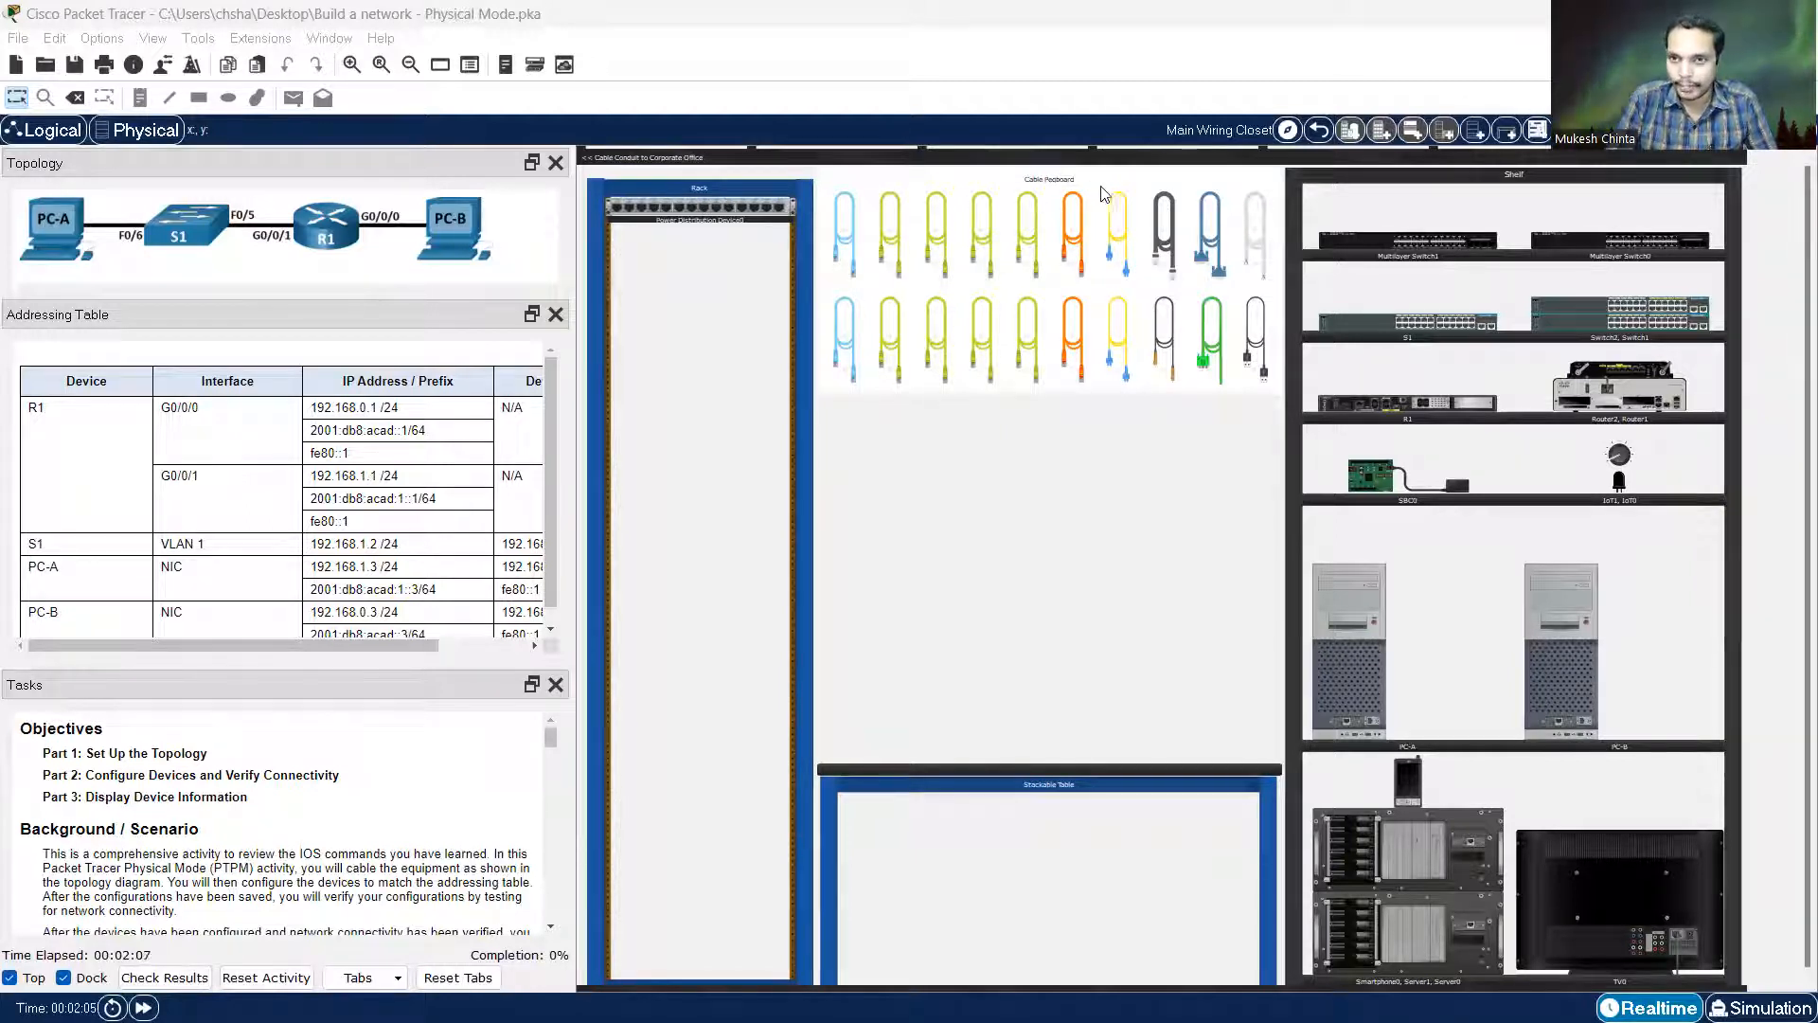
# Move PC-A from the Shelf onto the Stackable Table
pyautogui.click(1255, 235)
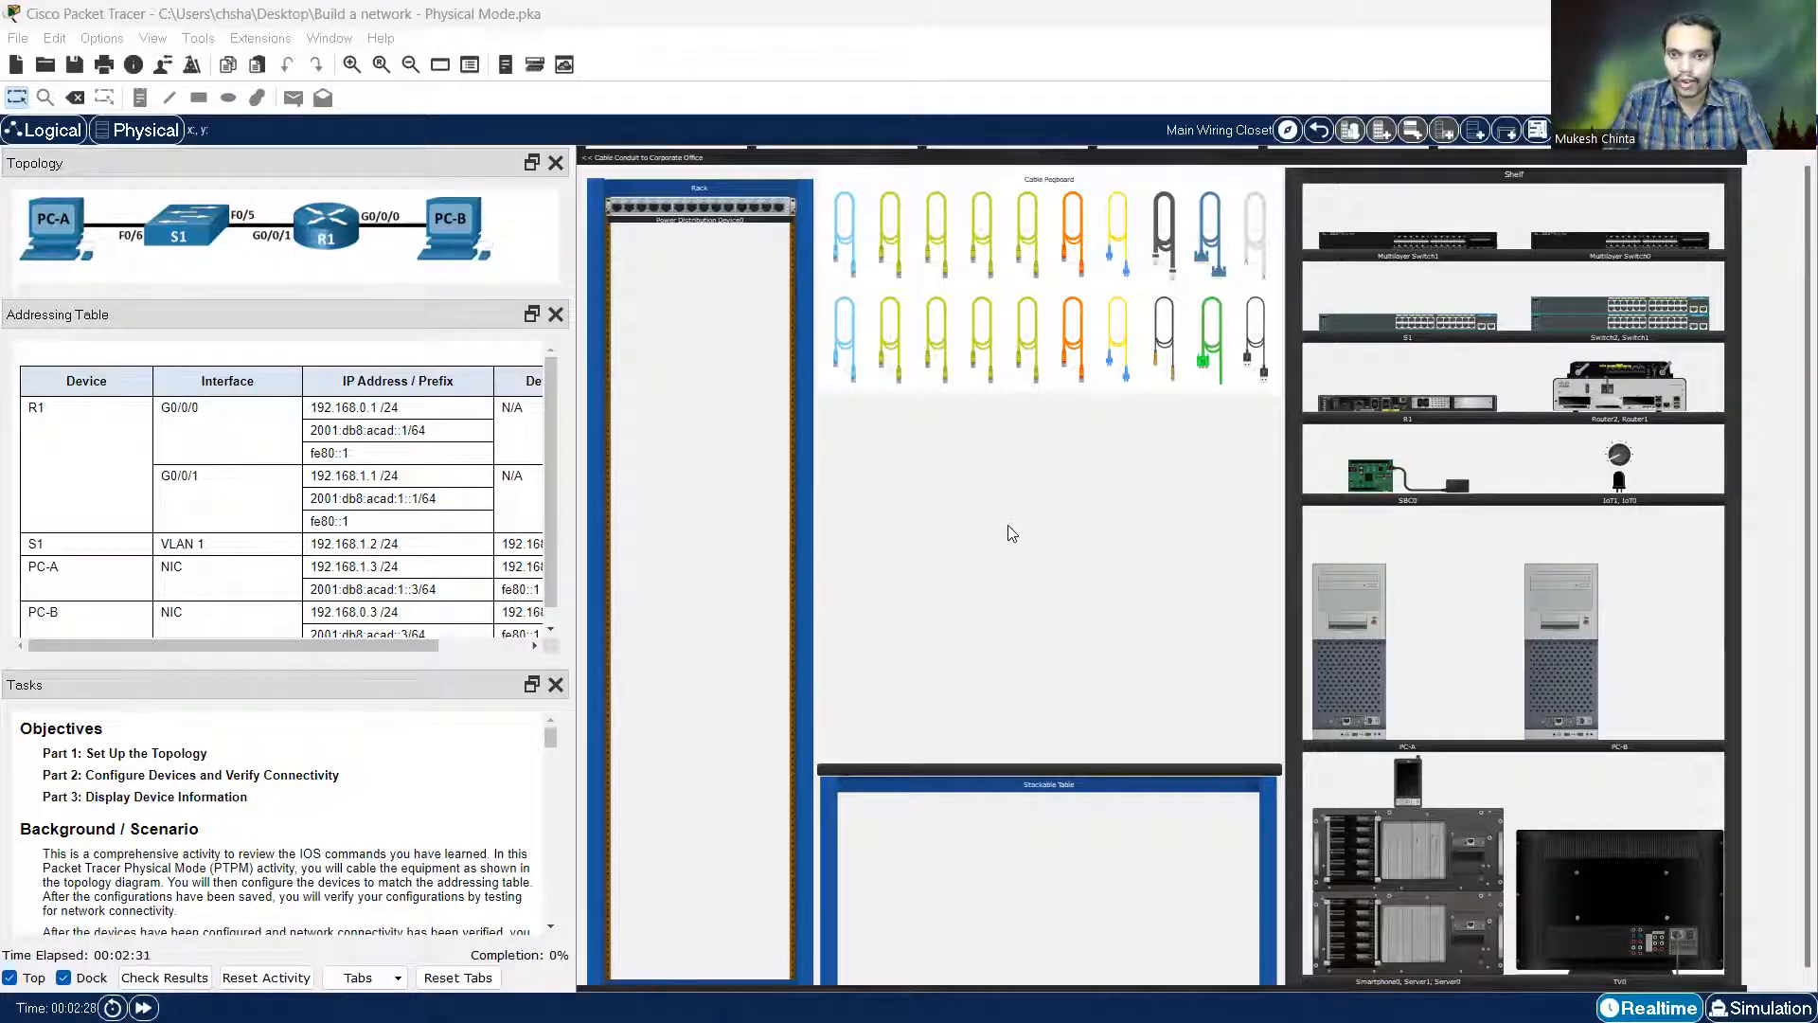
pyautogui.scroll(1, 1010, 515)
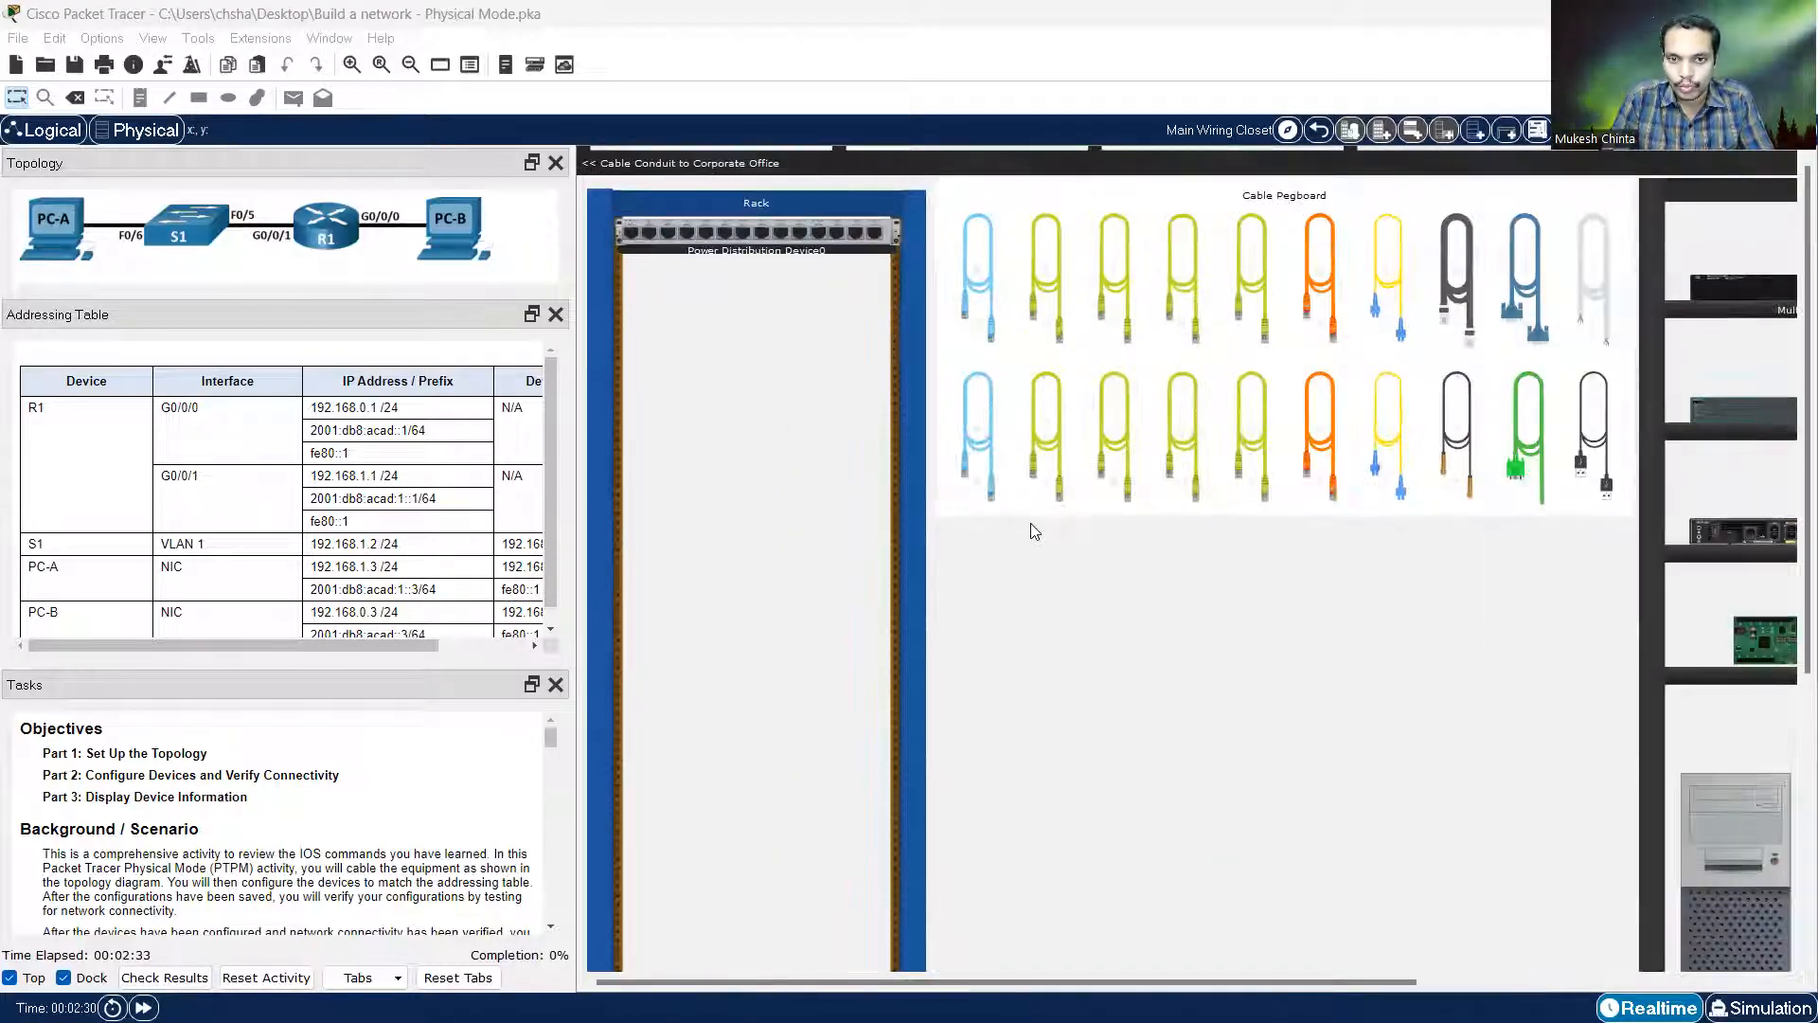
pyautogui.scroll(1, 1028, 520)
pyautogui.moveTo(1029, 980); pyautogui.dragTo(1485, 982)
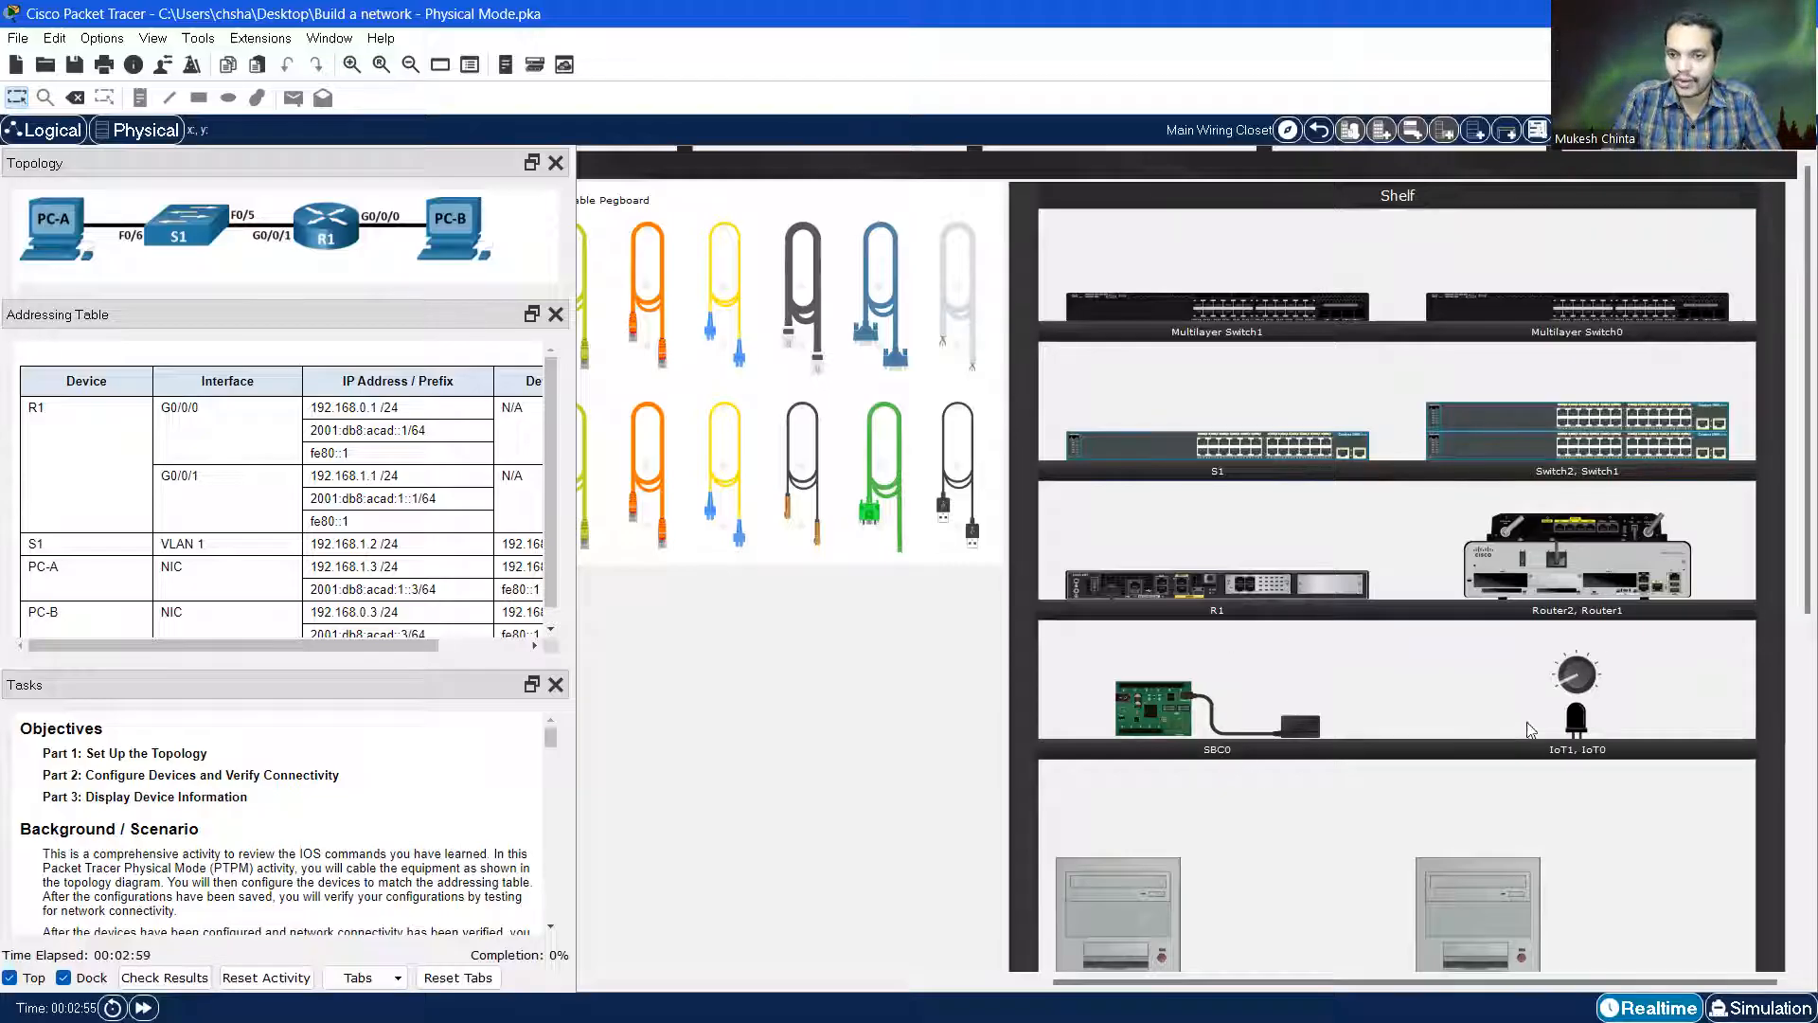
pyautogui.scroll(-5, 1527, 729)
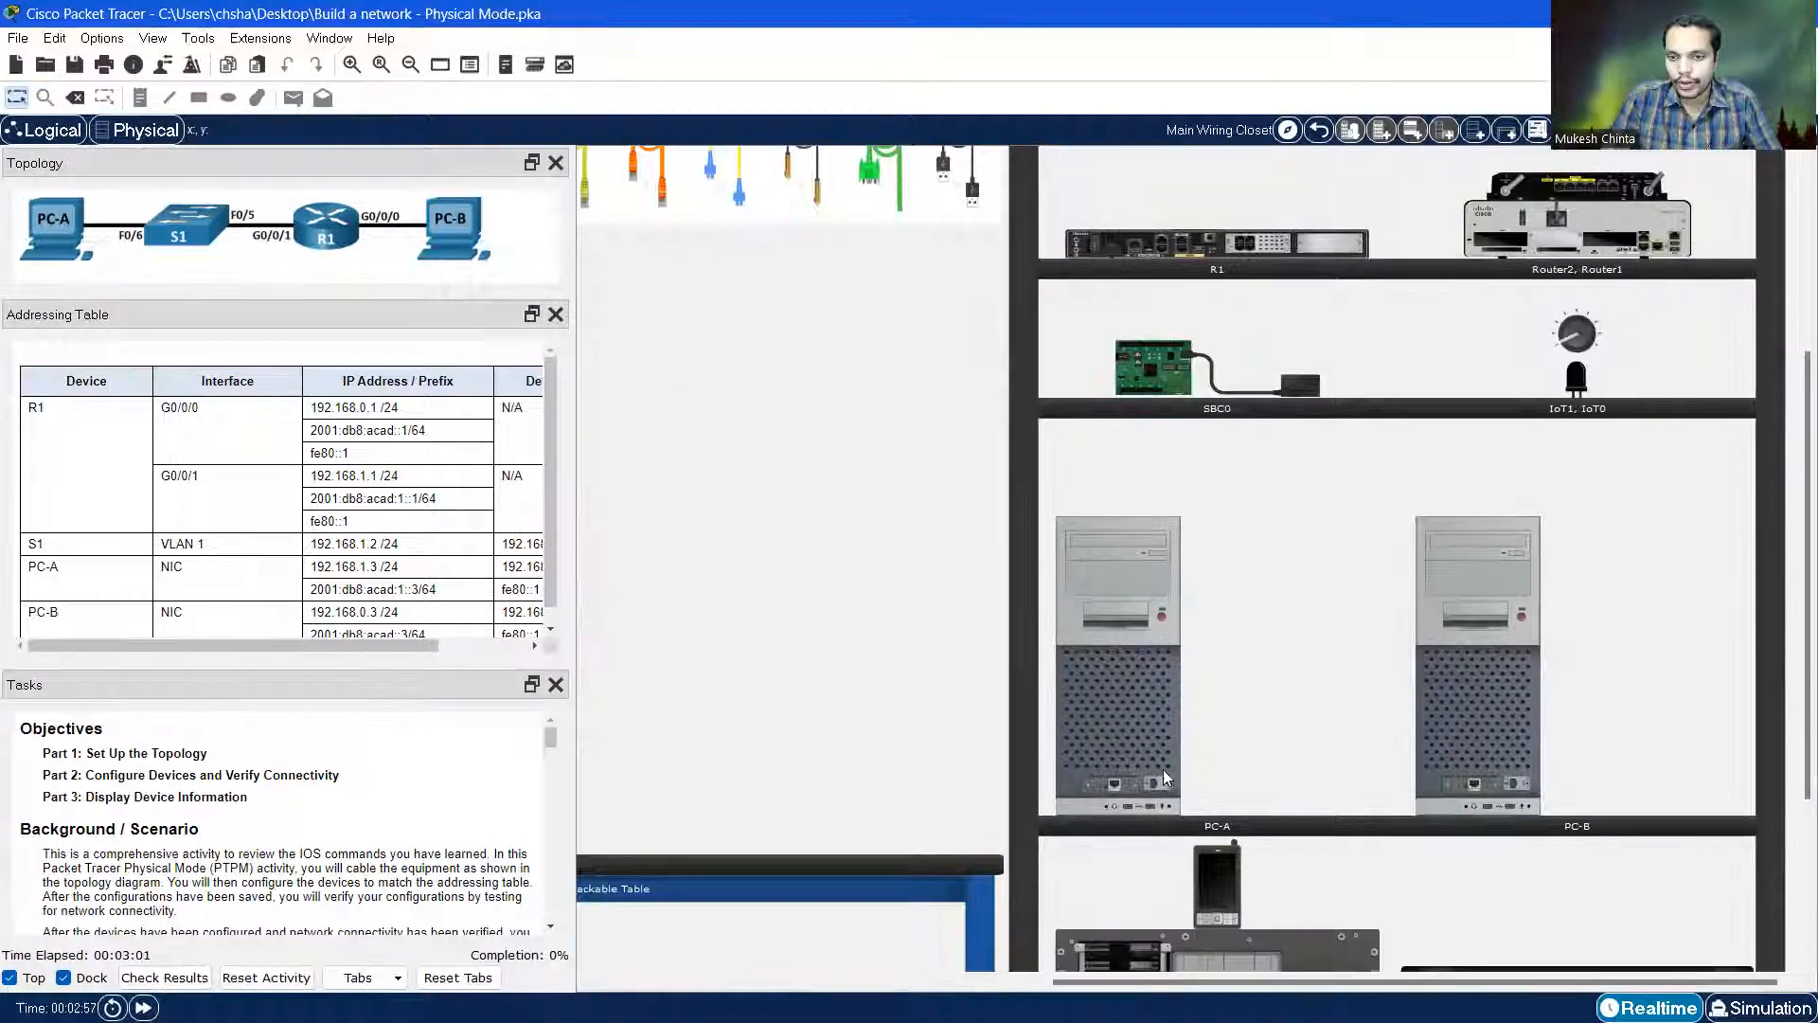
pyautogui.scroll(-4, 1460, 737)
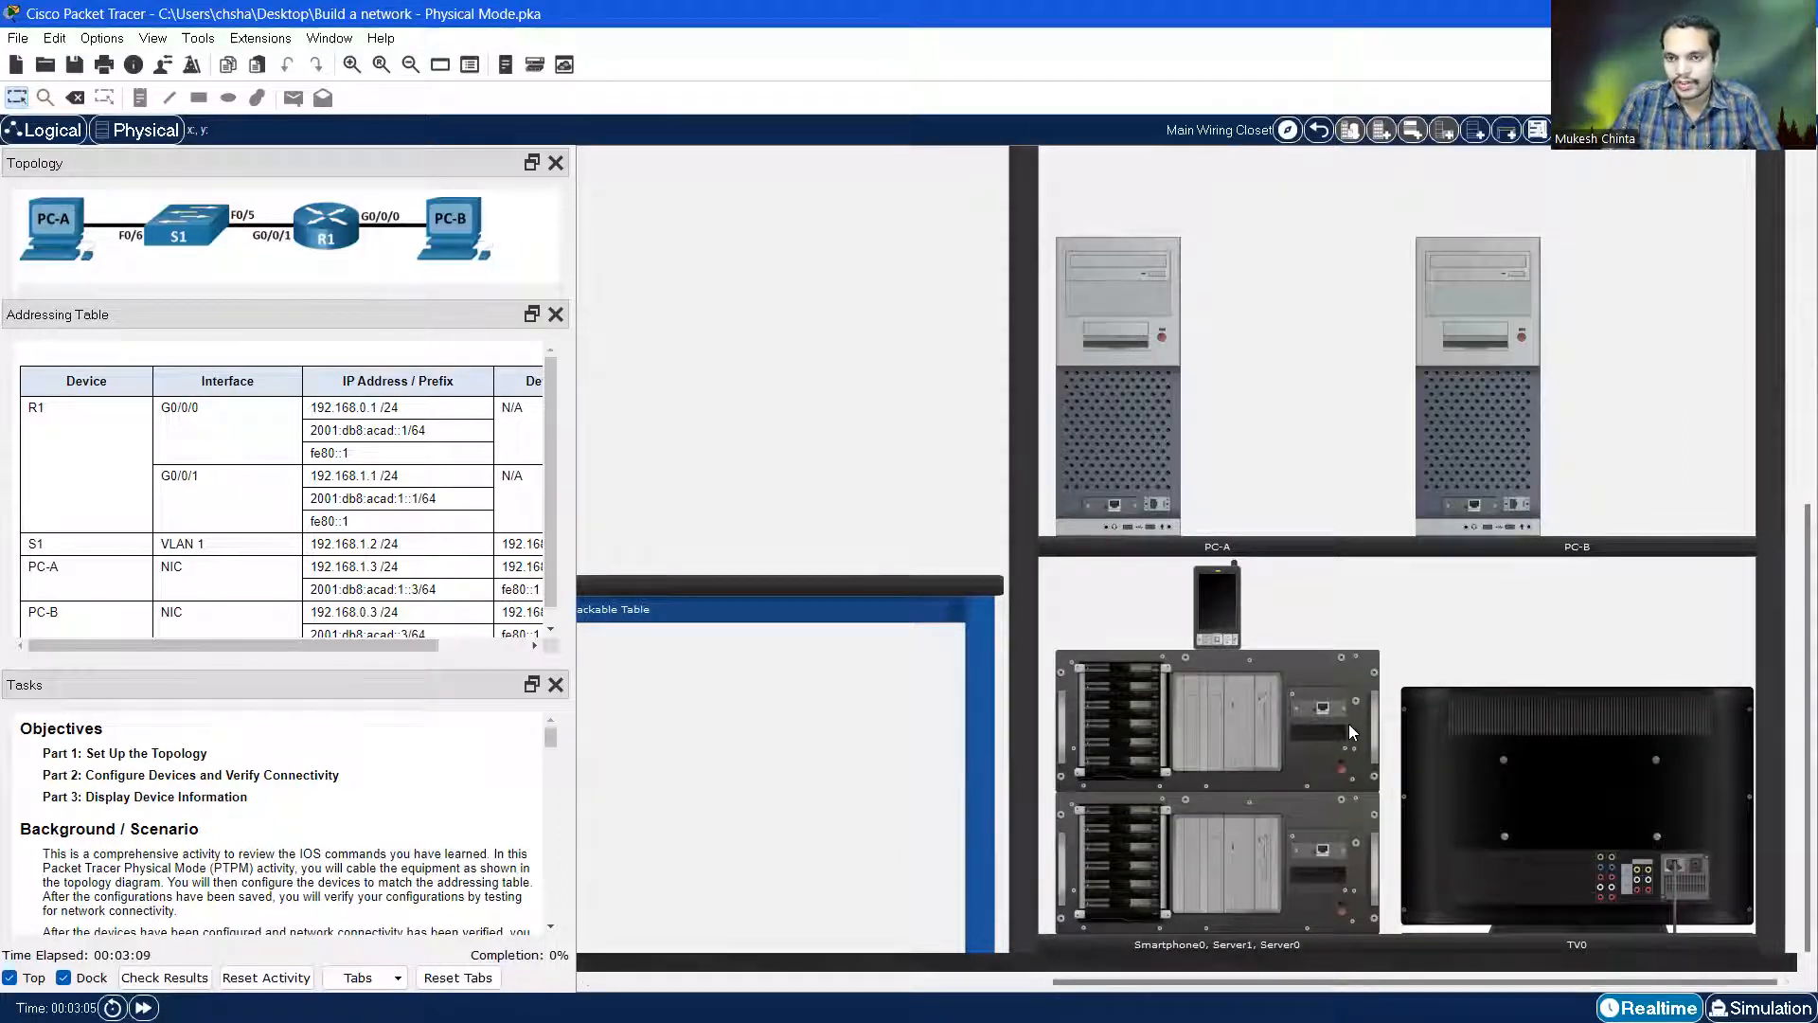
pyautogui.scroll(2, 1348, 724)
pyautogui.scroll(5, 1349, 724)
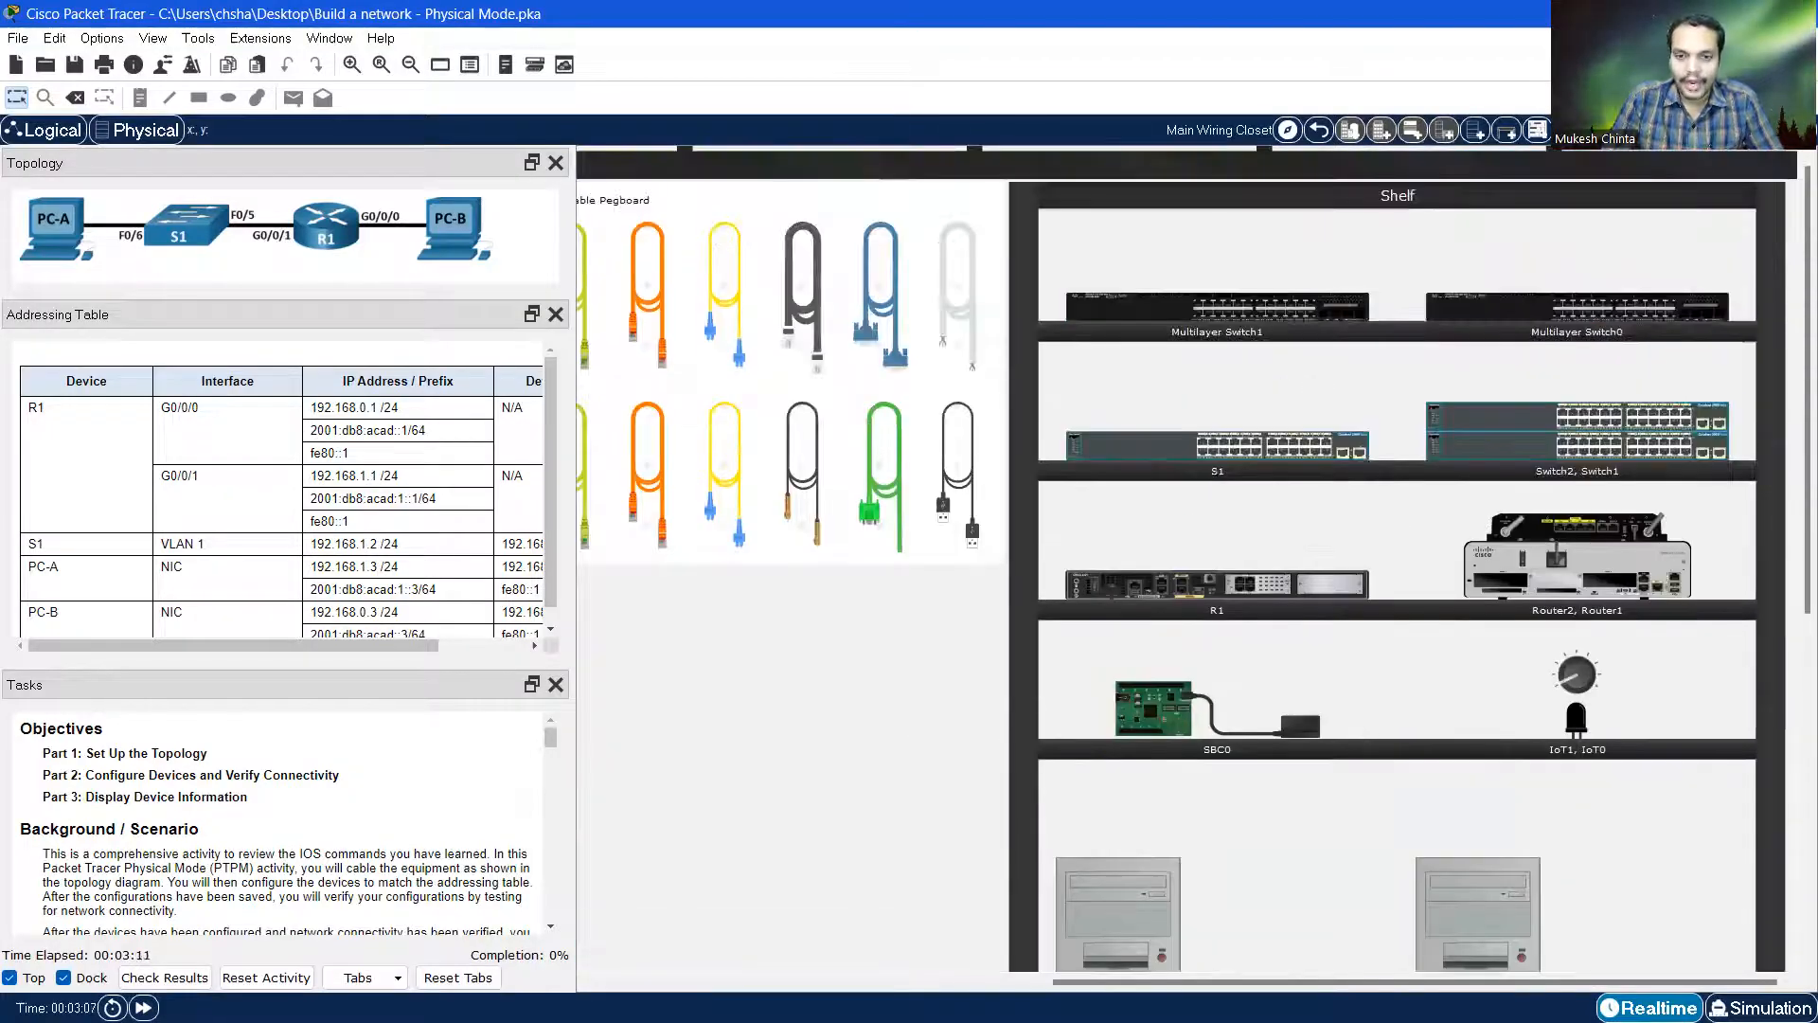
pyautogui.moveTo(1126, 980); pyautogui.dragTo(772, 968)
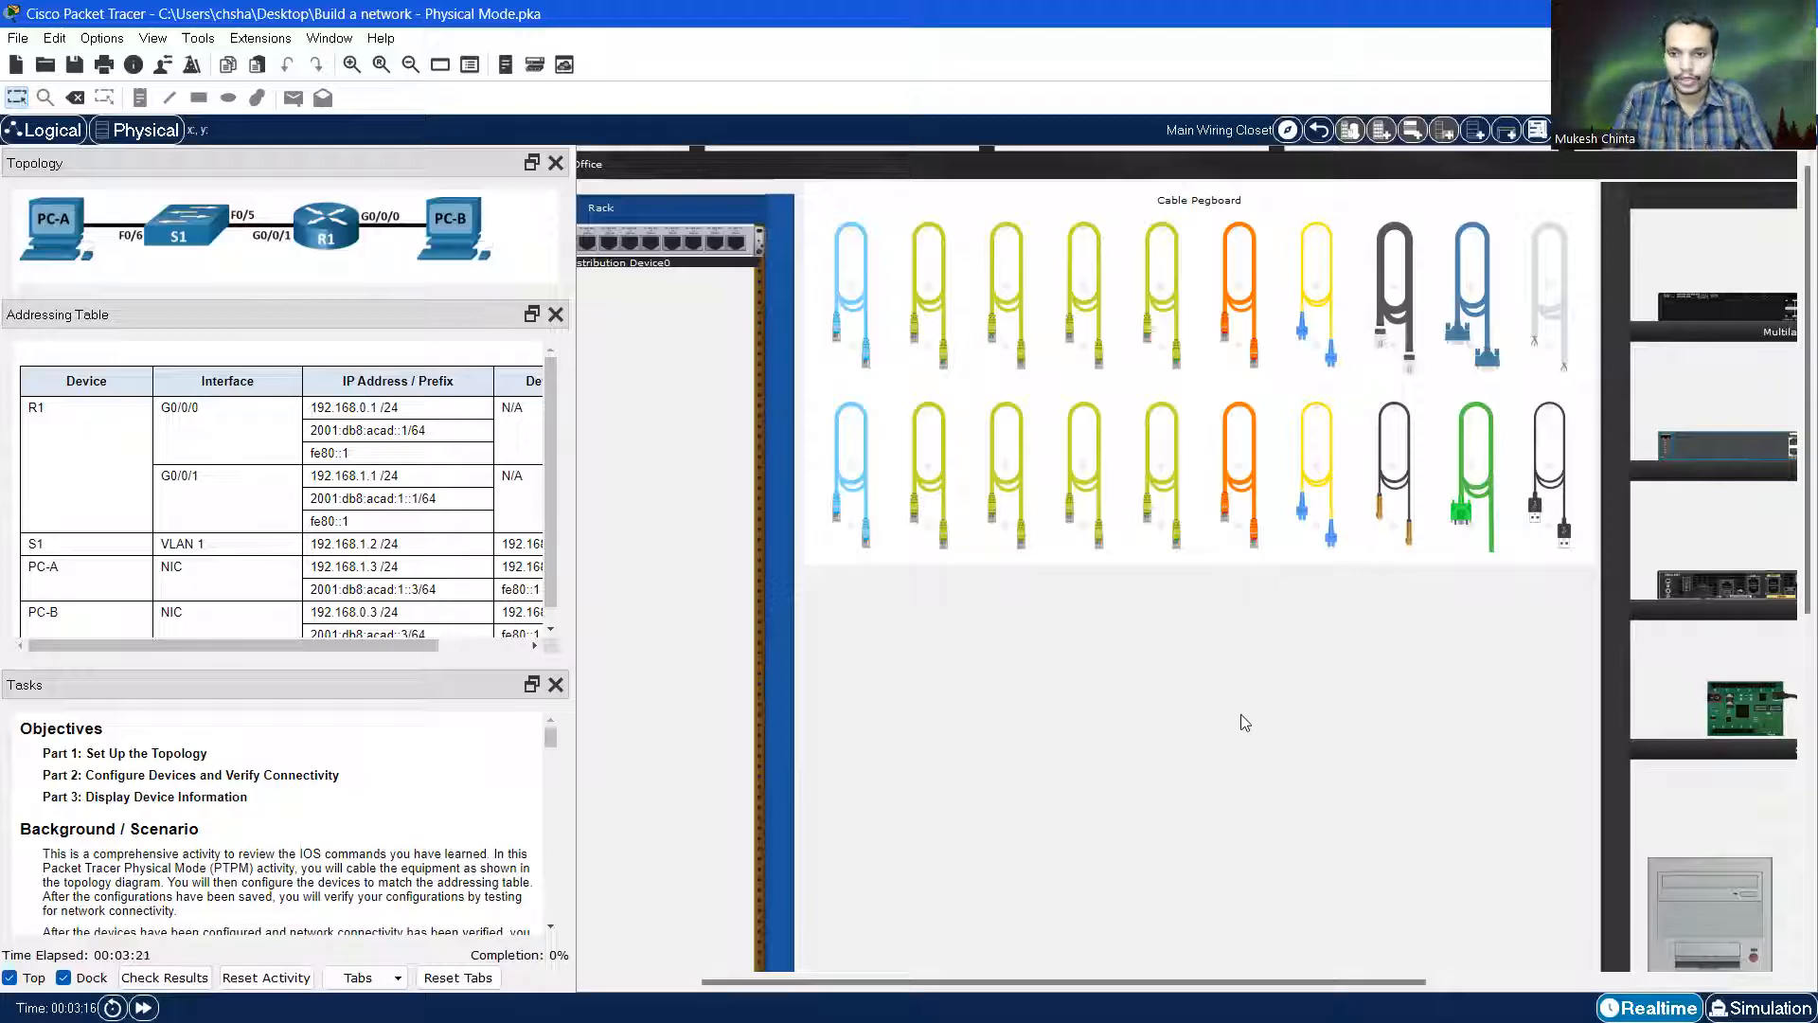
pyautogui.scroll(-2, 1241, 714)
pyautogui.scroll(-3, 1235, 723)
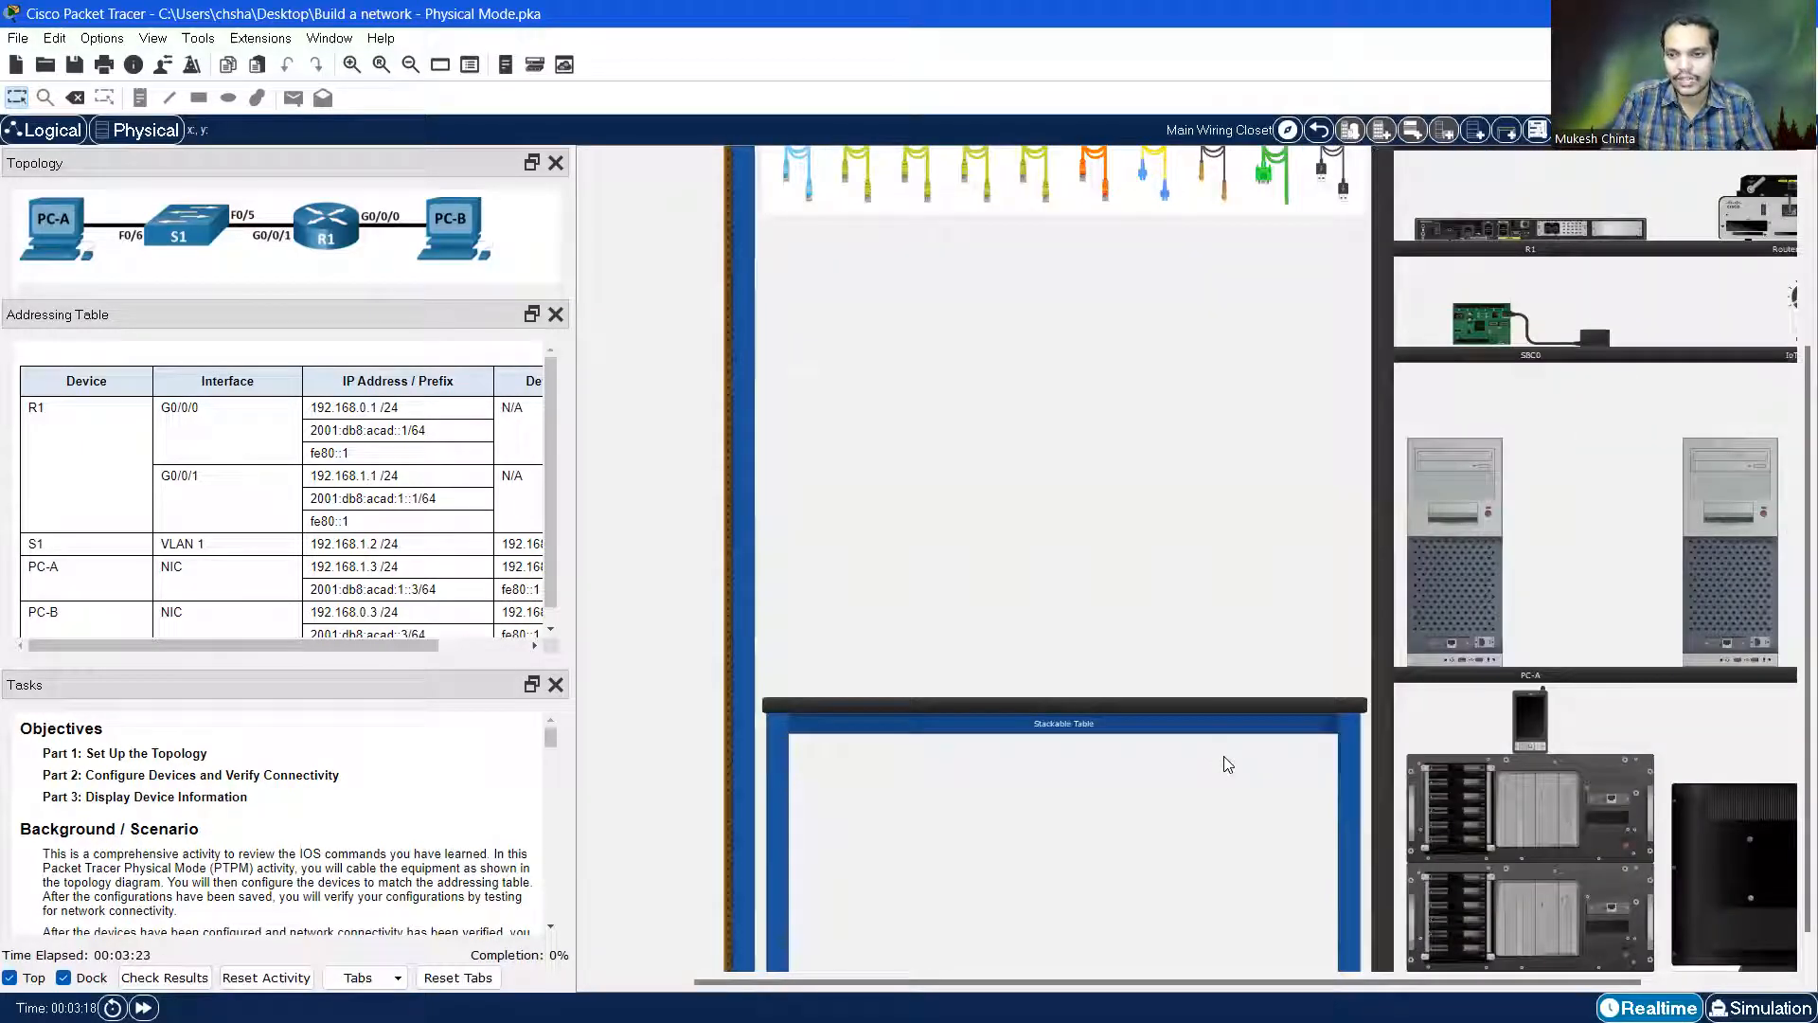
pyautogui.scroll(-2, 1219, 739)
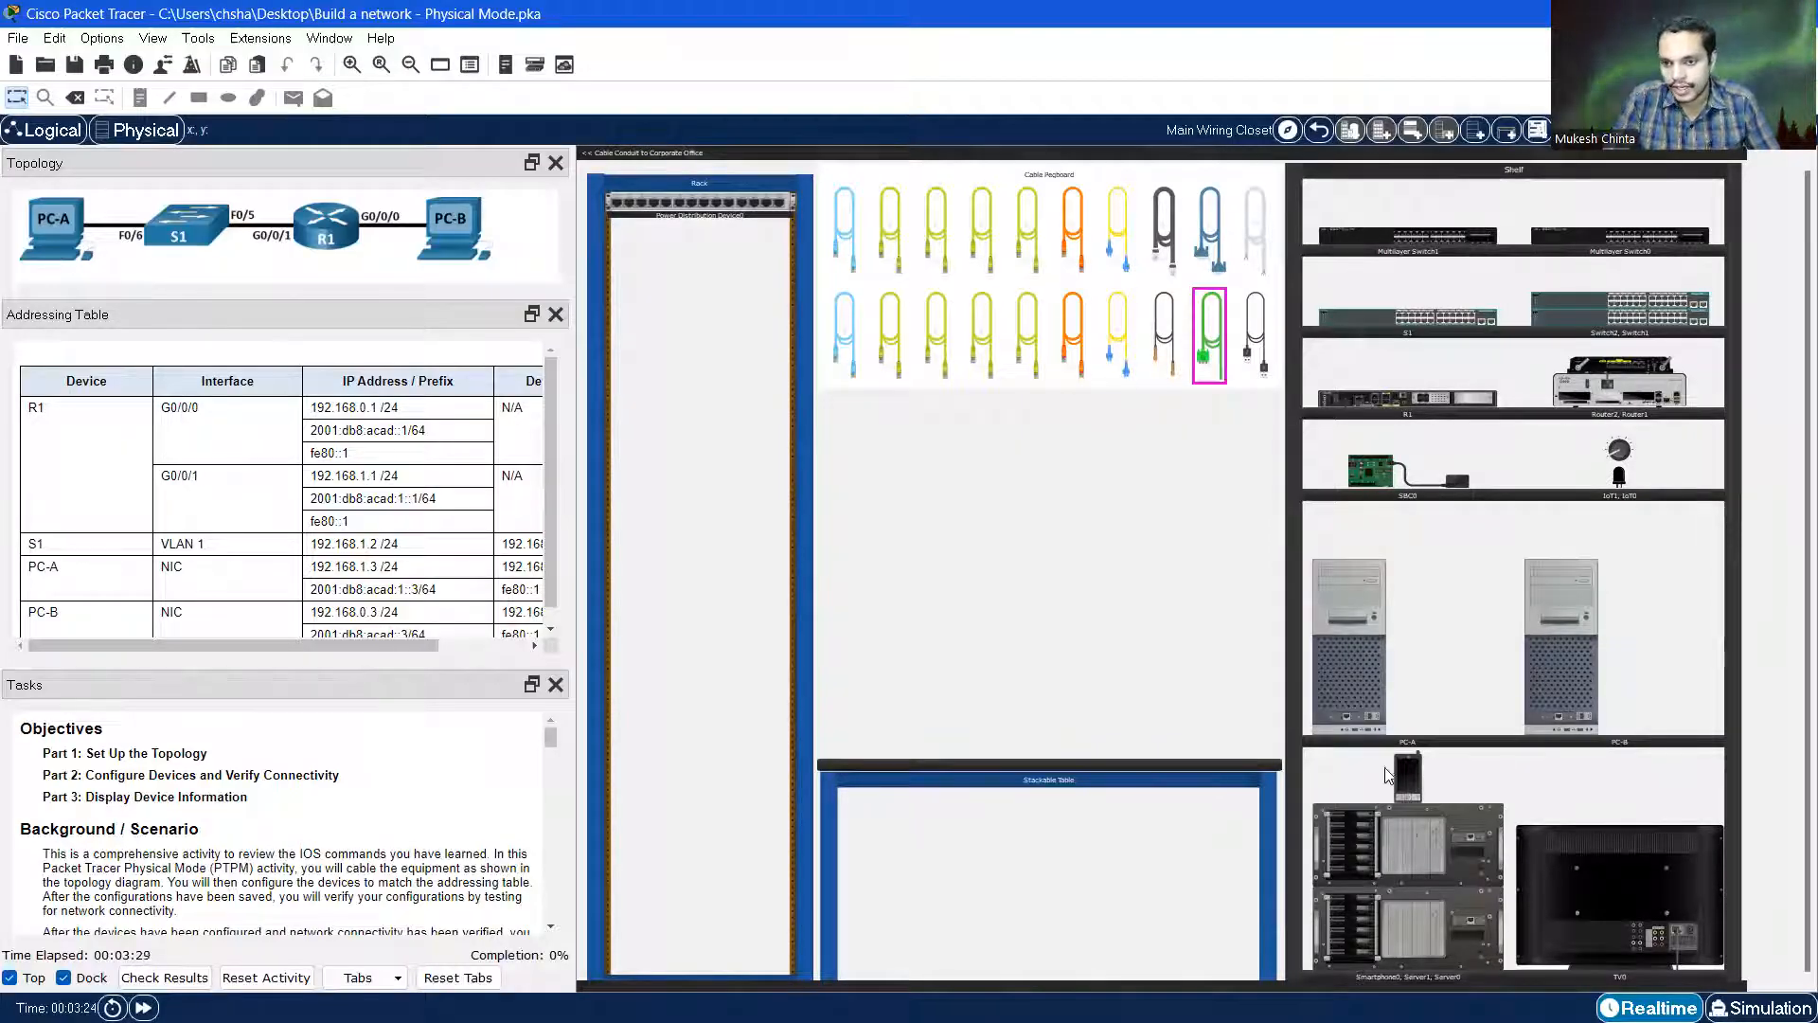
pyautogui.scroll(1, 1474, 753)
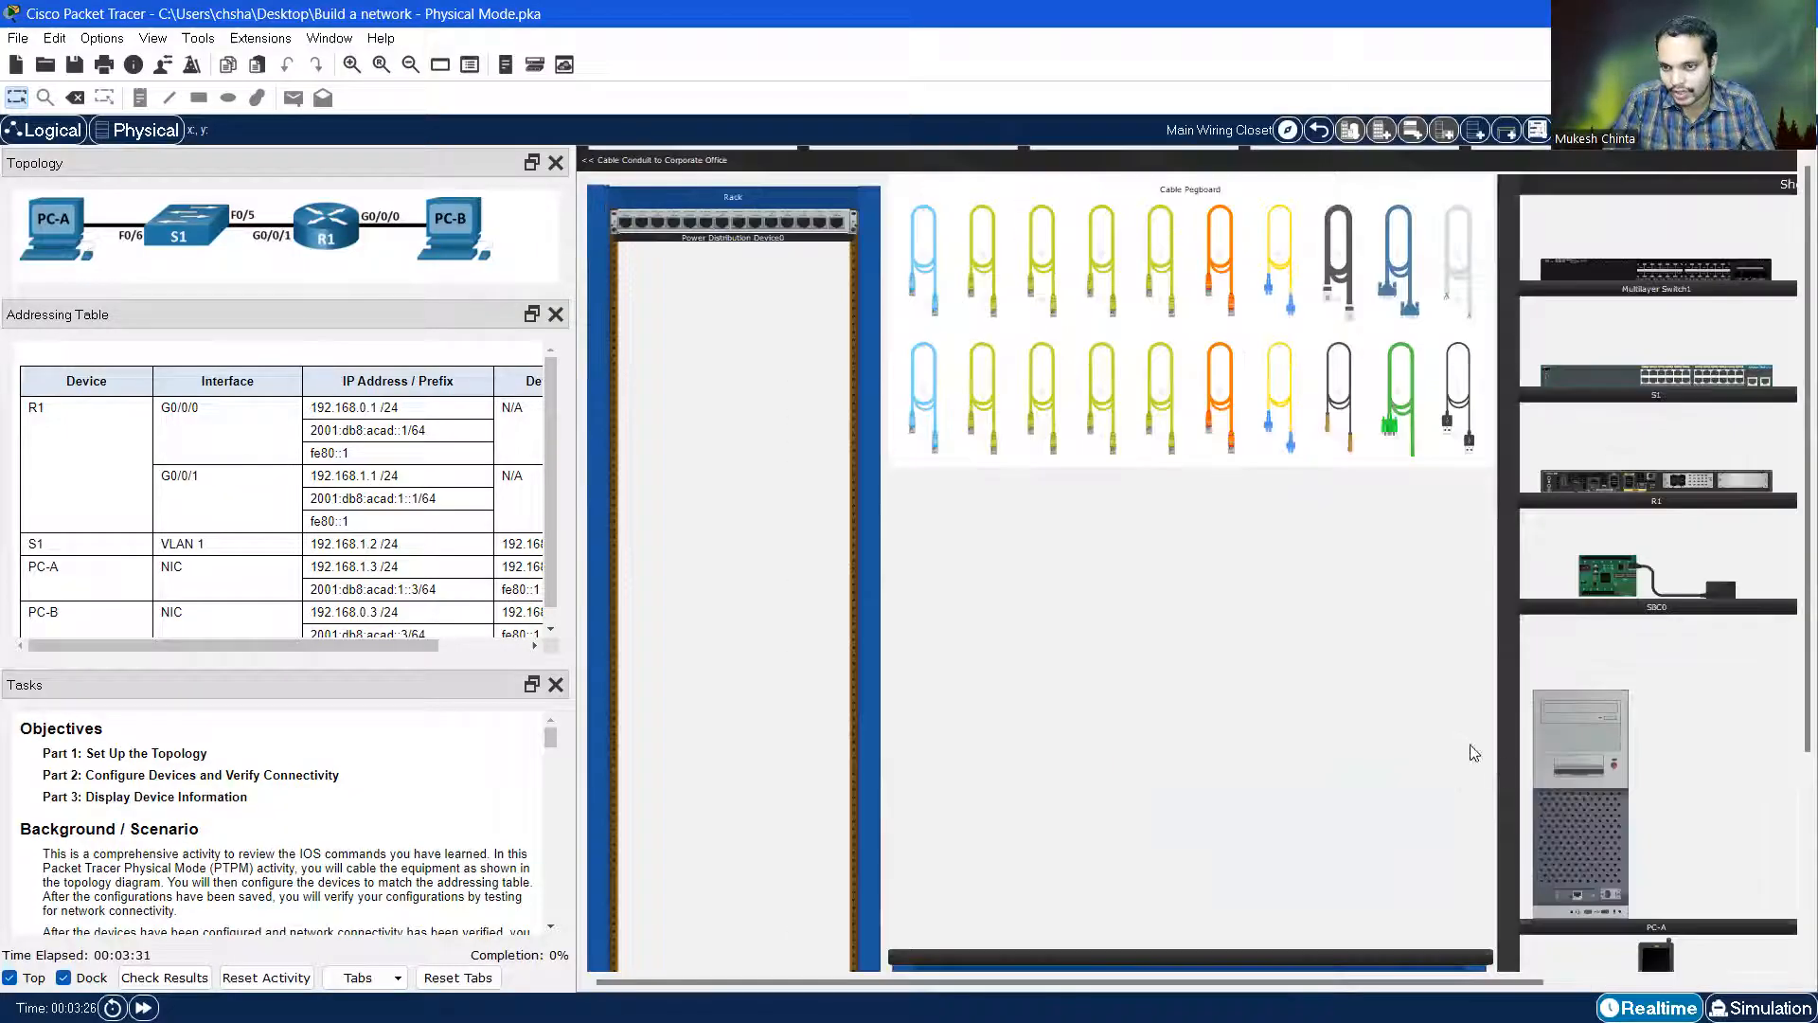
pyautogui.moveTo(1368, 982); pyautogui.dragTo(1487, 982)
pyautogui.scroll(-4, 1493, 801)
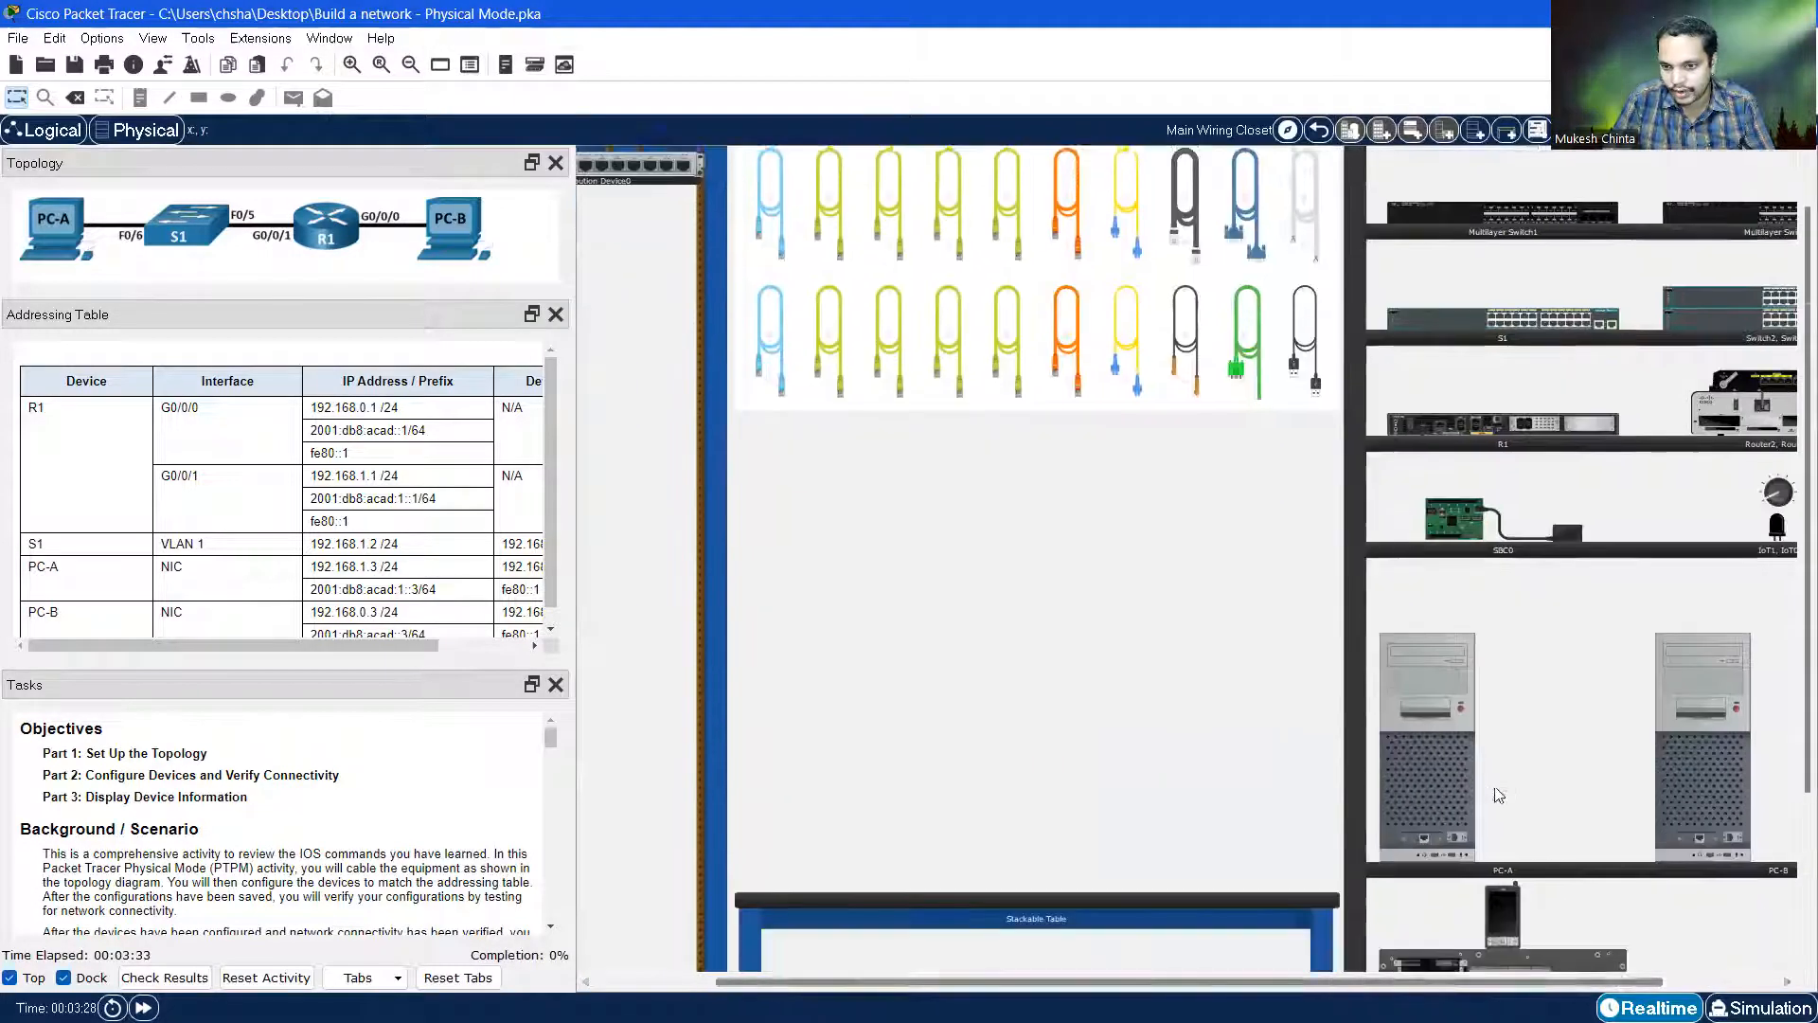
pyautogui.scroll(2, 1491, 753)
pyautogui.moveTo(1421, 982); pyautogui.dragTo(1642, 984)
pyautogui.scroll(-1, 1485, 786)
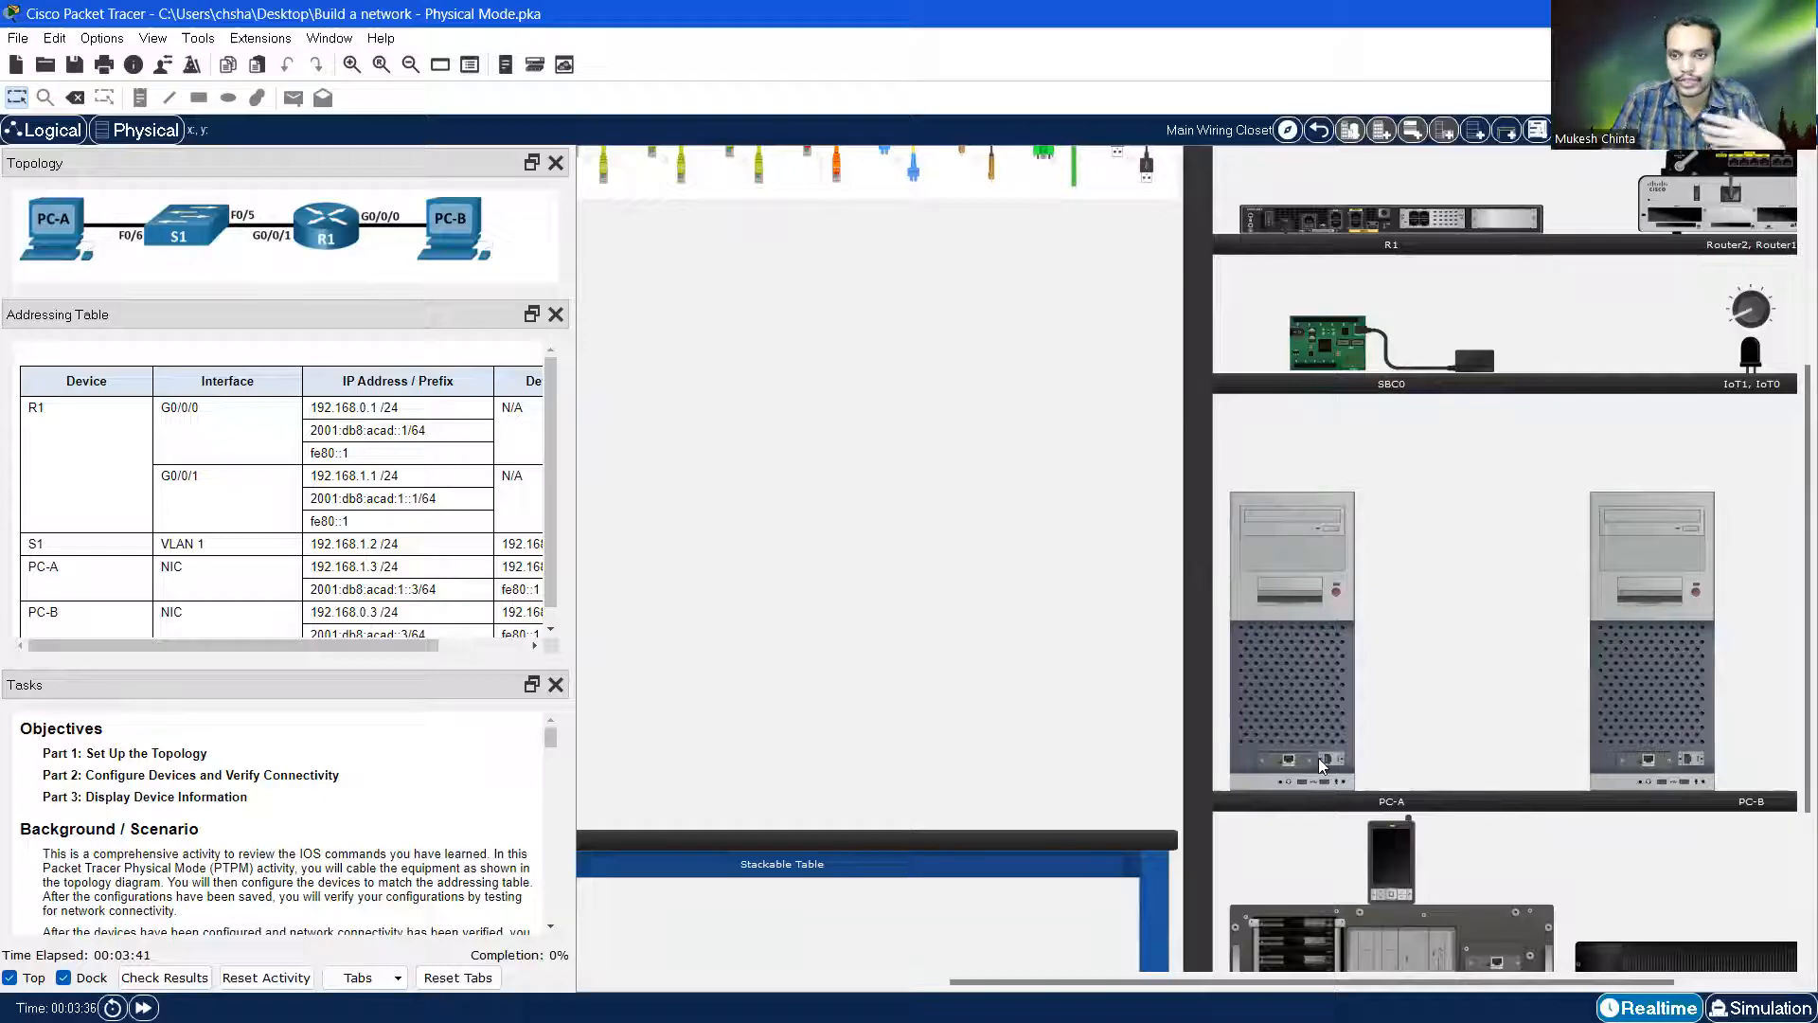
pyautogui.moveTo(1318, 758)
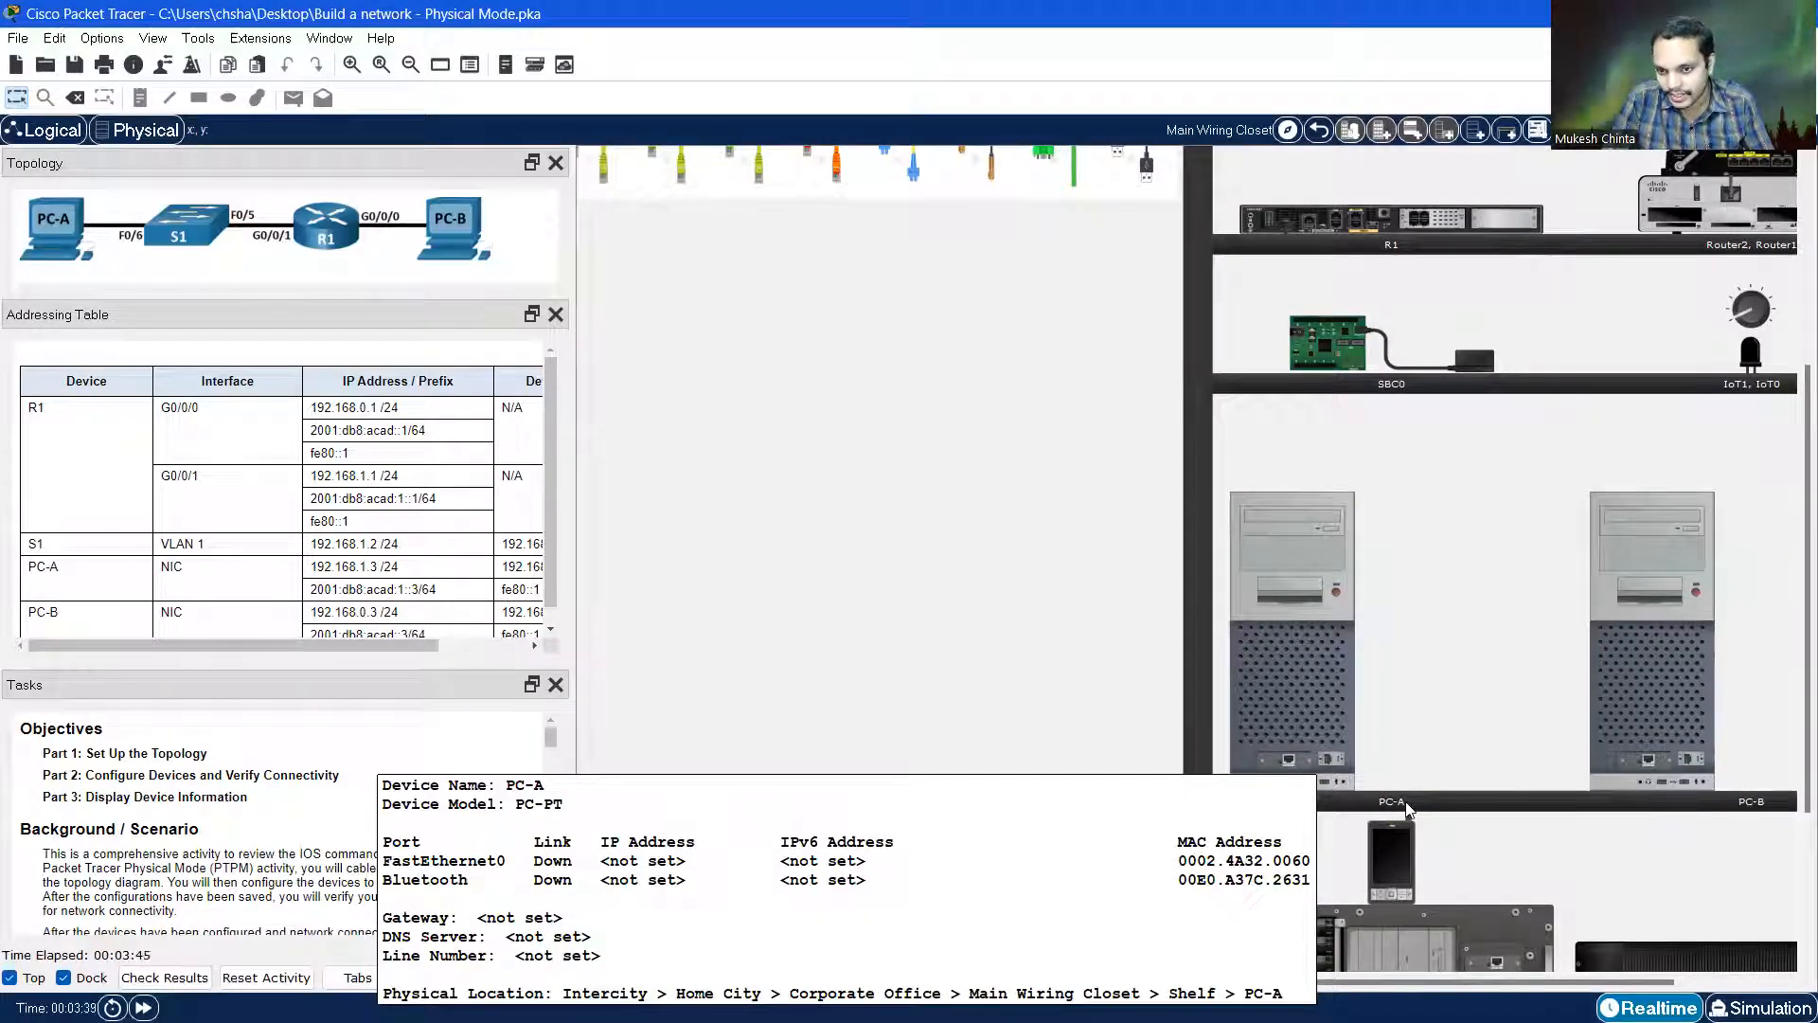
pyautogui.moveTo(1331, 692); pyautogui.dragTo(693, 712)
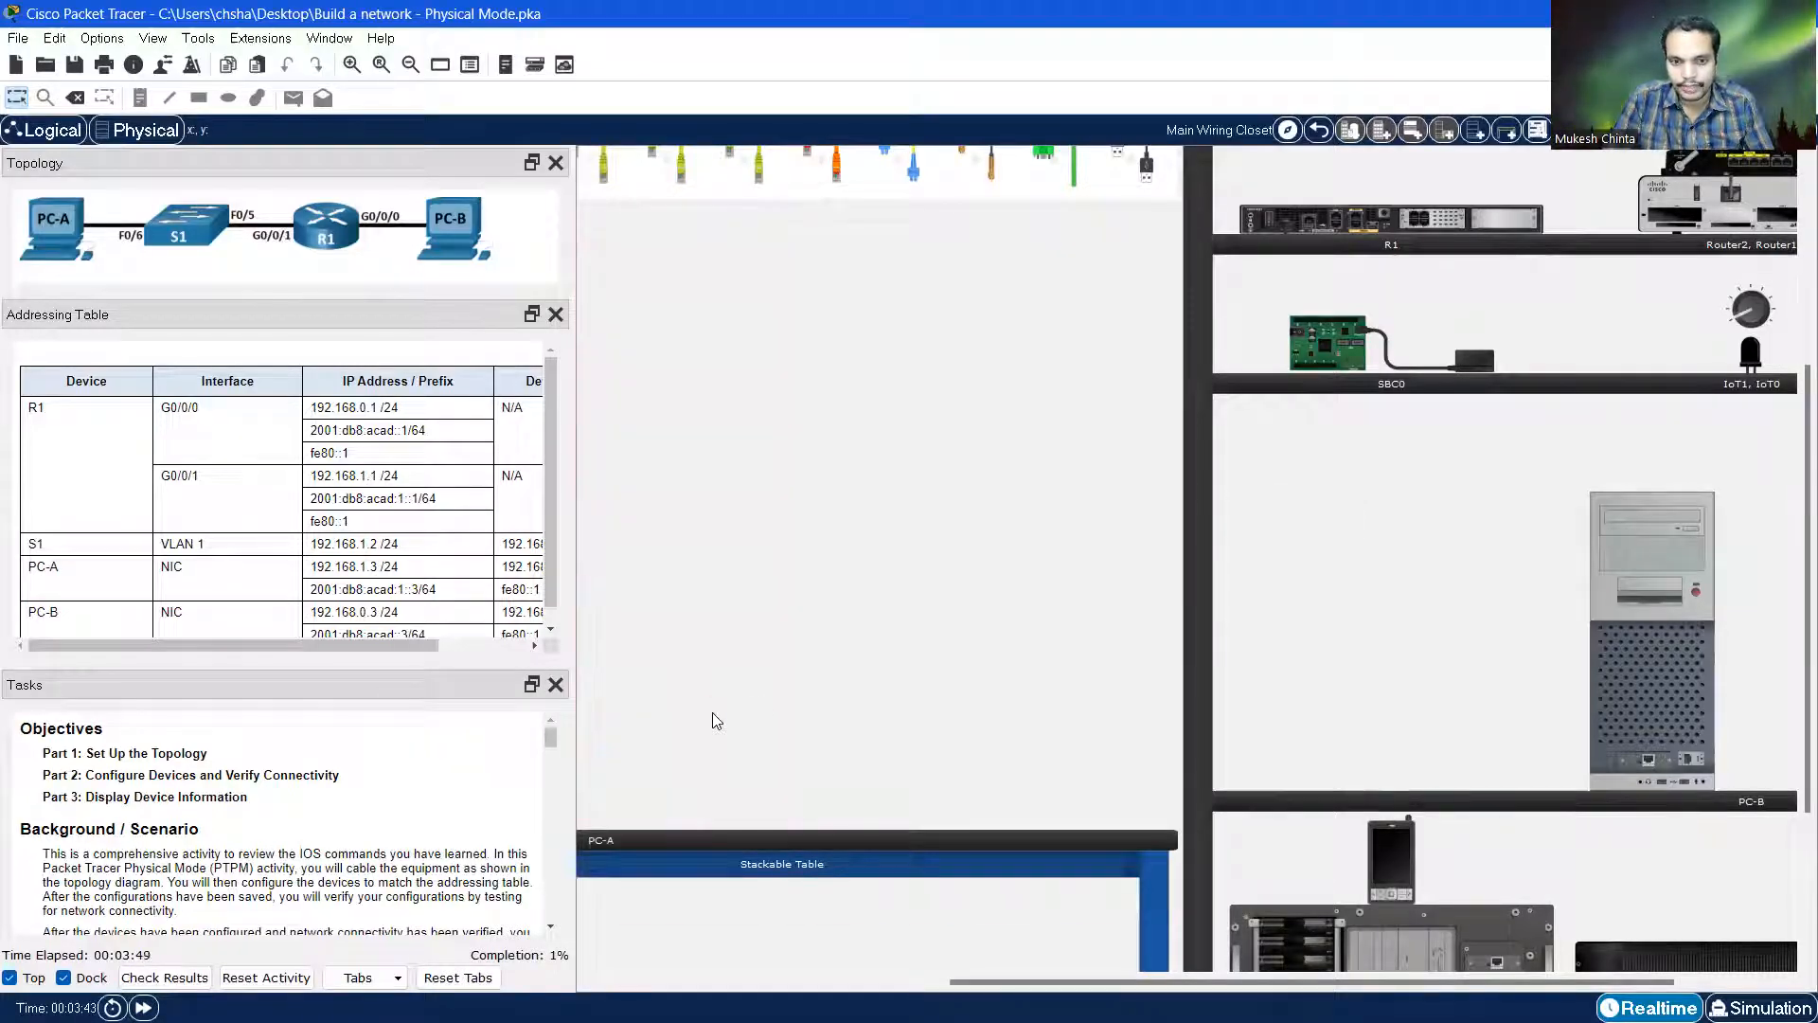
# Move PC-B onto the Stackable Table beside PC-A
pyautogui.moveTo(1148, 983); pyautogui.dragTo(1004, 983)
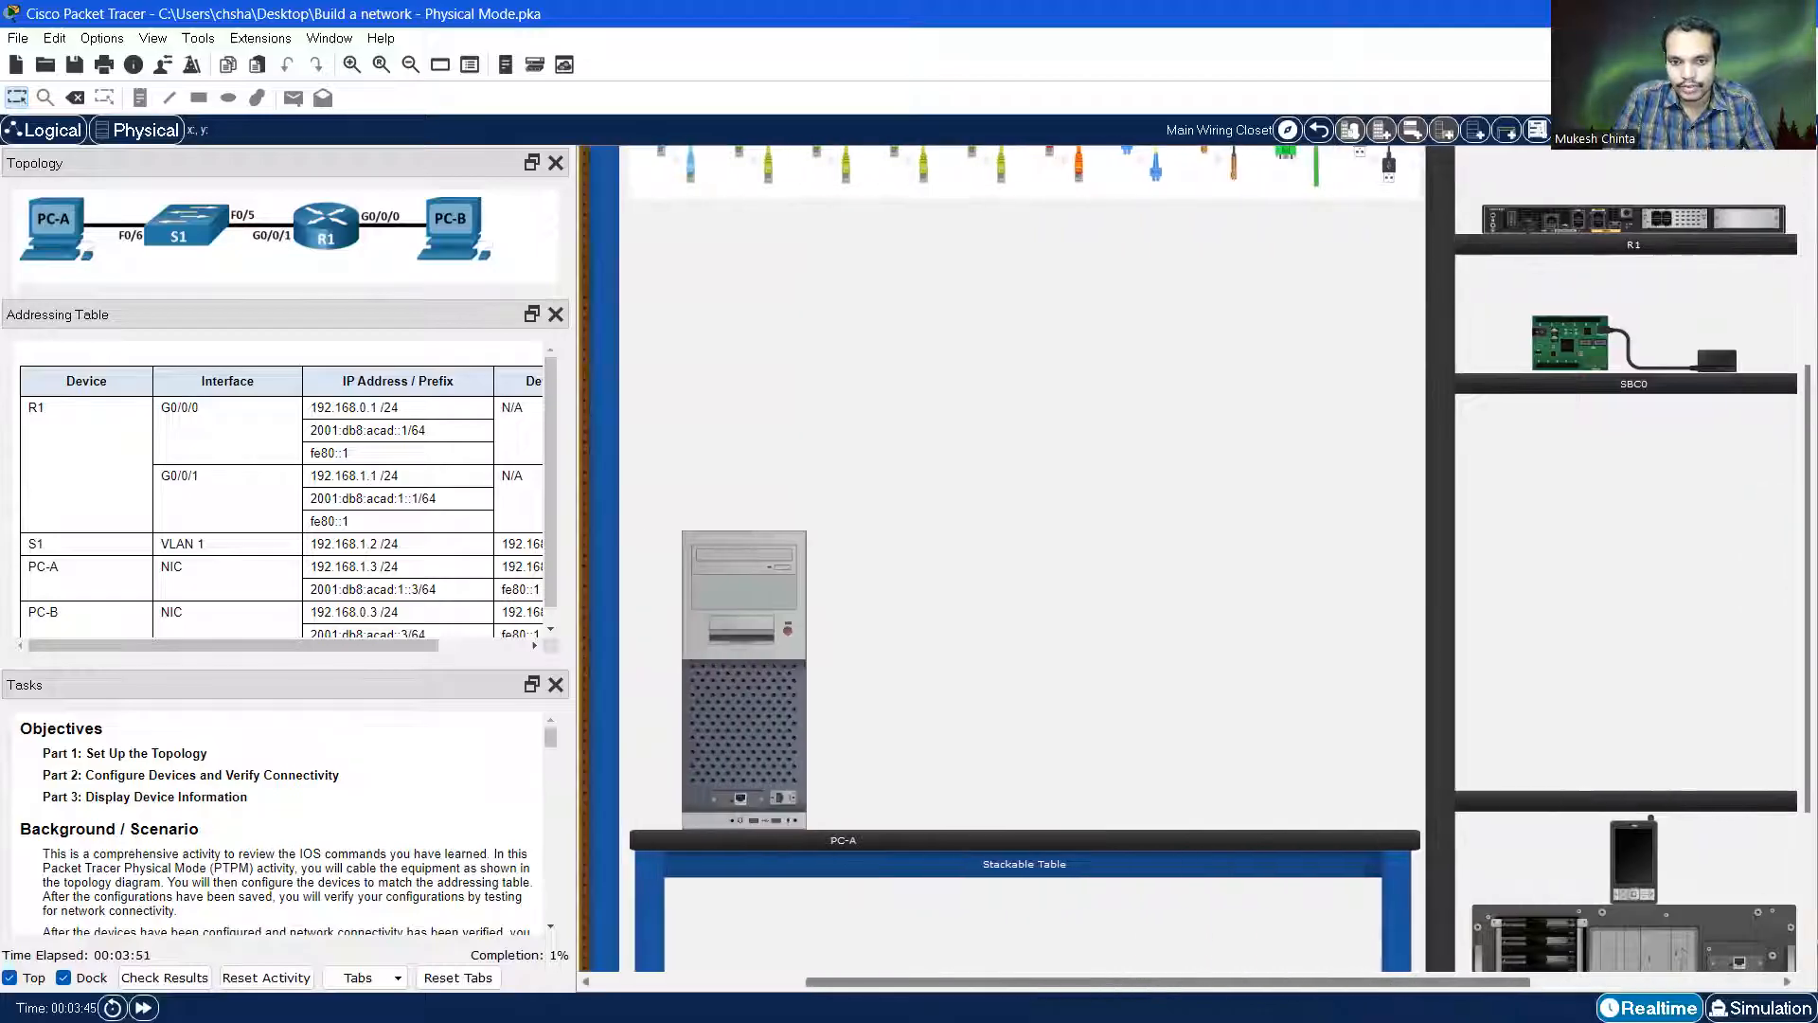
pyautogui.scroll(-2, 1063, 729)
pyautogui.scroll(-2, 801, 678)
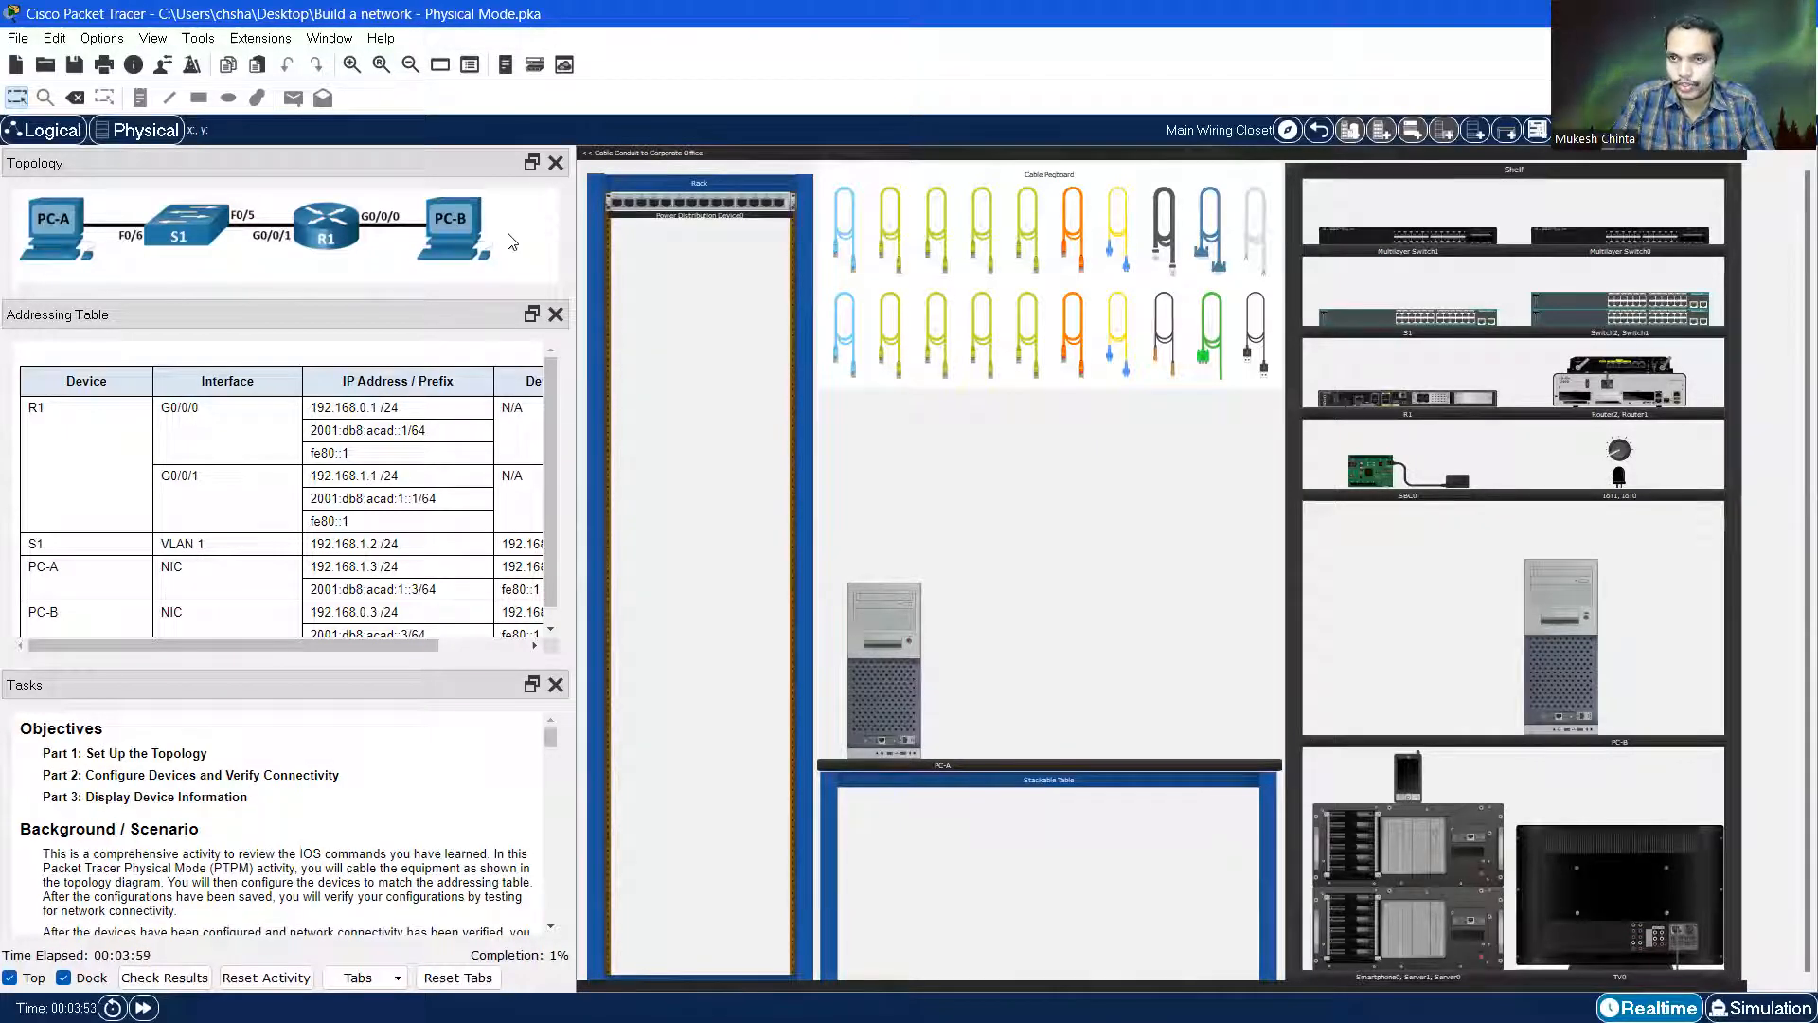
pyautogui.moveTo(1549, 656); pyautogui.dragTo(1161, 661)
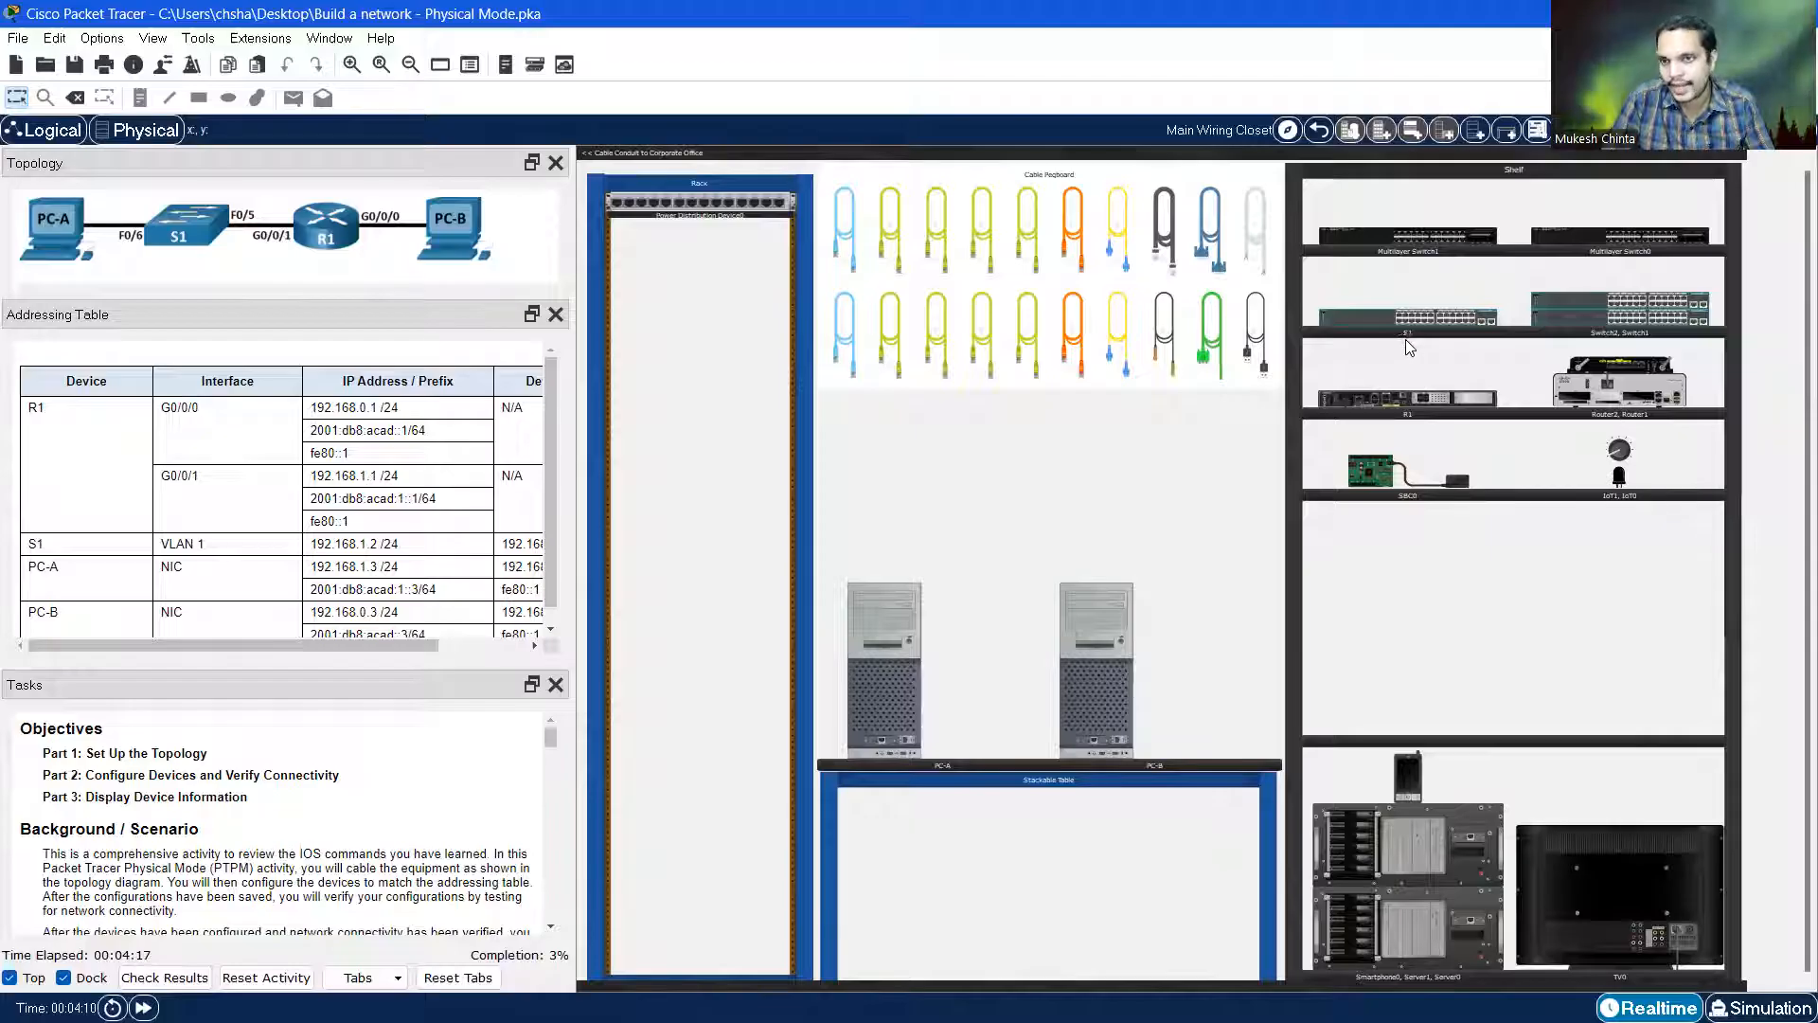
# Rack the S1 switch, then mount the R1 router in the slot below it
pyautogui.moveTo(1414, 323); pyautogui.dragTo(712, 272)
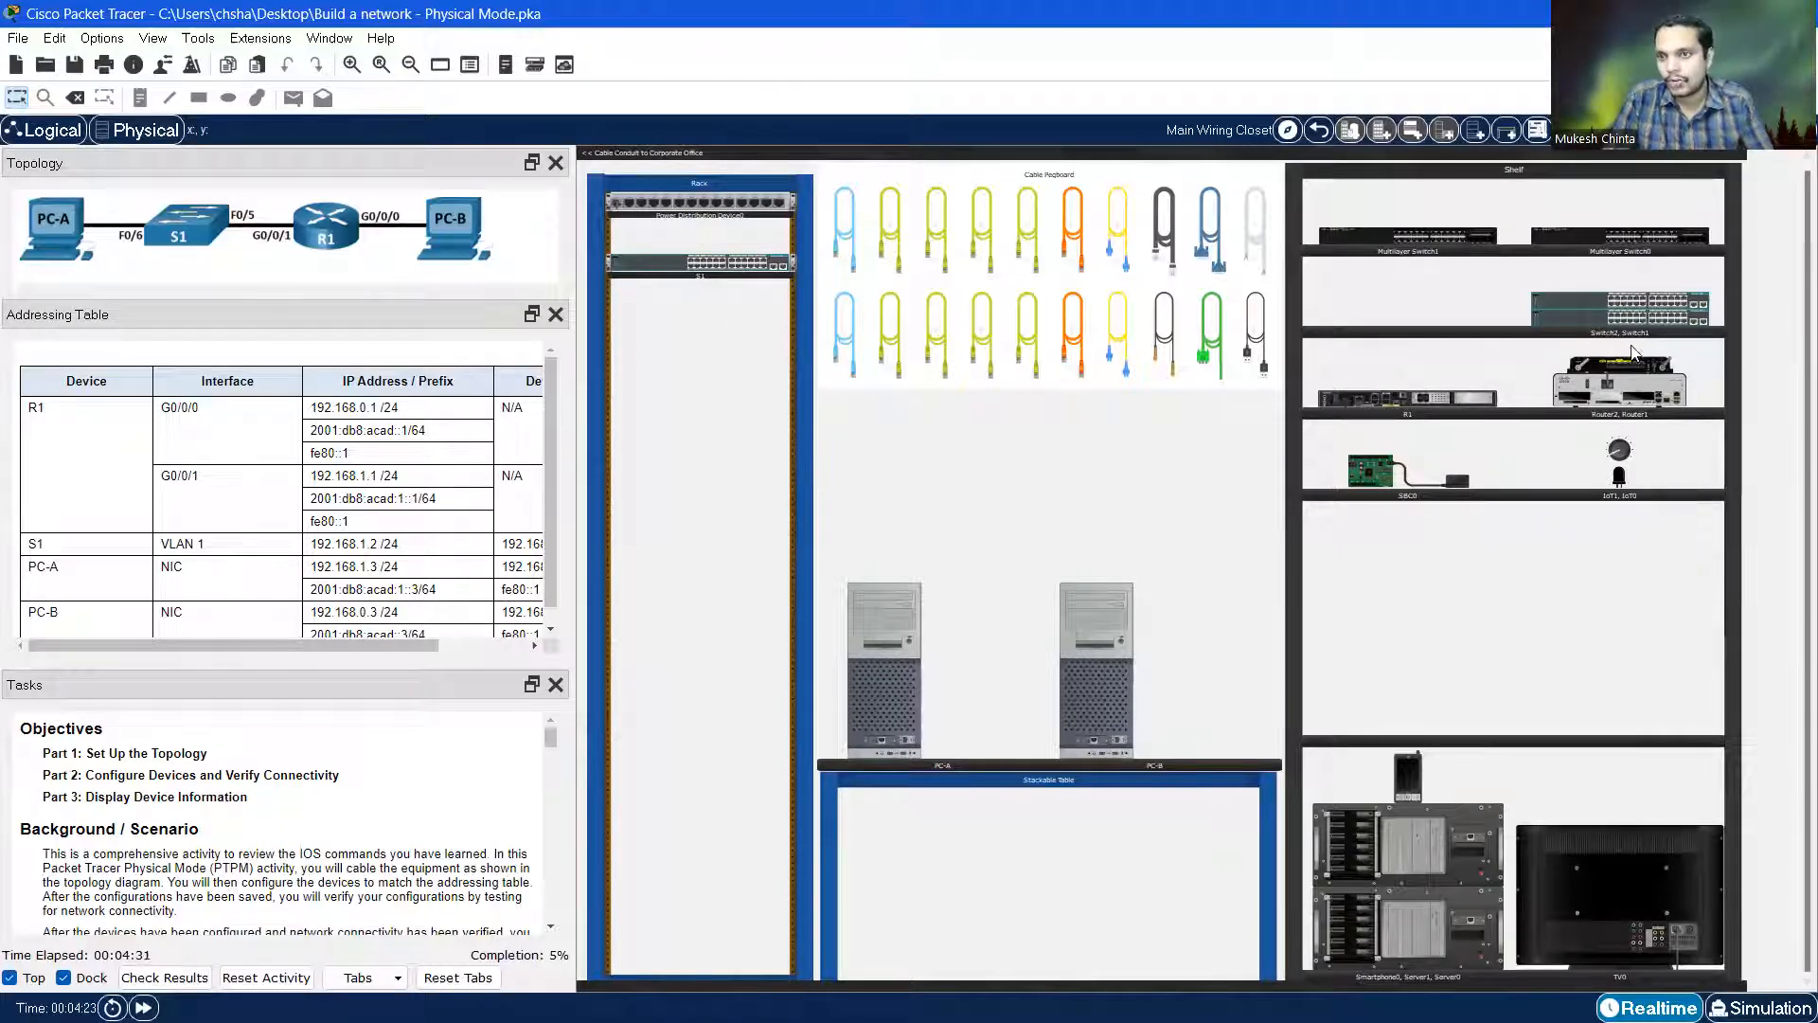
pyautogui.moveTo(1423, 404); pyautogui.dragTo(712, 342)
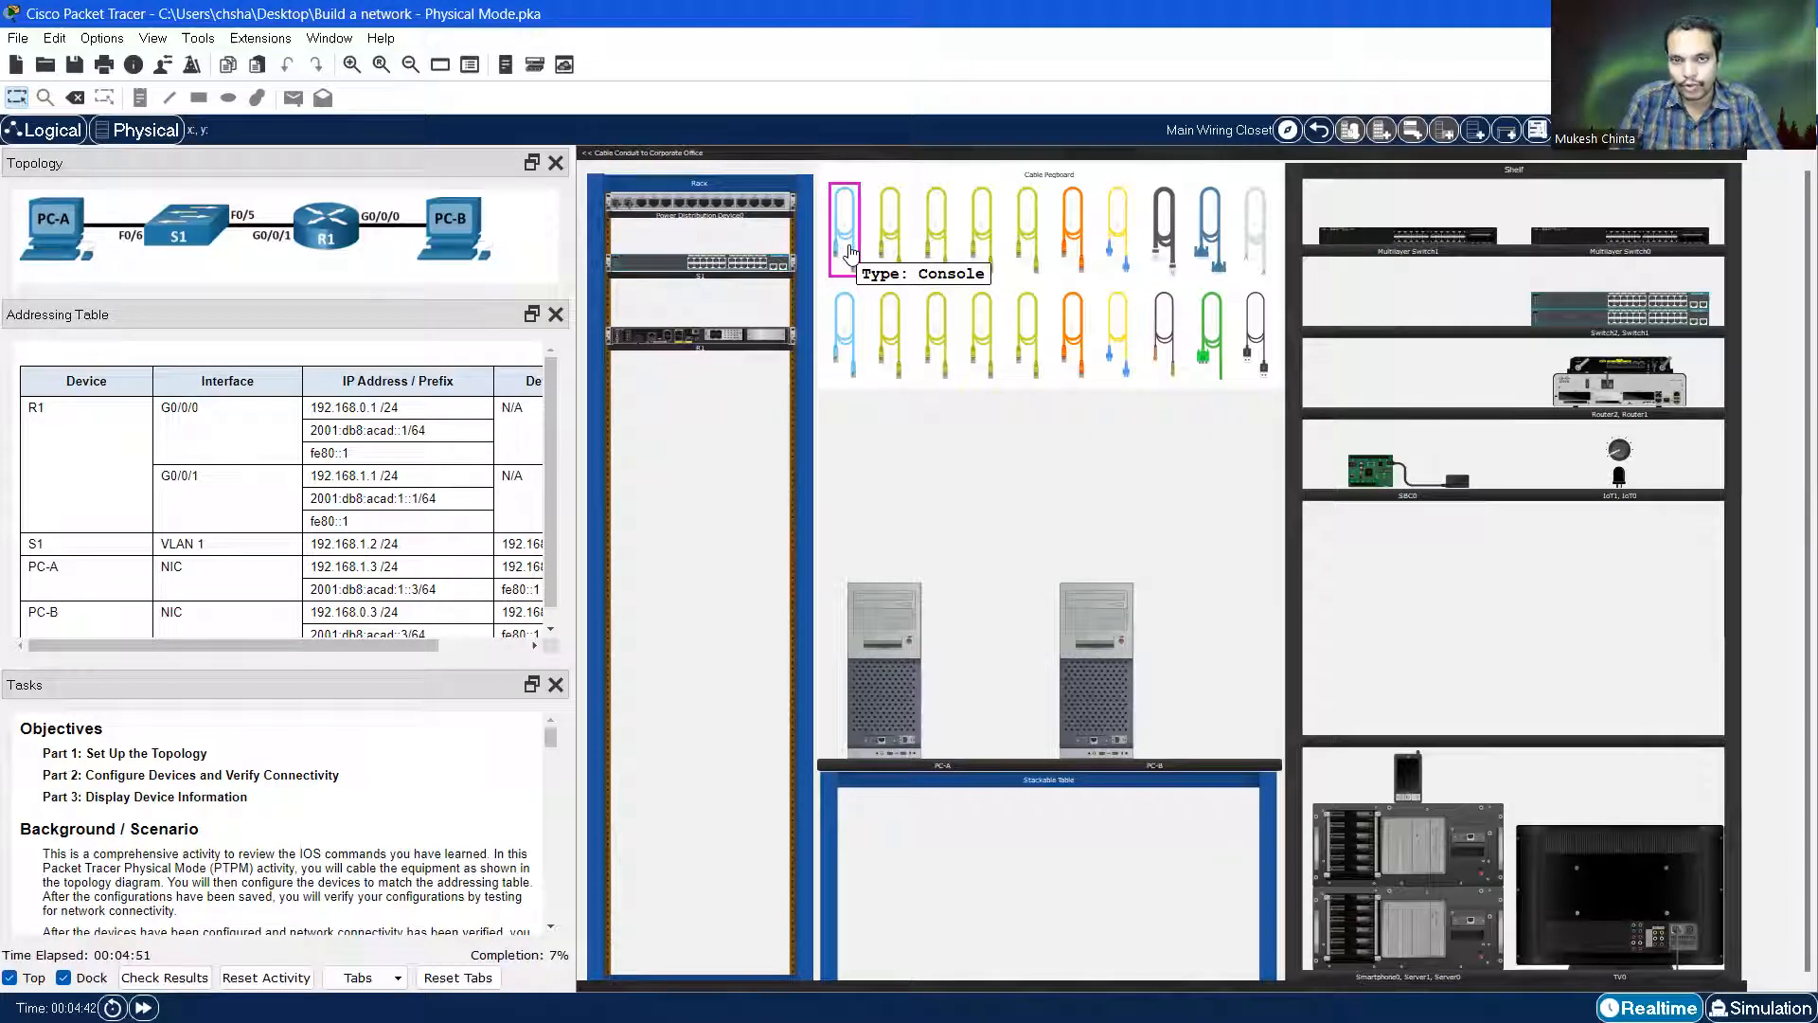
# Pick up the yellow-green copper straight-through Ethernet cable from the Cable Pegboard
pyautogui.click(859, 356)
pyautogui.scroll(2, 859, 356)
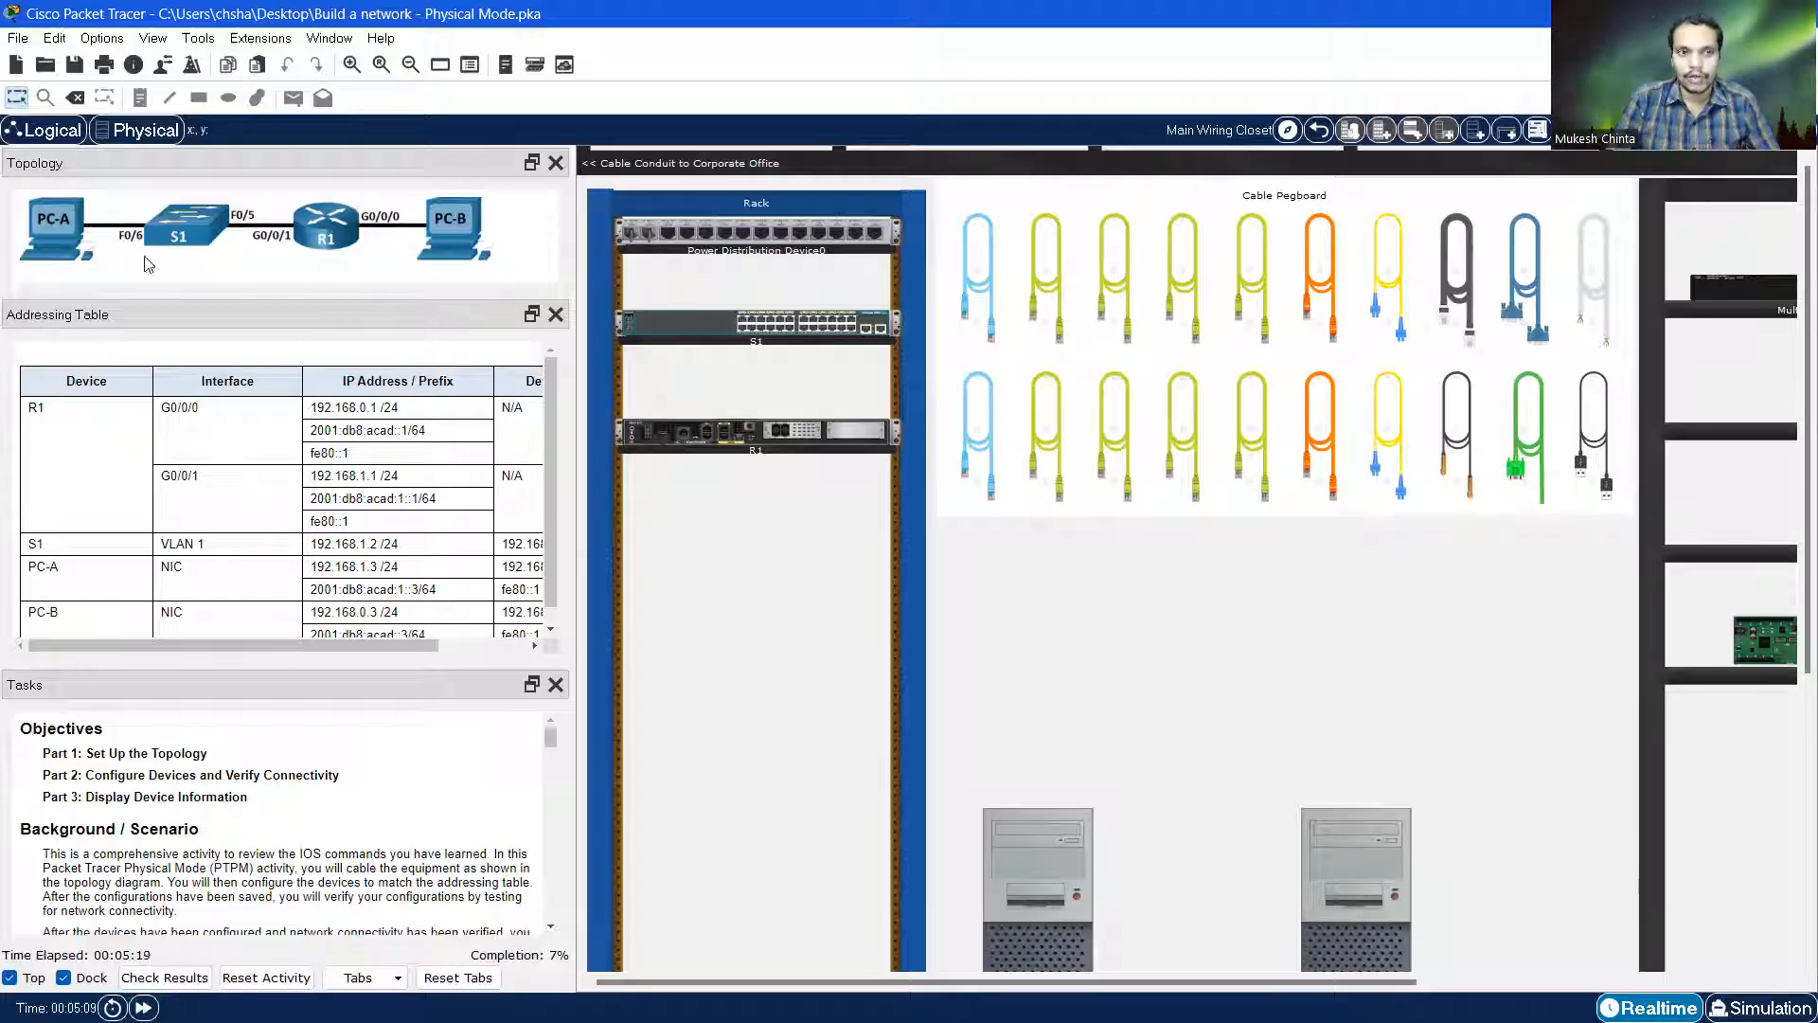
pyautogui.click(1043, 275)
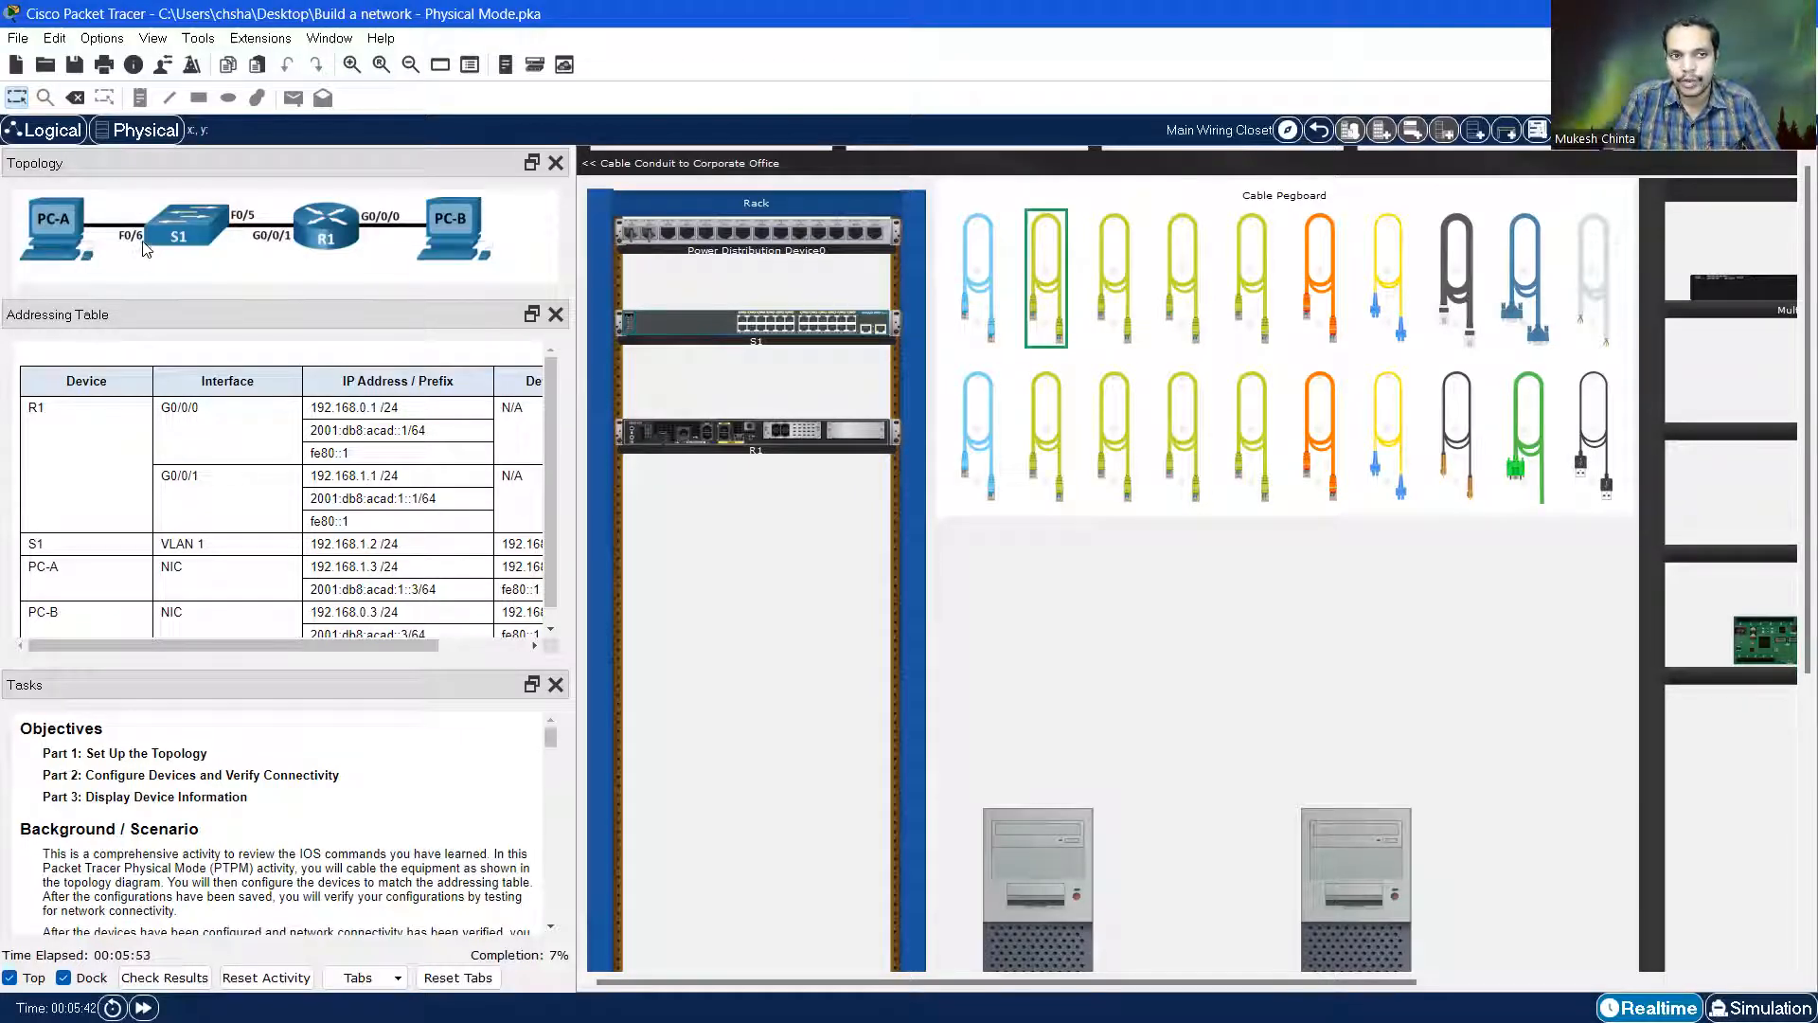
# Attach the held Ethernet cable's first end to PC-A's FastEthernet0 port
pyautogui.scroll(-3, 1278, 544)
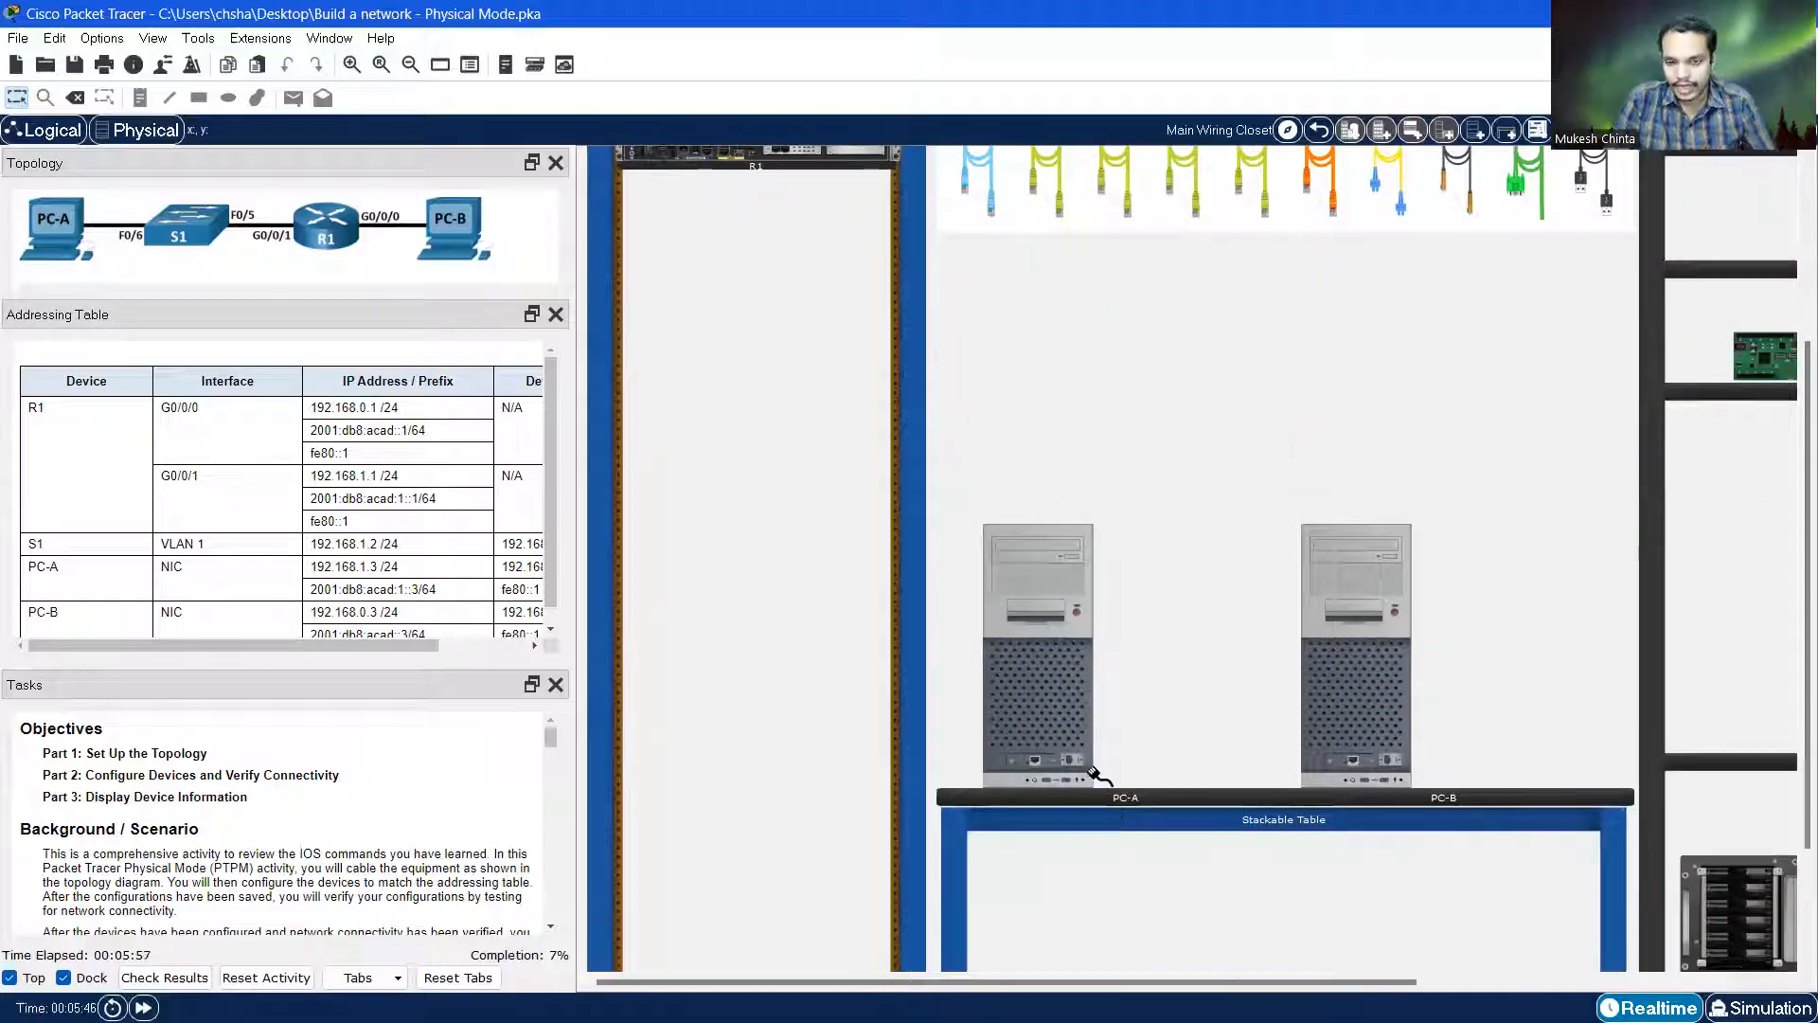
pyautogui.scroll(5, 1124, 748)
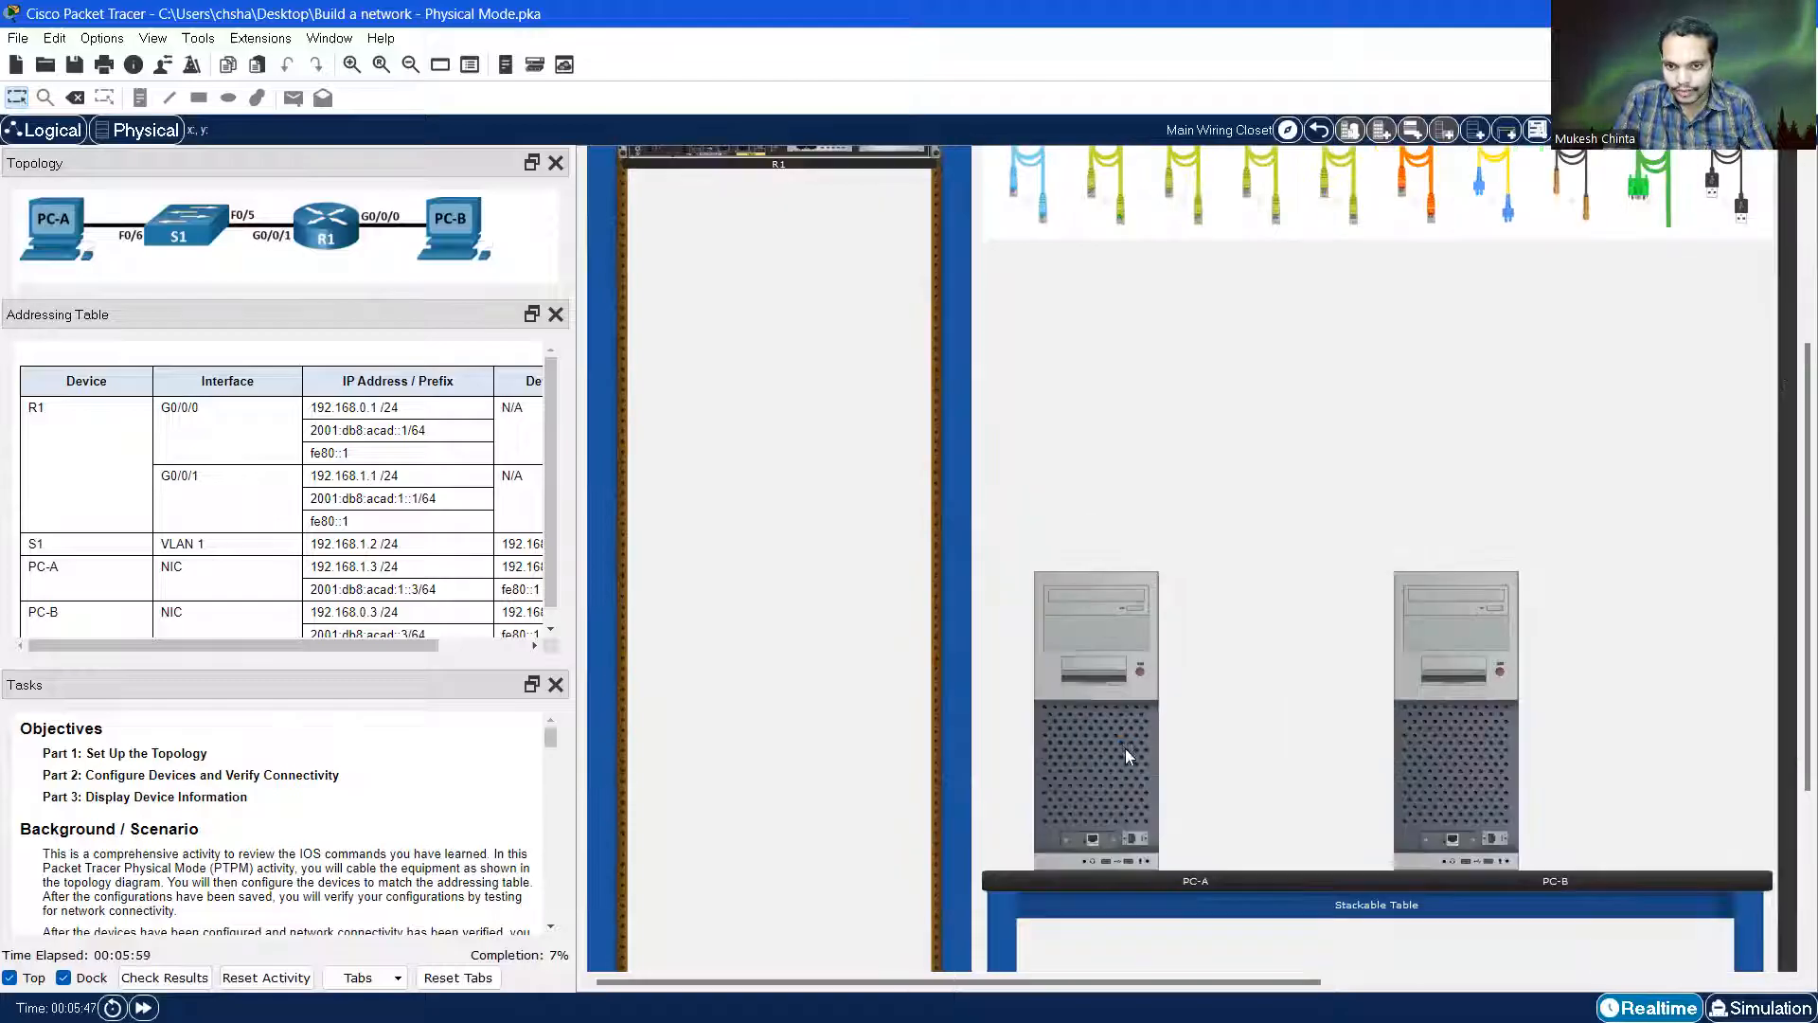
pyautogui.scroll(-5, 1375, 682)
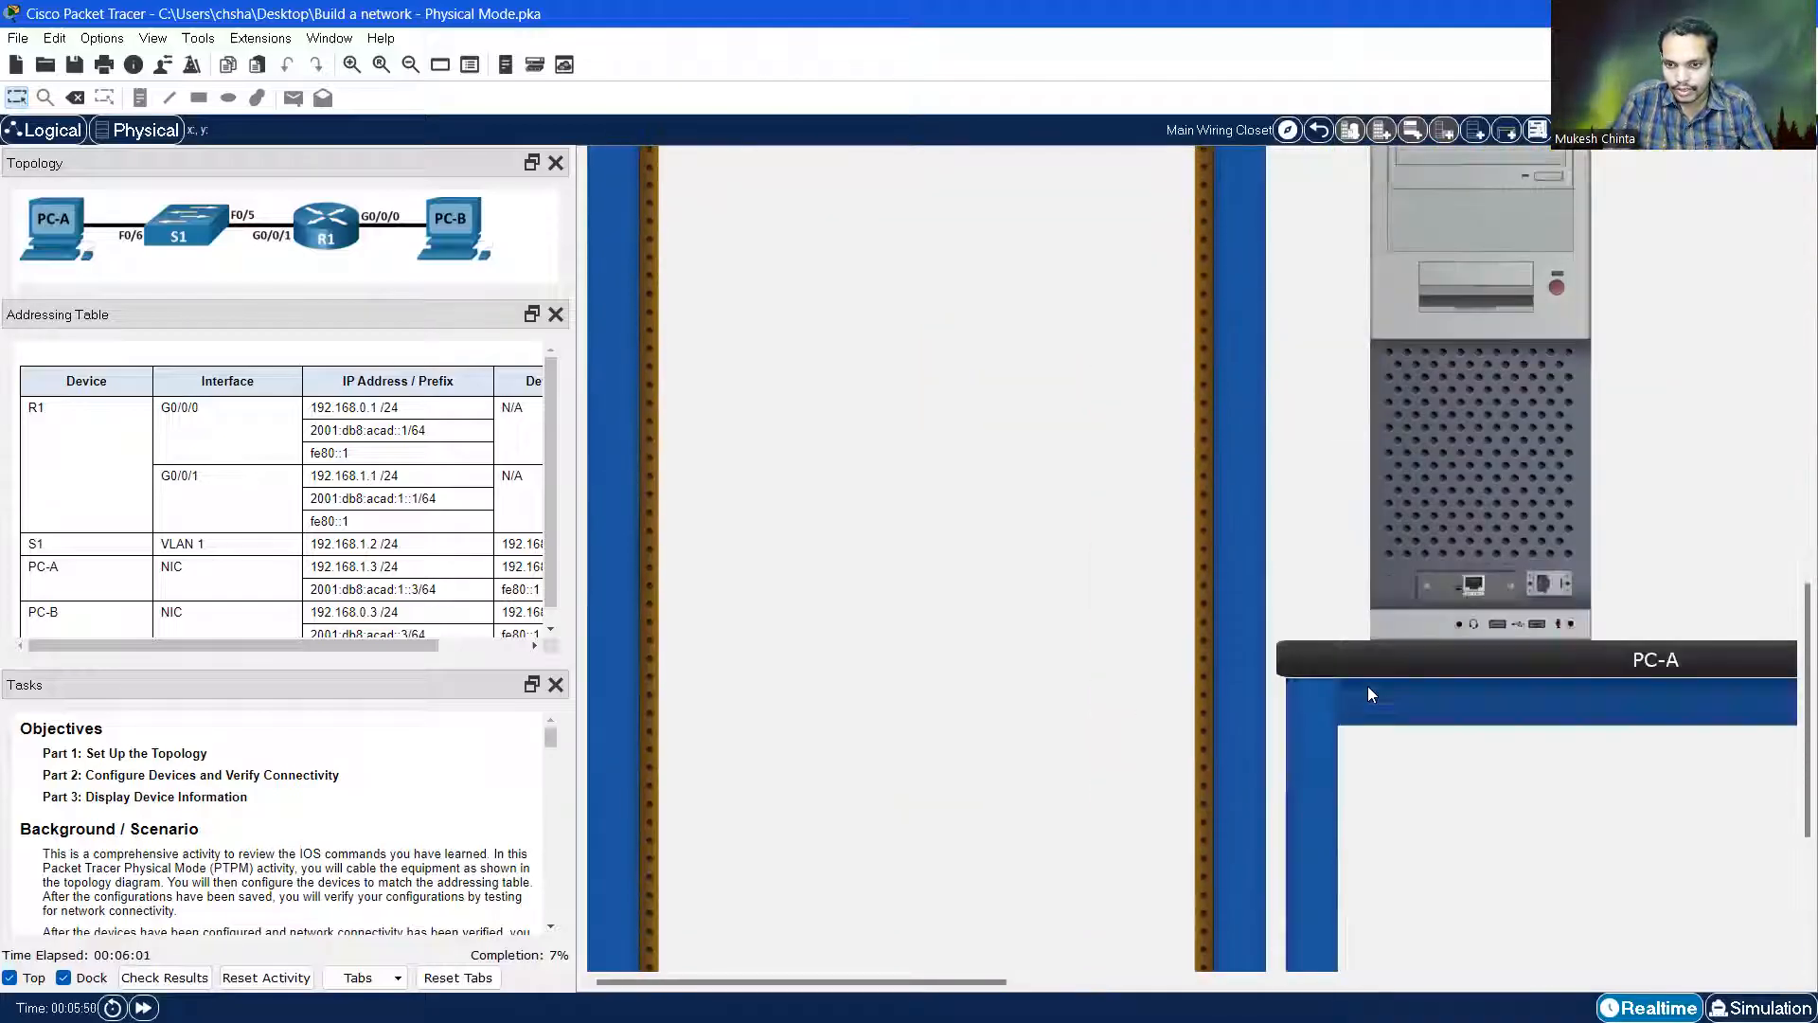
pyautogui.moveTo(964, 983); pyautogui.dragTo(1098, 981)
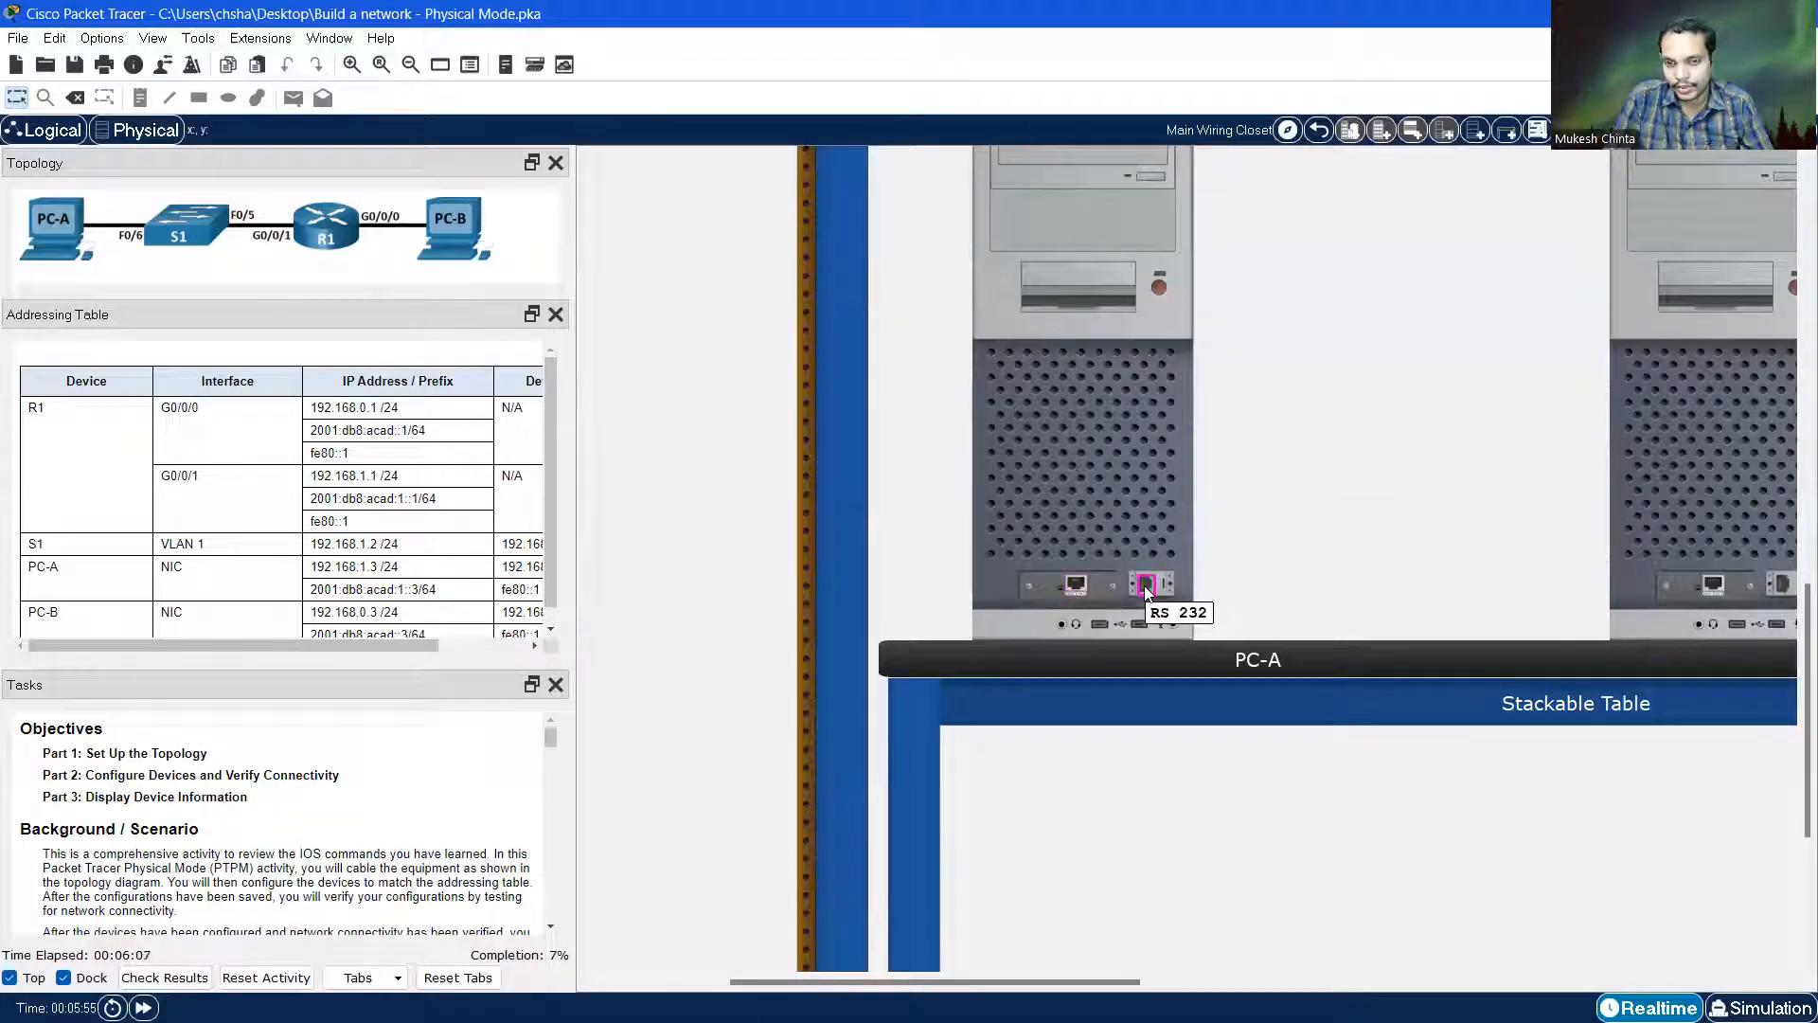
pyautogui.click(1075, 584)
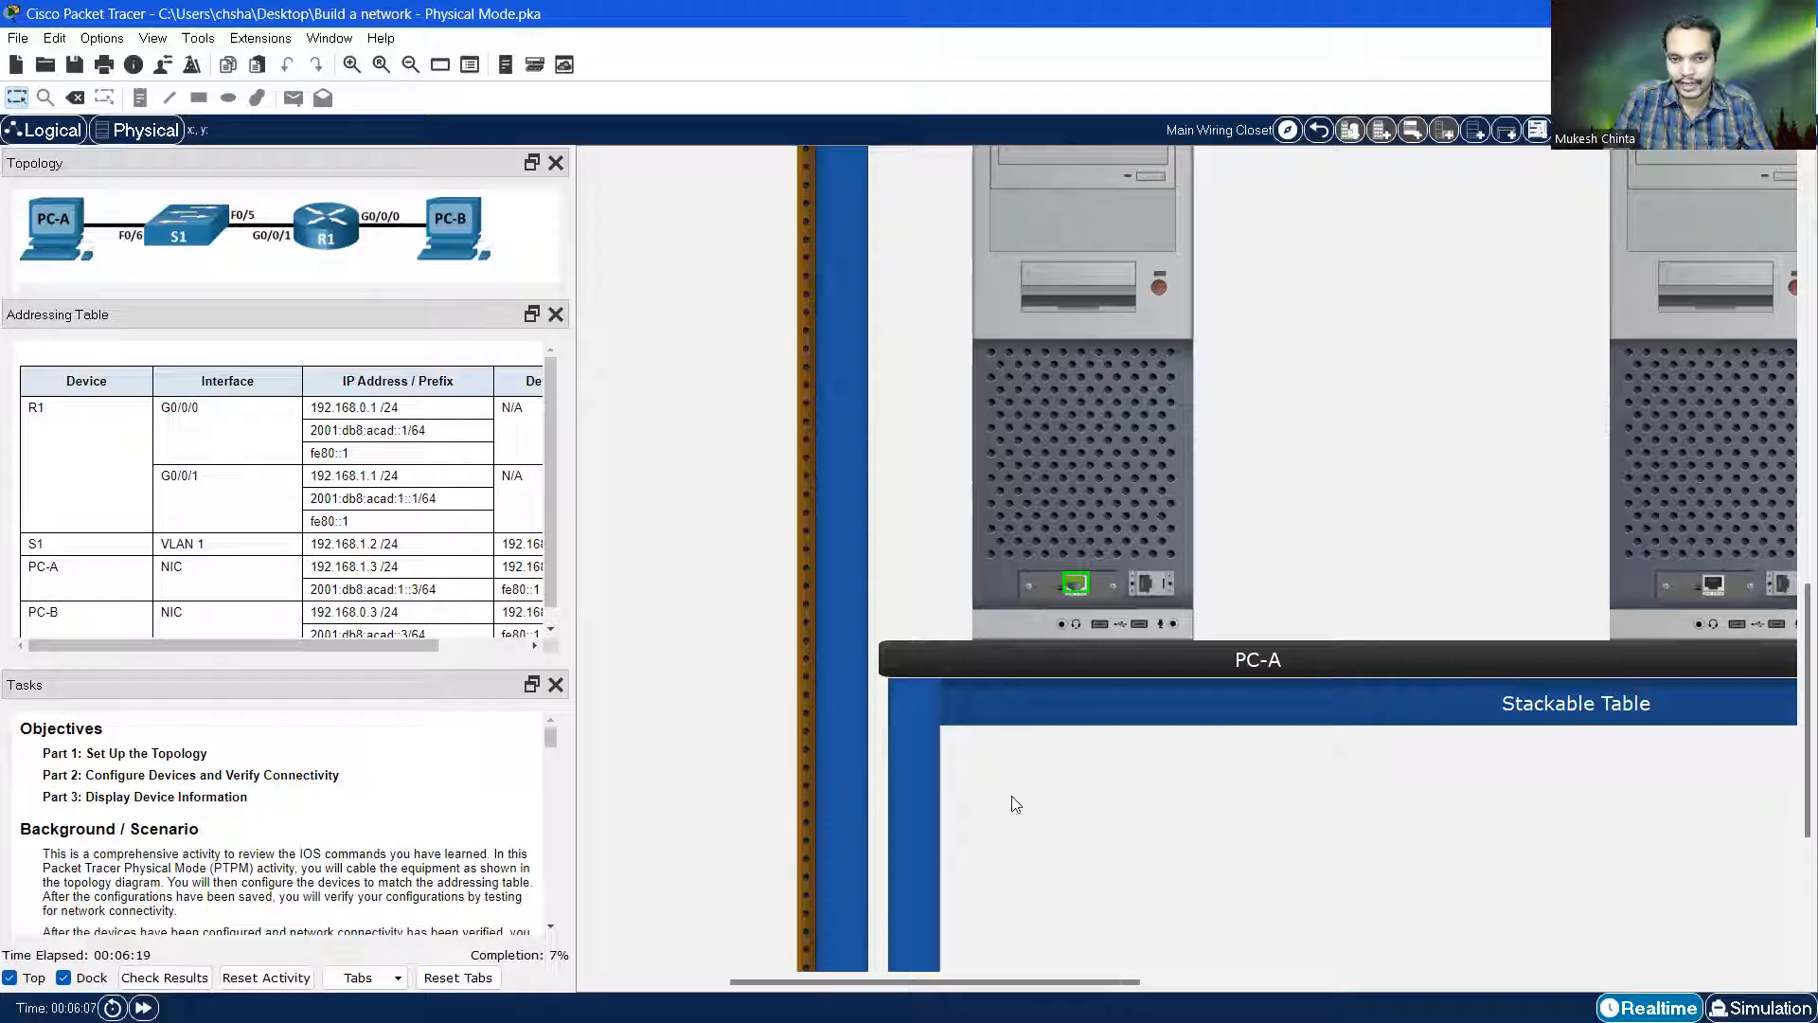
pyautogui.scroll(2, 839, 623)
pyautogui.moveTo(858, 981); pyautogui.dragTo(726, 981)
pyautogui.scroll(8, 947, 701)
pyautogui.scroll(4, 938, 672)
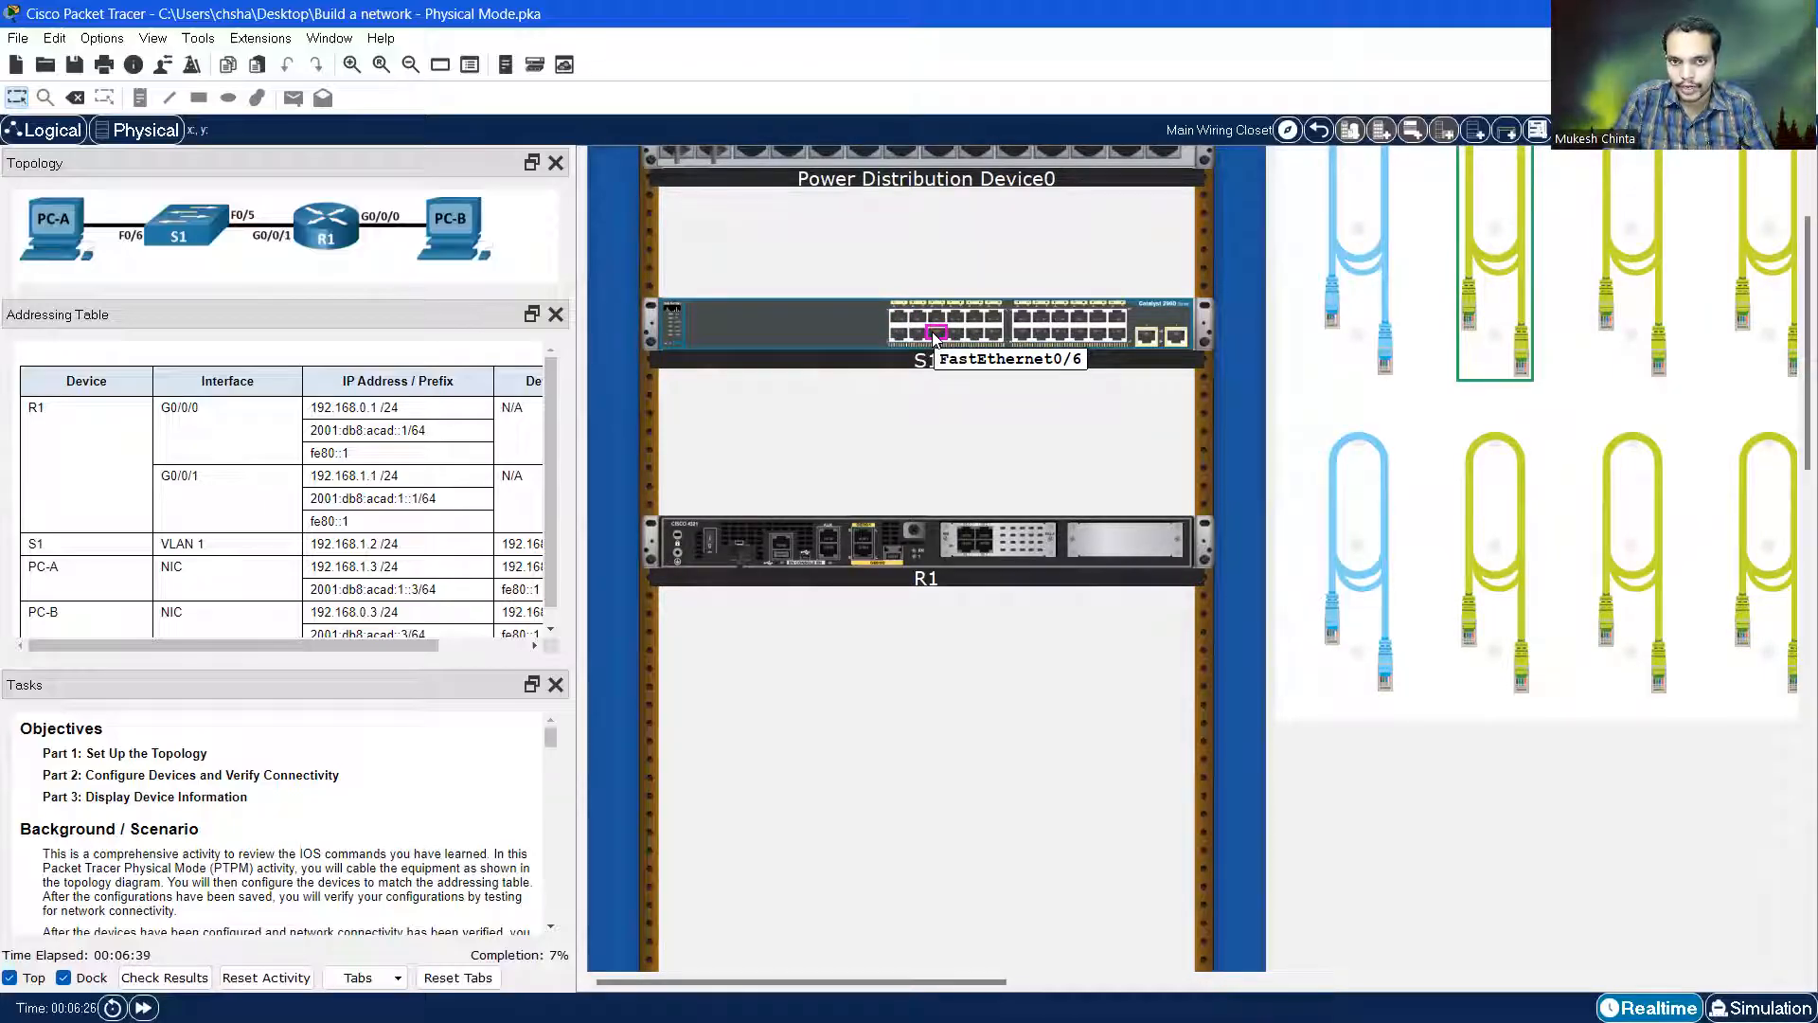
# Plug the cable's other end into S1's FastEthernet0/6 to finish the PC-A link
pyautogui.click(933, 333)
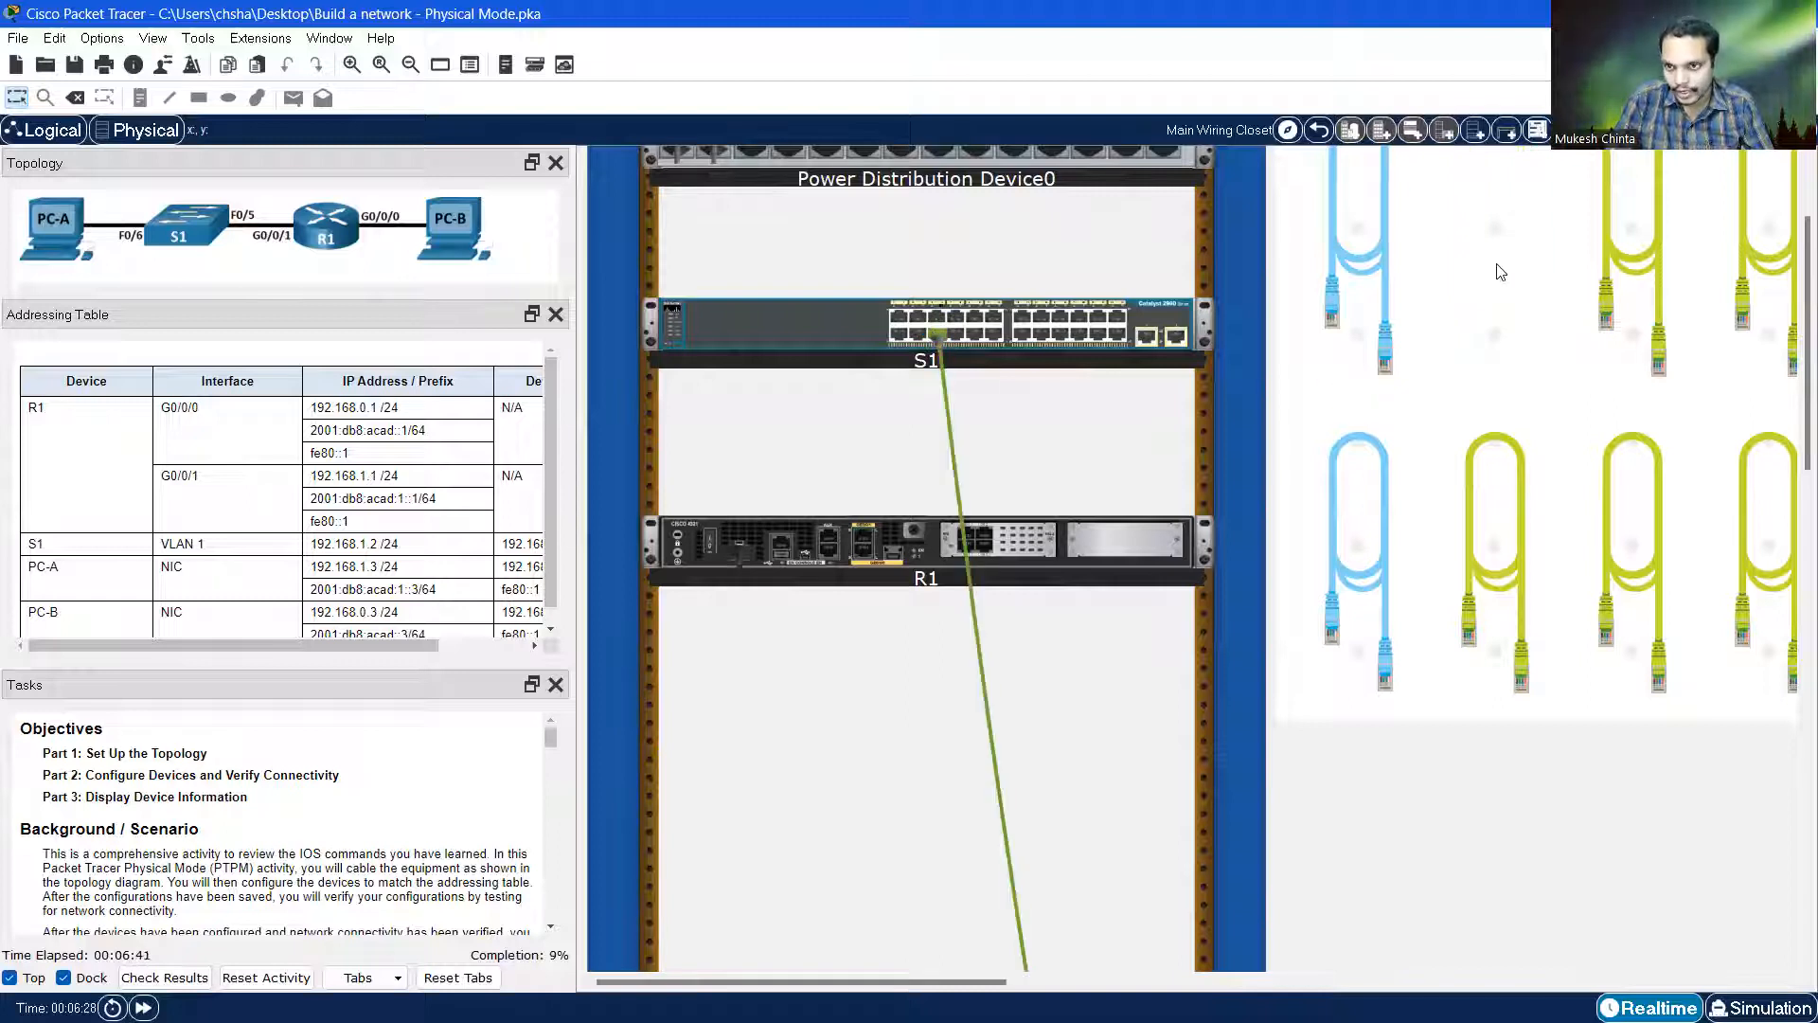
pyautogui.scroll(2, 1505, 280)
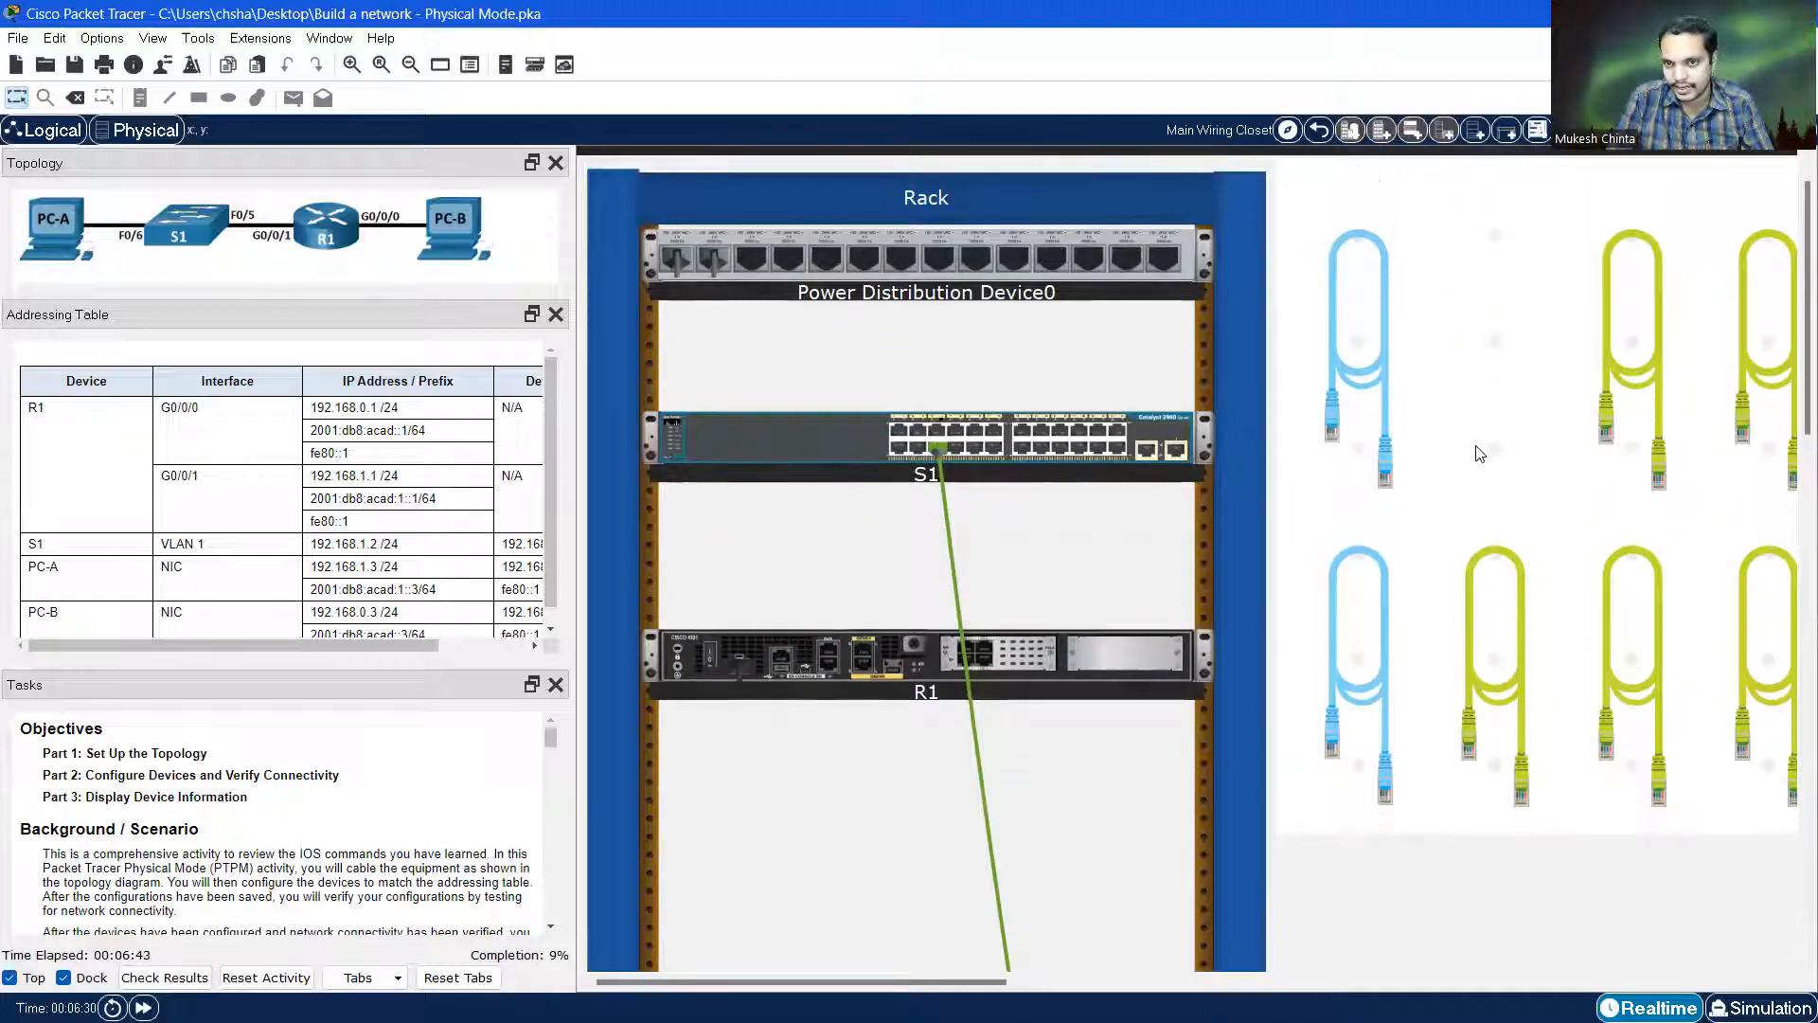
pyautogui.scroll(-10, 951, 489)
pyautogui.scroll(-10, 1029, 578)
pyautogui.scroll(8, 1091, 714)
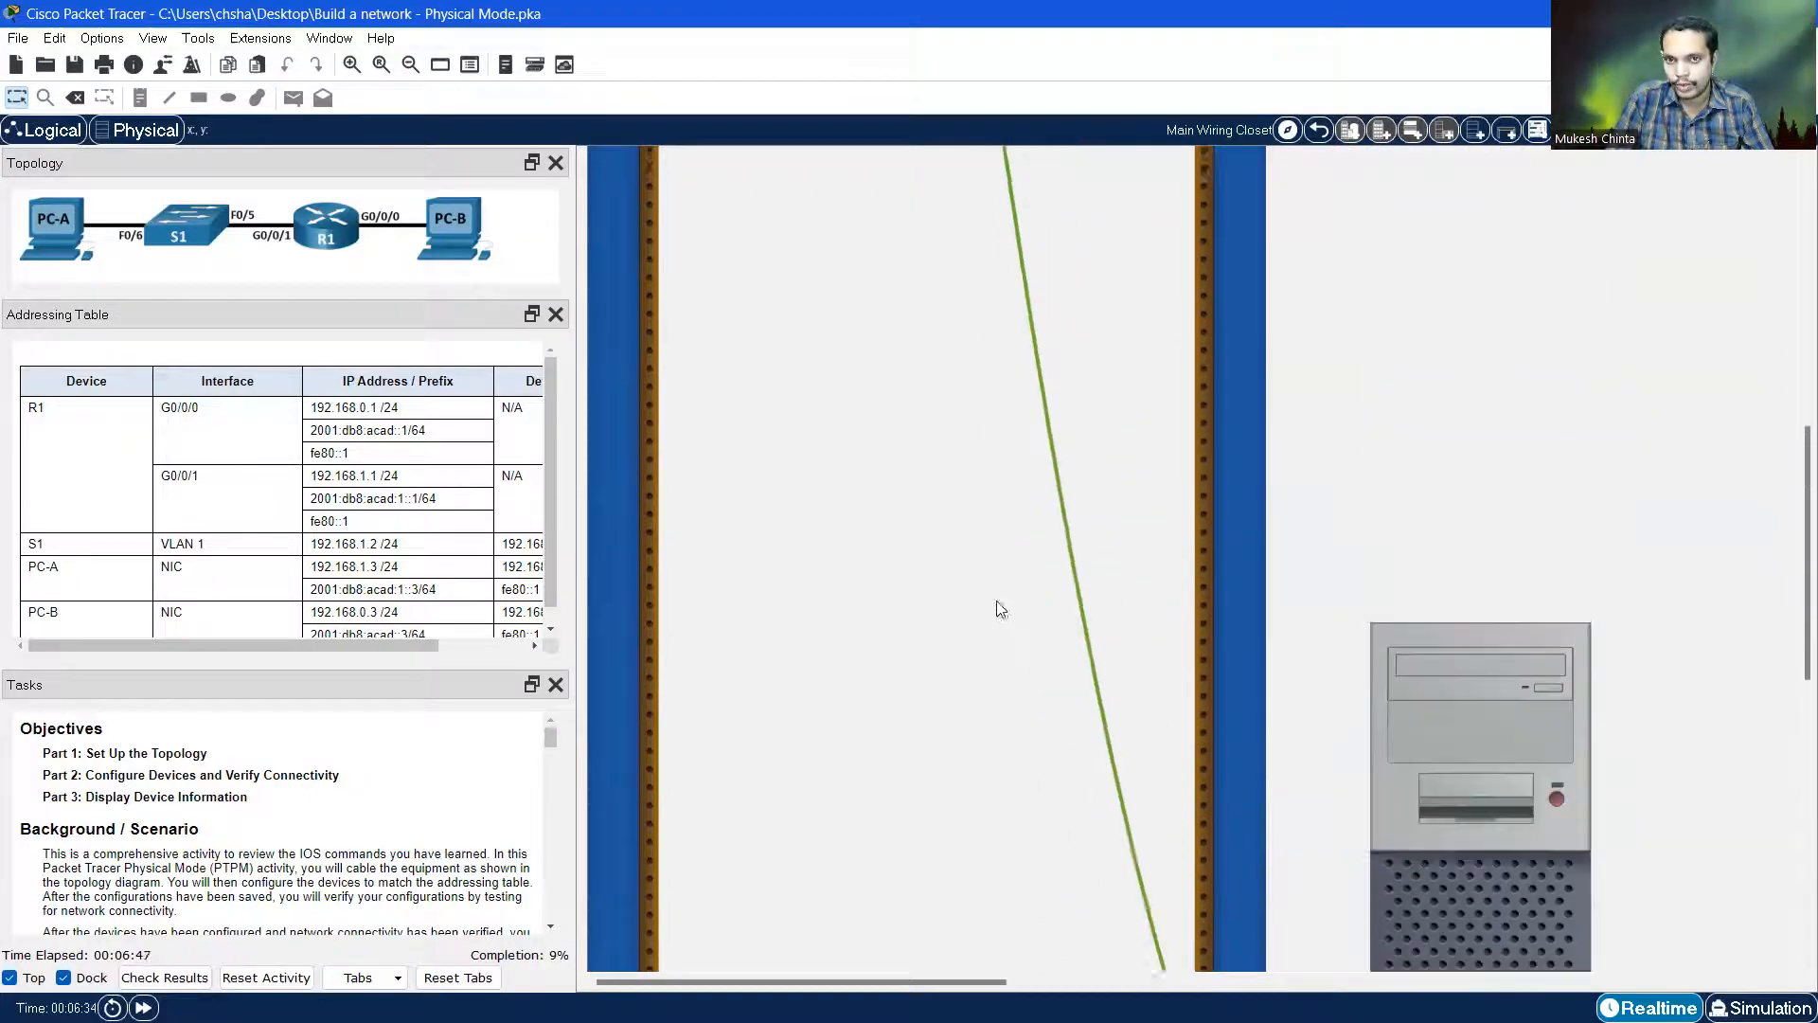
pyautogui.scroll(10, 995, 521)
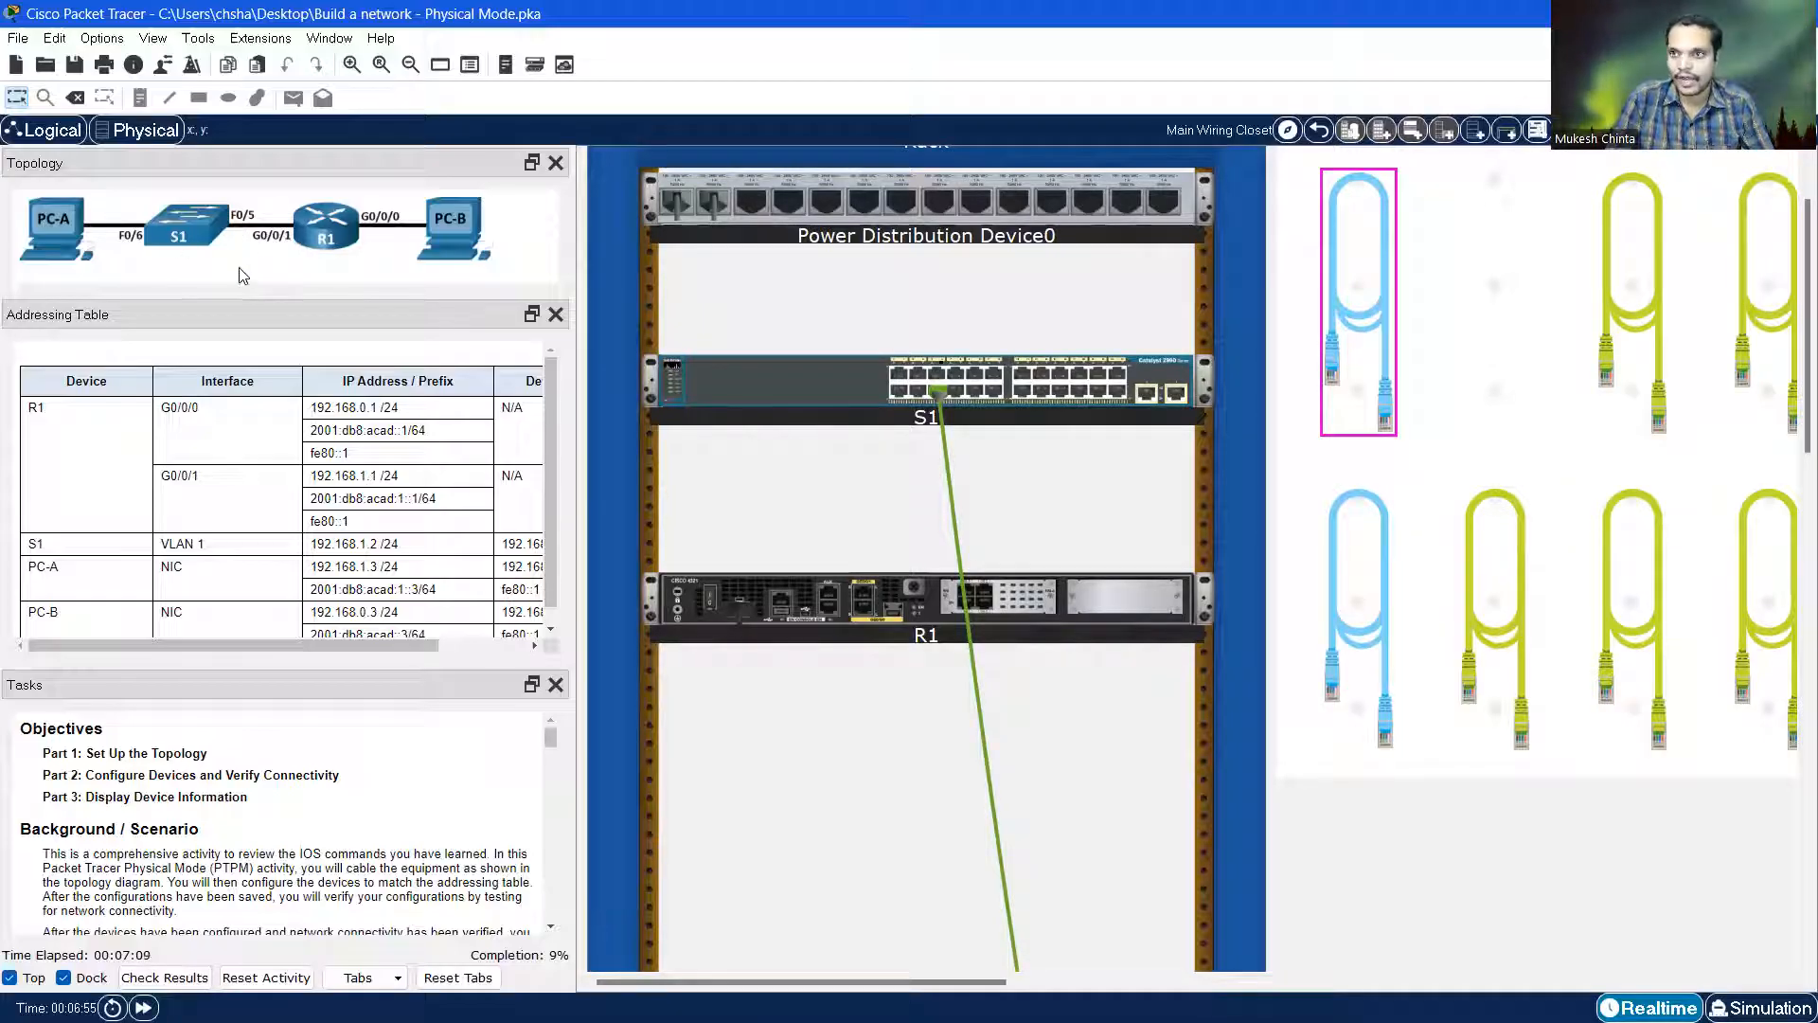
# Link S1 FastEthernet0/5 to R1 GigabitEthernet0/0/1 with a copper straight-through cable
pyautogui.click(1619, 277)
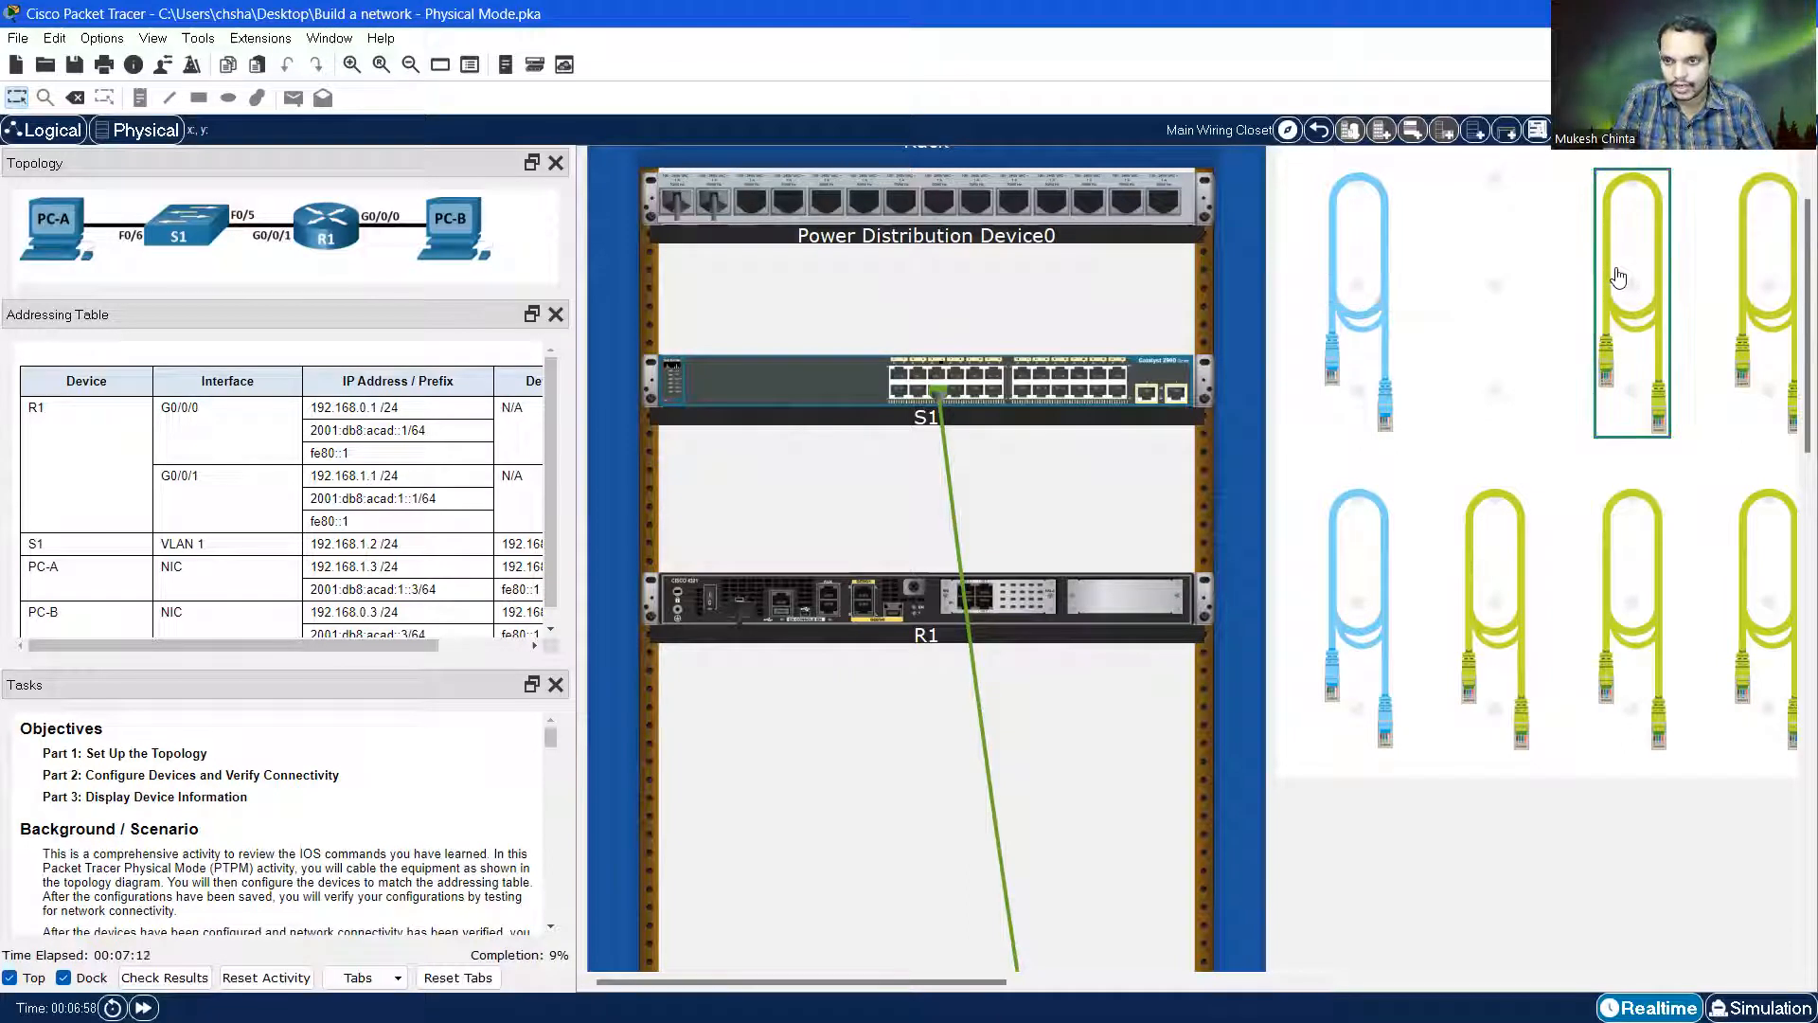
pyautogui.click(938, 374)
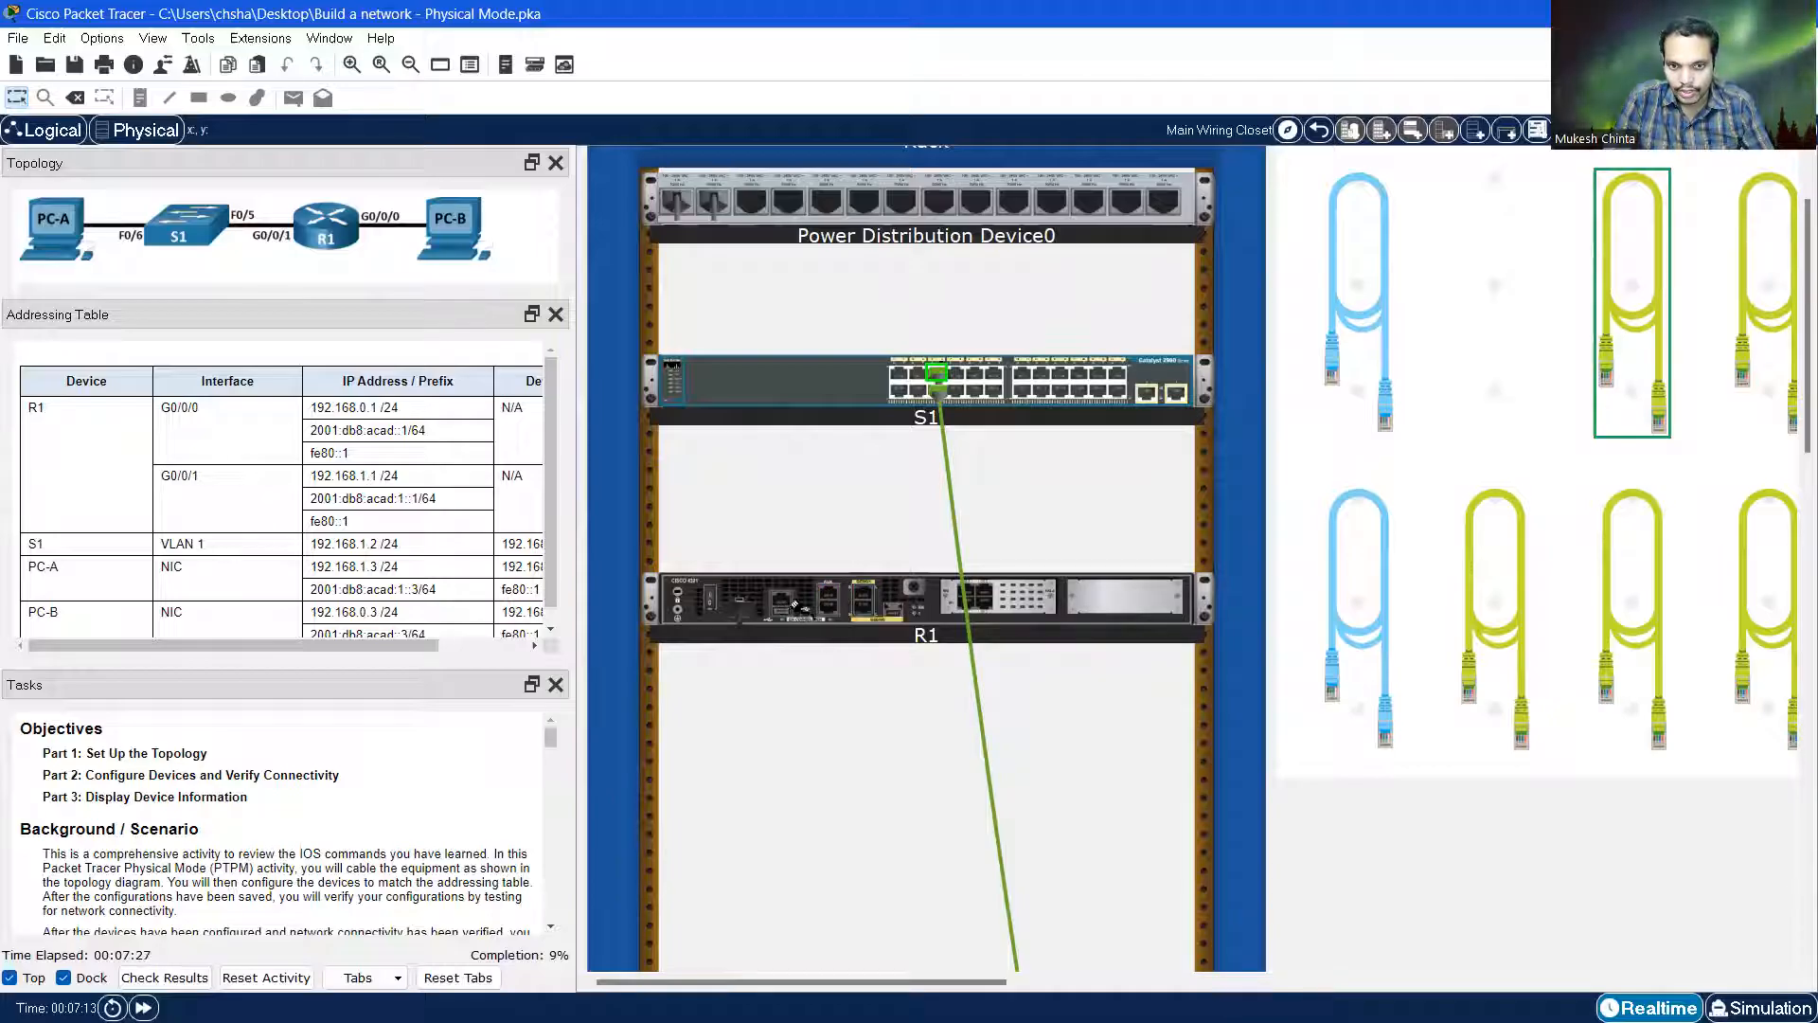
pyautogui.click(864, 594)
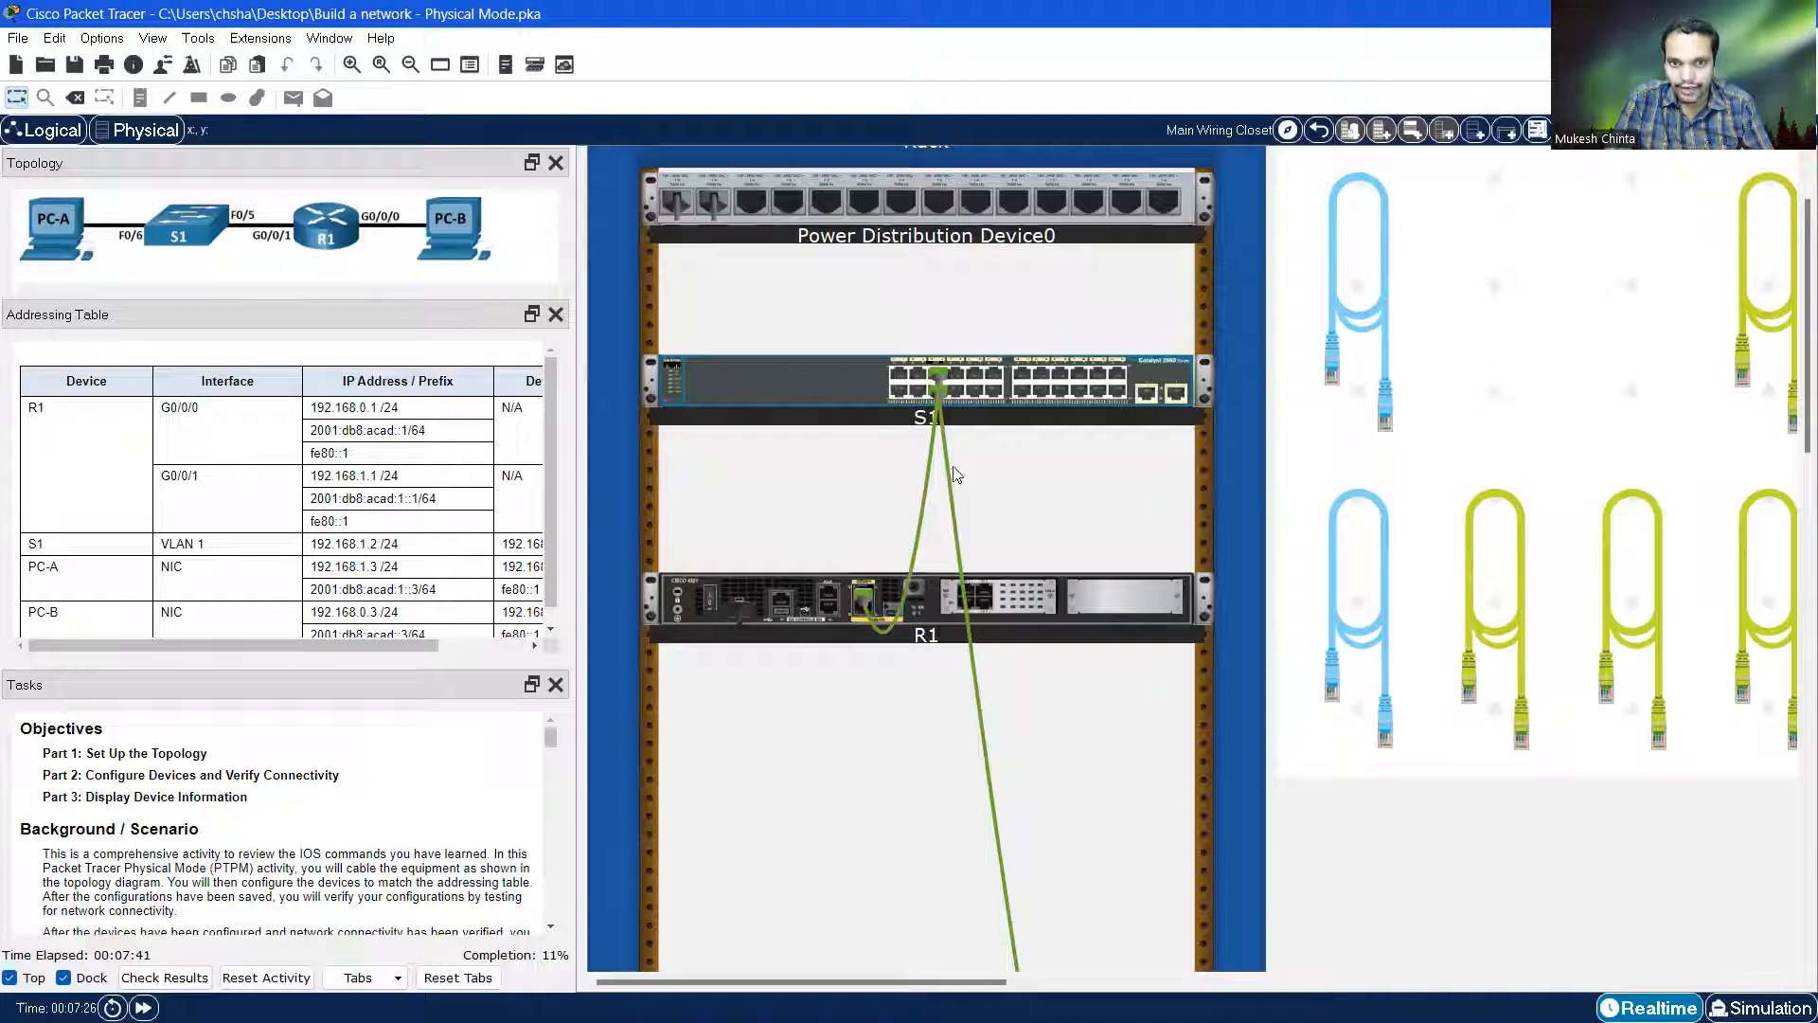
pyautogui.moveTo(867, 405)
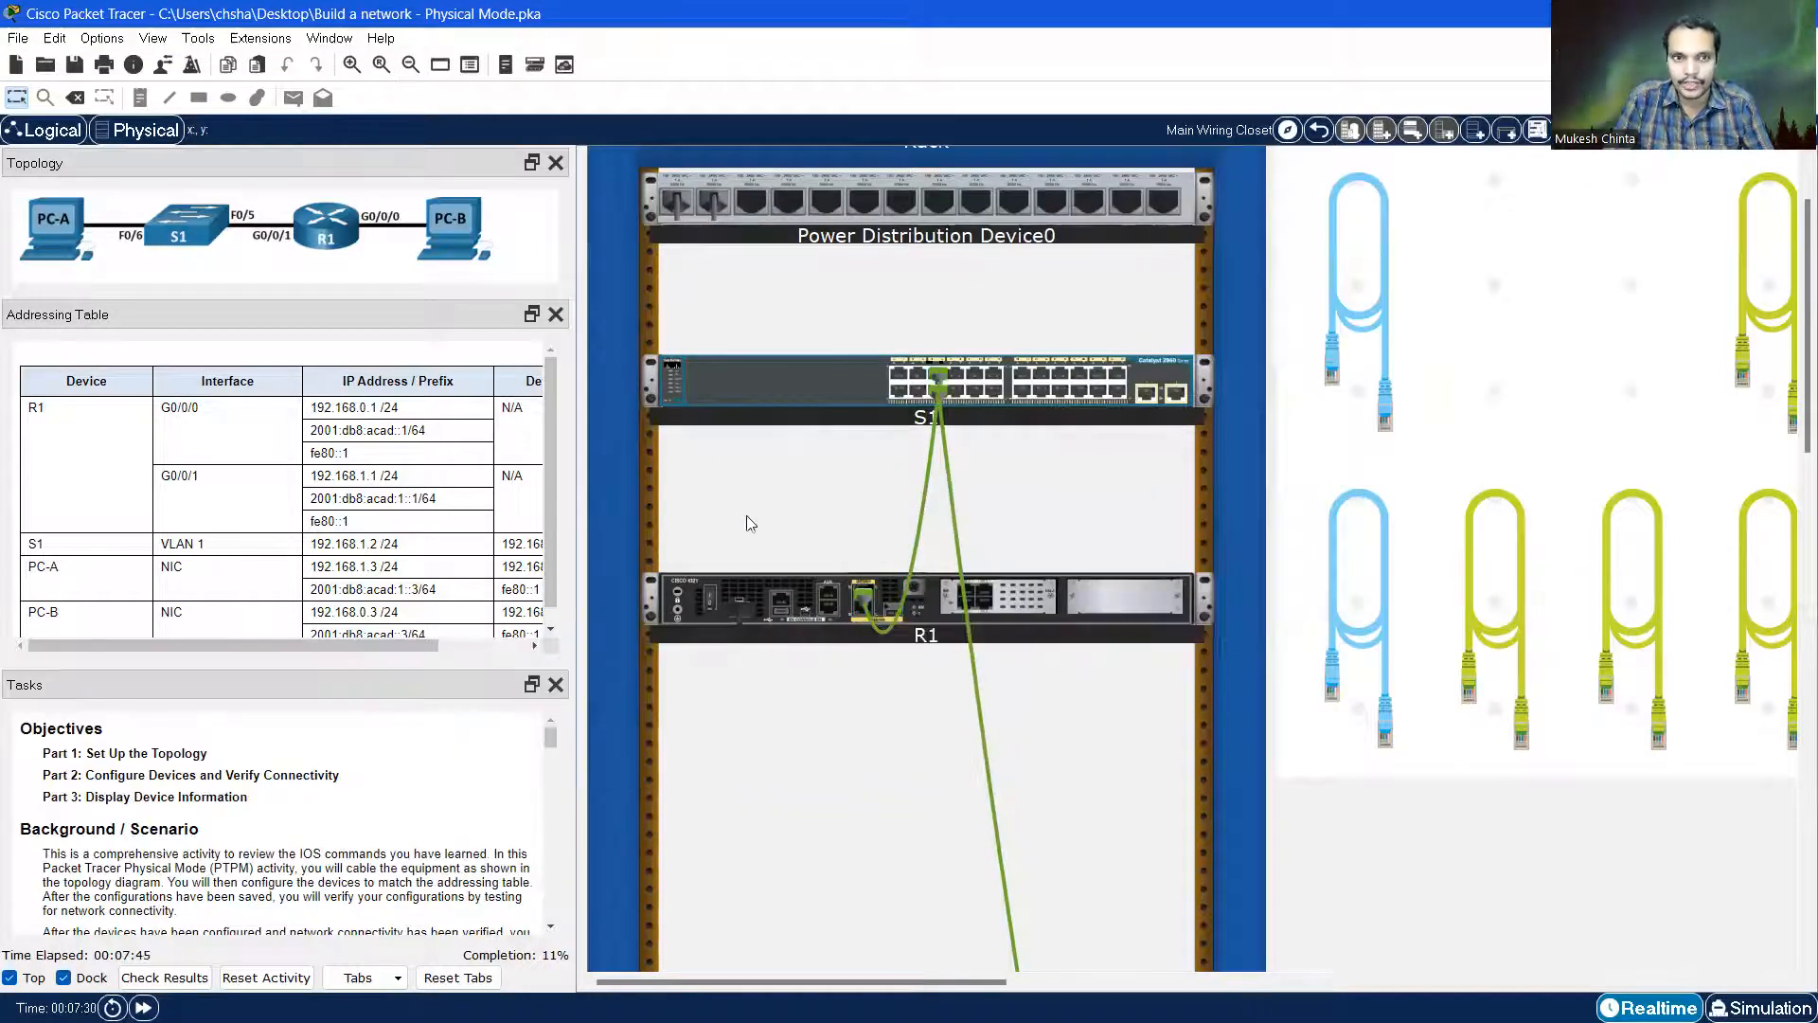
pyautogui.moveTo(862, 596)
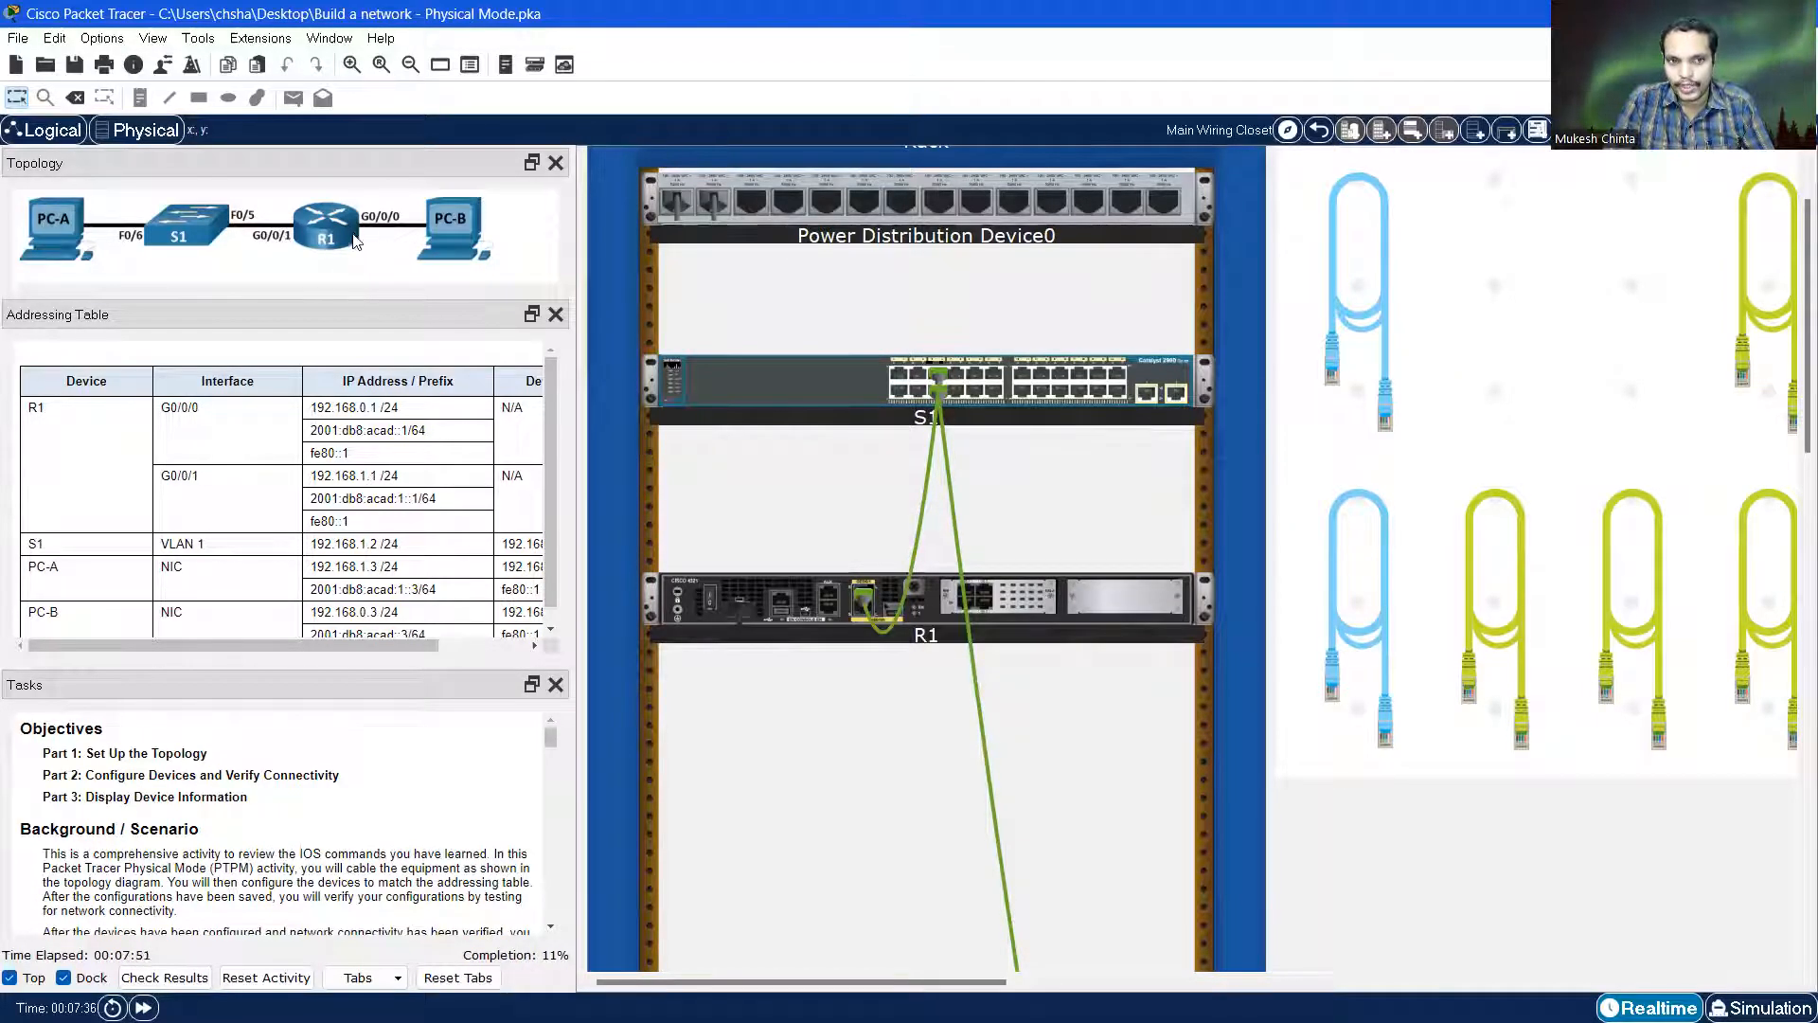
# Run a second straight-through cable from R1 down to PC-B's FastEthernet0 port
pyautogui.click(1468, 654)
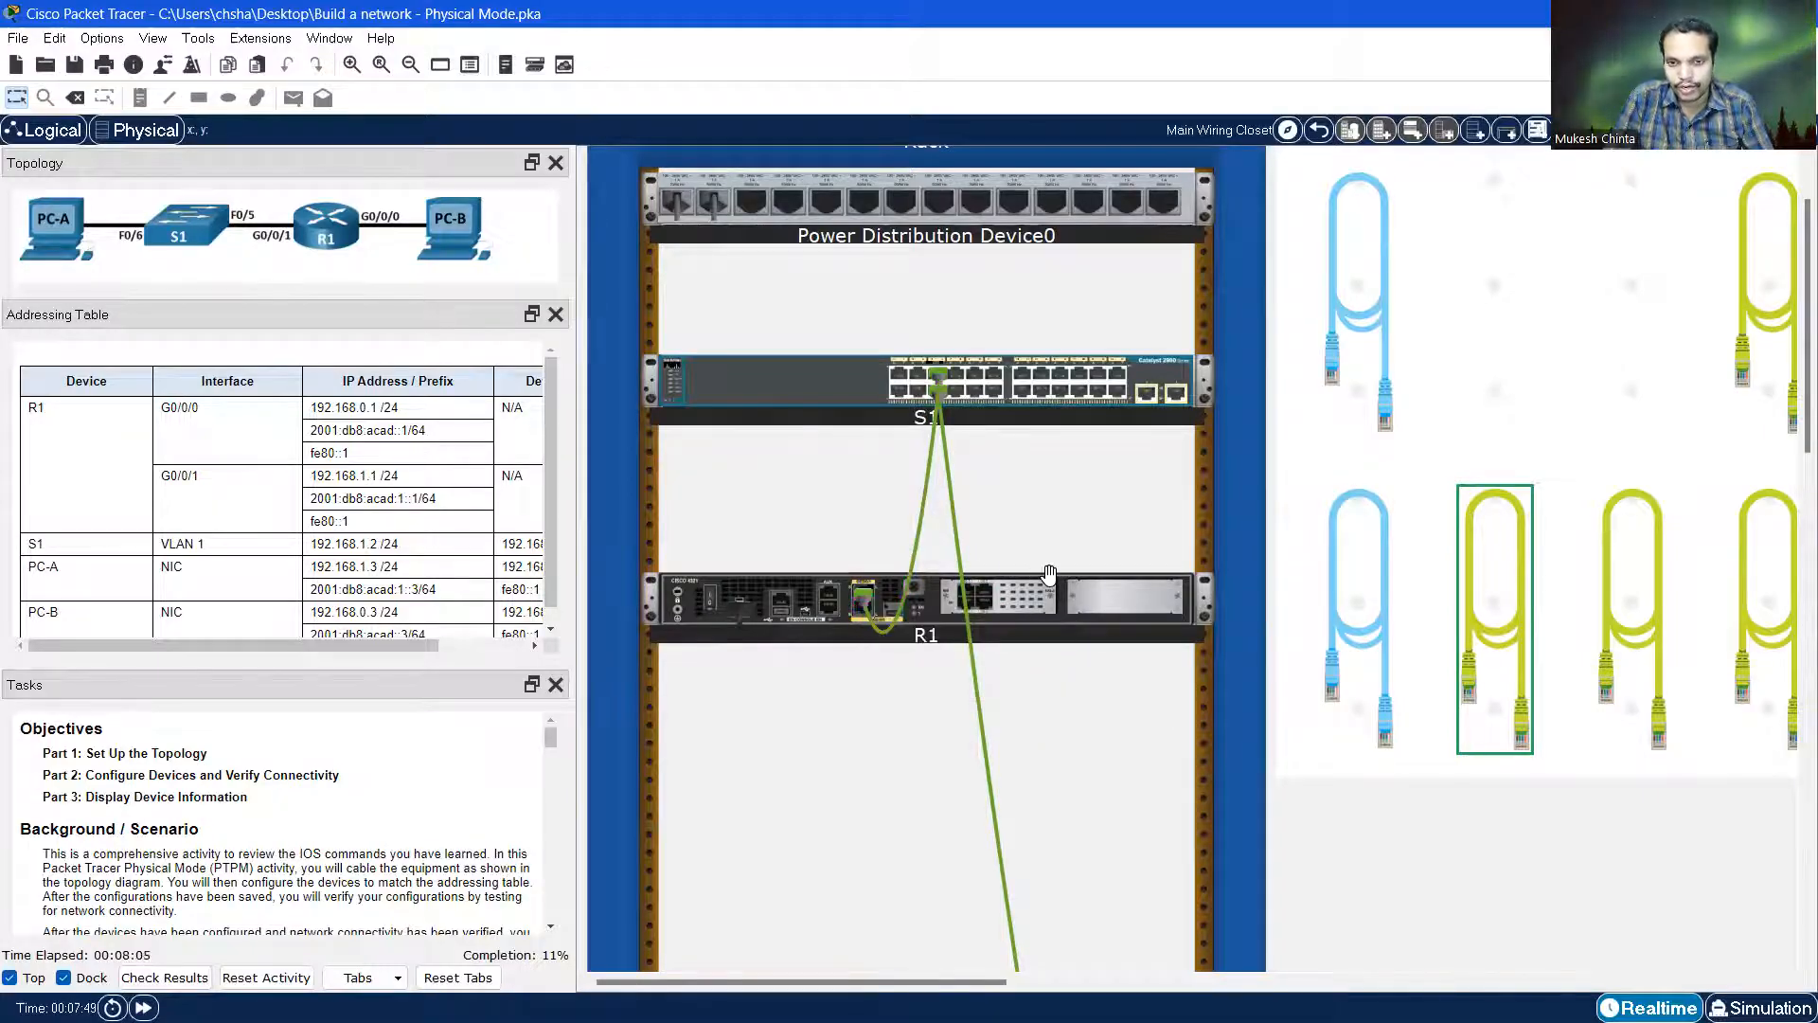
pyautogui.scroll(2, 1096, 572)
pyautogui.scroll(-3, 1096, 572)
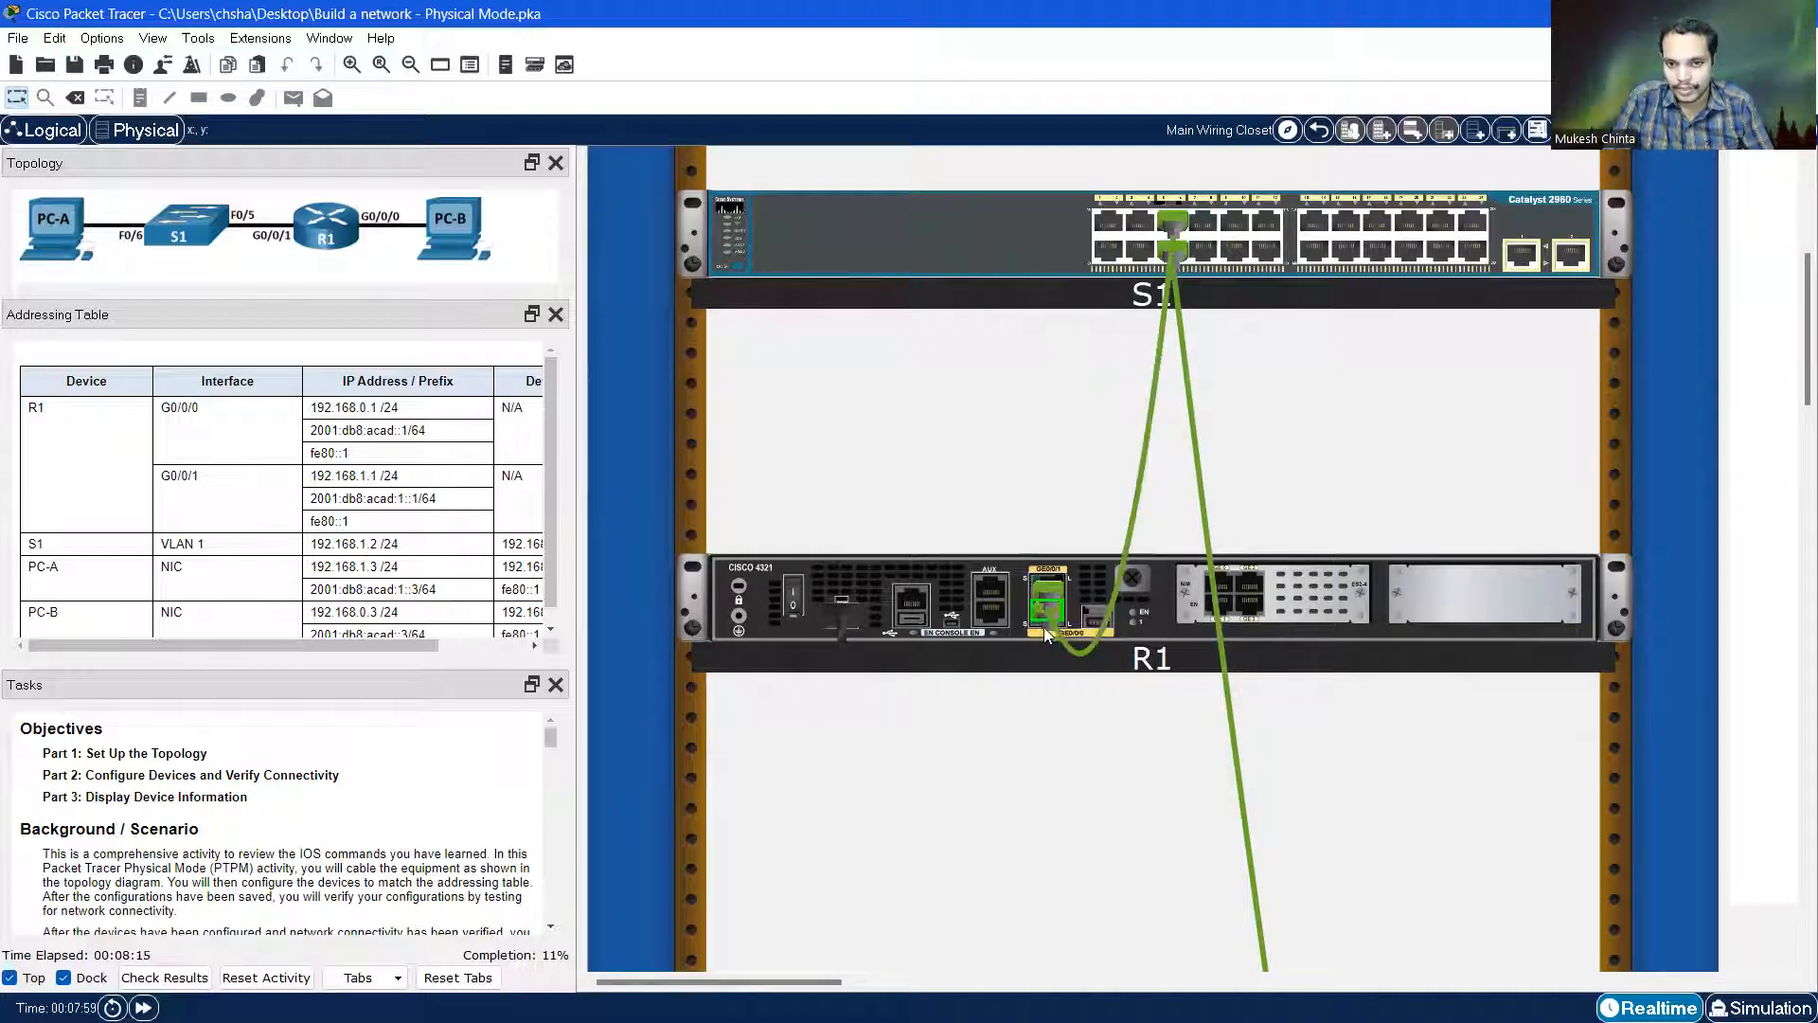
pyautogui.scroll(-1, 1431, 565)
pyautogui.scroll(-5, 1400, 582)
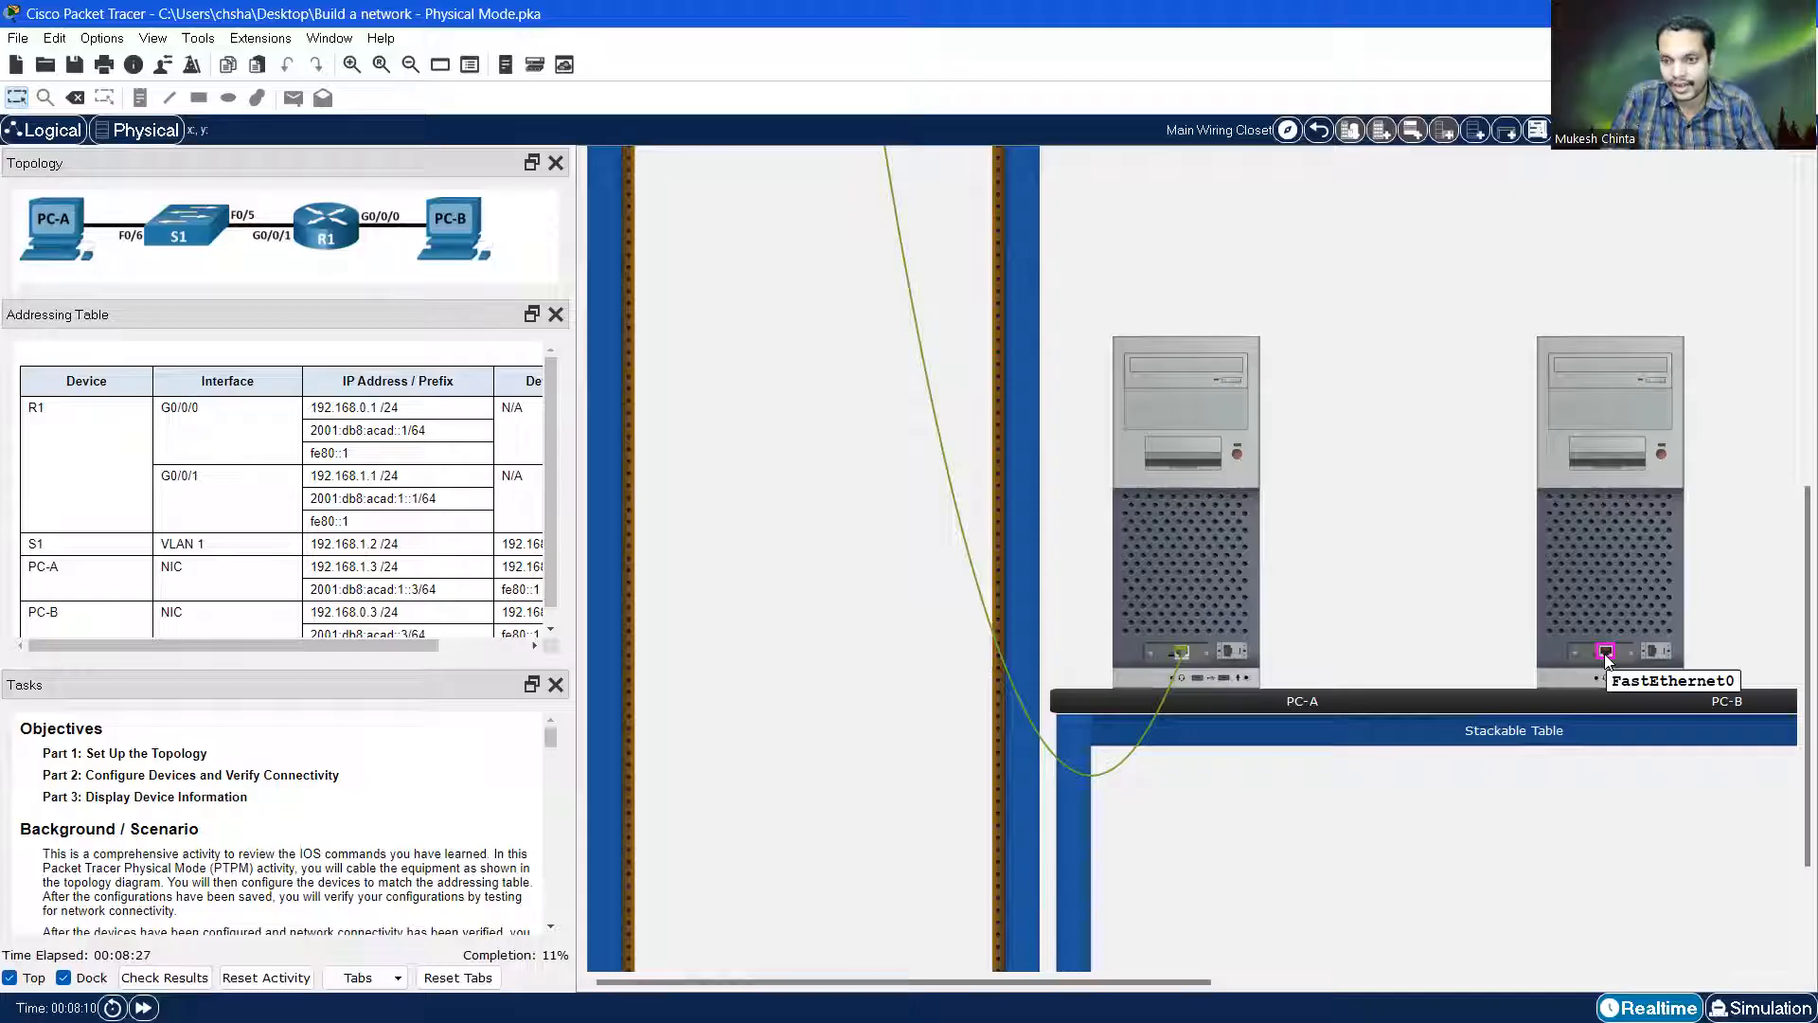
pyautogui.click(1607, 654)
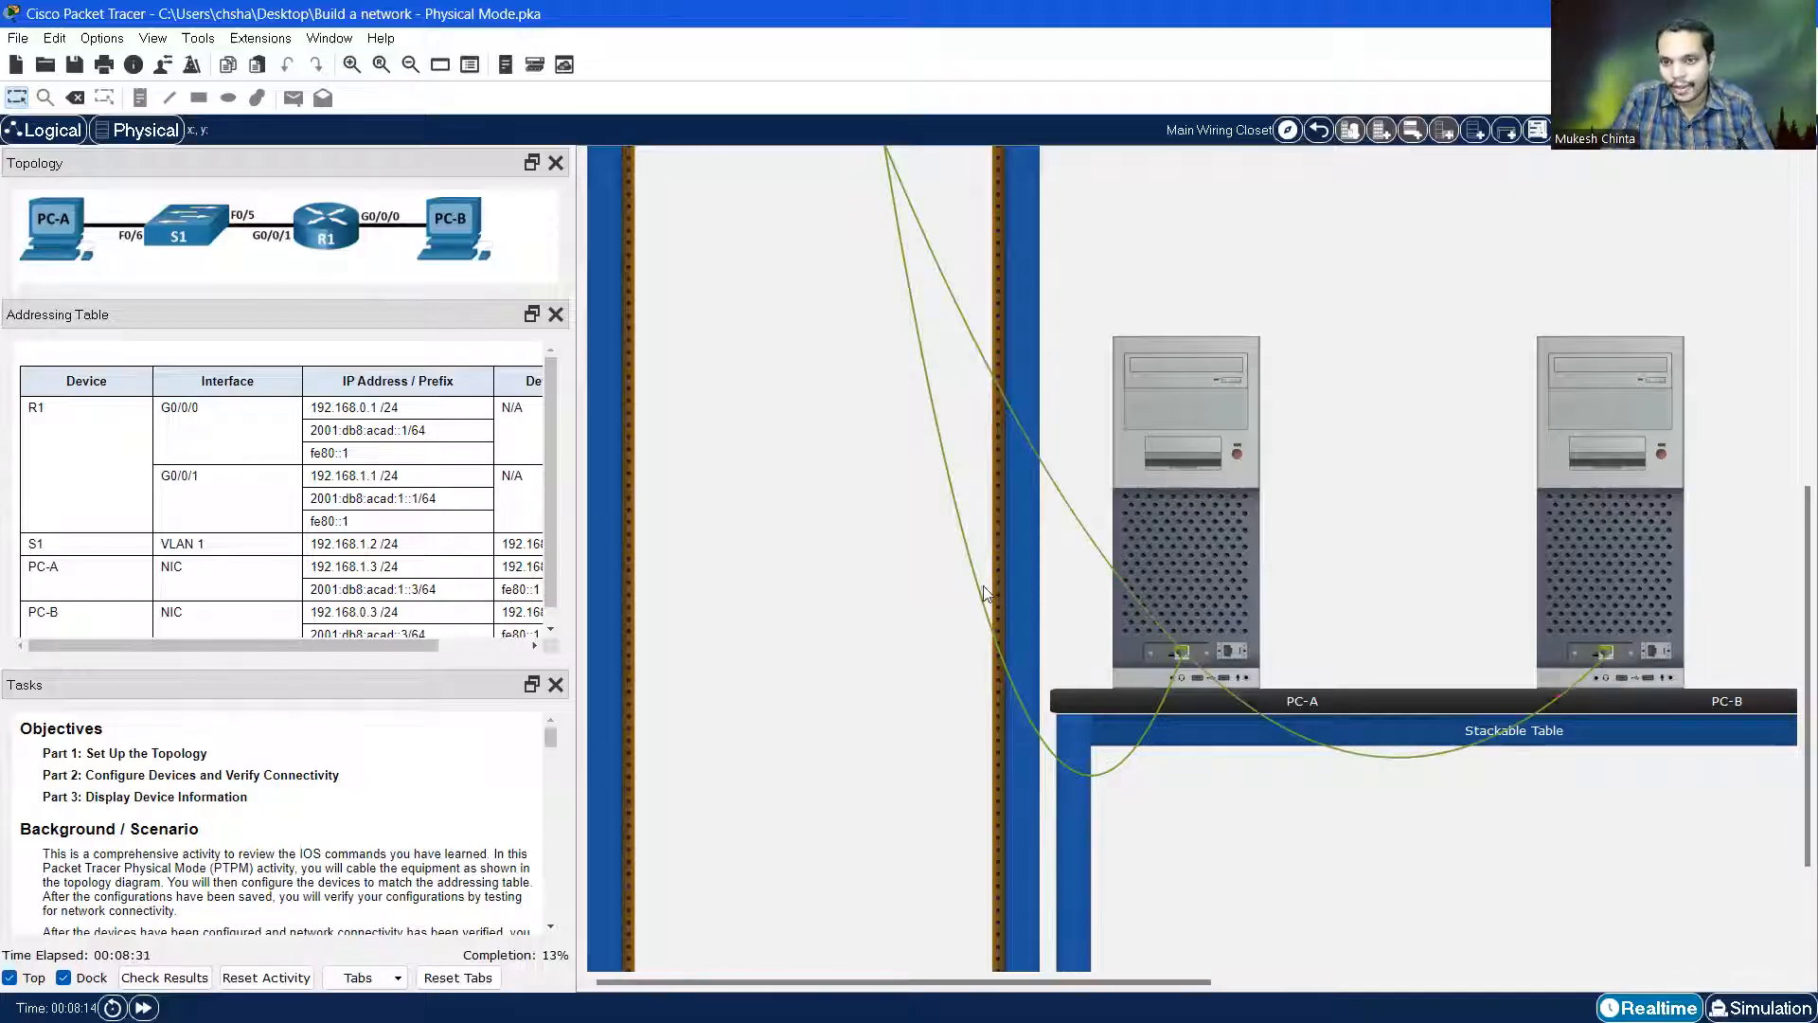
pyautogui.scroll(10, 985, 594)
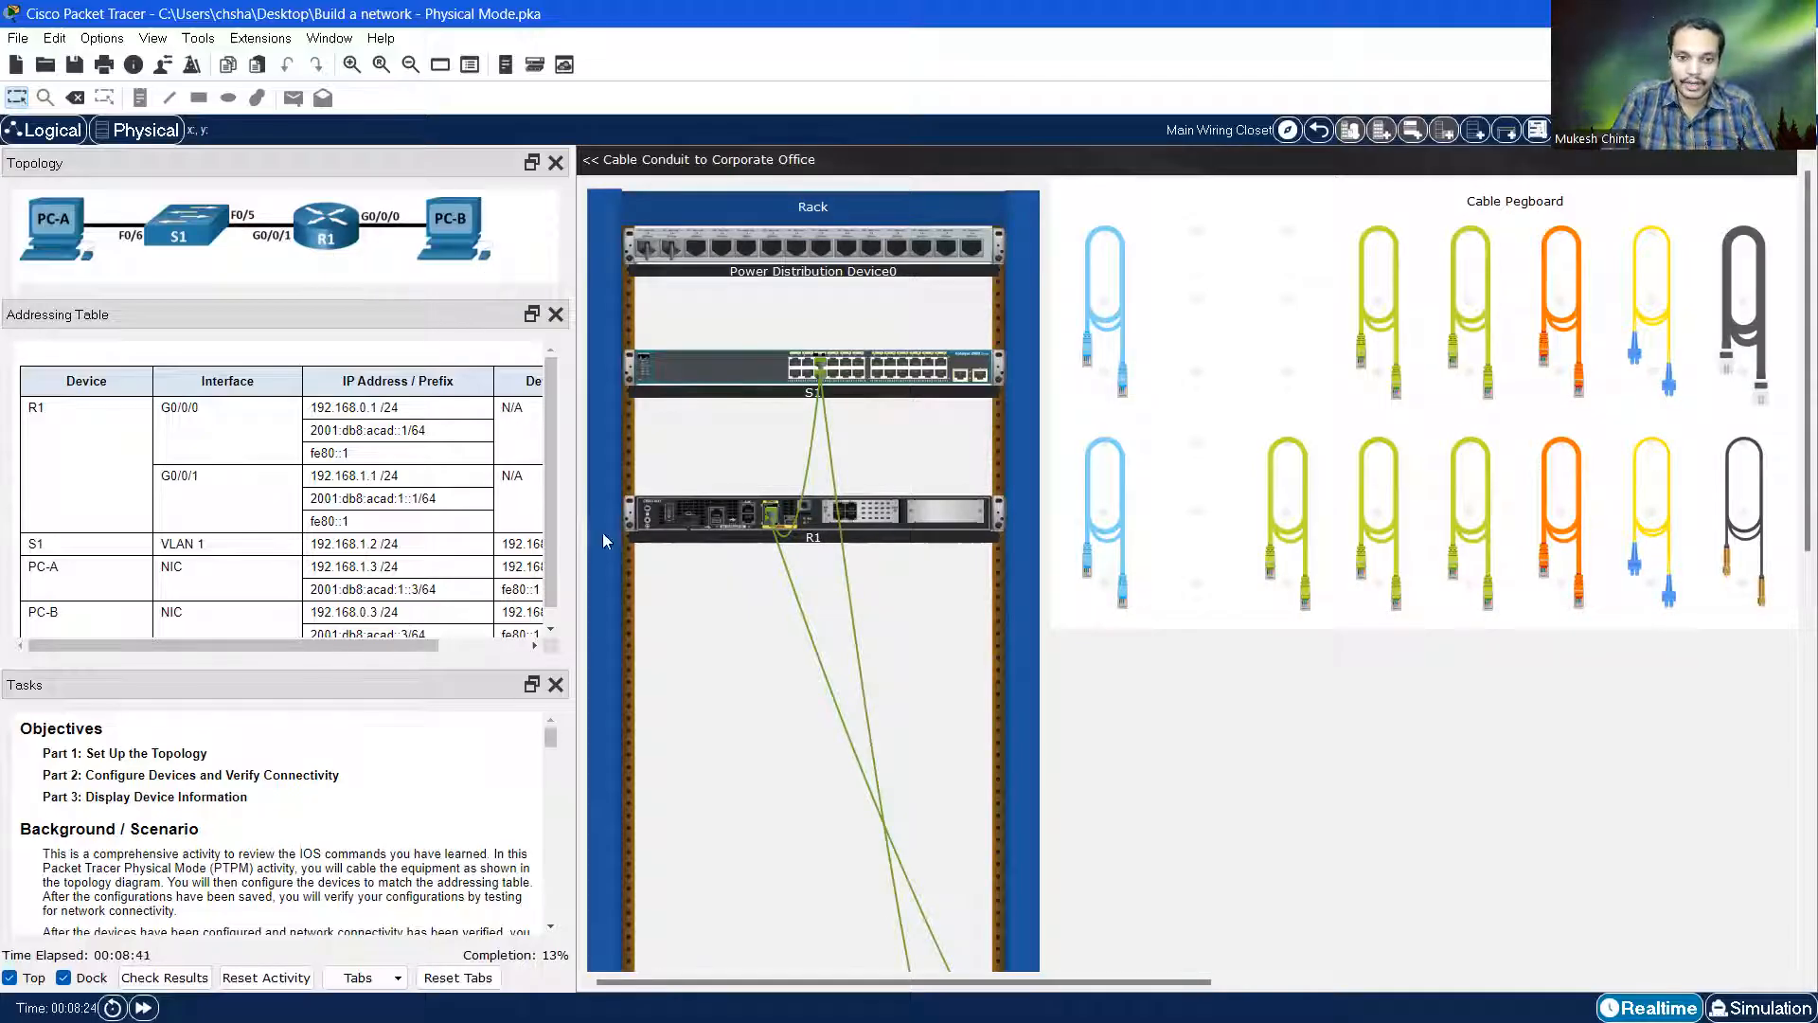
pyautogui.moveTo(574, 536); pyautogui.dragTo(874, 556)
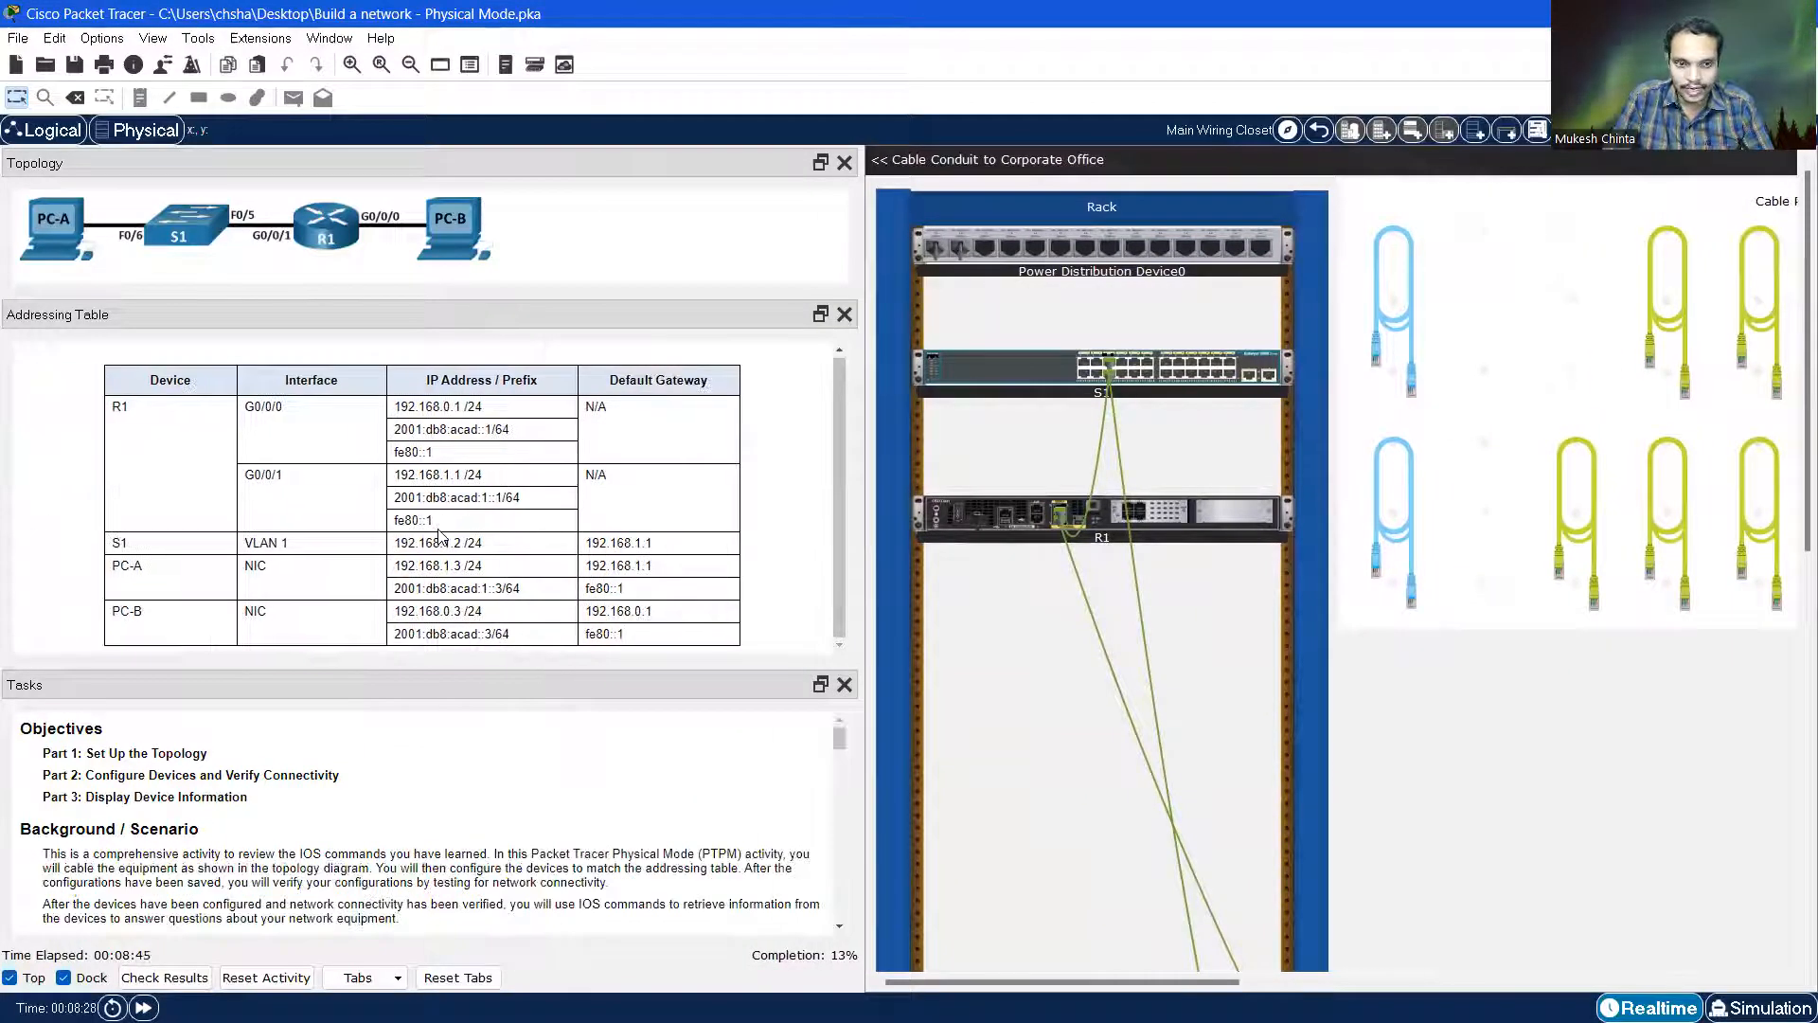
# Enlarge the Tasks panel and highlight the 'Power on all the devices' step
pyautogui.scroll(-2, 351, 769)
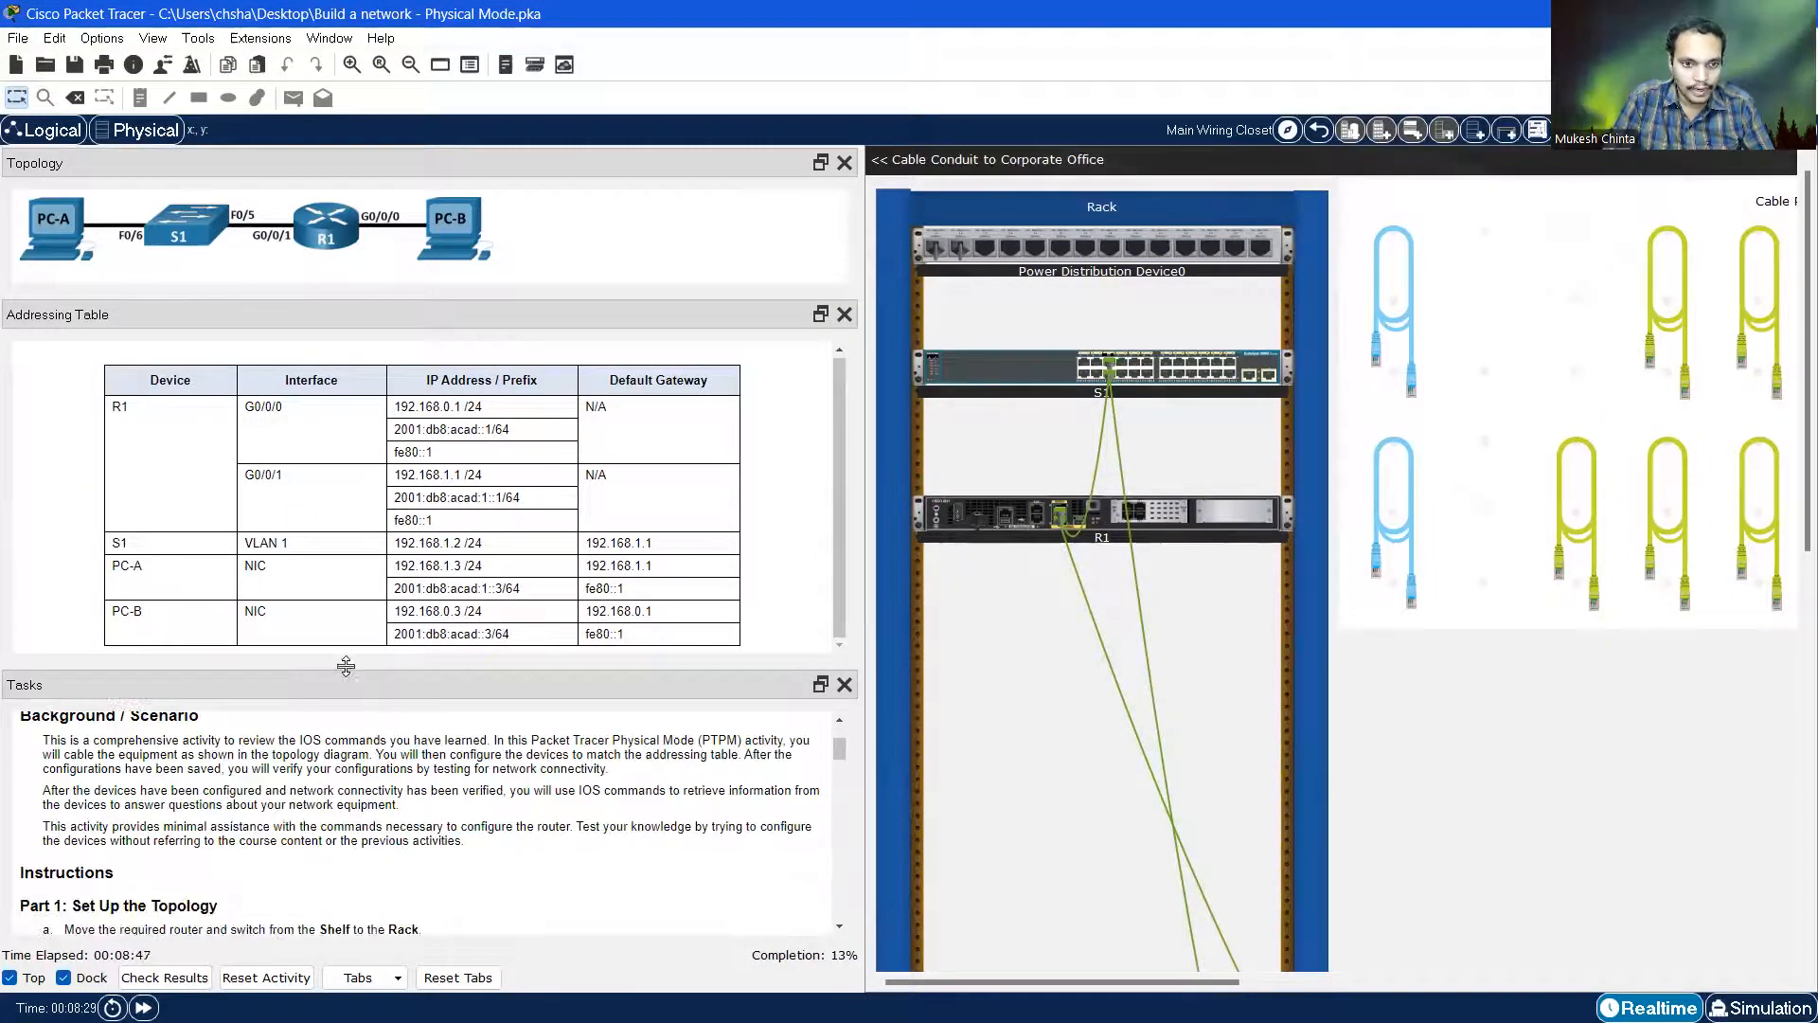
pyautogui.moveTo(349, 669); pyautogui.dragTo(353, 485)
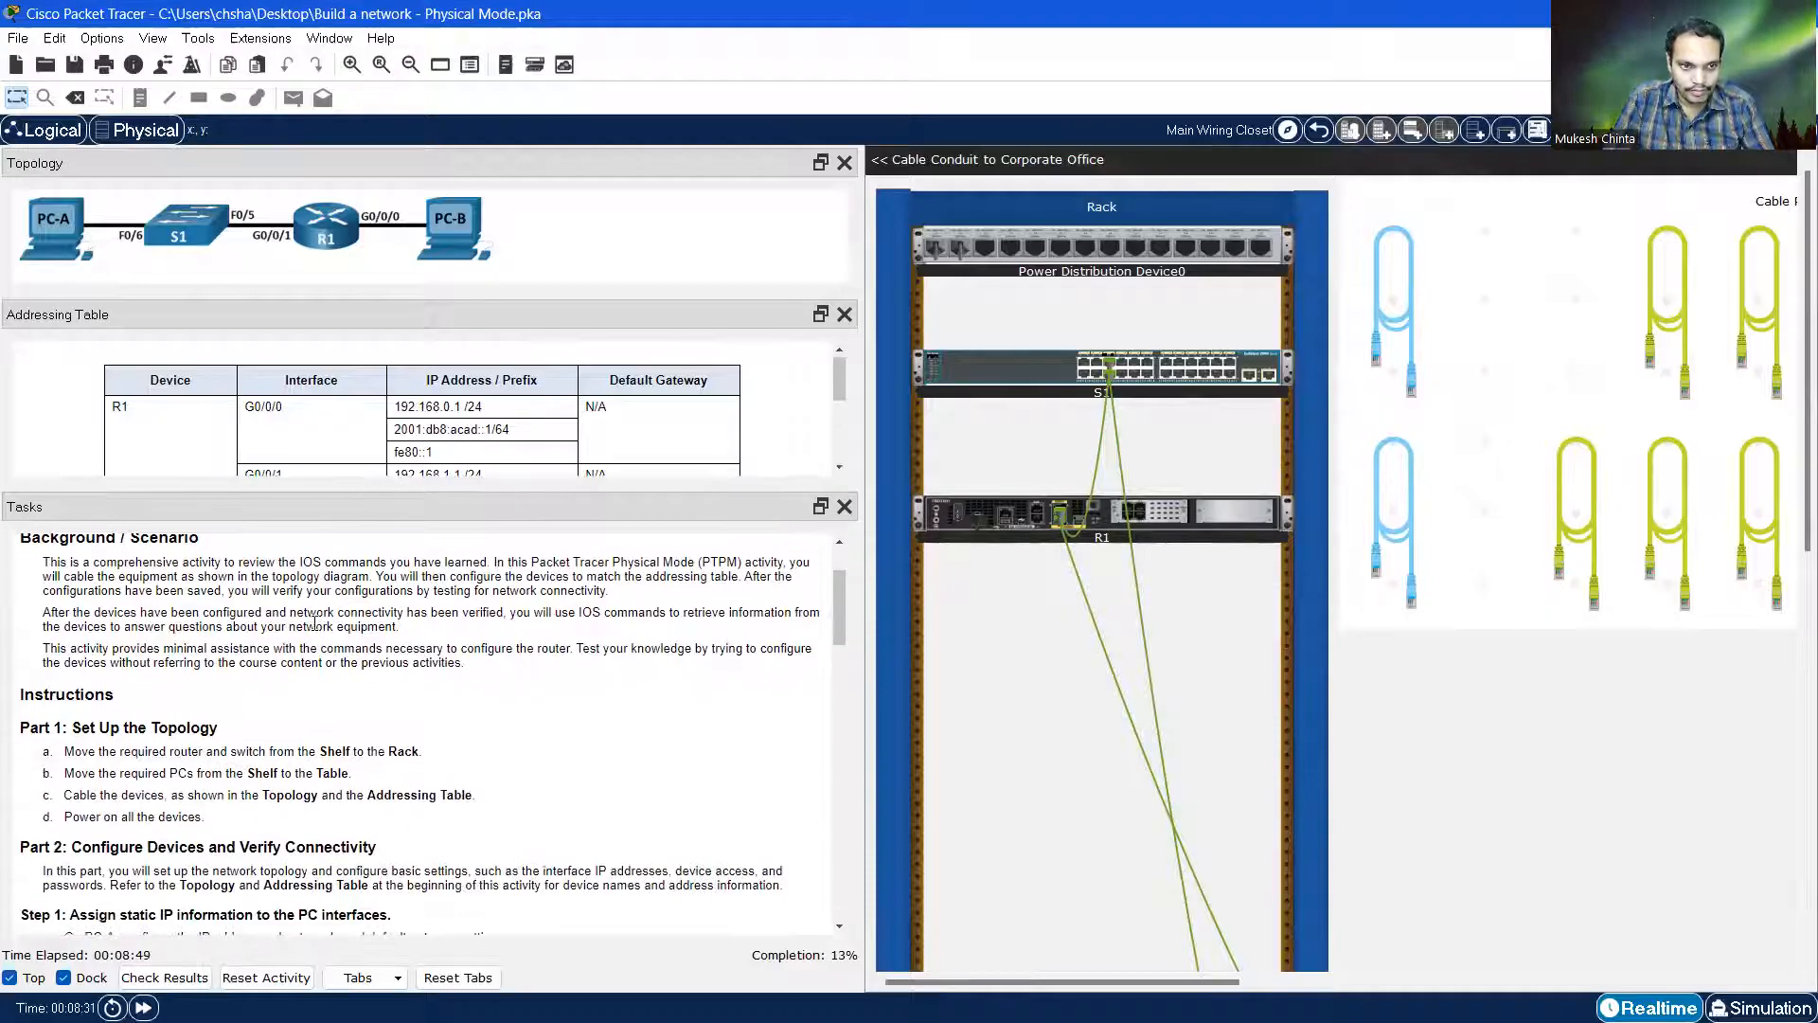
pyautogui.scroll(-1, 145, 634)
pyautogui.scroll(1, 165, 663)
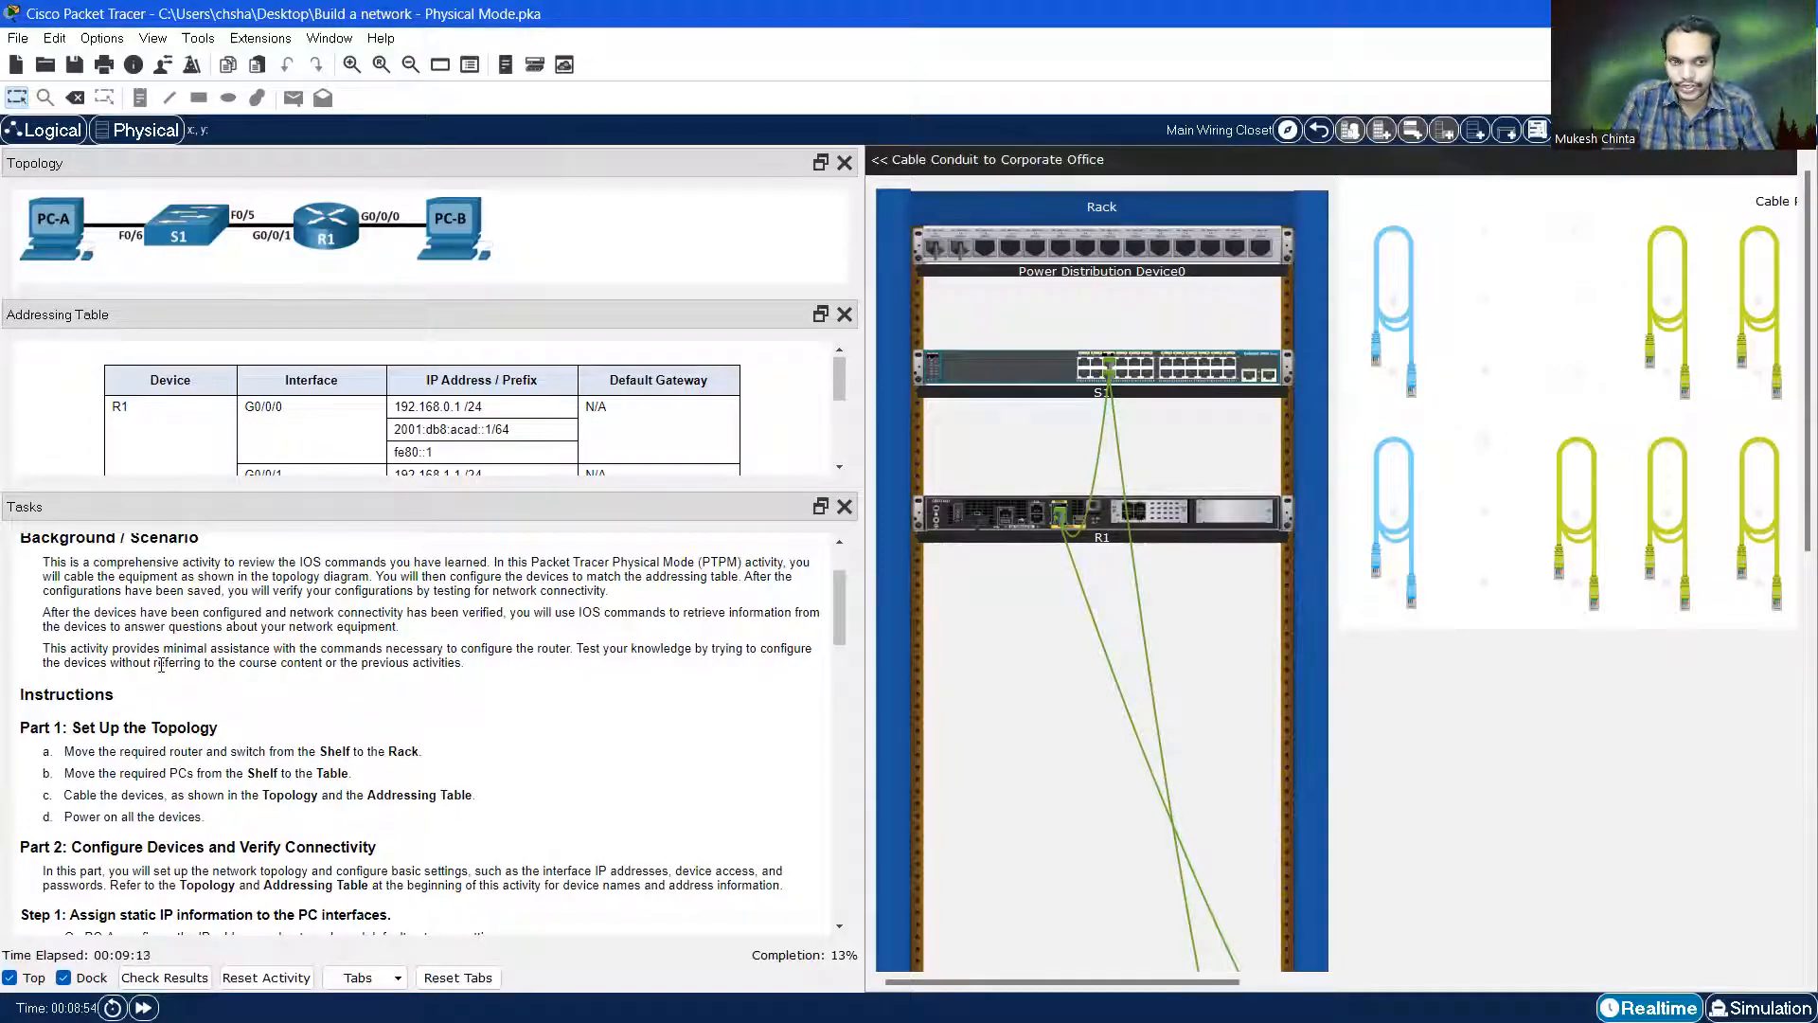
pyautogui.scroll(-1, 162, 666)
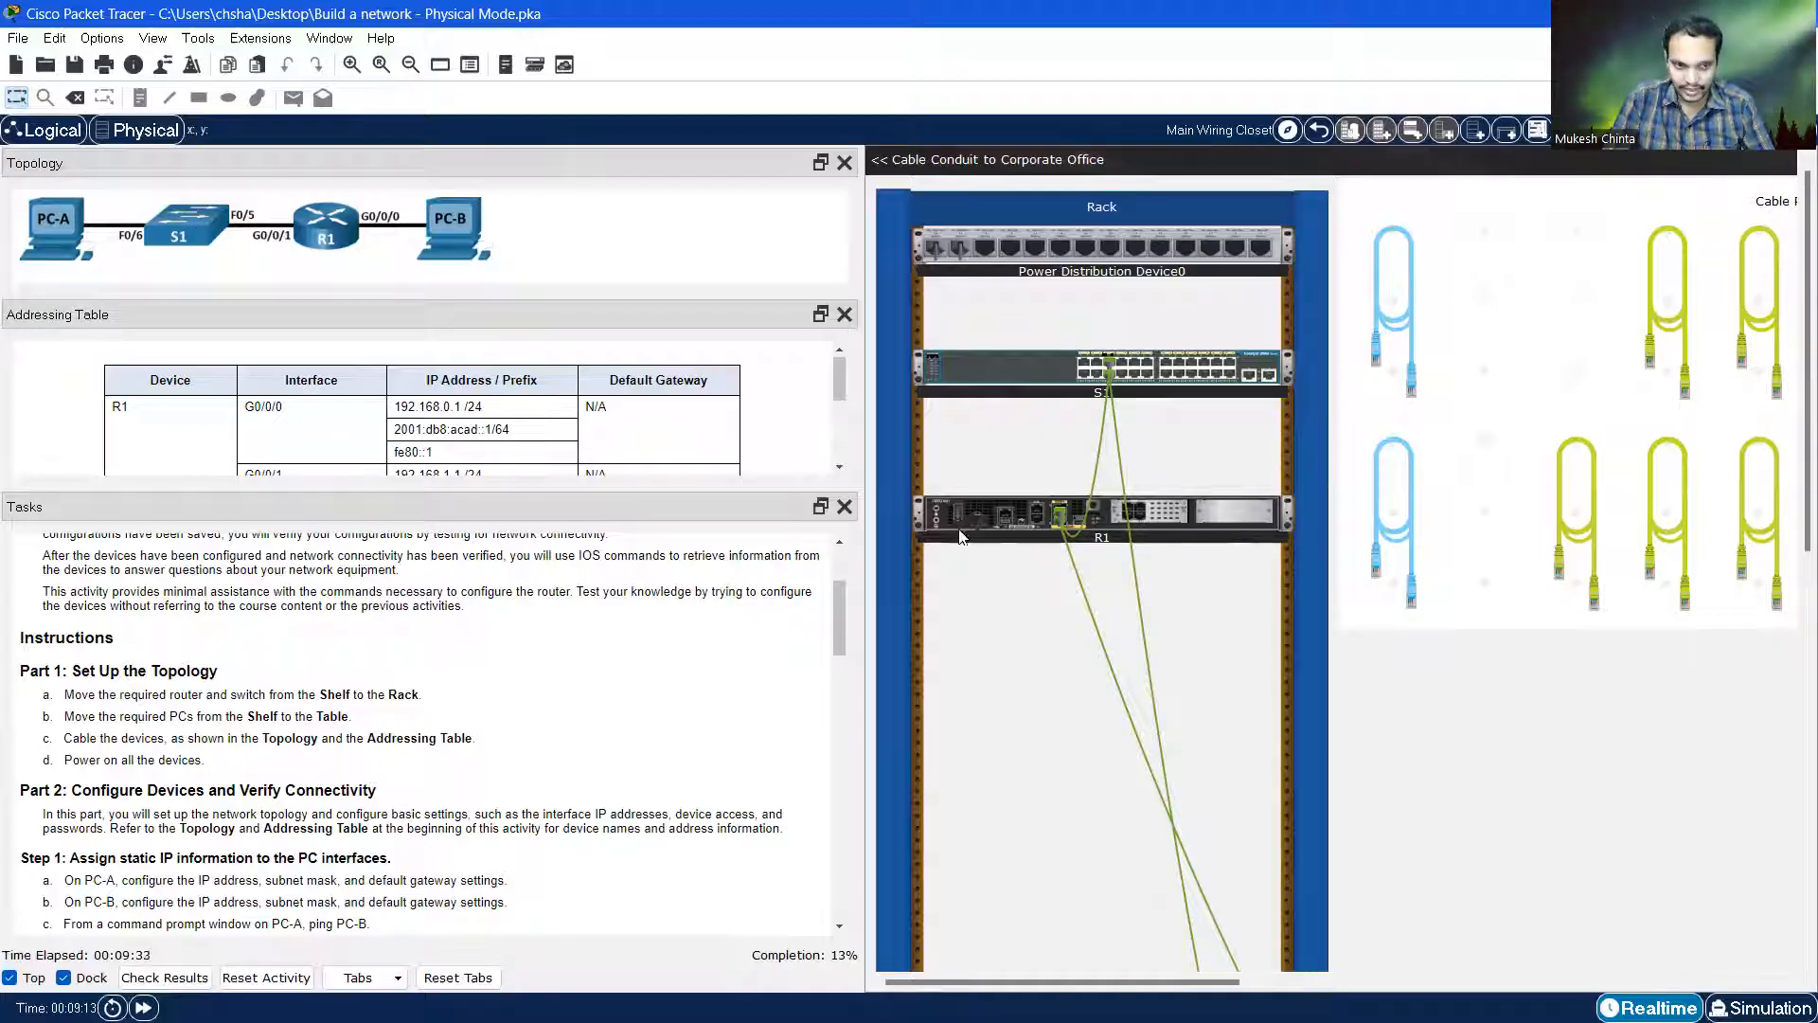
pyautogui.moveTo(66, 761); pyautogui.dragTo(201, 759)
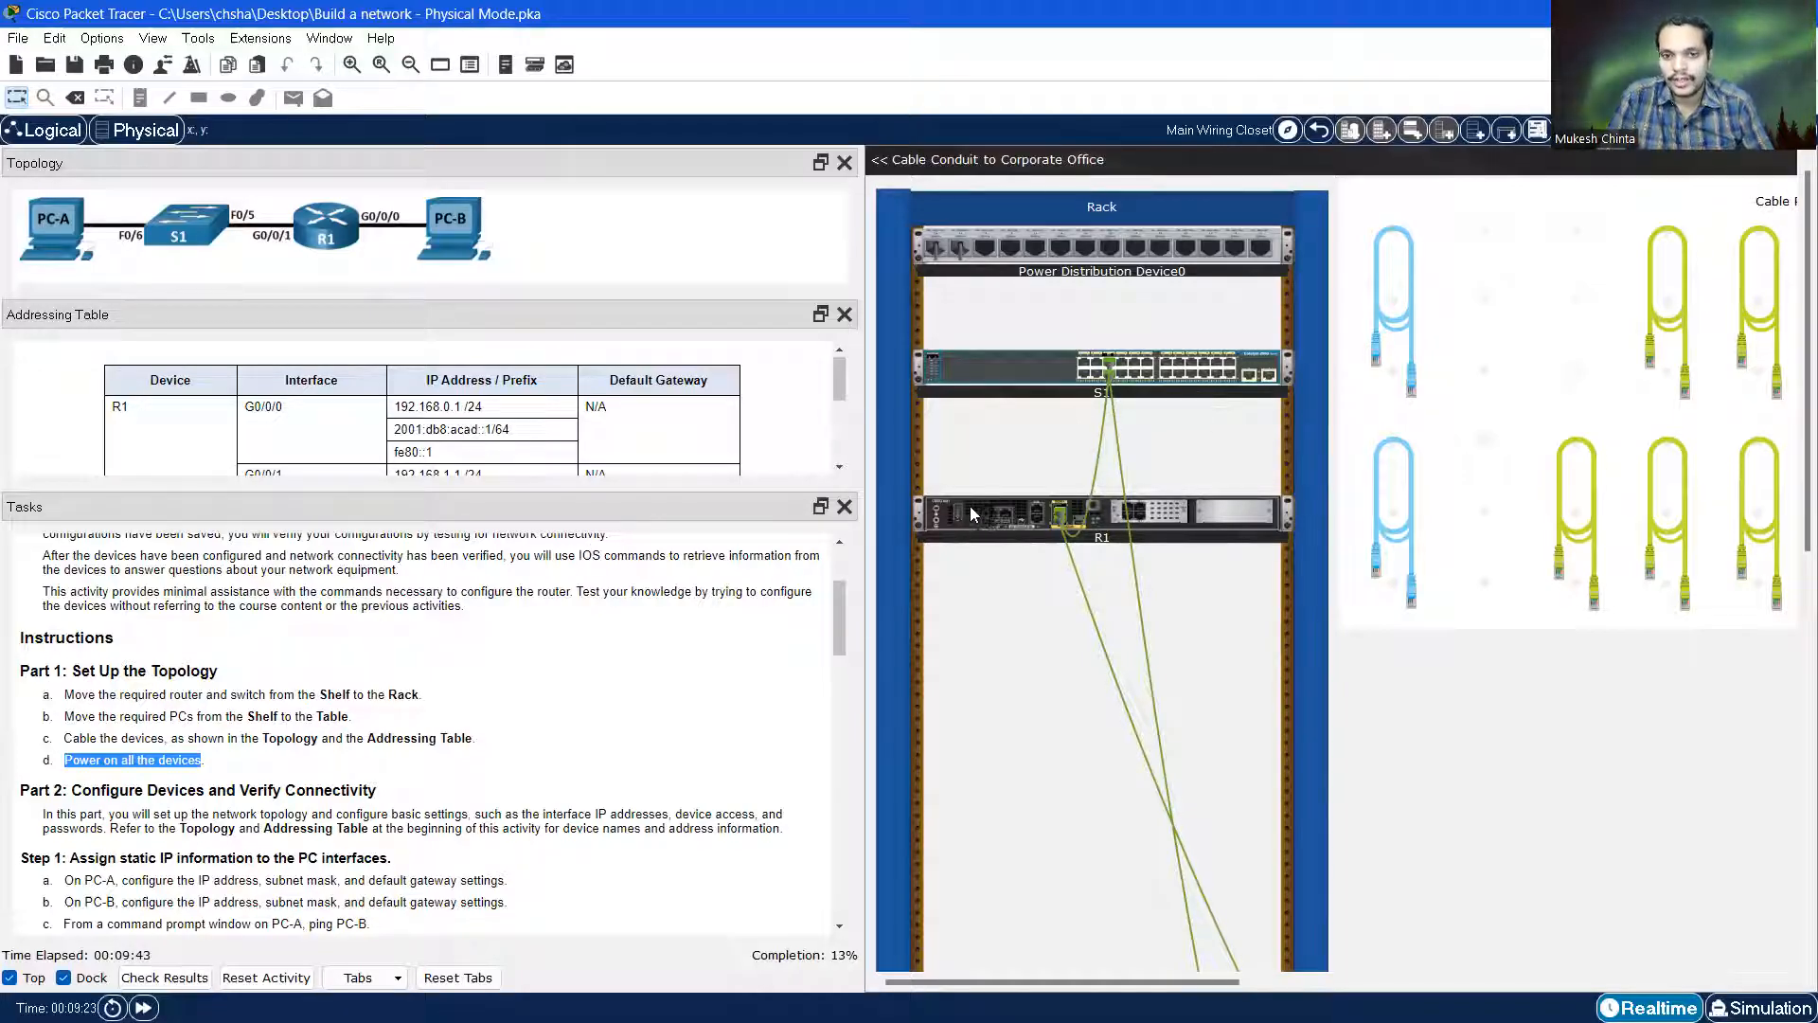
# Switch on router R1 in the rack
pyautogui.scroll(1, 1049, 560)
pyautogui.scroll(3, 1052, 561)
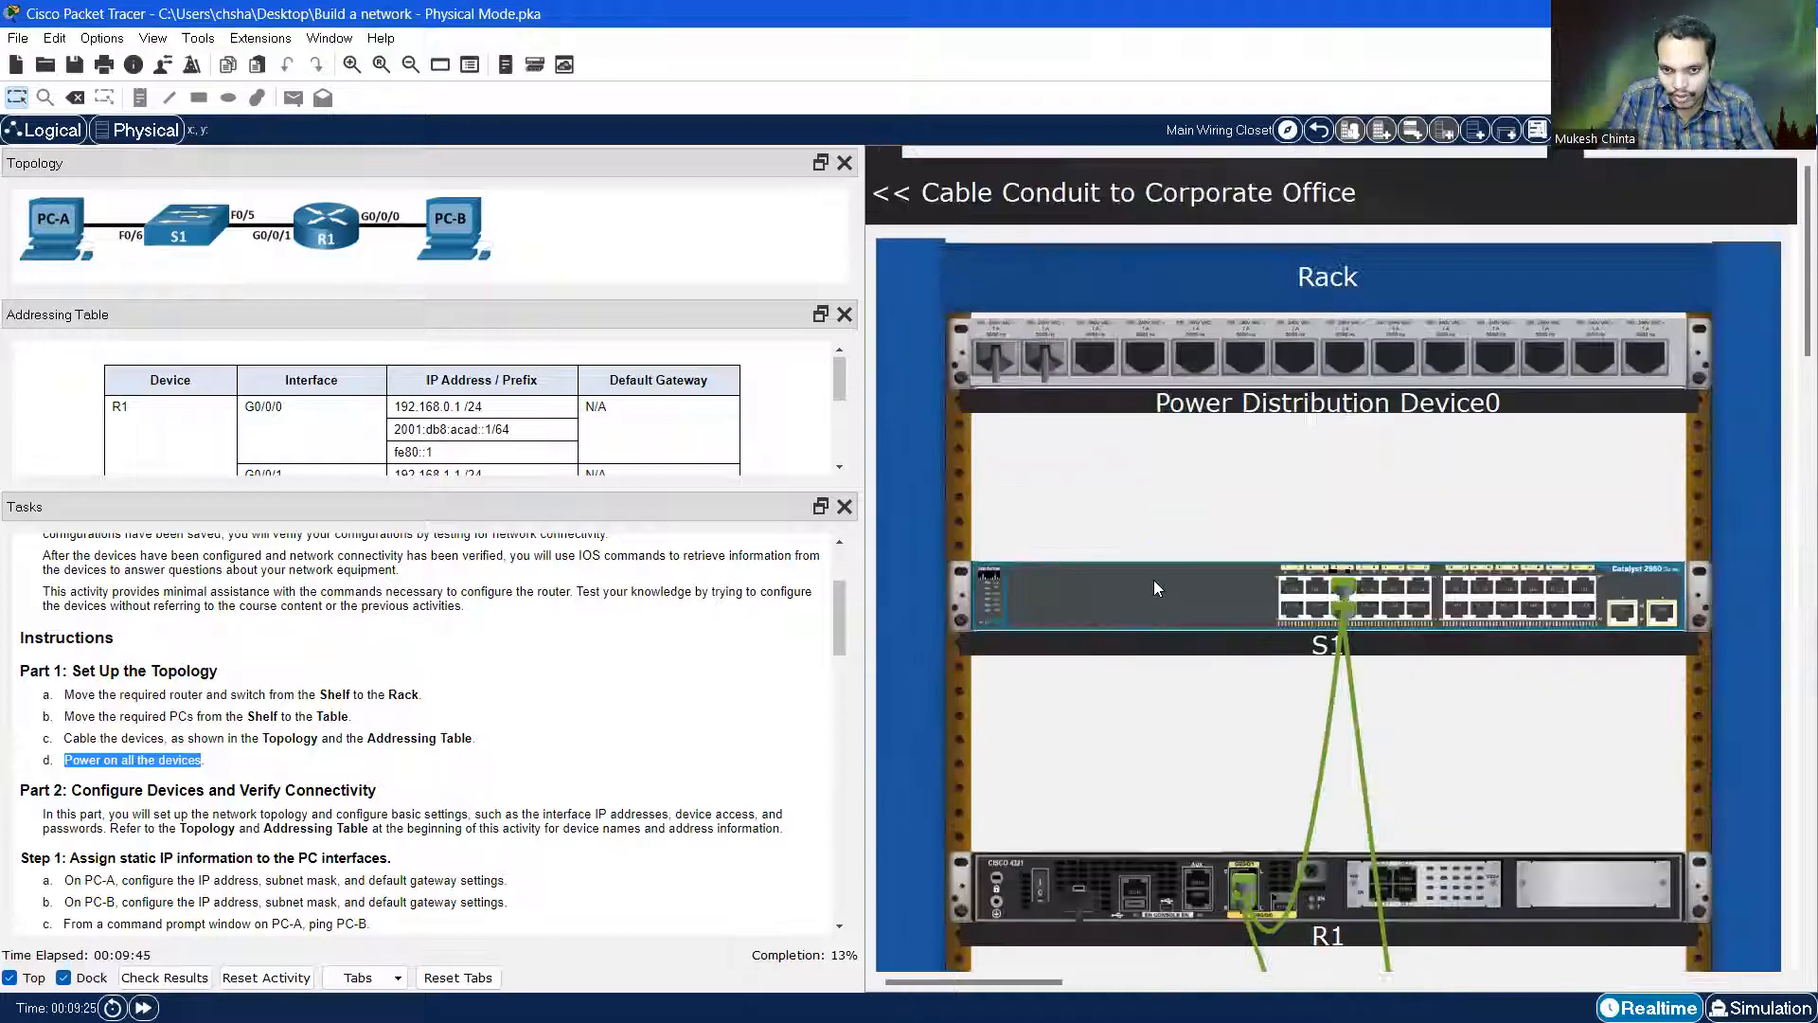
pyautogui.scroll(-5, 1178, 585)
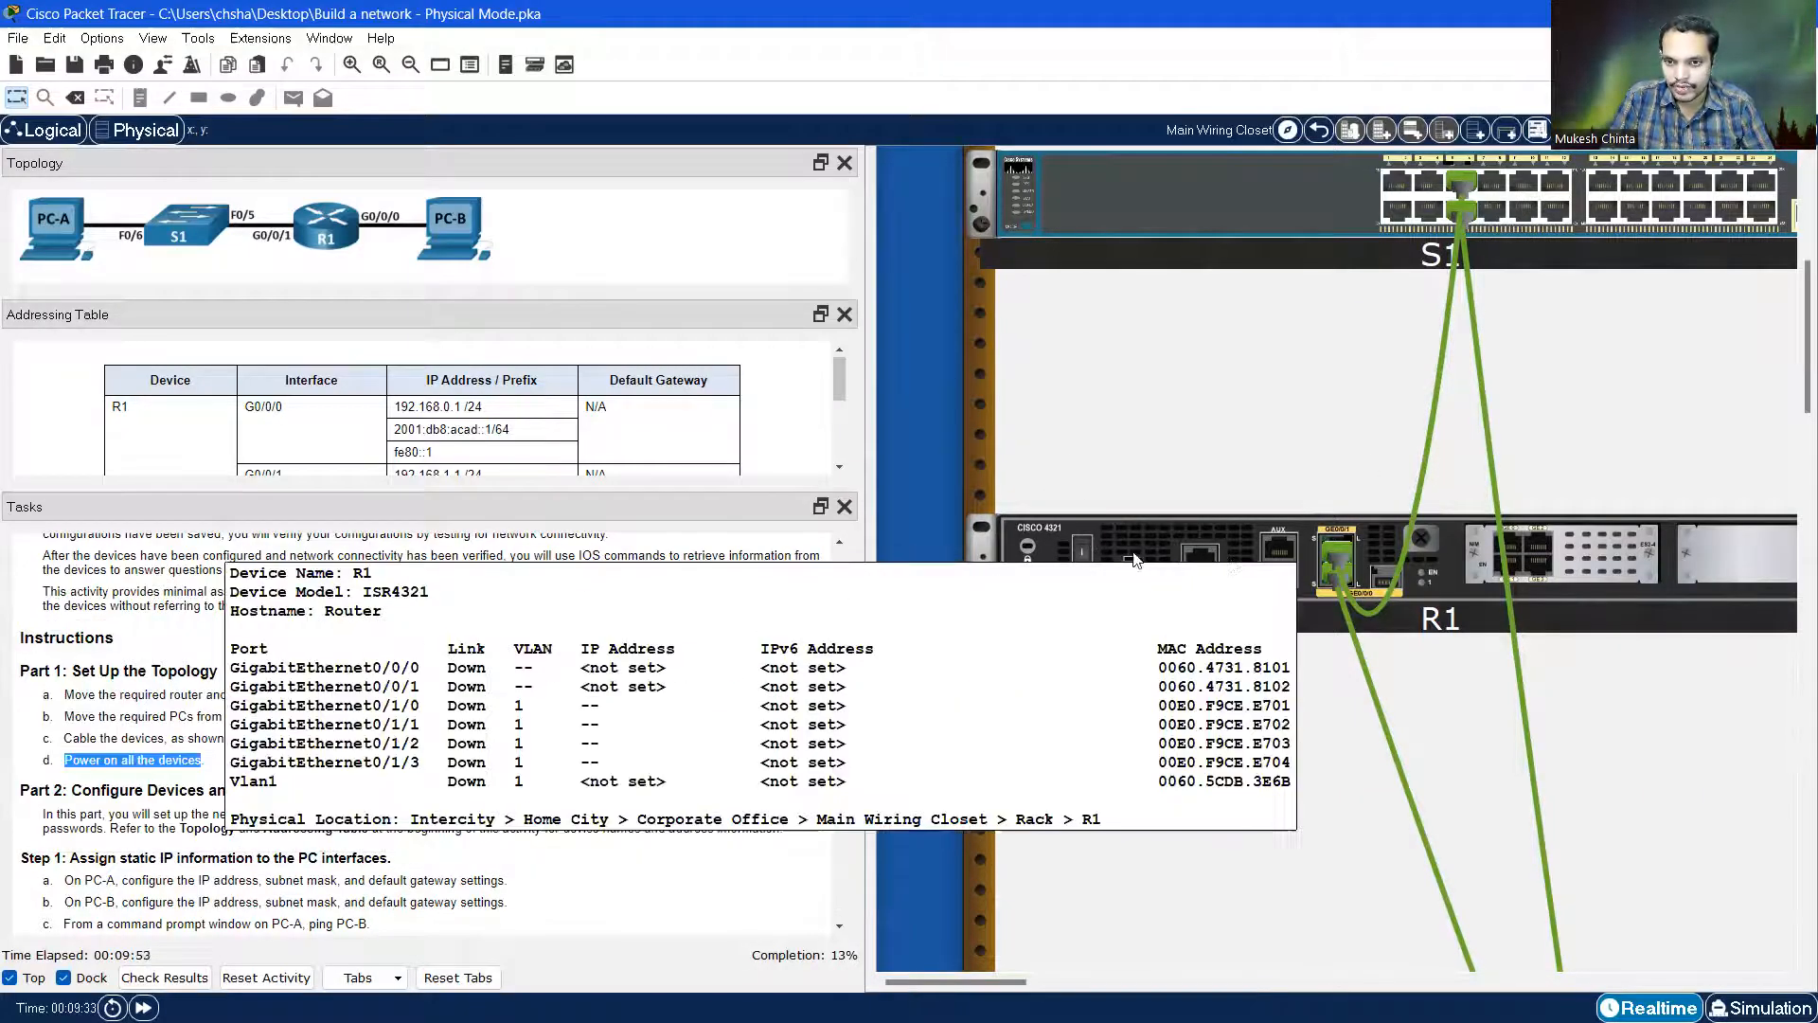
pyautogui.click(1087, 563)
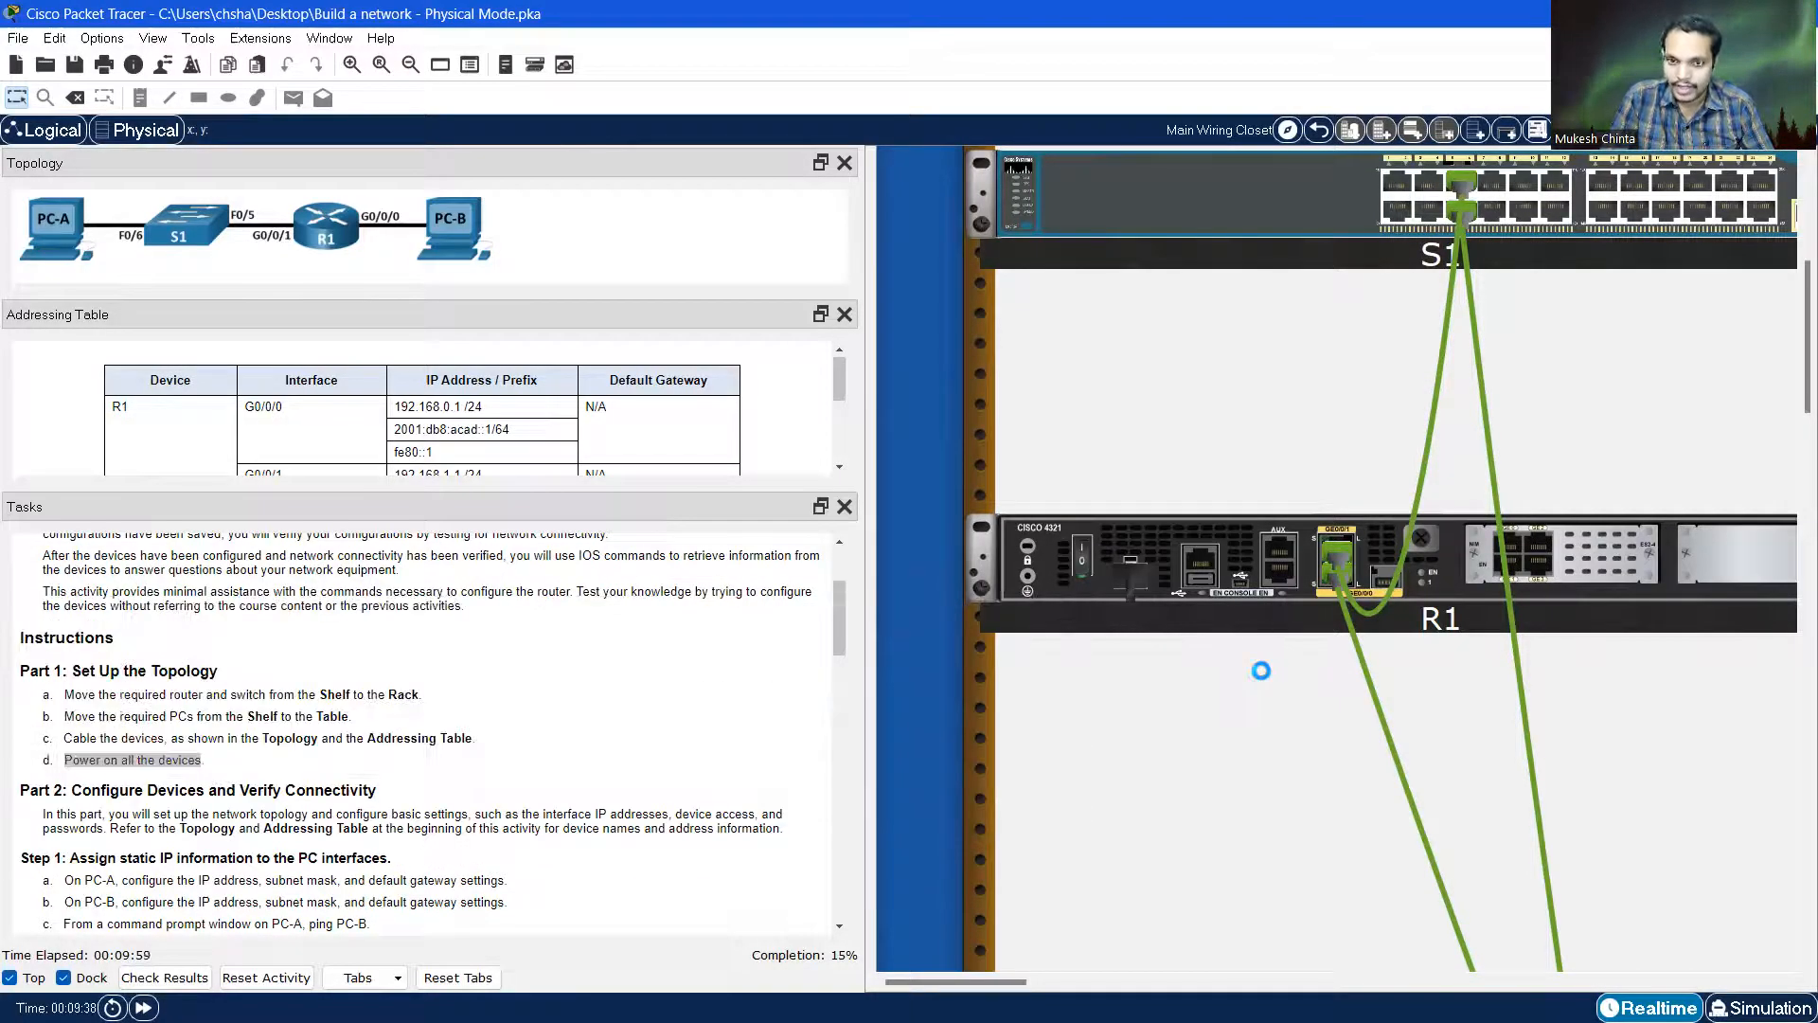
# Power on the PCs on the Stackable Table, including PC-B
pyautogui.scroll(-2, 1237, 665)
pyautogui.scroll(-2, 1235, 665)
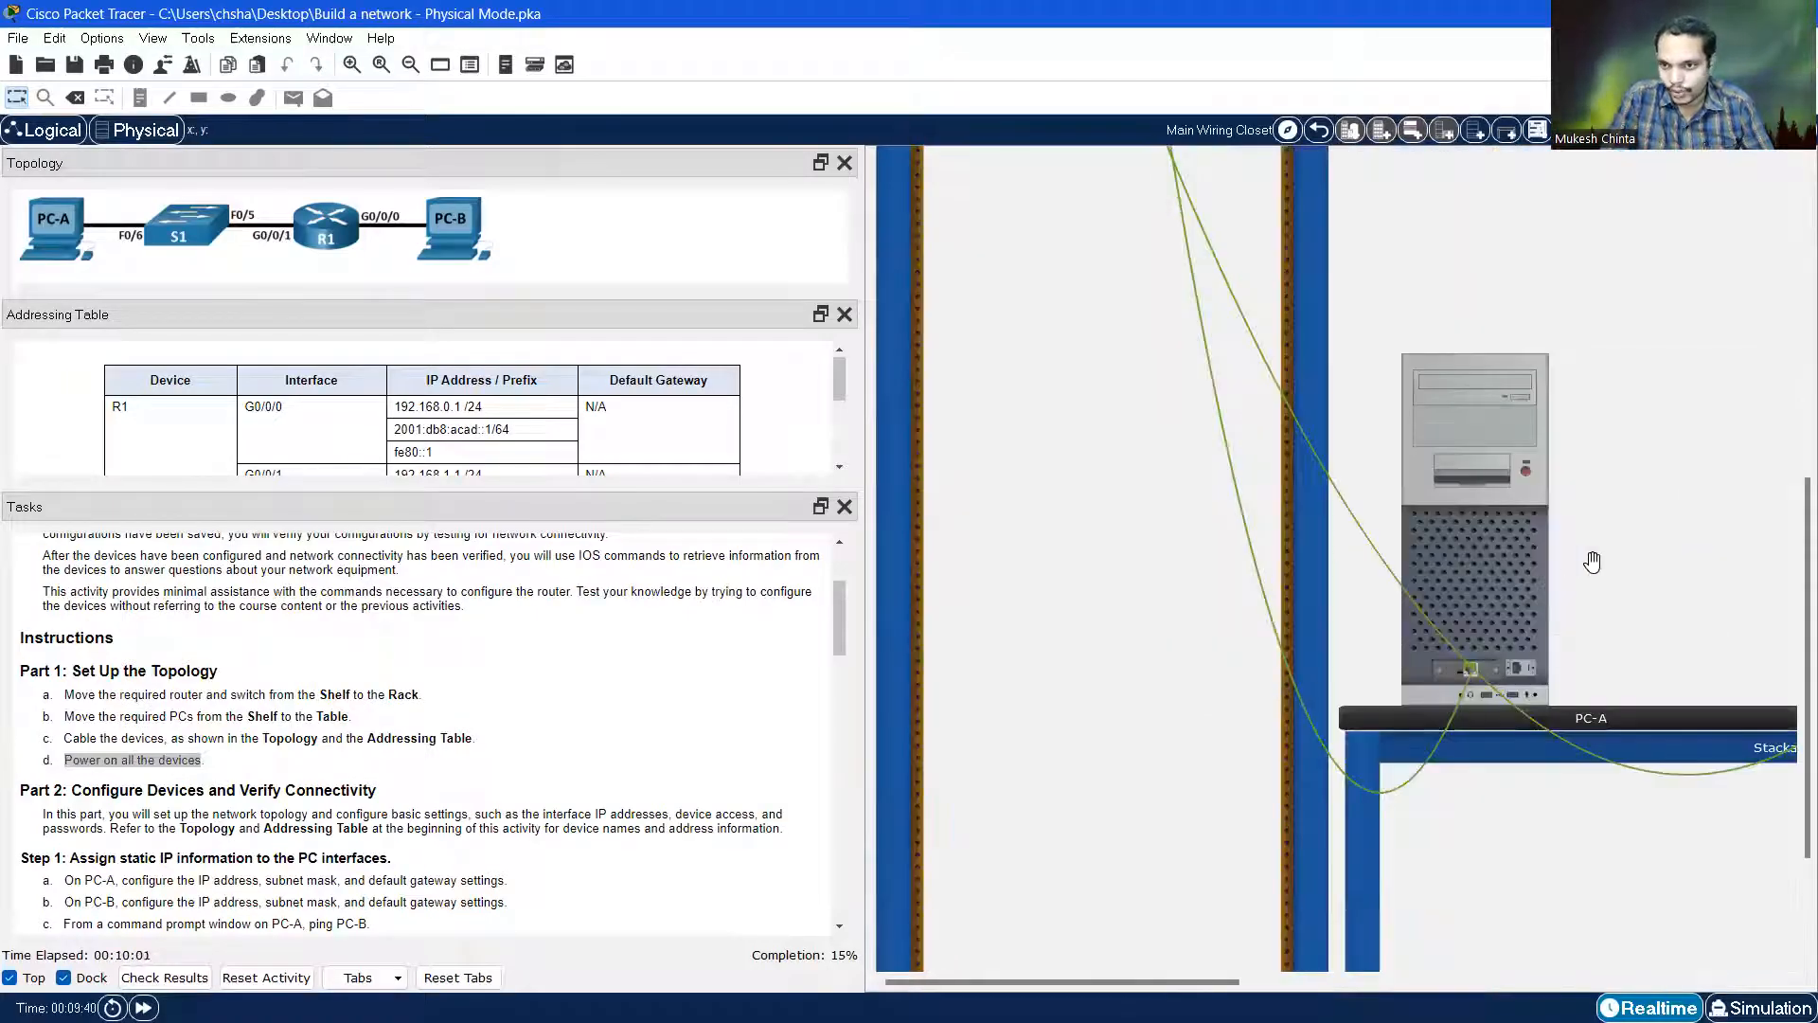
pyautogui.scroll(1, 1538, 627)
pyautogui.moveTo(1121, 982); pyautogui.dragTo(1286, 976)
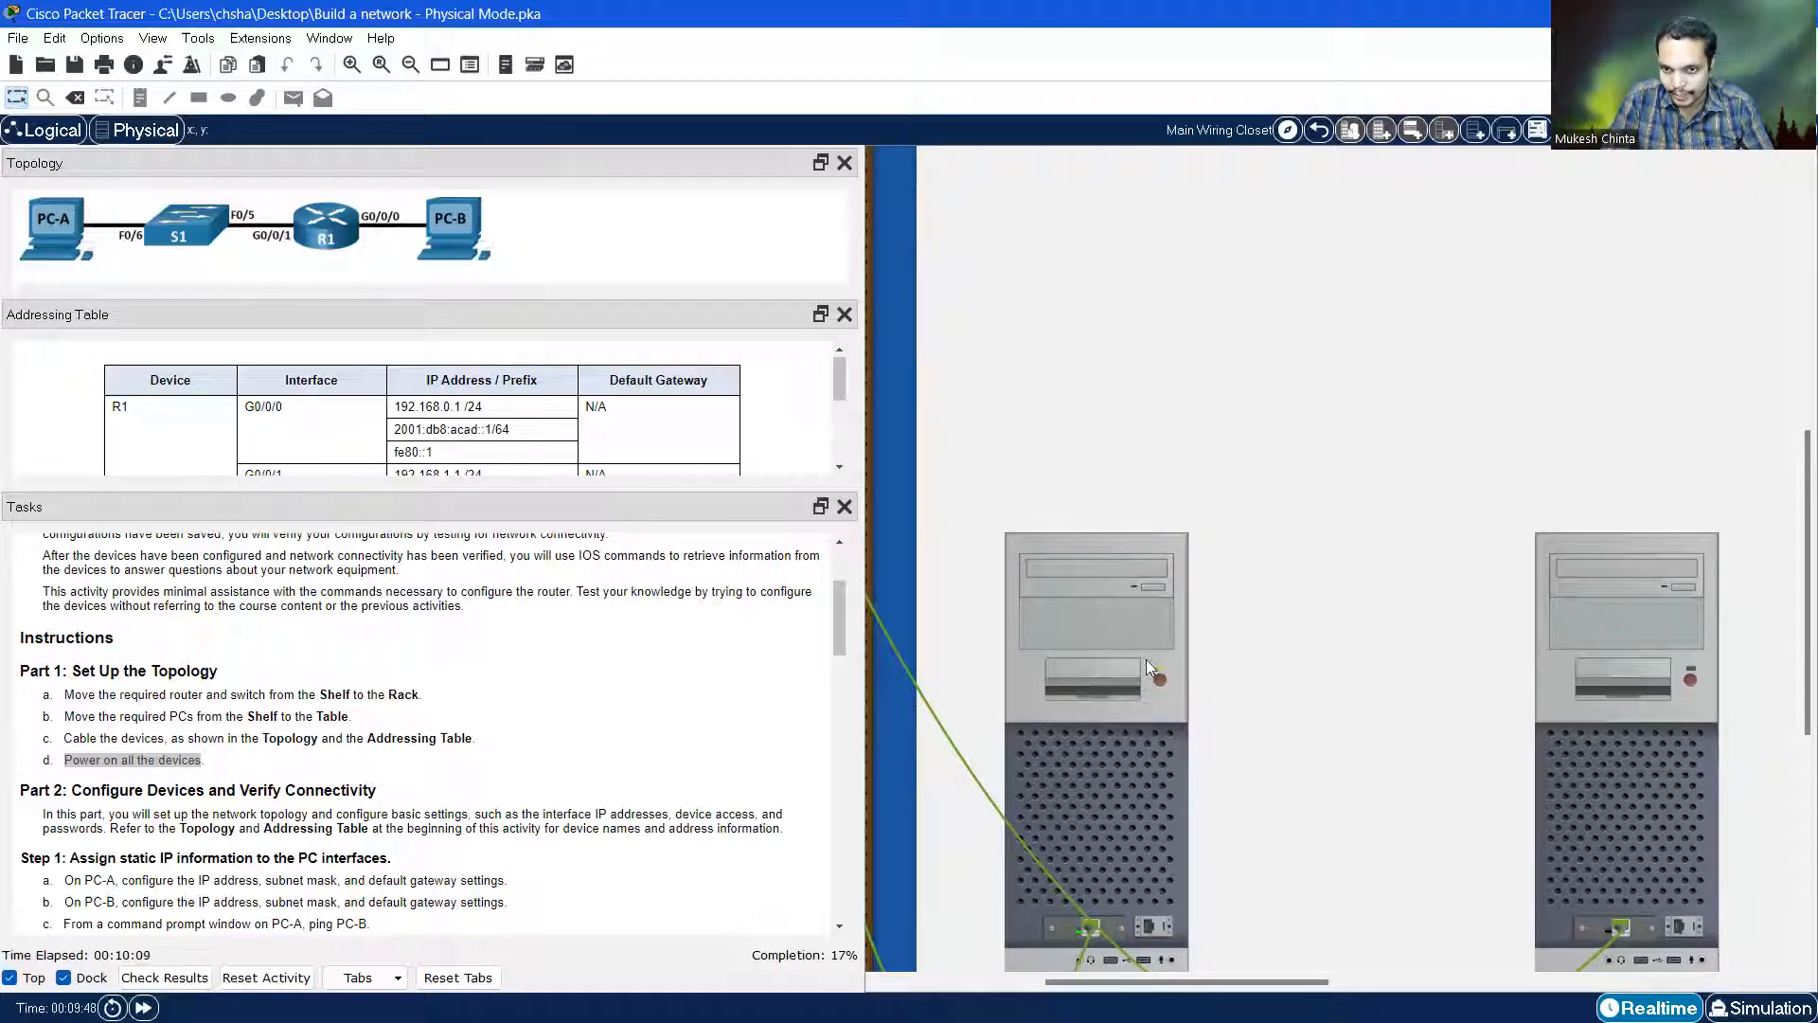
pyautogui.click(1690, 680)
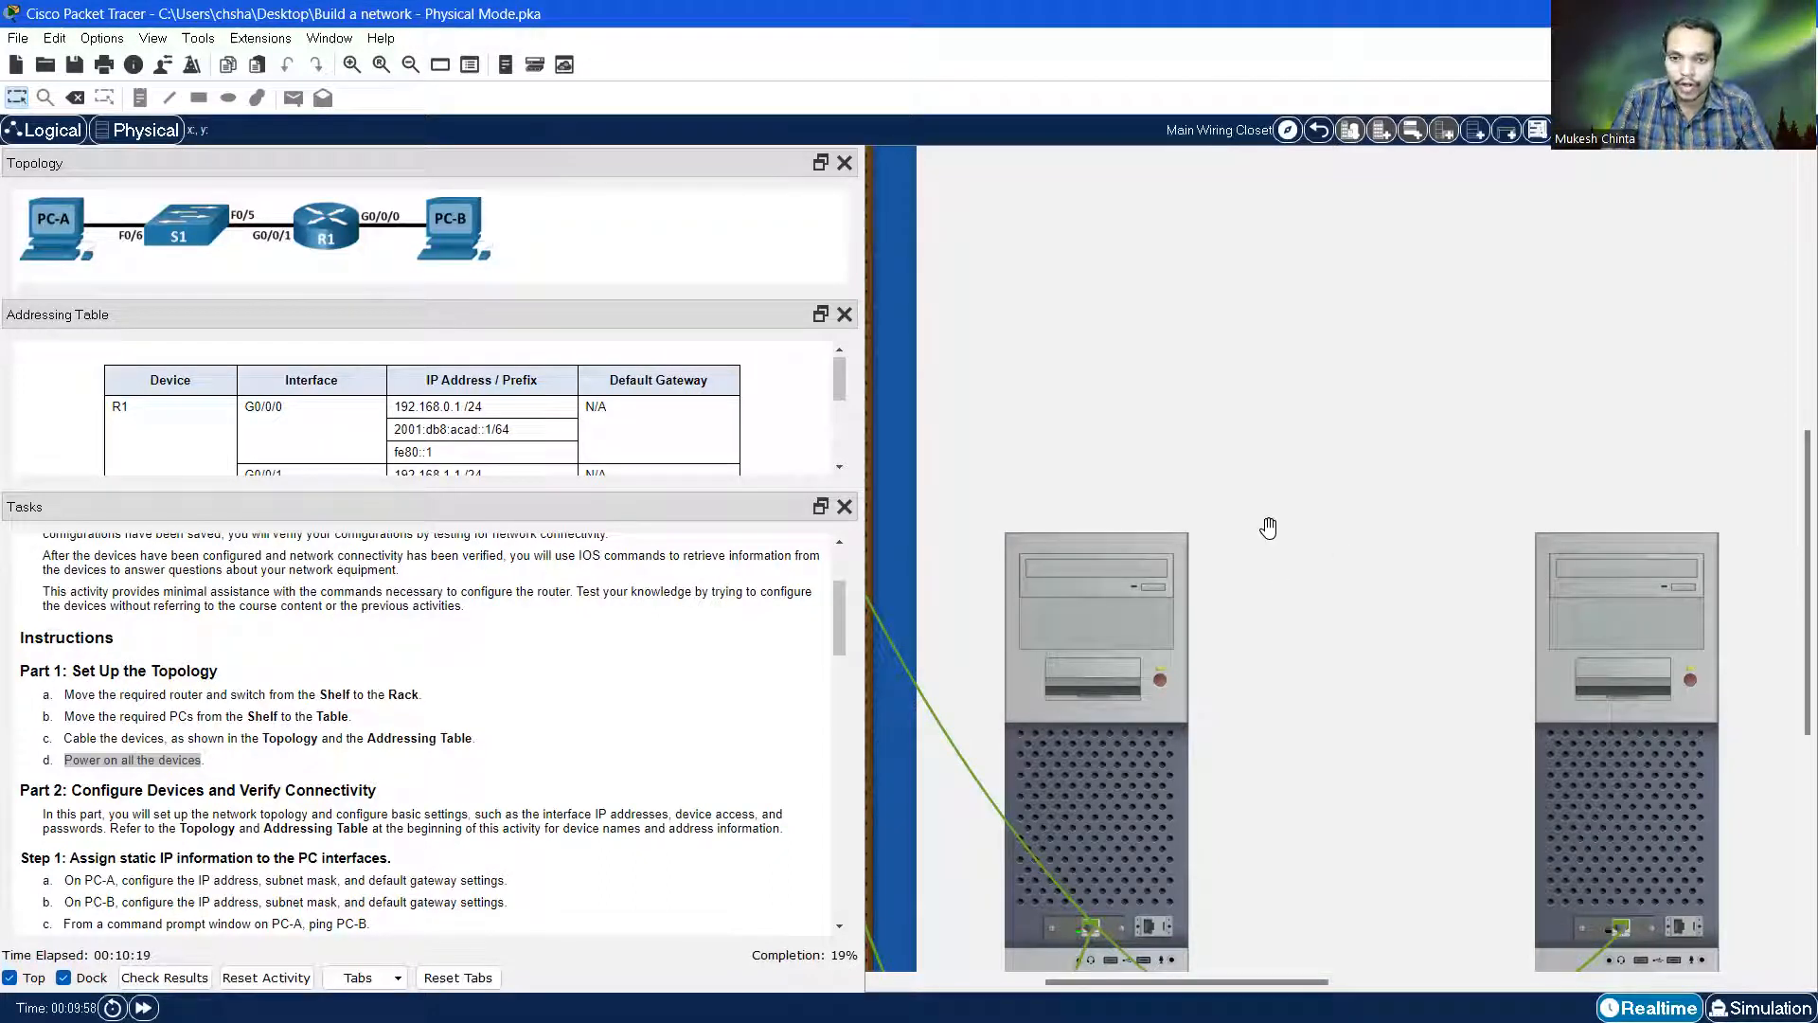
pyautogui.scroll(-2, 1266, 528)
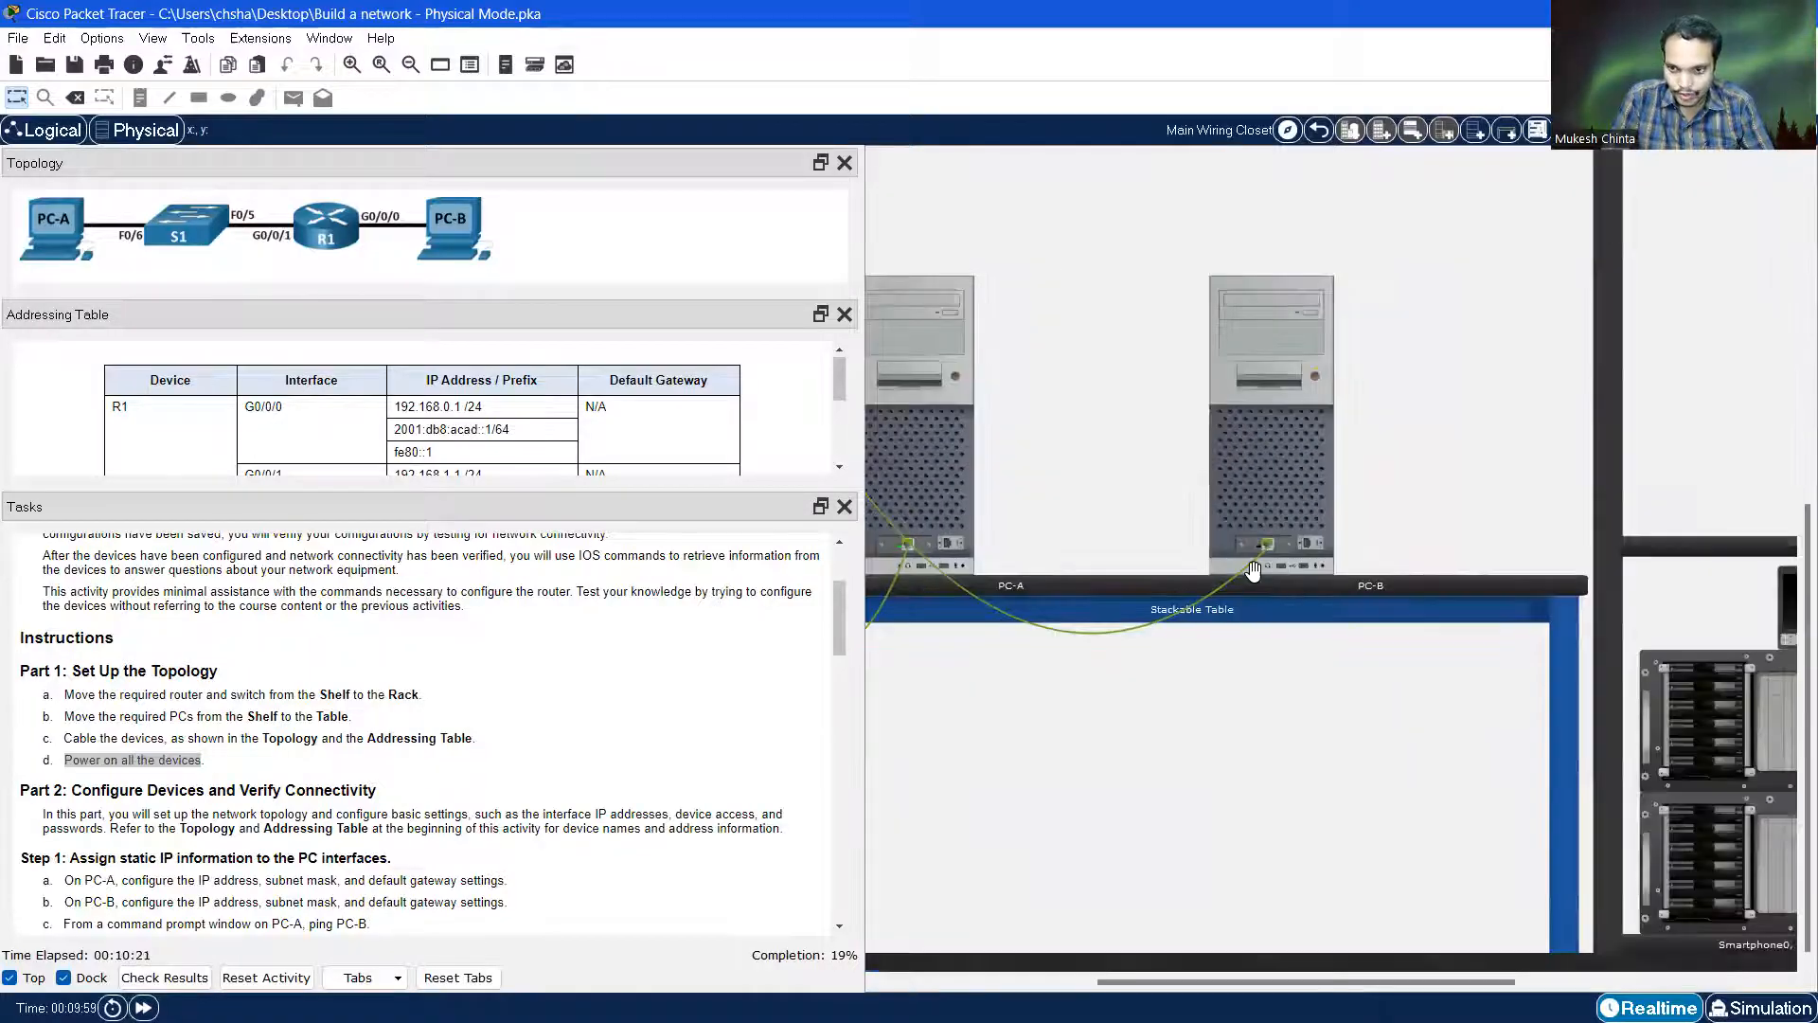
pyautogui.scroll(-1, 1254, 574)
pyautogui.moveTo(1279, 980); pyautogui.dragTo(1075, 978)
pyautogui.scroll(-2, 1291, 540)
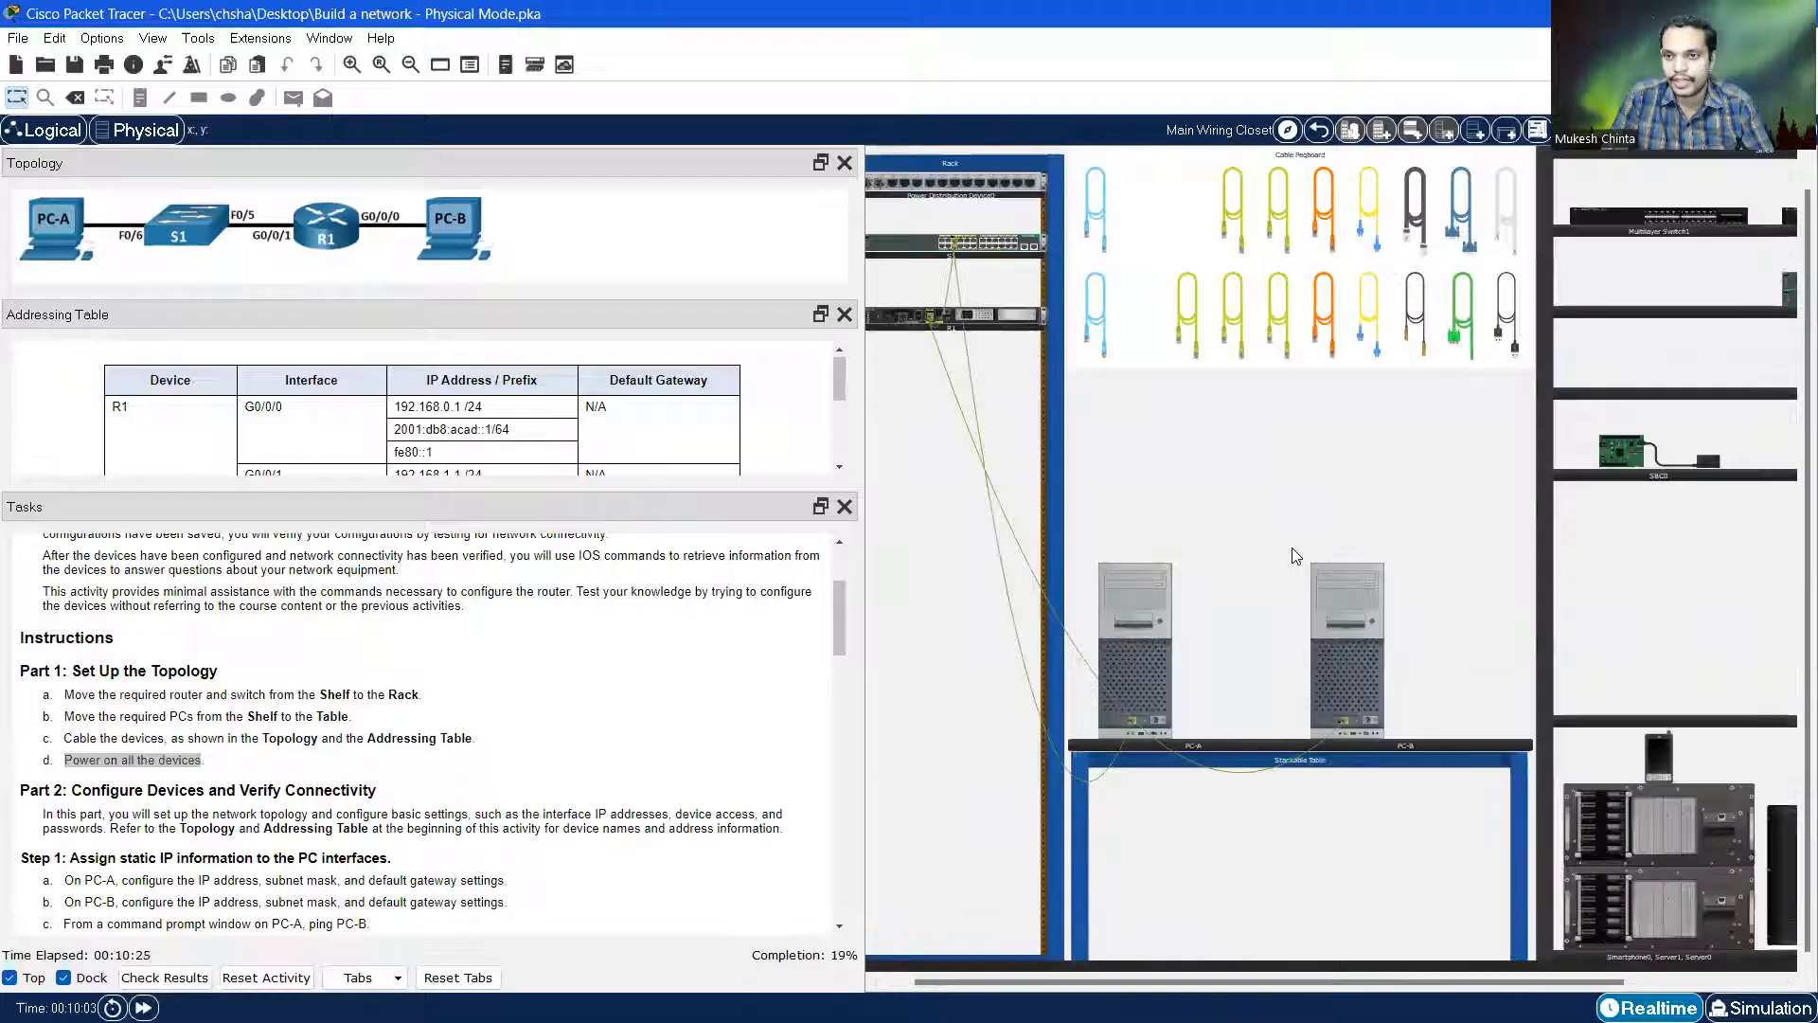
# Scroll the Tasks panel to Part 2, enlarge its text and shrink the Topology panel
pyautogui.scroll(1, 1488, 504)
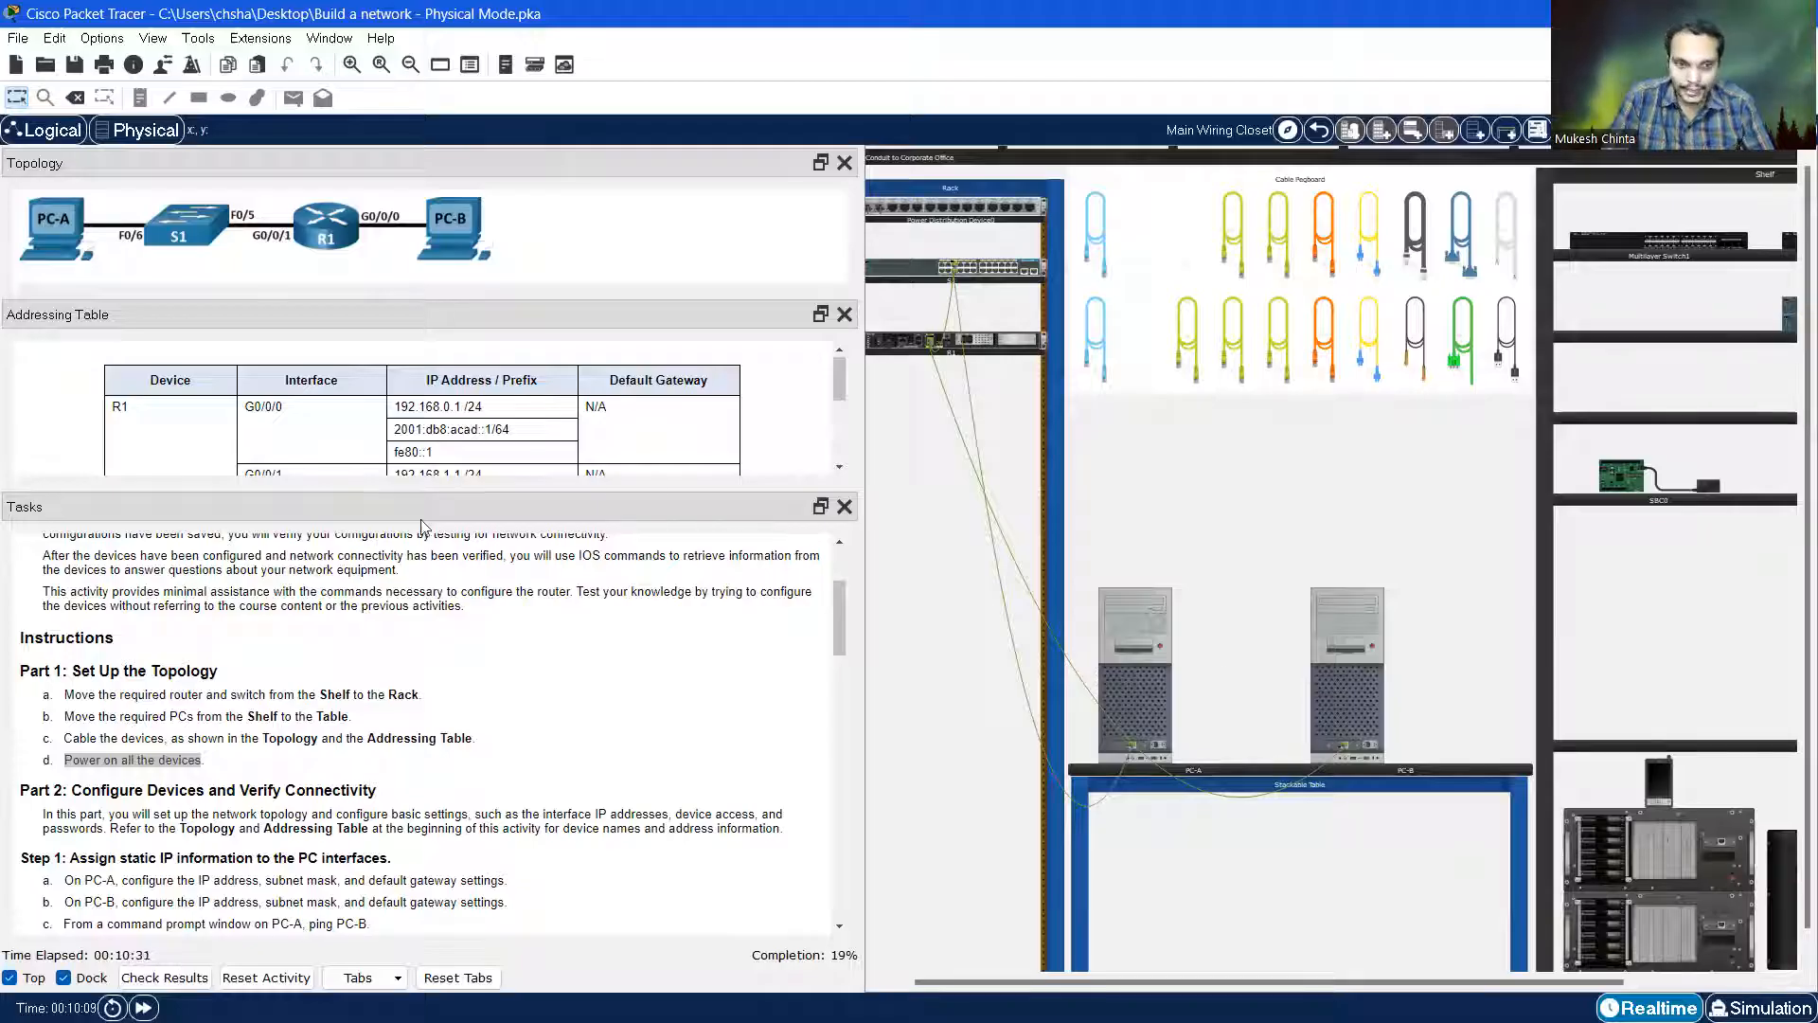
pyautogui.scroll(-2, 406, 667)
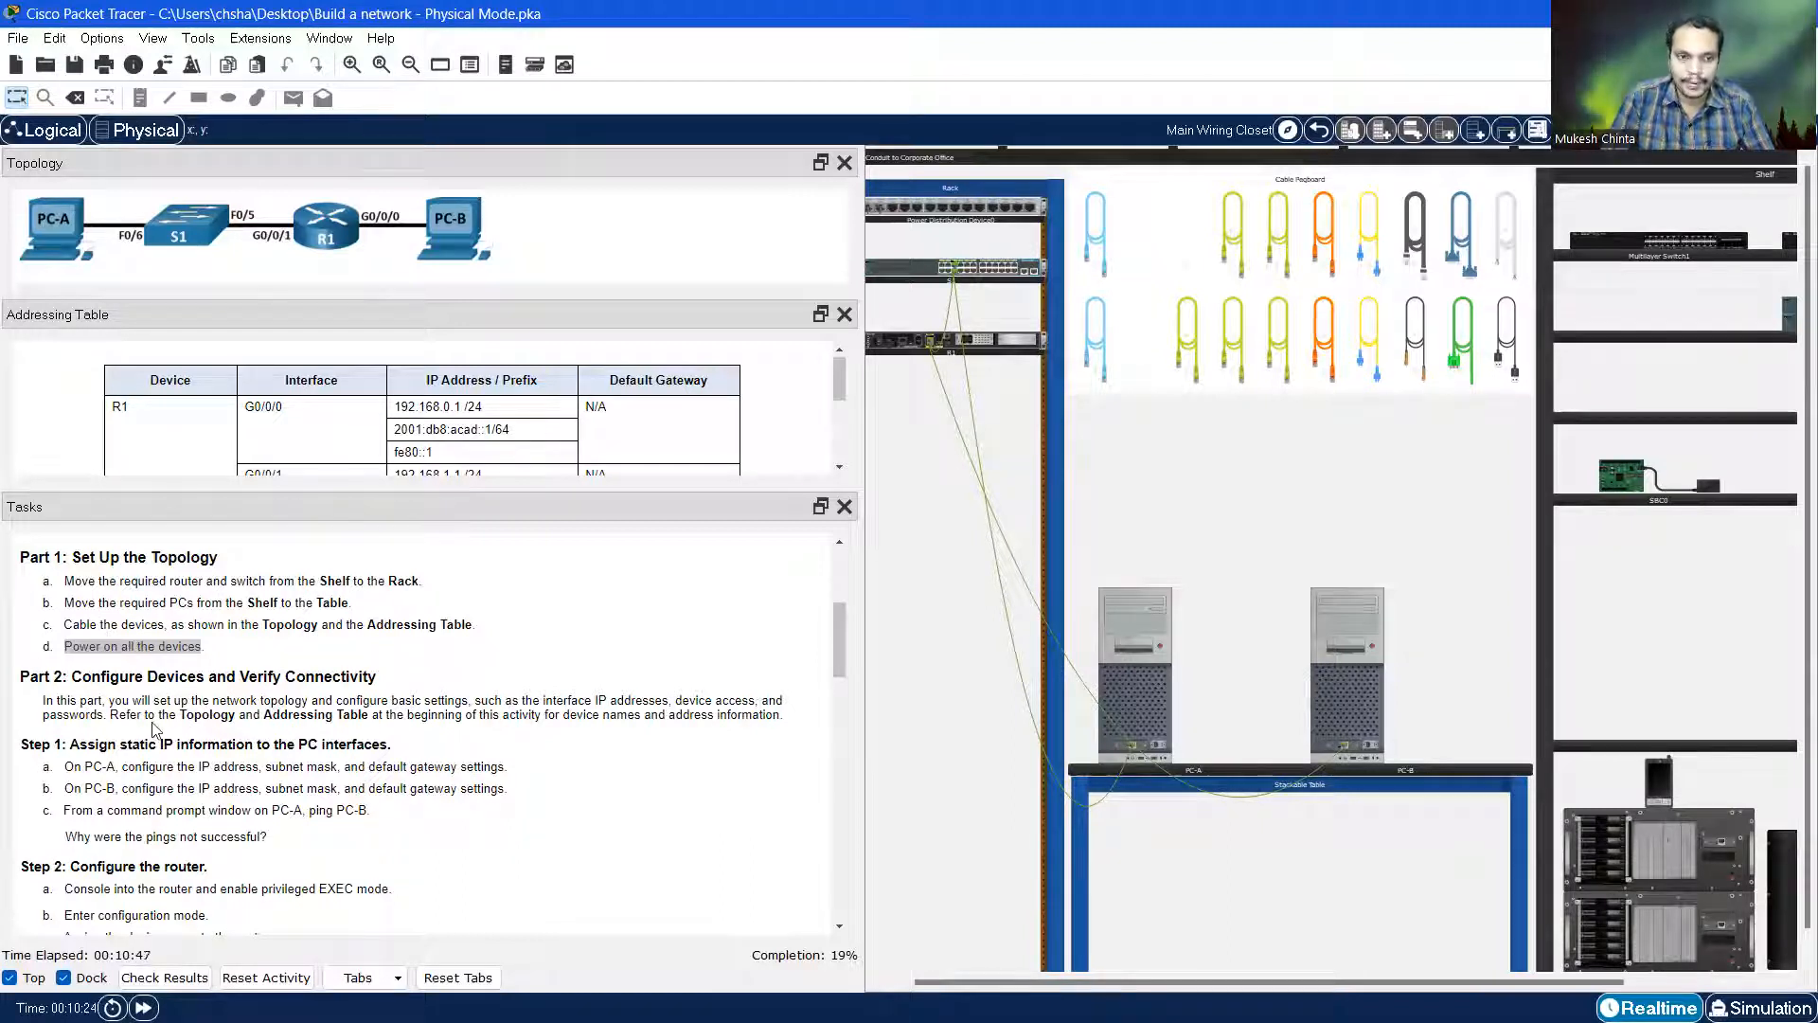
pyautogui.scroll(-1, 102, 744)
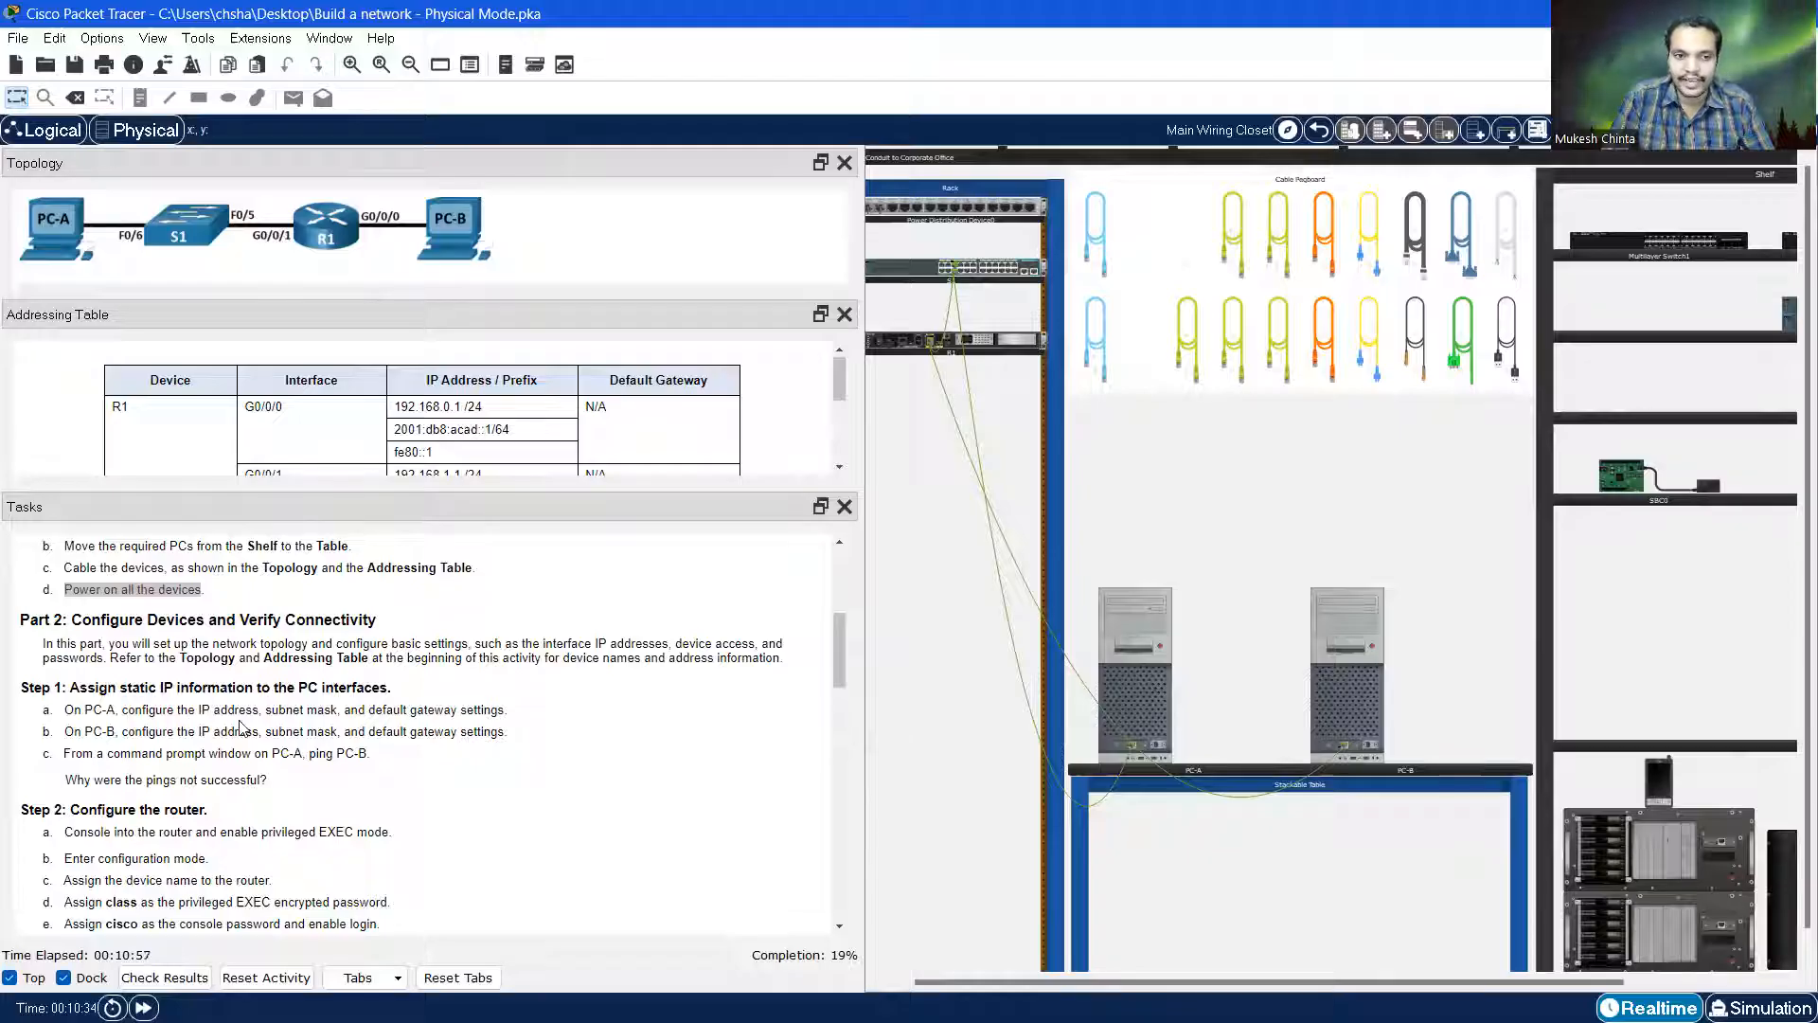
pyautogui.scroll(2, 318, 725)
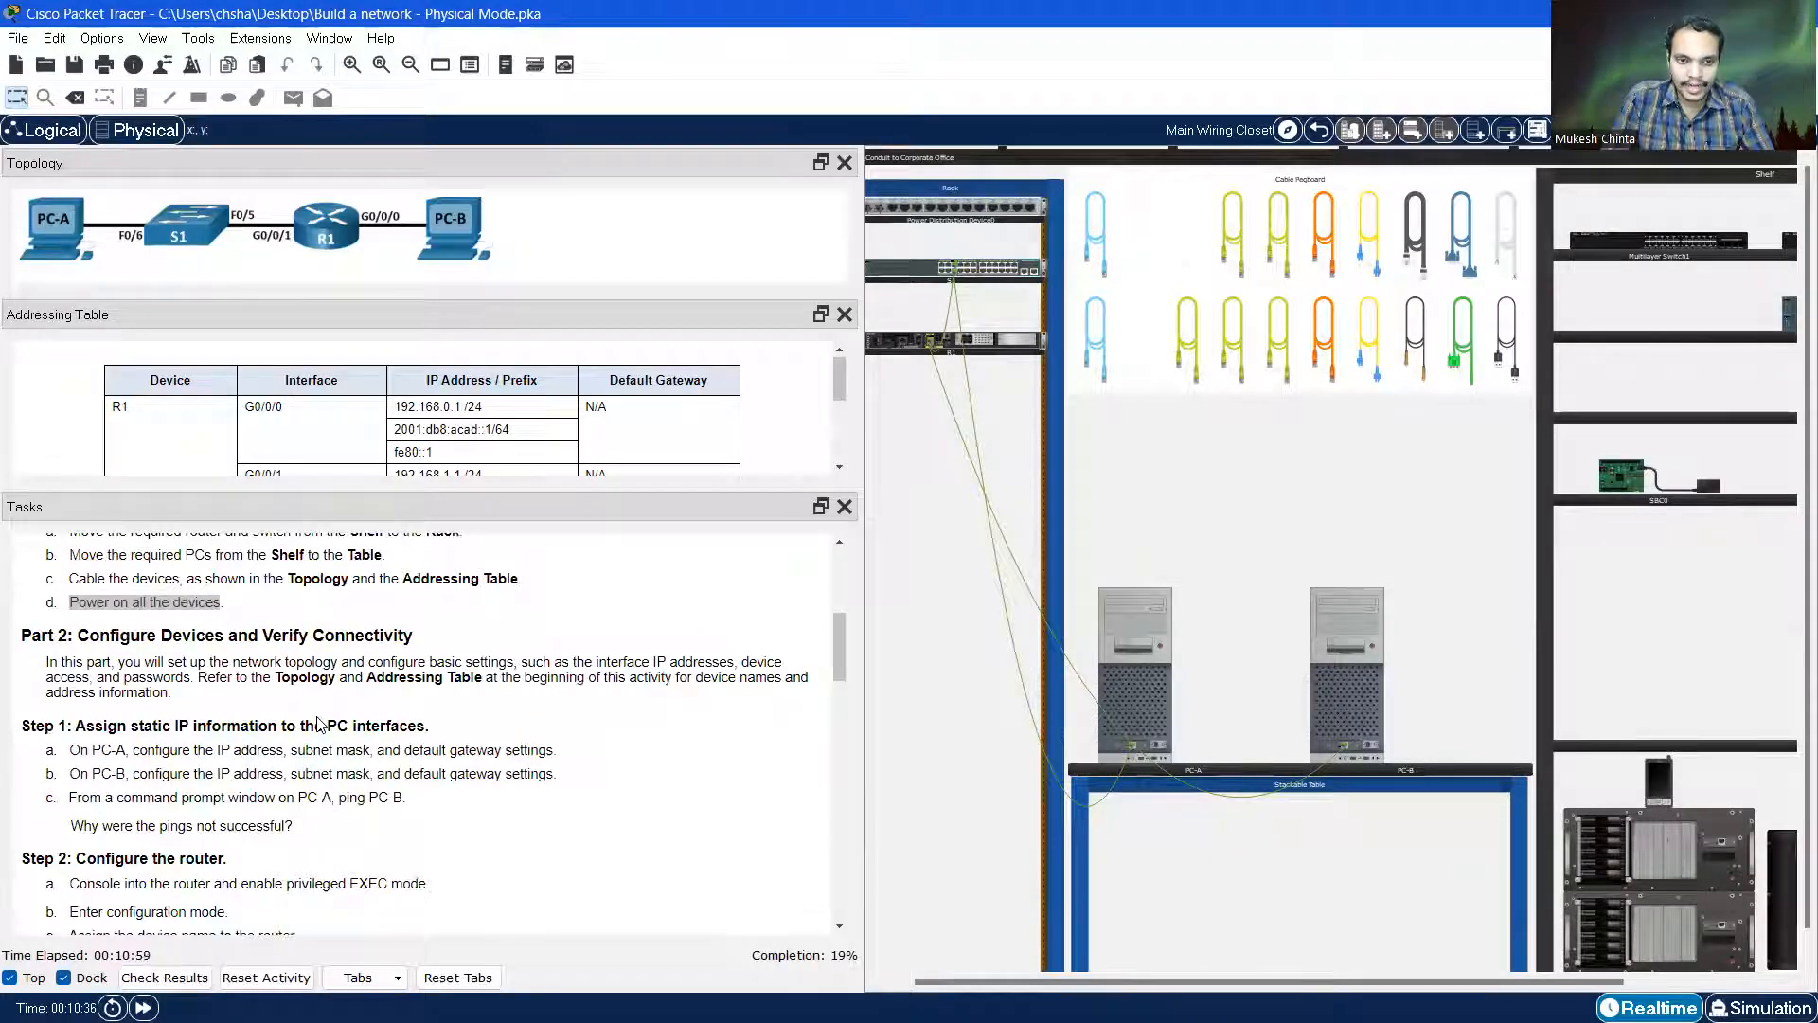
pyautogui.scroll(2, 317, 724)
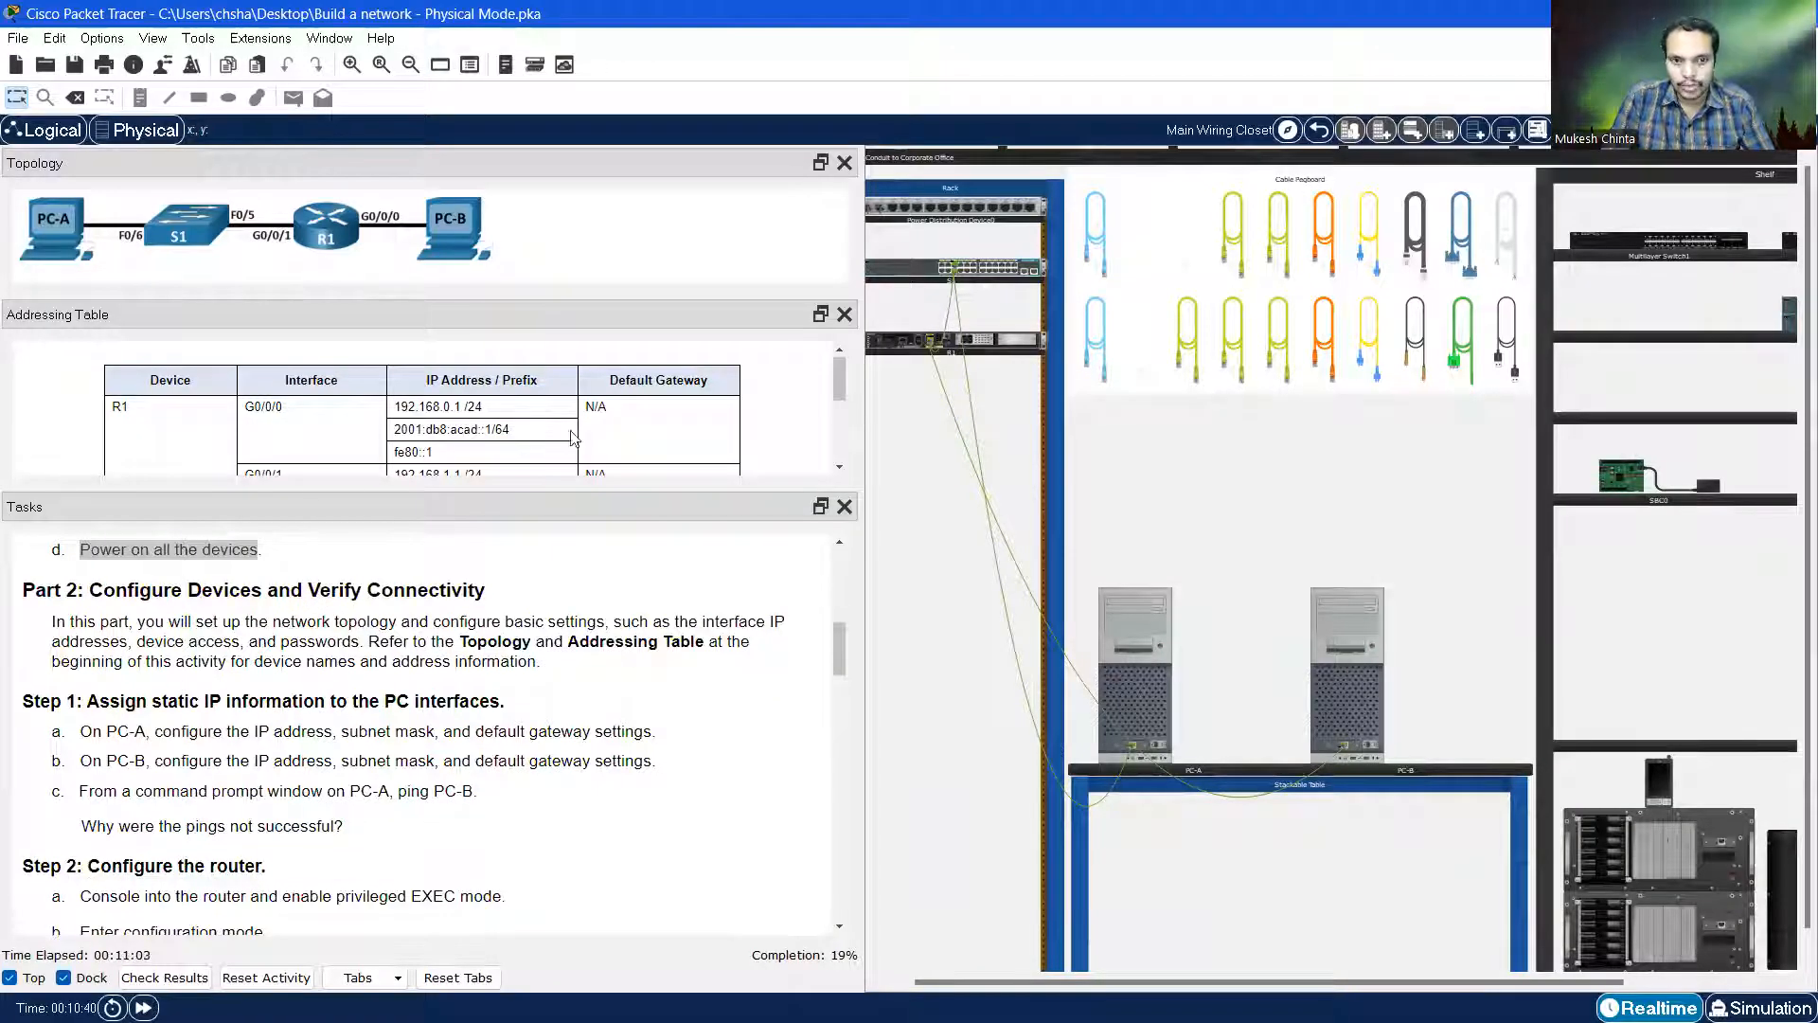
pyautogui.moveTo(466, 296); pyautogui.dragTo(468, 272)
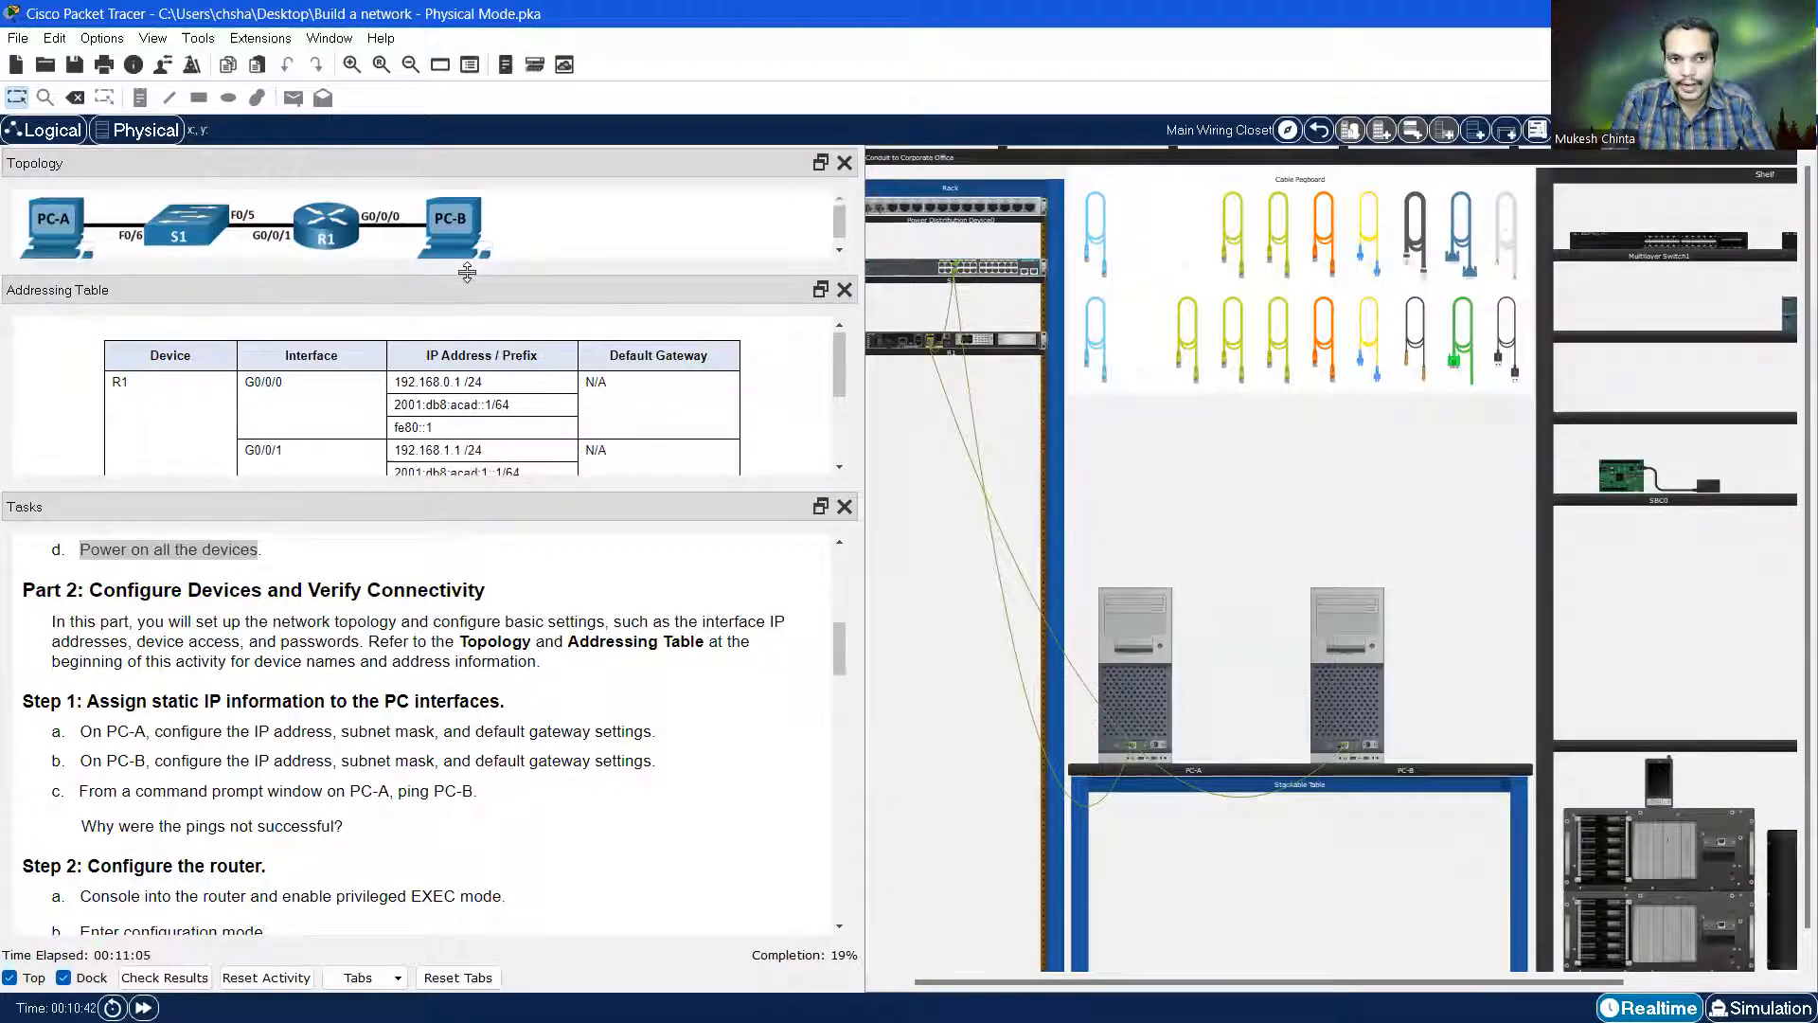
# Highlight PC-A's address 192.168.1.3 /24 and gateway 192.168.1.1 in the Addressing Table
pyautogui.scroll(-1, 350, 391)
pyautogui.scroll(-2, 350, 391)
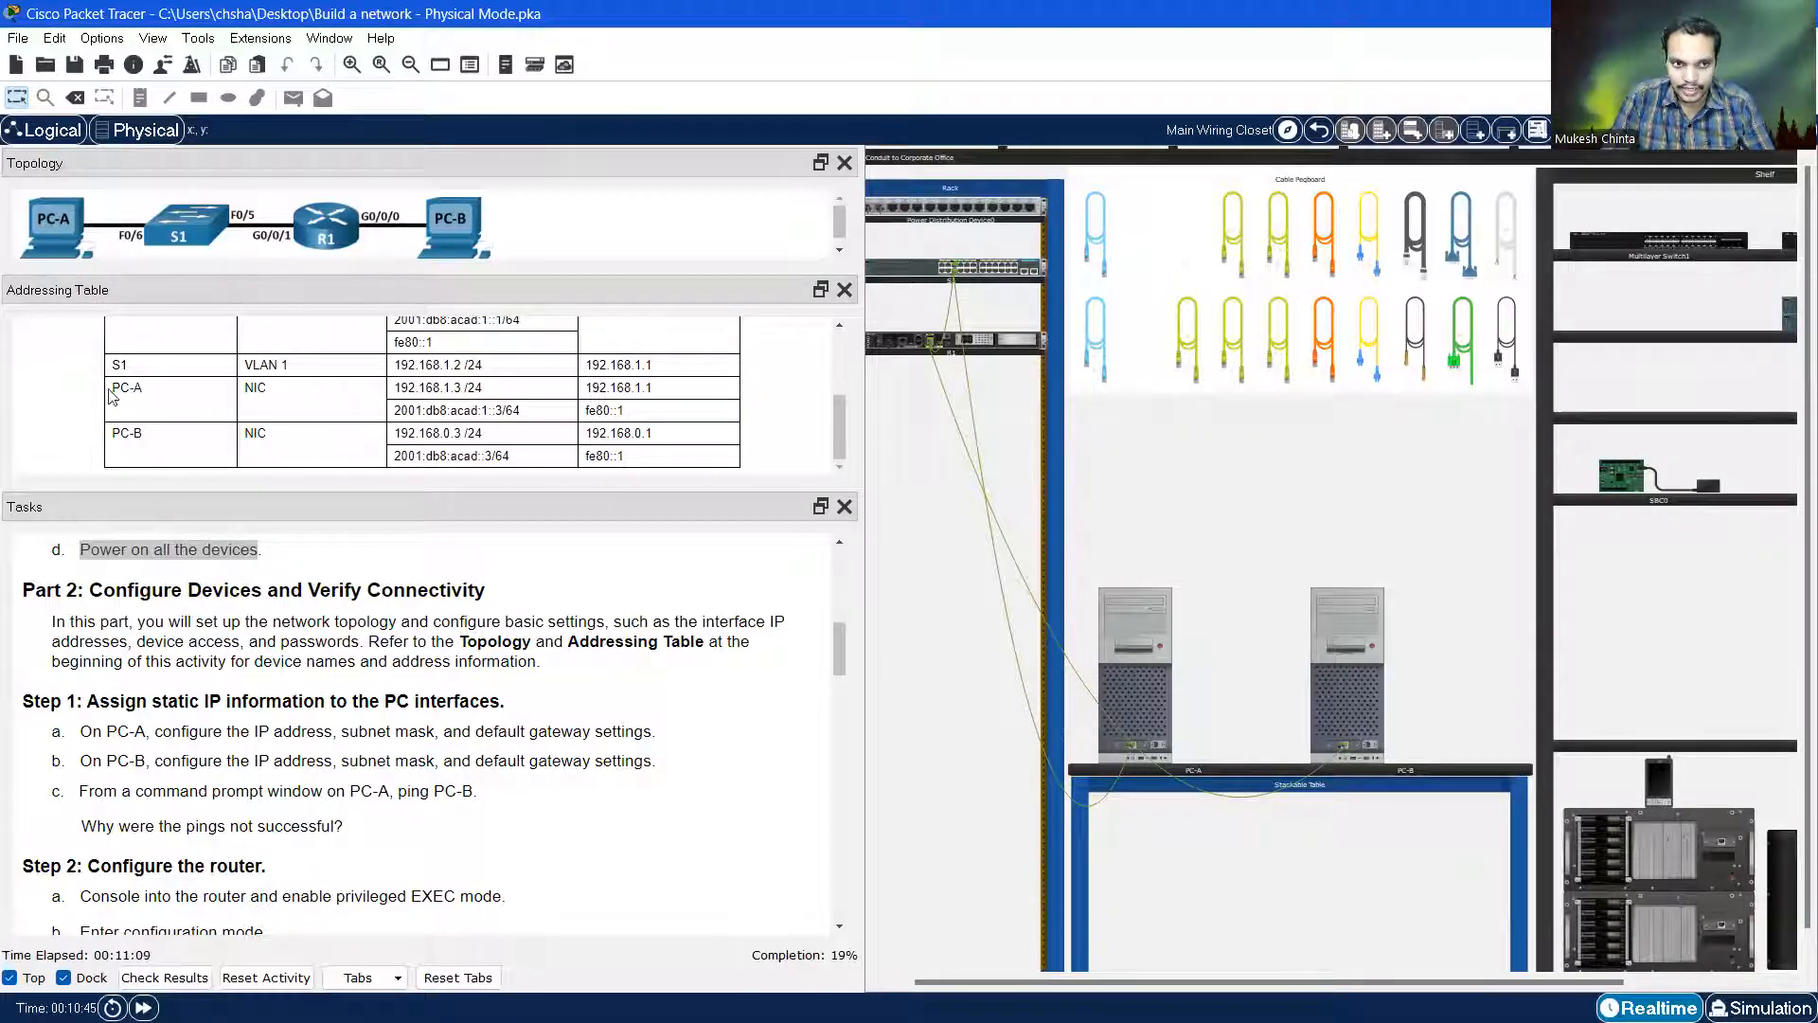
pyautogui.moveTo(112, 389); pyautogui.dragTo(666, 408)
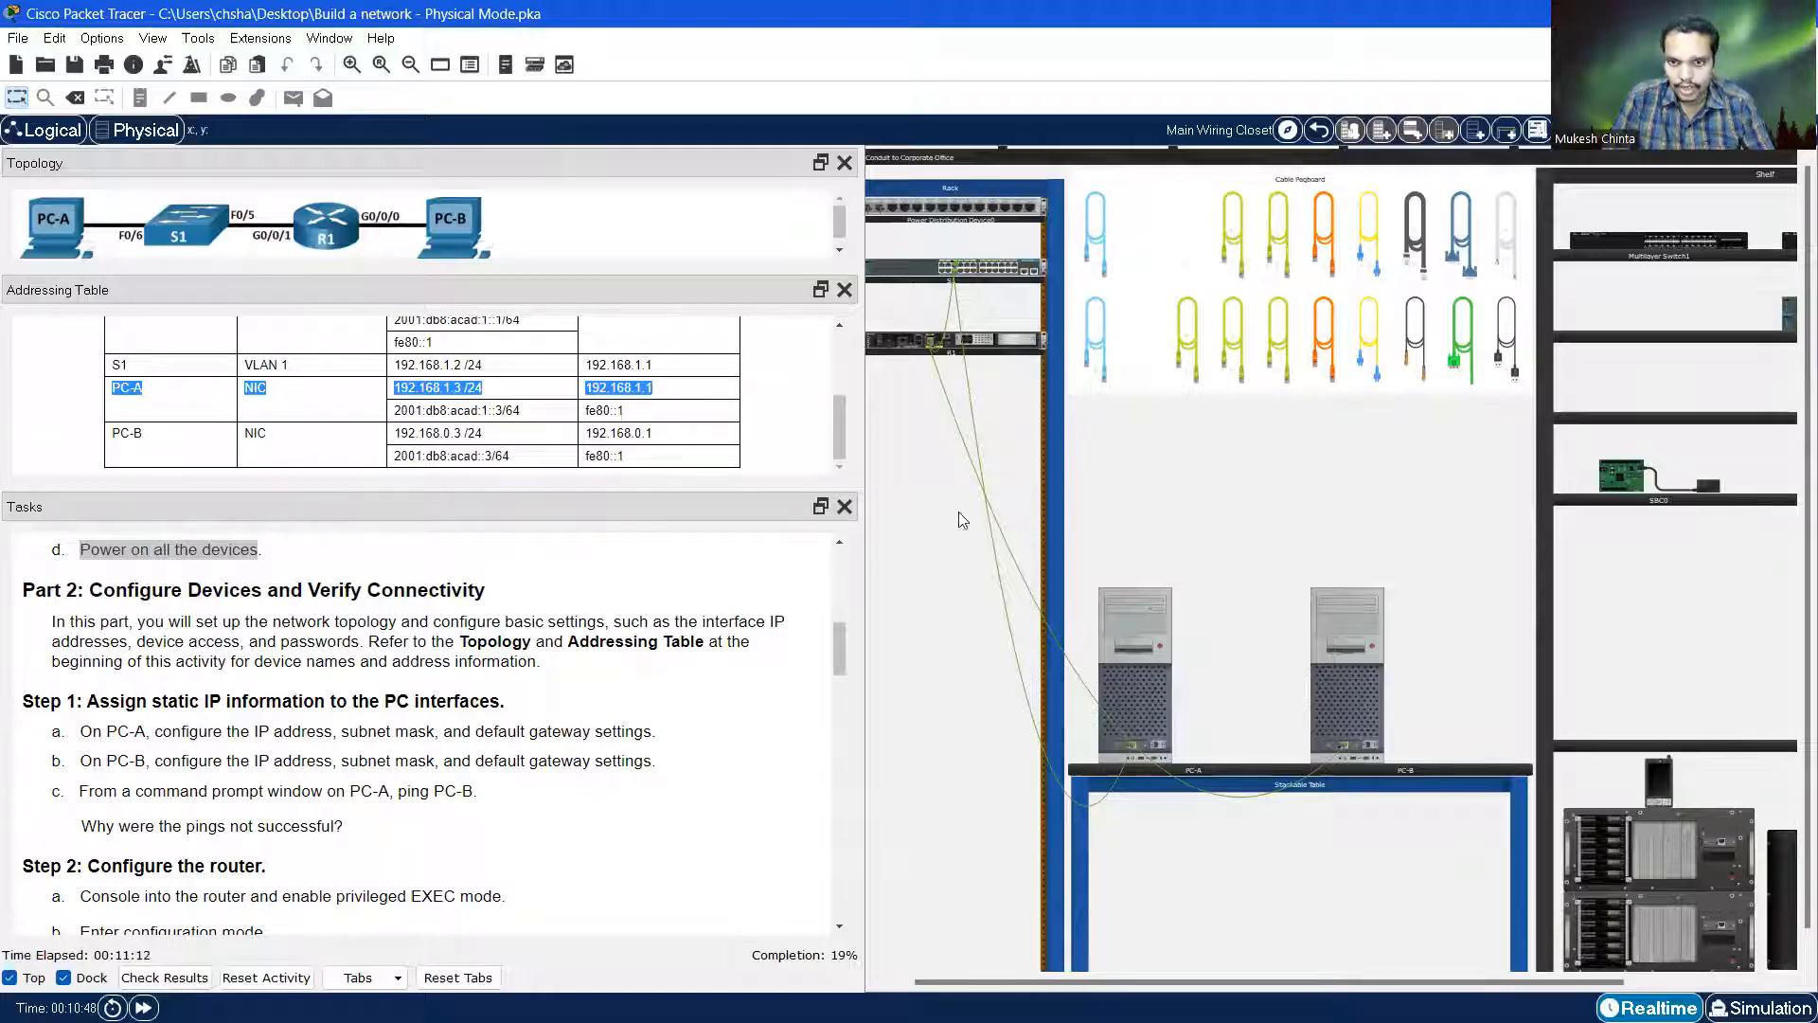
# Open PC-A's Desktop applications and its IP Configuration panel
pyautogui.click(1146, 684)
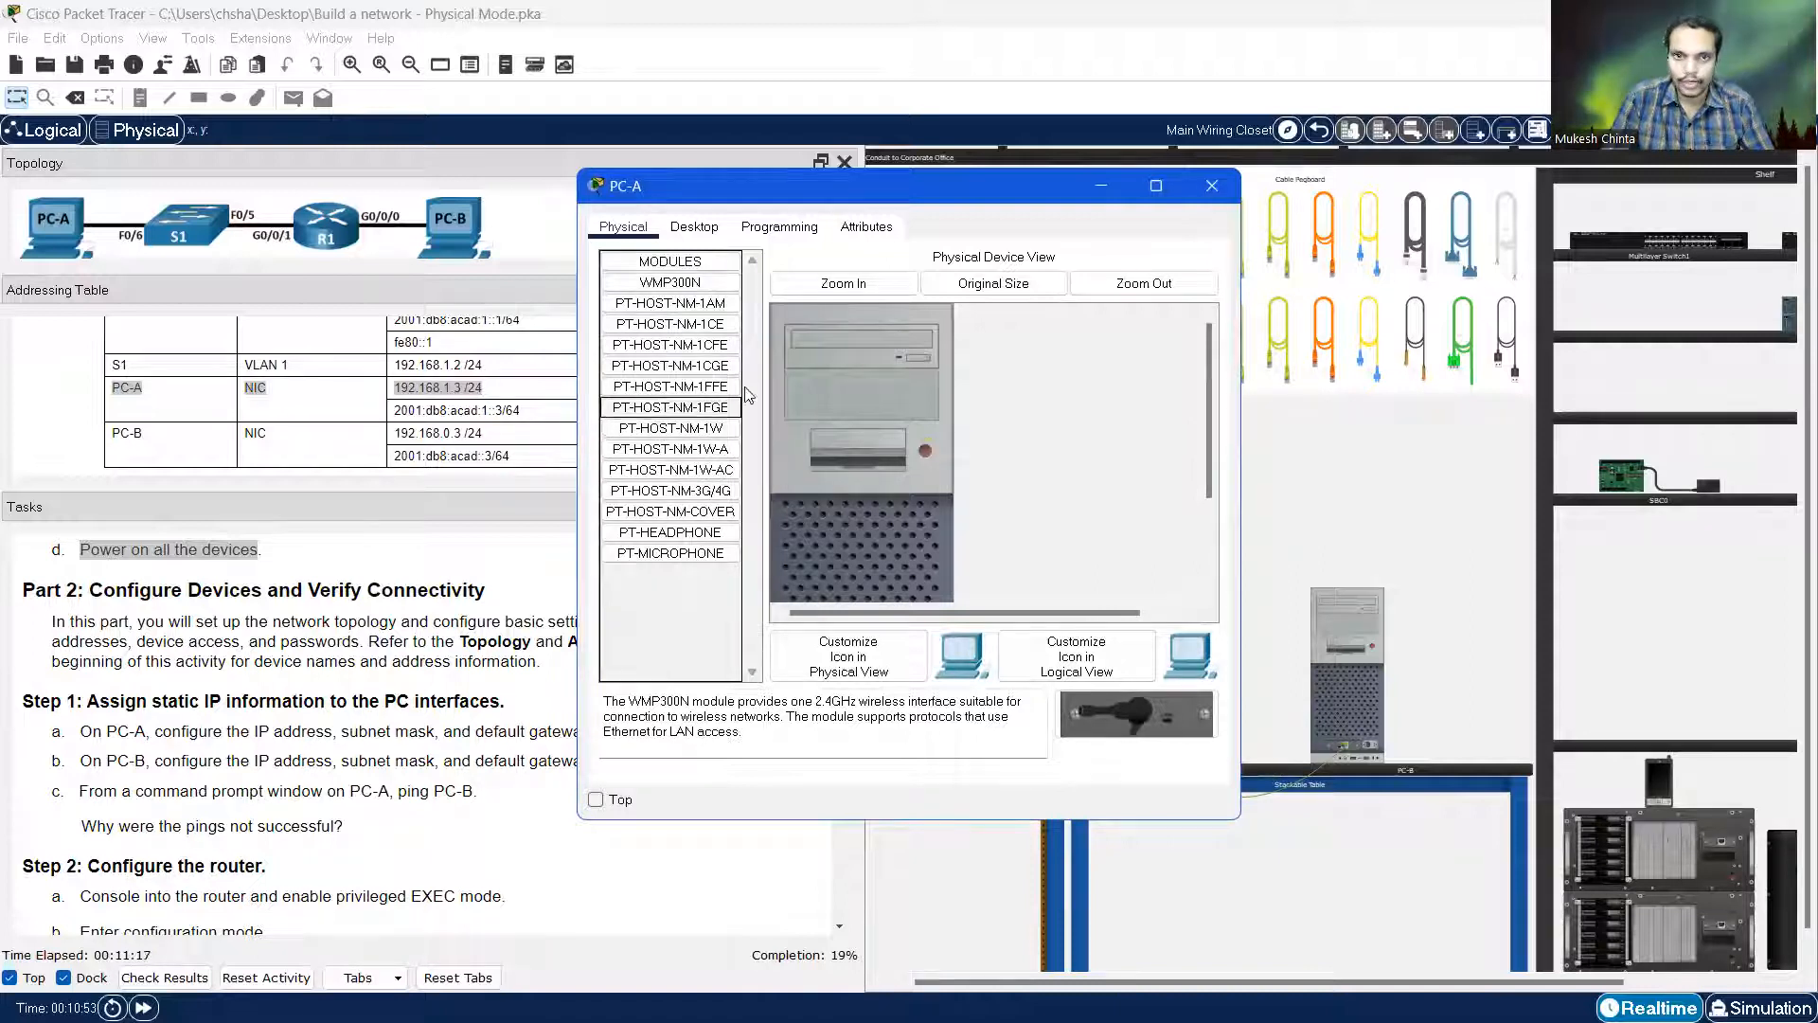
pyautogui.click(703, 233)
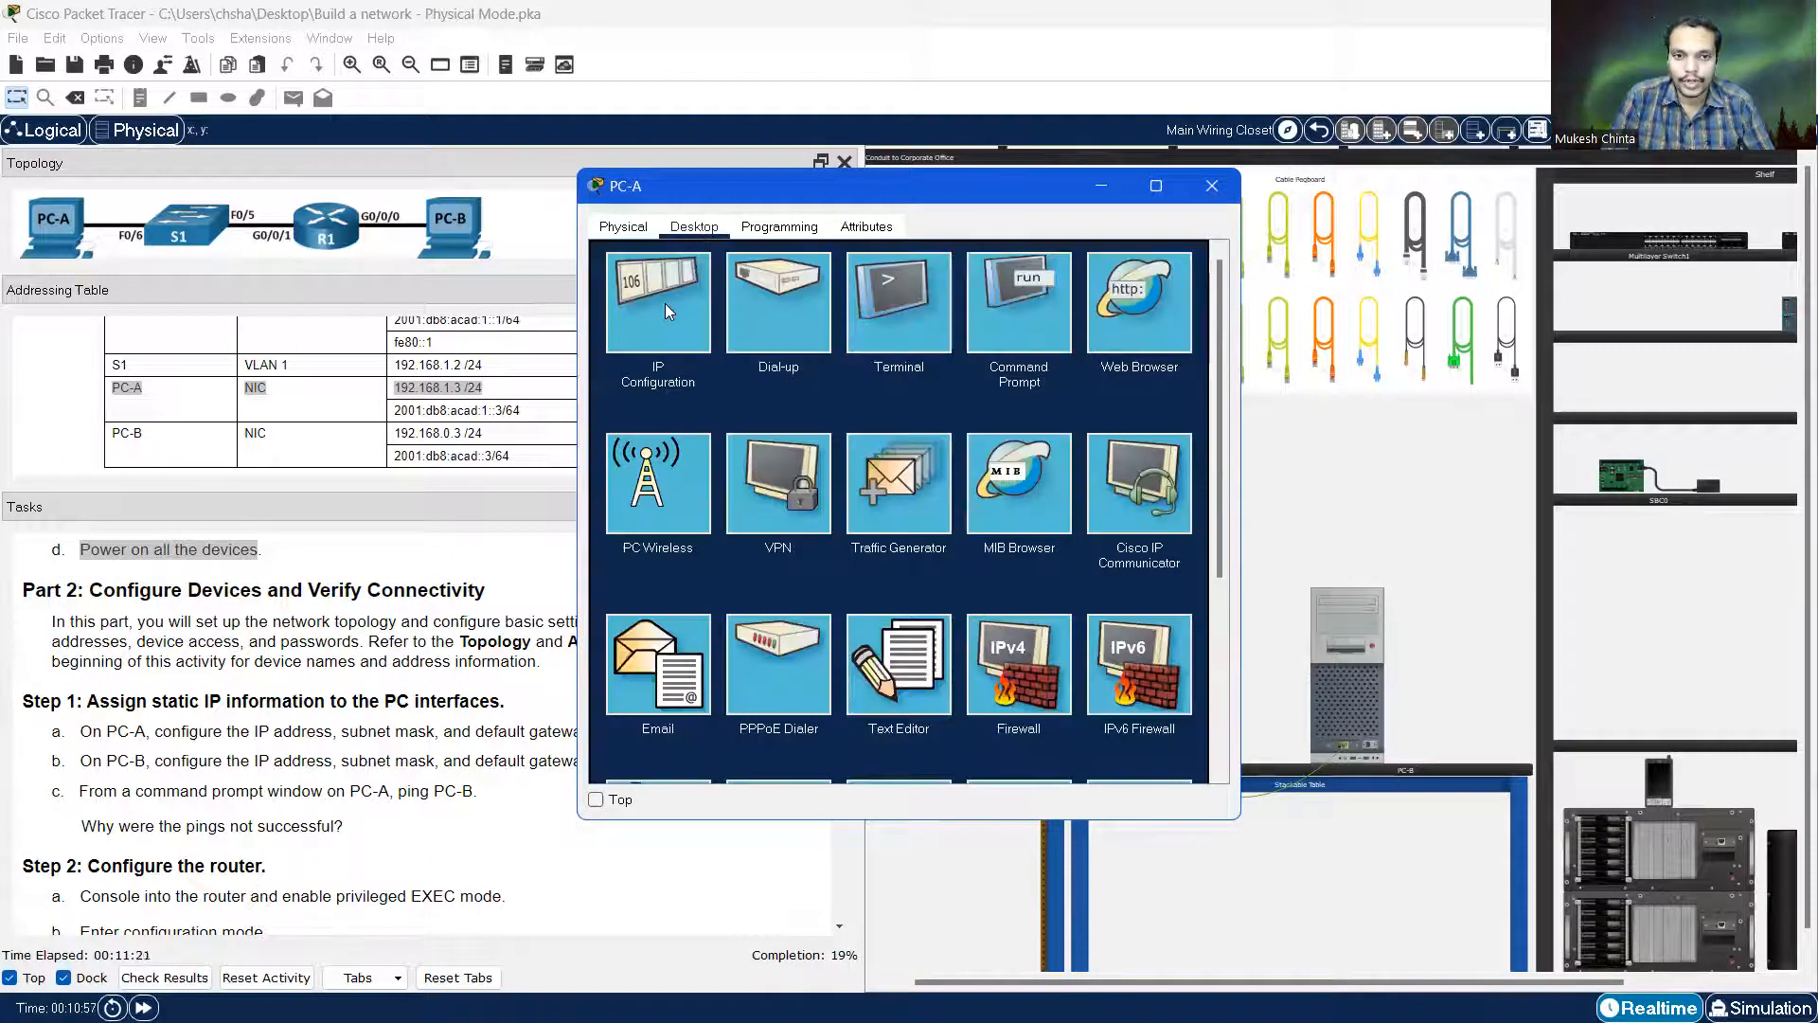
pyautogui.click(665, 303)
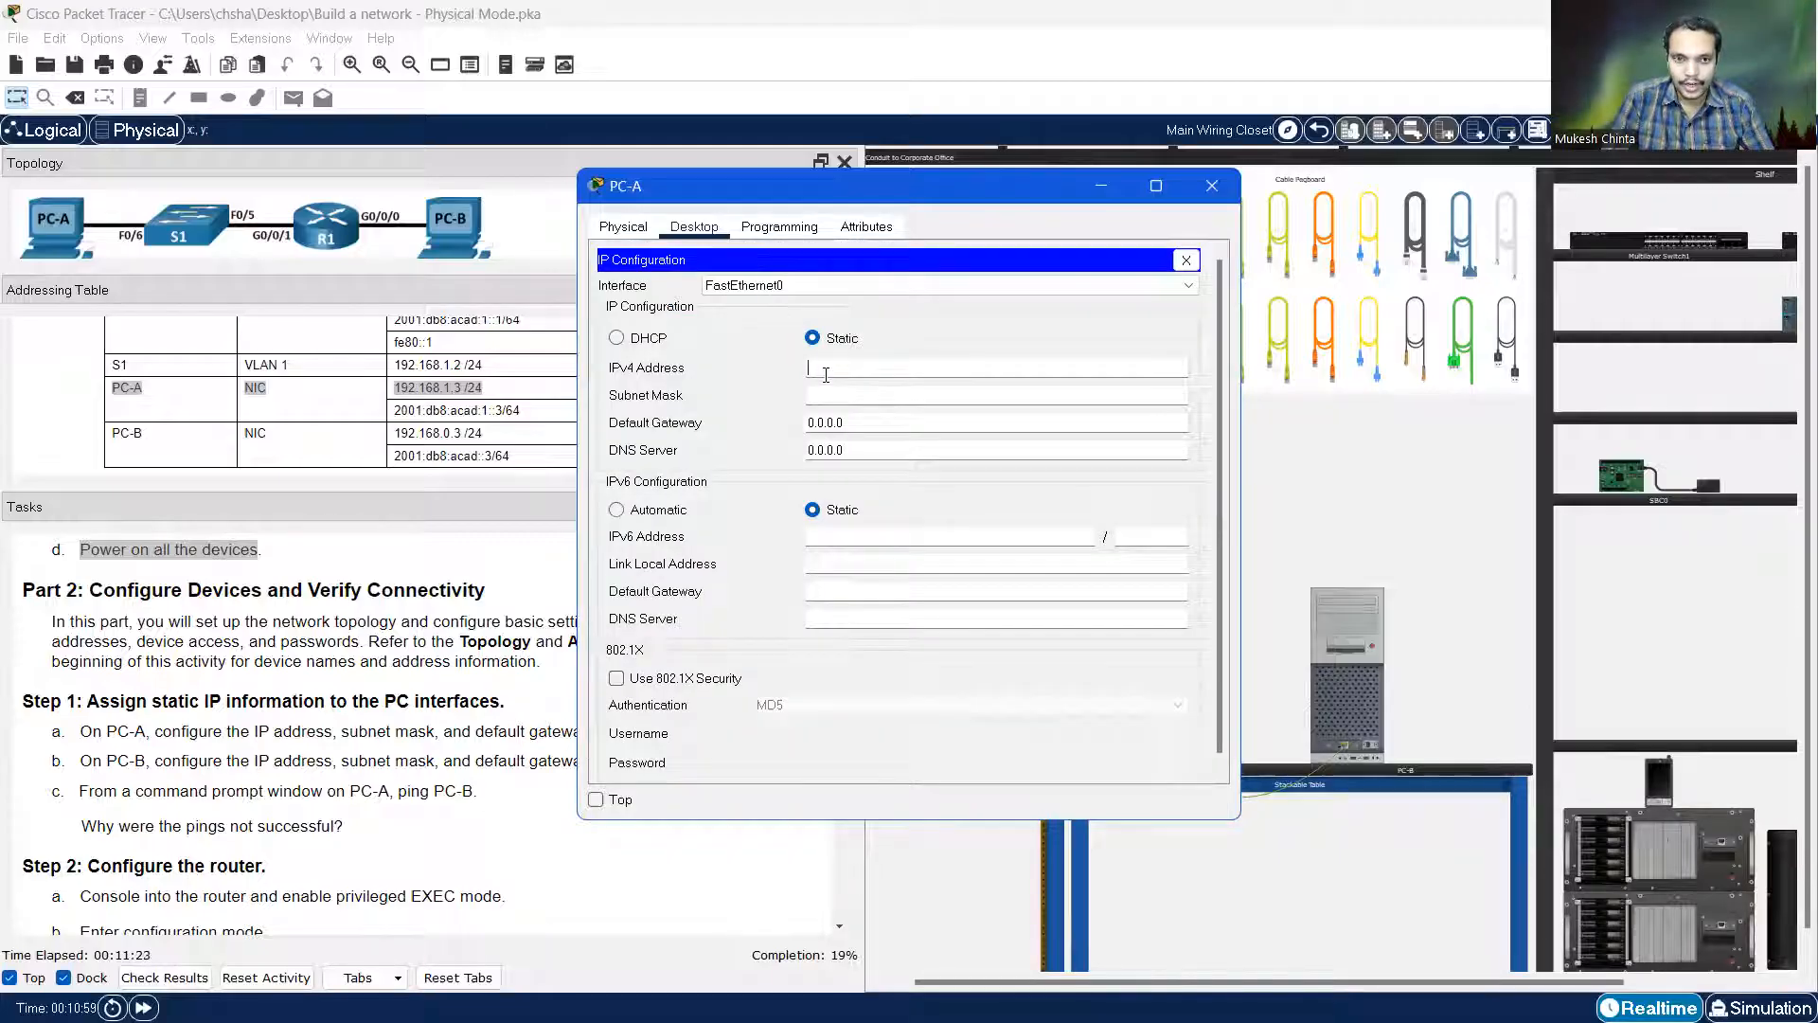
# Give PC-A static IPv4 192.168.1.3, mask 255.255.255.0 and gateway 192.168.1.1
pyautogui.moveTo(779, 188); pyautogui.dragTo(1052, 173)
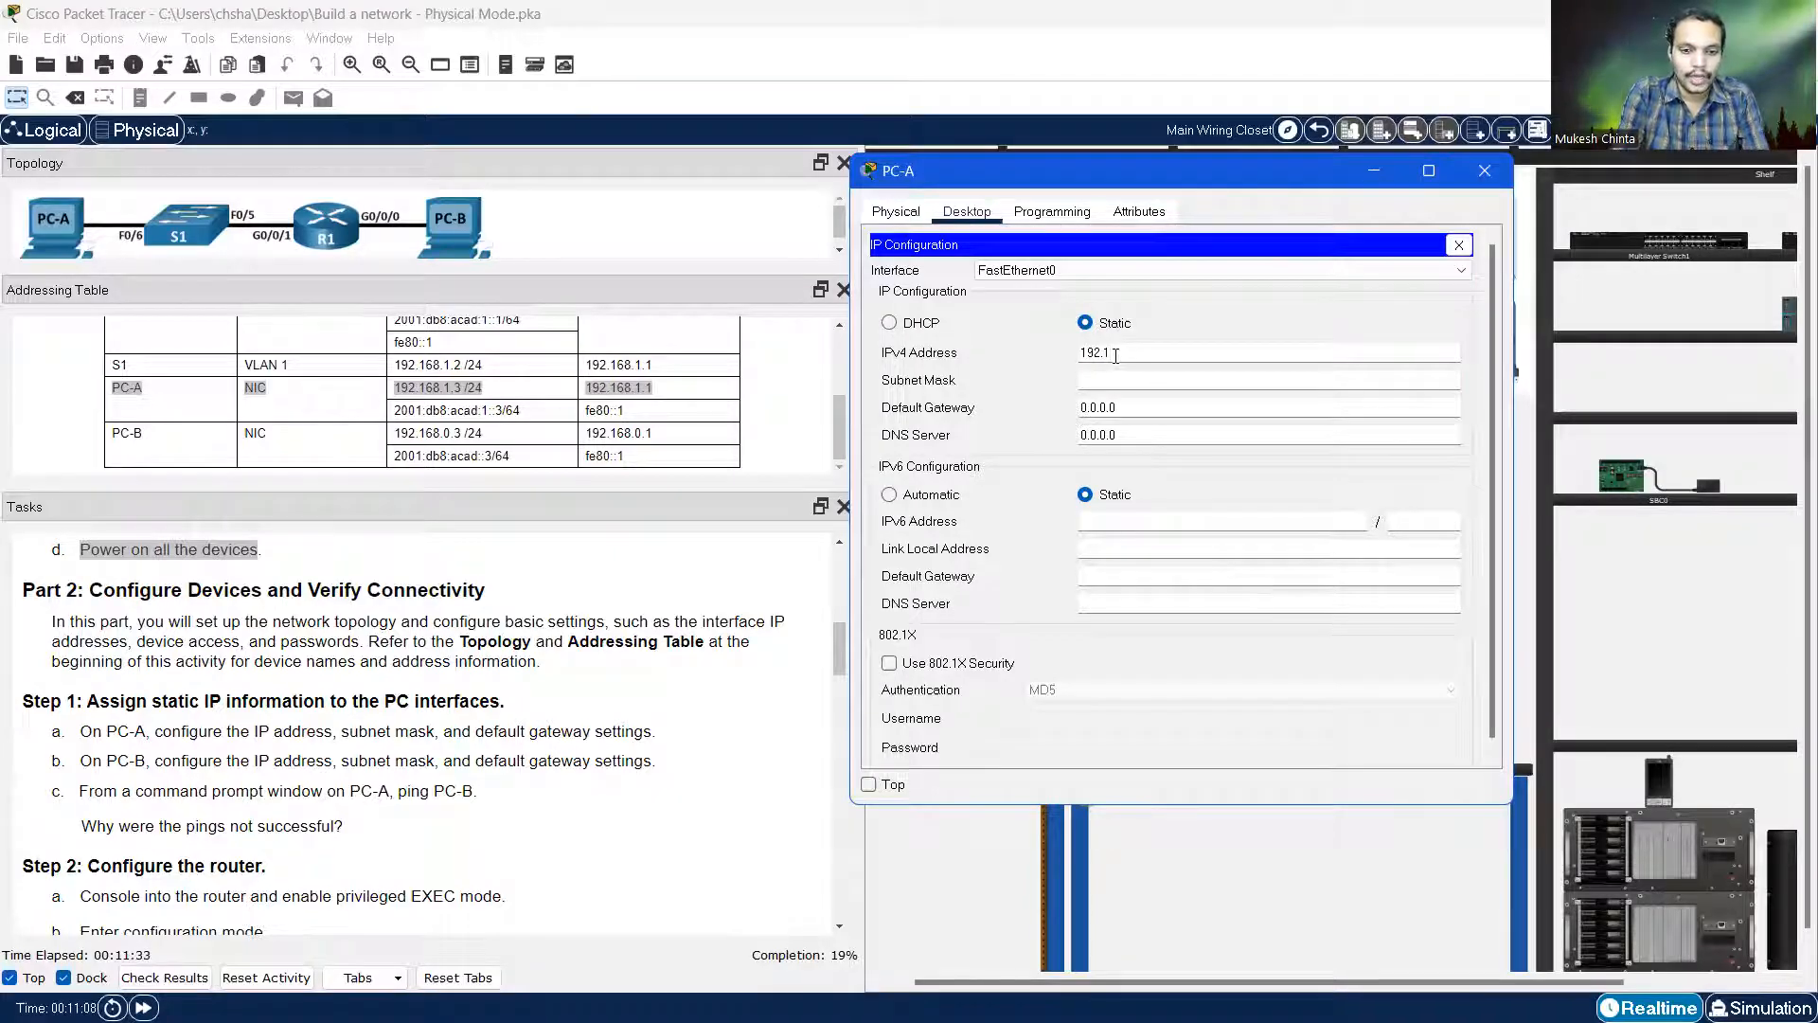
pyautogui.write('8.1.3')
pyautogui.press('Tab')
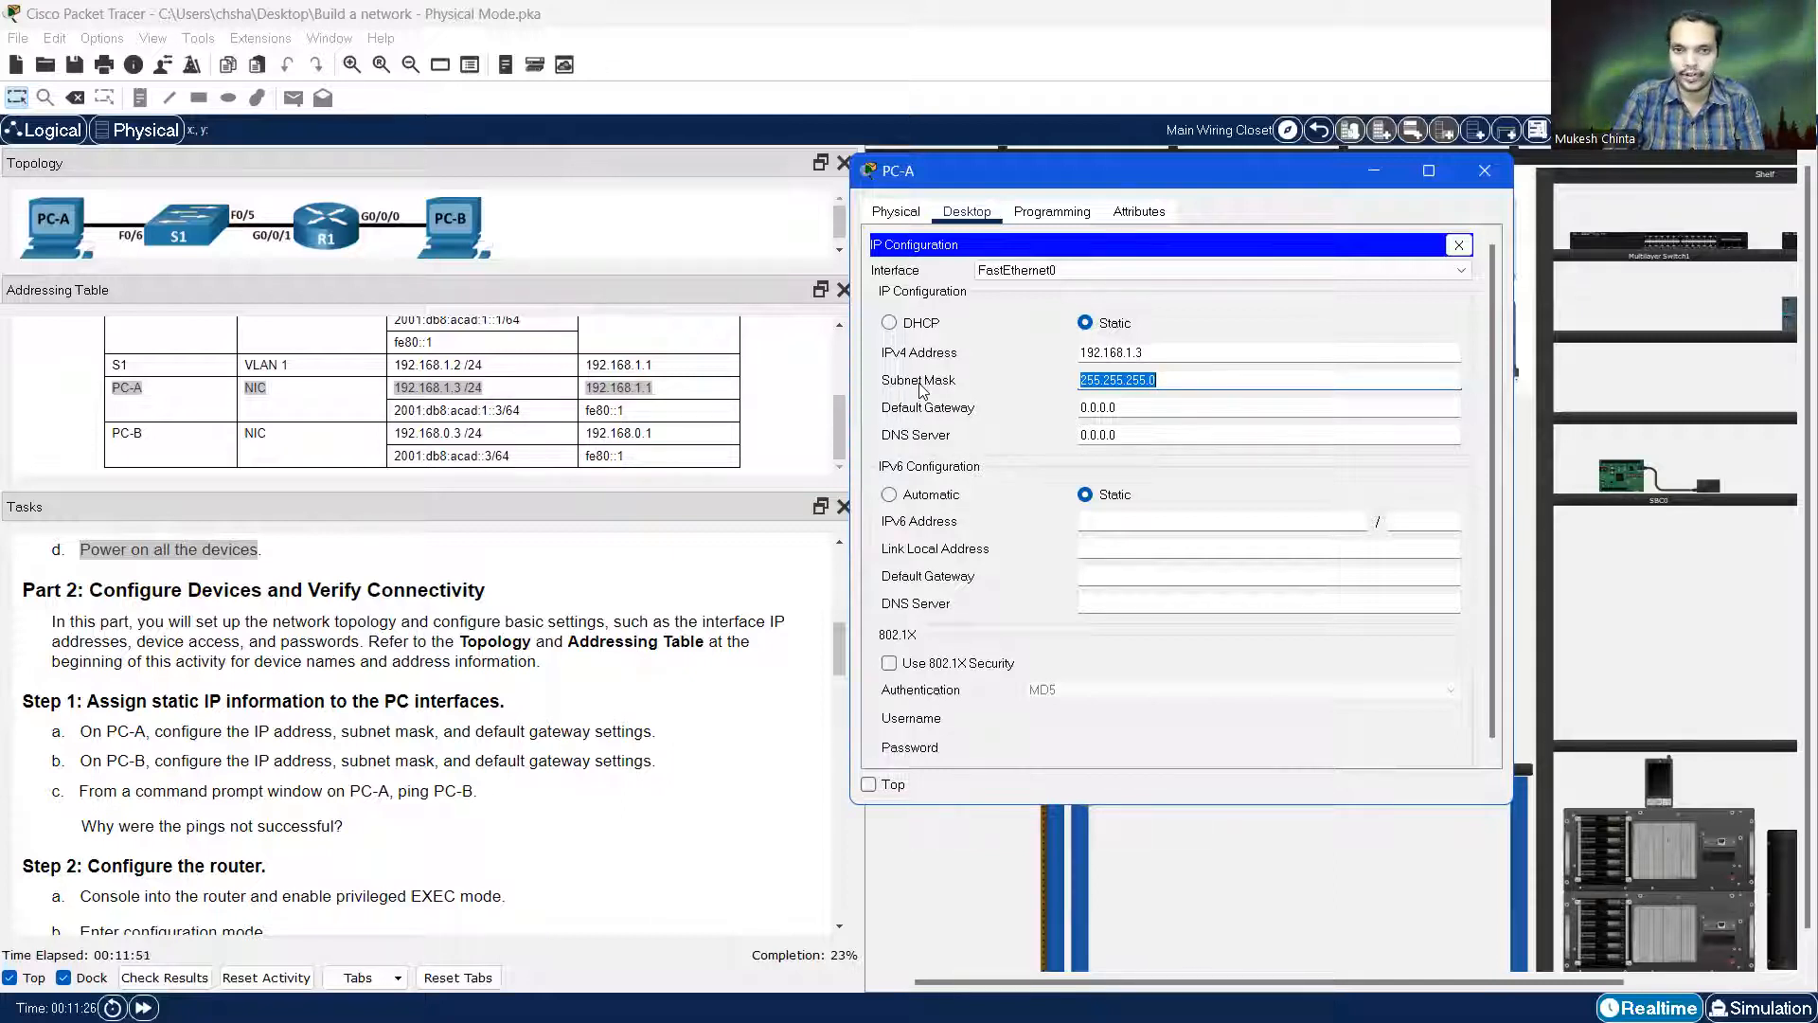
pyautogui.click(1118, 409)
pyautogui.moveTo(1119, 408); pyautogui.dragTo(1080, 408)
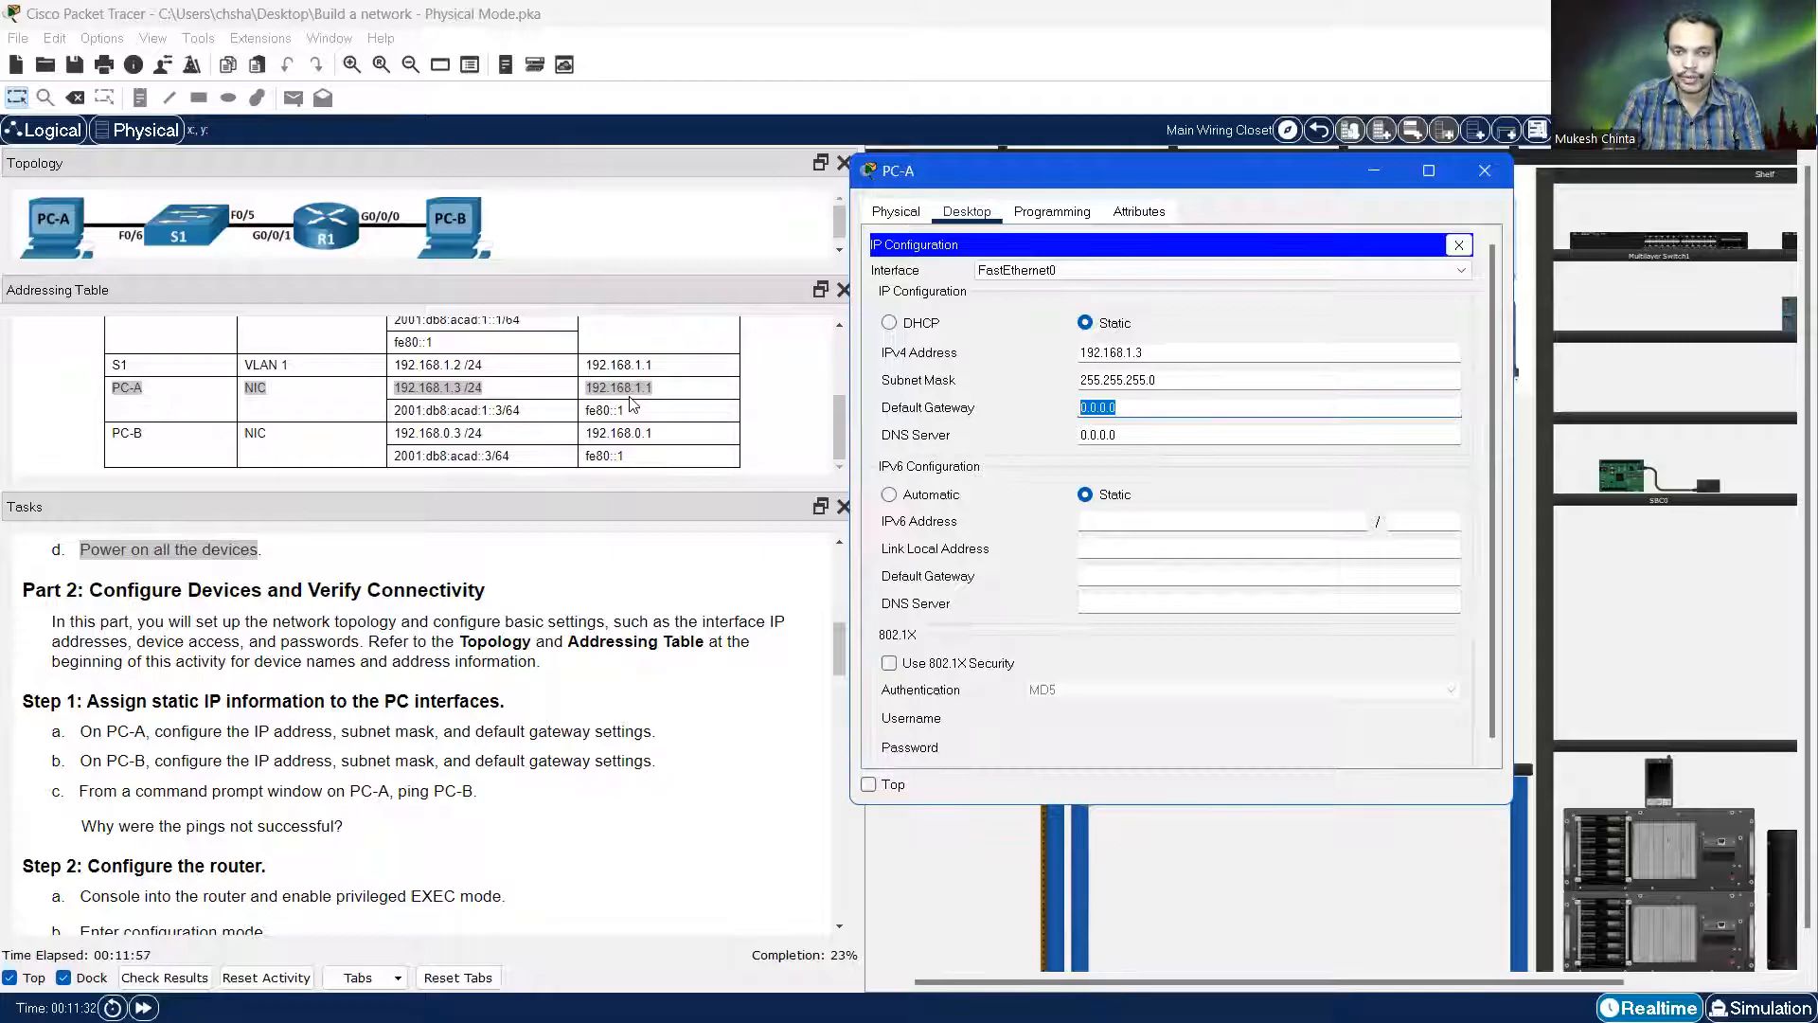
pyautogui.write('19')
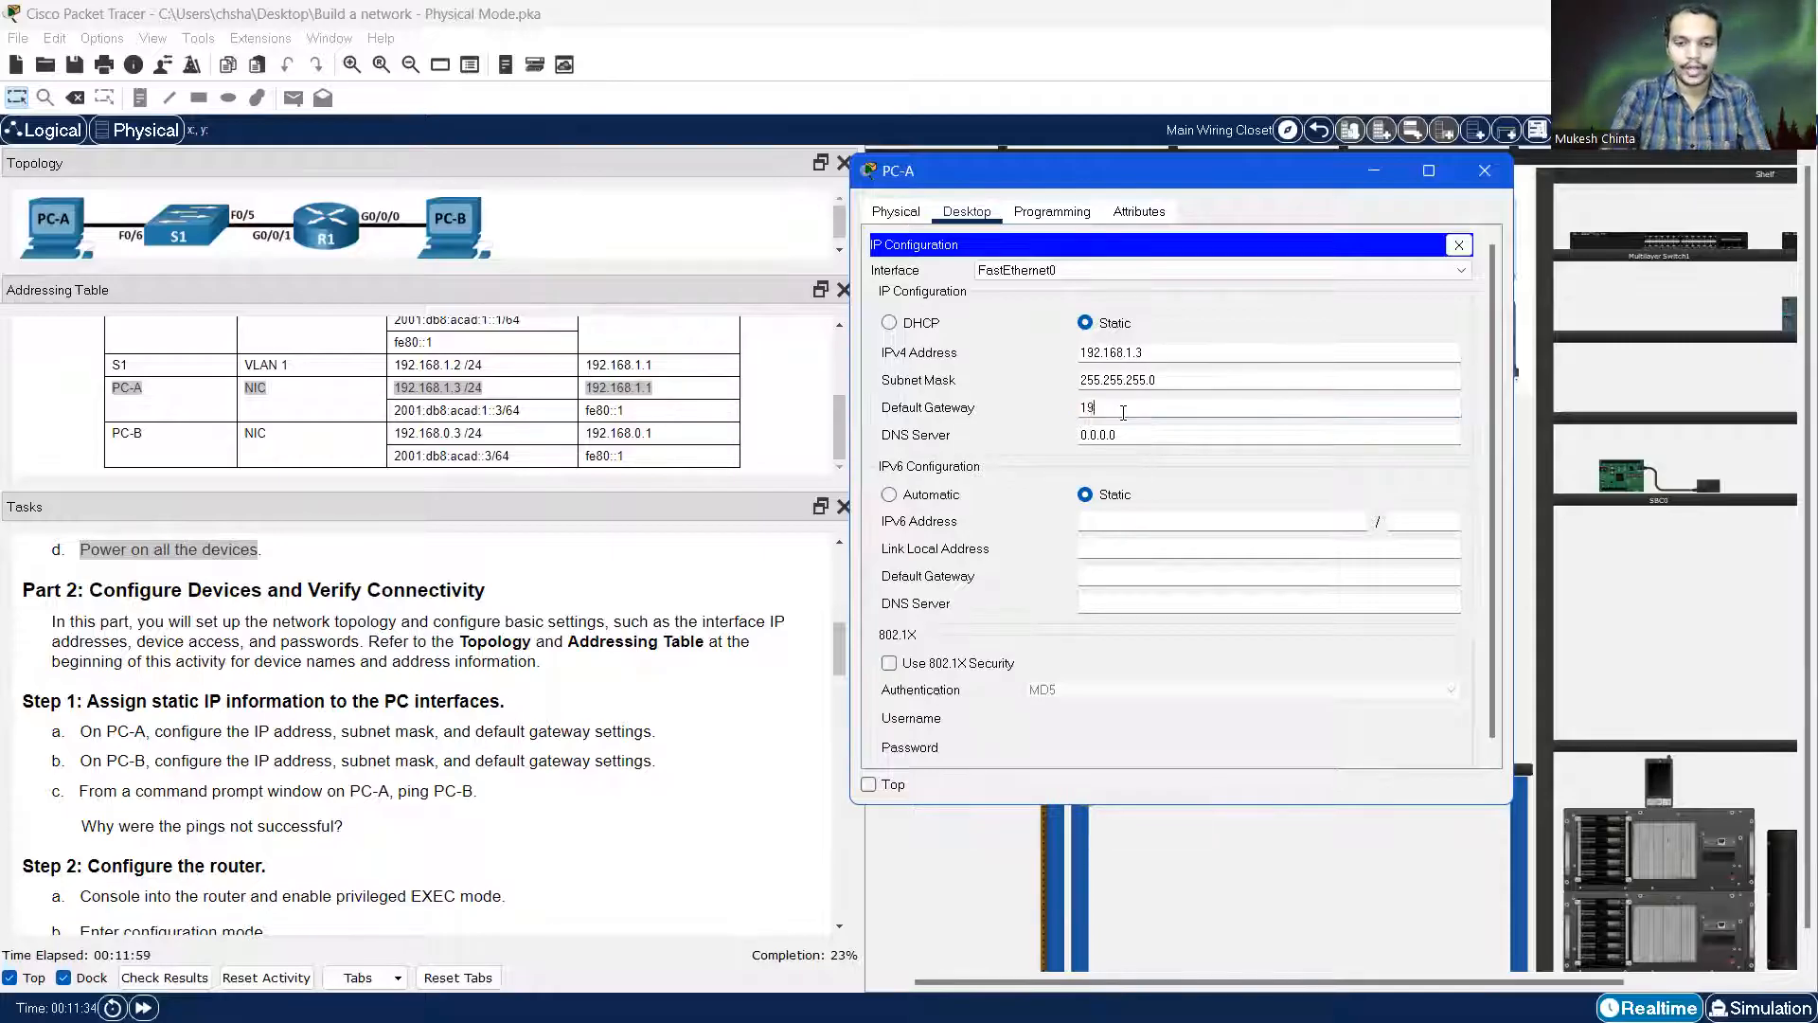
pyautogui.write('2.168')
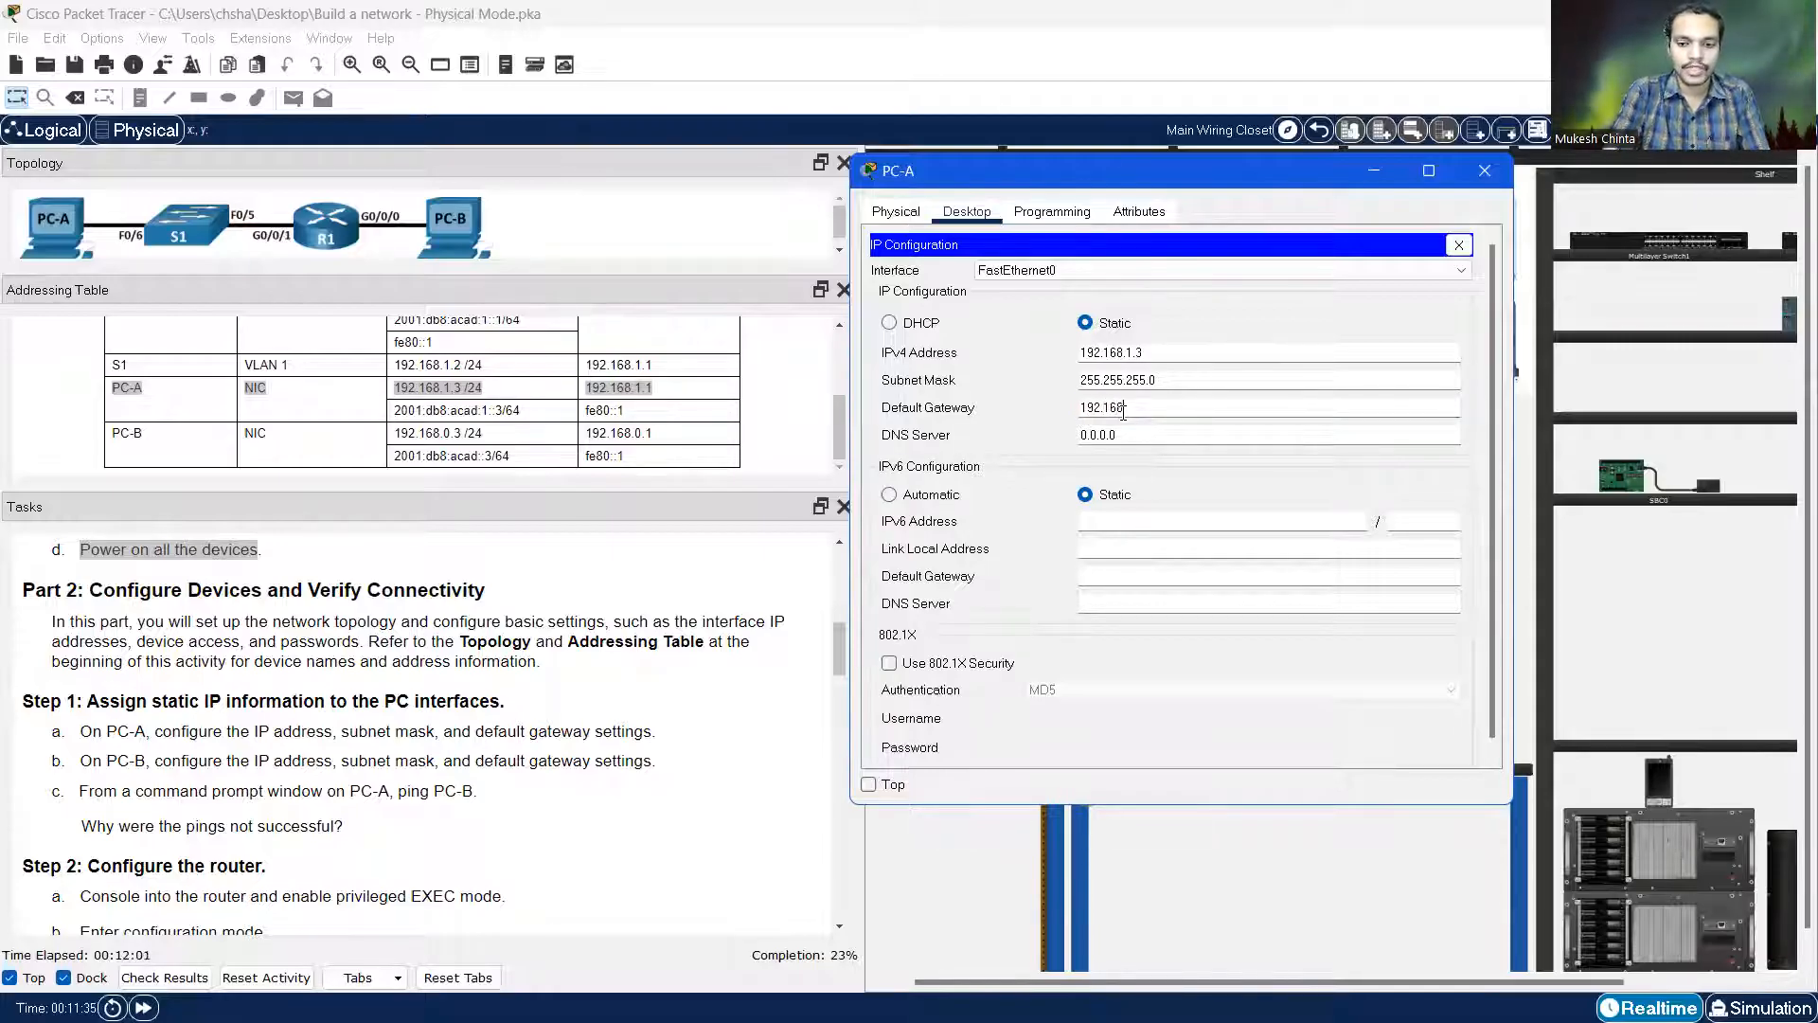
pyautogui.write('.1.1')
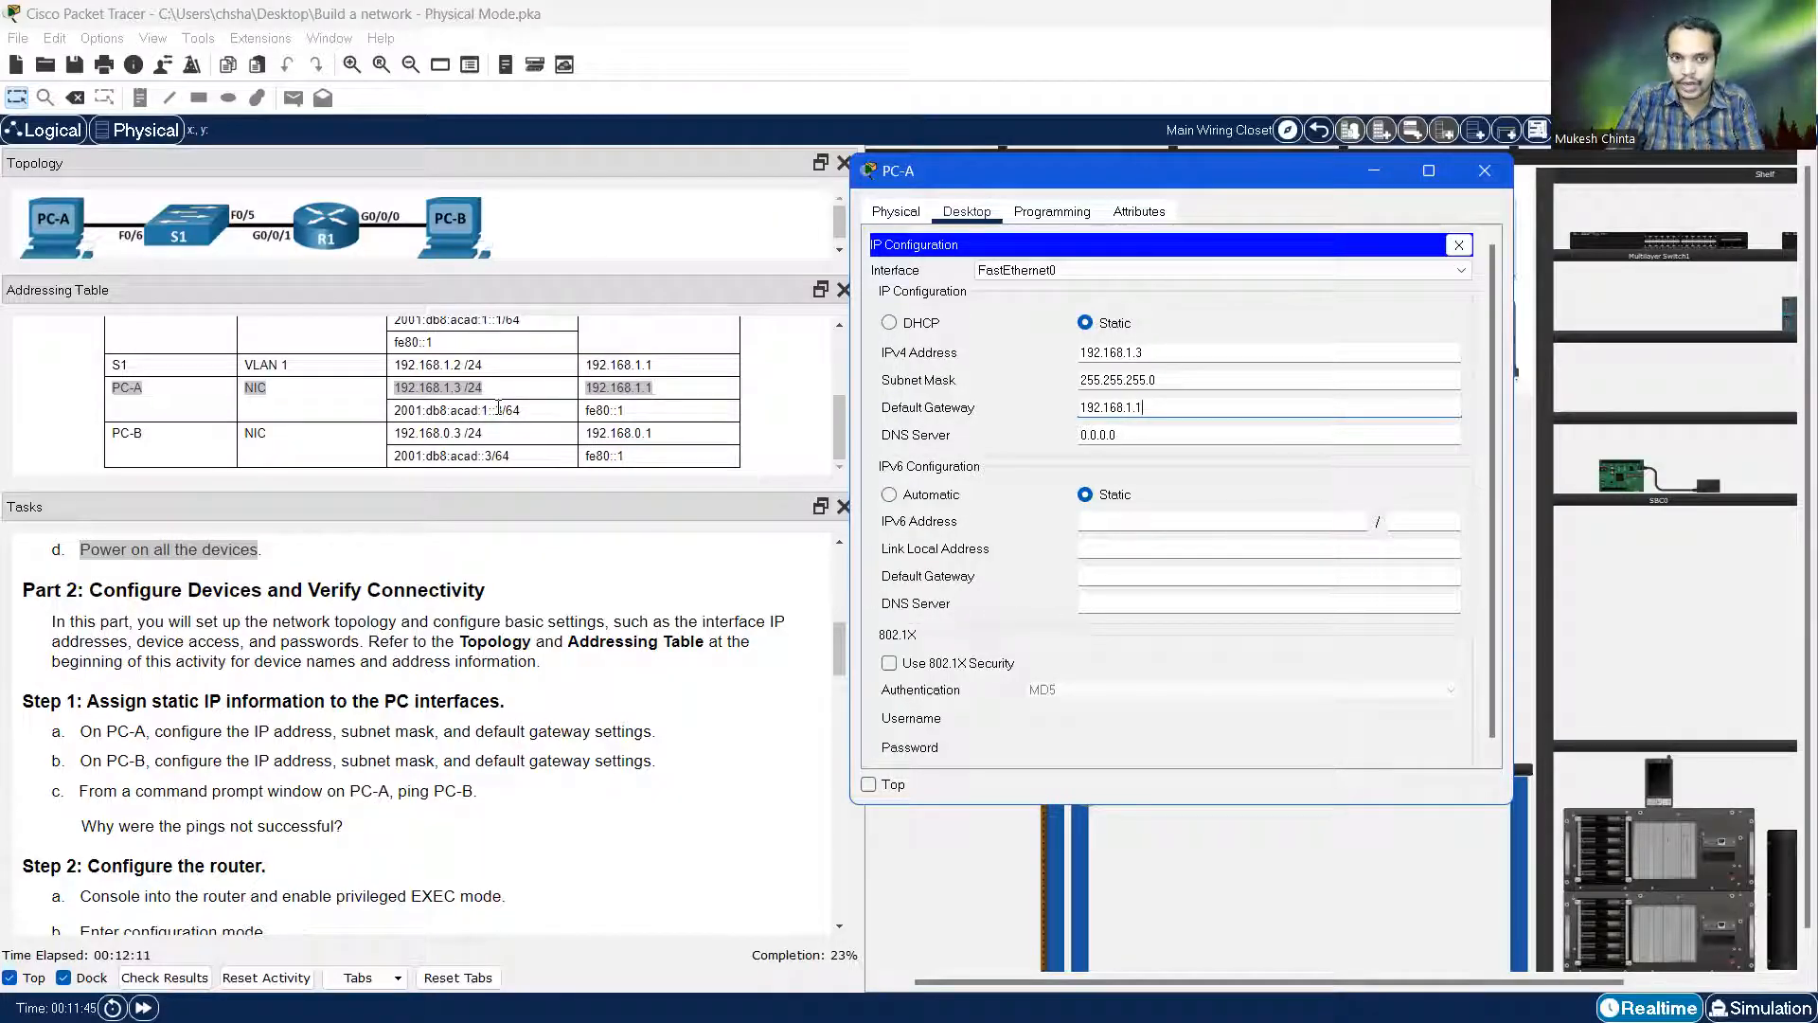
pyautogui.click(1092, 521)
# Set PC-A's IPv6 to 2001:db8:acad:1::3/64 with gateway fe80::1, then close PC-A's windows
pyautogui.write('2001')
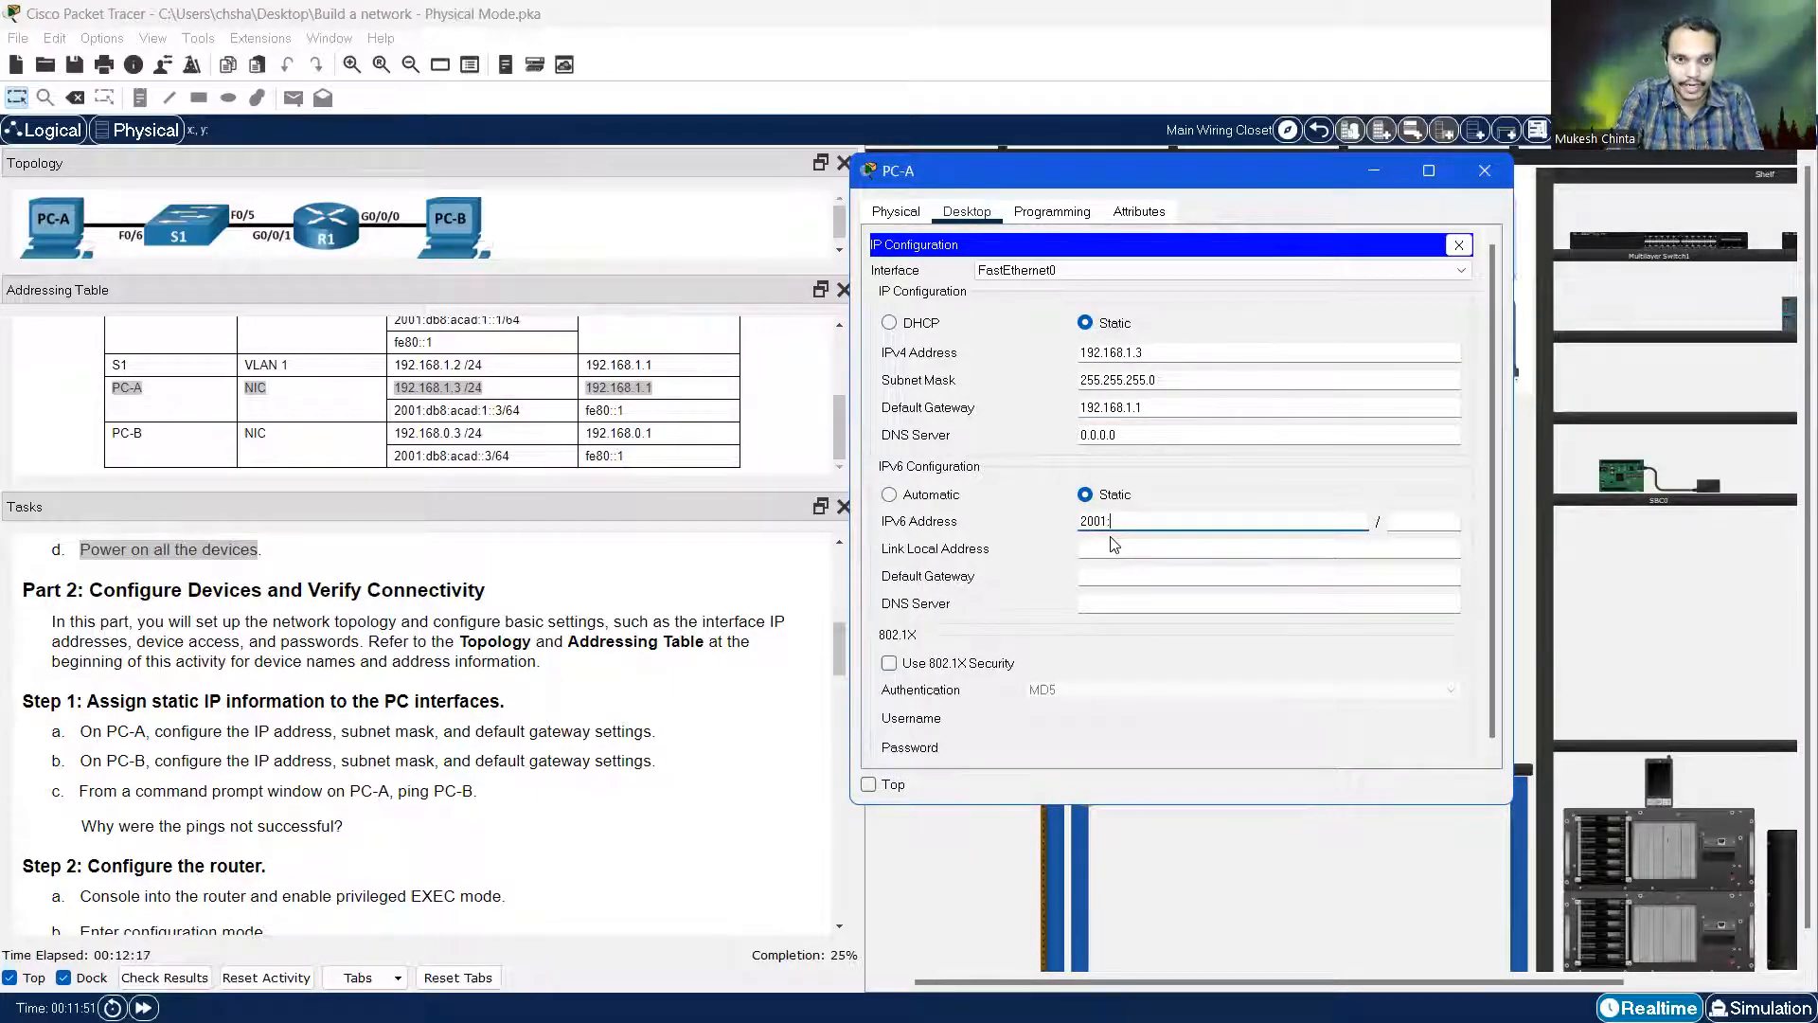
pyautogui.write(':db')
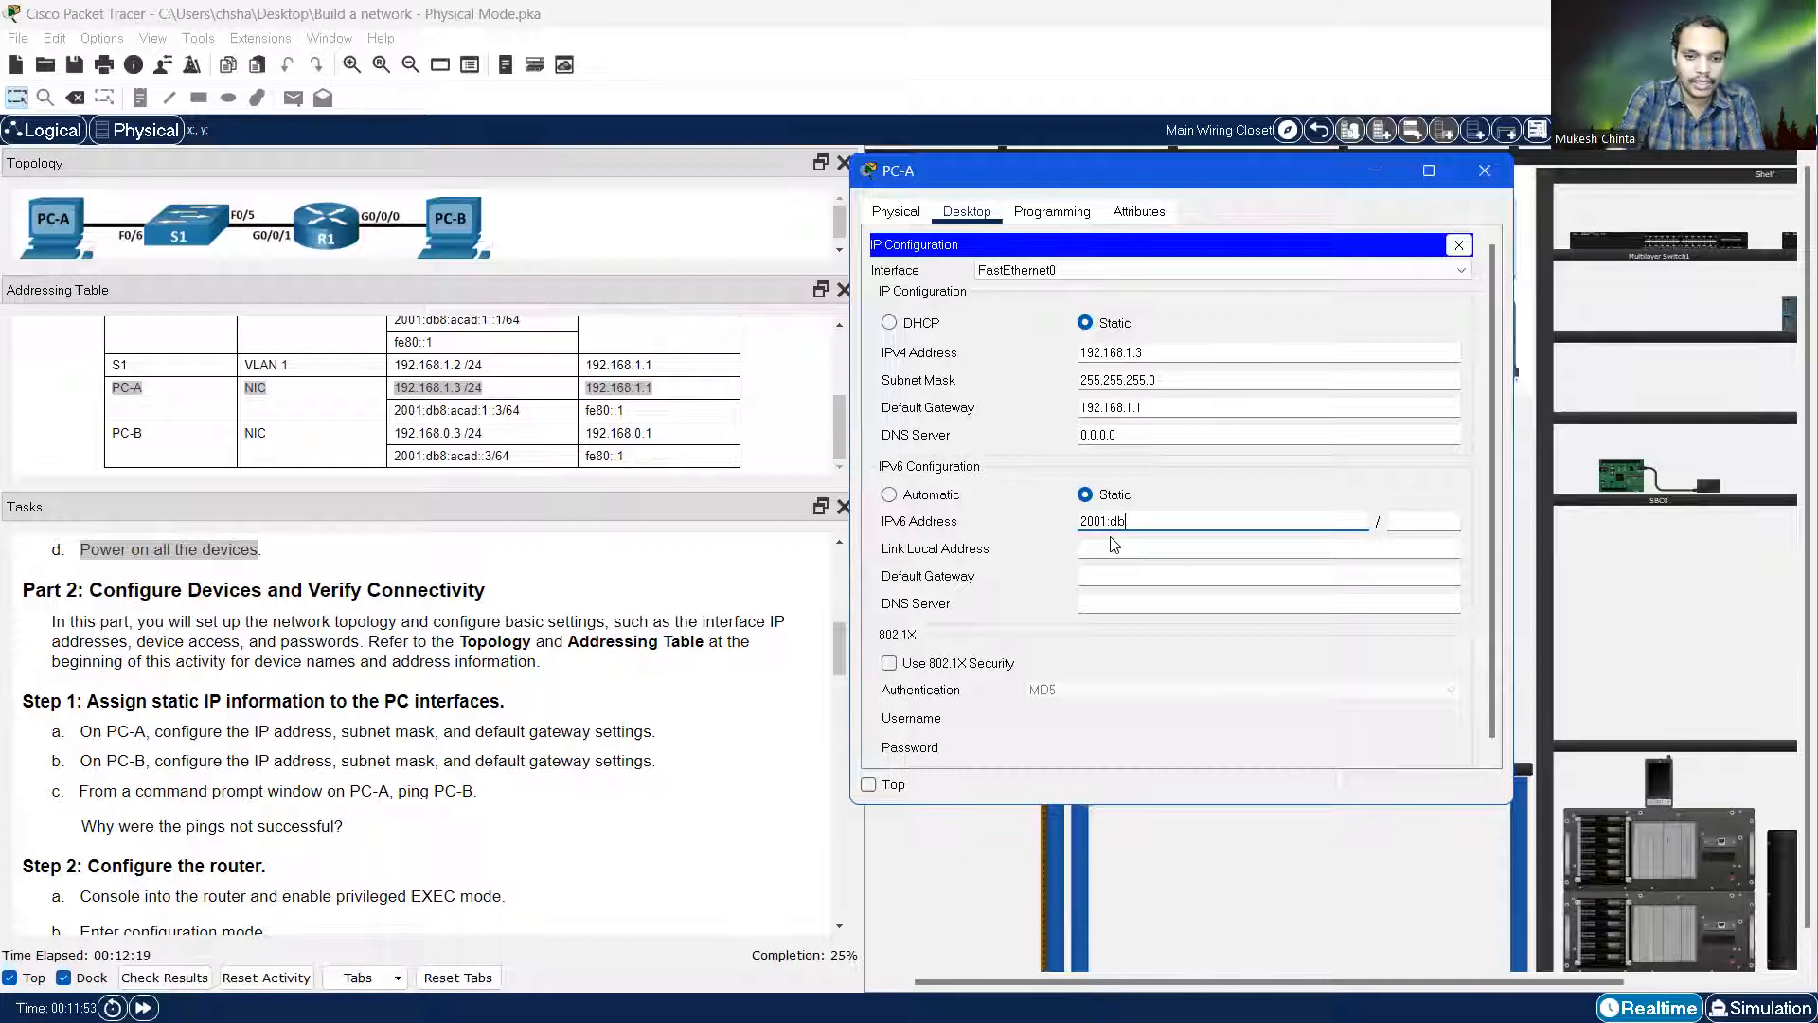
pyautogui.write('8:acad:1')
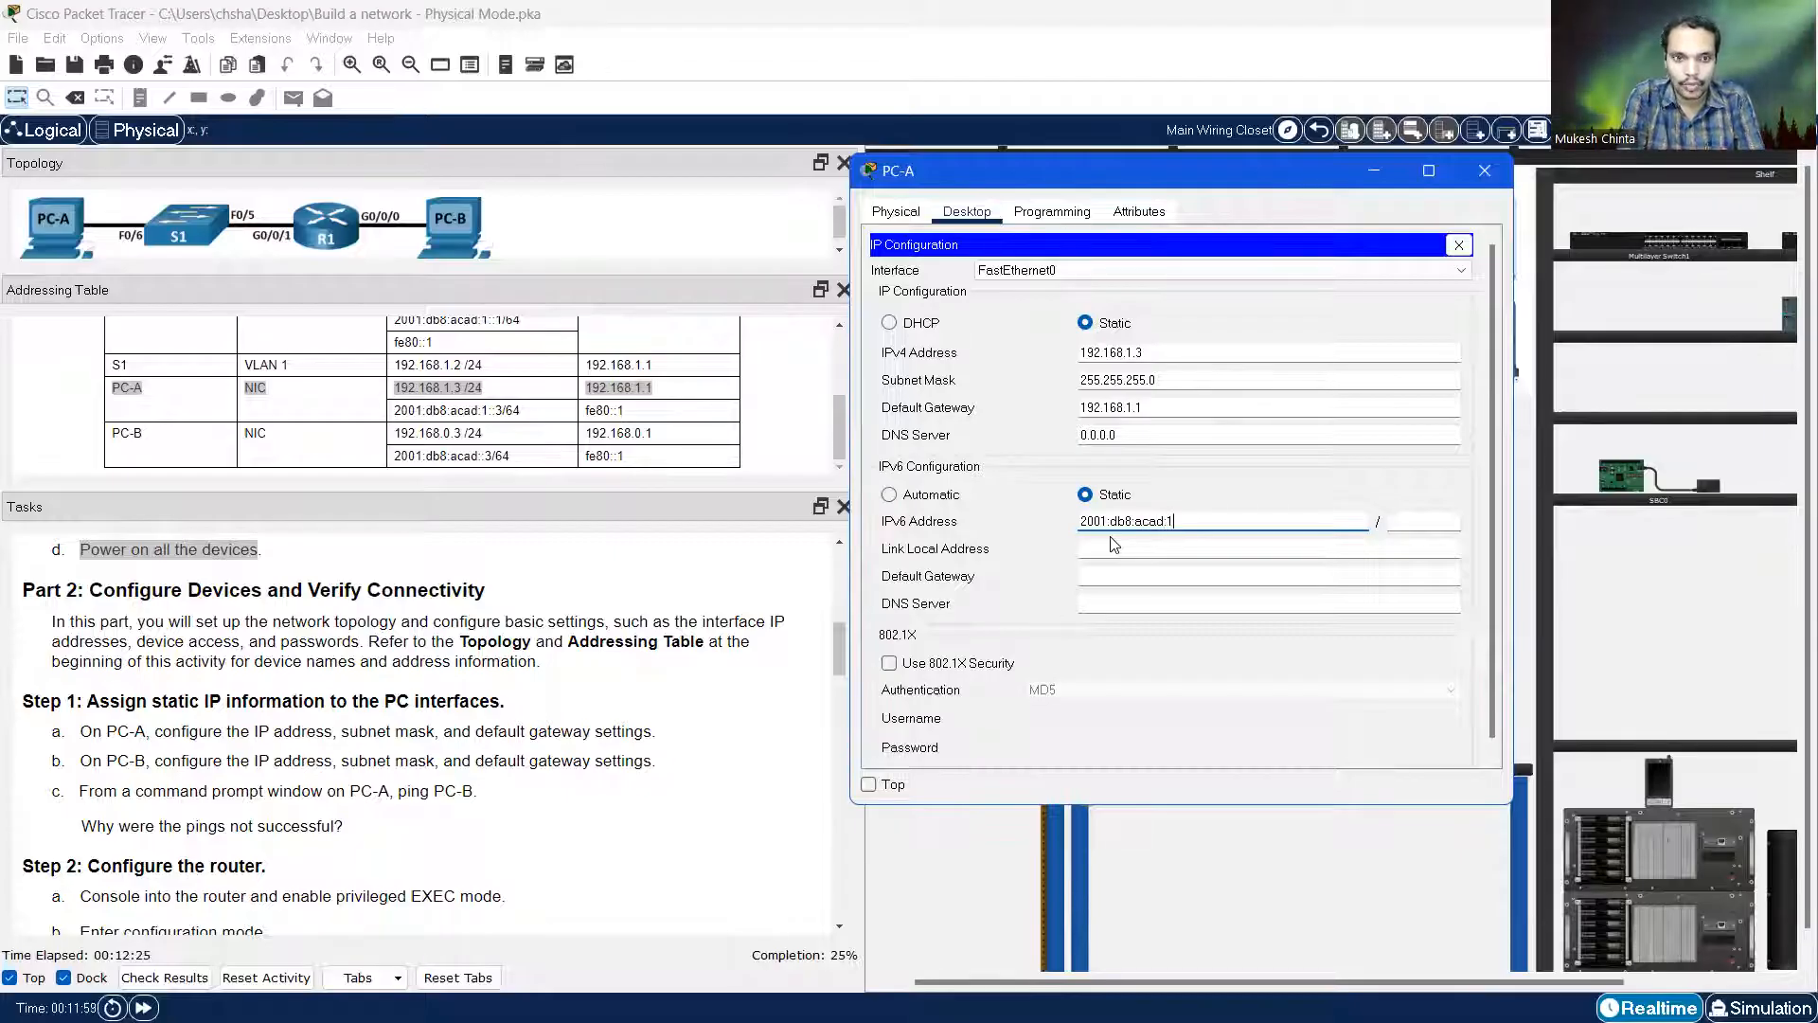
pyautogui.write('::3')
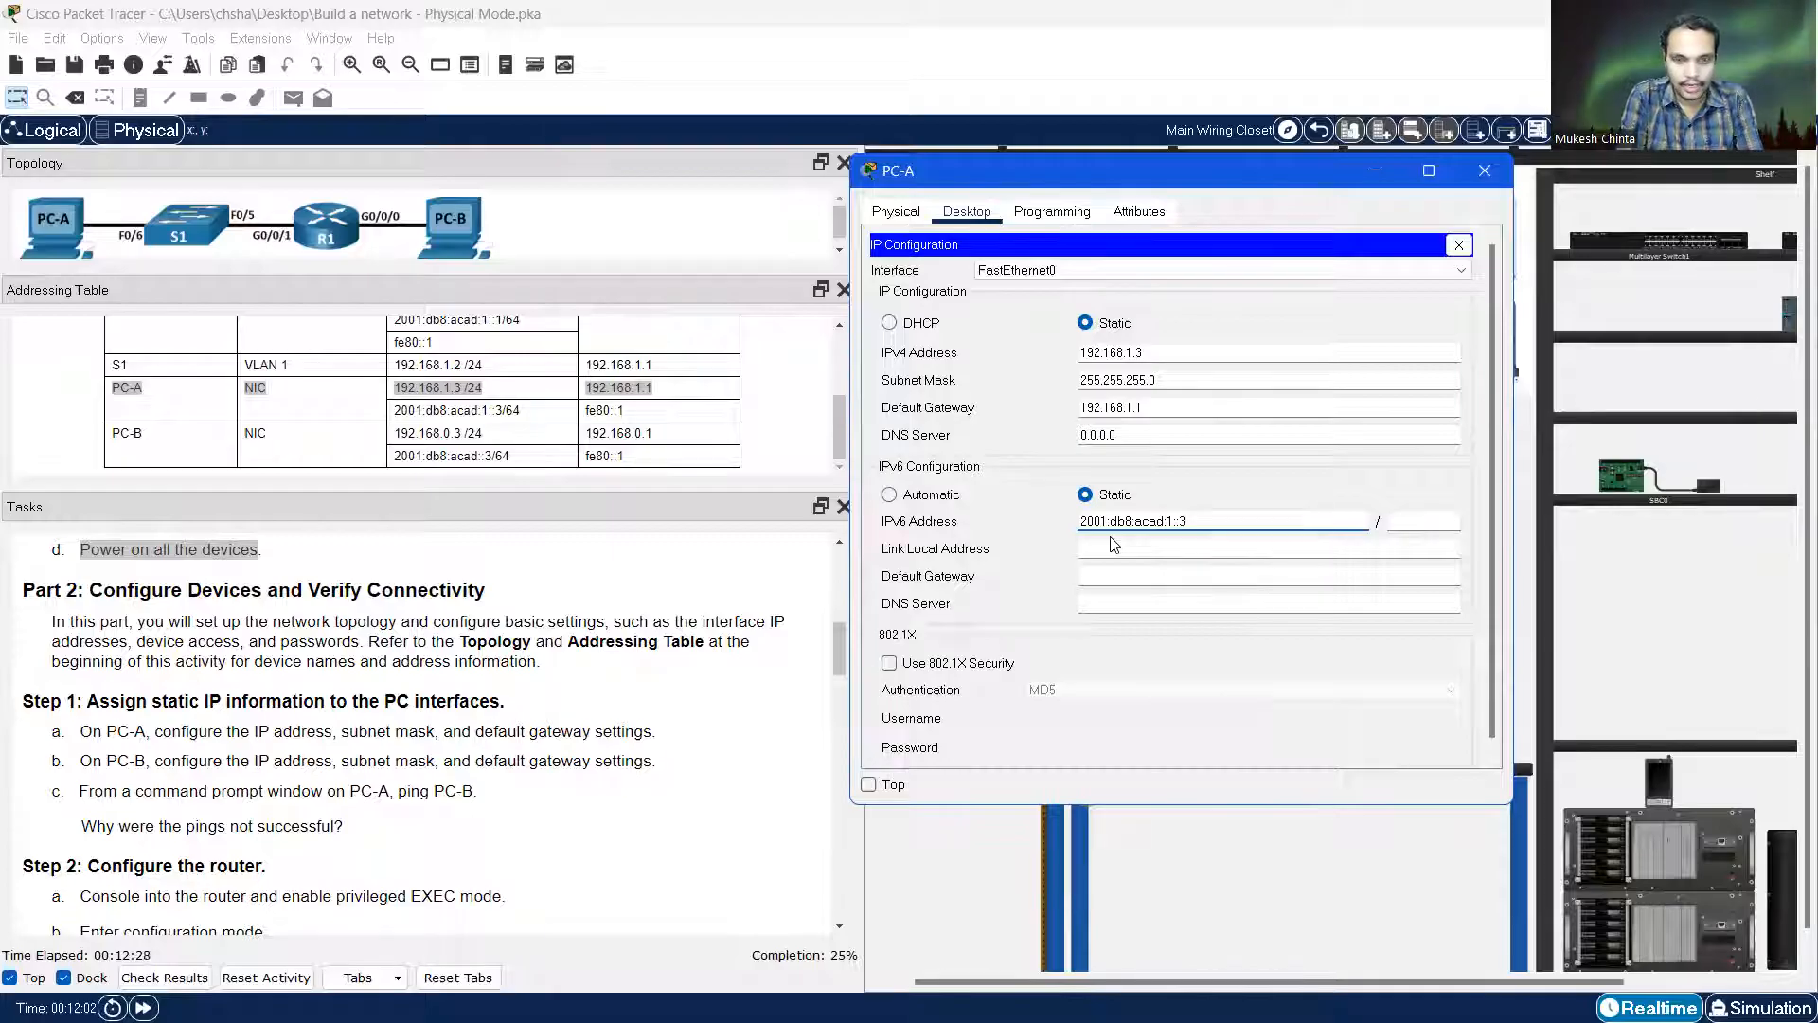
pyautogui.press('Tab')
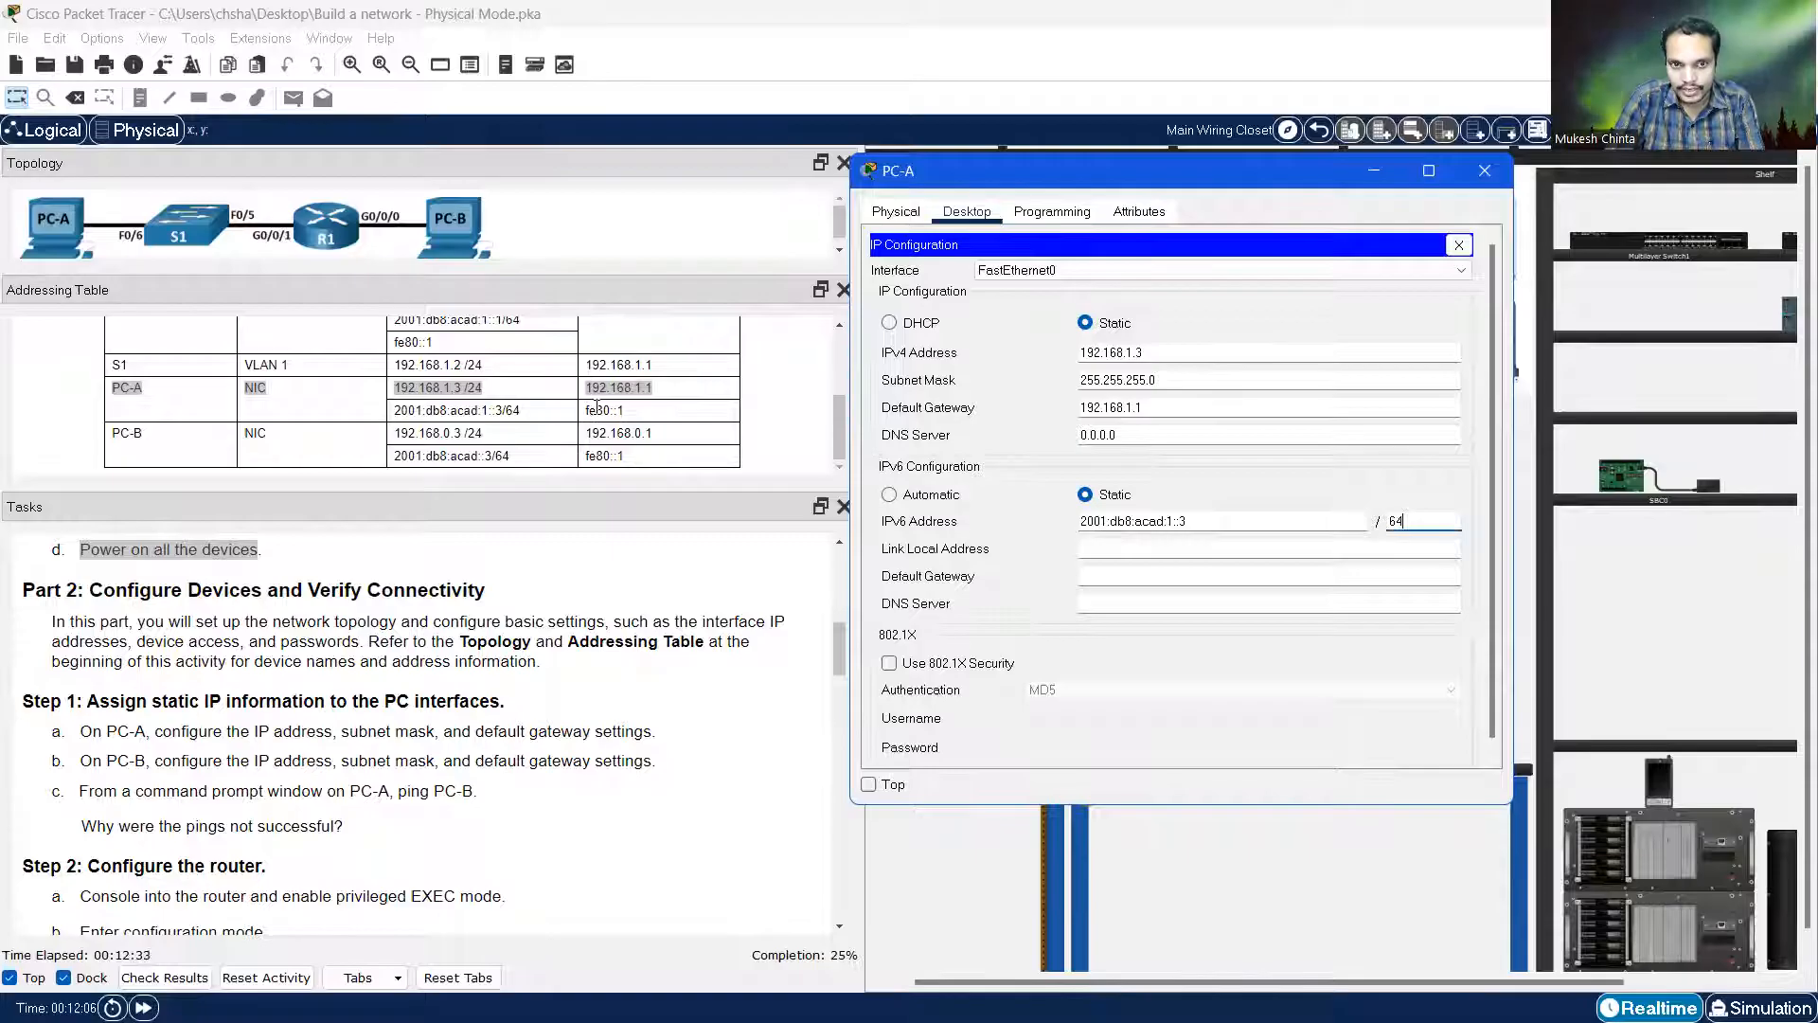
pyautogui.click(1087, 576)
pyautogui.write('fe')
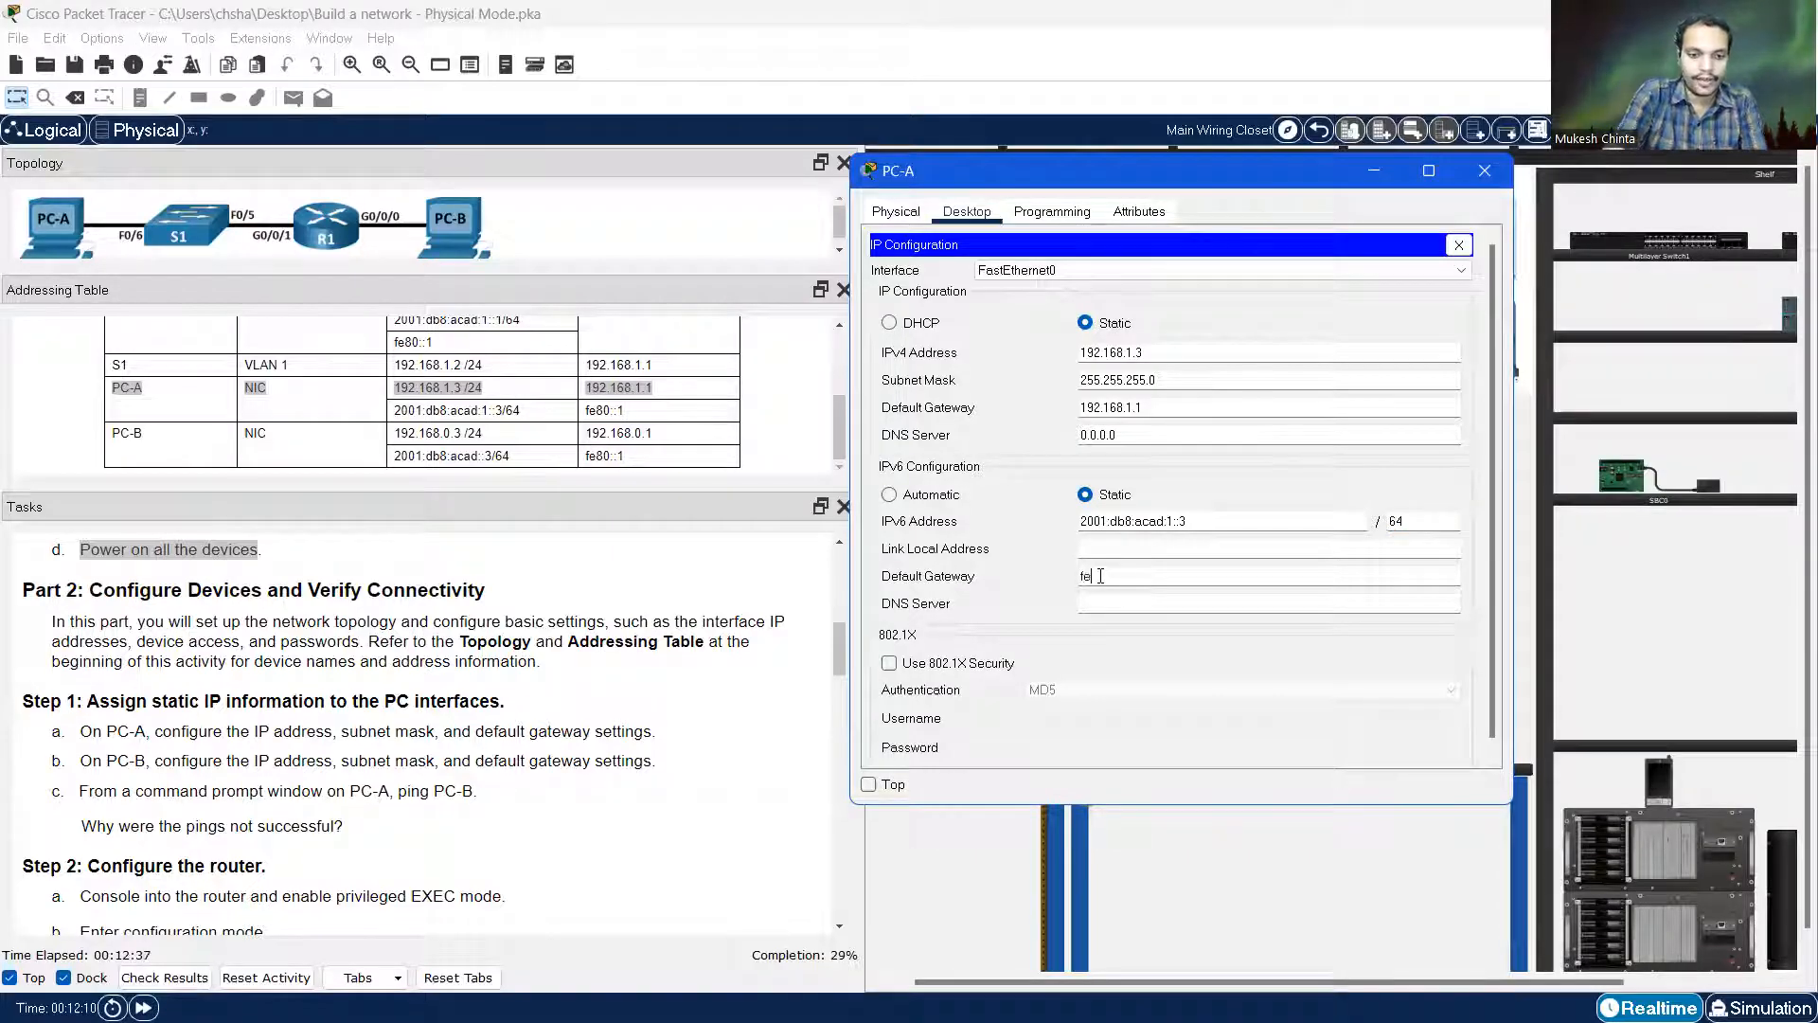
pyautogui.write('80::')
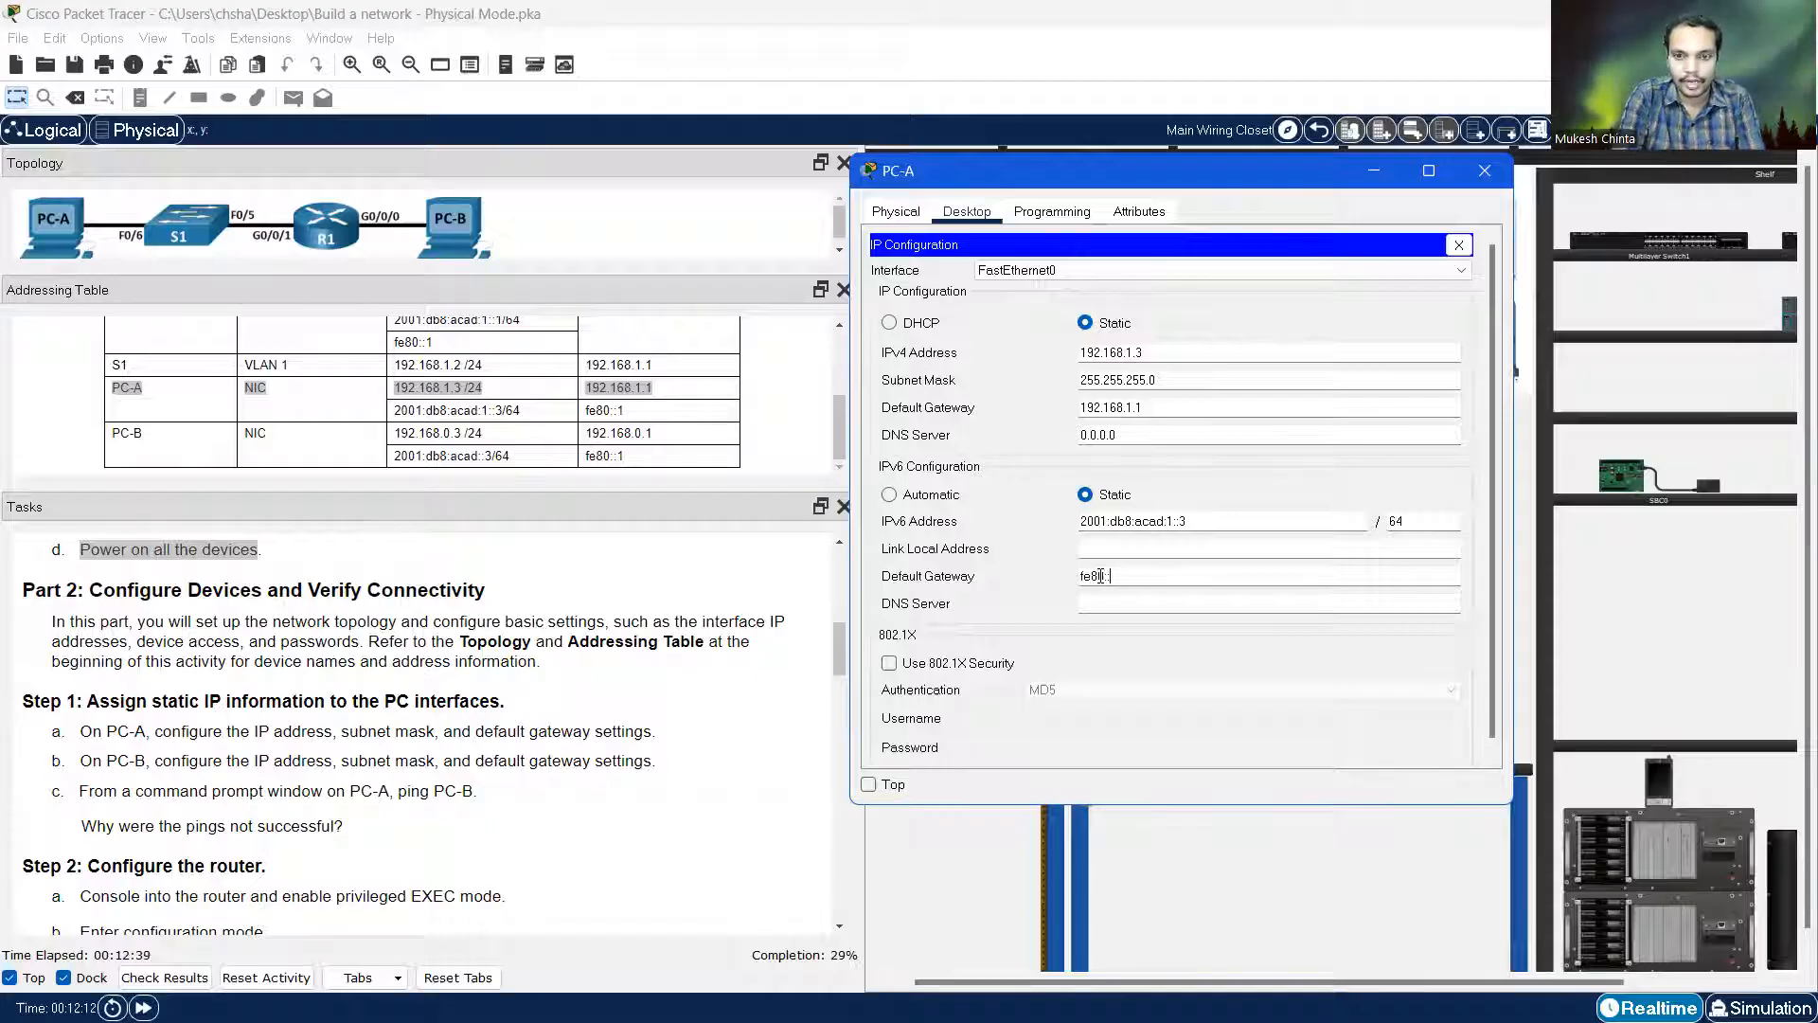
pyautogui.write('1')
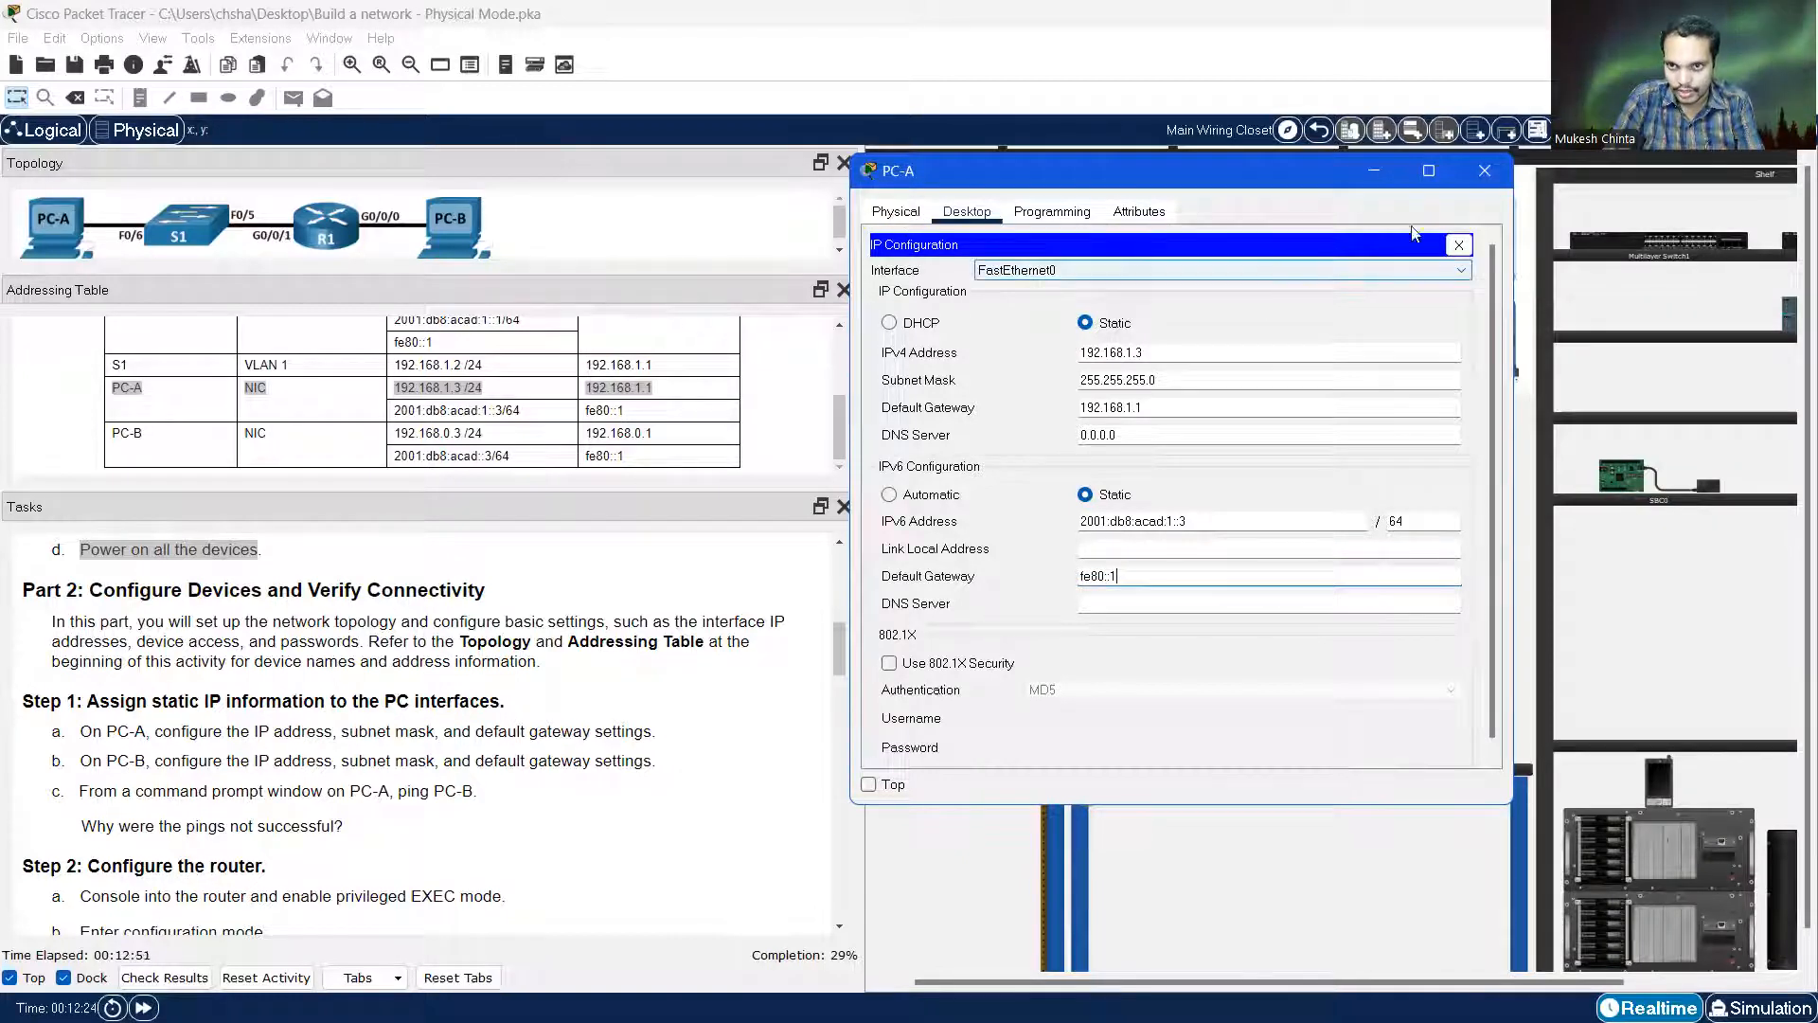
pyautogui.click(1458, 245)
pyautogui.click(1487, 172)
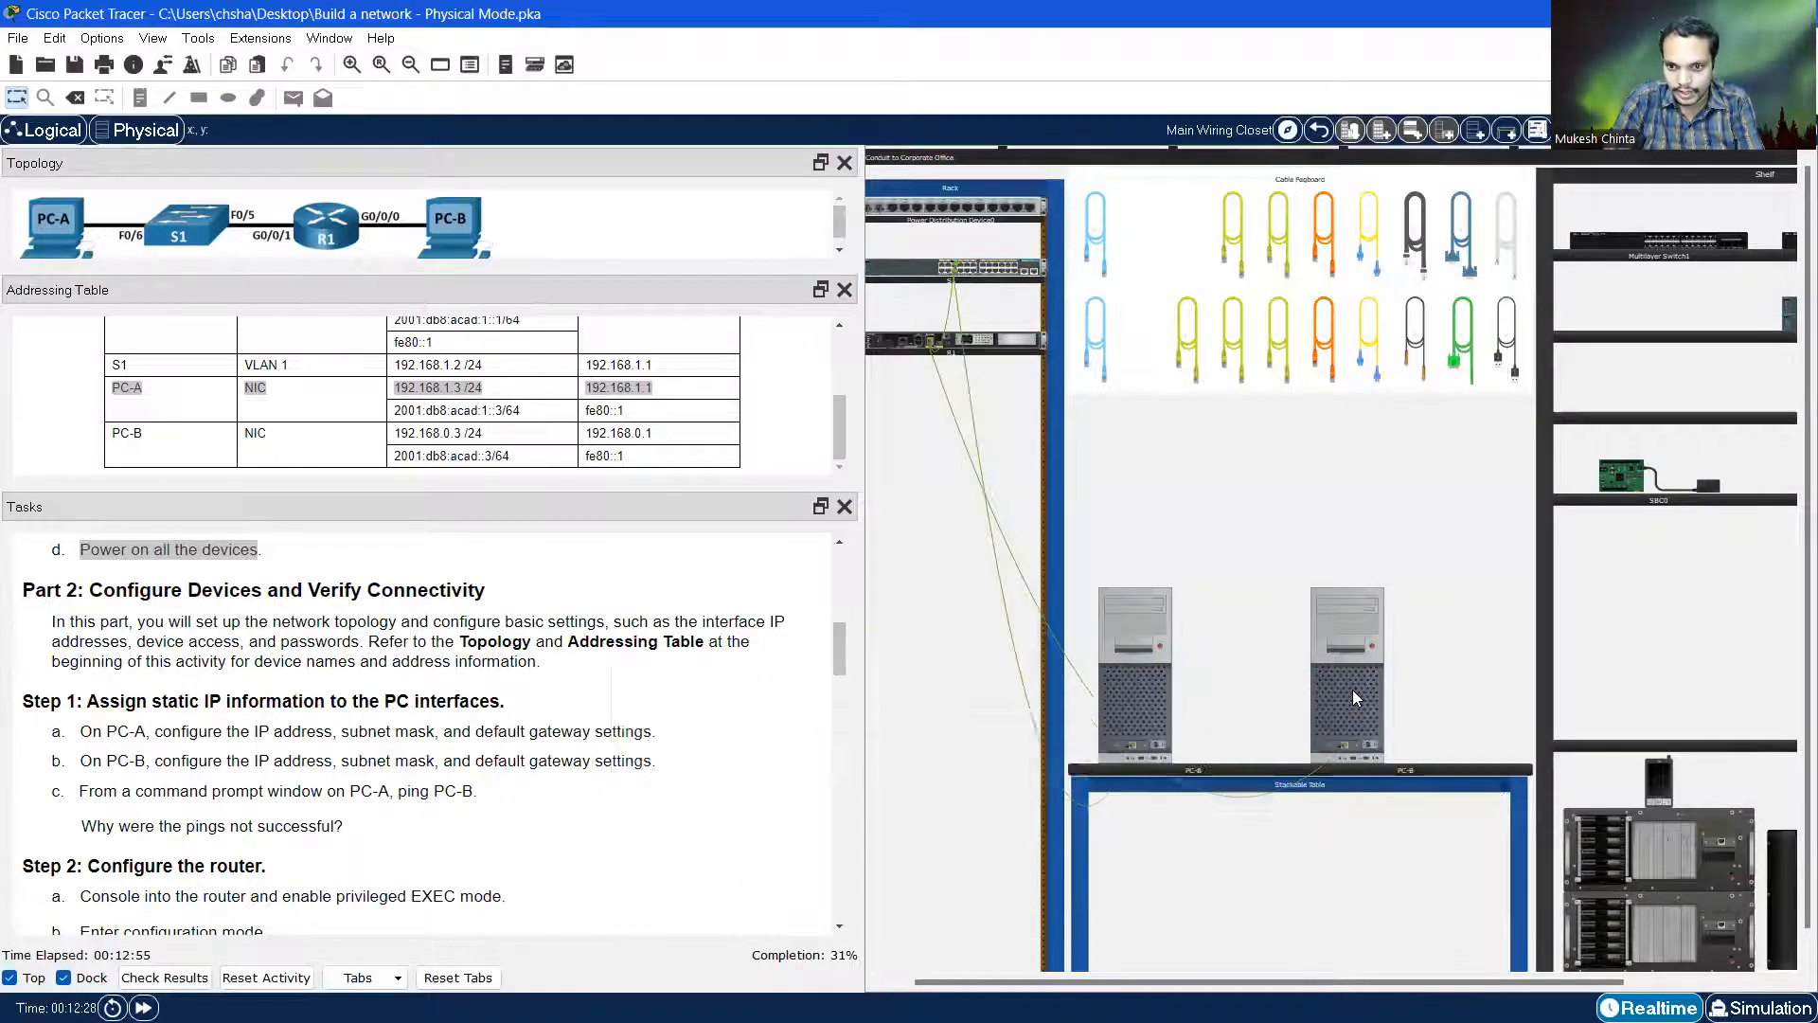
# Open PC-B's IP Configuration and highlight PC-B's row in the addressing table
pyautogui.click(1352, 692)
pyautogui.click(696, 230)
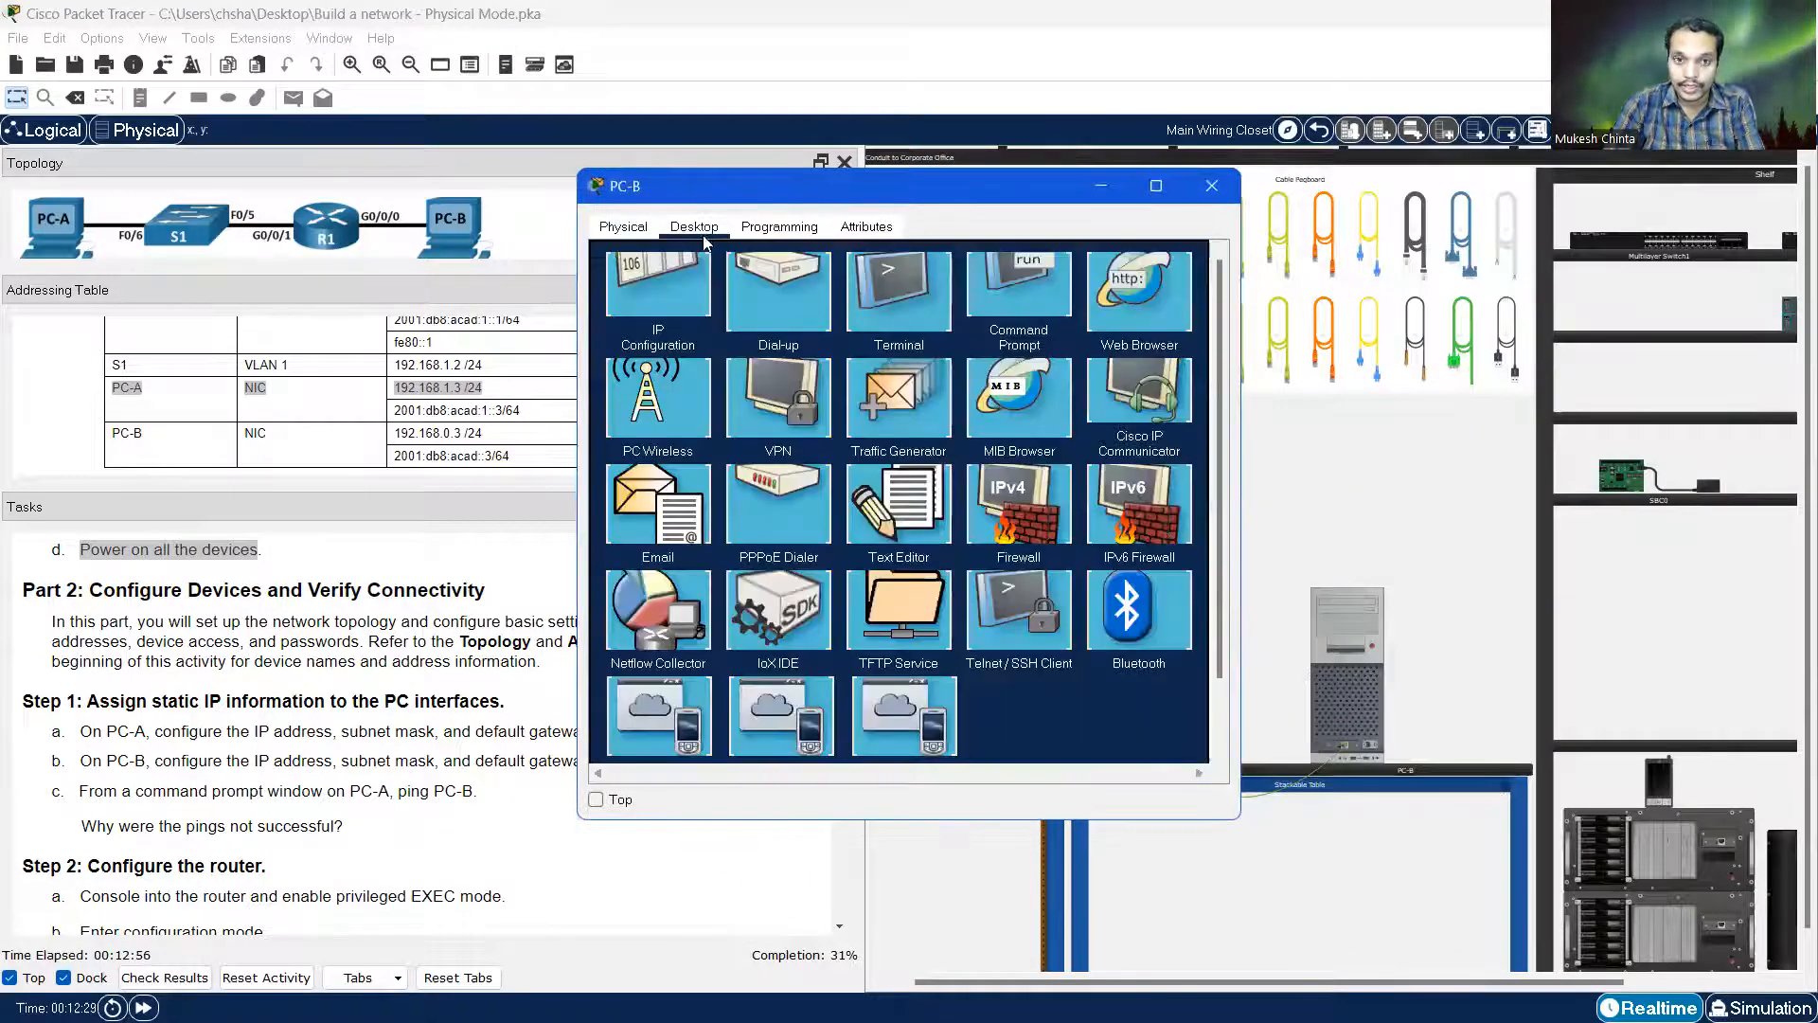
pyautogui.click(670, 297)
pyautogui.moveTo(663, 185); pyautogui.dragTo(848, 171)
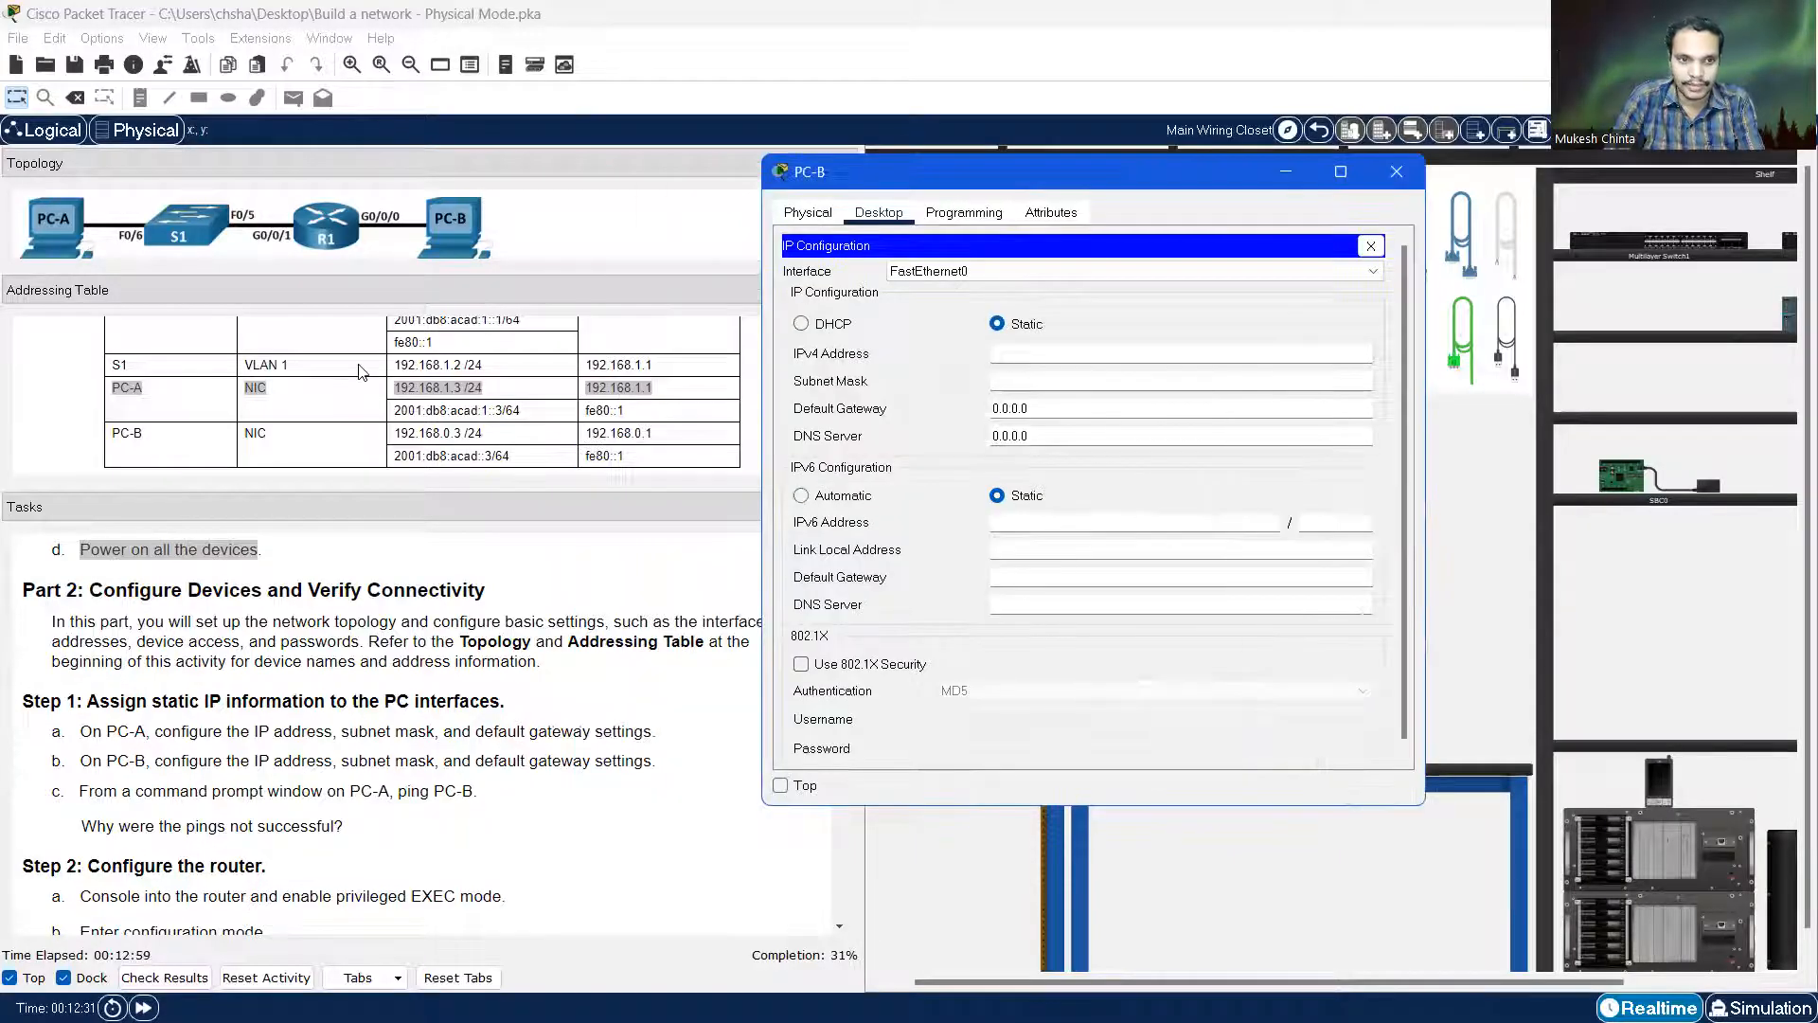
pyautogui.click(303, 437)
pyautogui.moveTo(110, 441); pyautogui.dragTo(663, 441)
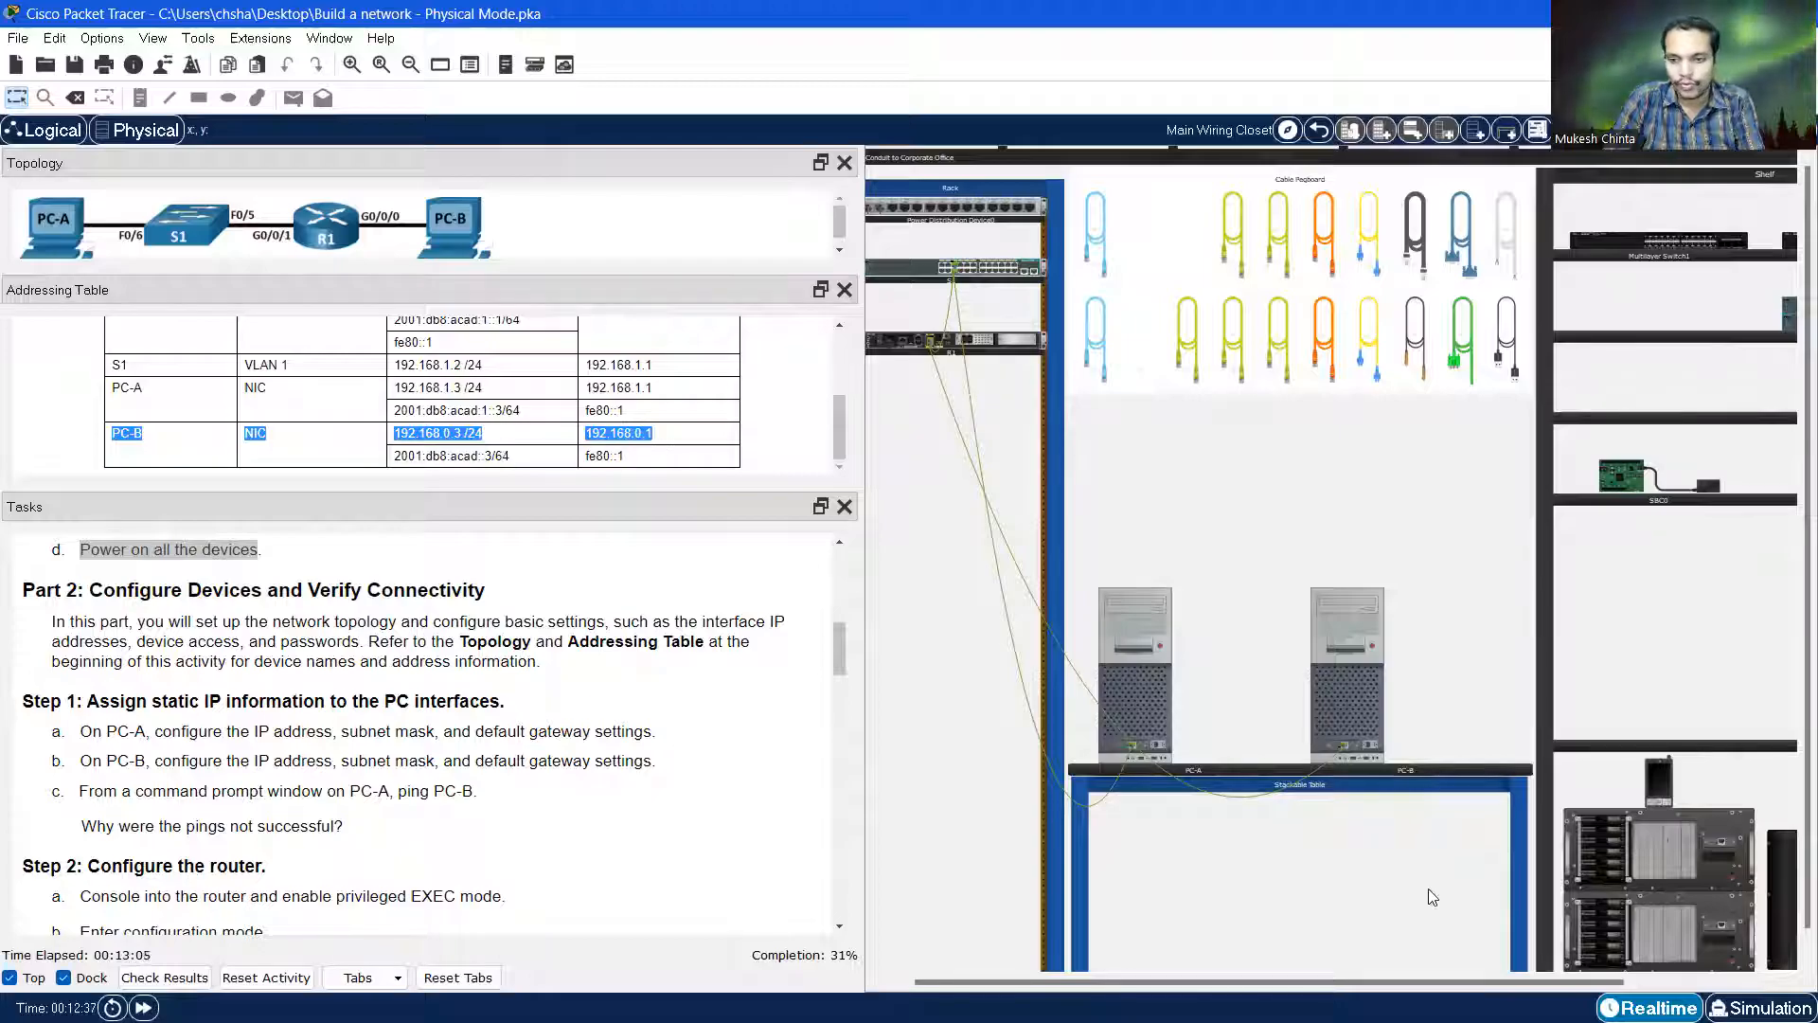
pyautogui.click(1352, 721)
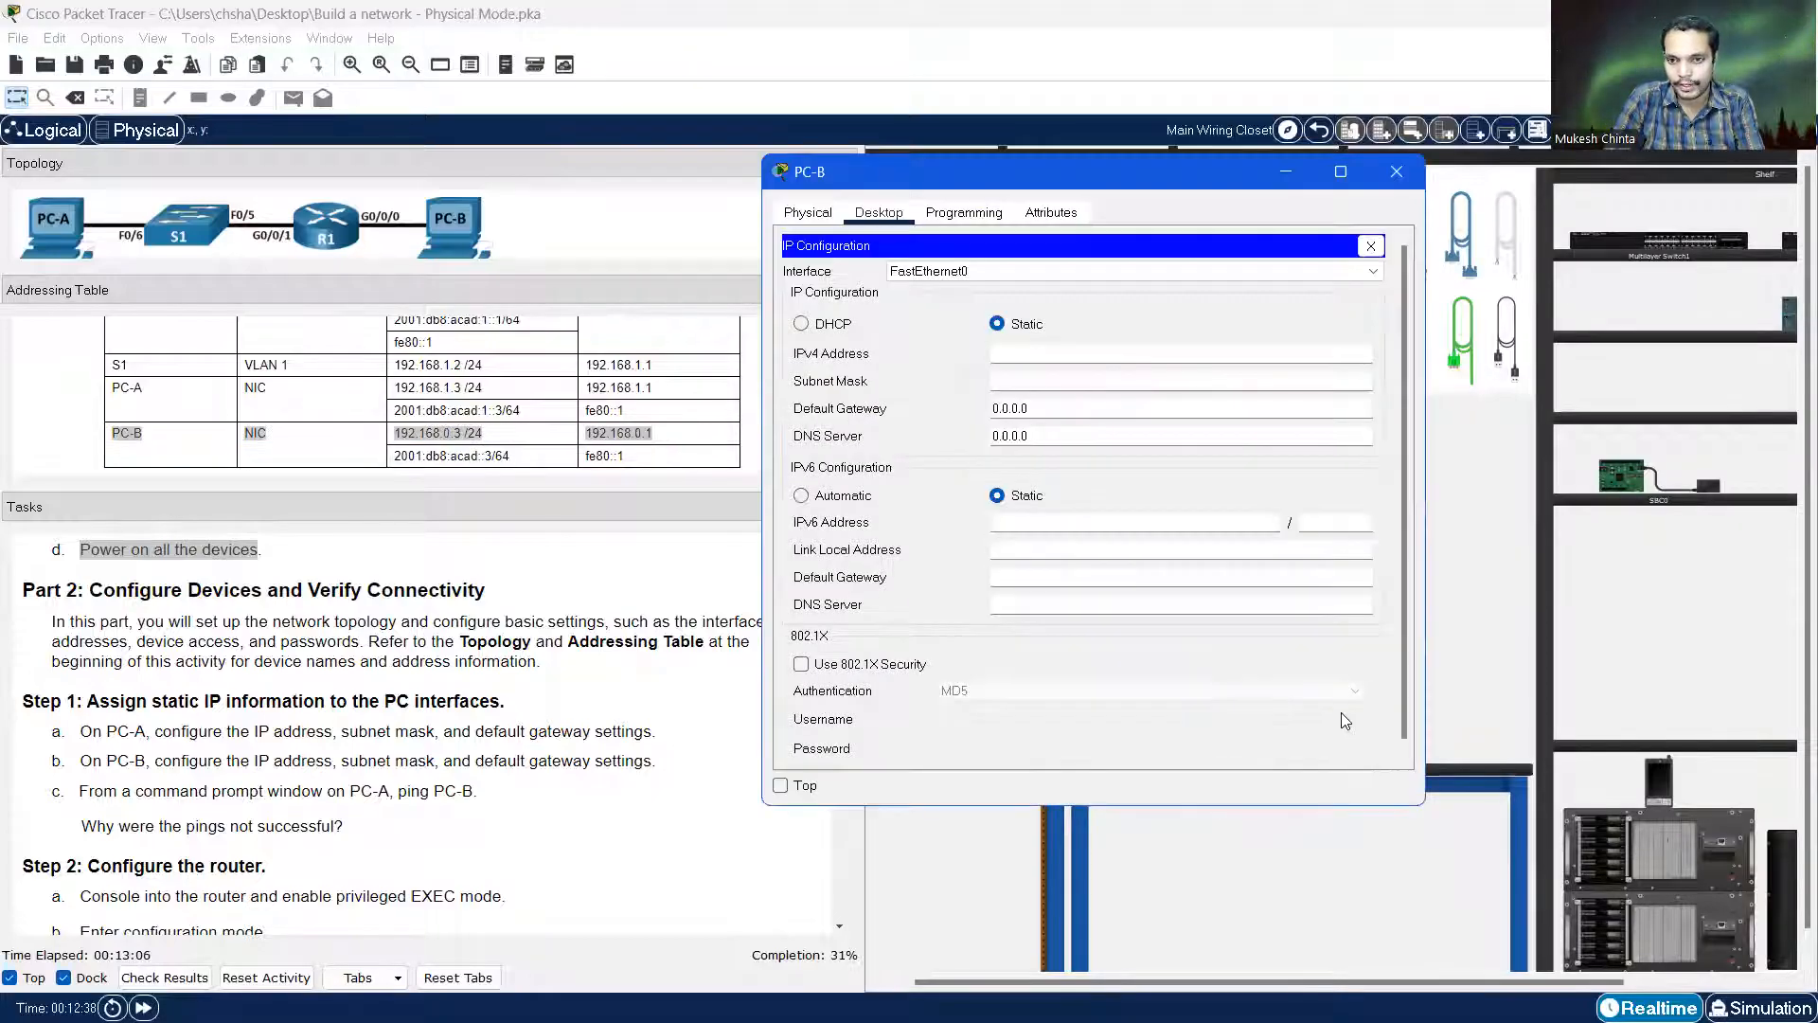
# Give PC-B static IPv4 192.168.0.3, mask 255.255.255.0 and gateway 192.168.0.1
pyautogui.click(1019, 356)
pyautogui.write('192.168.0.3')
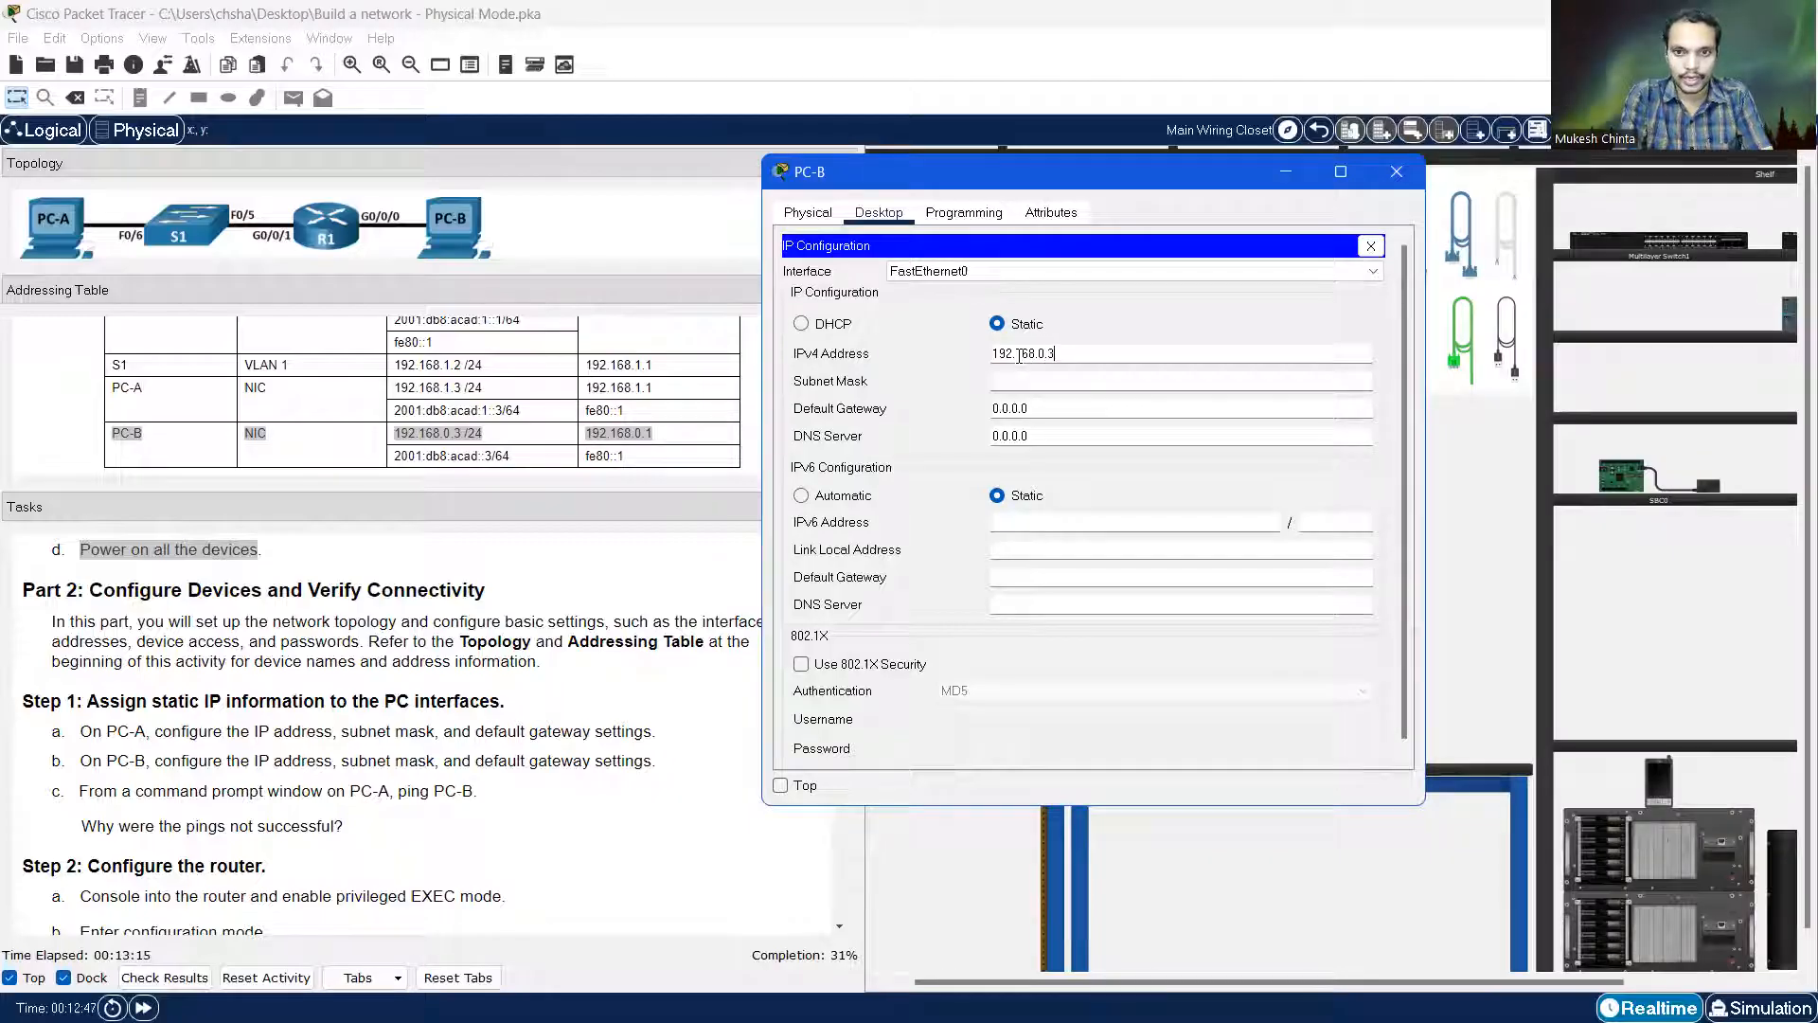
pyautogui.press('Tab')
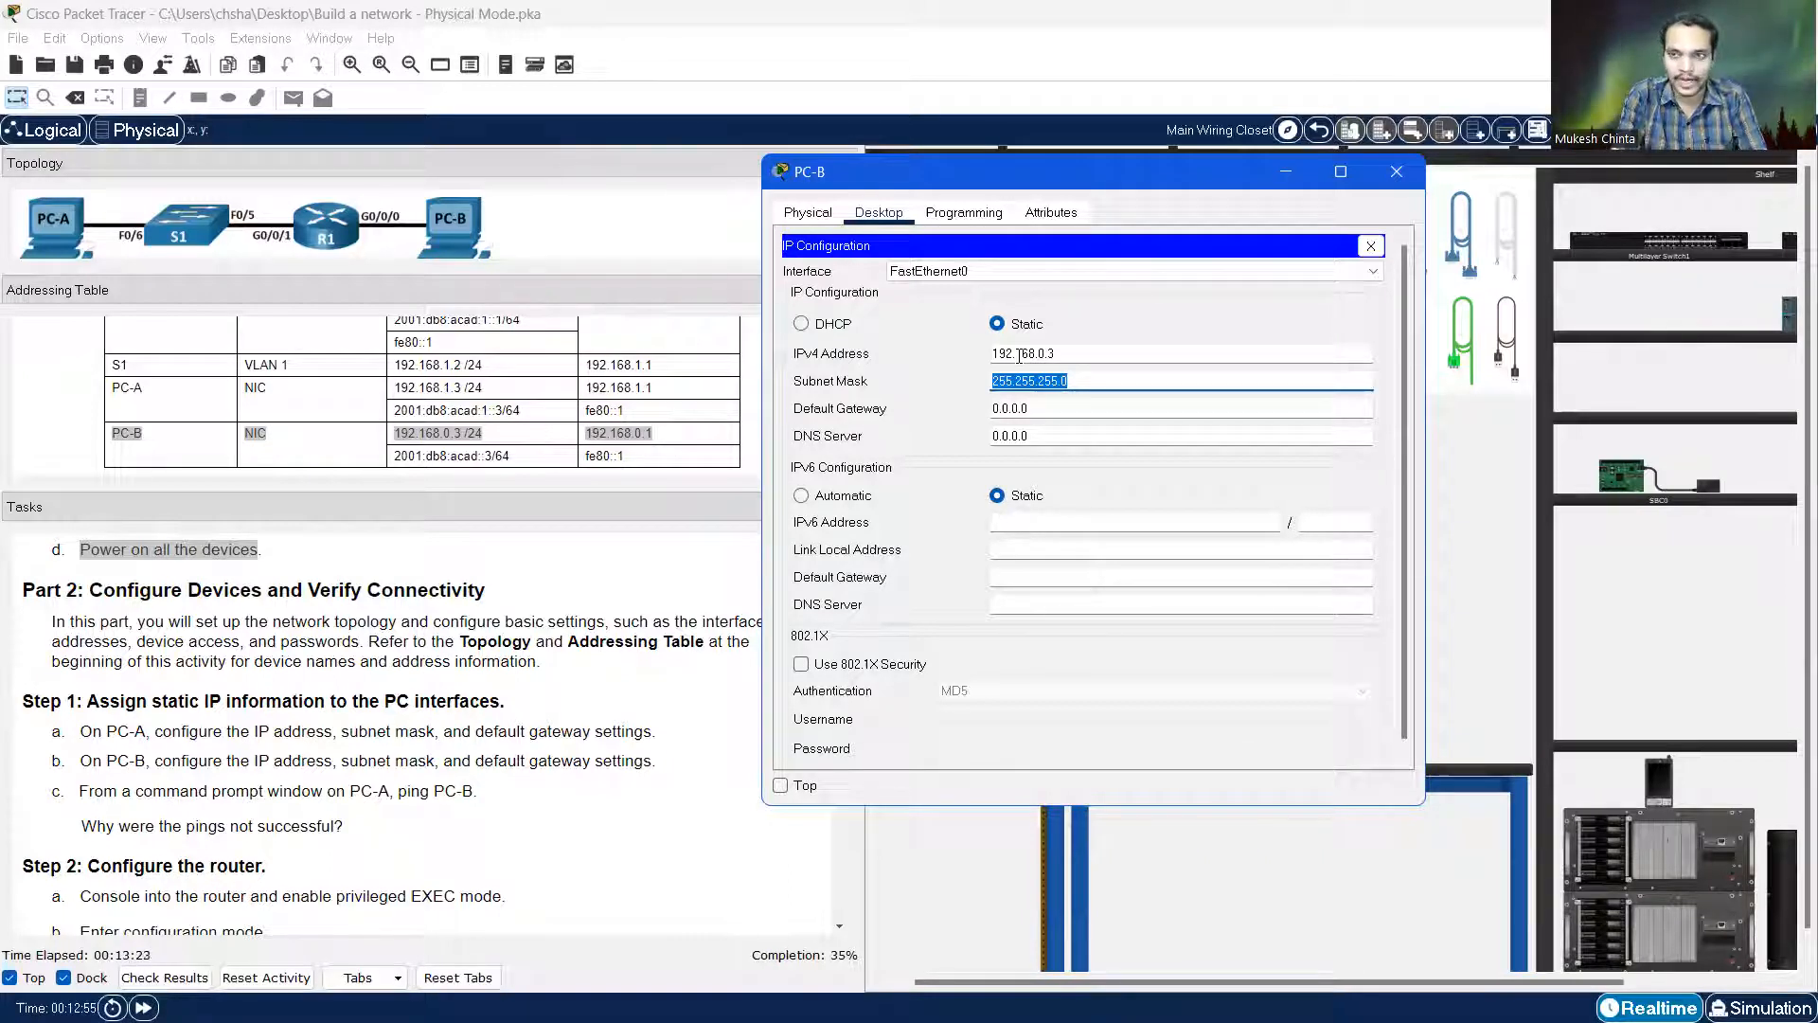
pyautogui.press('Tab')
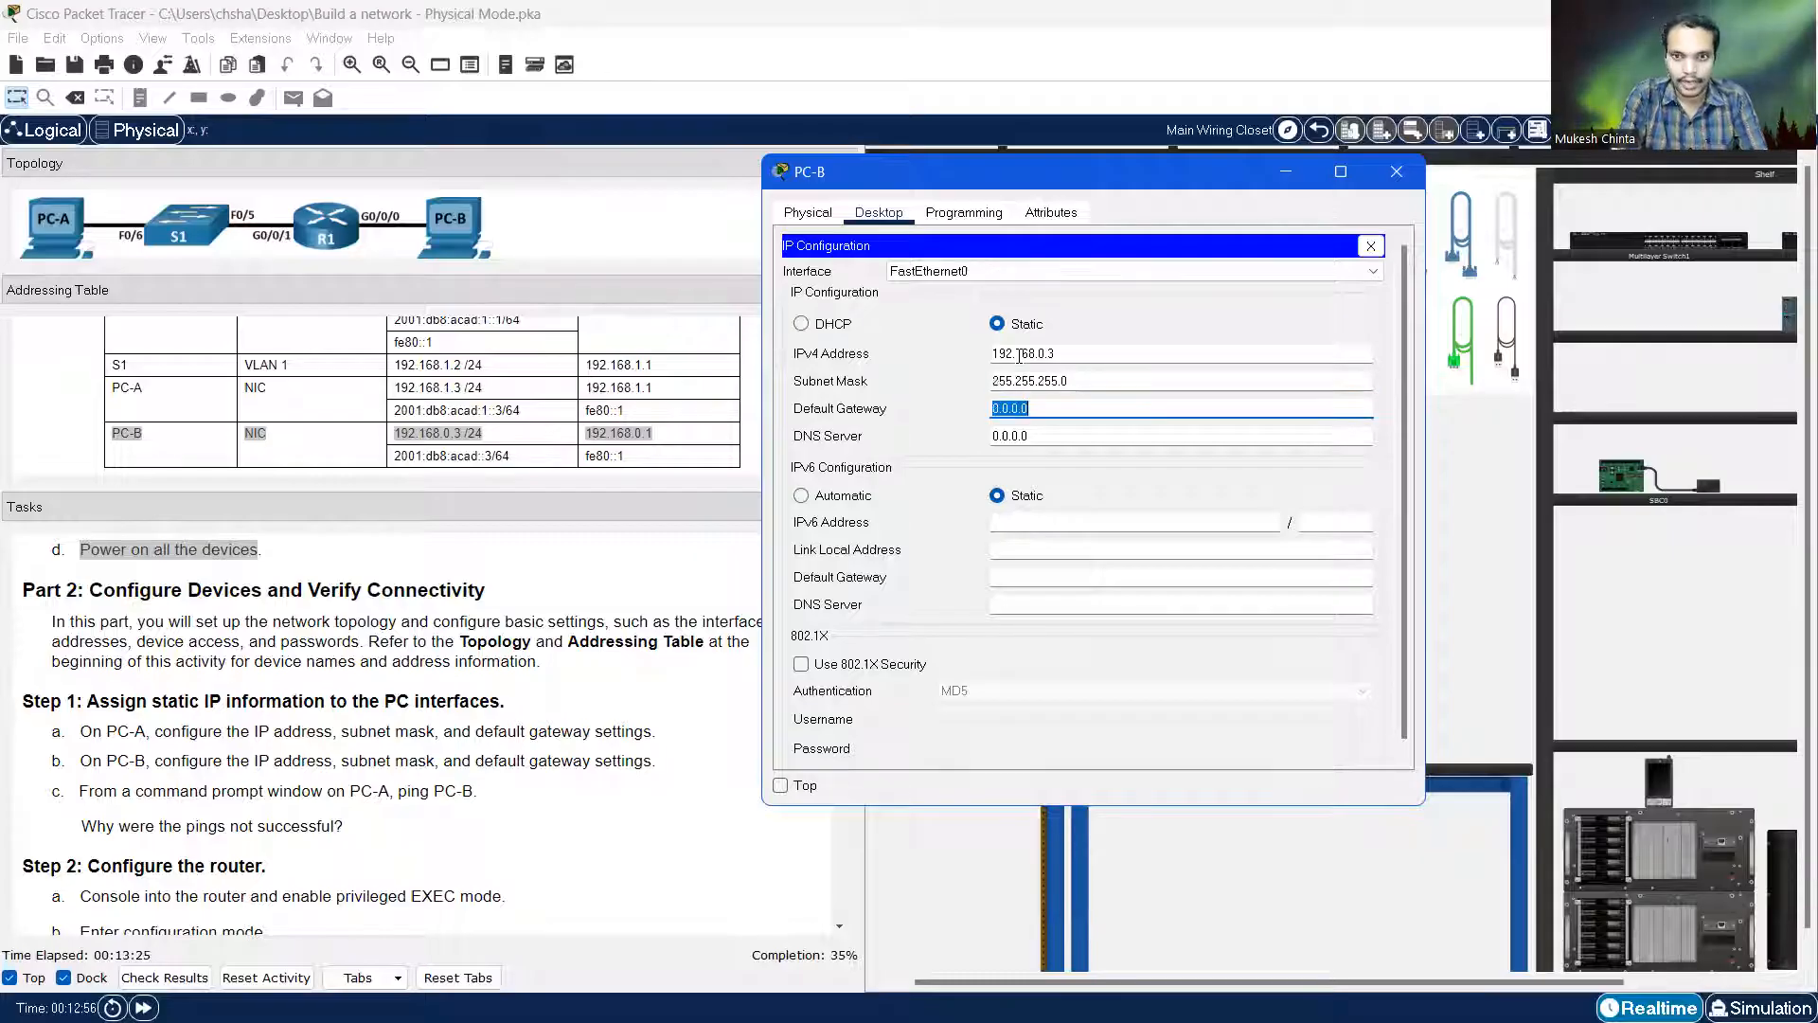
pyautogui.write('192')
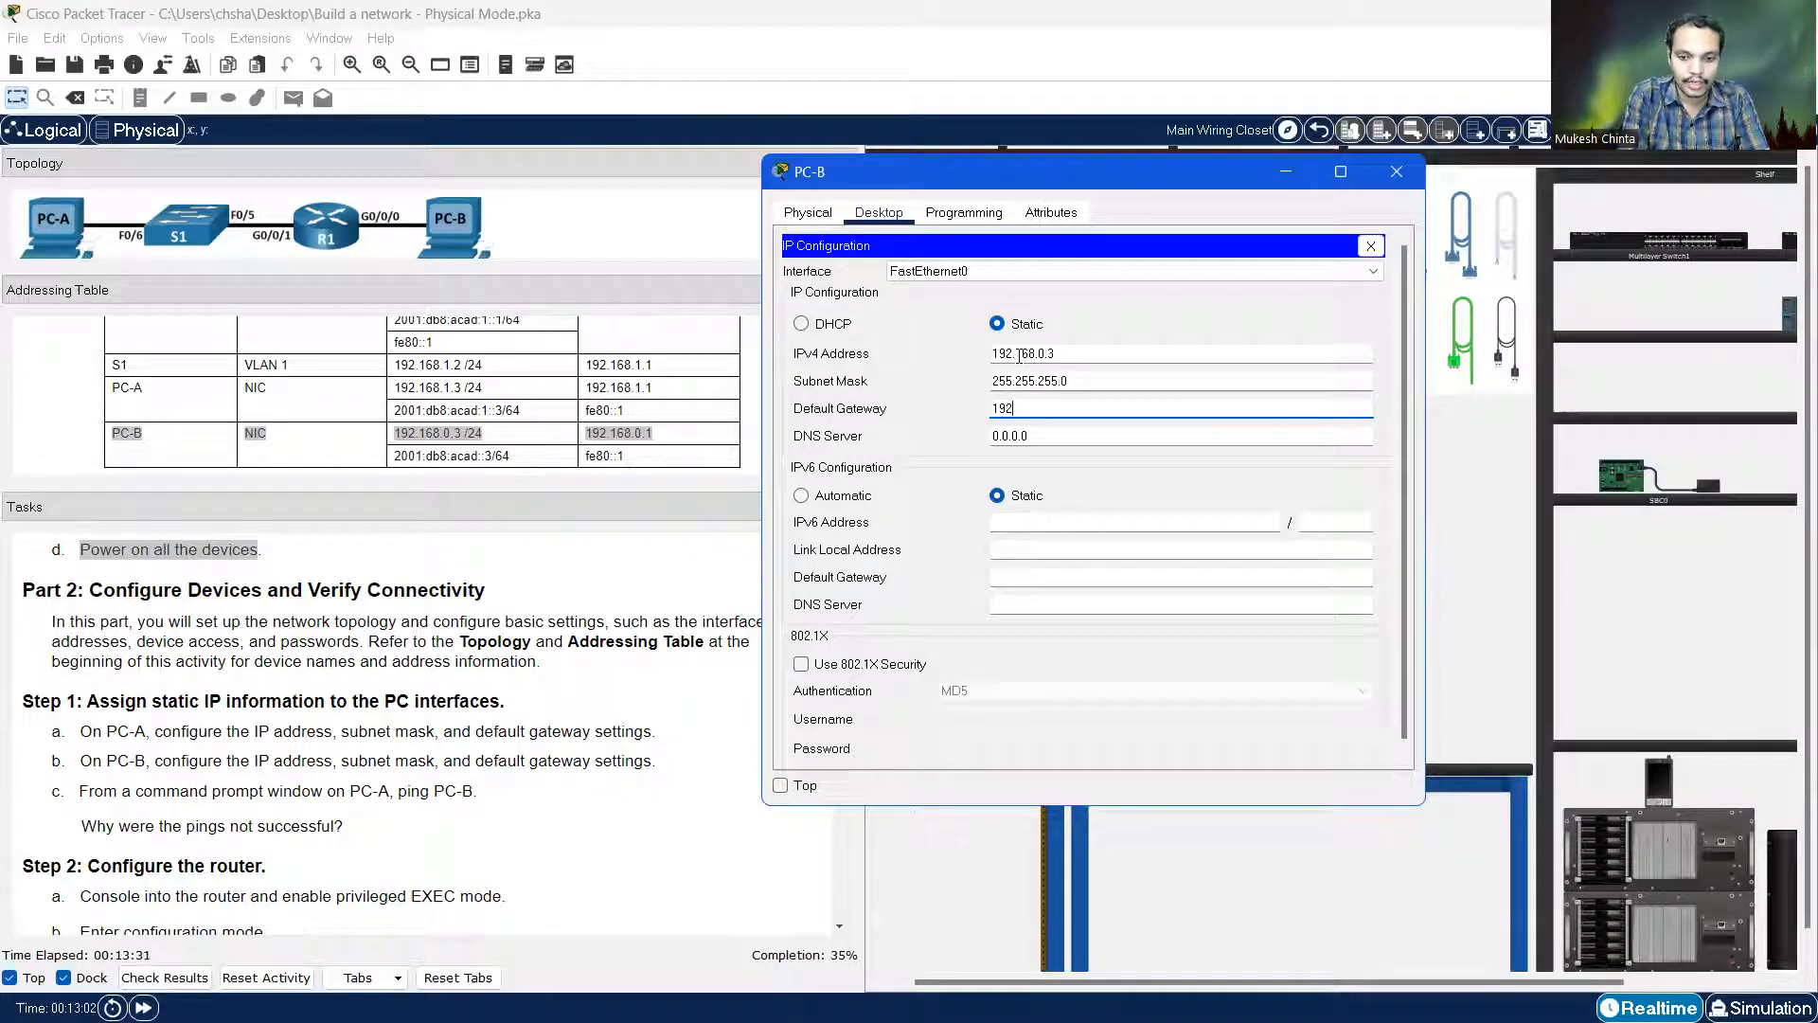
pyautogui.write('.16')
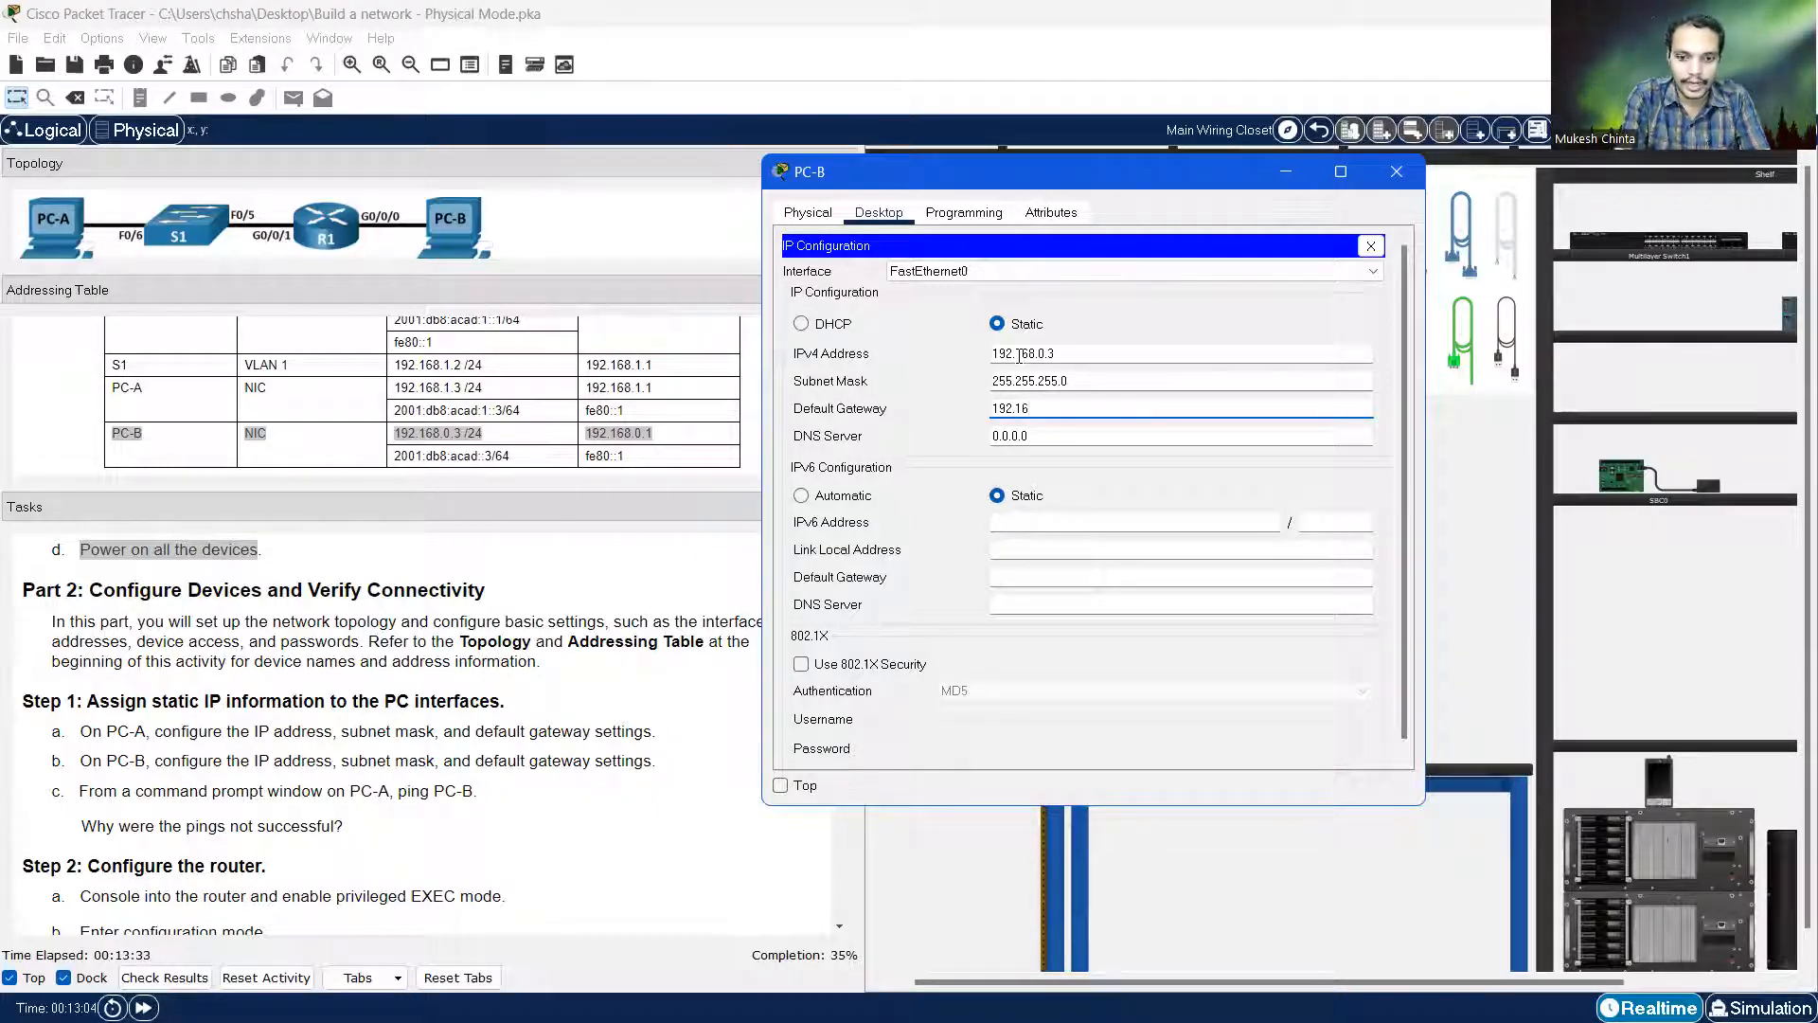
pyautogui.write('8.0.1')
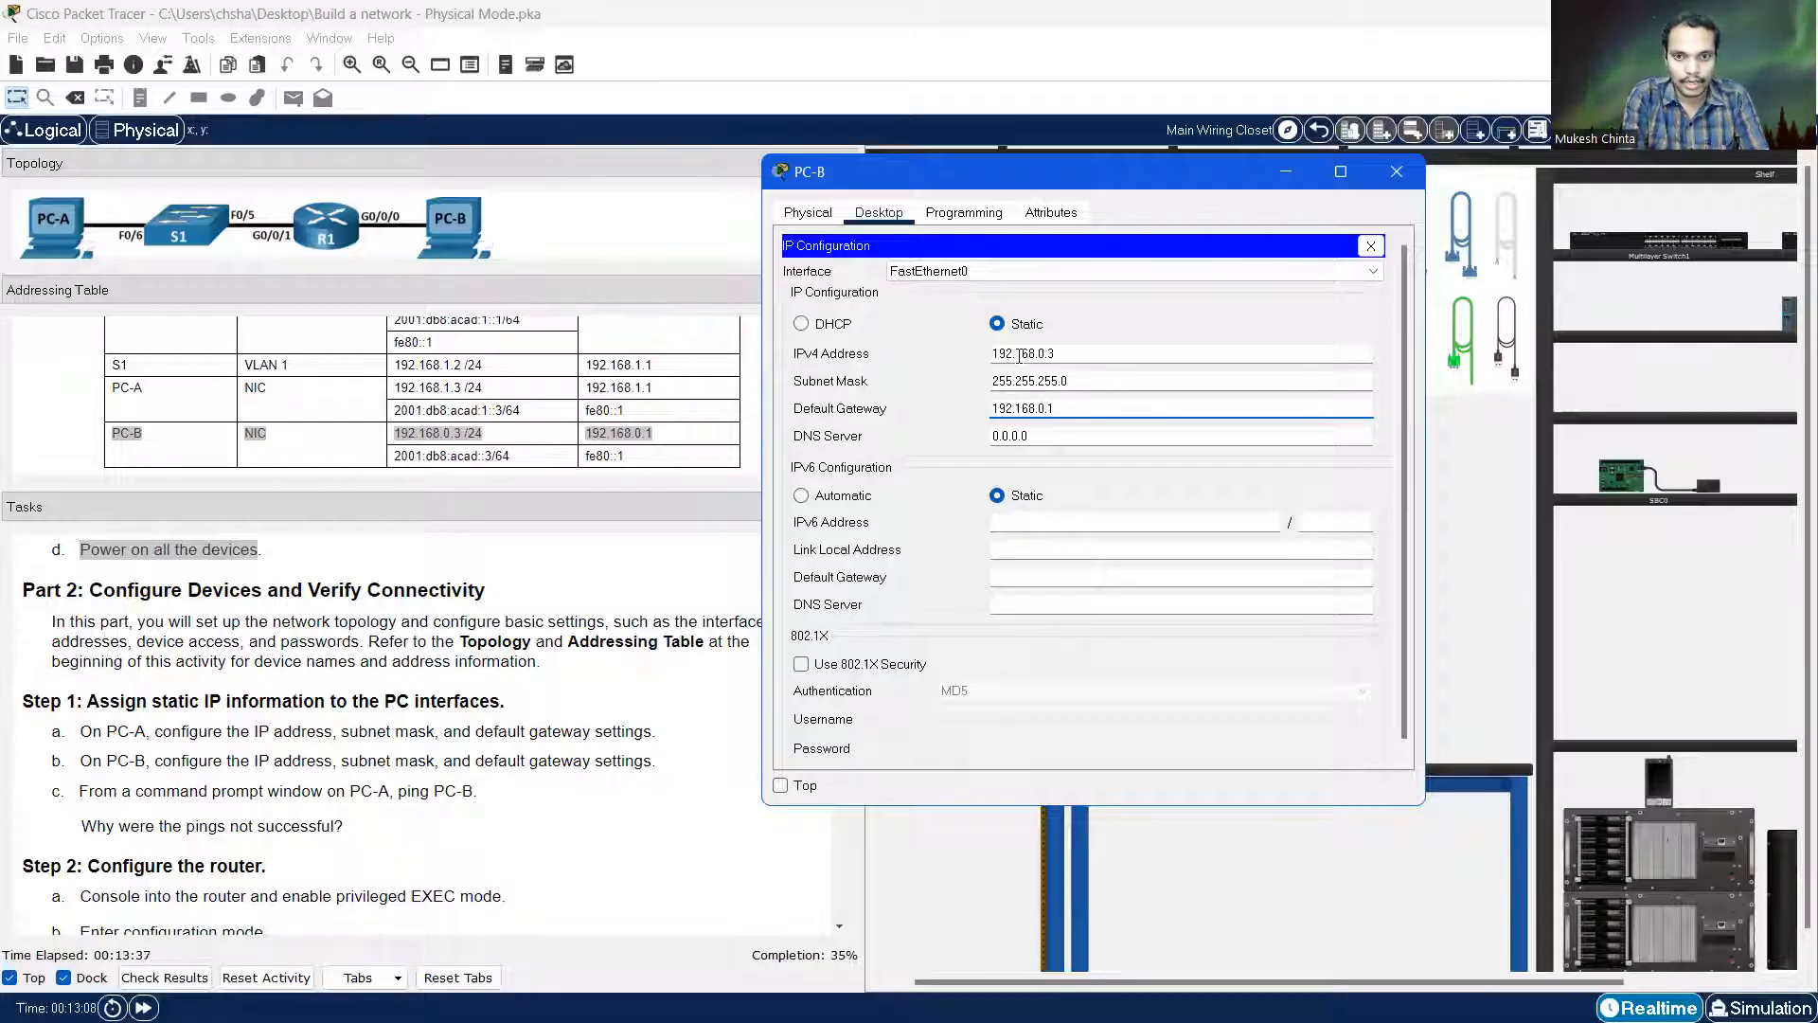
# Set PC-B's IPv6 to 2001:db8:acad::3/64 with gateway fe80::1 and close its window
pyautogui.click(1049, 518)
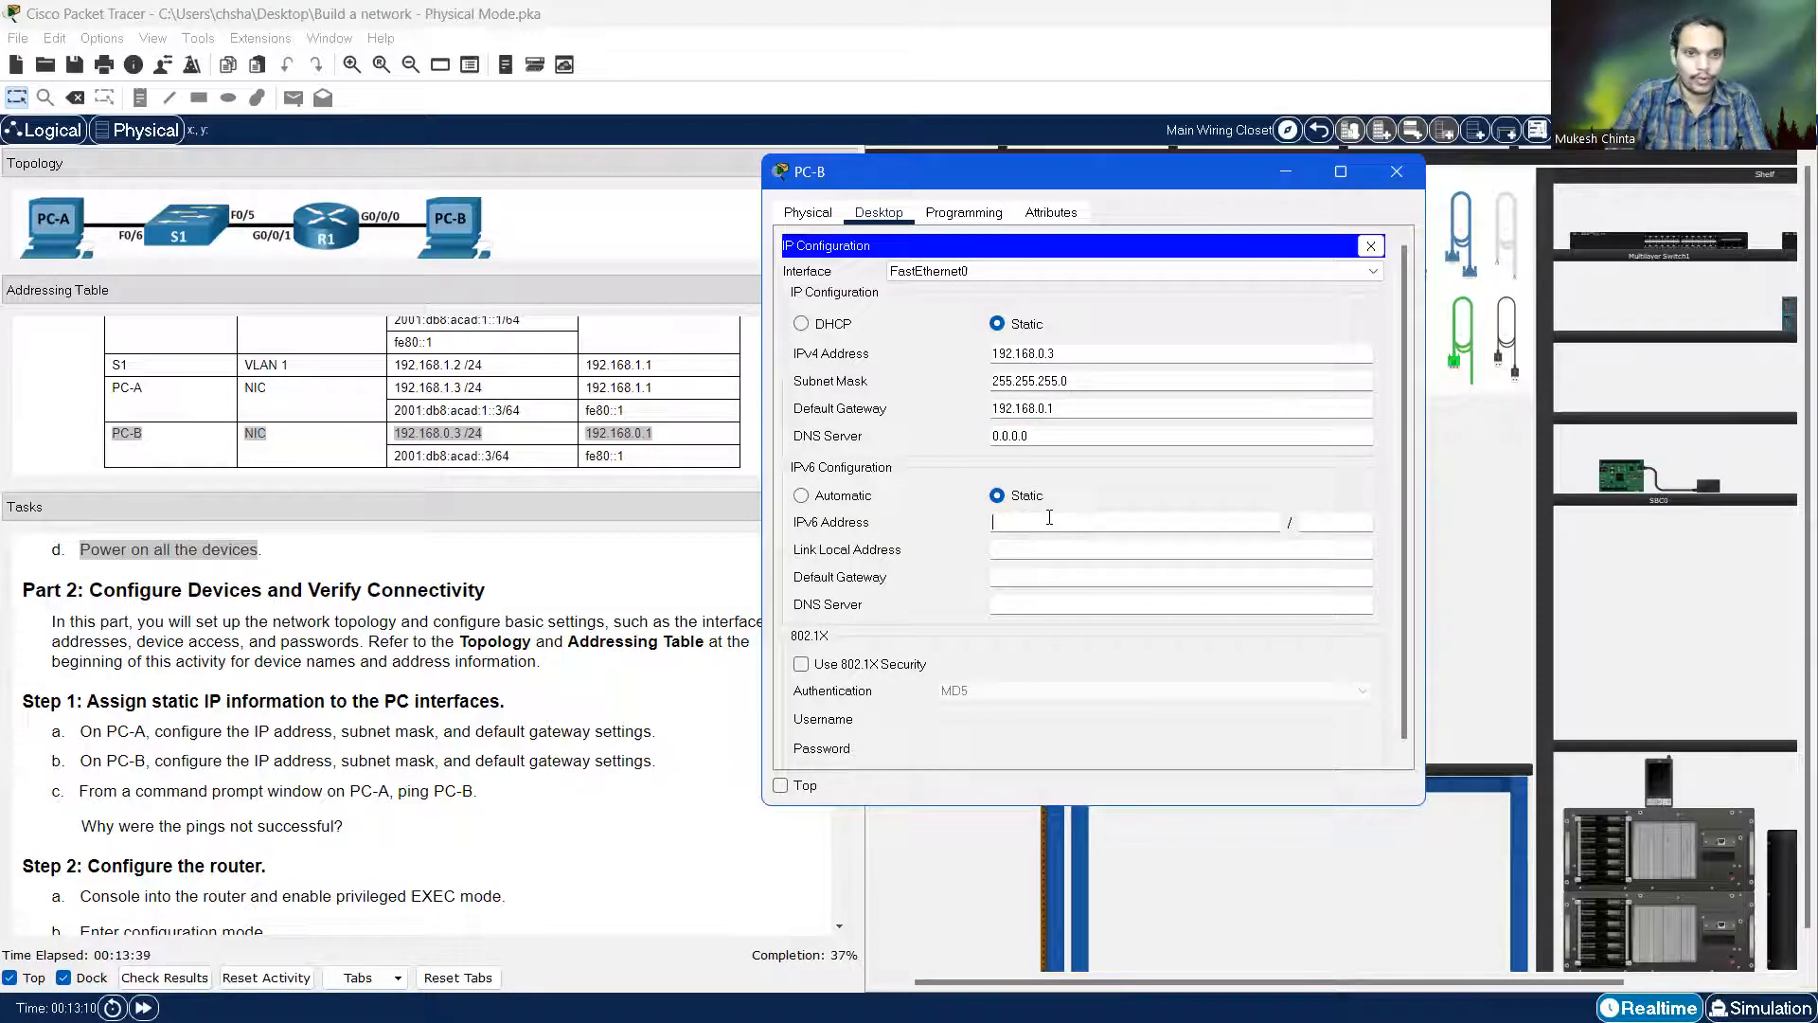
pyautogui.write('2001')
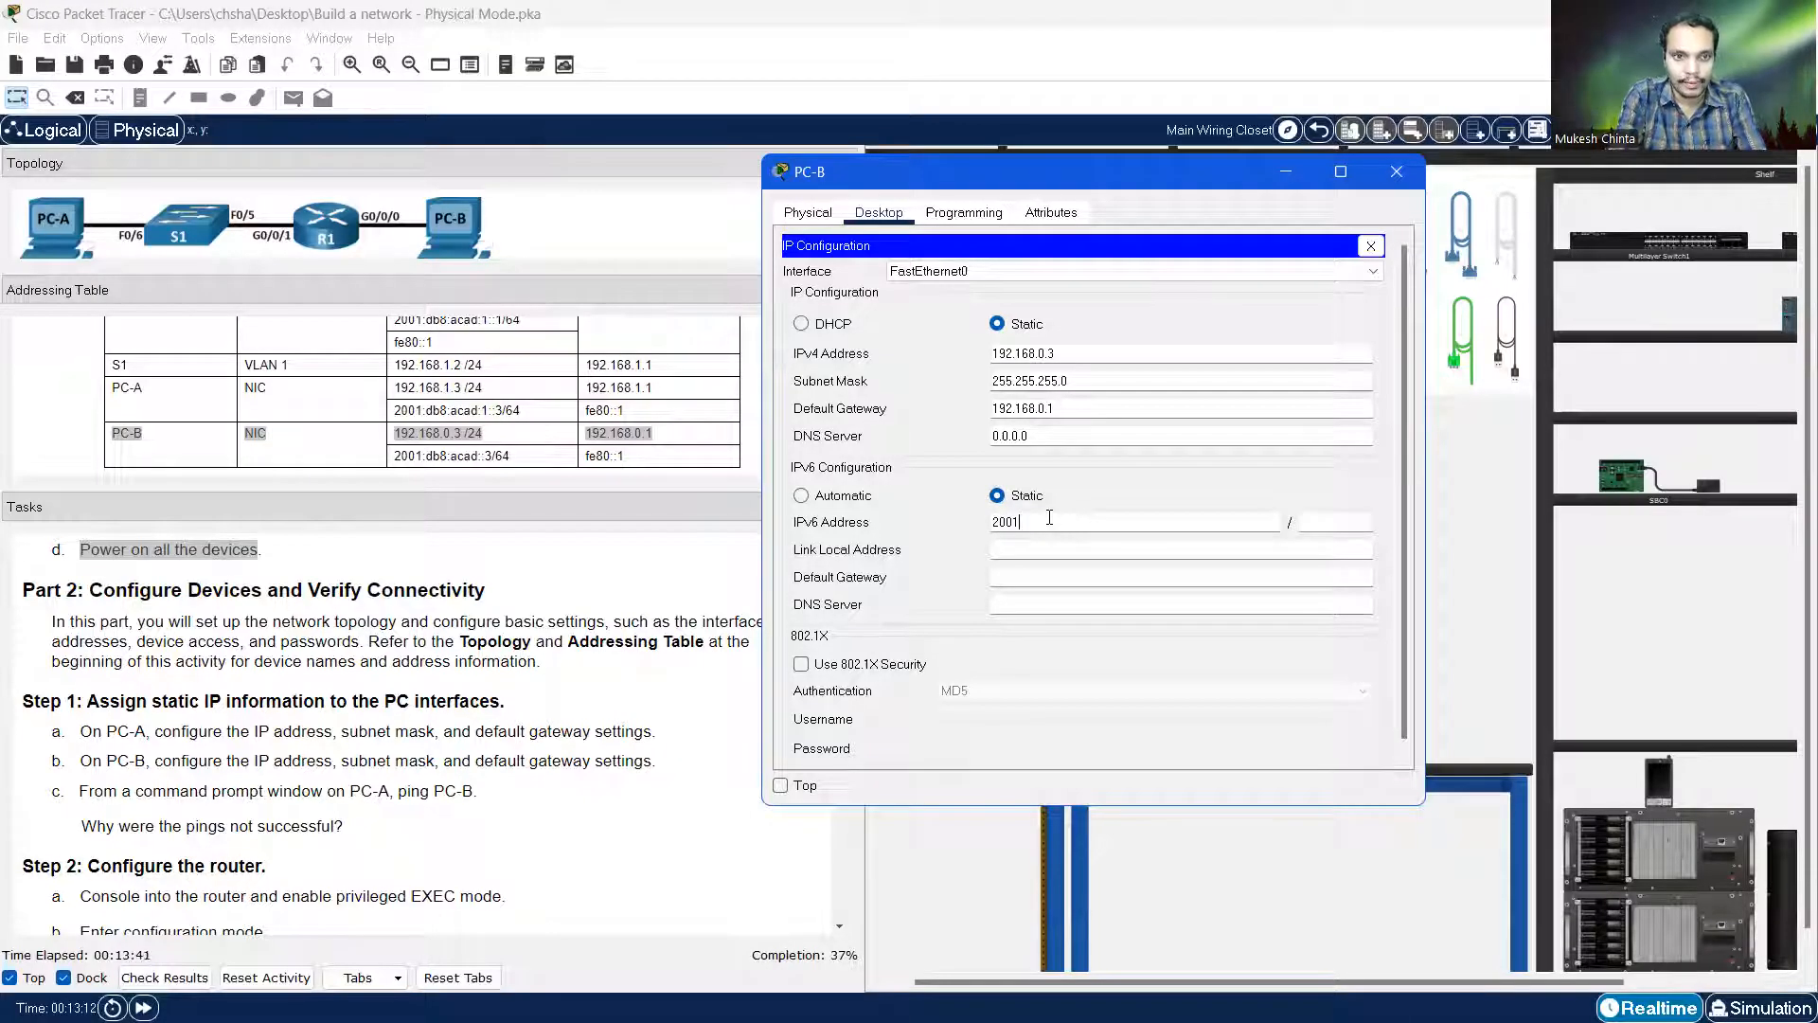
pyautogui.write(':')
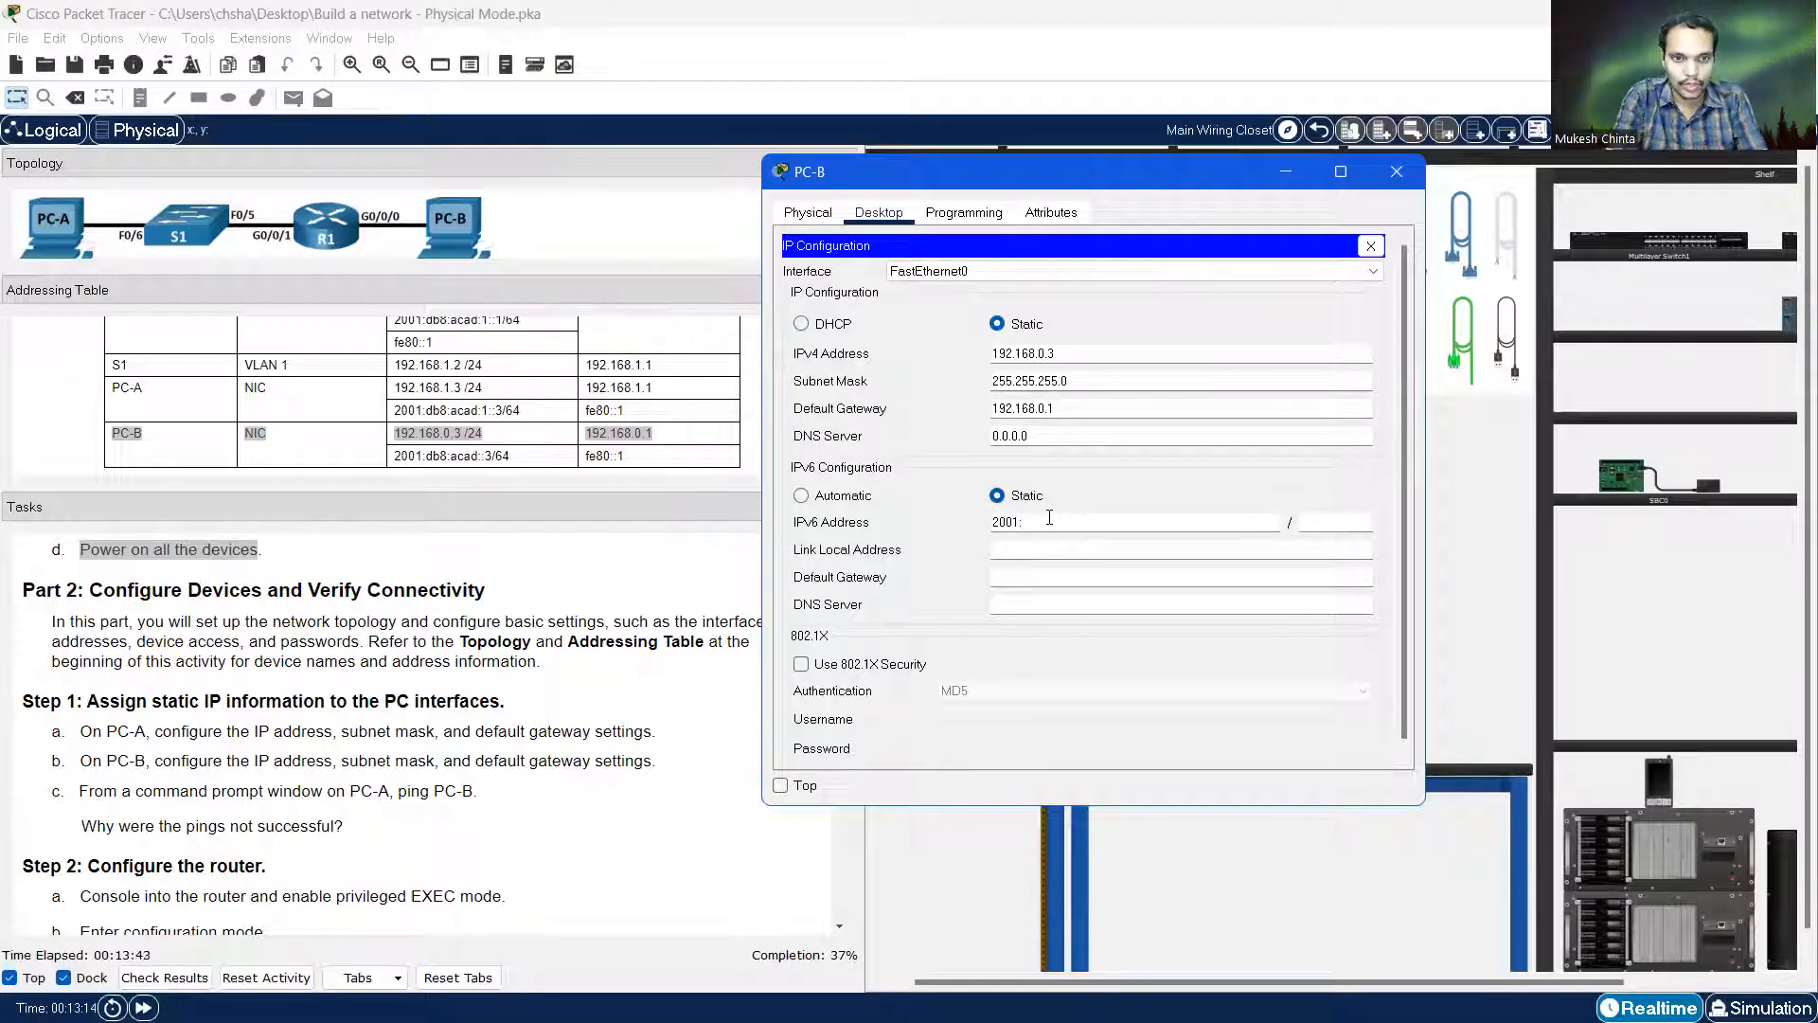
pyautogui.write('db8:aca')
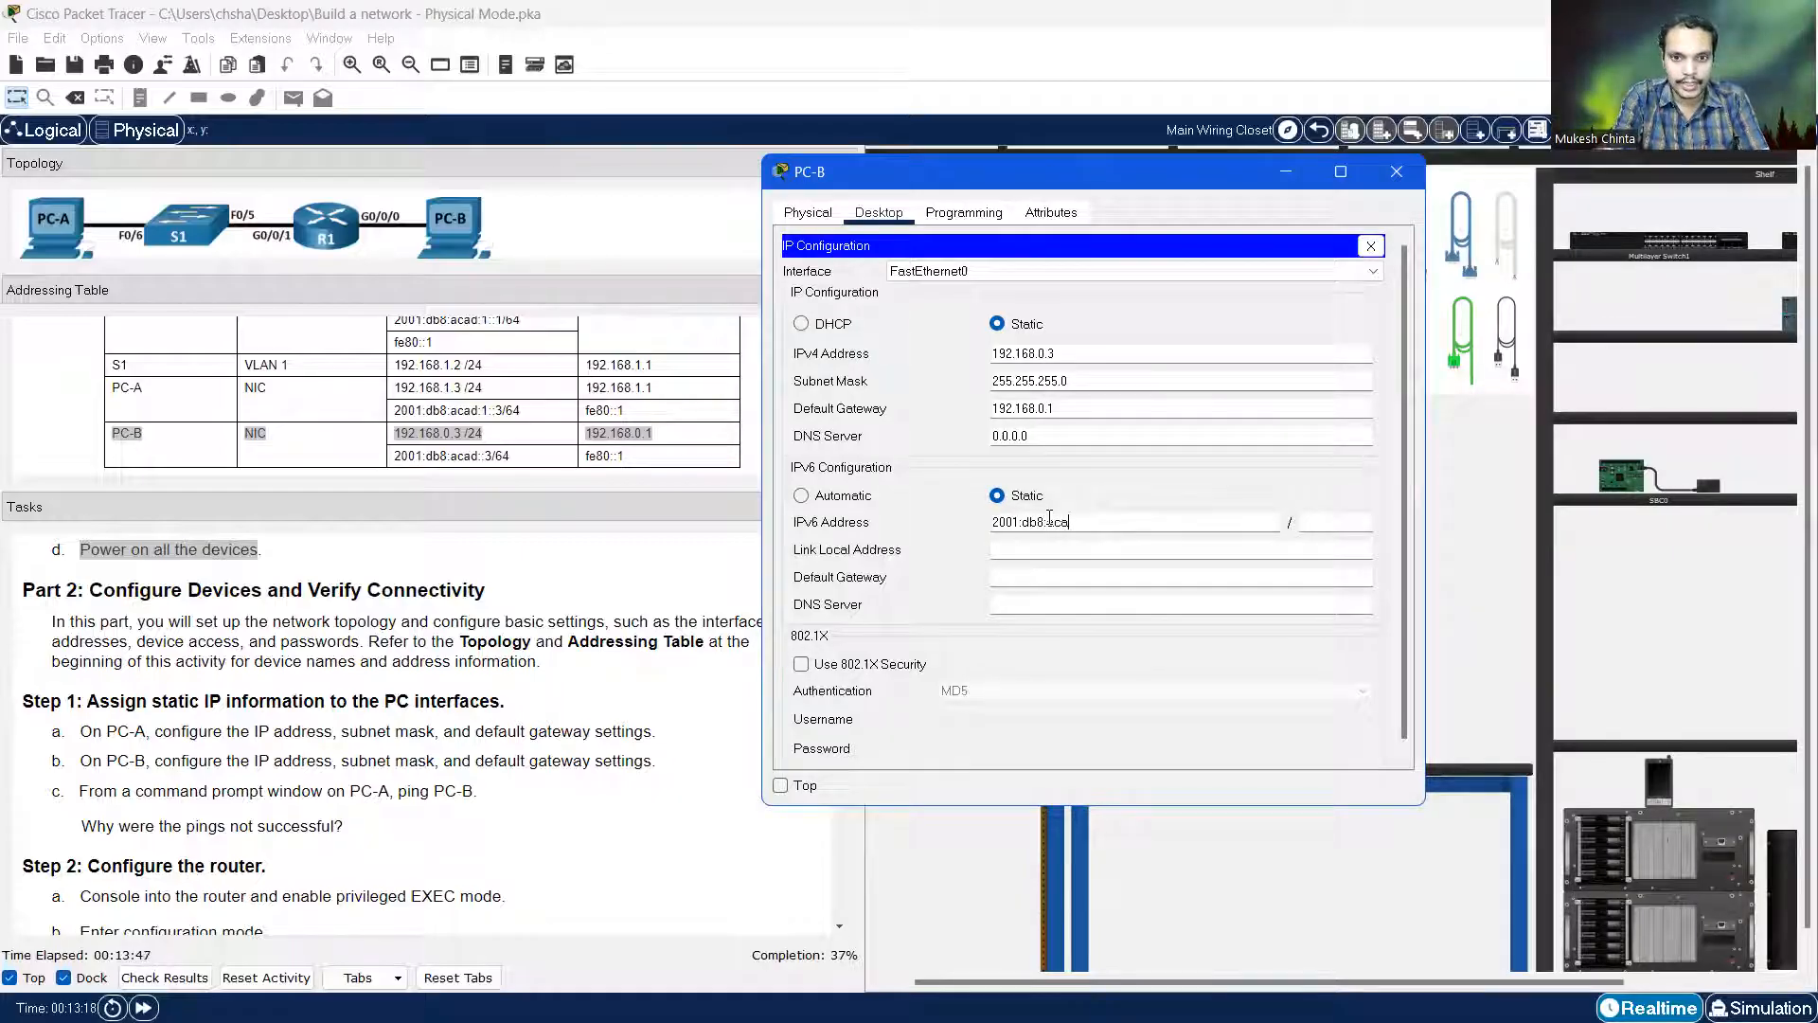
pyautogui.write('d')
pyautogui.write('::3')
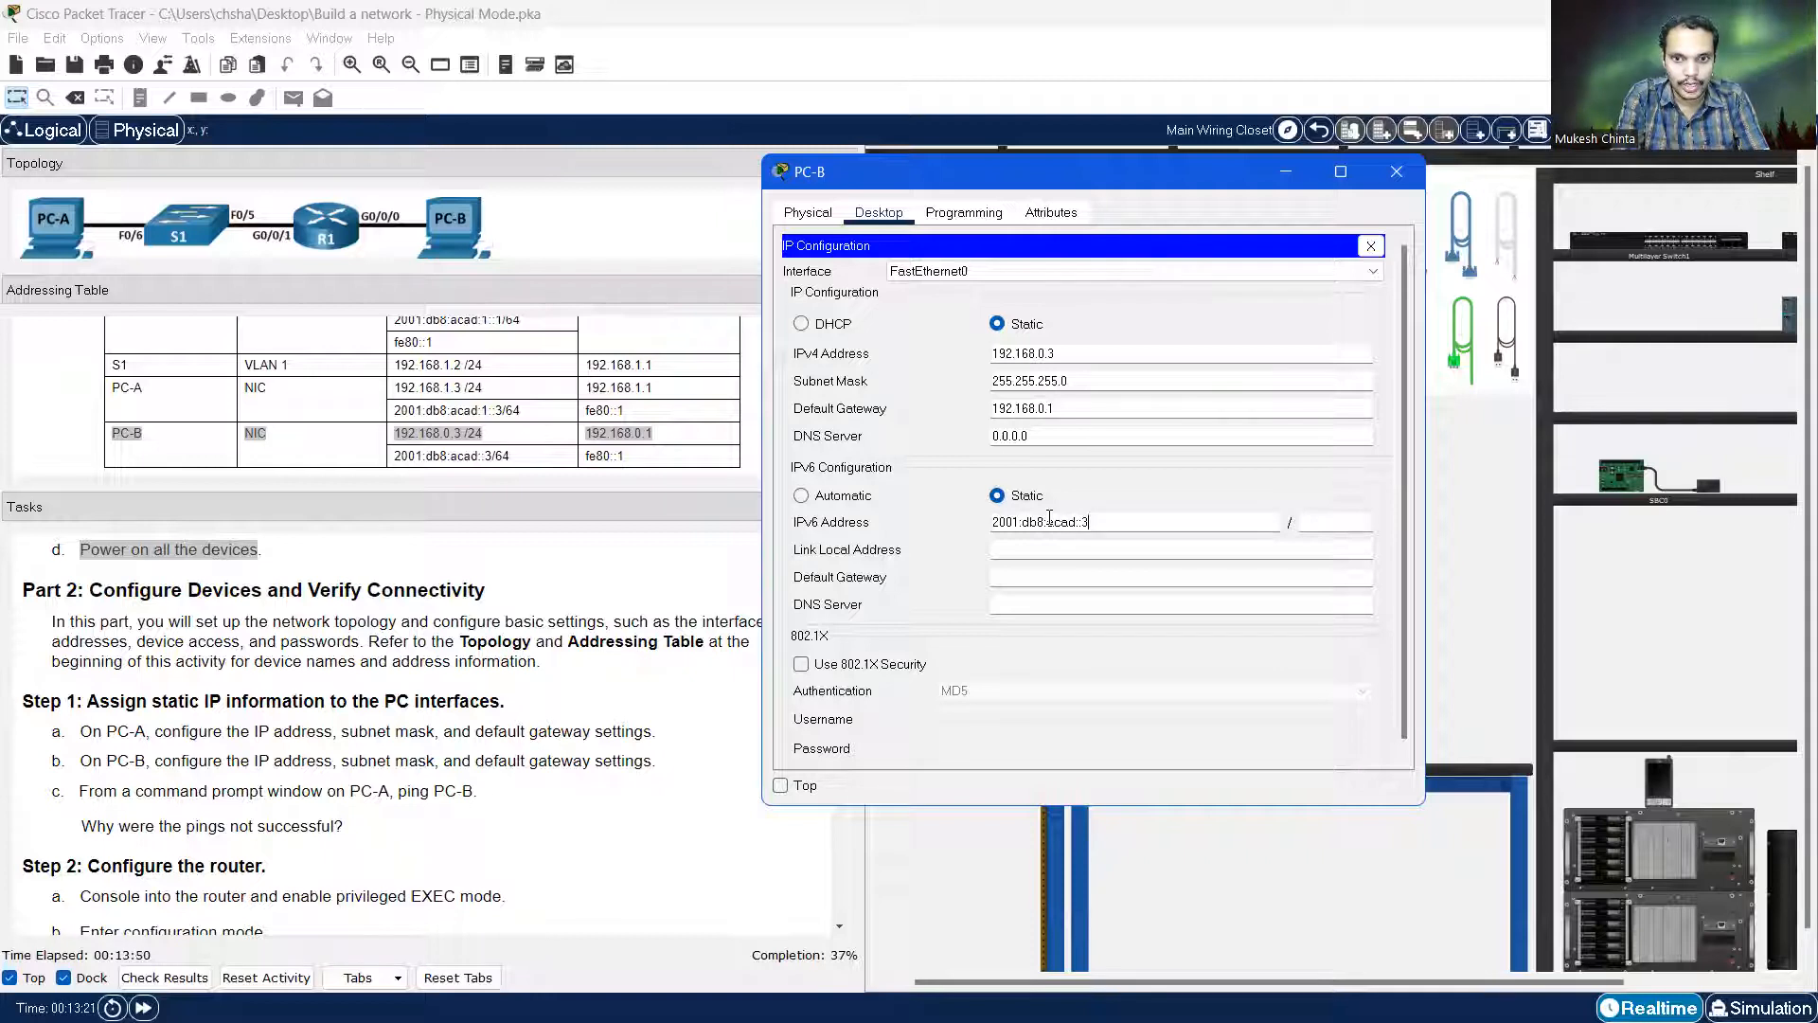
pyautogui.press('Tab')
pyautogui.write('64')
pyautogui.click(1059, 548)
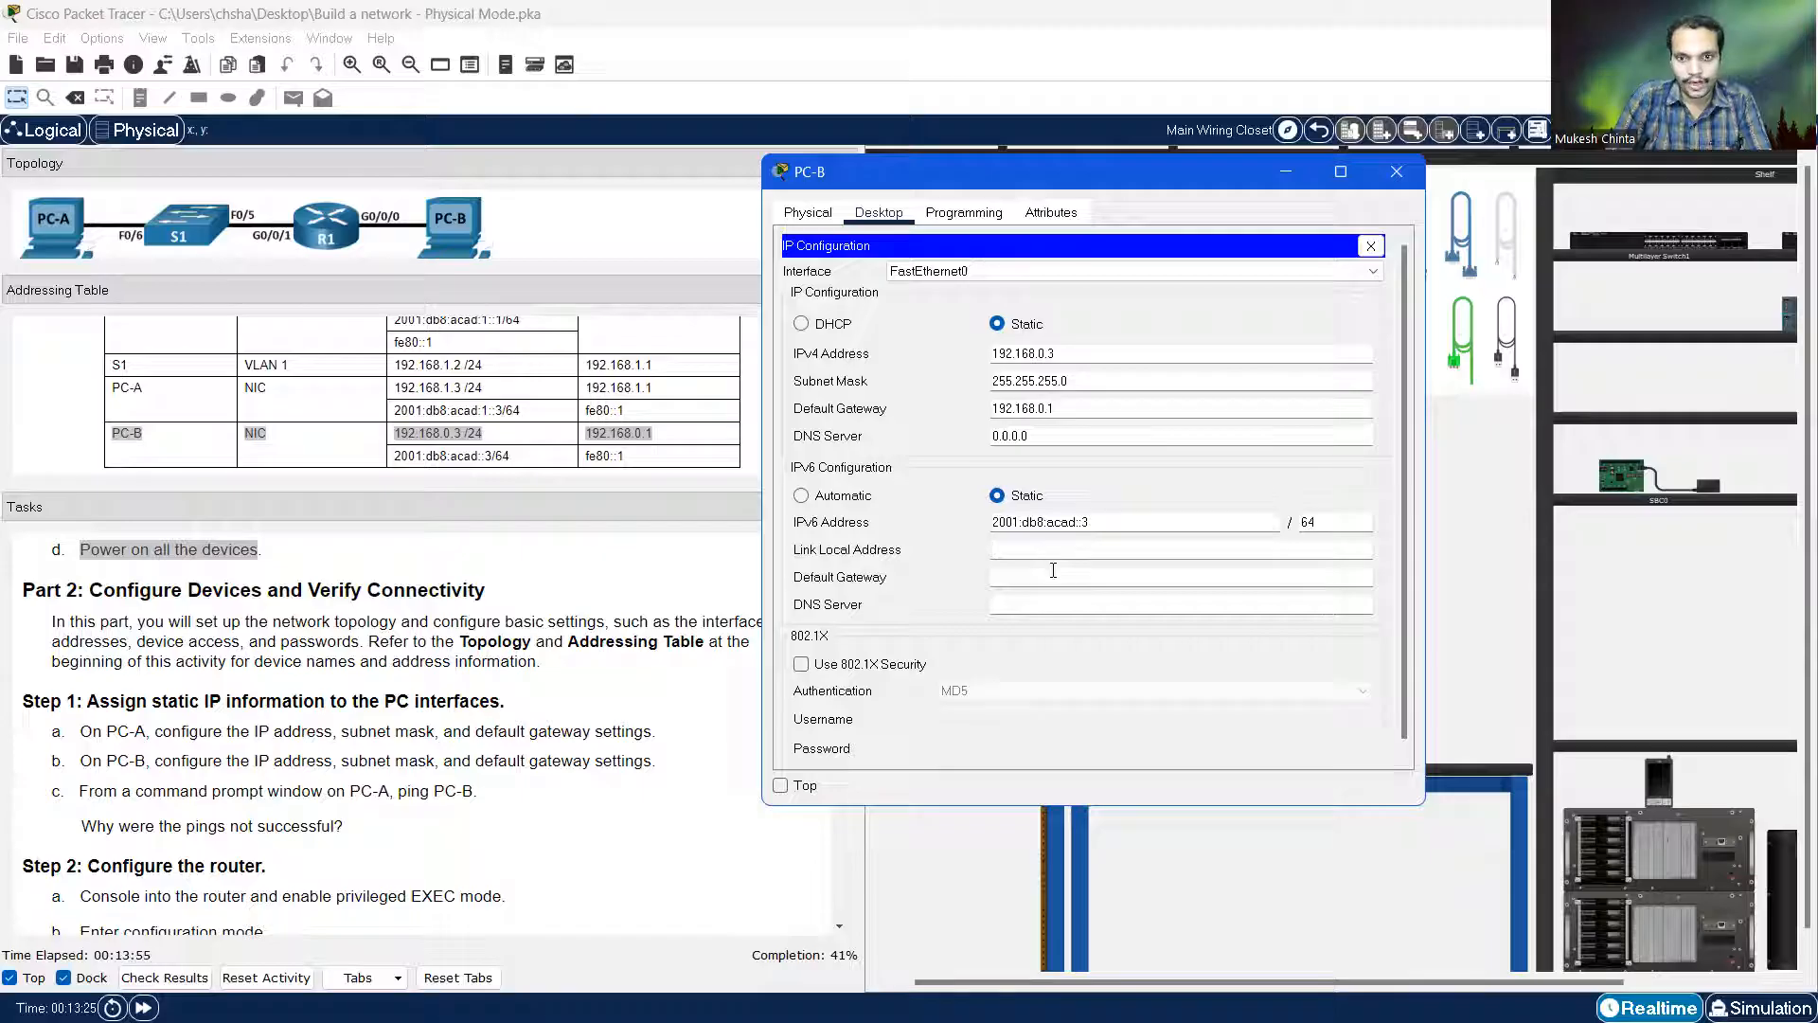
pyautogui.write('fe80')
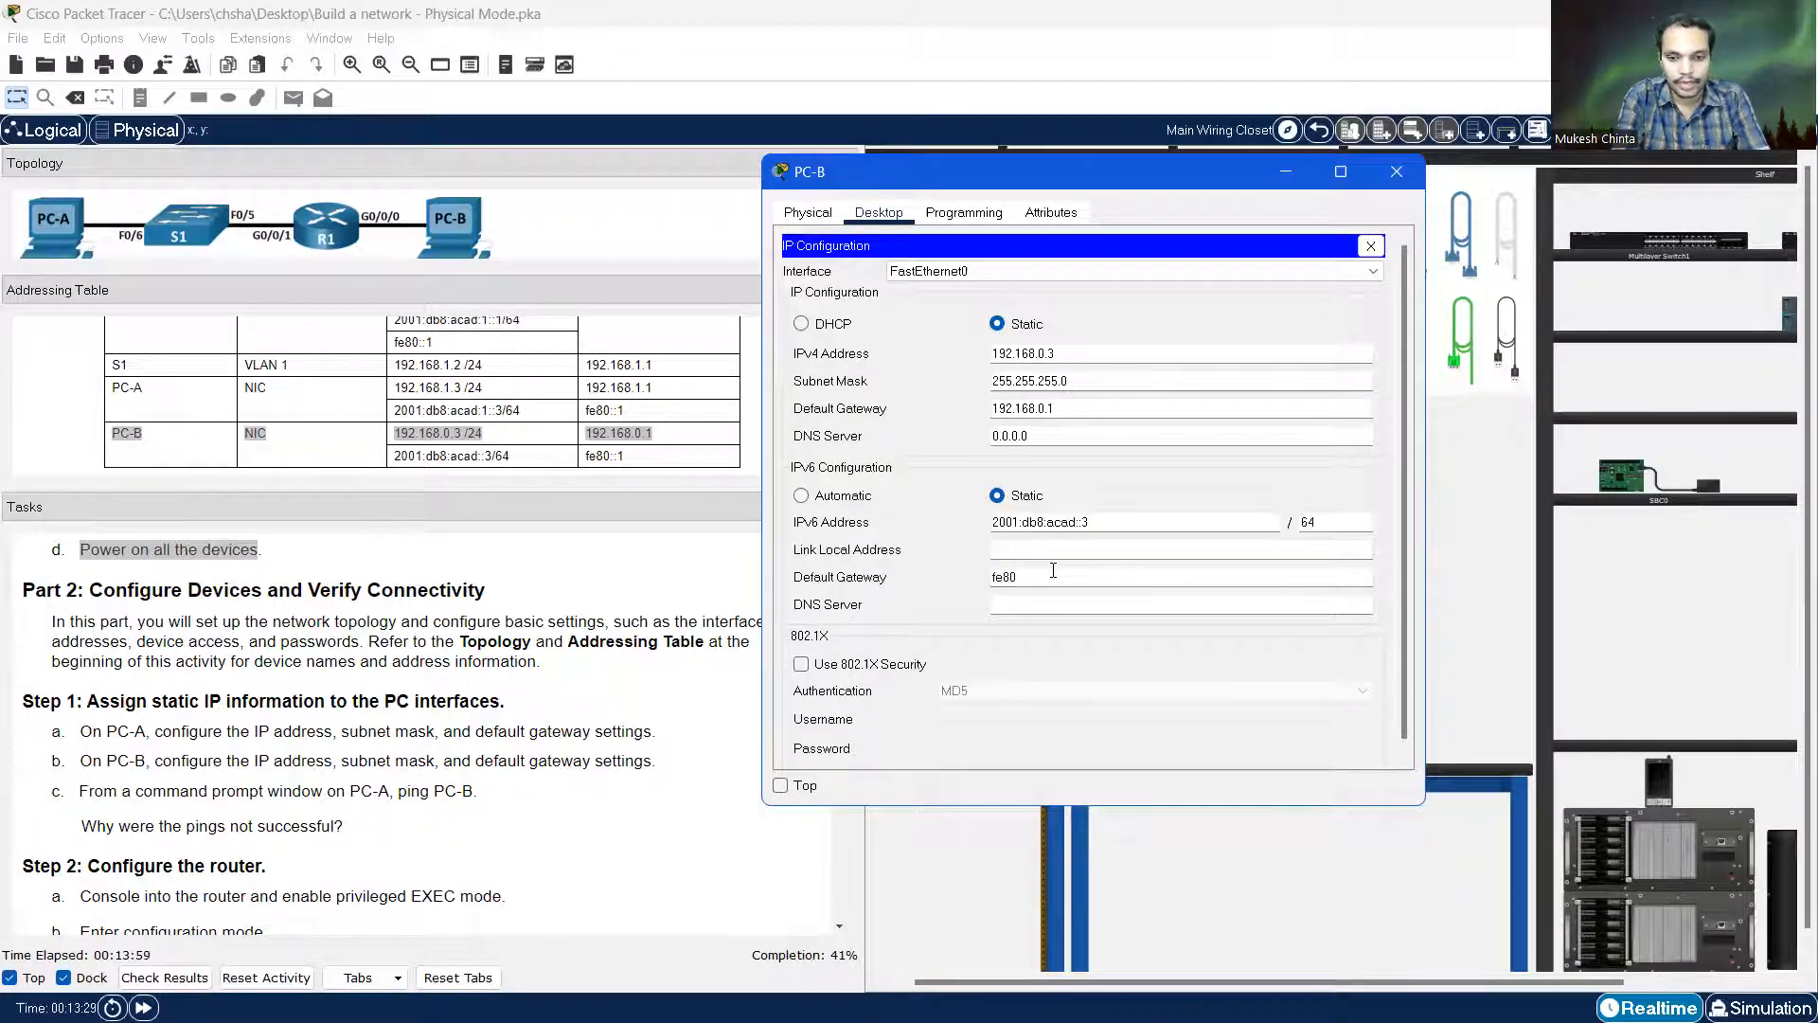
pyautogui.write('::1')
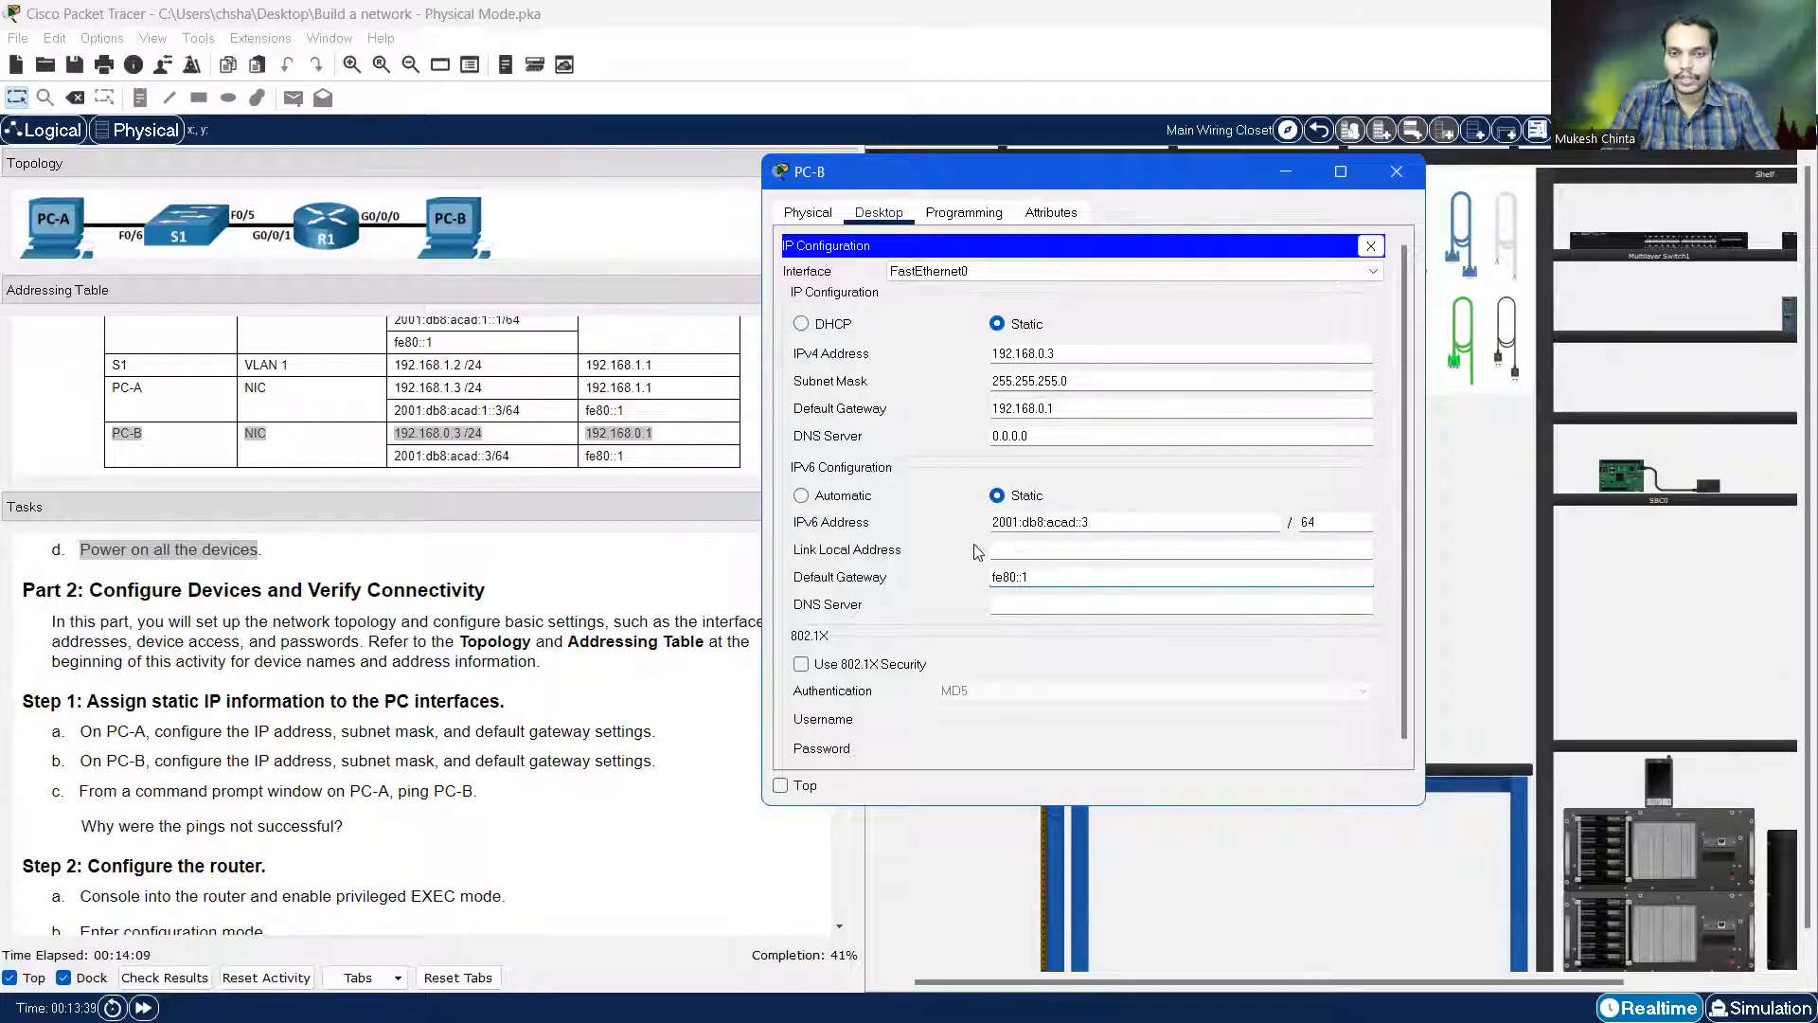
pyautogui.click(1402, 175)
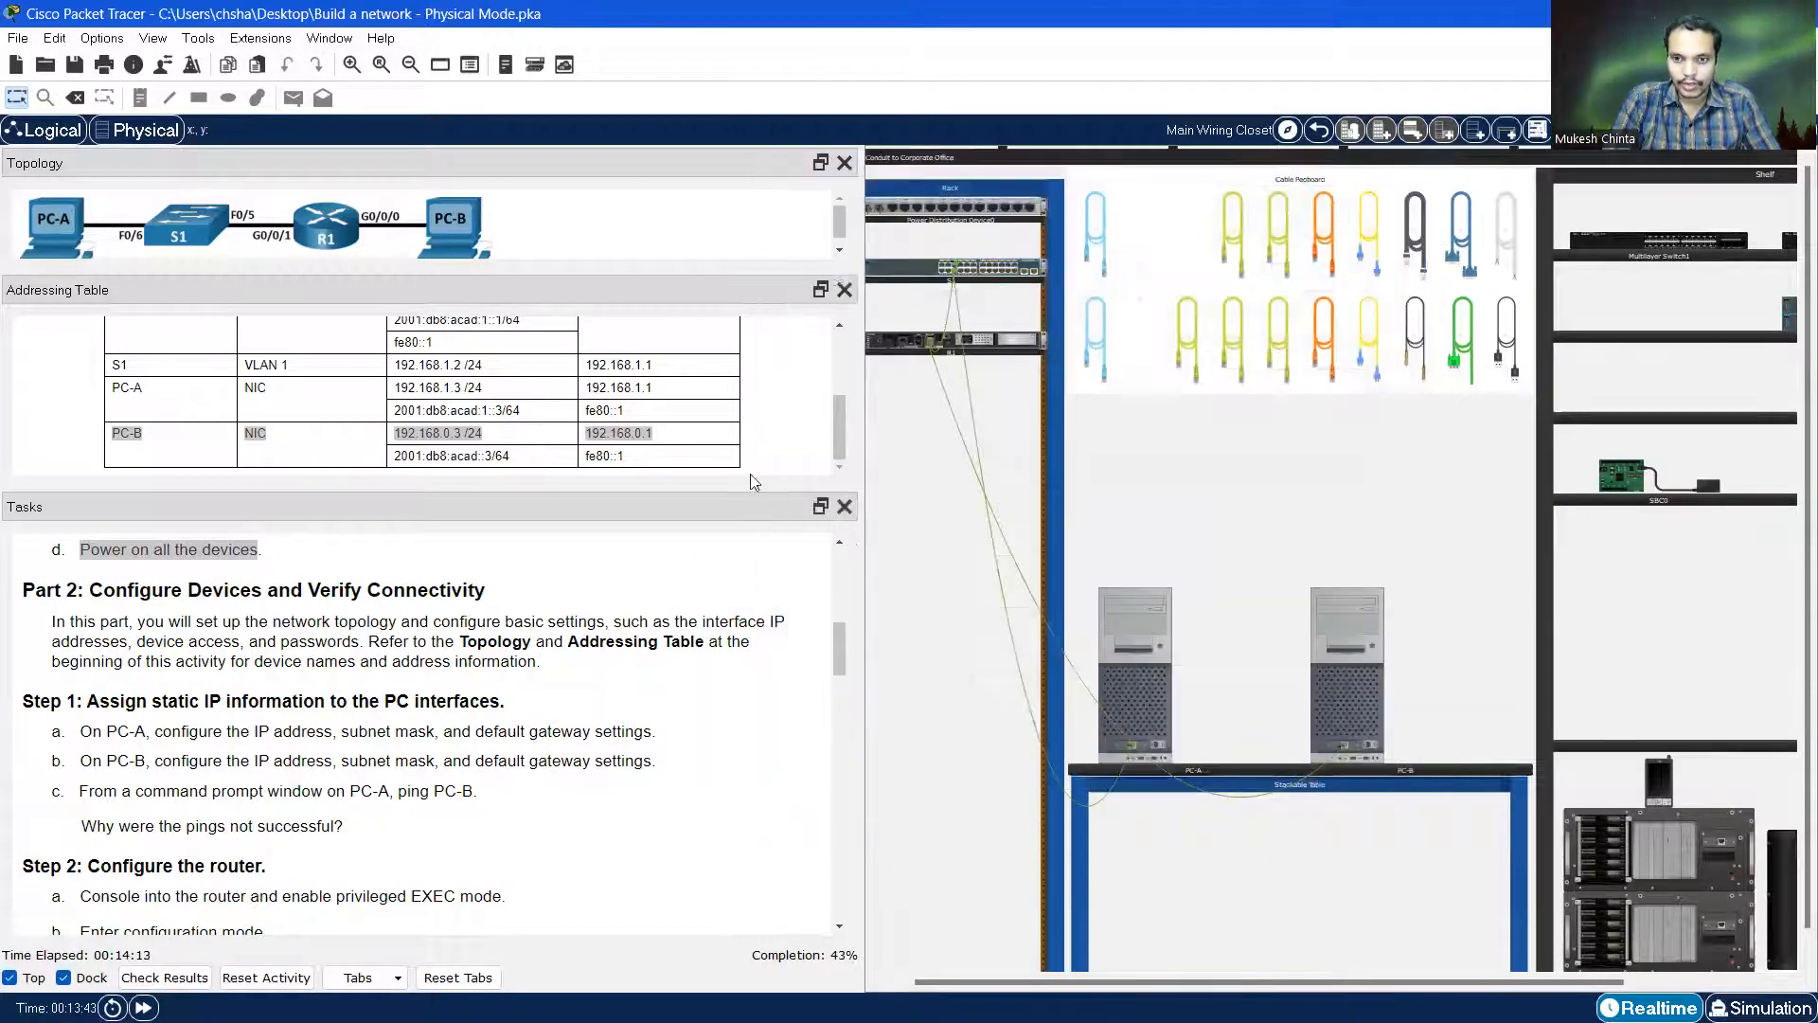
# Scroll the Tasks panel to Step 2 and widen the Physical workspace
pyautogui.scroll(-1, 447, 667)
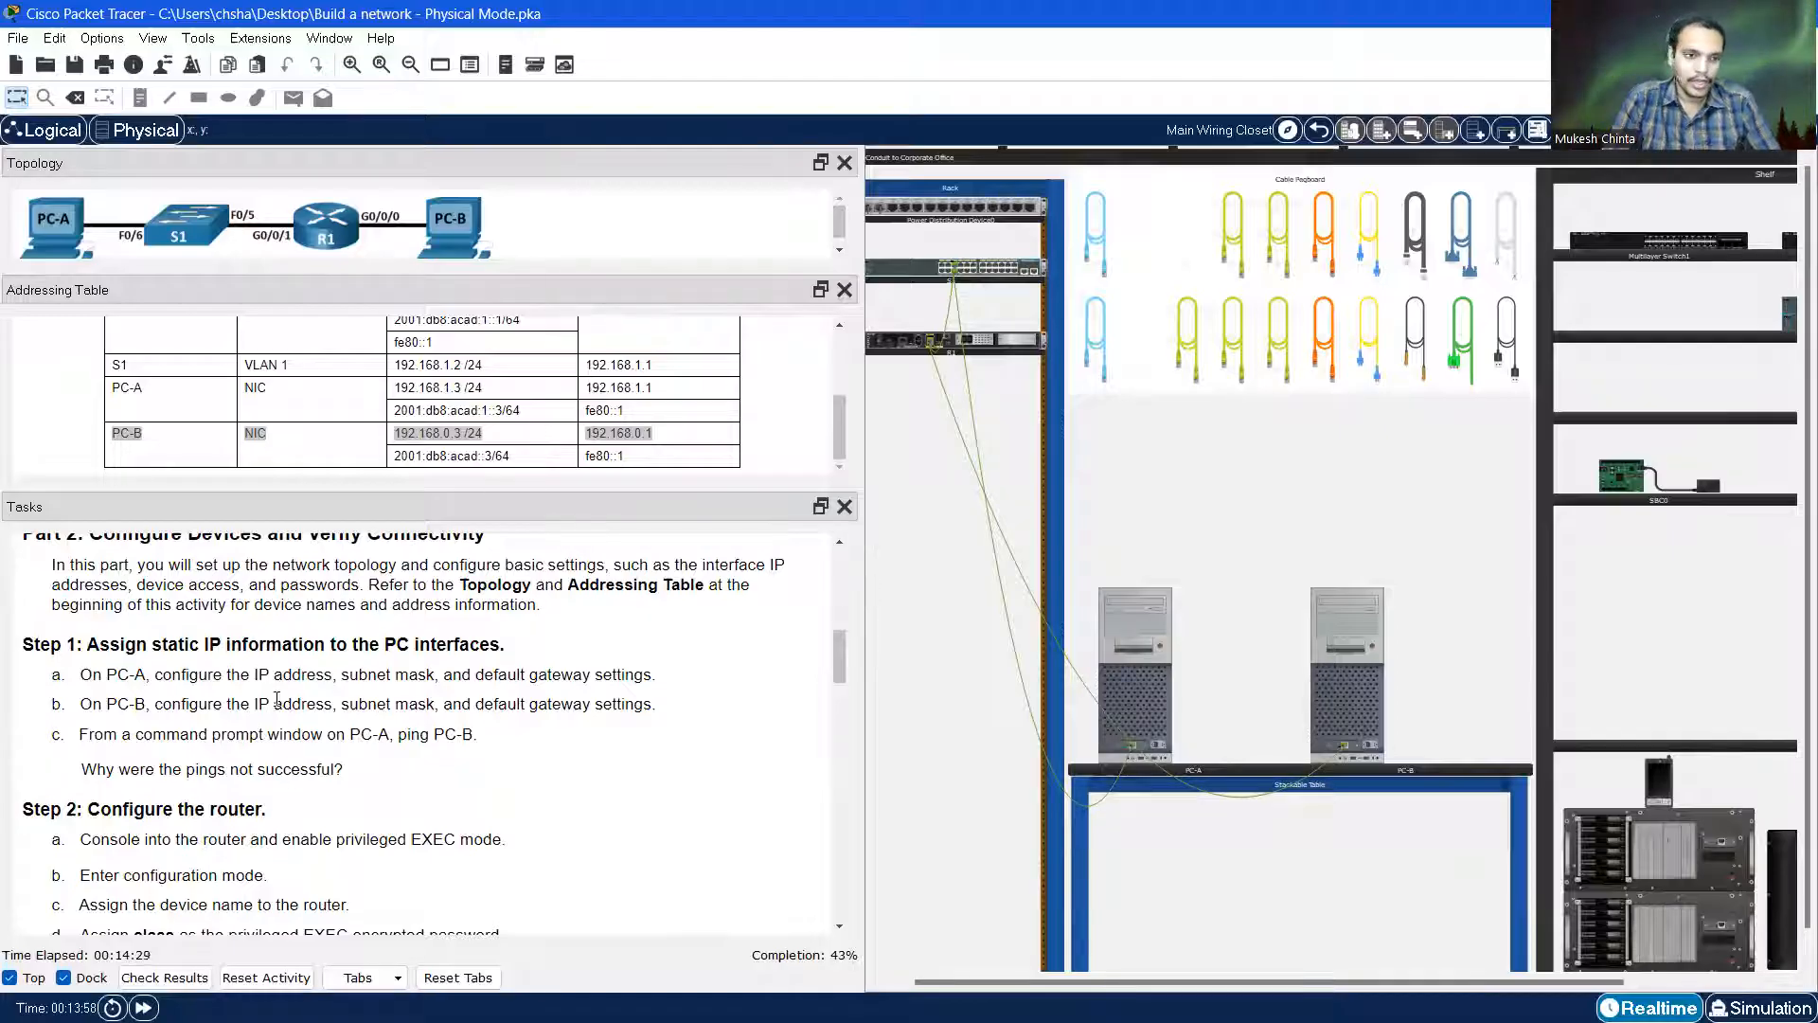
pyautogui.scroll(-1, 301, 680)
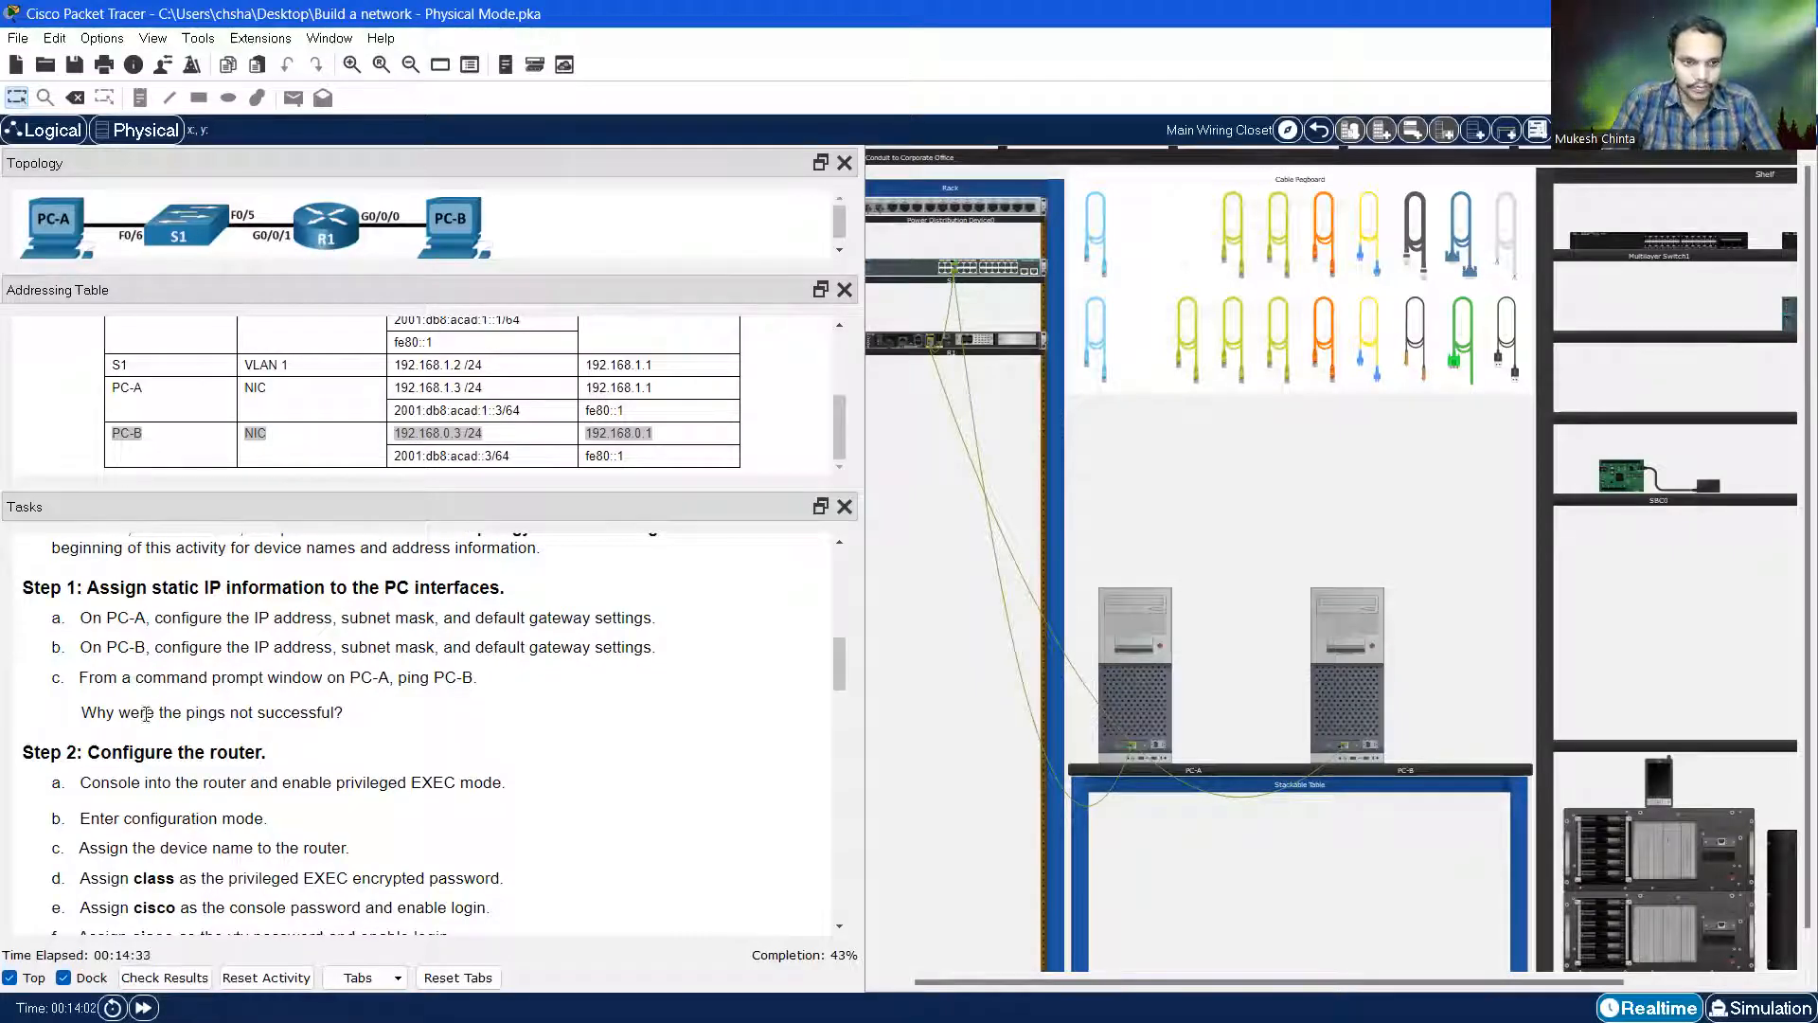
pyautogui.scroll(-1, 148, 720)
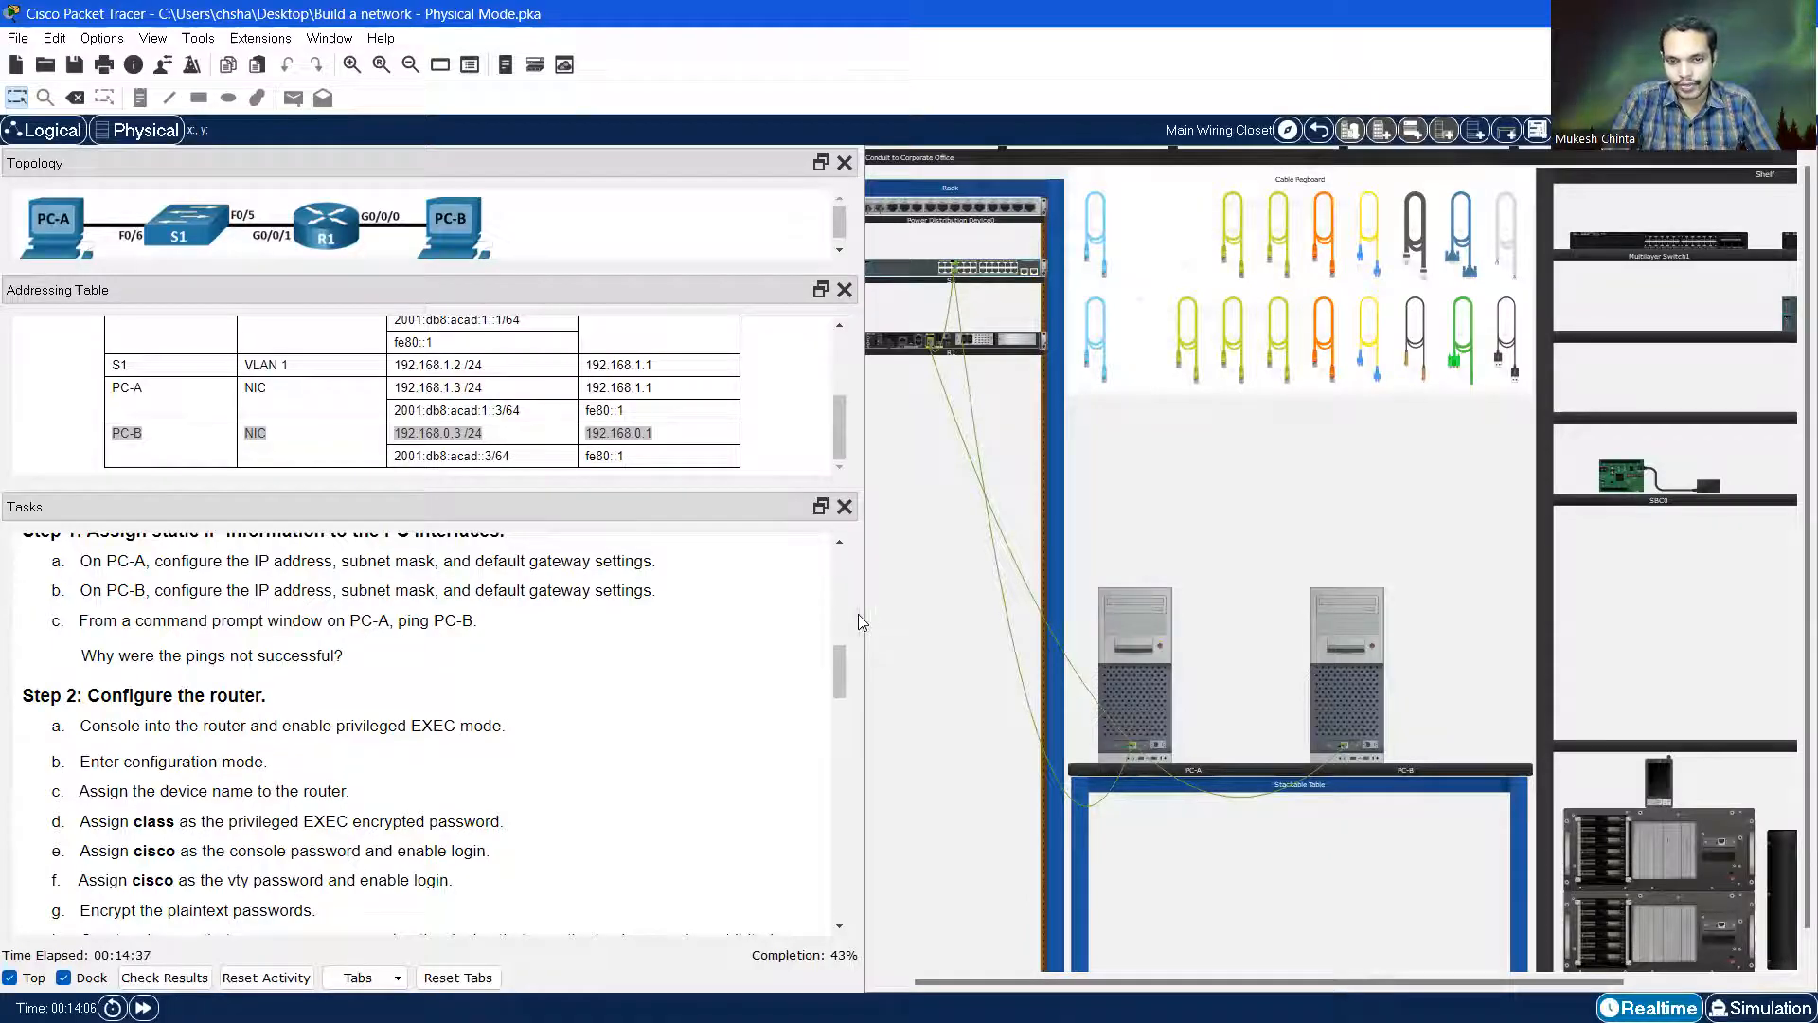
pyautogui.moveTo(860, 614); pyautogui.dragTo(512, 616)
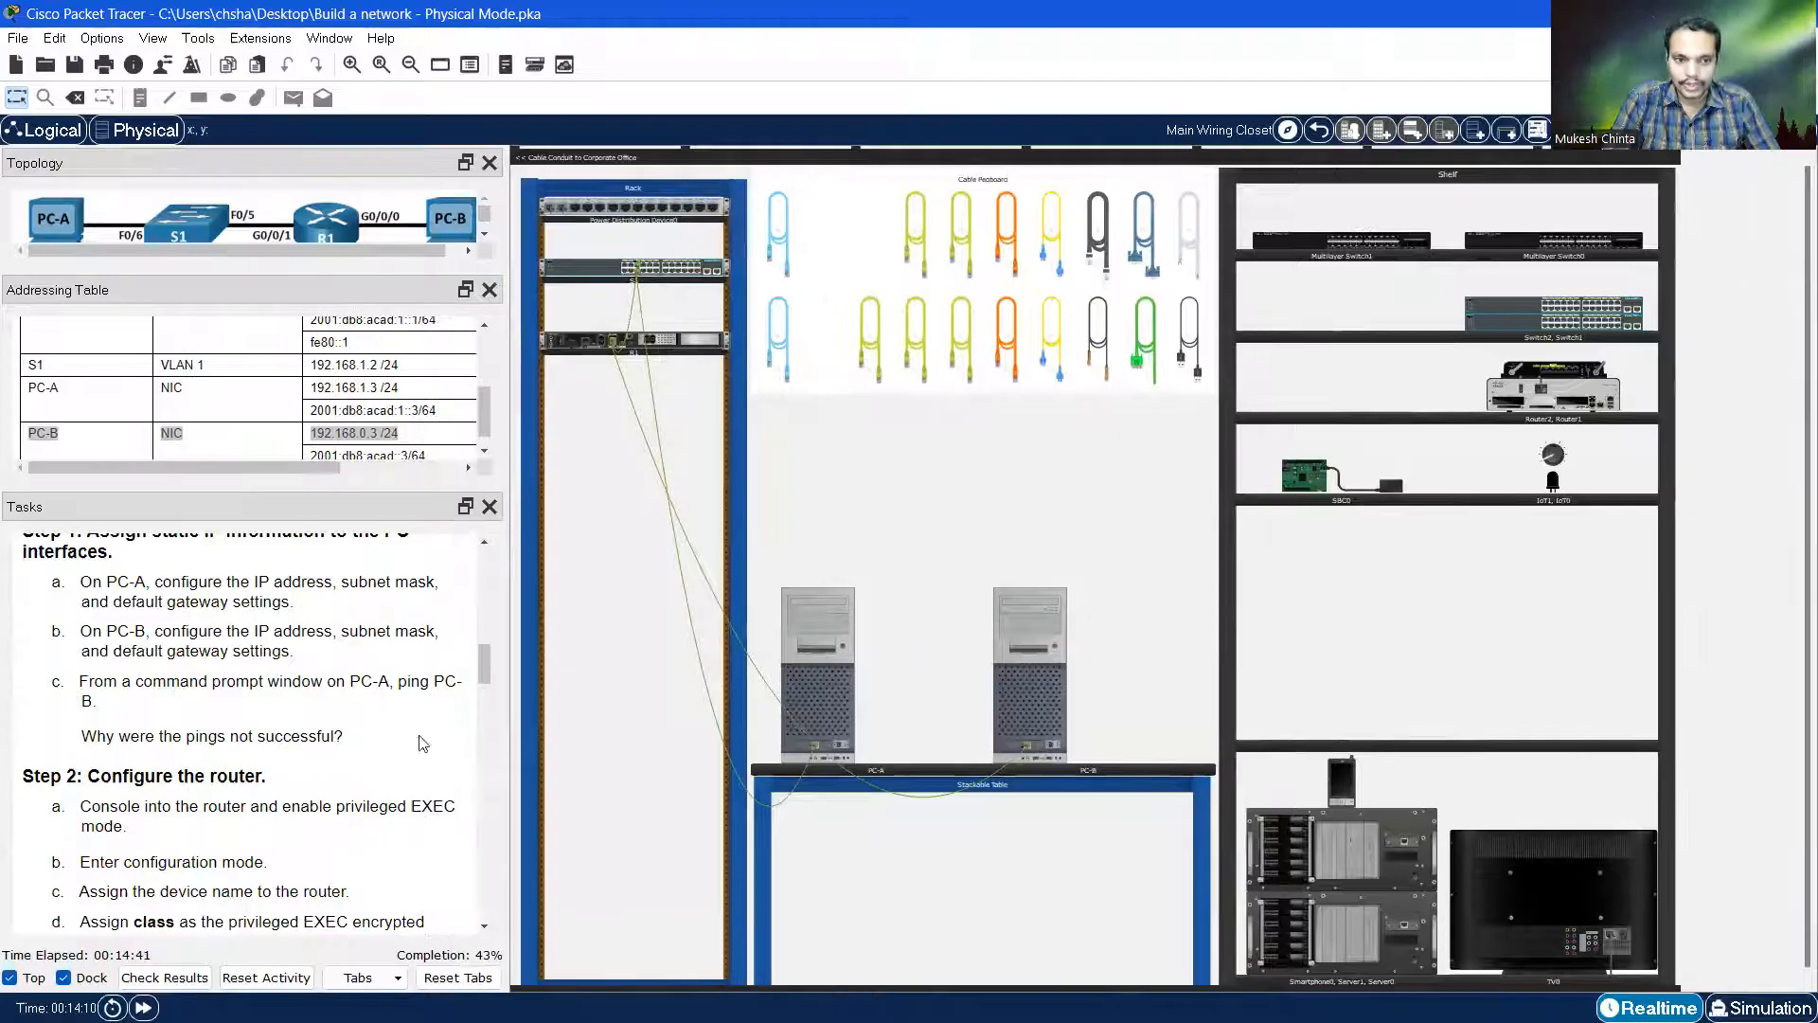
# Take a console cable from the pegboard and plug it into R1's Console port
pyautogui.scroll(-1, 423, 743)
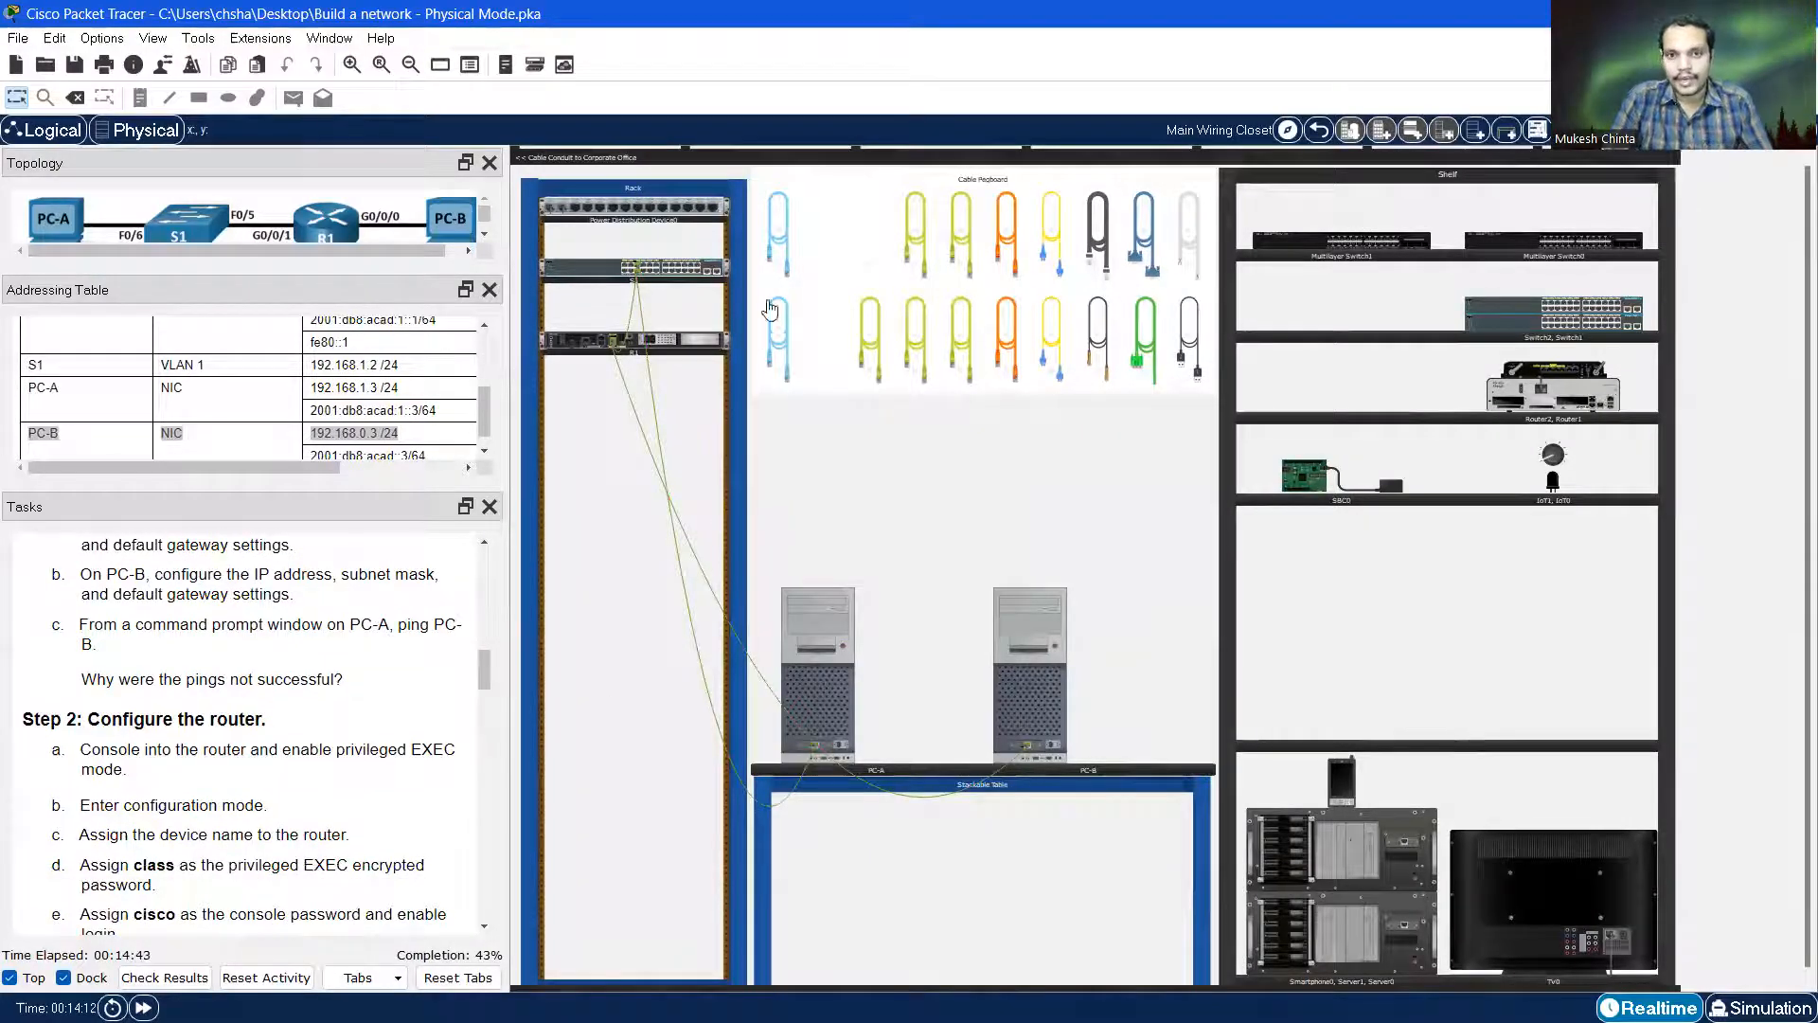
pyautogui.click(772, 251)
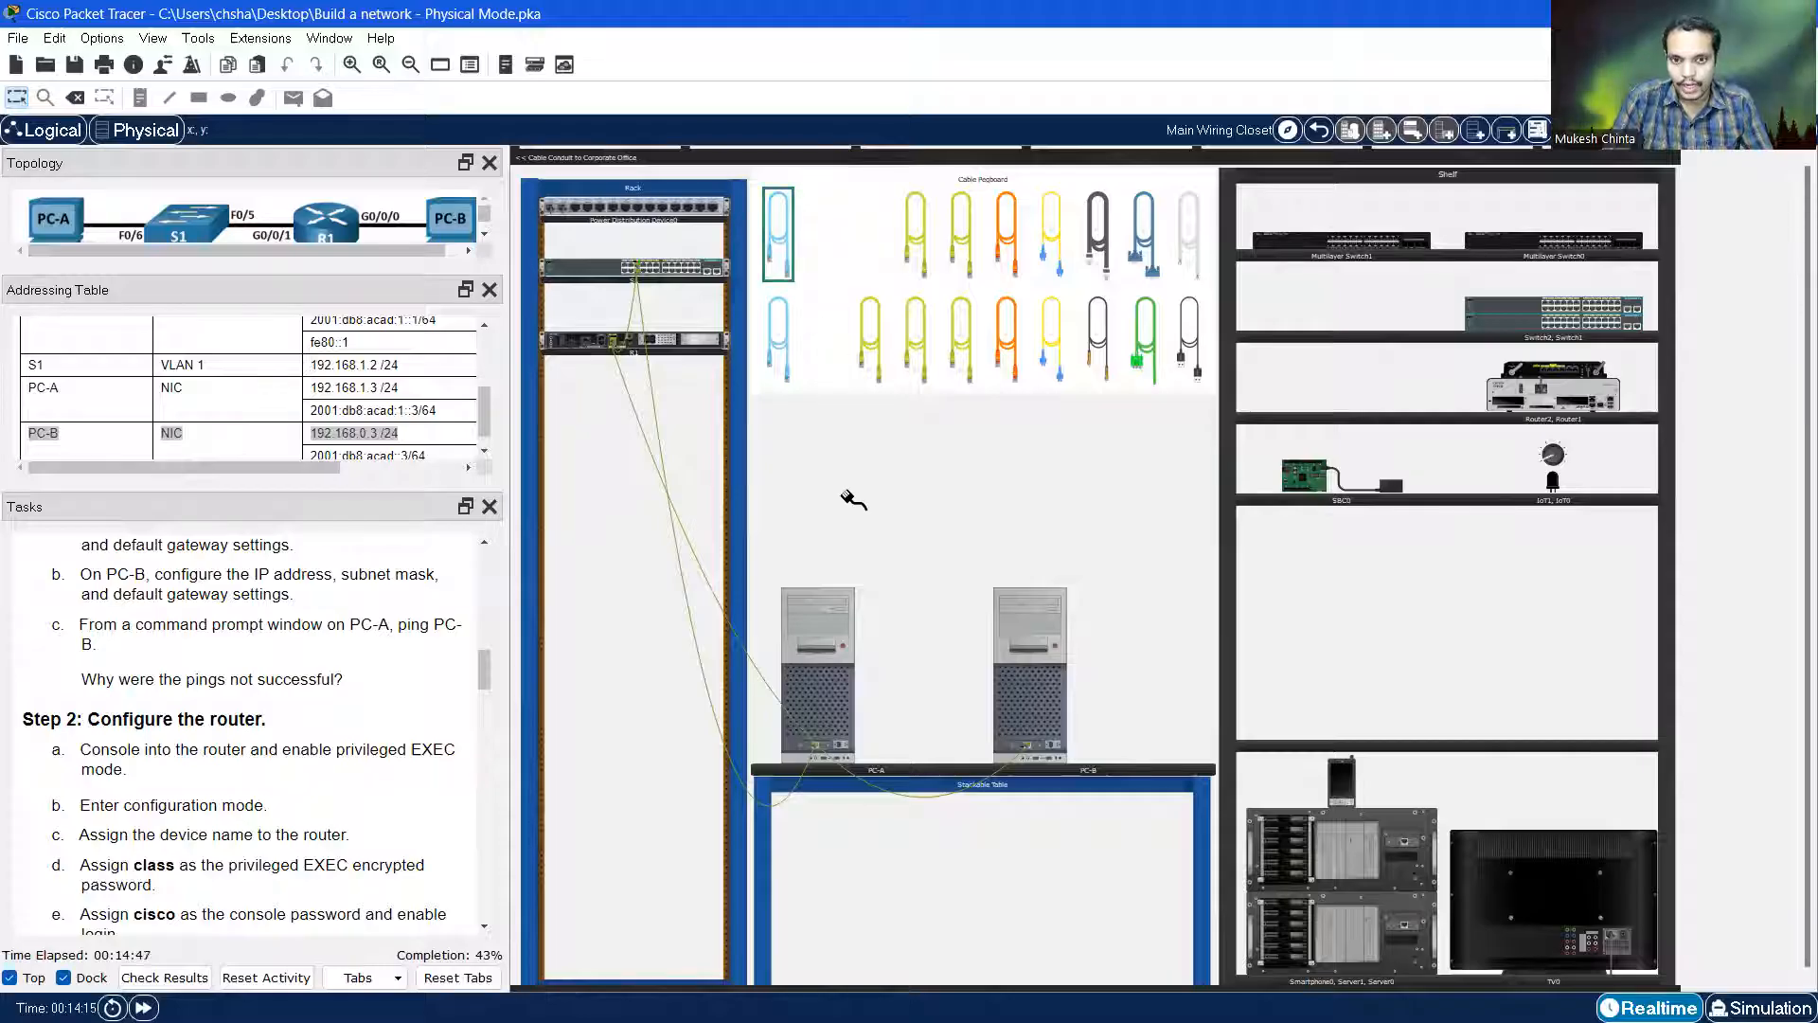
pyautogui.scroll(3, 897, 570)
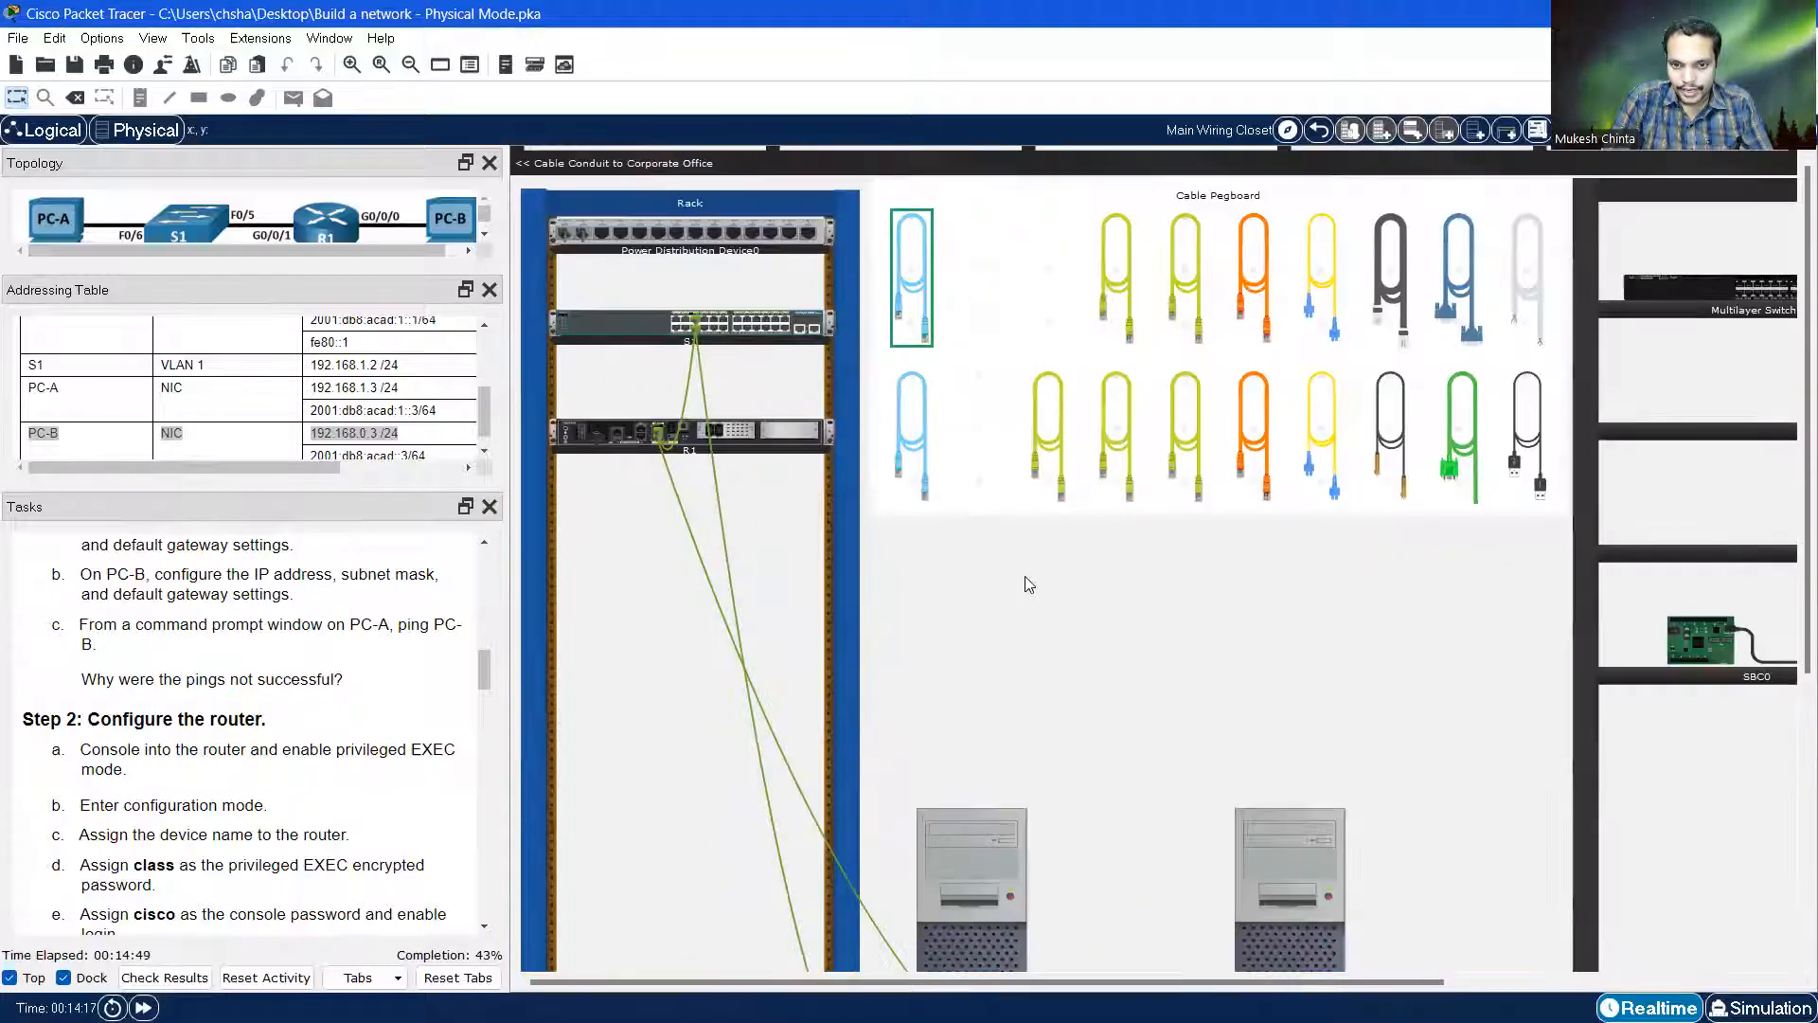
pyautogui.scroll(-5, 1032, 577)
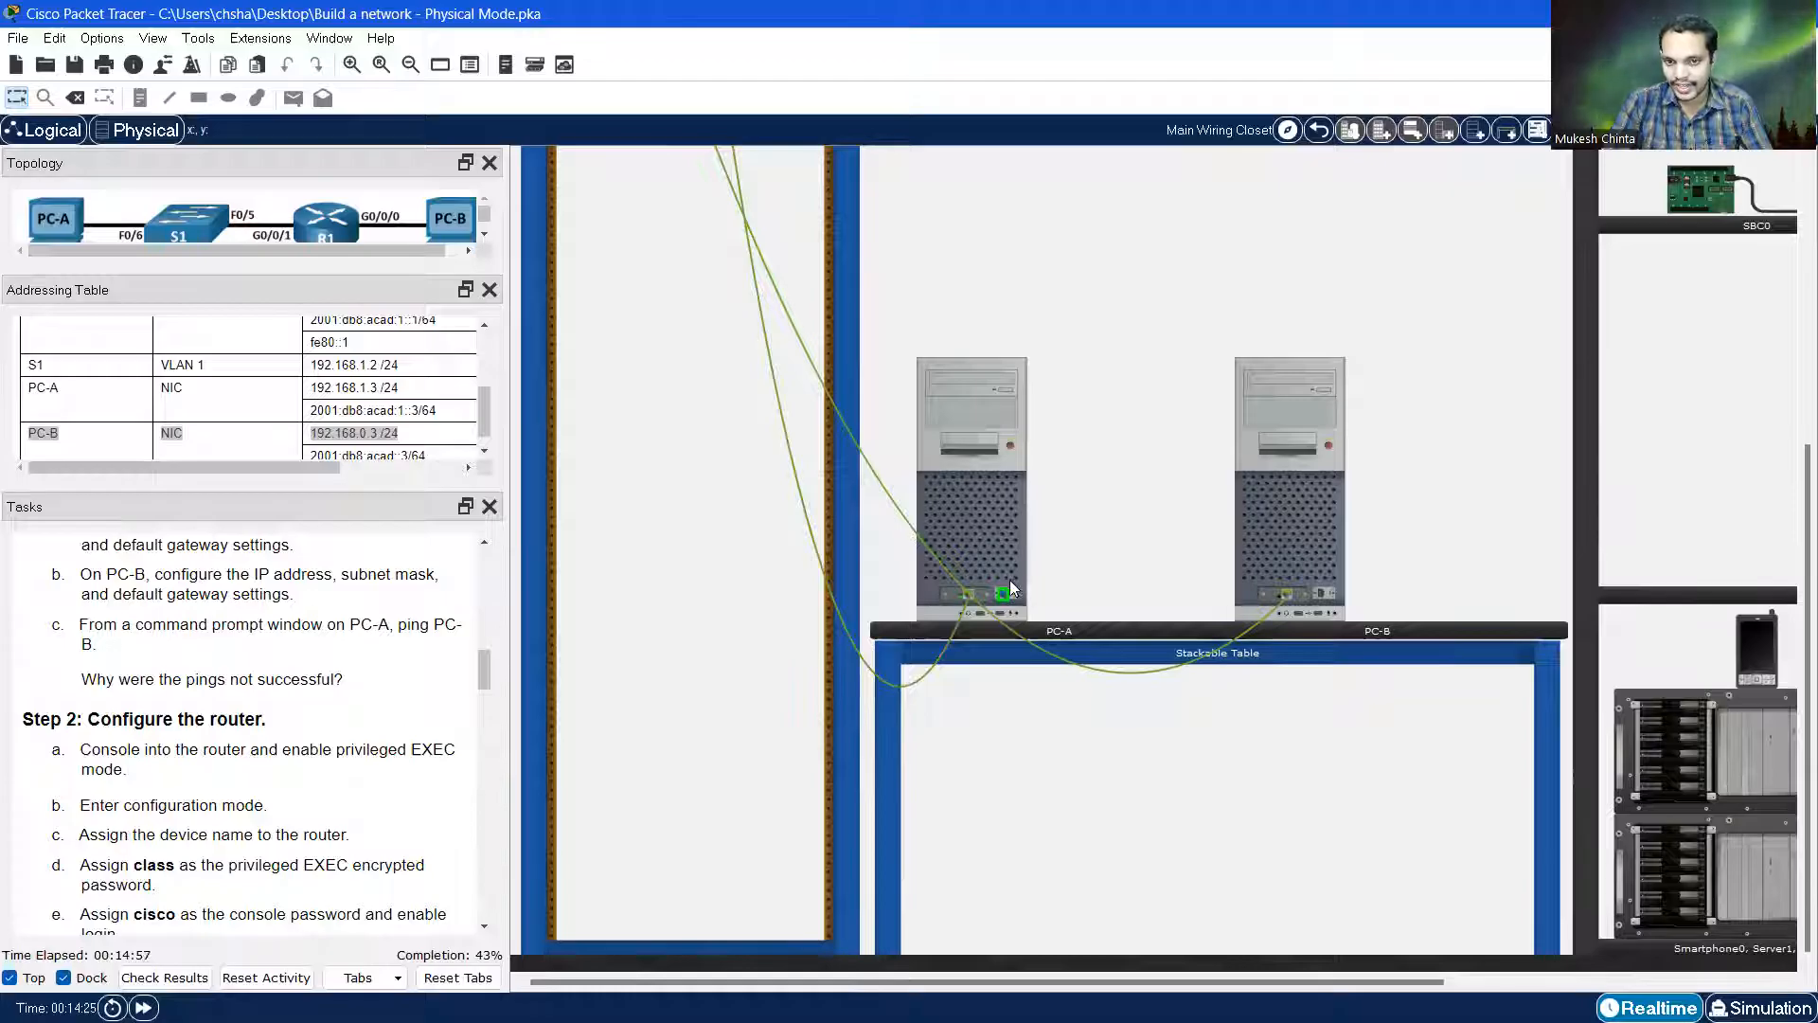
pyautogui.scroll(5, 724, 527)
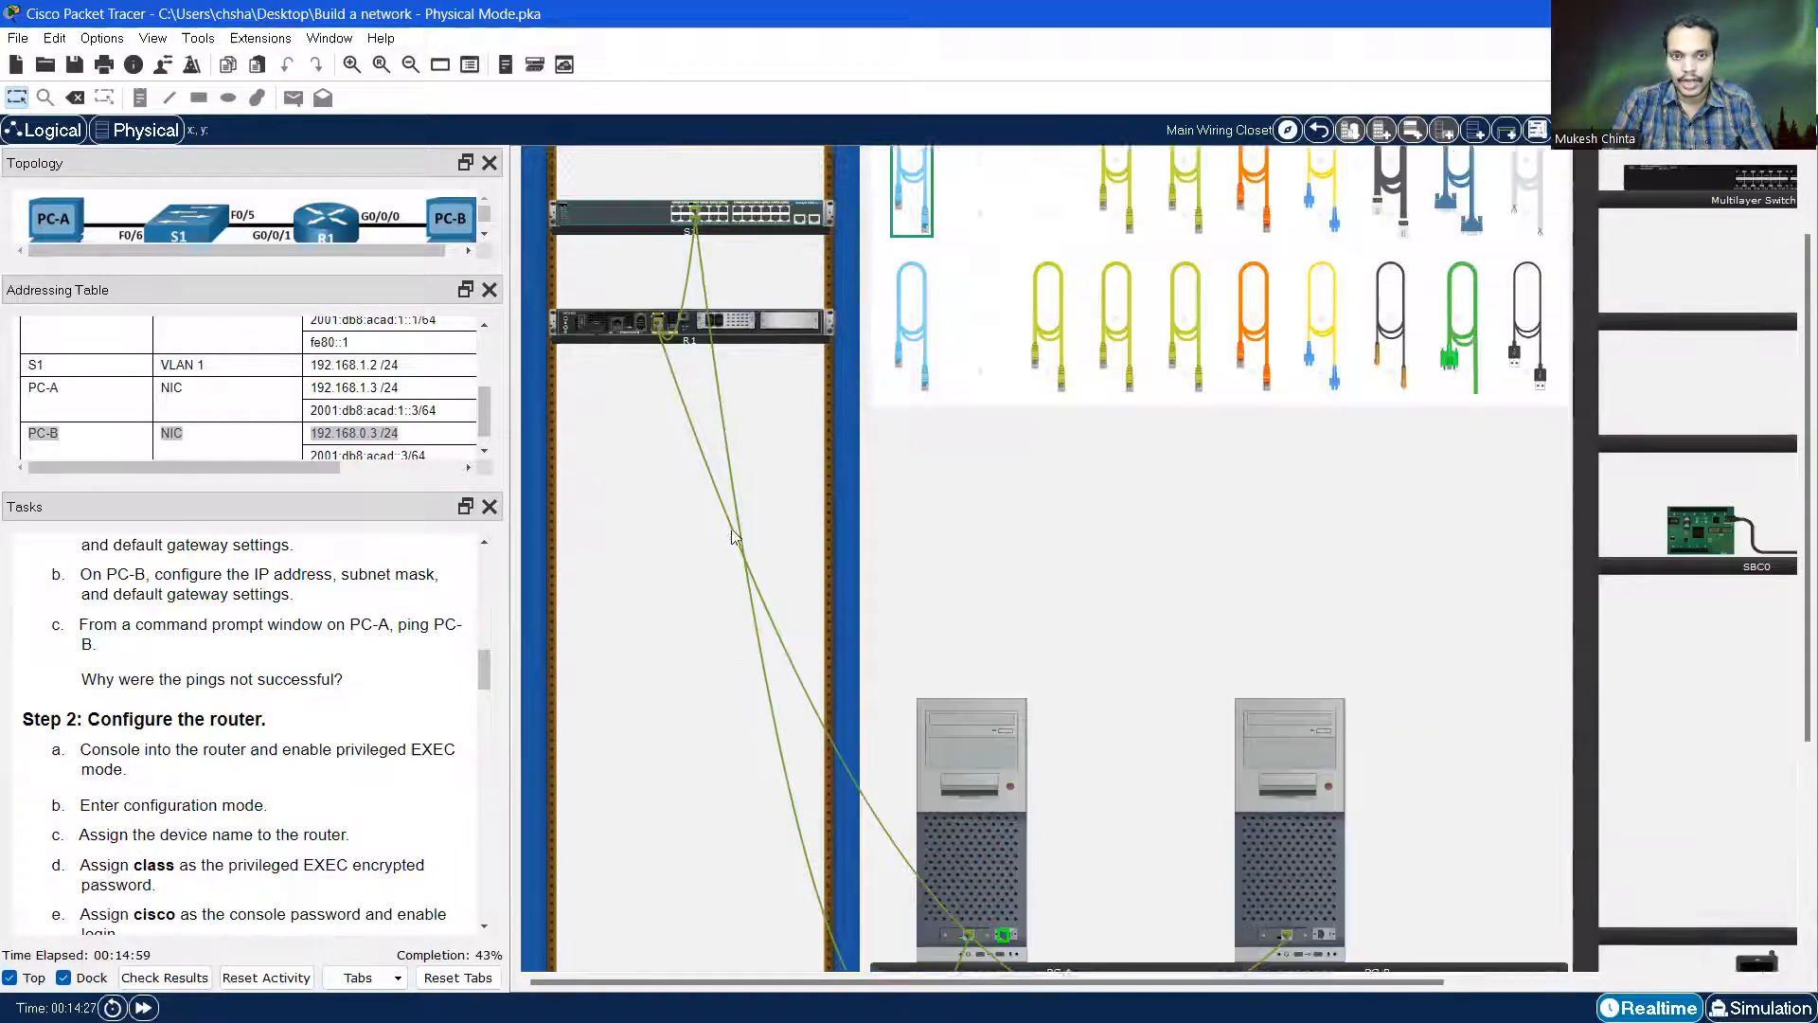
pyautogui.scroll(1, 731, 525)
pyautogui.scroll(1, 640, 483)
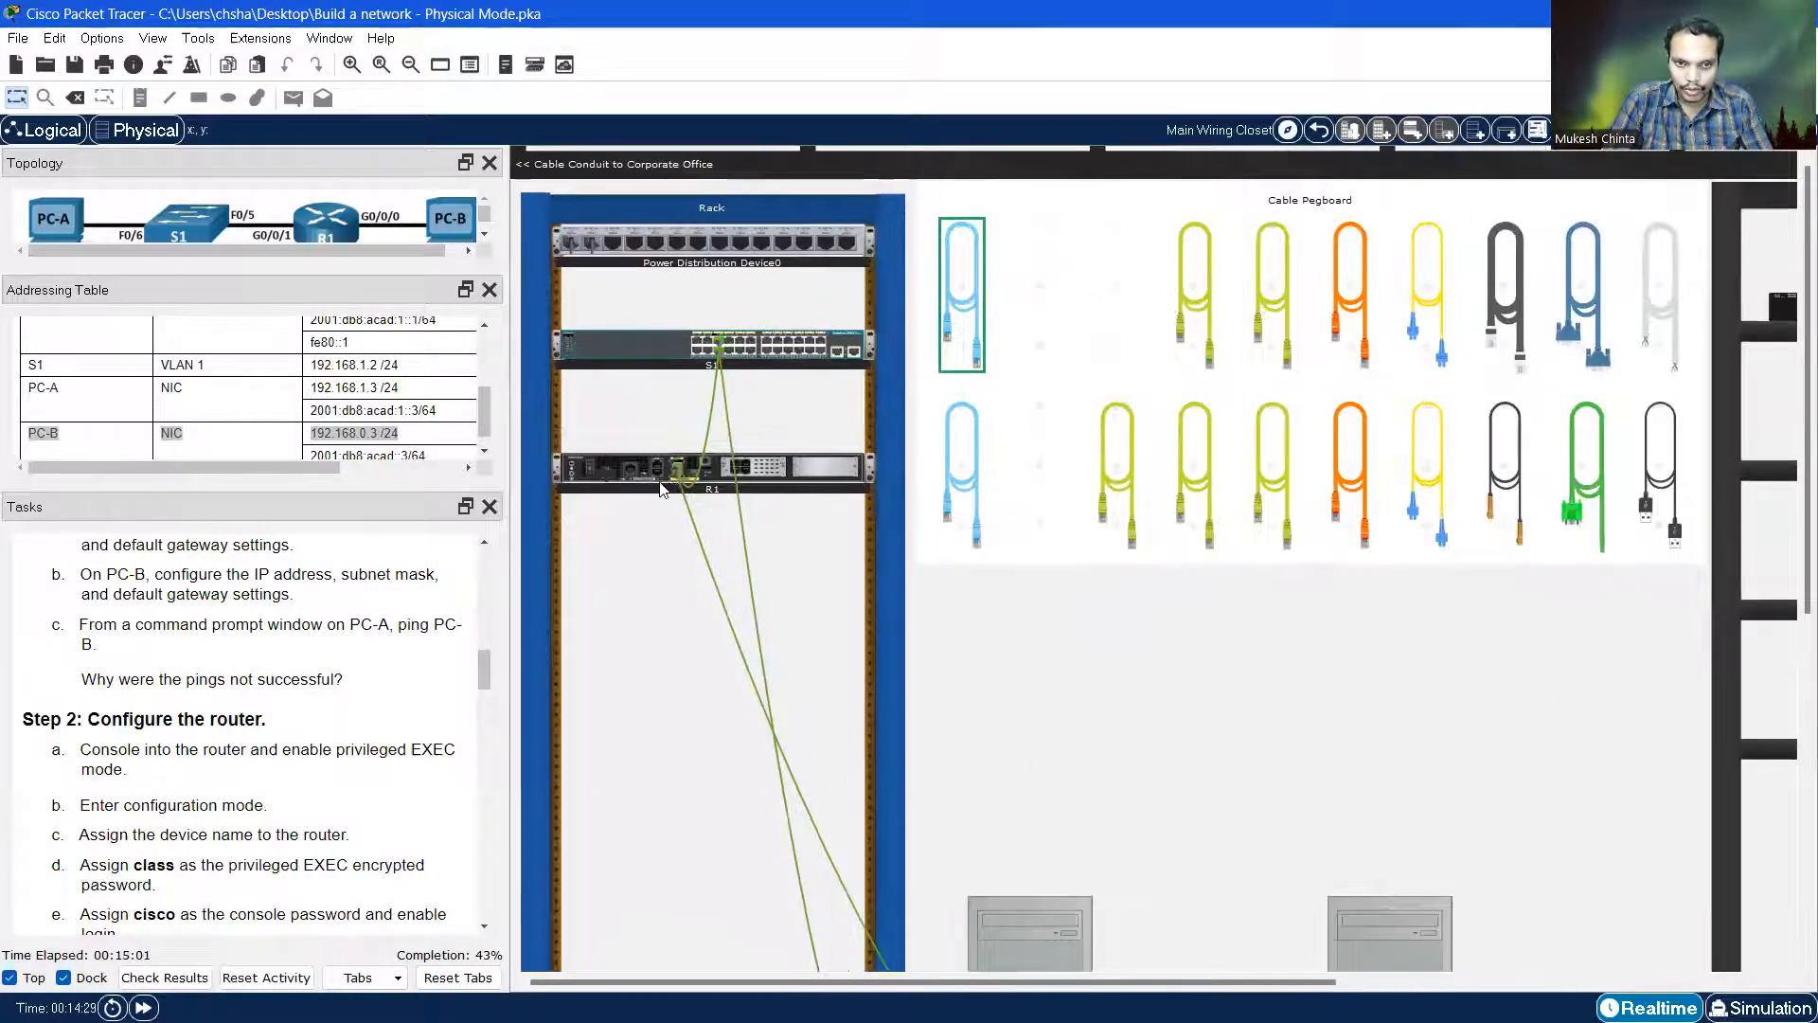
pyautogui.scroll(1, 676, 495)
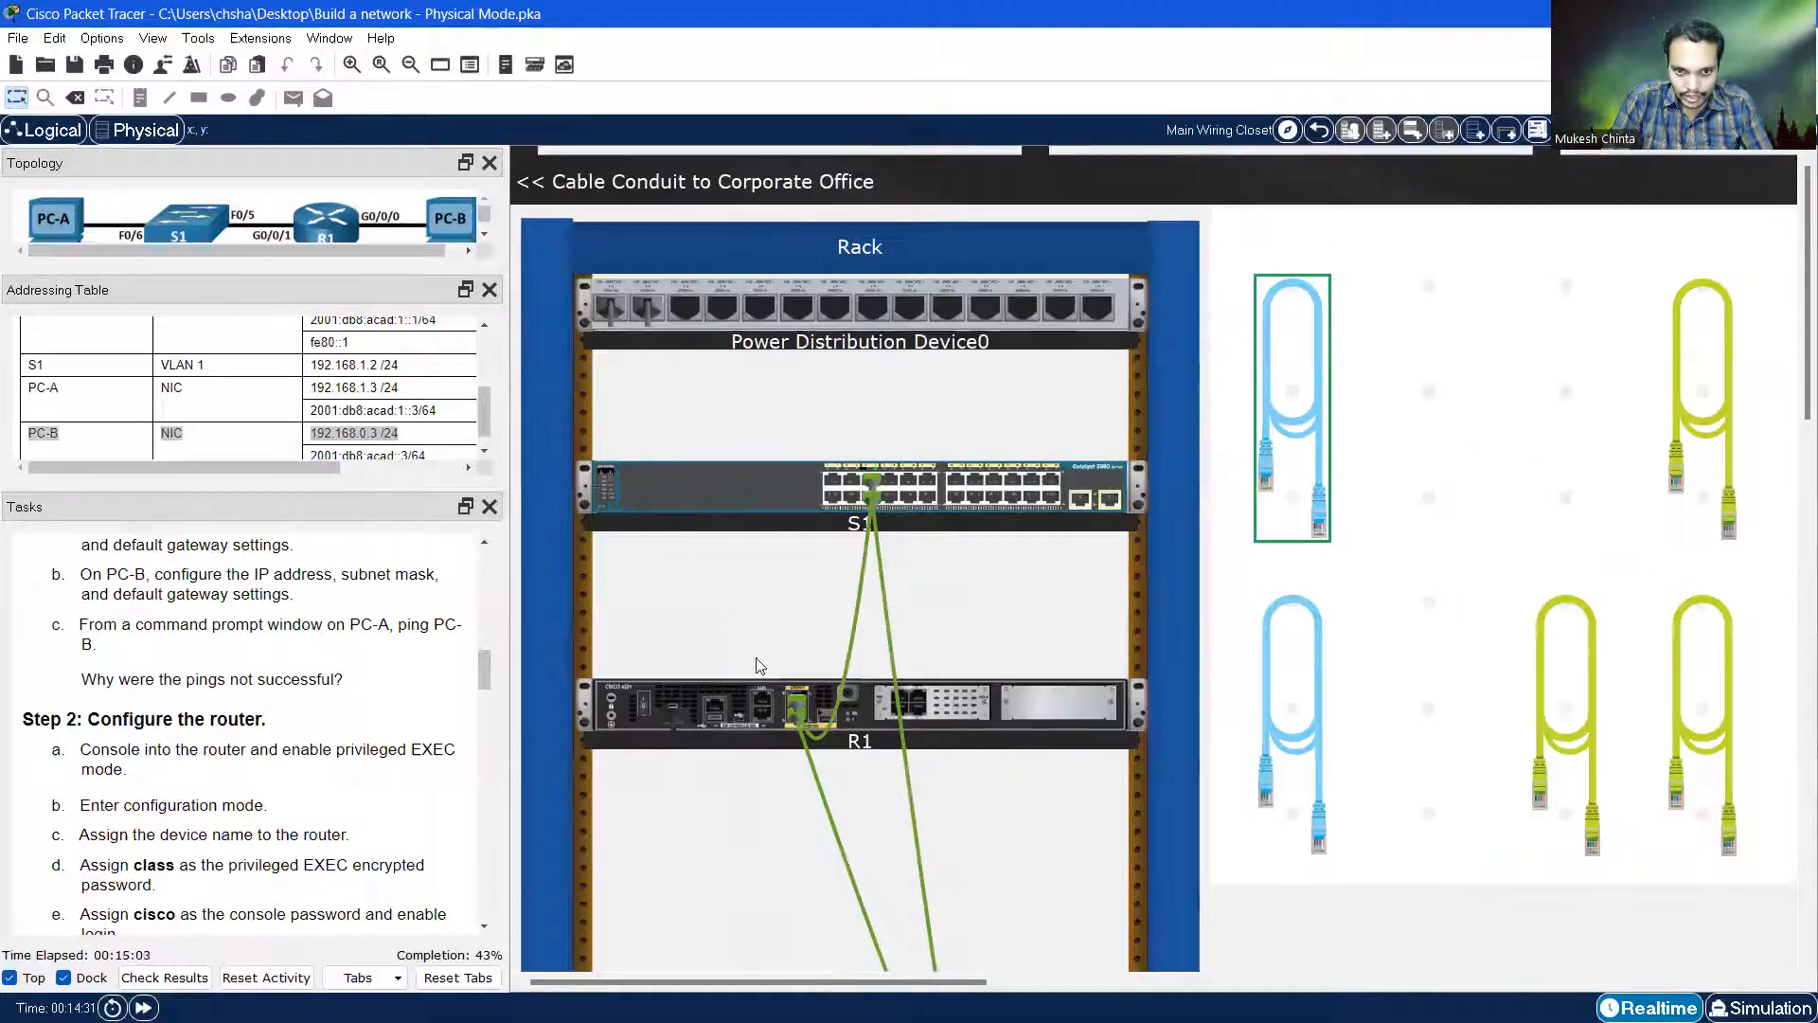
pyautogui.click(764, 713)
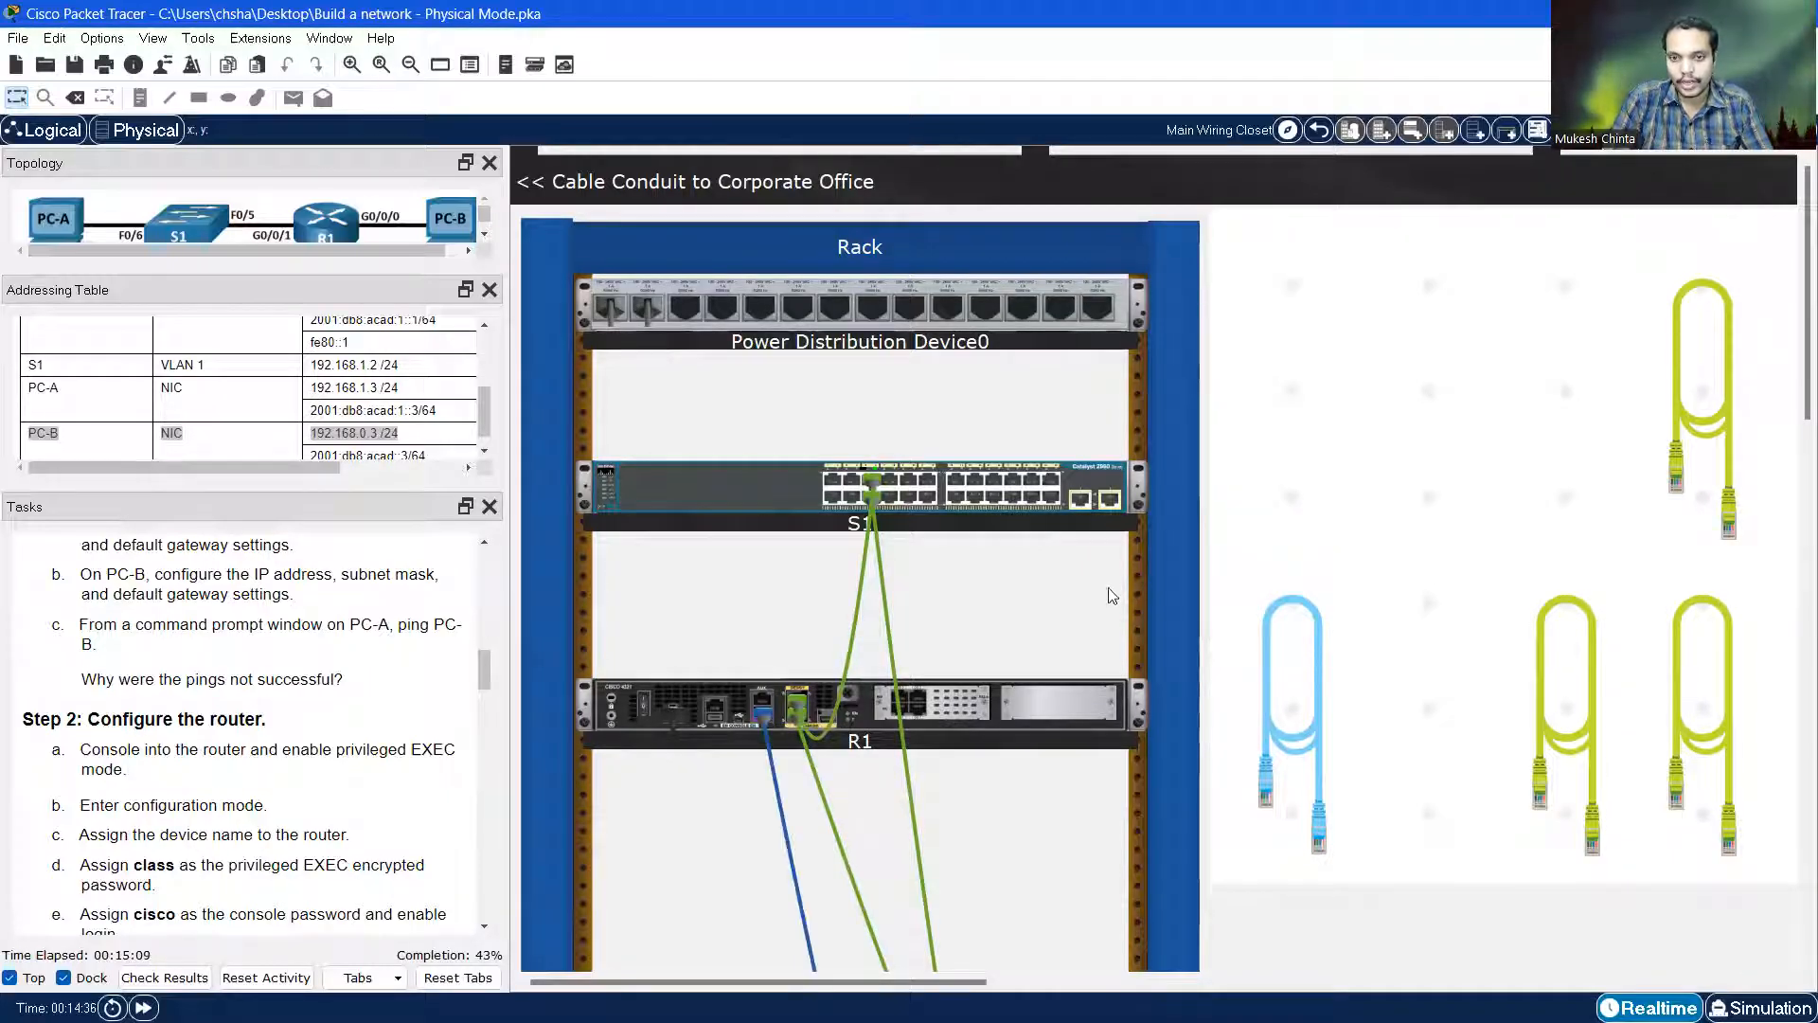
pyautogui.scroll(-3, 1291, 512)
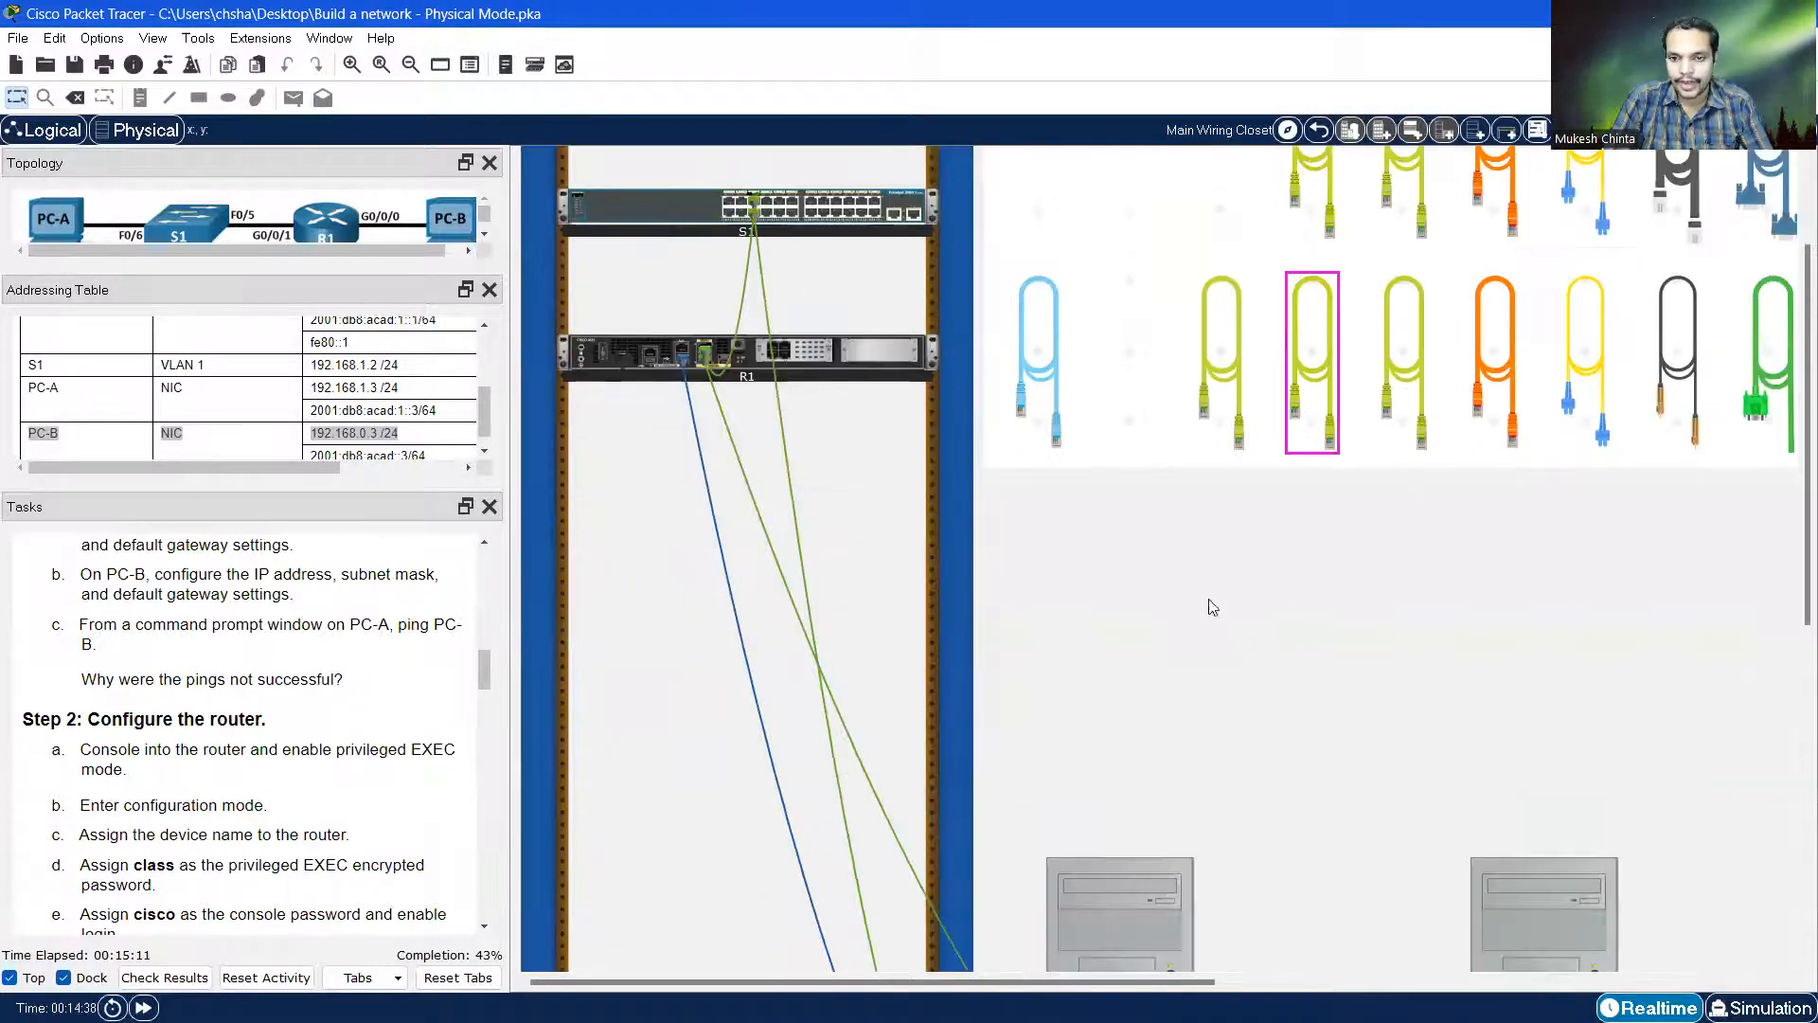
pyautogui.scroll(-5, 1190, 616)
pyautogui.scroll(4, 953, 602)
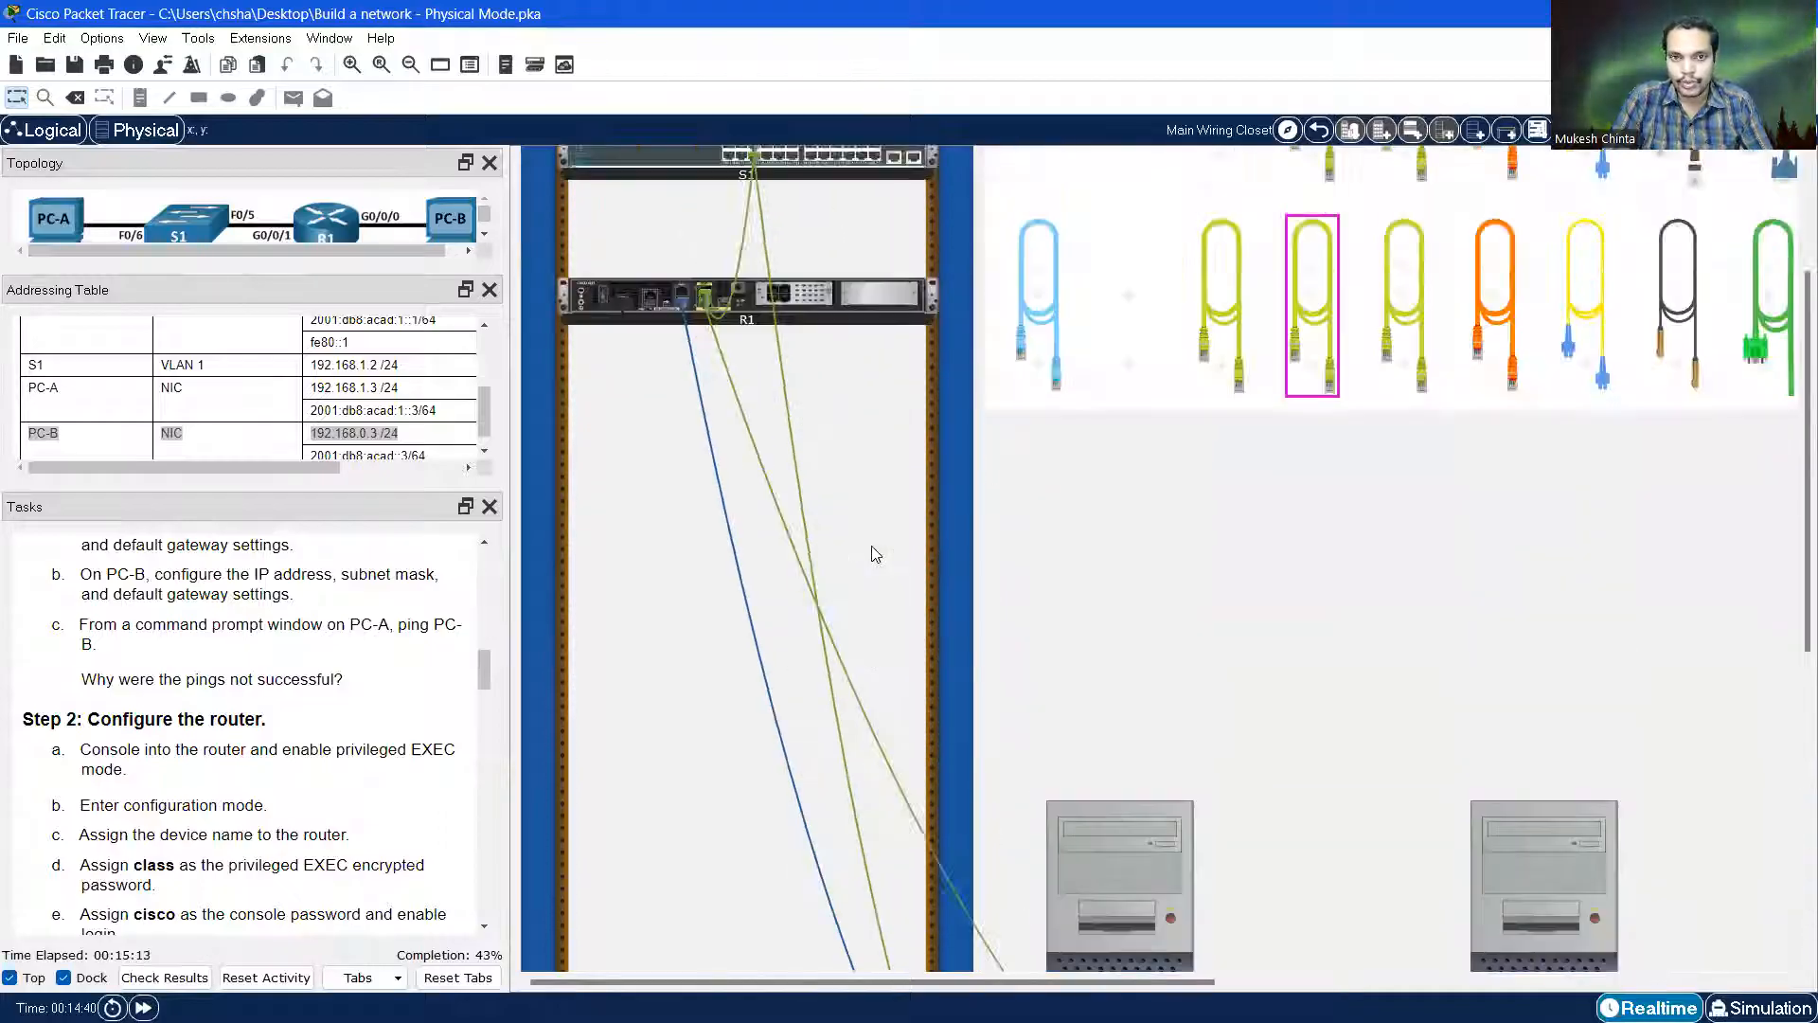
pyautogui.scroll(-5, 1177, 569)
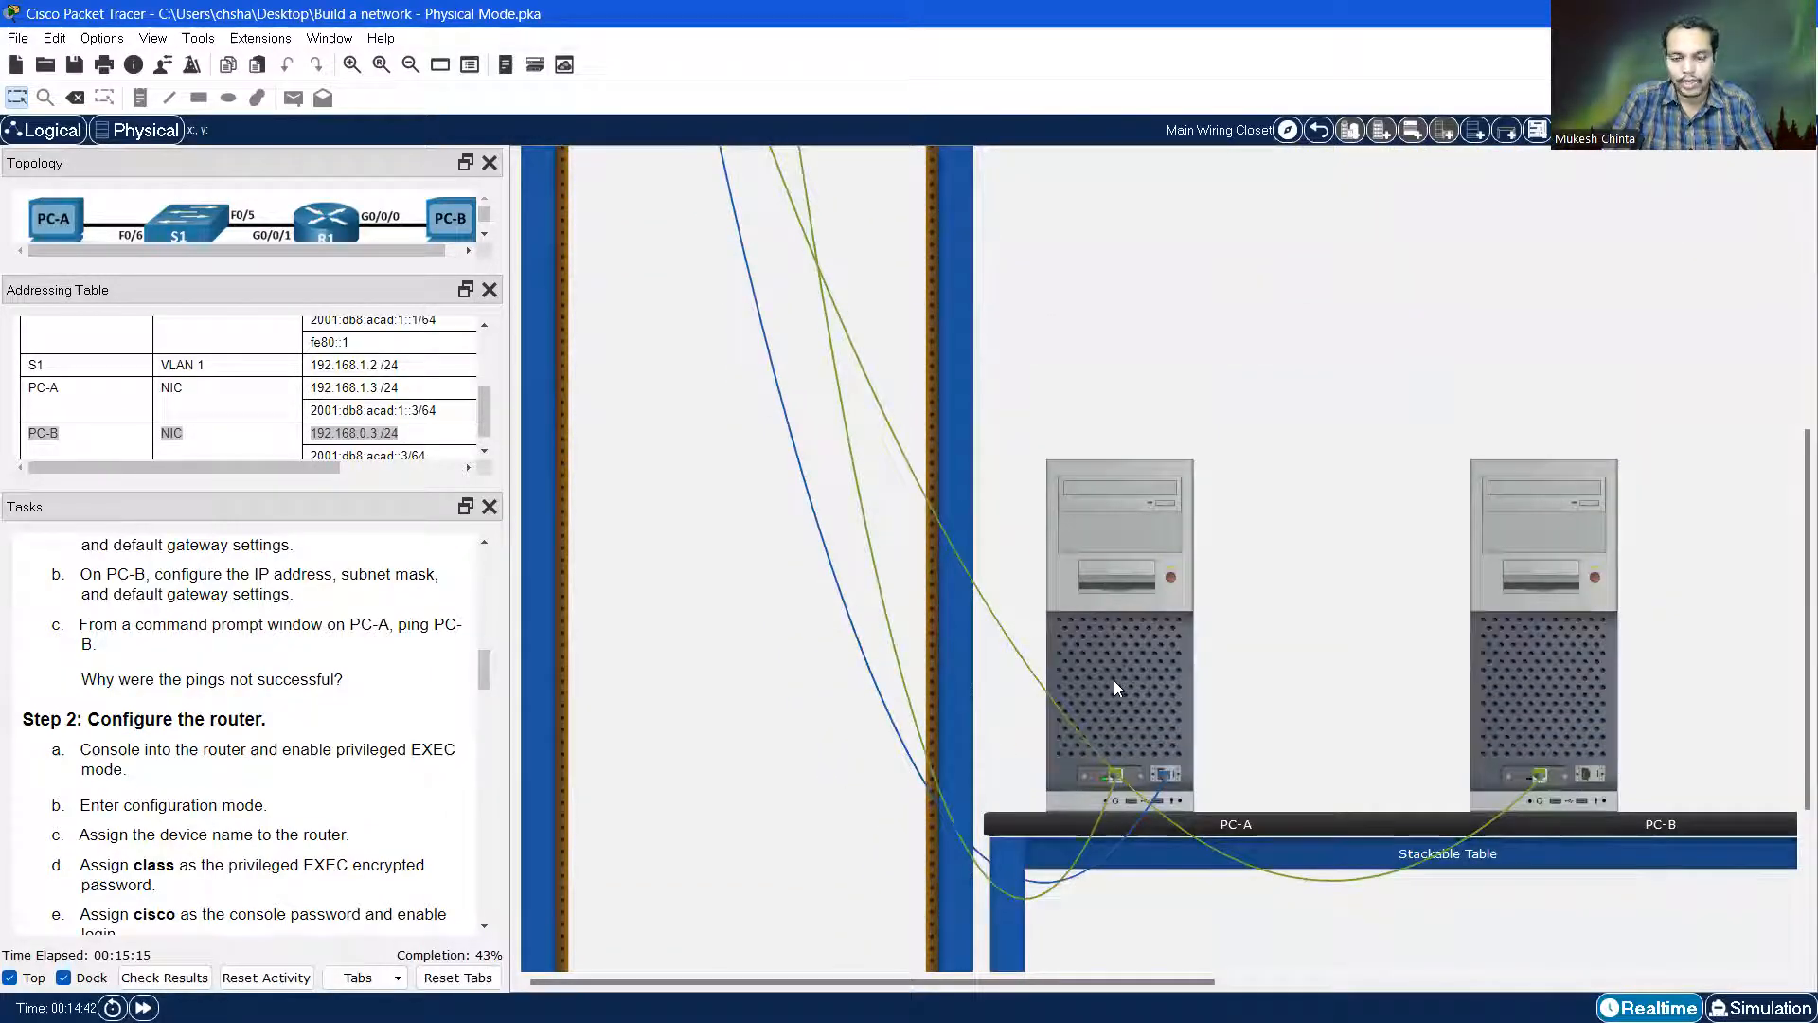
# Connect PC-A's Terminal to R1 with default settings, keeping the window on top and wider
pyautogui.click(1132, 650)
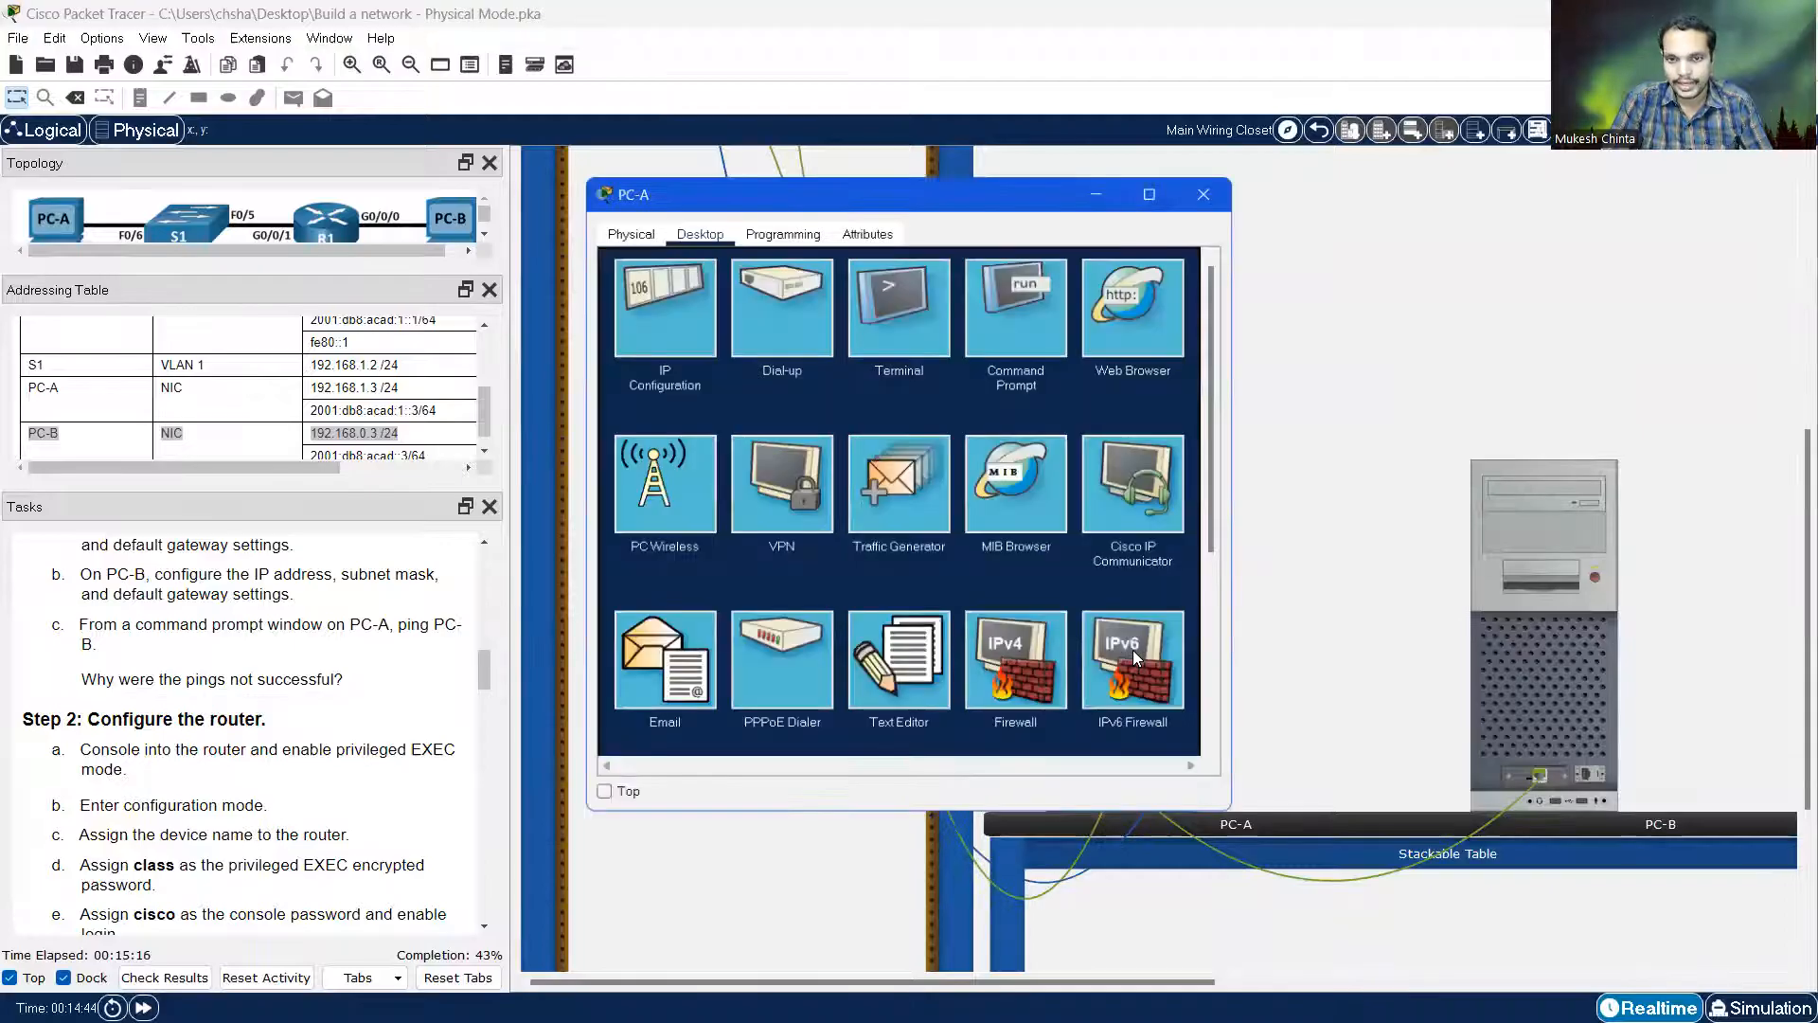
pyautogui.click(895, 322)
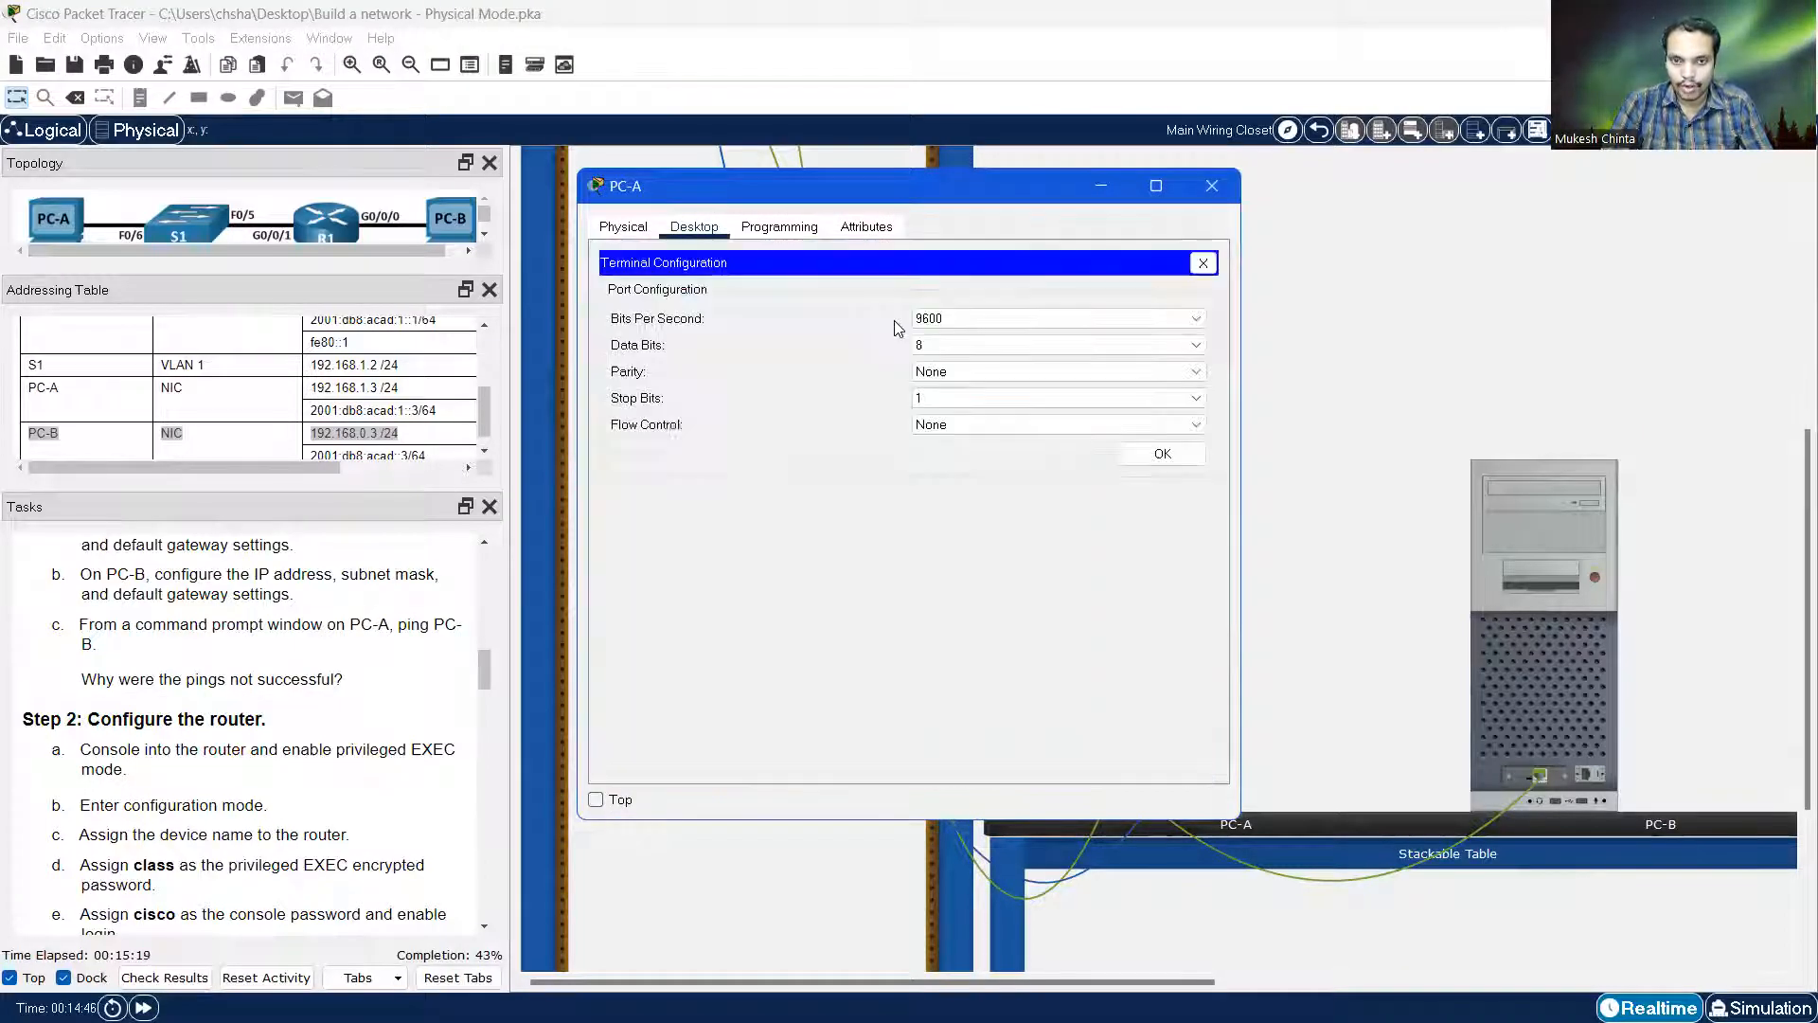
pyautogui.click(1163, 457)
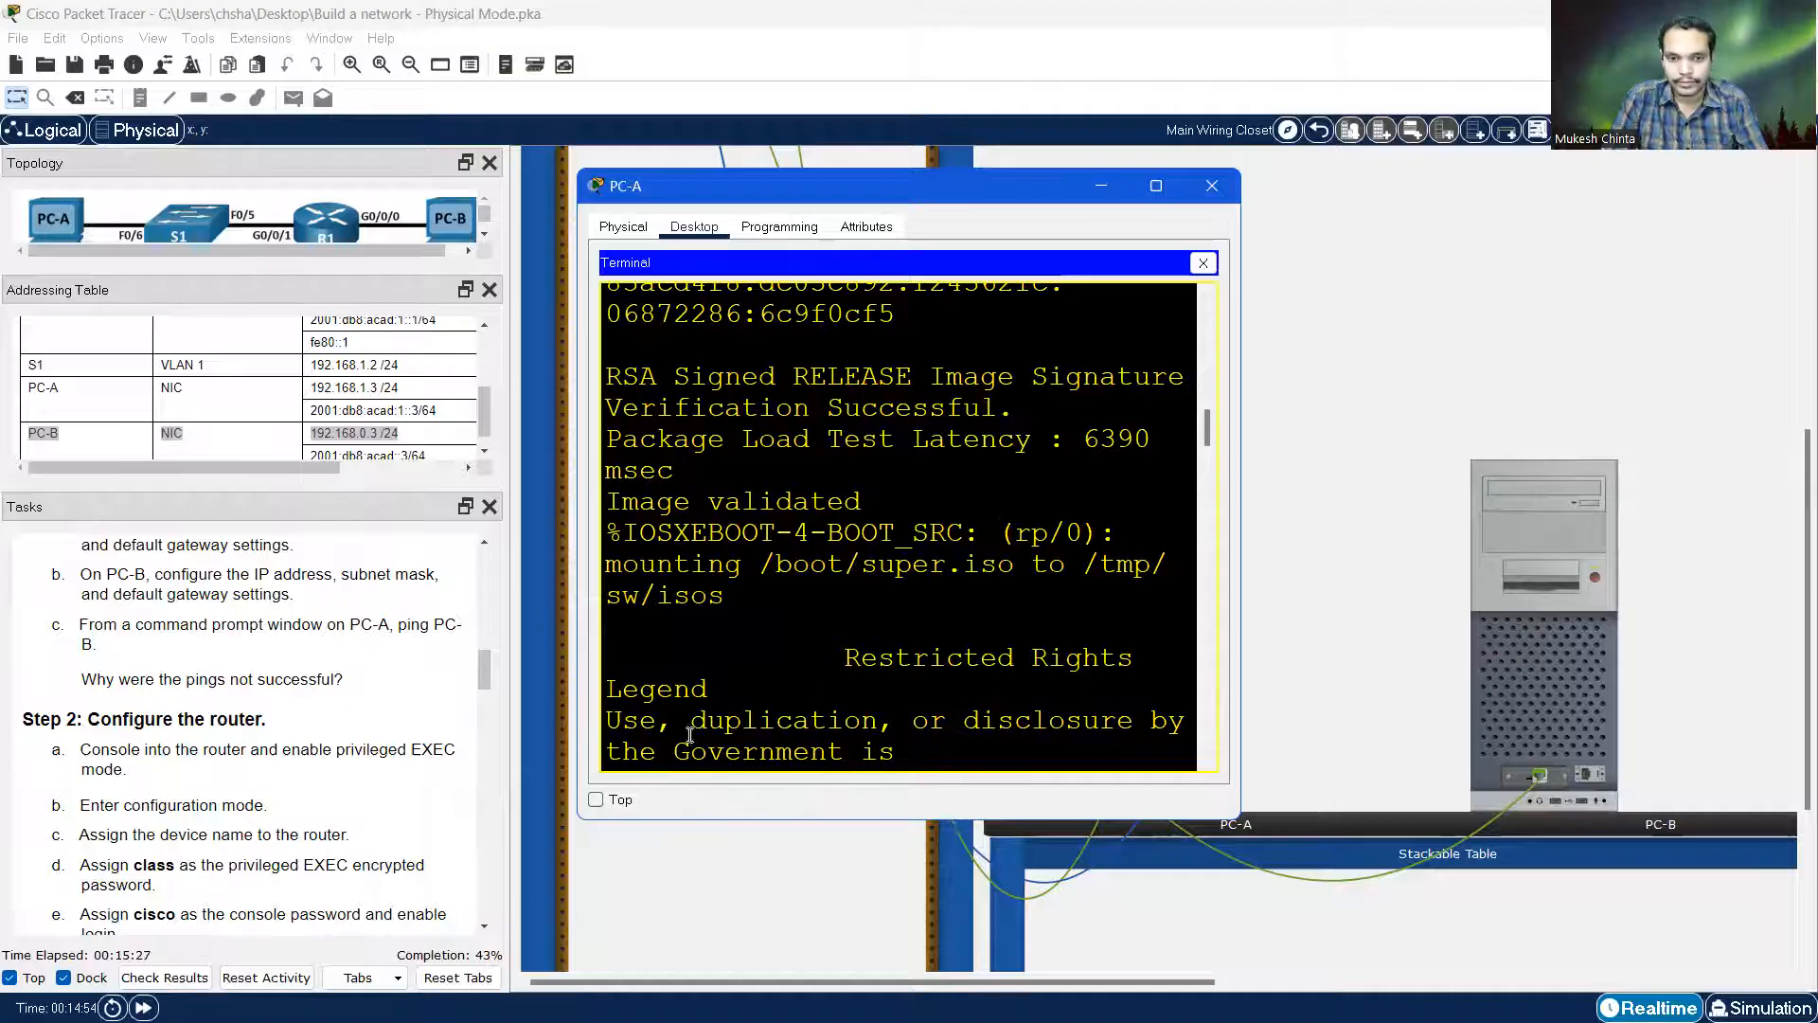
pyautogui.click(596, 799)
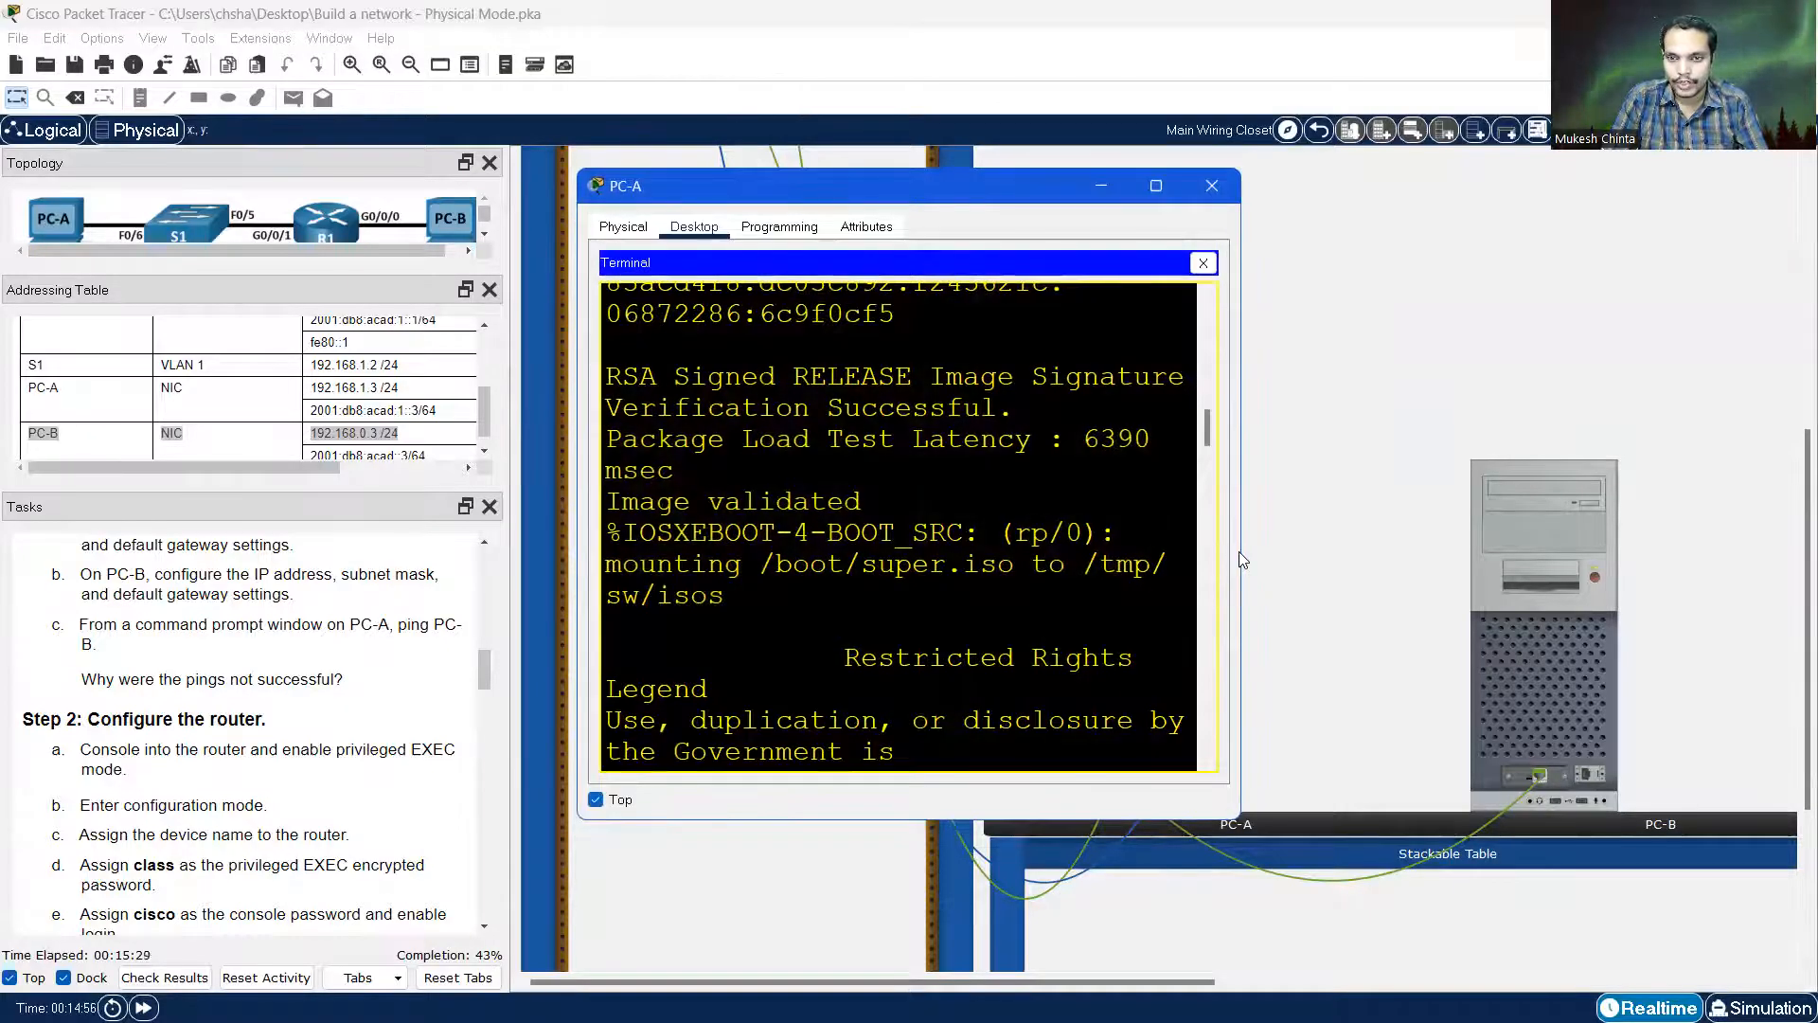
pyautogui.moveTo(1243, 560); pyautogui.dragTo(1506, 594)
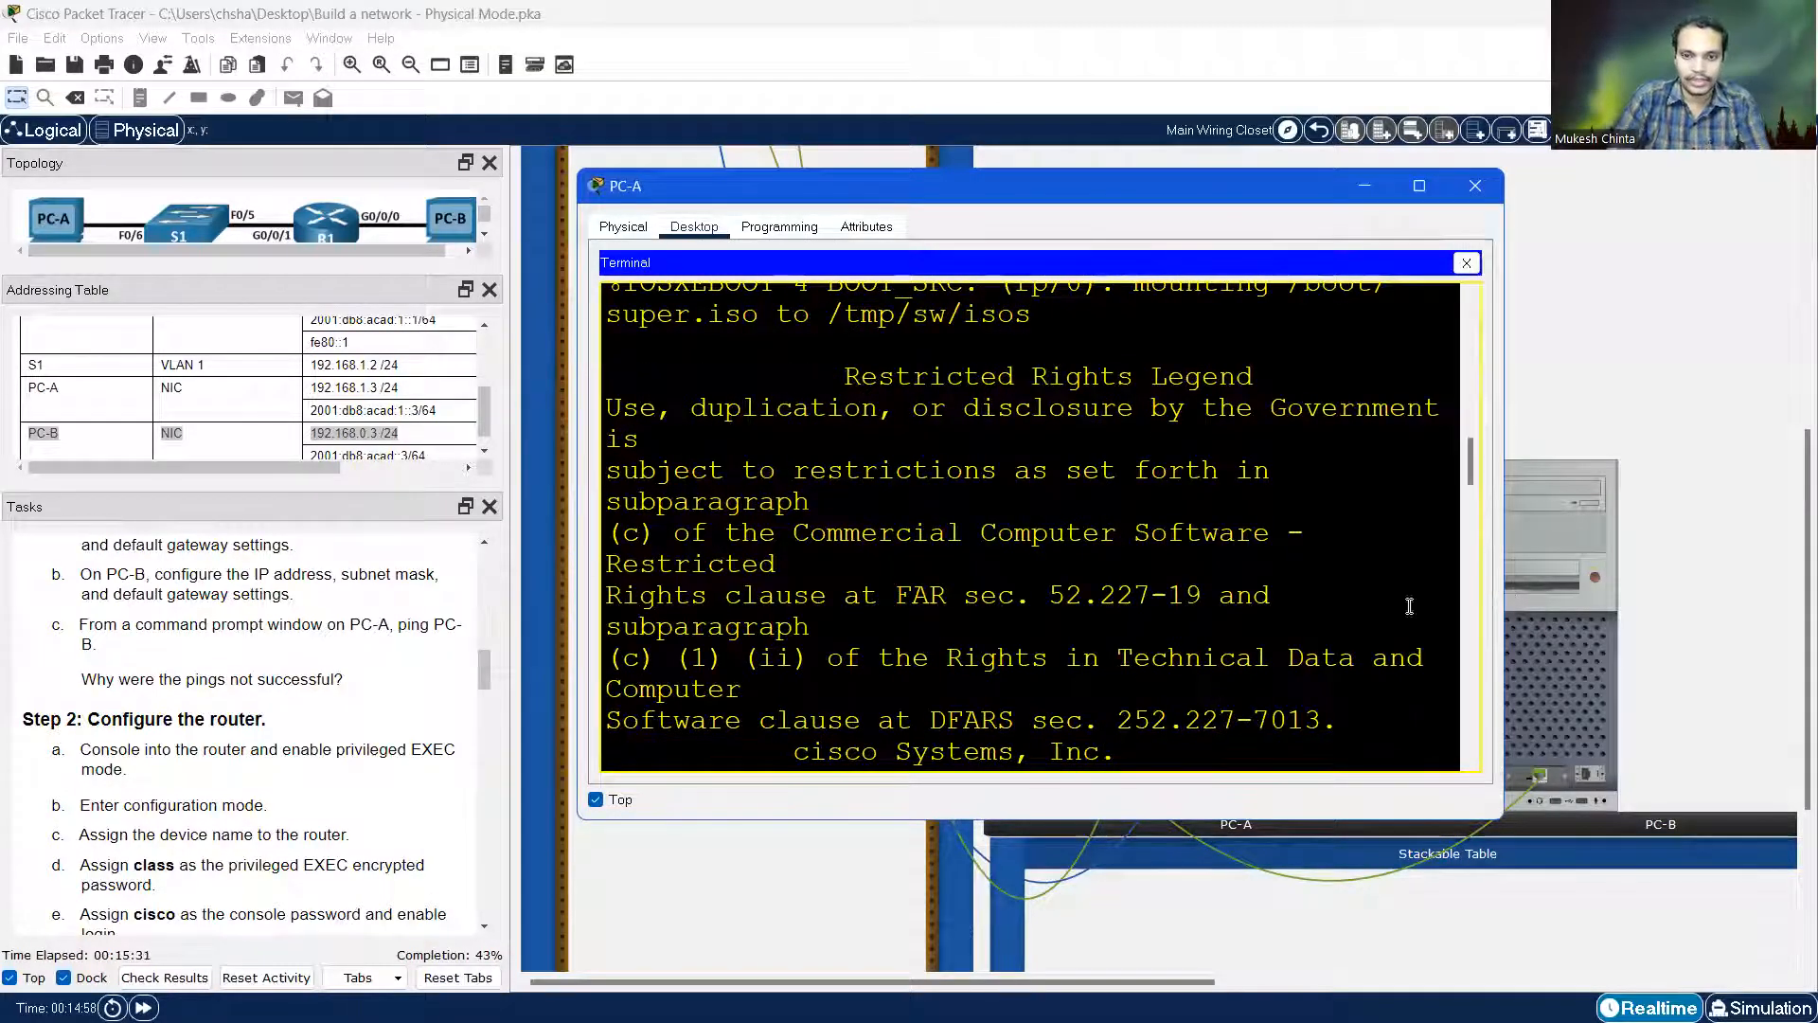
# Decline the router's initial configuration dialog and rearrange the side panels
pyautogui.press('Return')
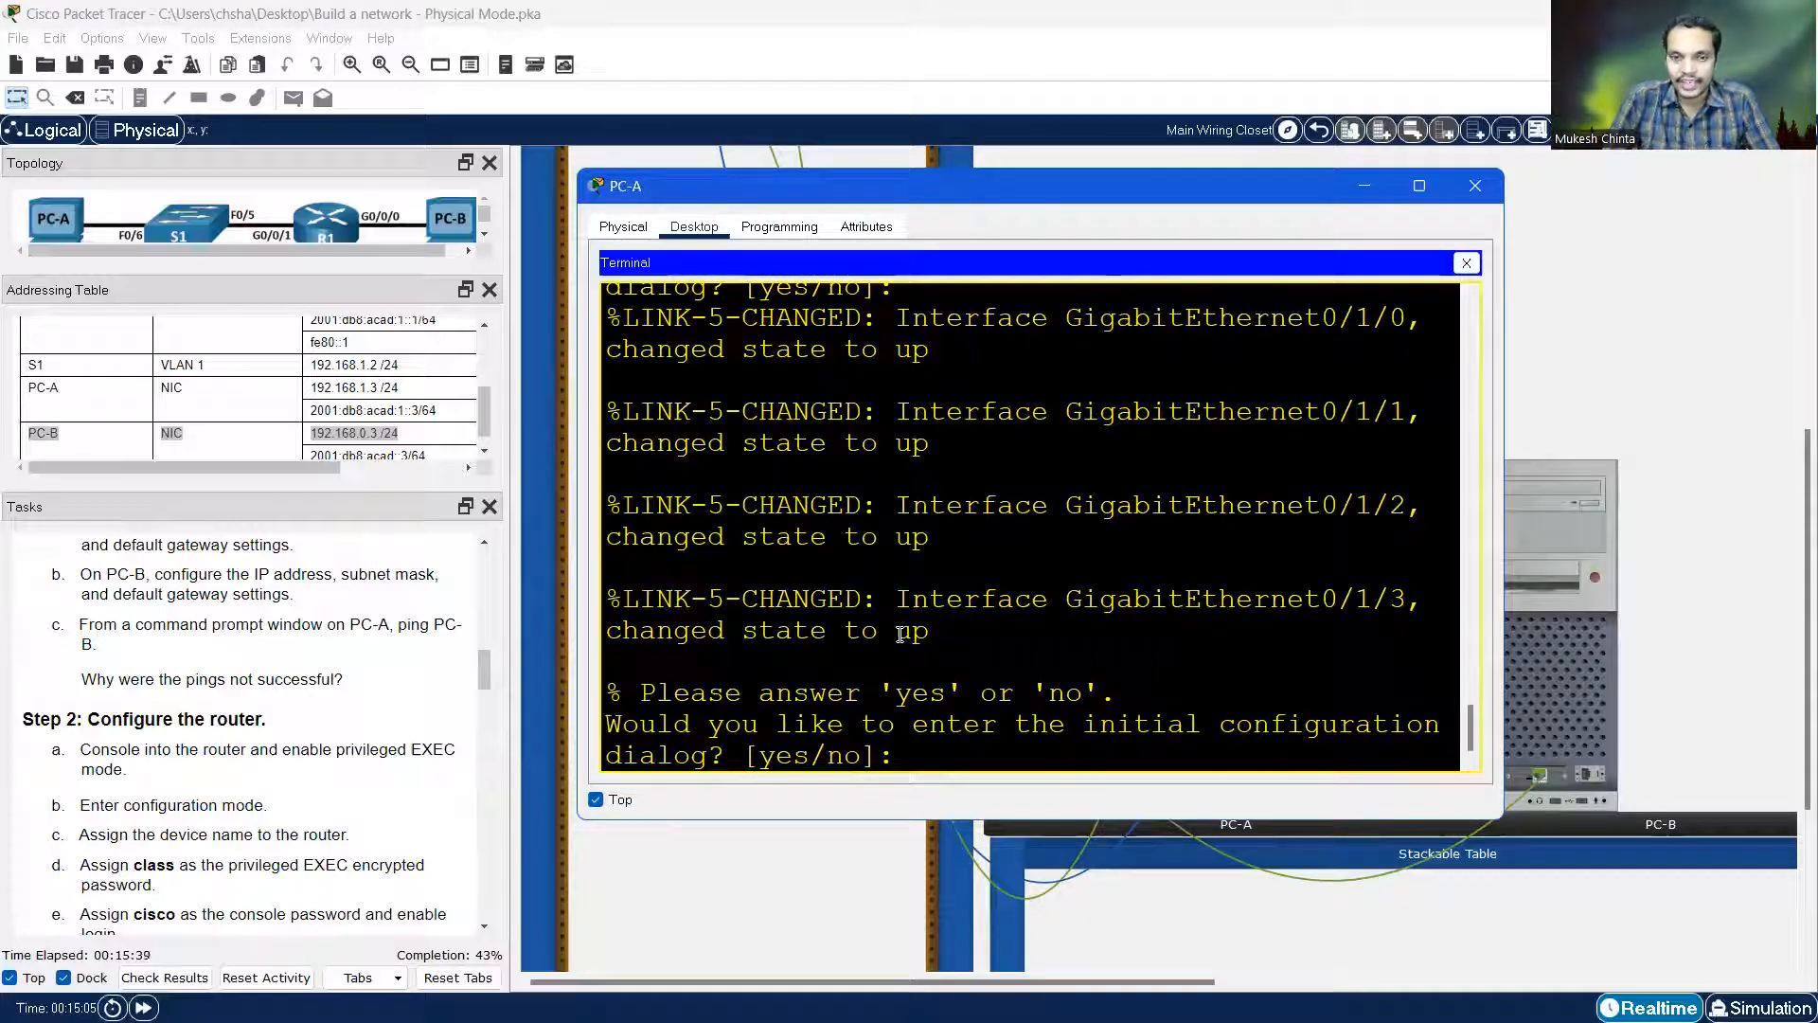
pyautogui.write('no')
pyautogui.press('Return')
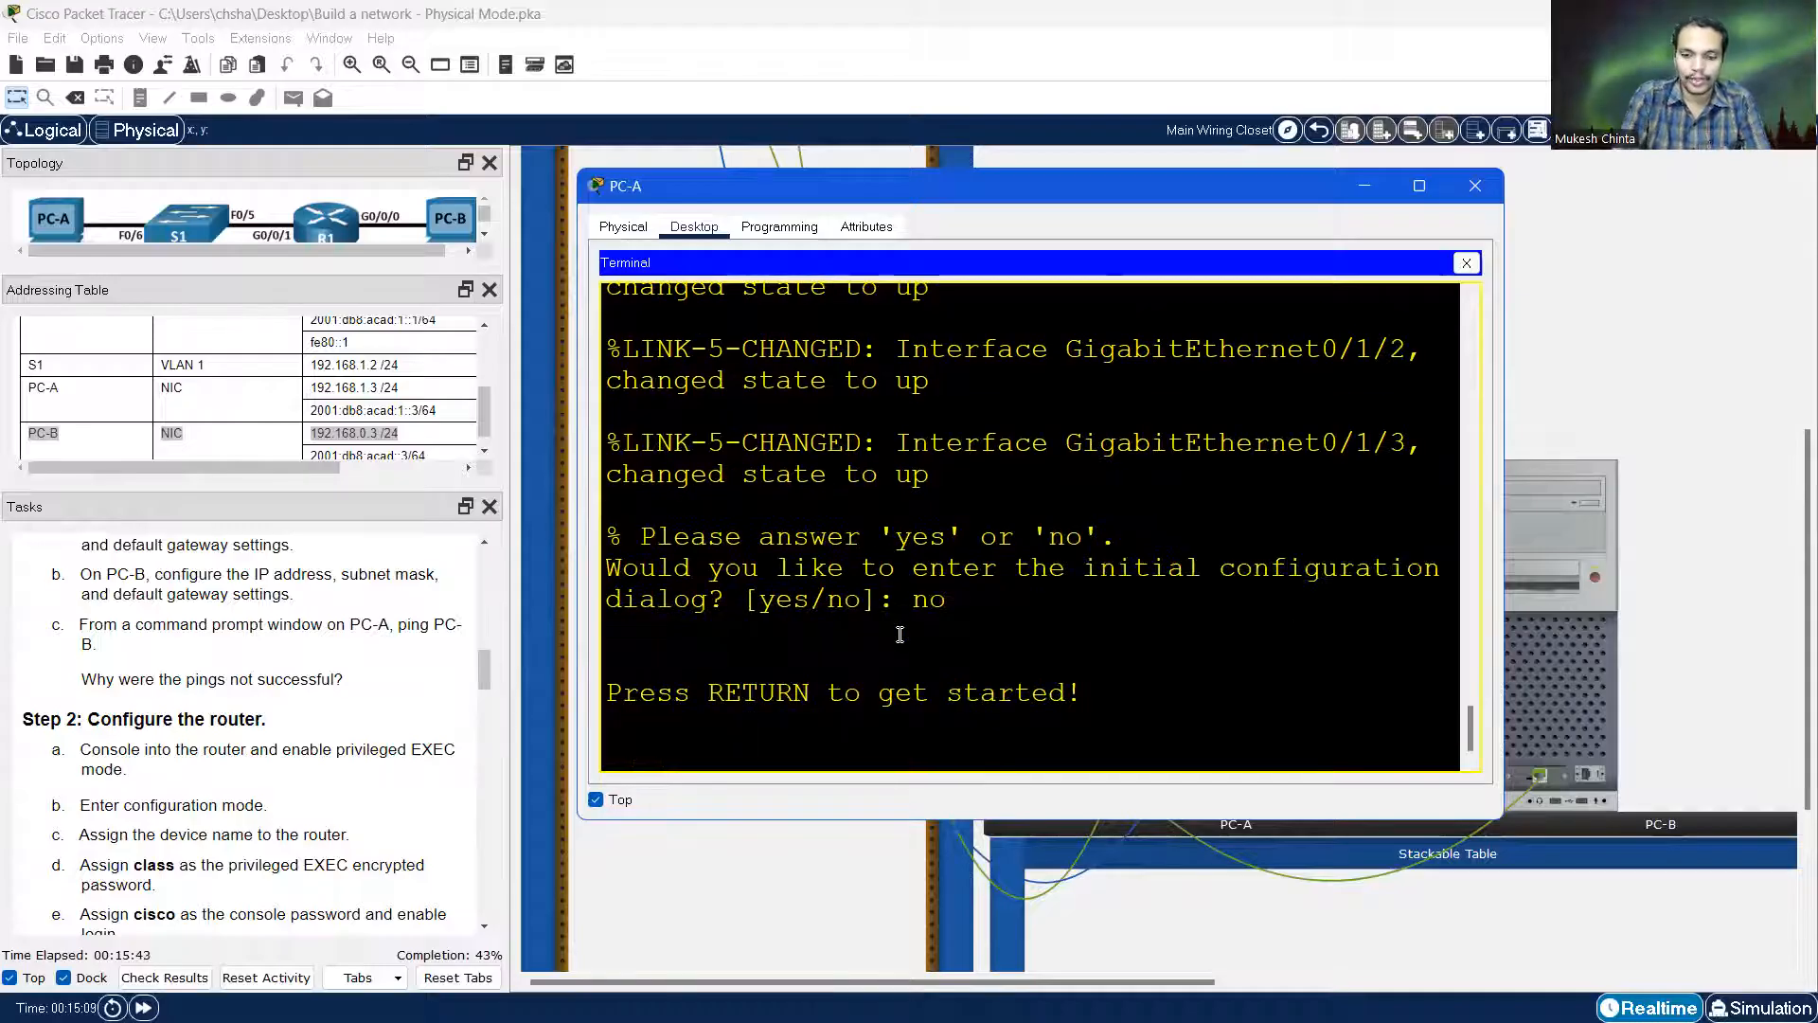
pyautogui.press('Return')
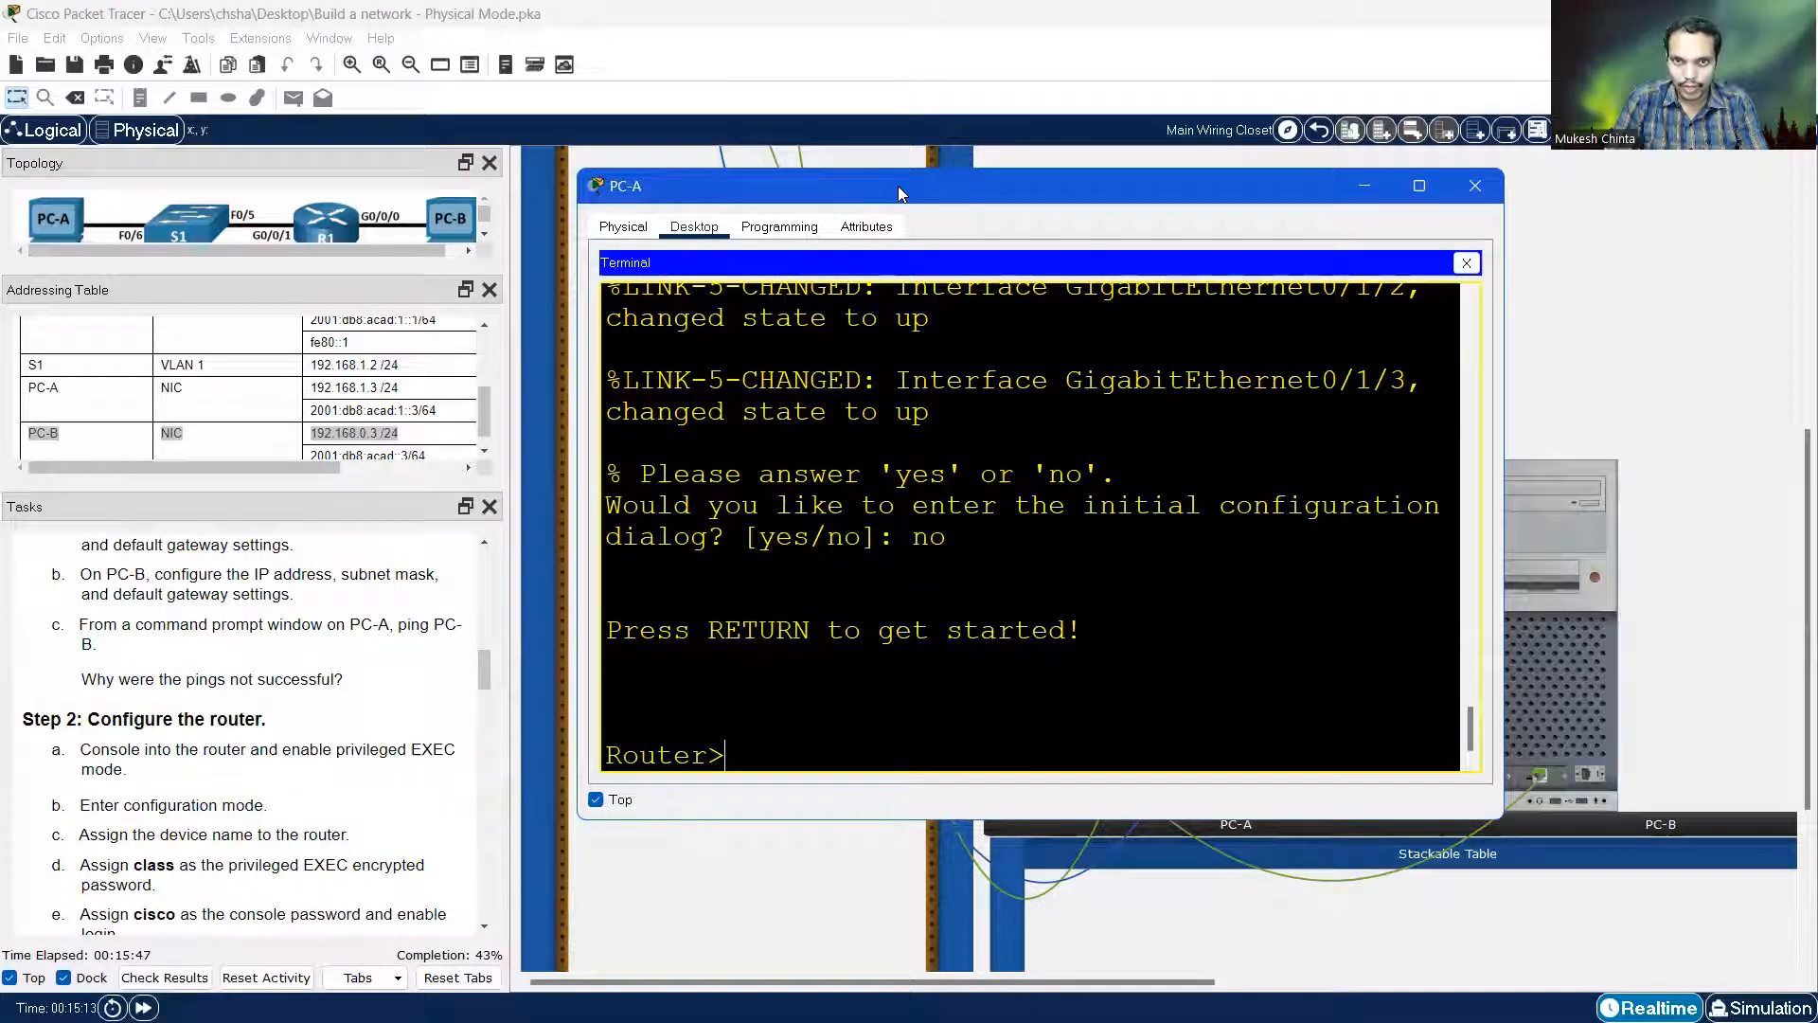
pyautogui.moveTo(898, 185); pyautogui.dragTo(1034, 149)
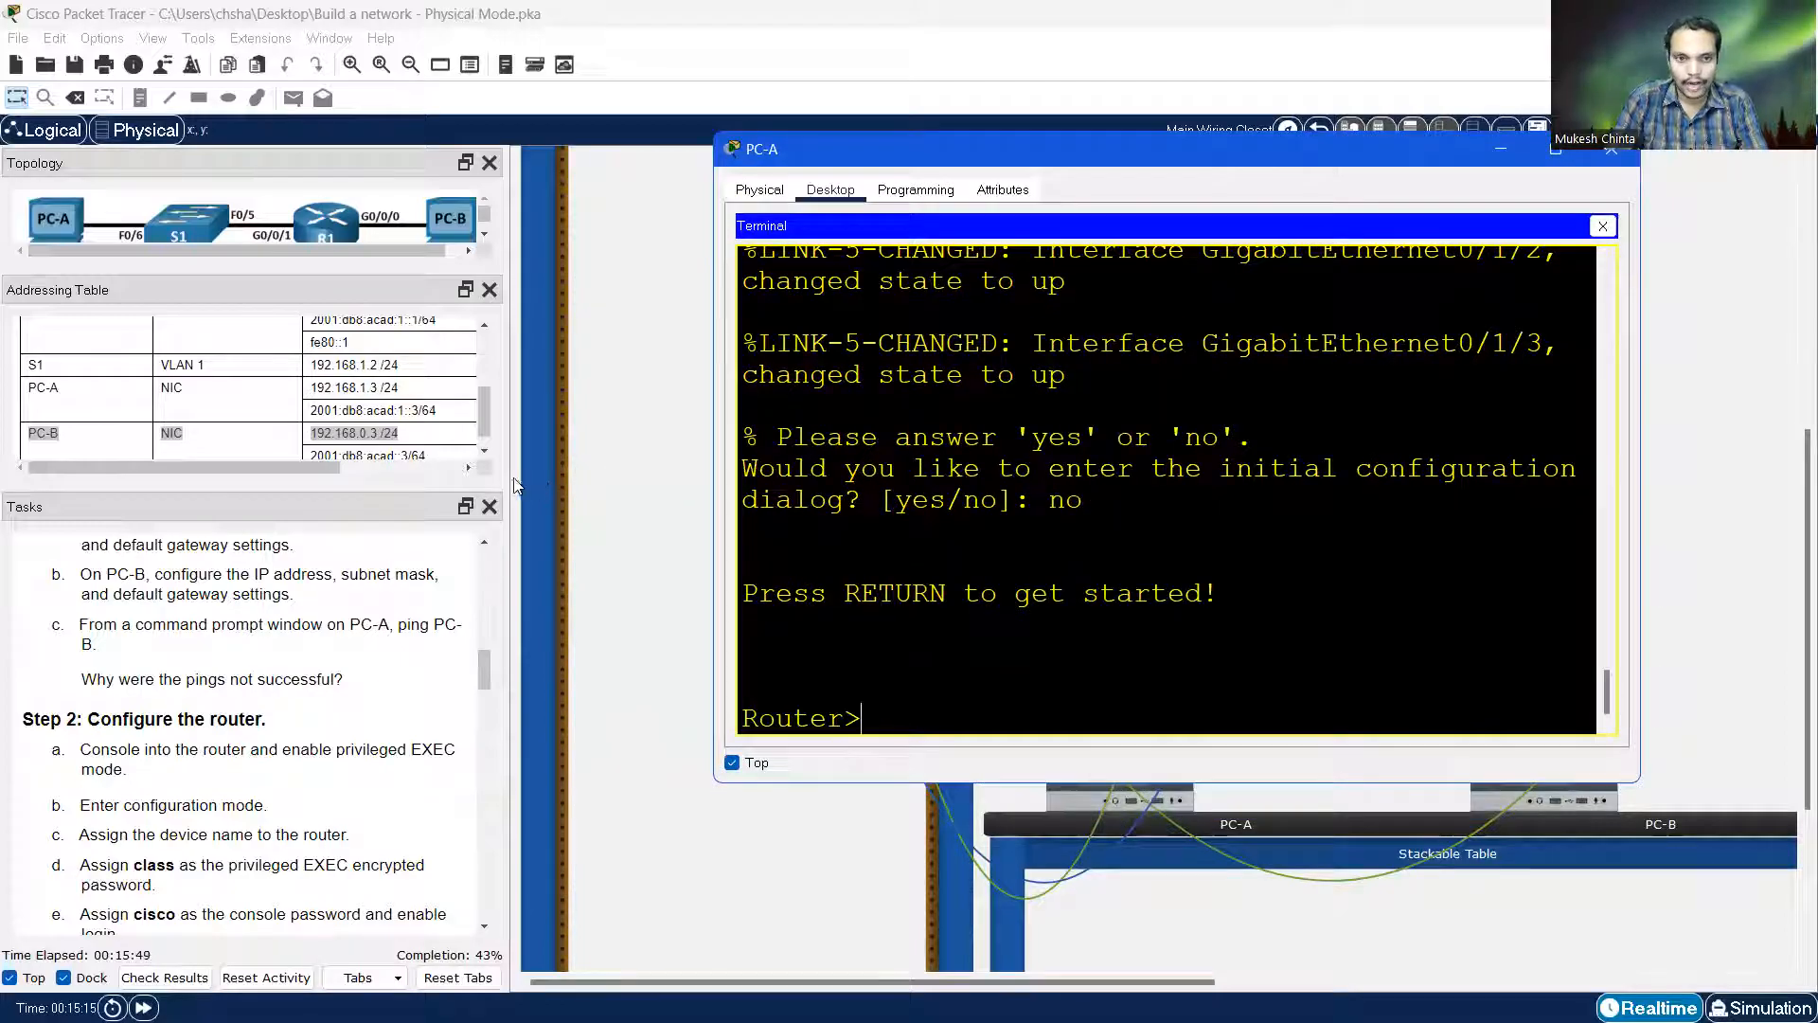
pyautogui.moveTo(513, 485); pyautogui.dragTo(687, 485)
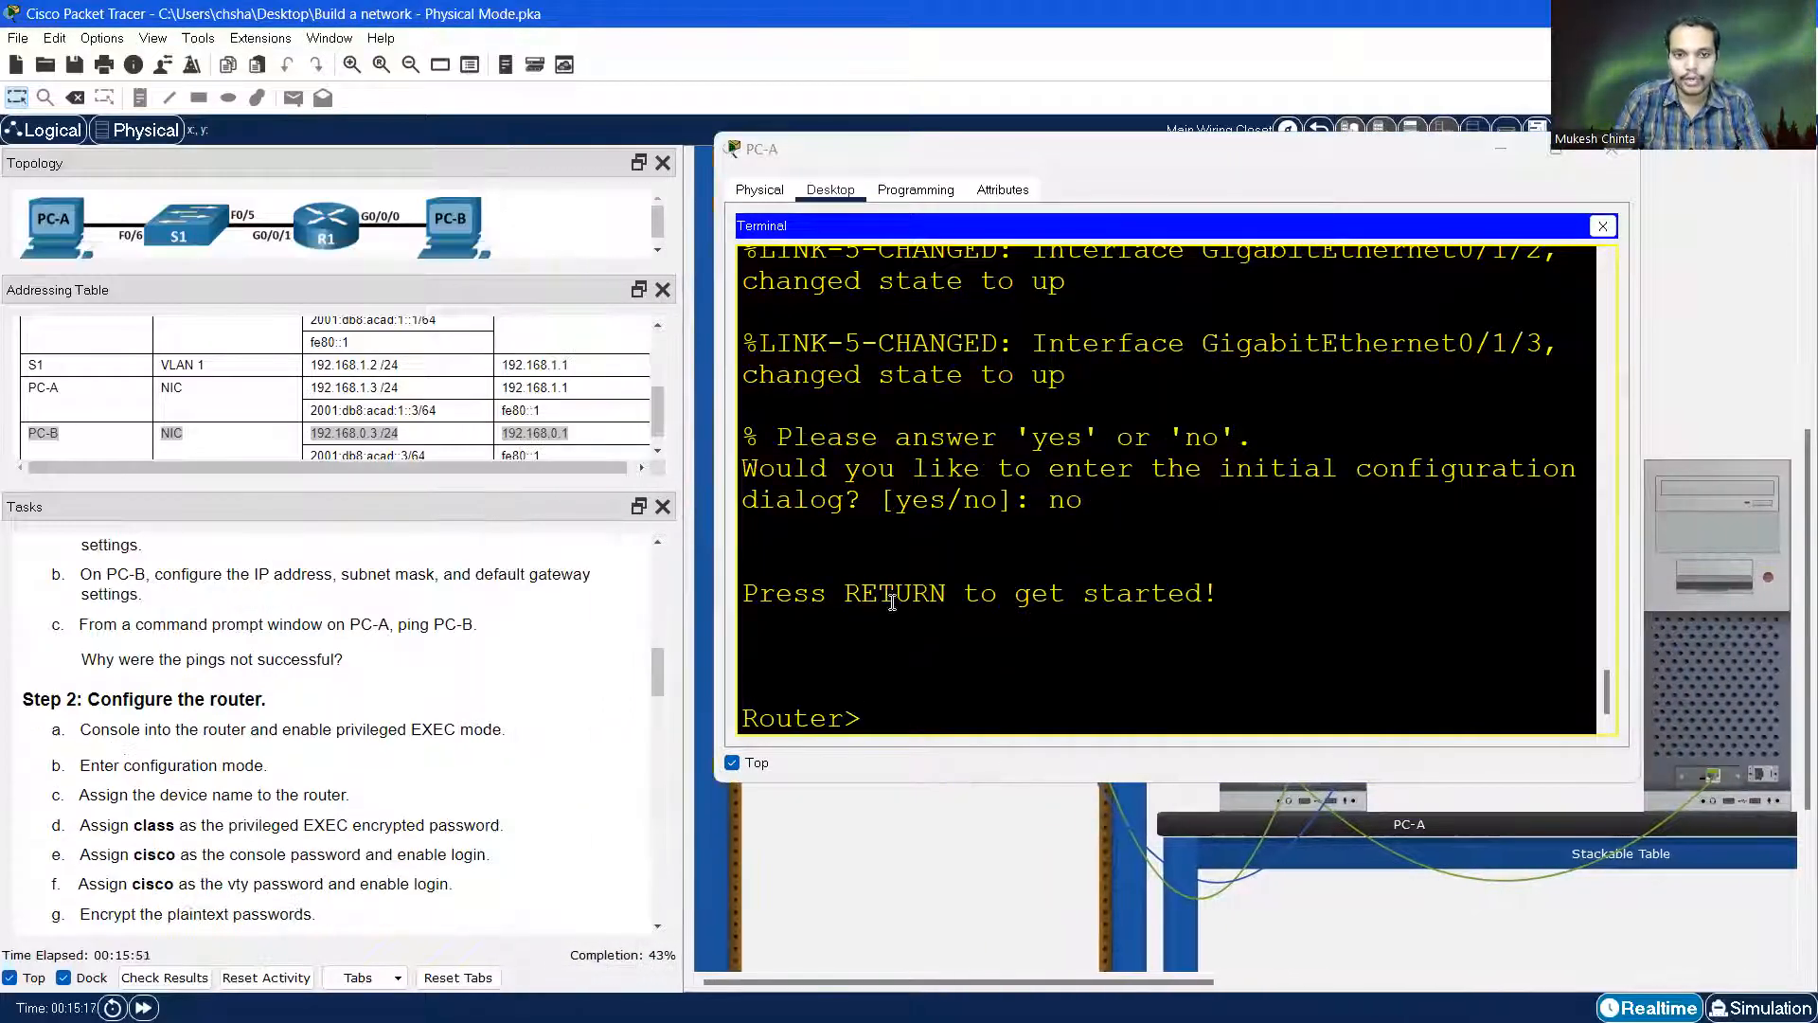
# Enter global configuration mode with enable and configure terminal, then set hostname R1
pyautogui.click(885, 712)
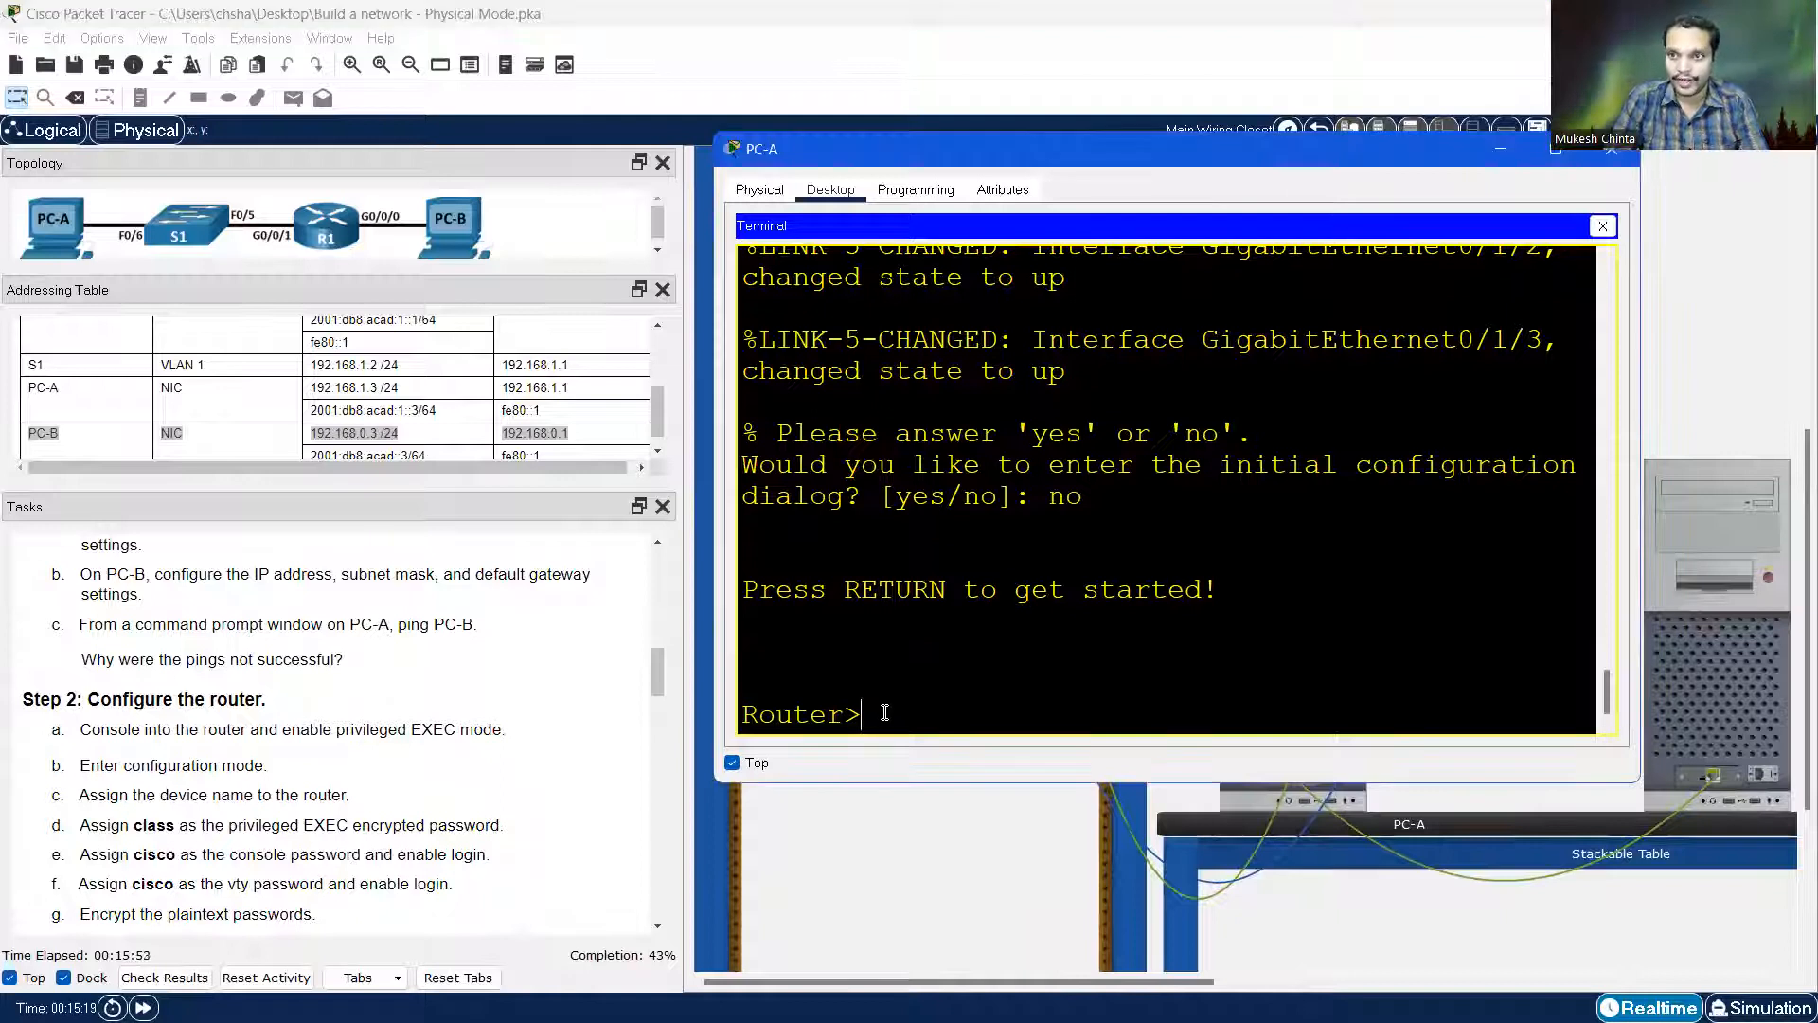
pyautogui.write('enable')
pyautogui.press('Return')
pyautogui.write('configure terminal')
pyautogui.press('Return')
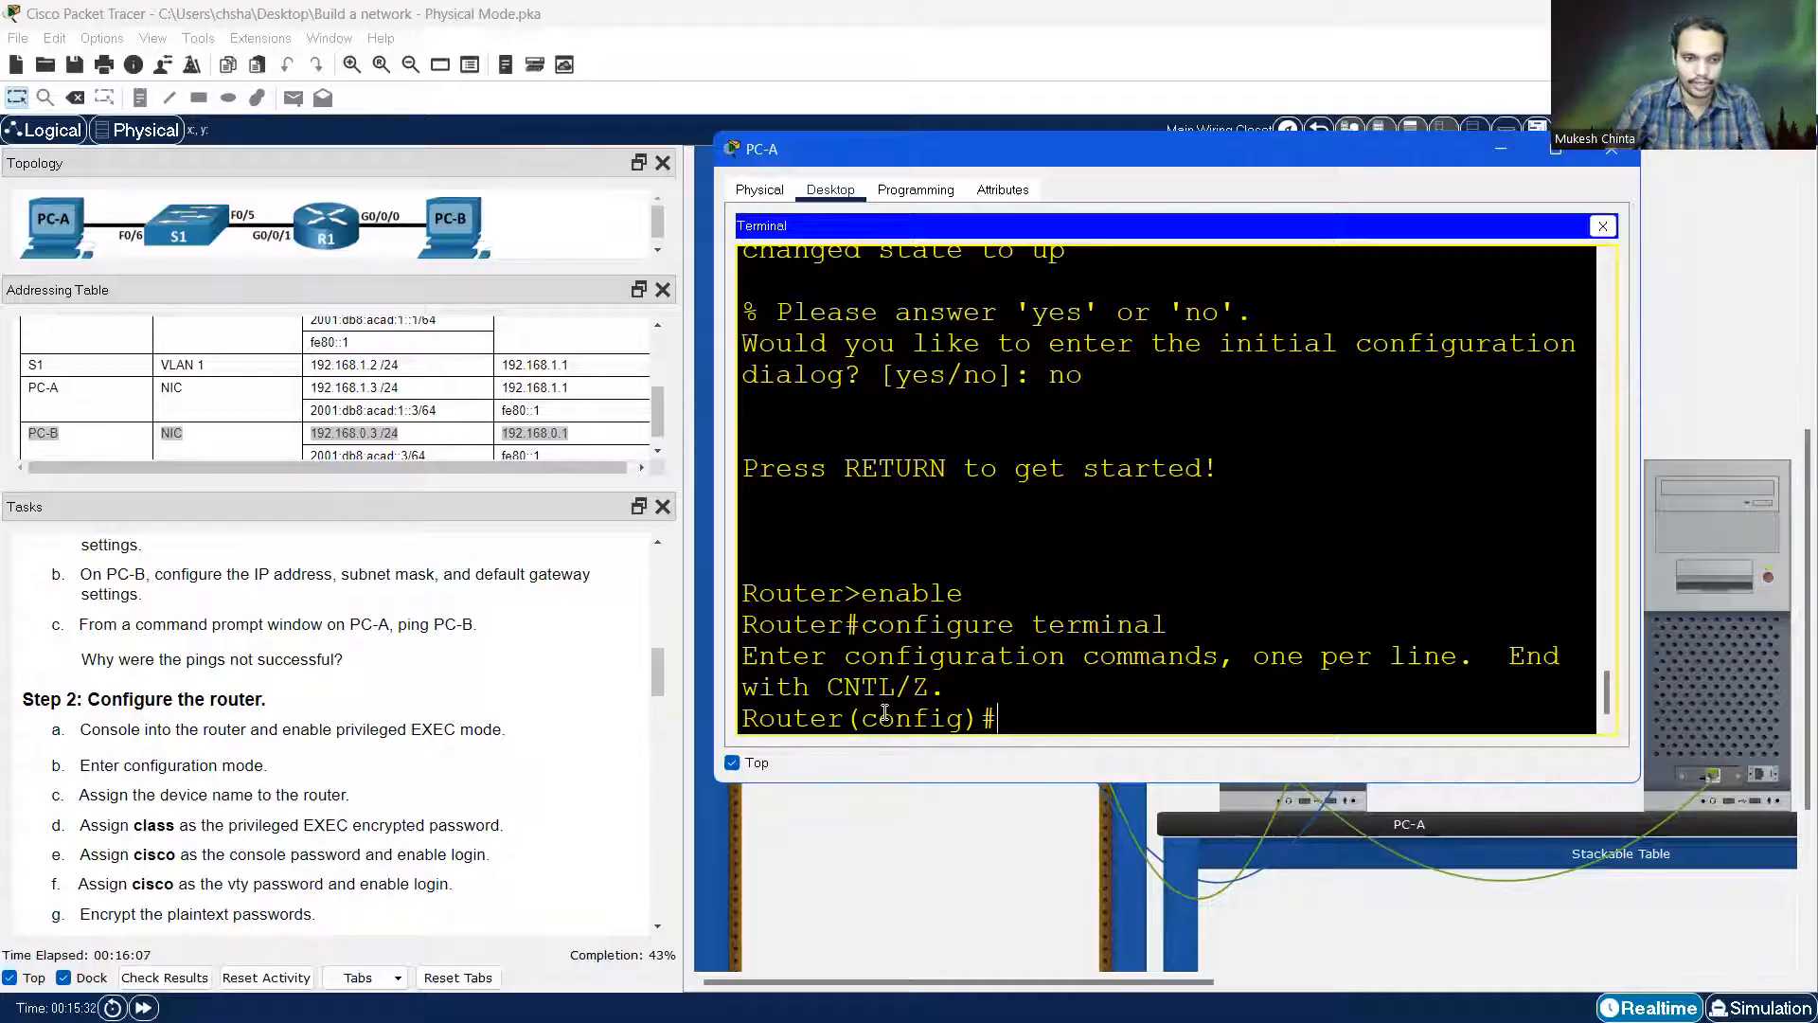
pyautogui.scroll(-1, 142, 786)
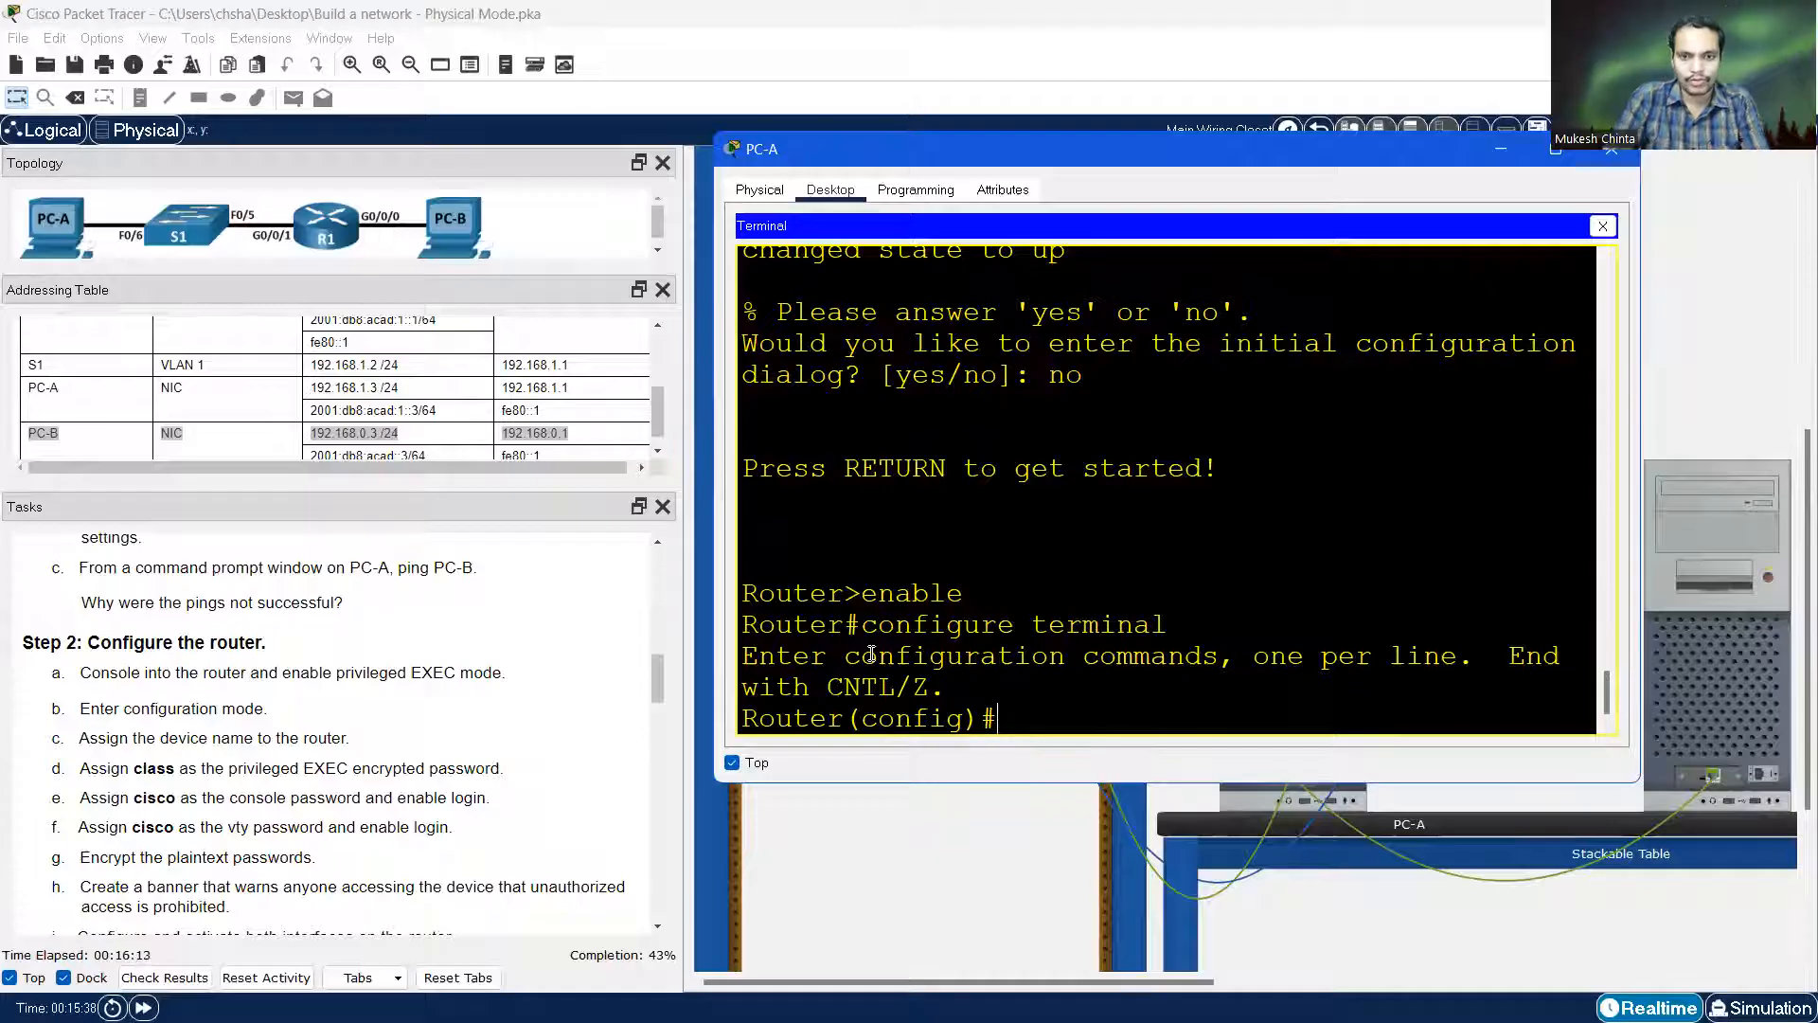
pyautogui.write('hostna')
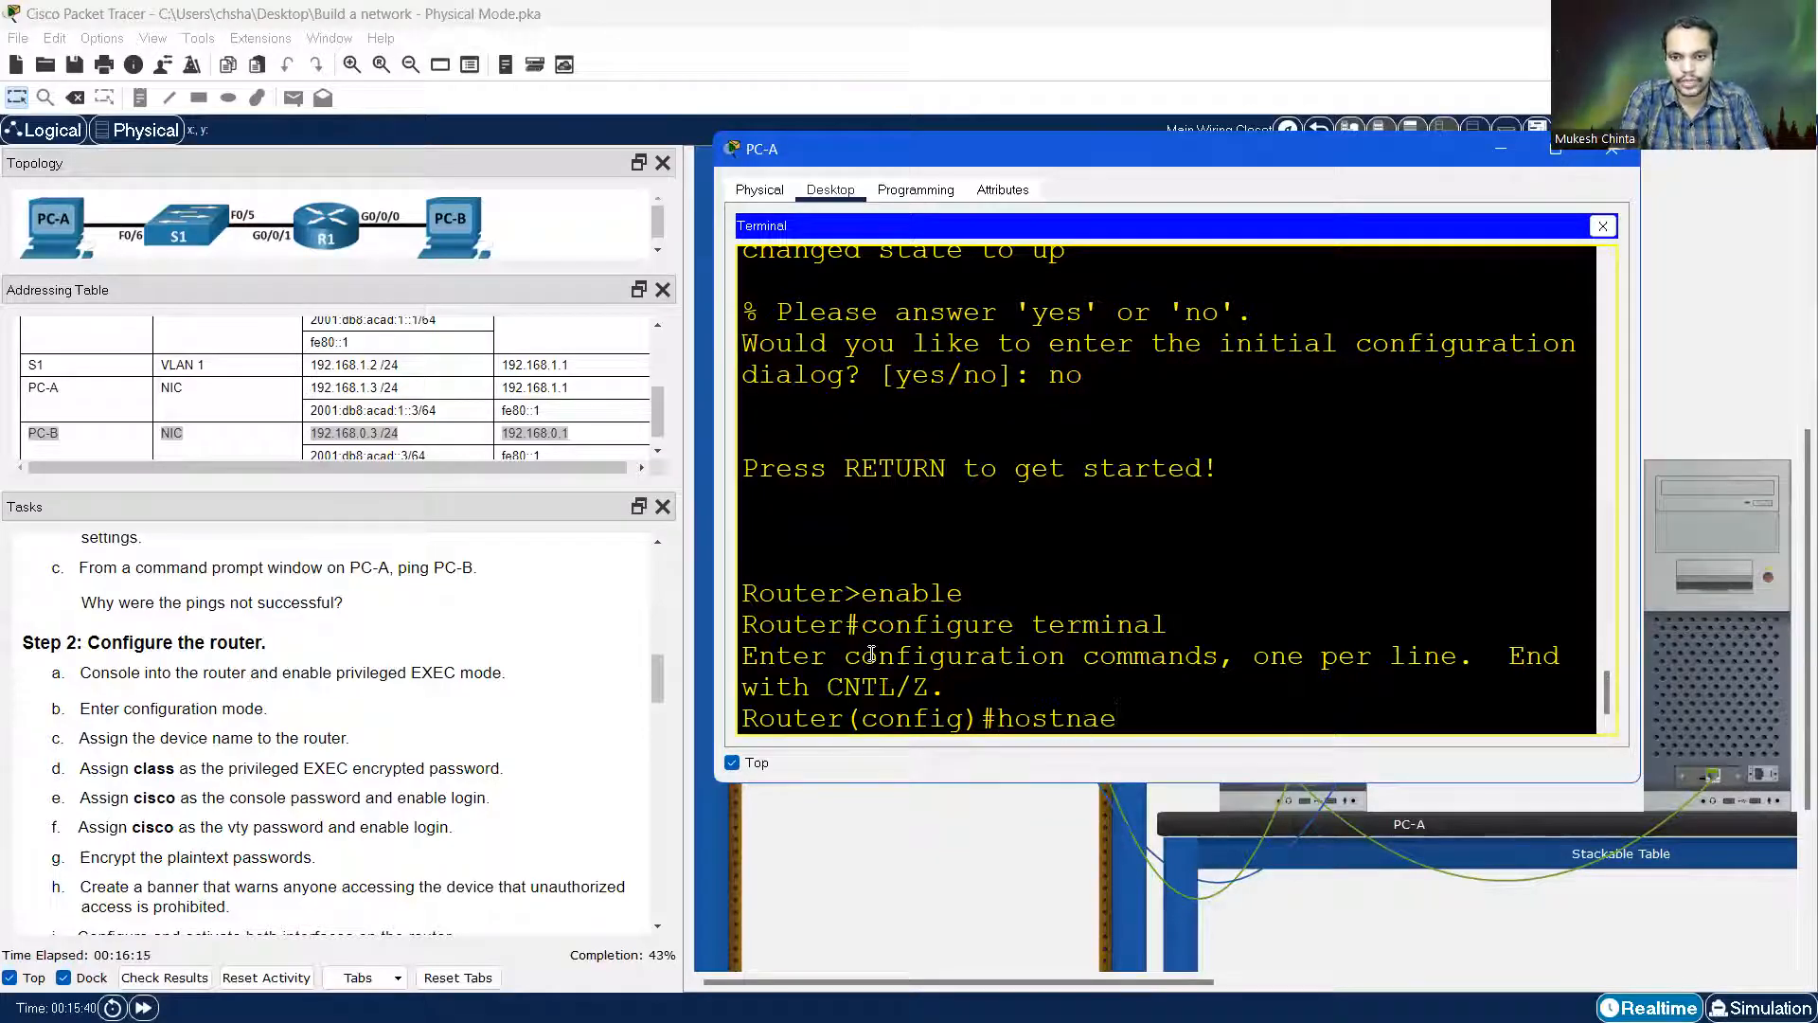
pyautogui.write('me R1')
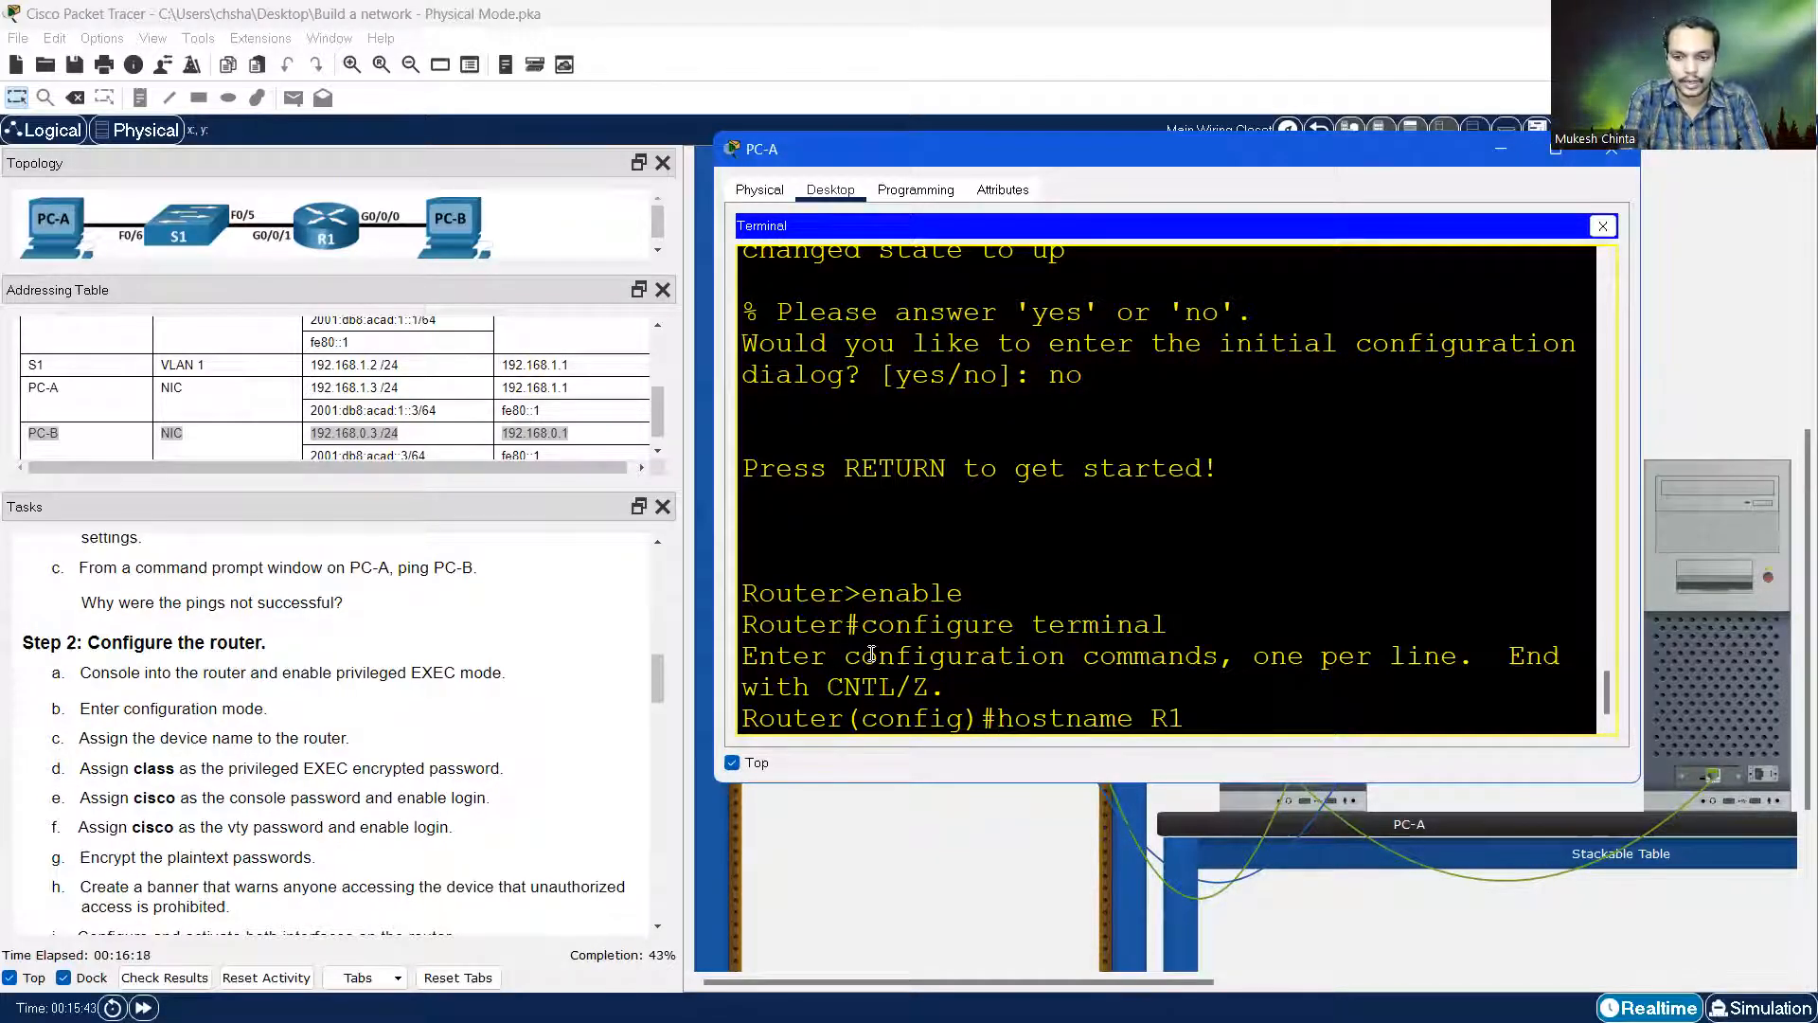
pyautogui.press('Return')
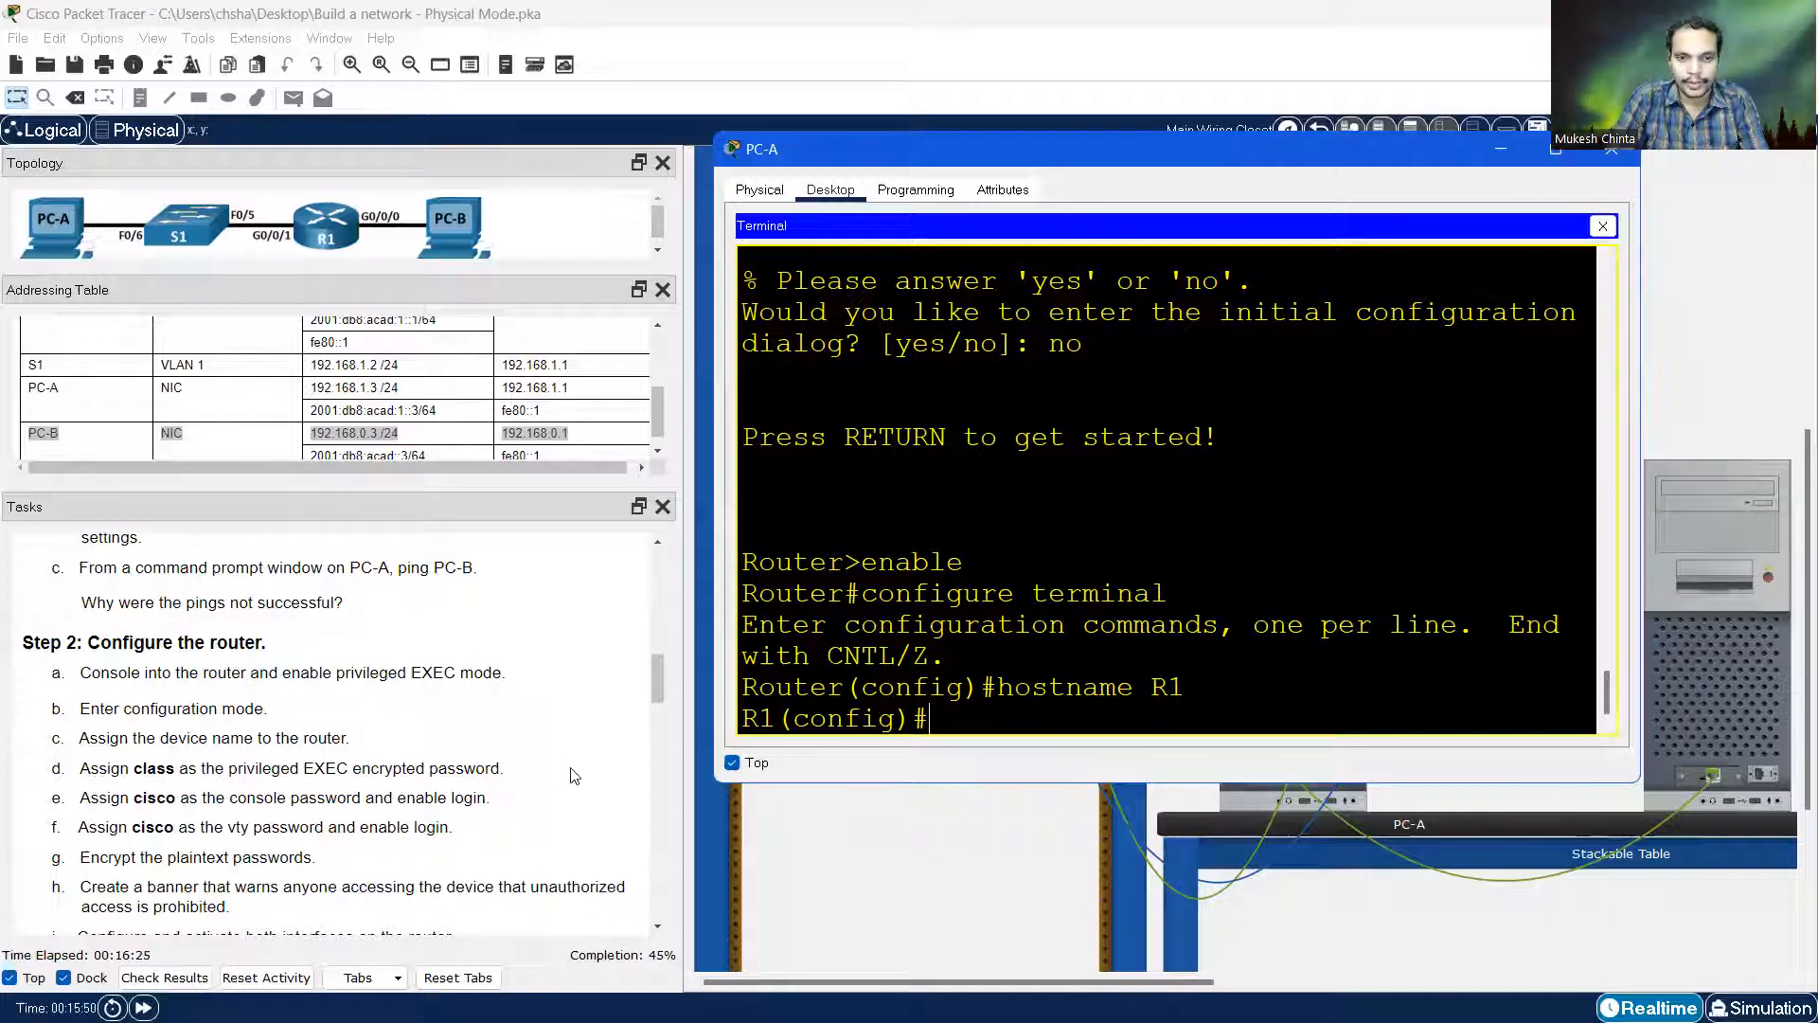
# Set R1's enable secret and give console line 0 a password with login
pyautogui.write('enable secret class')
pyautogui.press('Return')
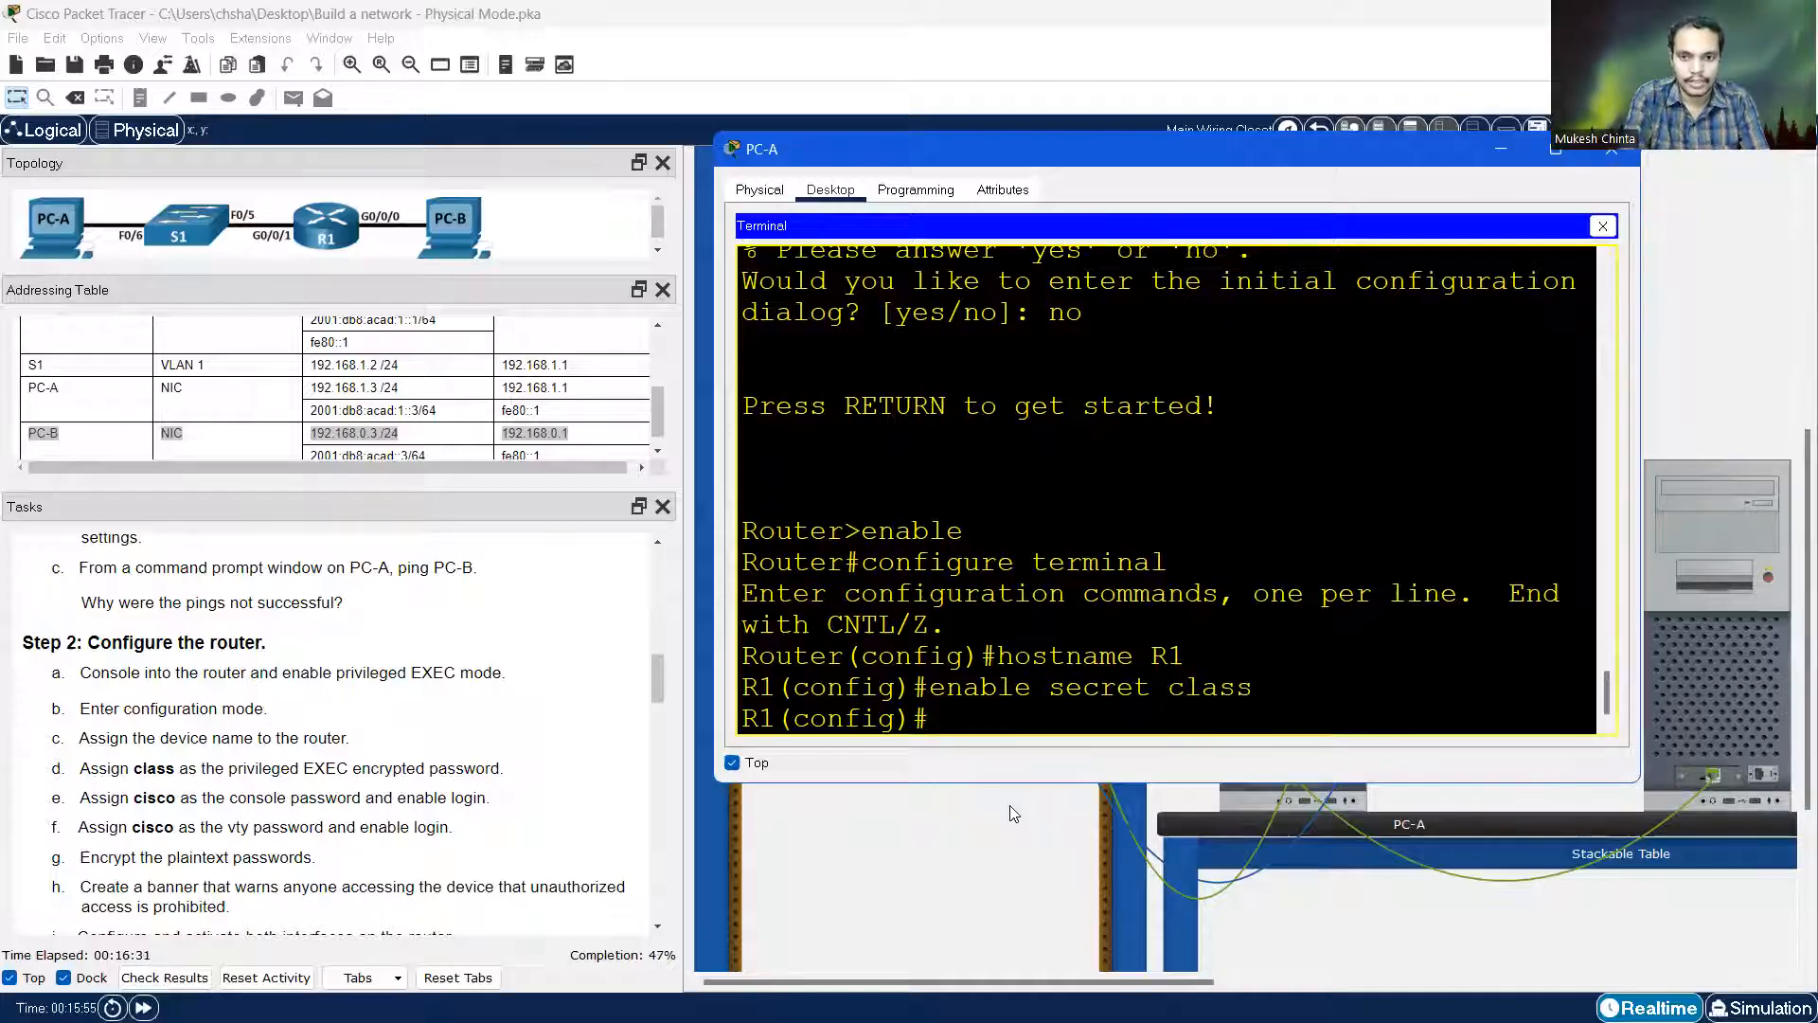
pyautogui.scroll(-2, 134, 758)
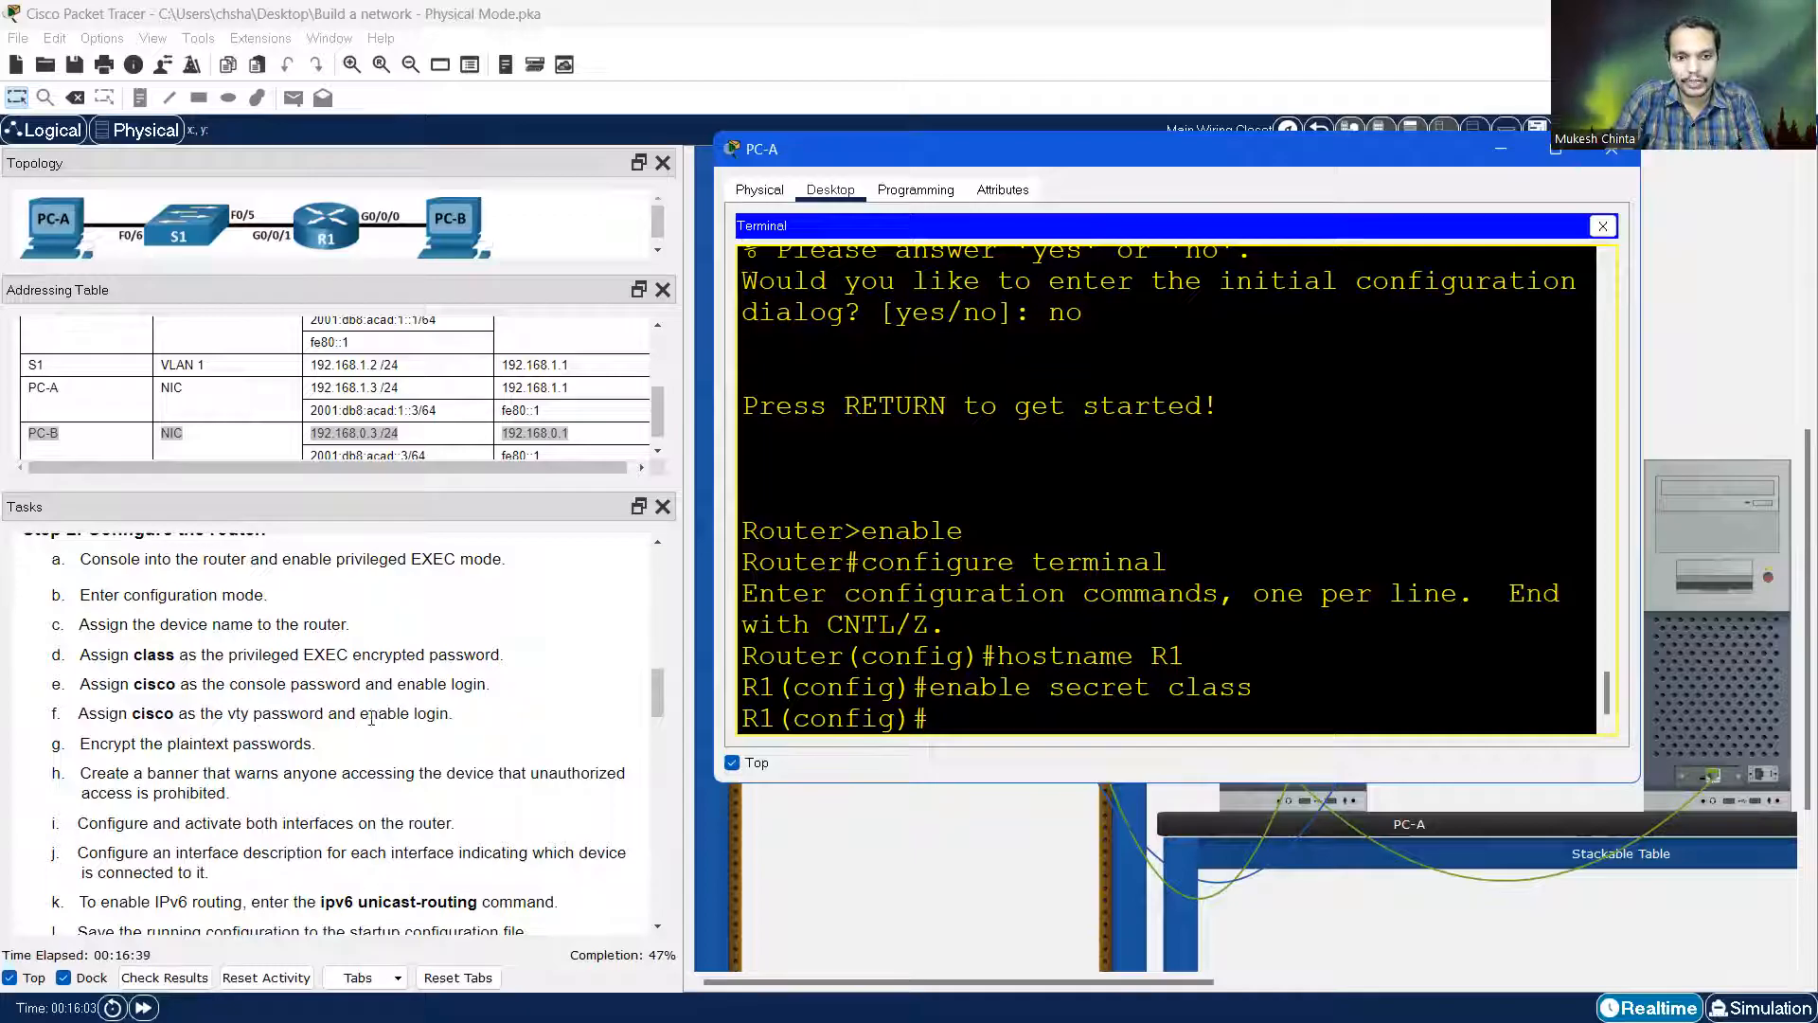
pyautogui.write('in')
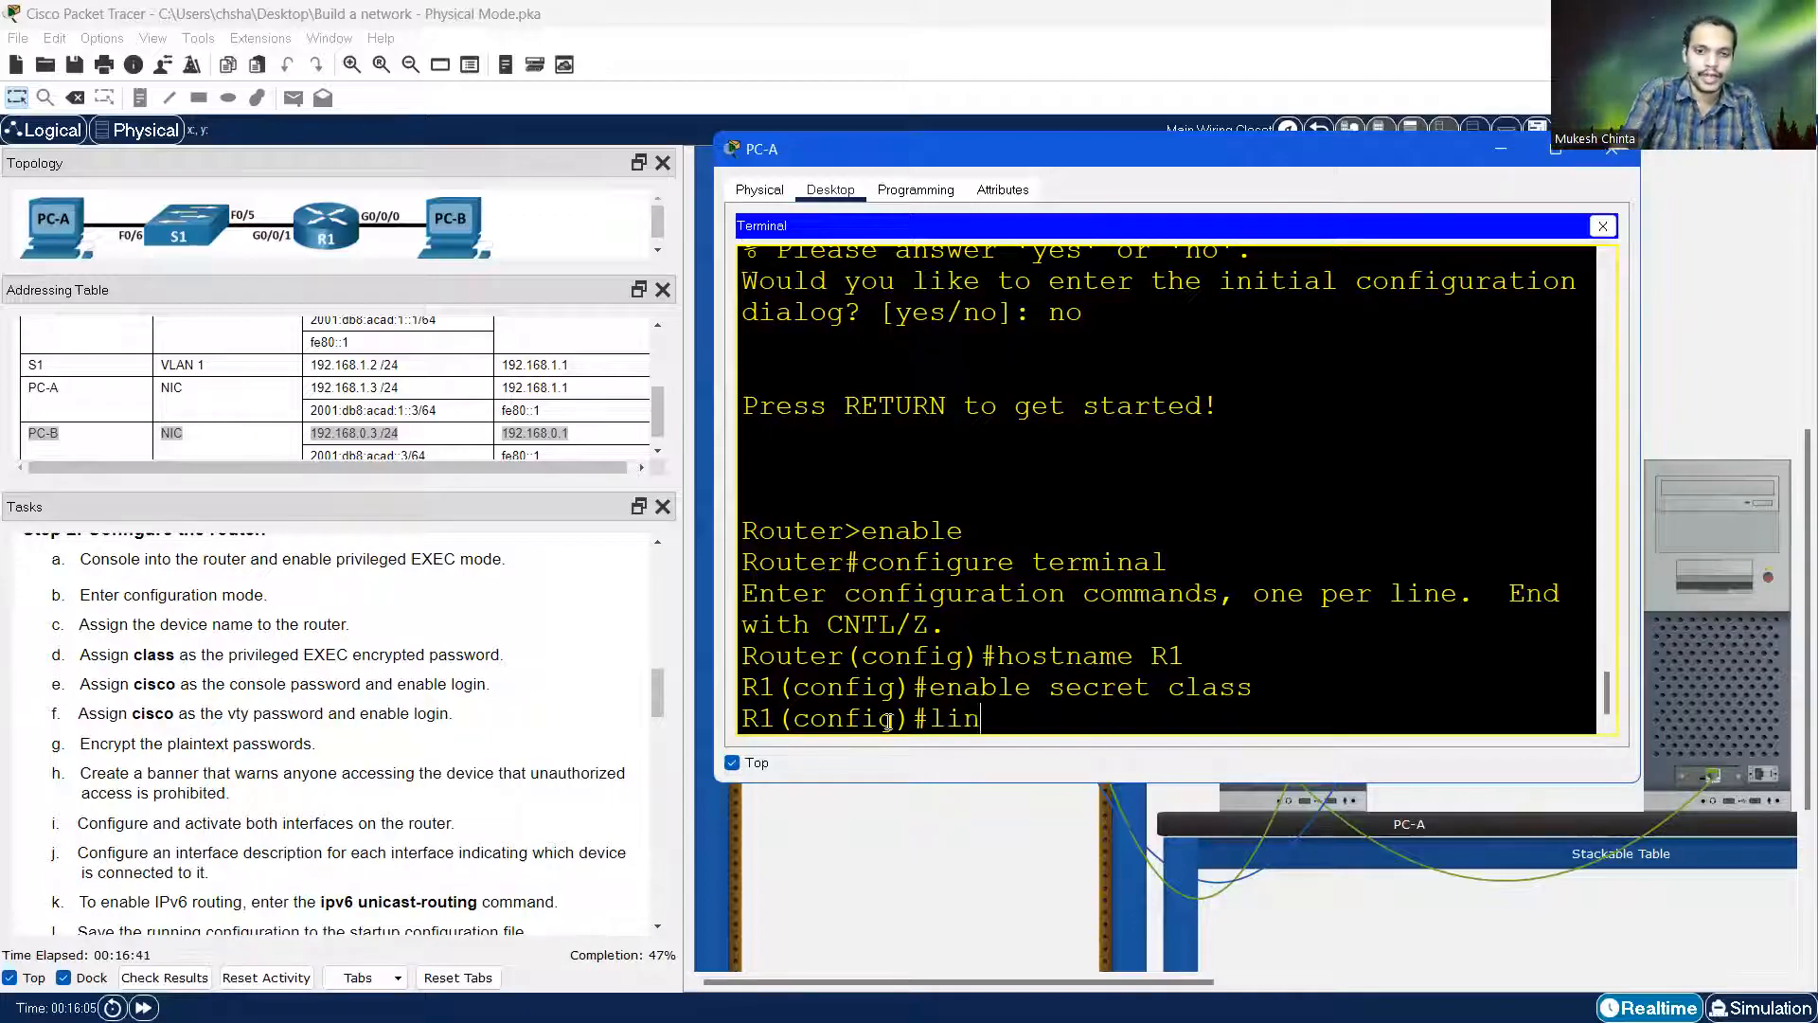
pyautogui.write('e console 0')
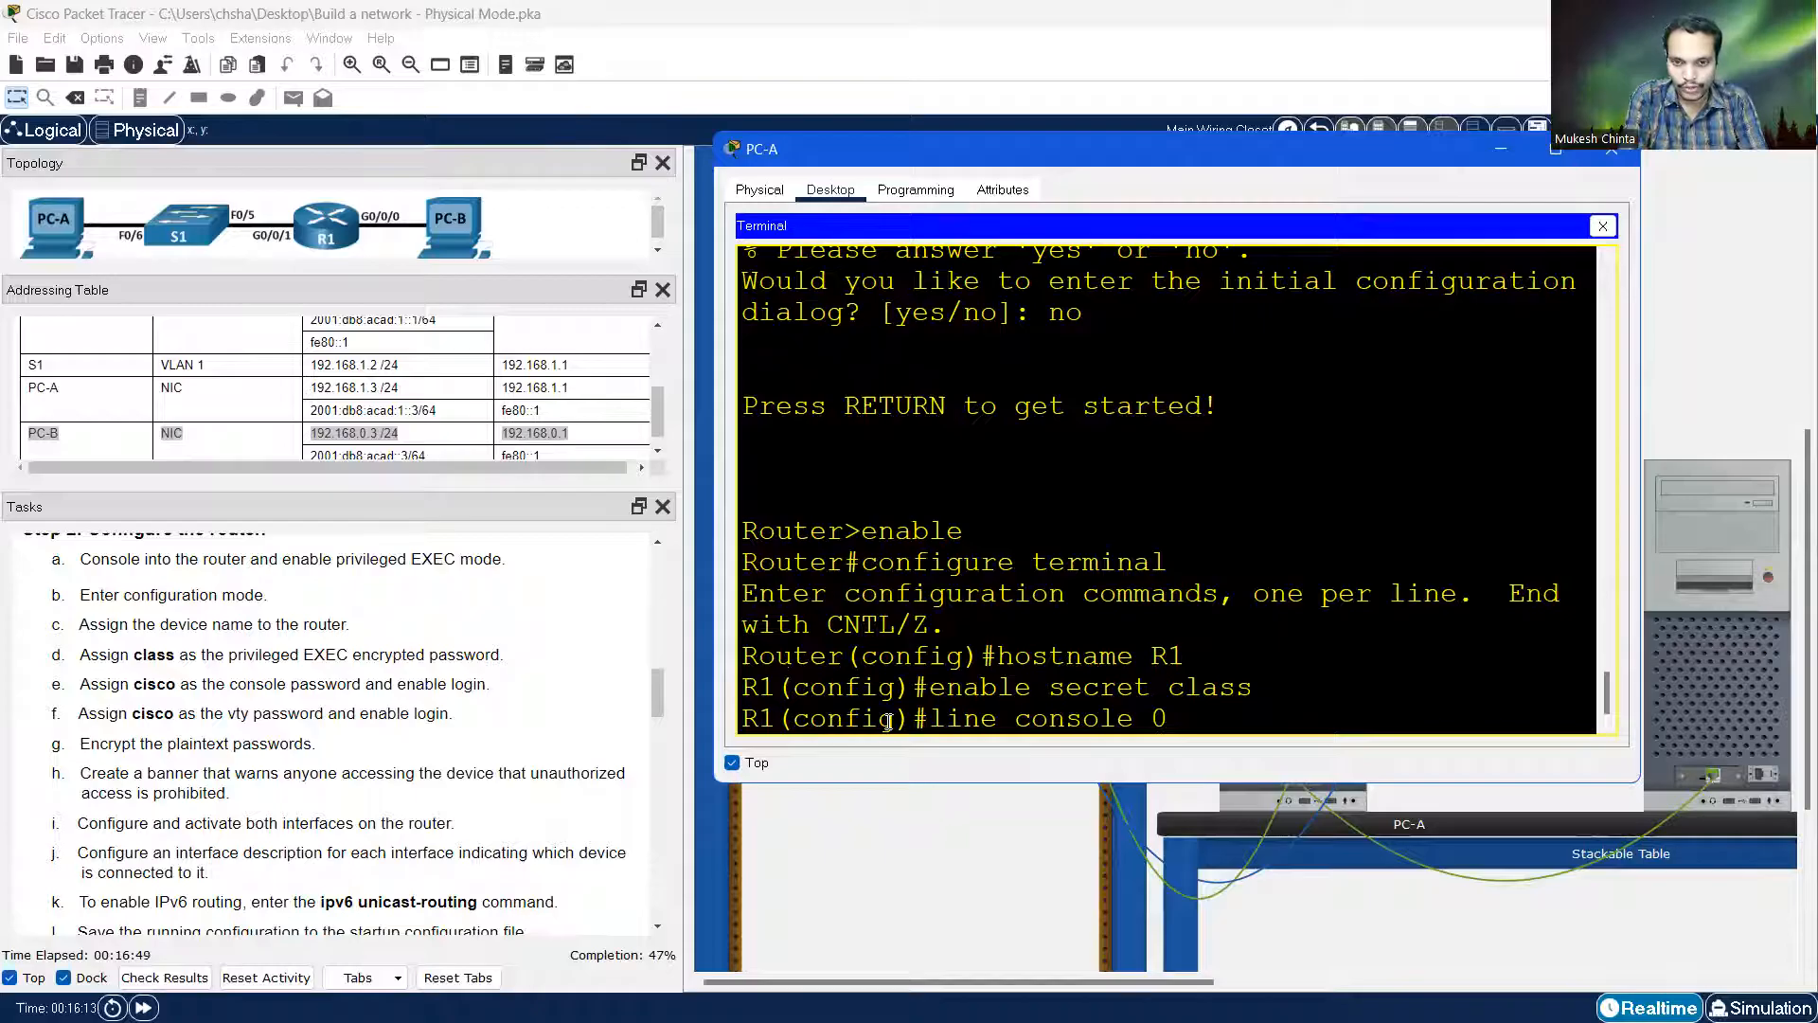
pyautogui.press('Return')
pyautogui.write('pass')
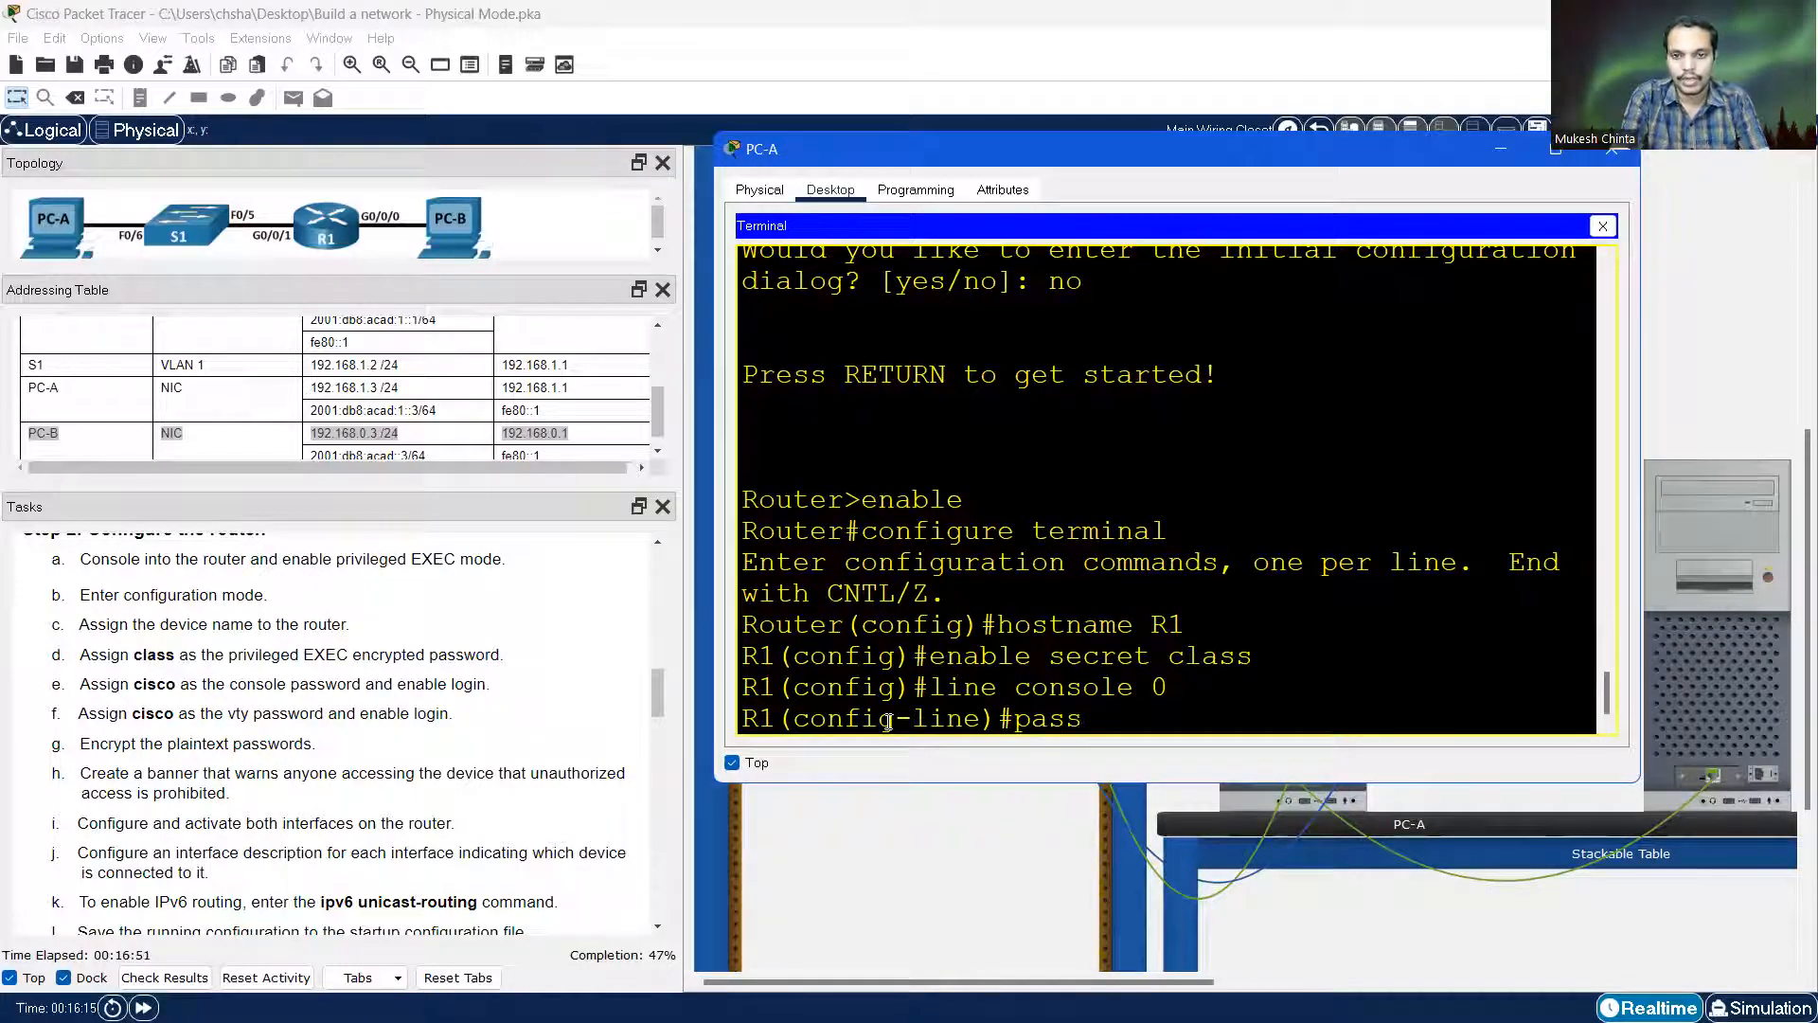
pyautogui.write('word cisco')
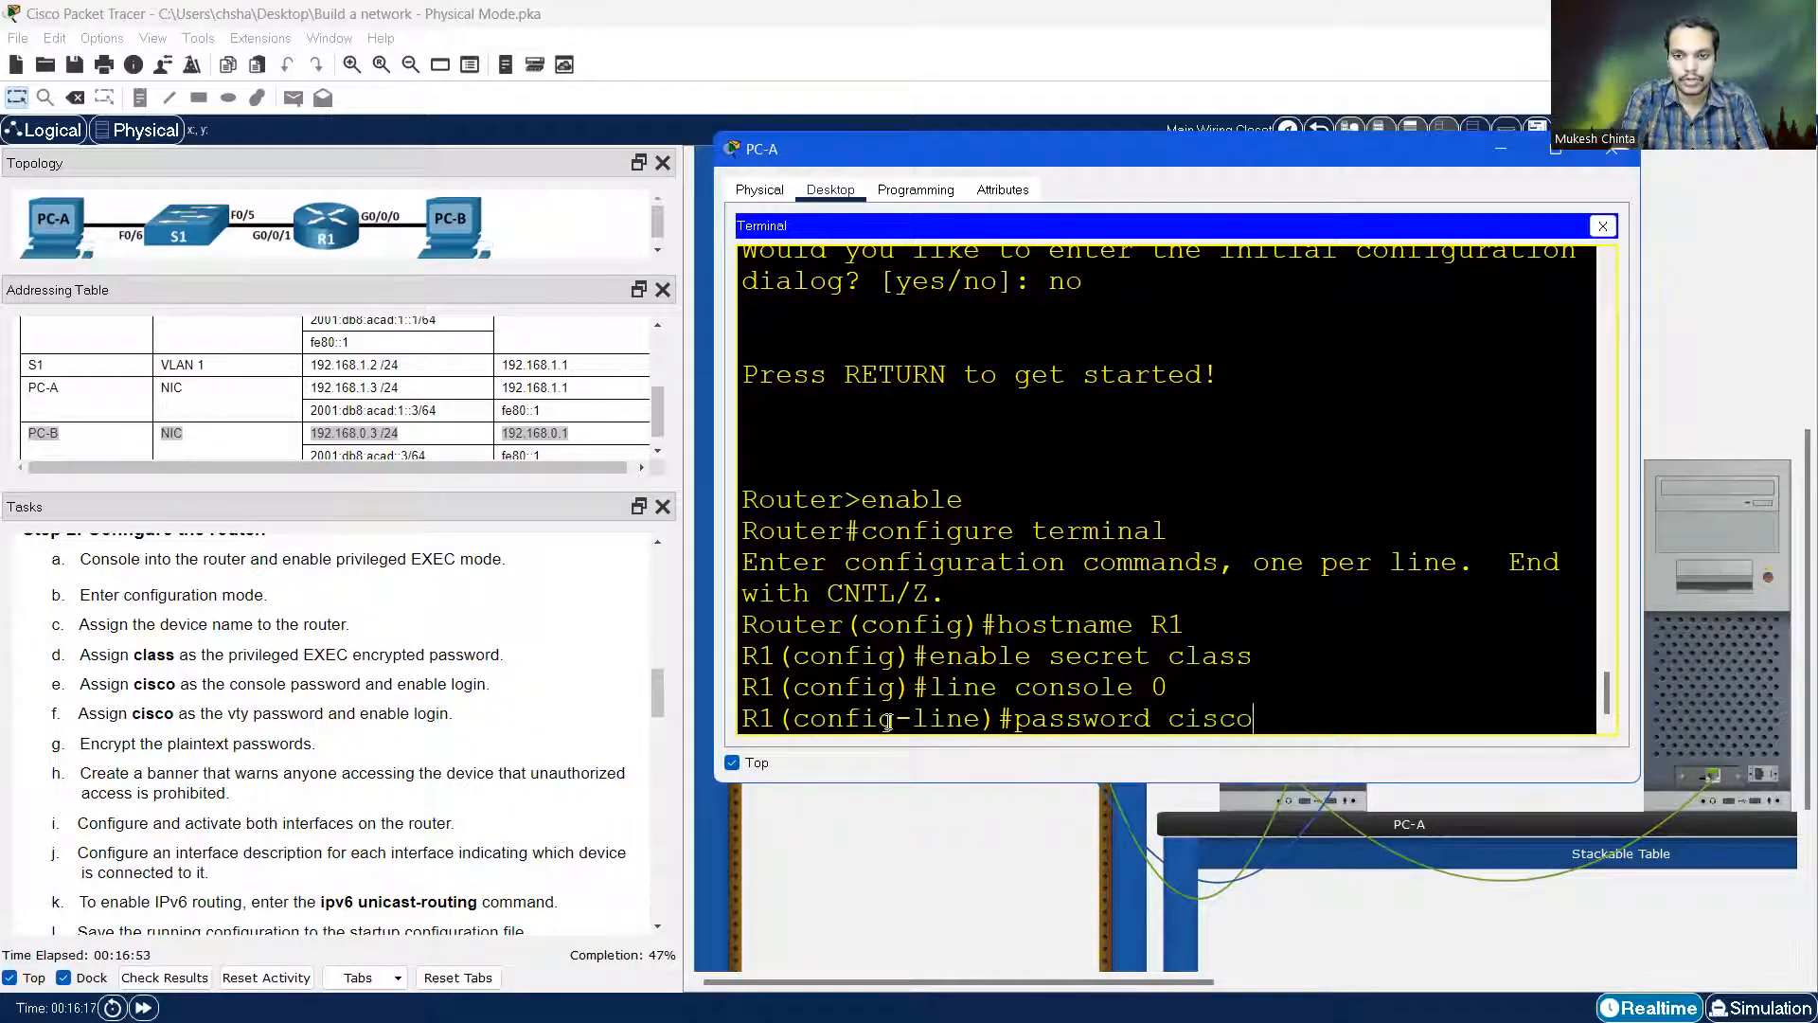
pyautogui.press('Return')
pyautogui.write('login')
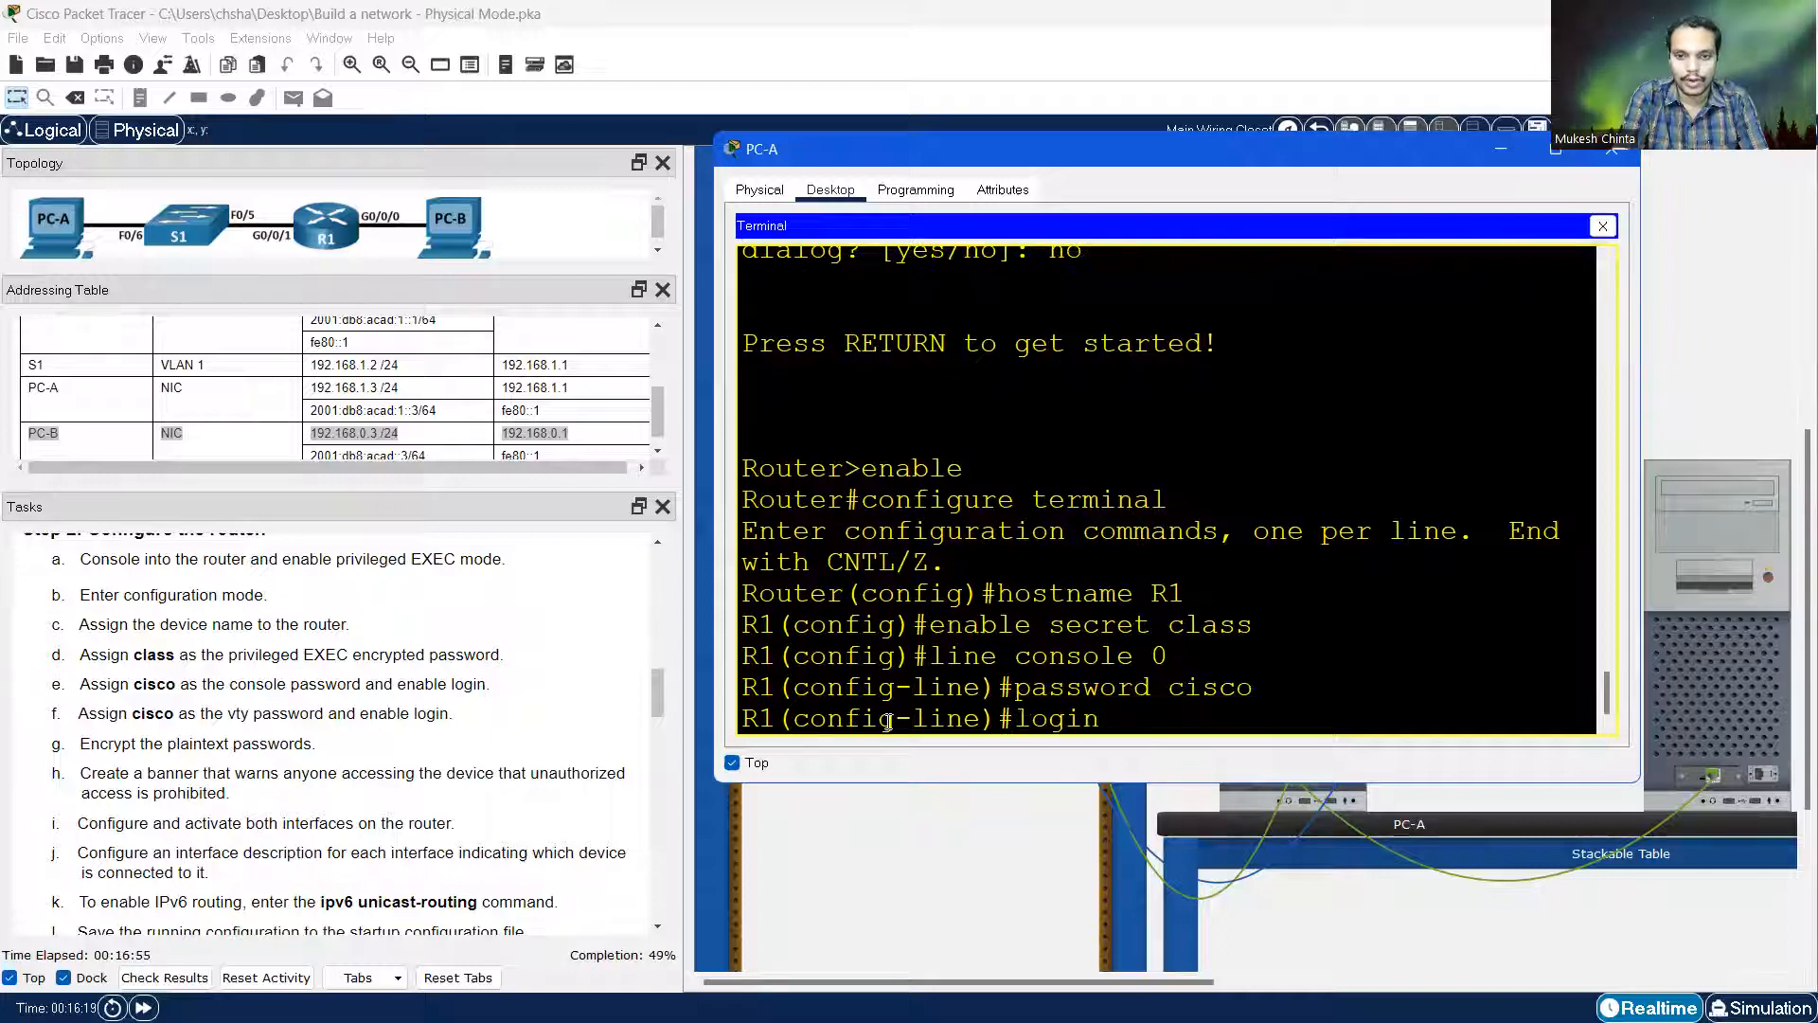
pyautogui.press('Return')
# Give vty lines 0 15 a password and require login
pyautogui.write('line ')
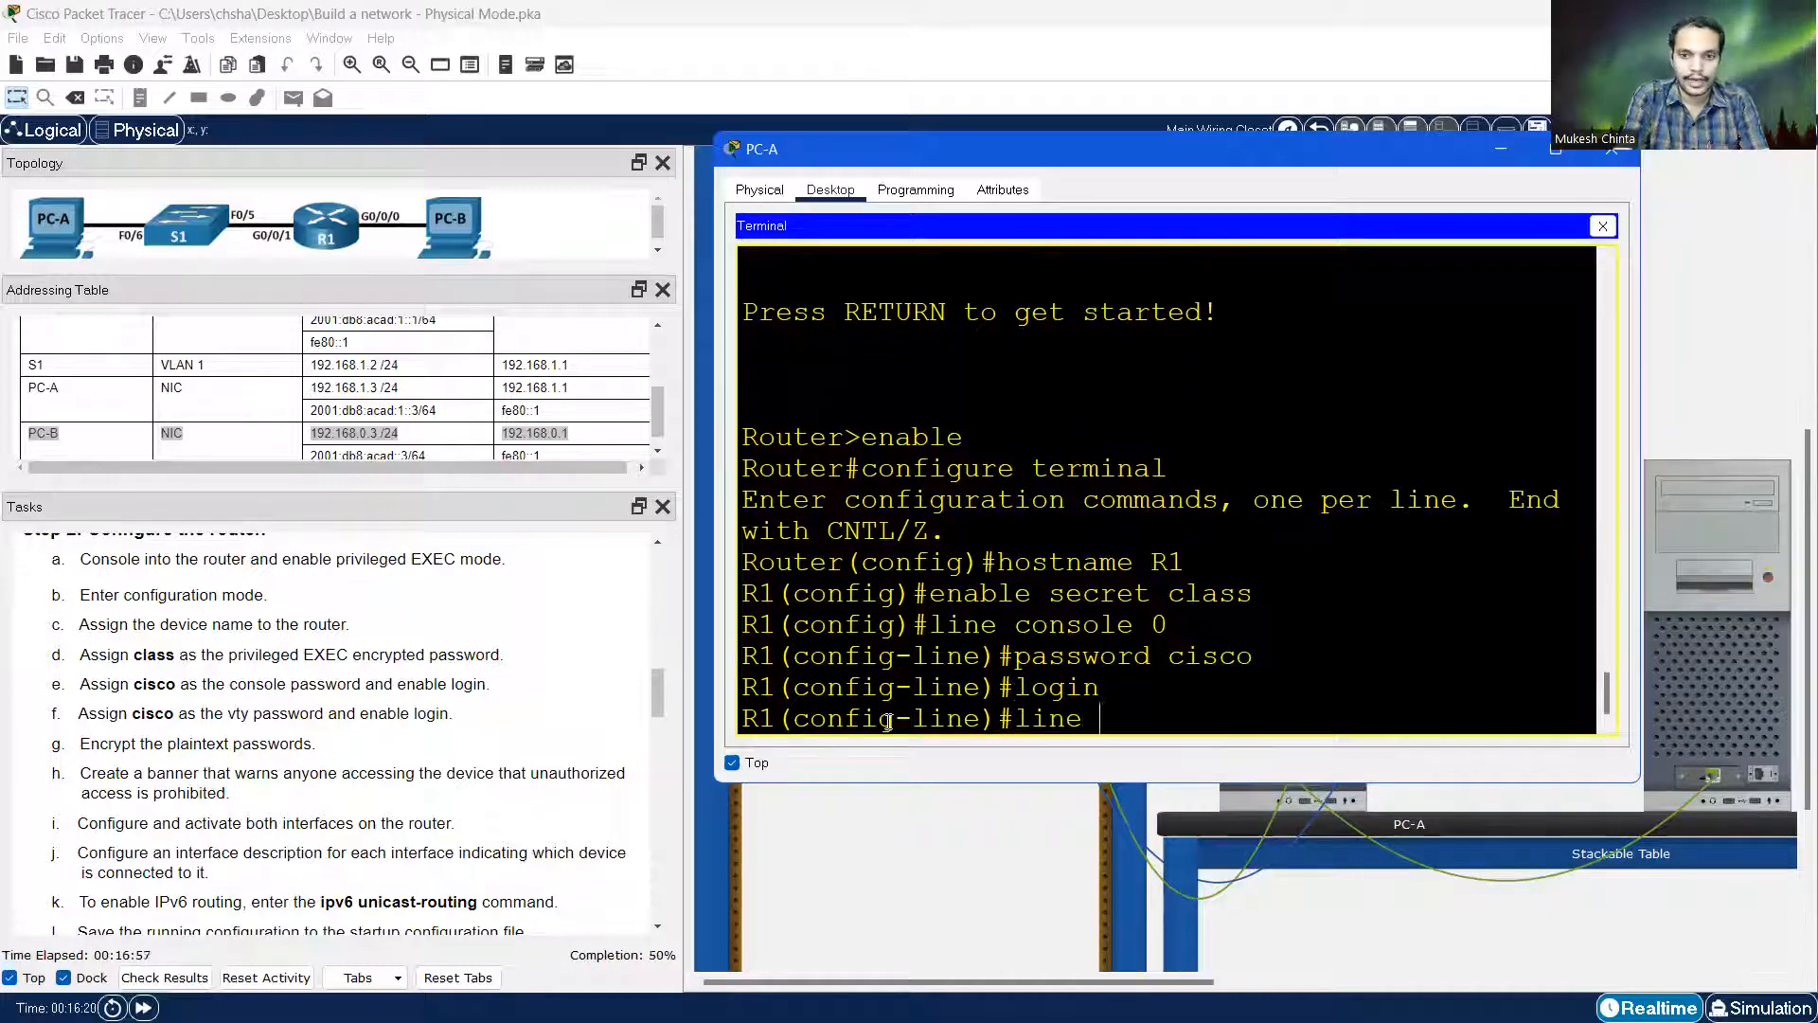
pyautogui.write('vty 0 15')
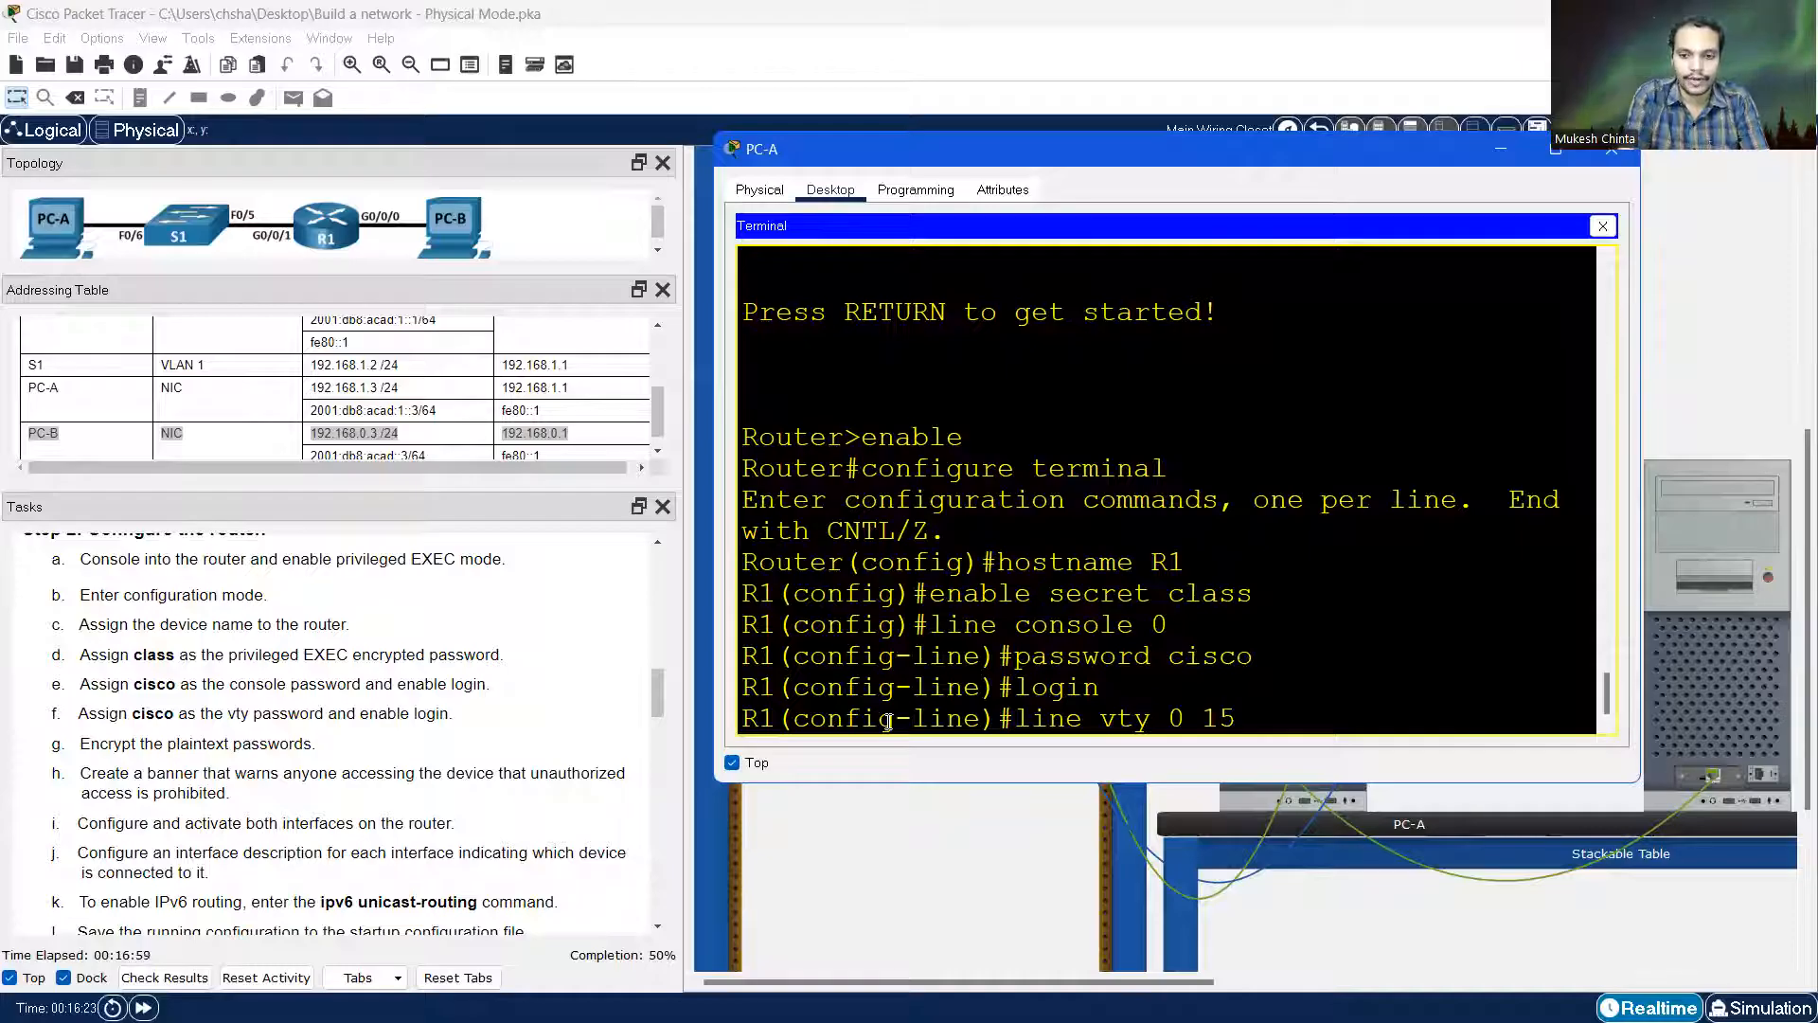
pyautogui.press('Return')
pyautogui.write('p')
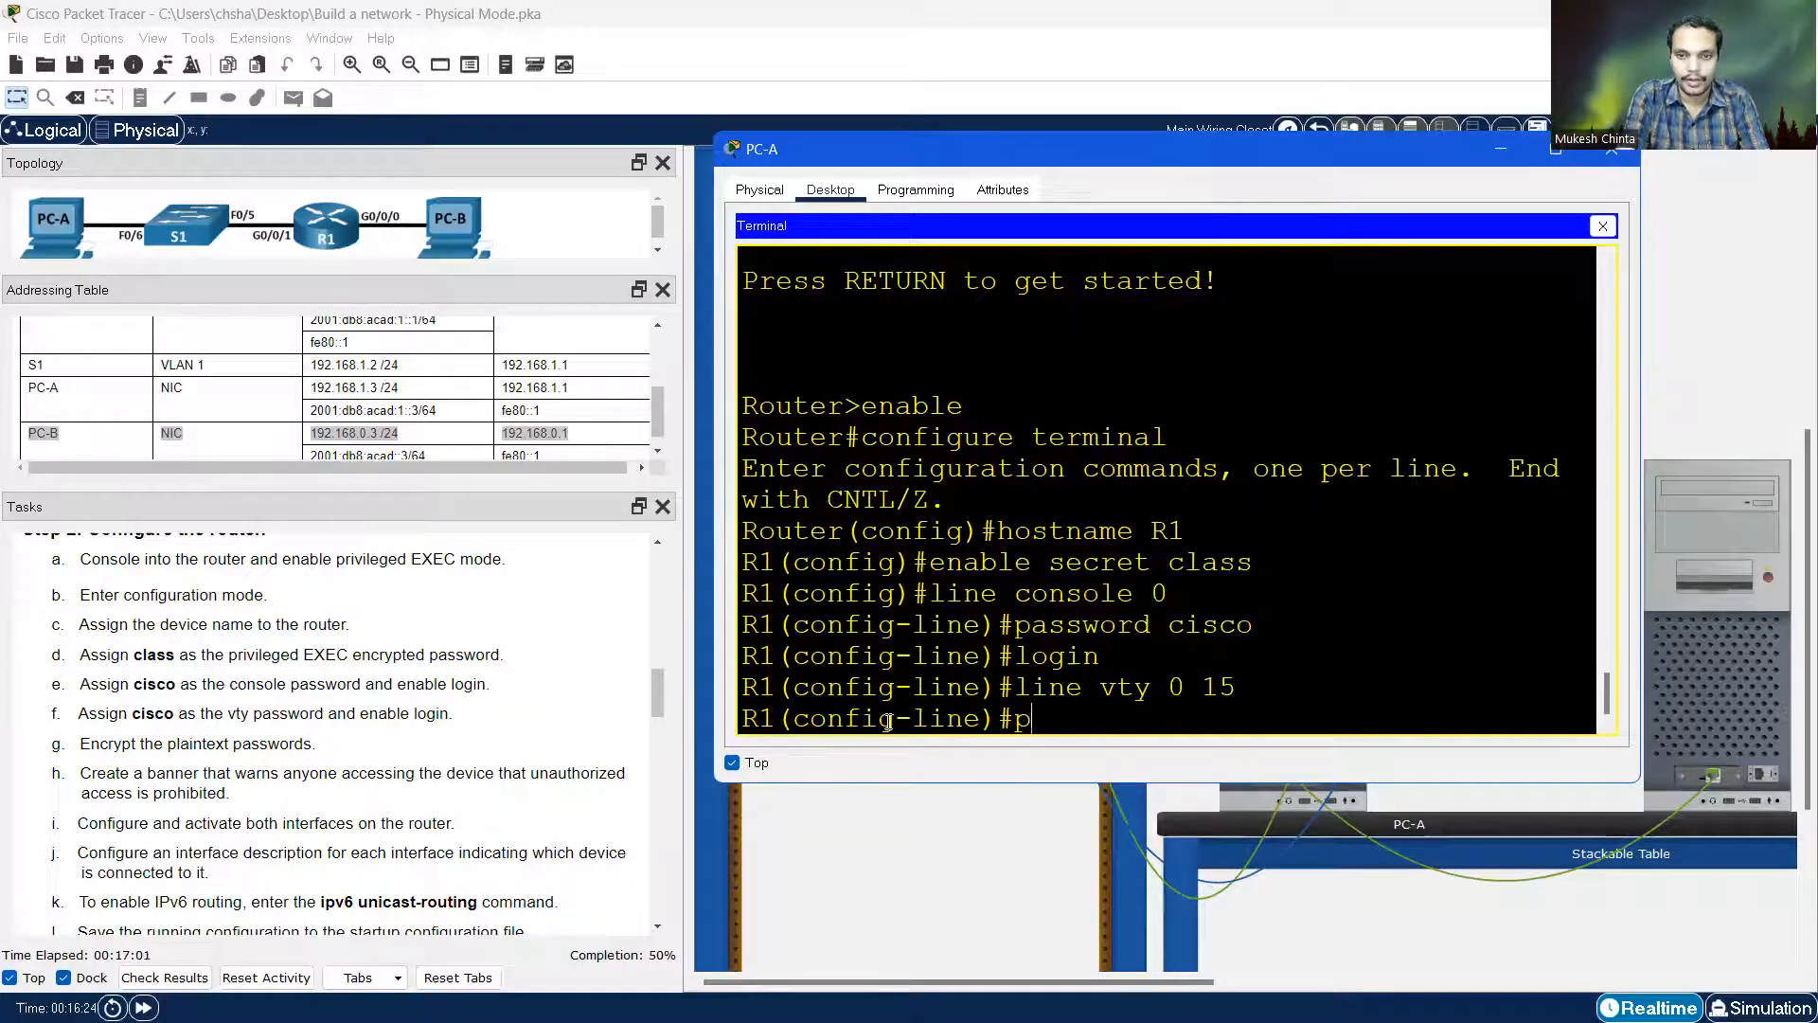
pyautogui.write('assword cisco')
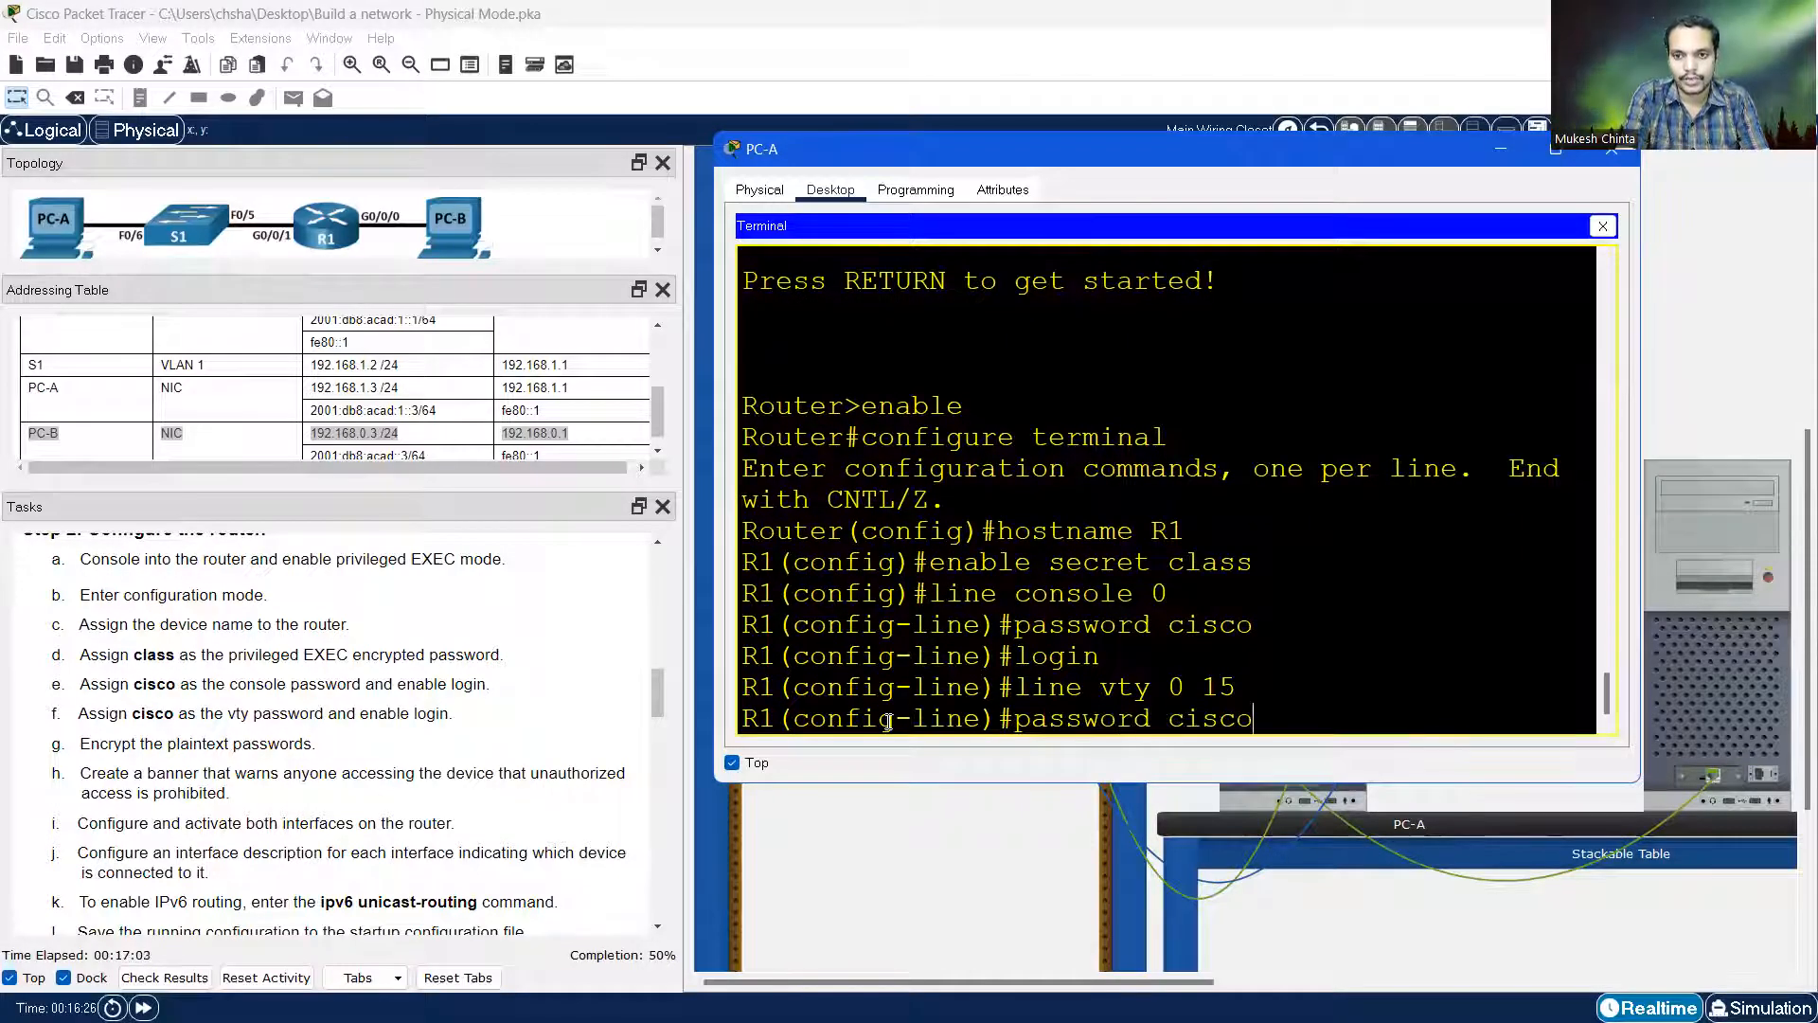
pyautogui.press('Return')
pyautogui.write('login')
pyautogui.press('Return')
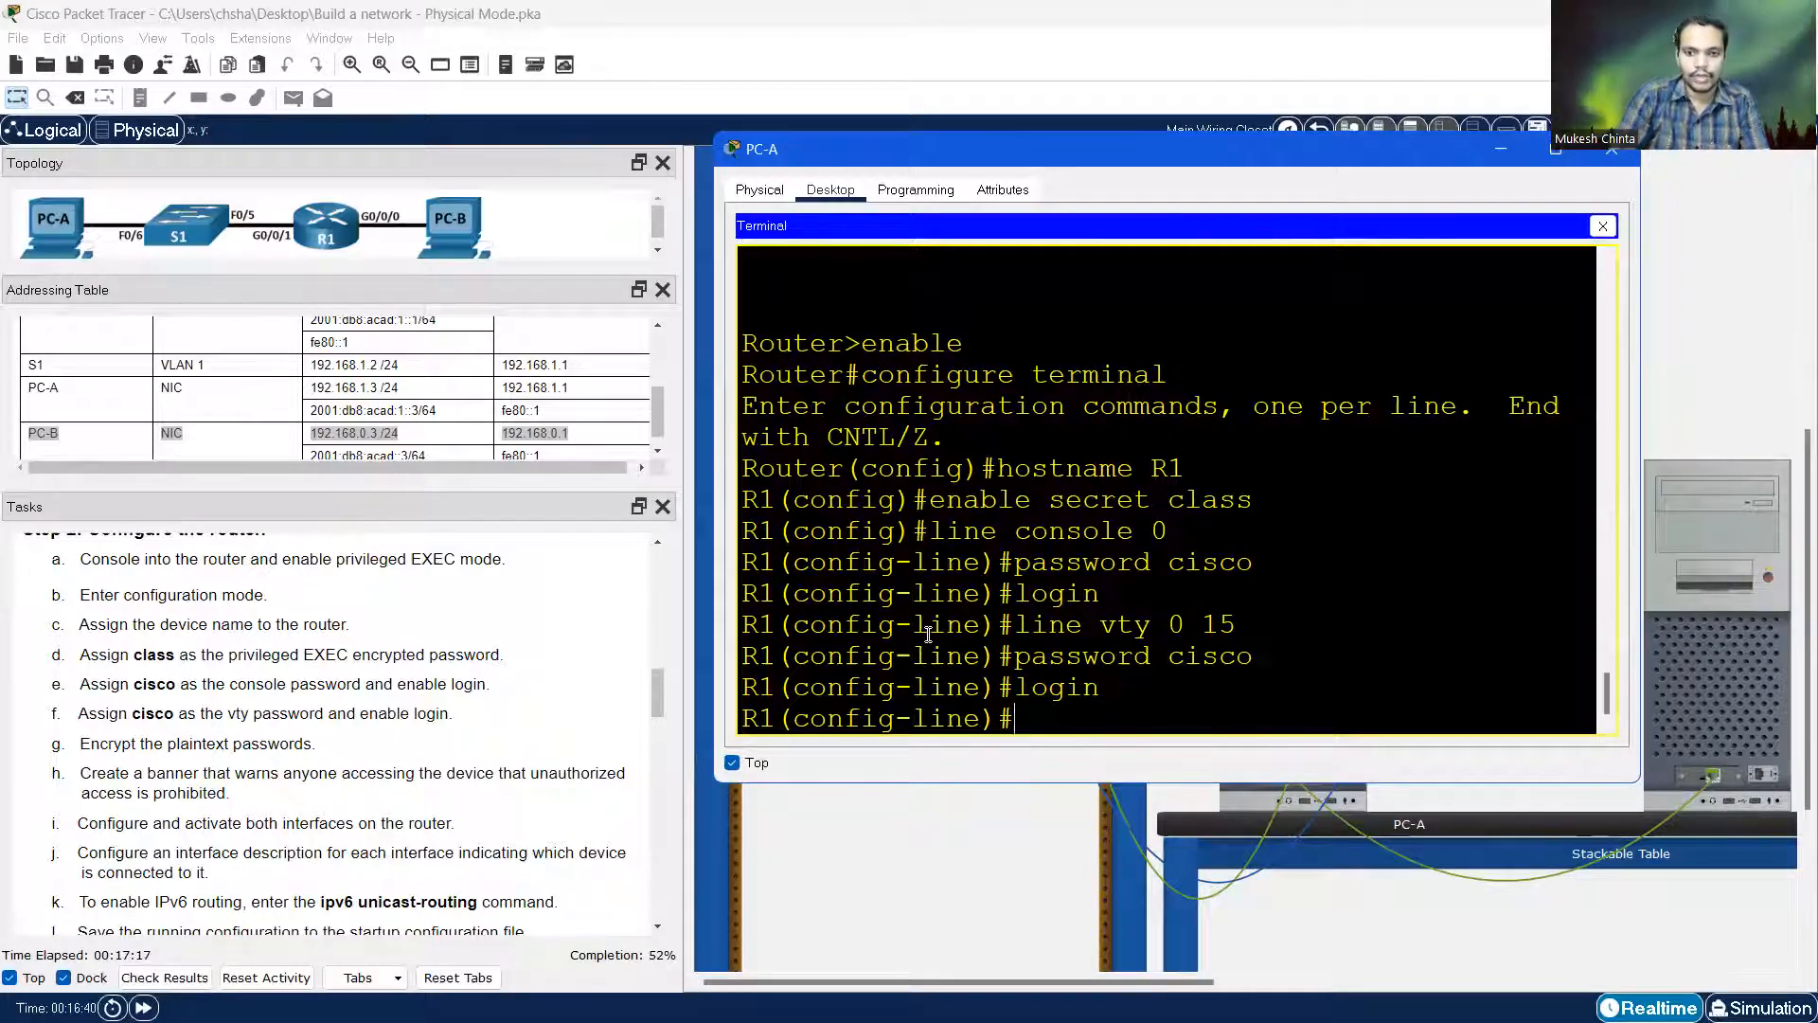
# Return to global configuration and enable service password-encryption
pyautogui.write('exit')
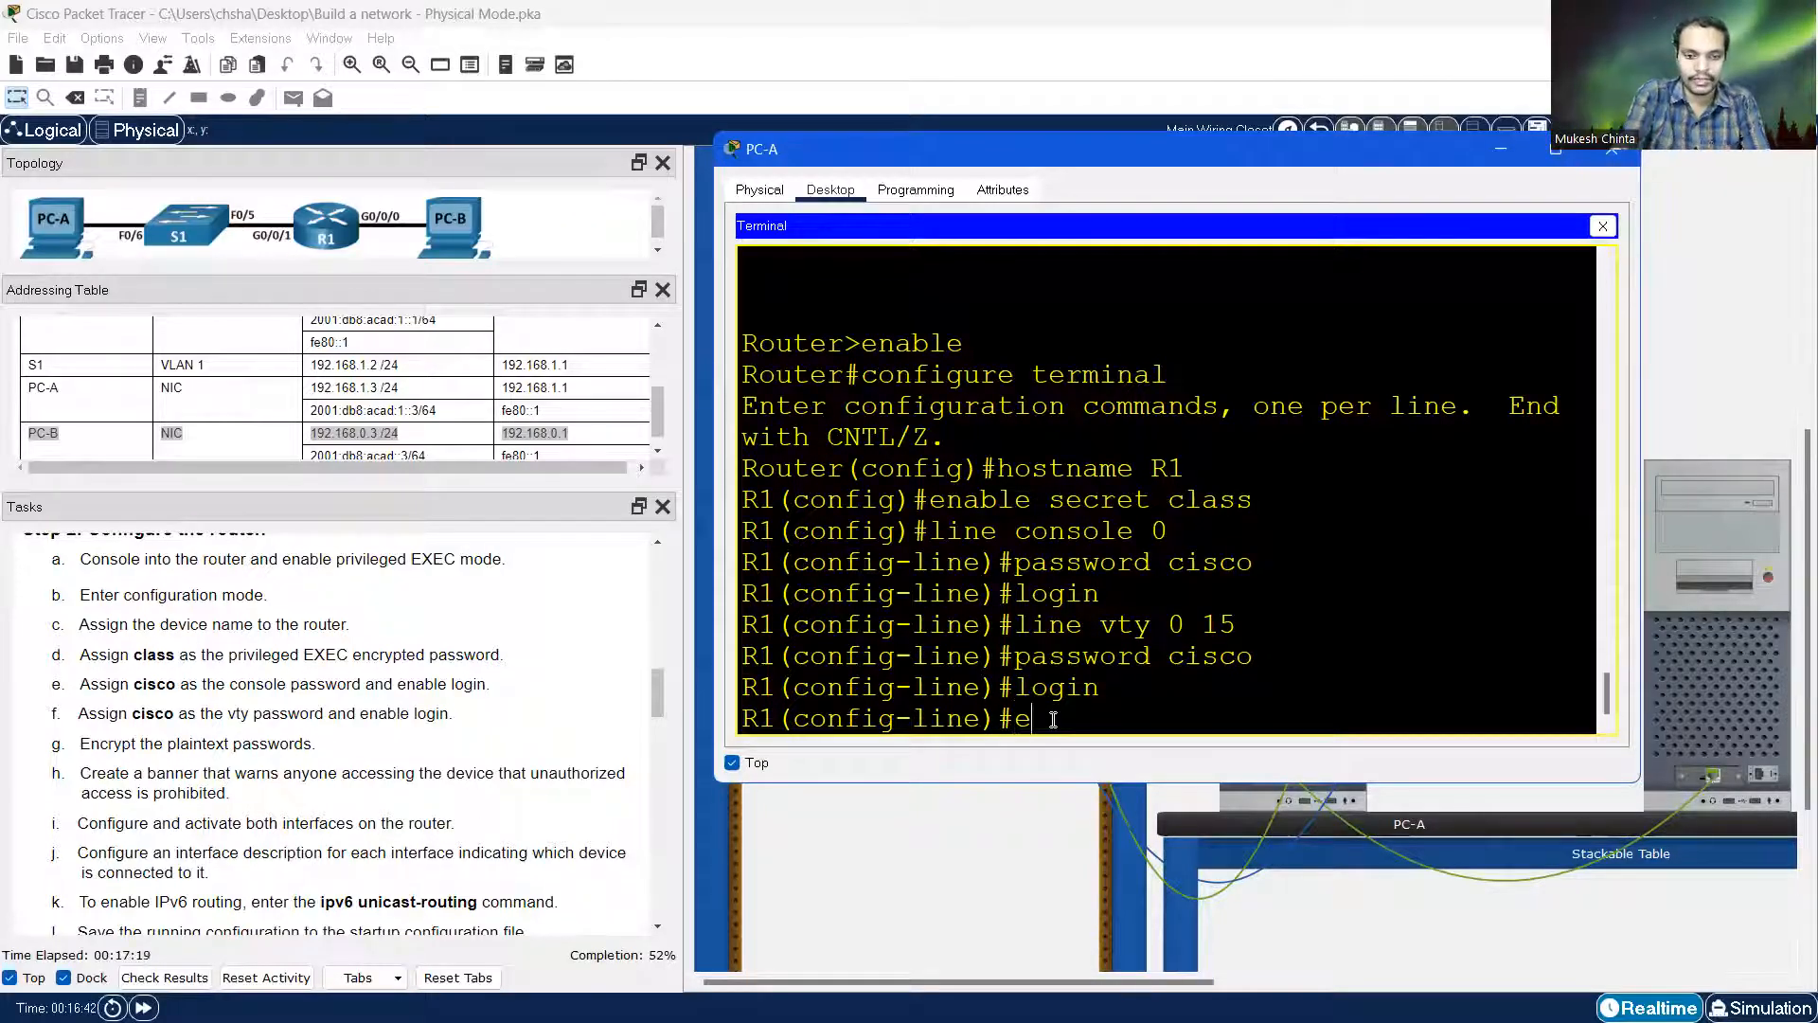
pyautogui.press('Return')
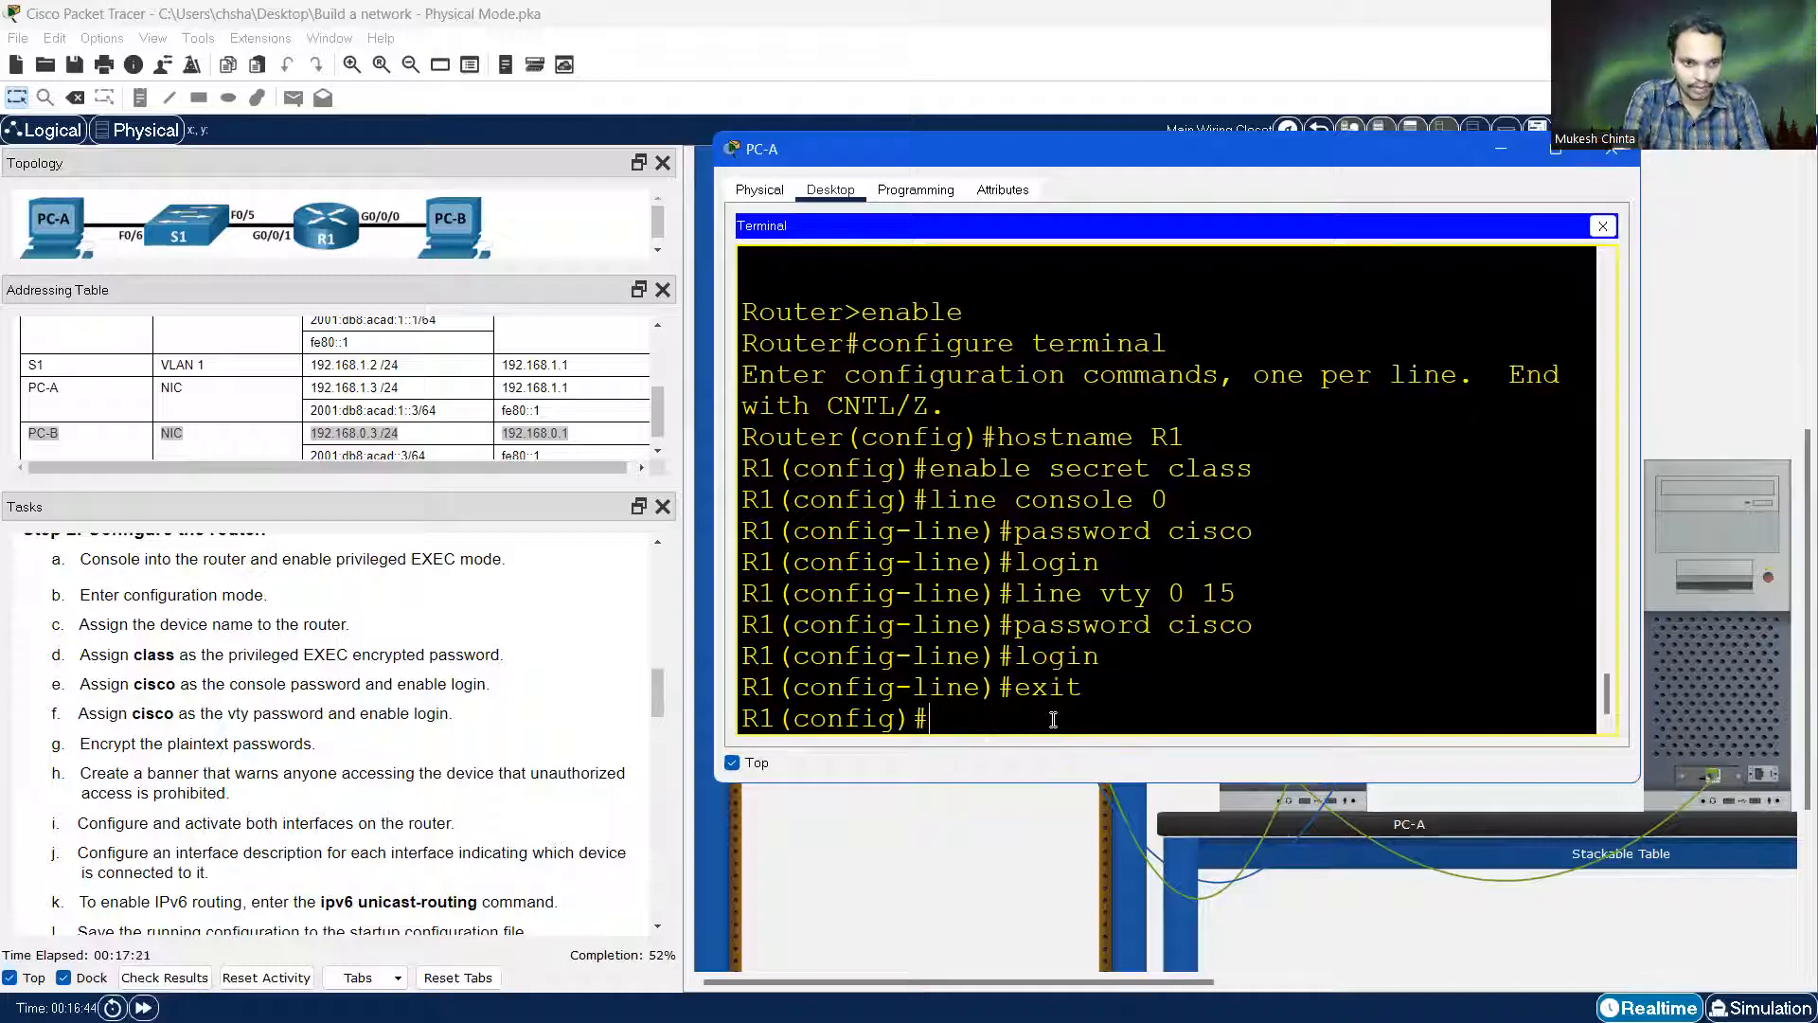
pyautogui.write('s')
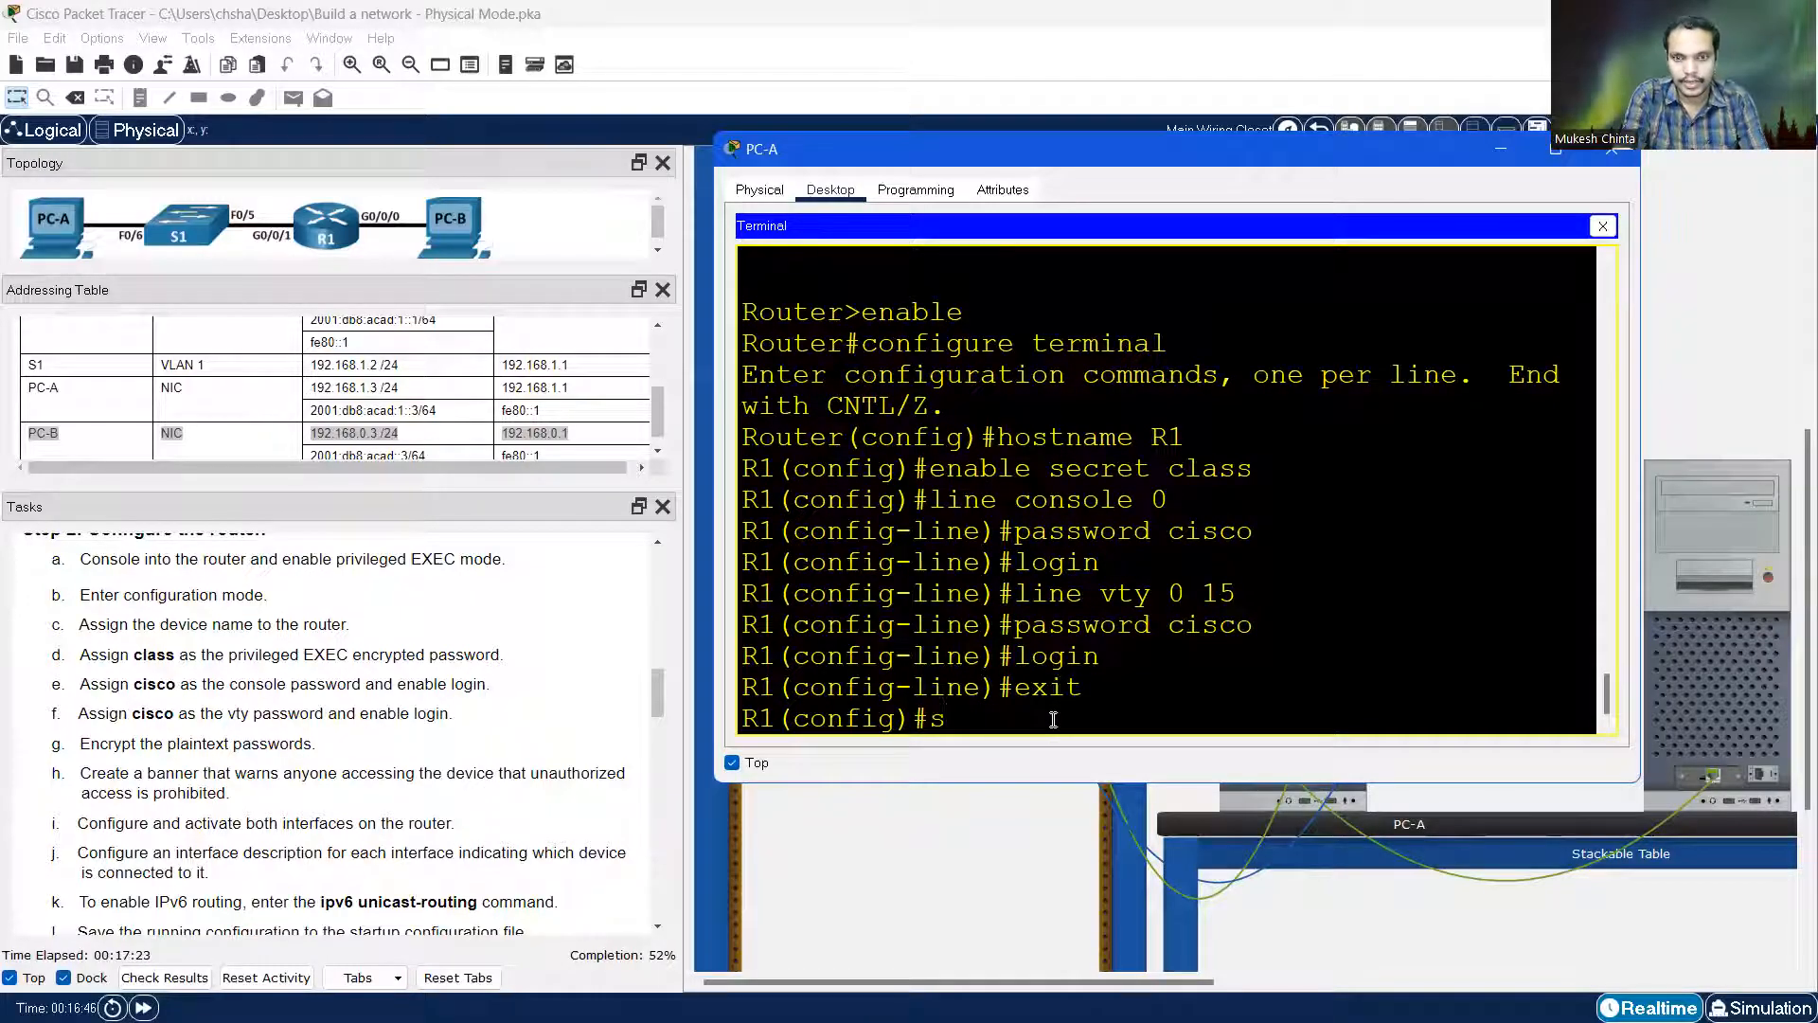
pyautogui.write('ervice pas')
pyautogui.press('Tab')
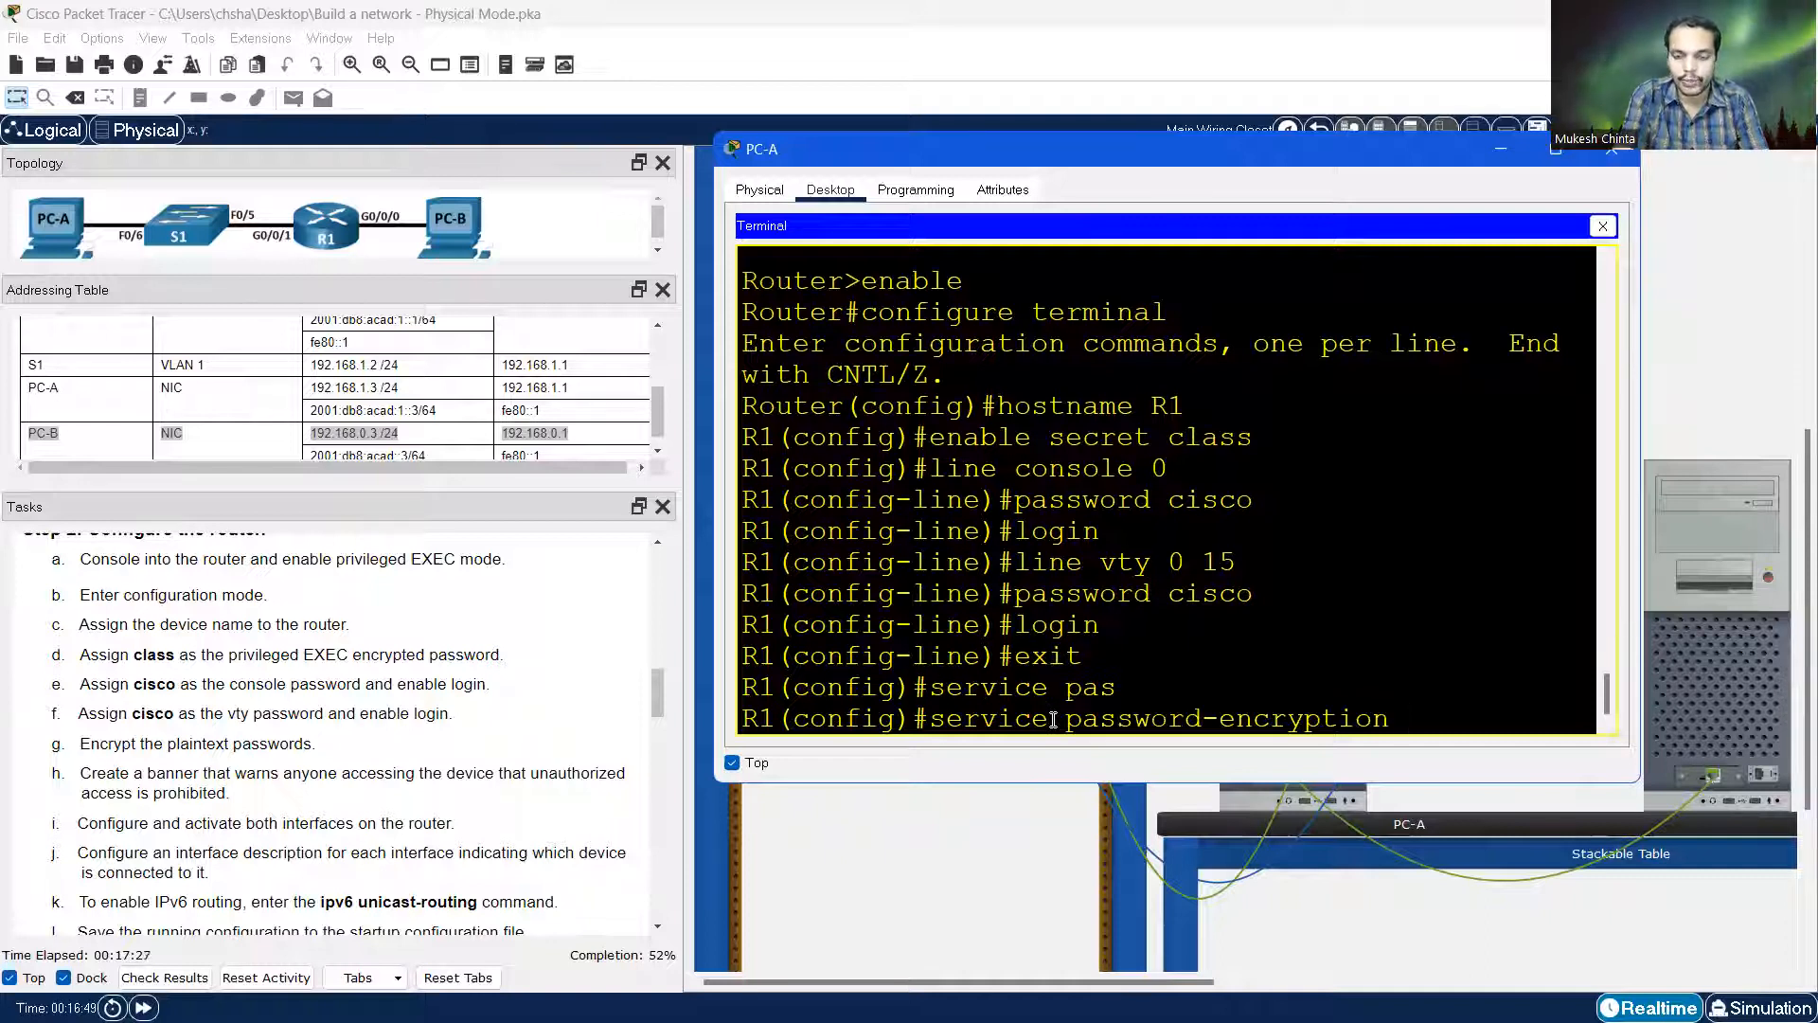
pyautogui.press('Return')
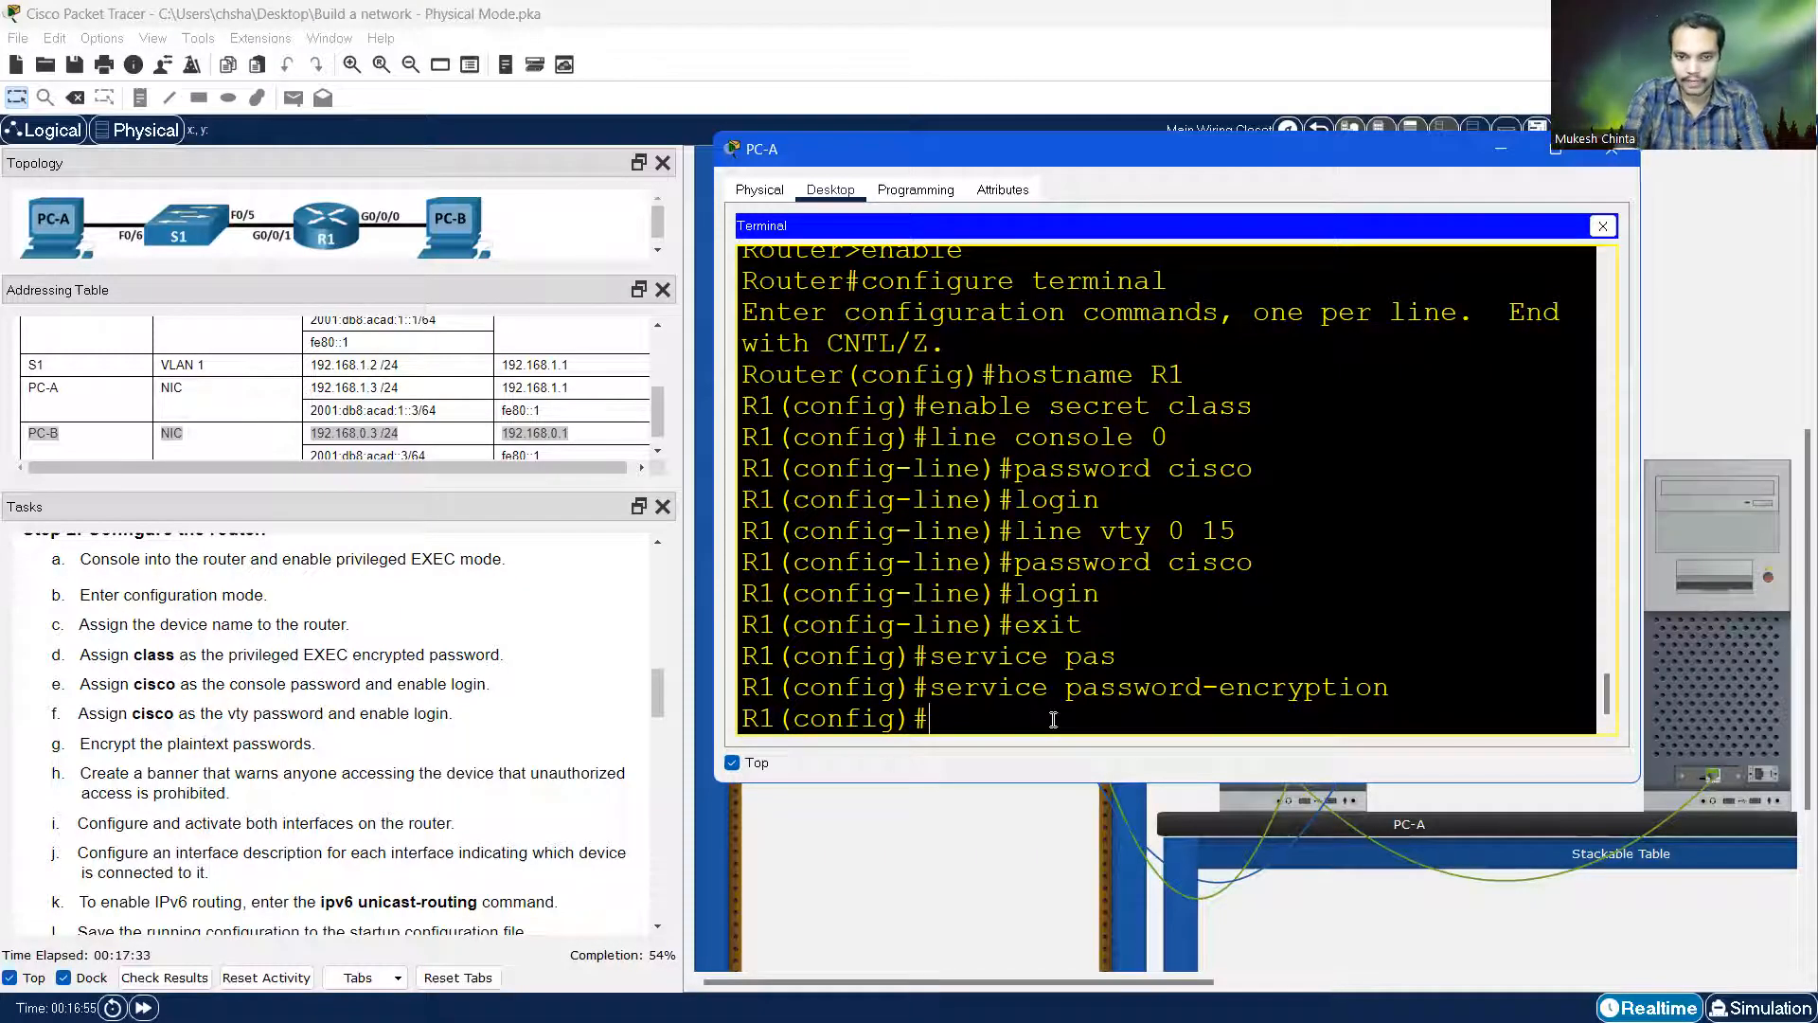
# Add the MOTD banner "Unauthorized access is illegal"
pyautogui.write('banner ')
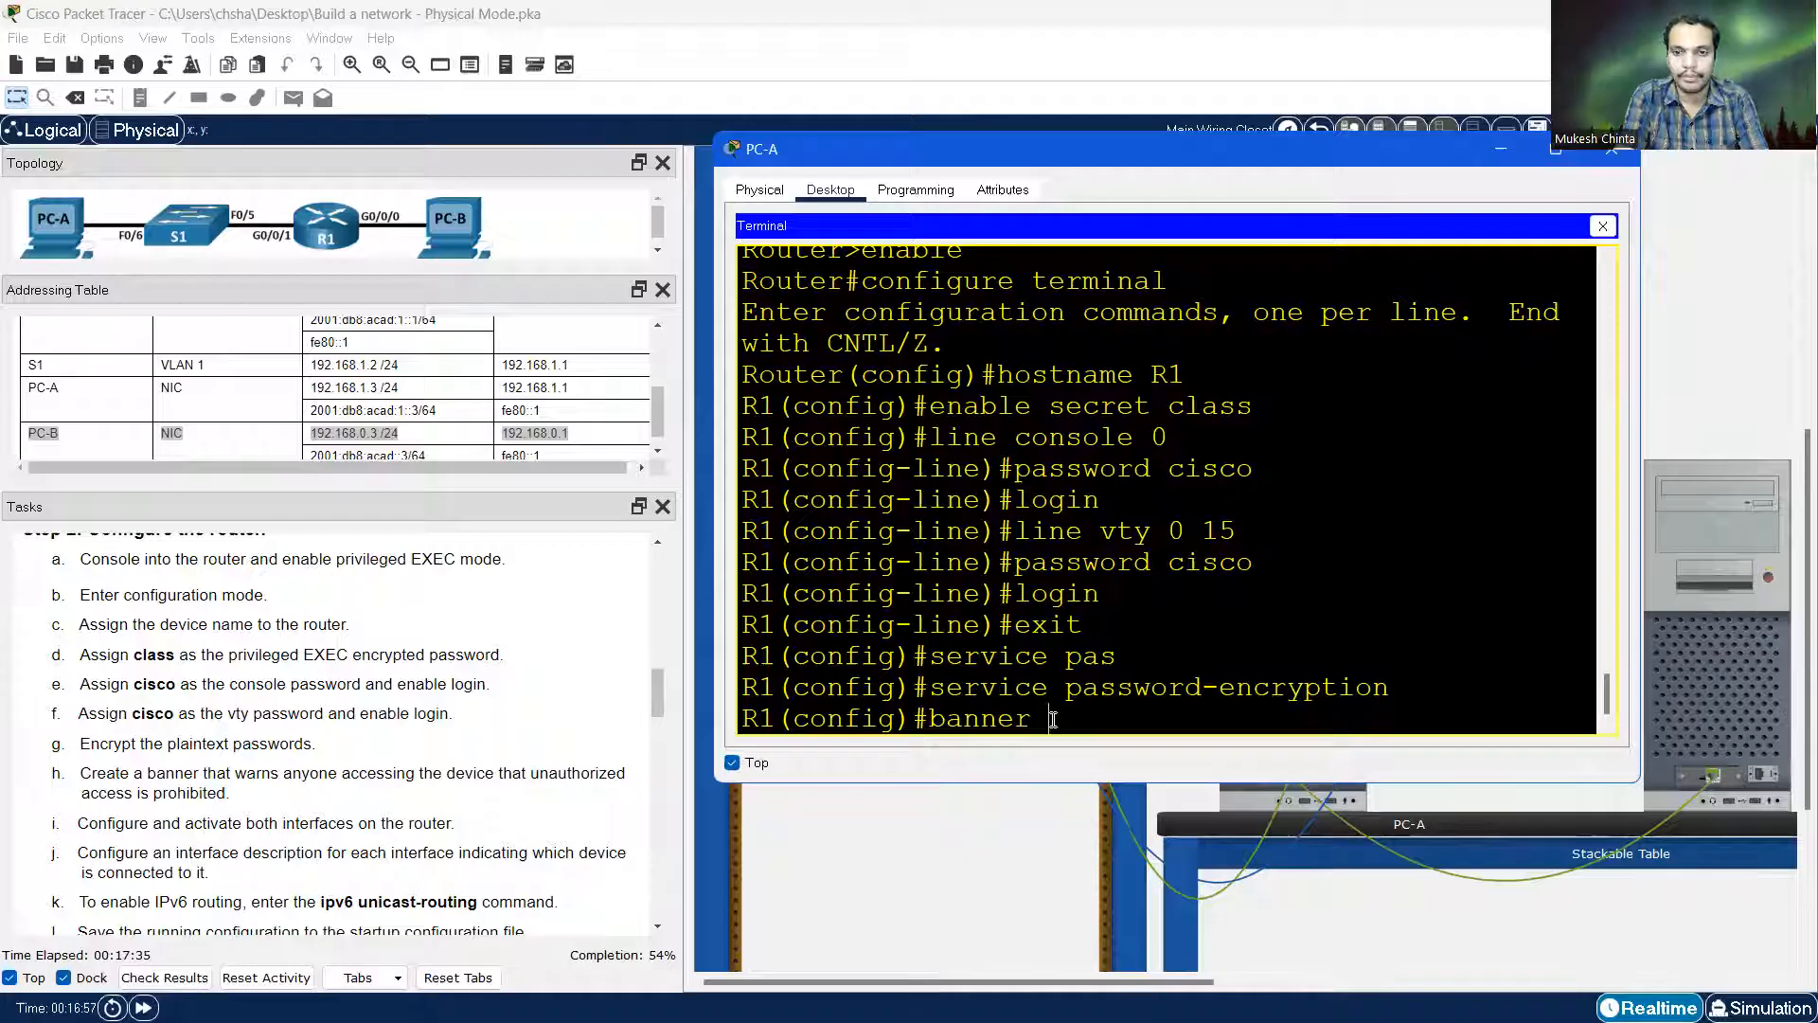
pyautogui.write('motd')
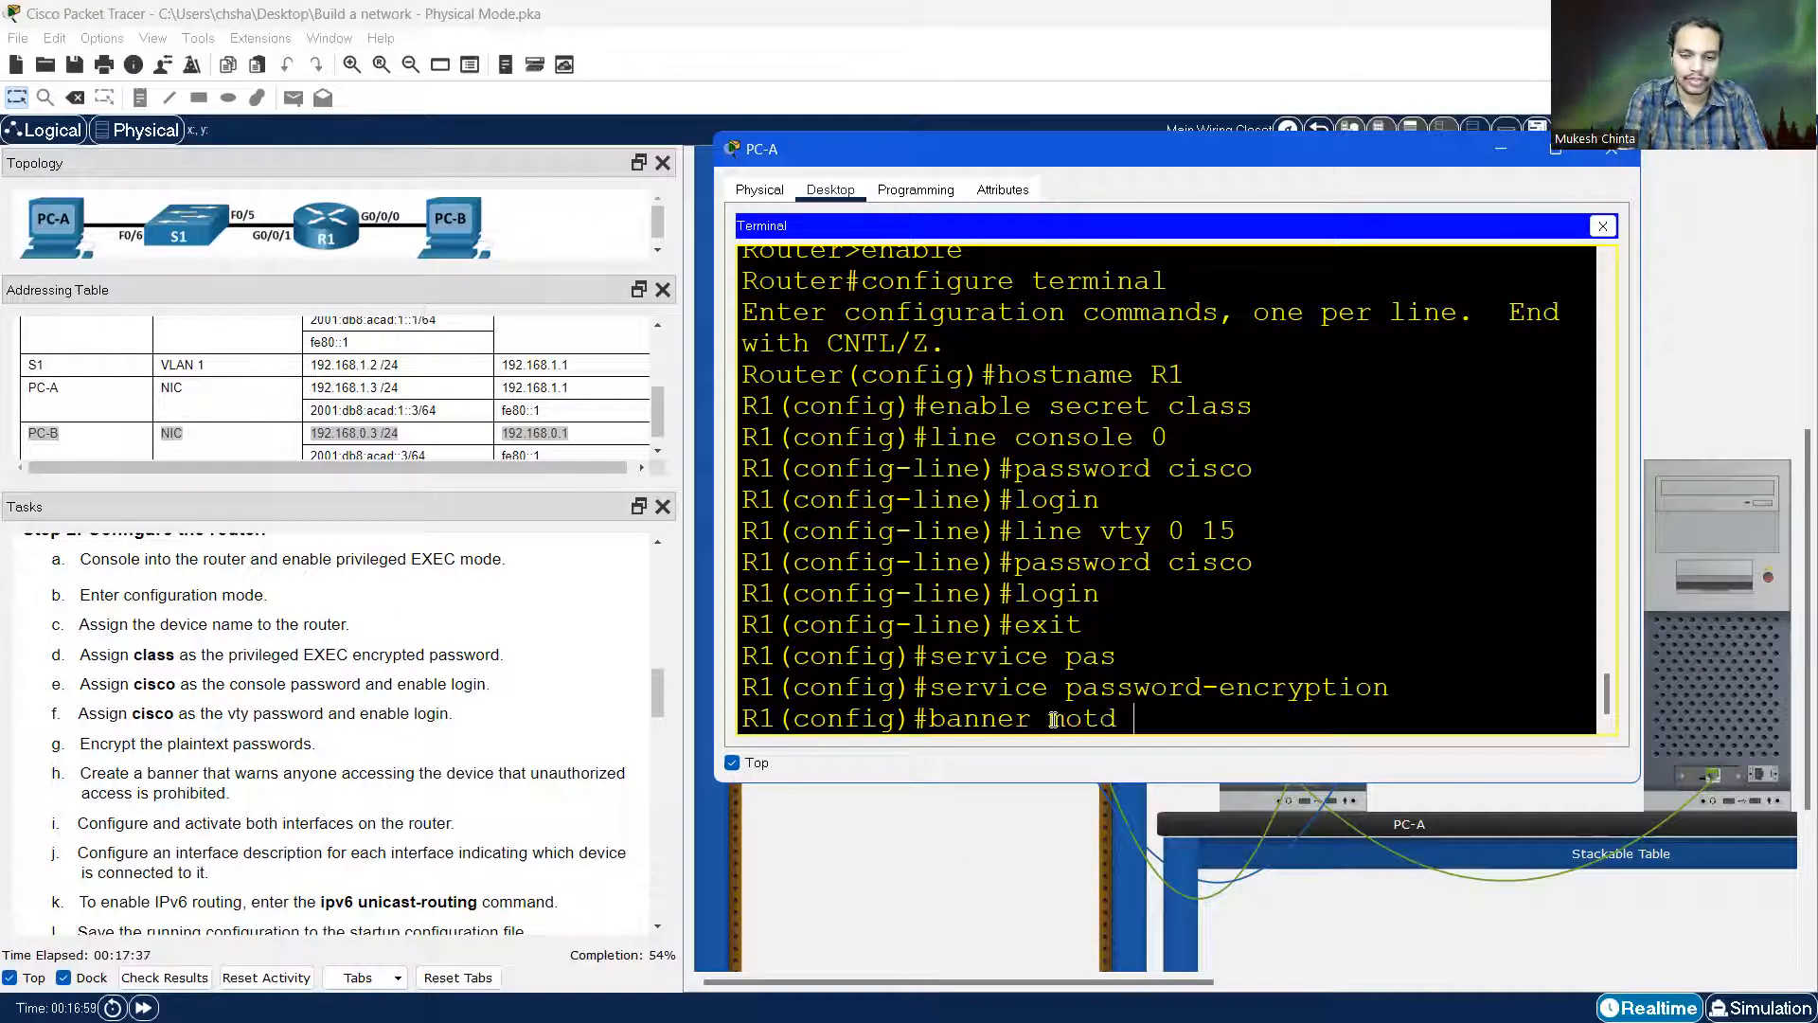
pyautogui.write(' "Unaut')
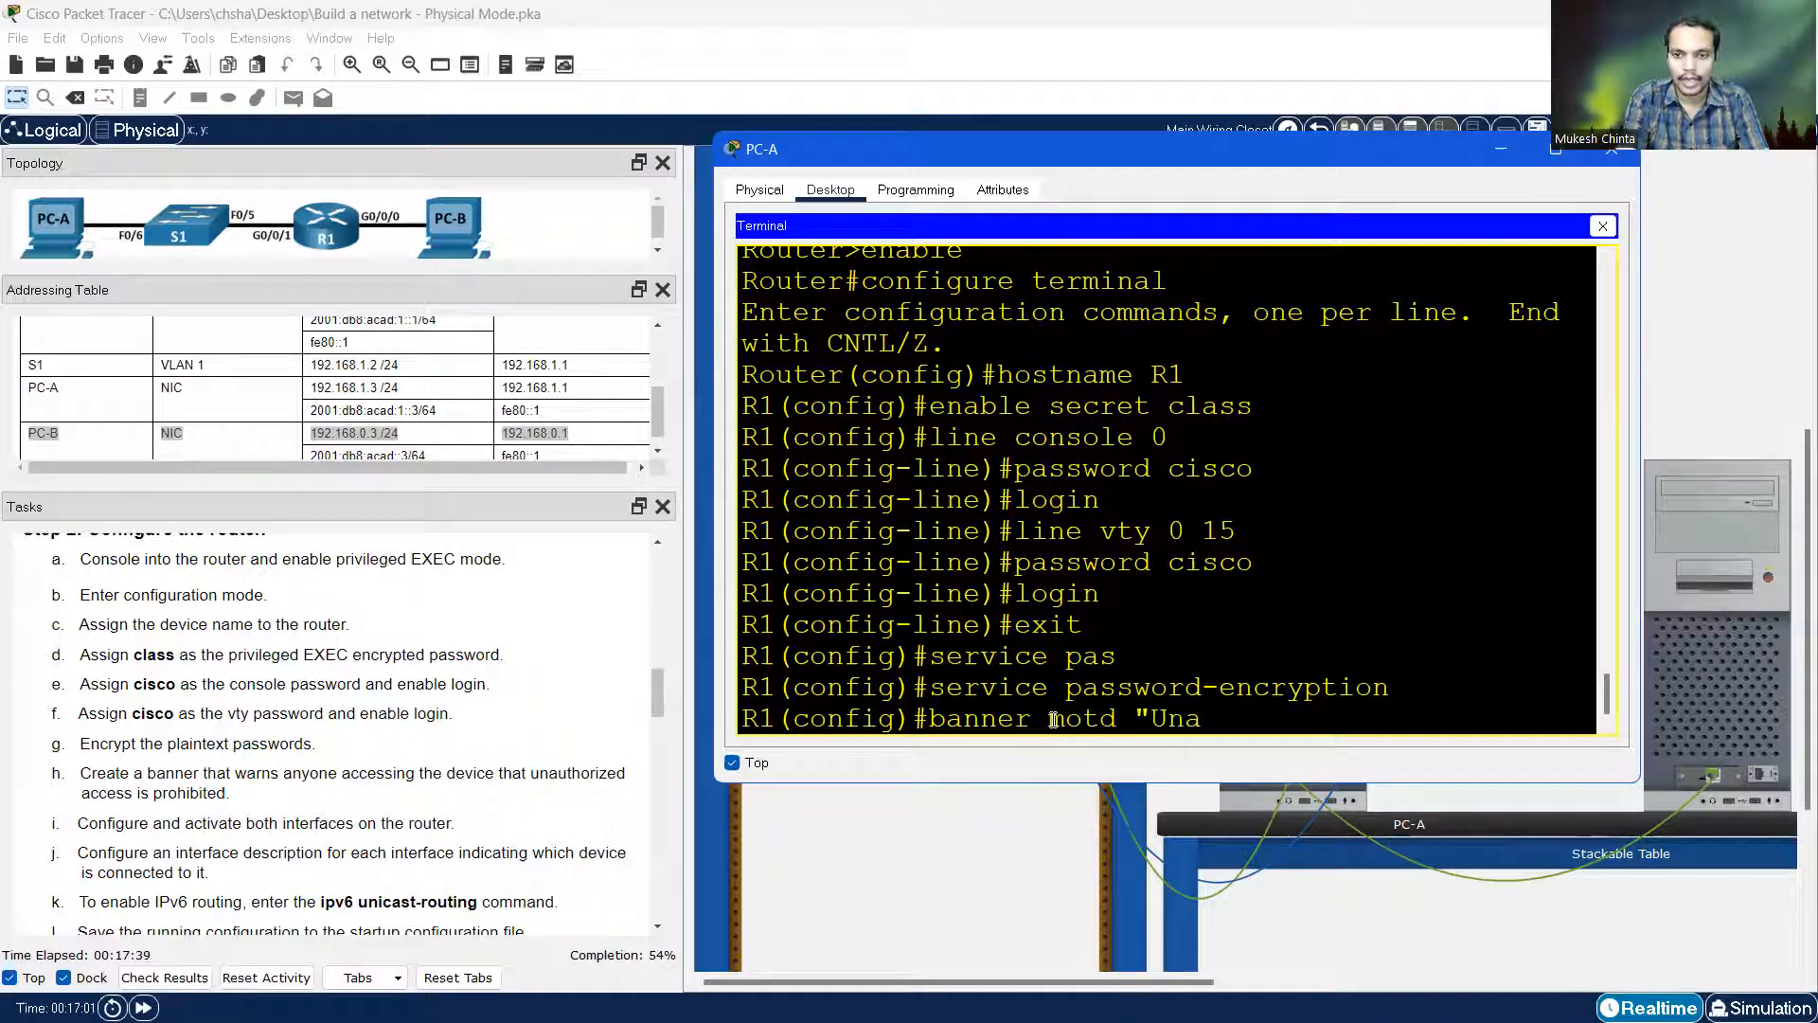
pyautogui.press('BackSpace')
pyautogui.press('BackSpace')
pyautogui.write('uth')
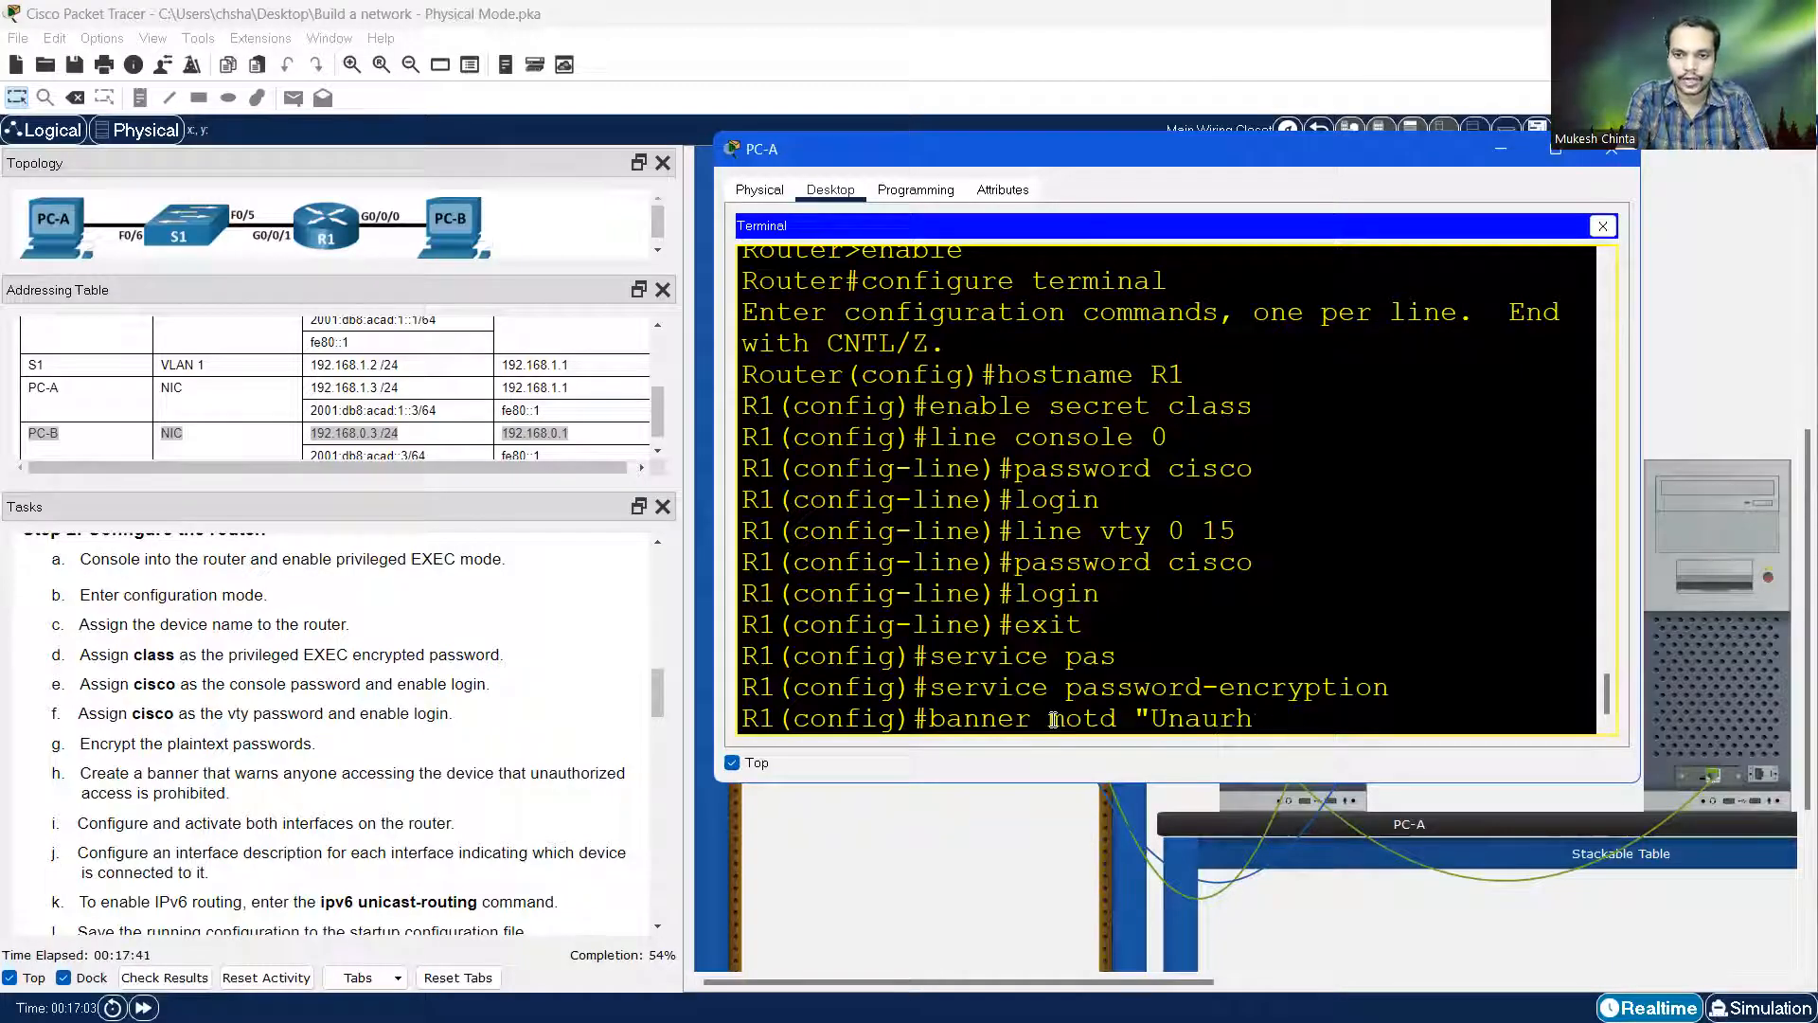
pyautogui.write('orize')
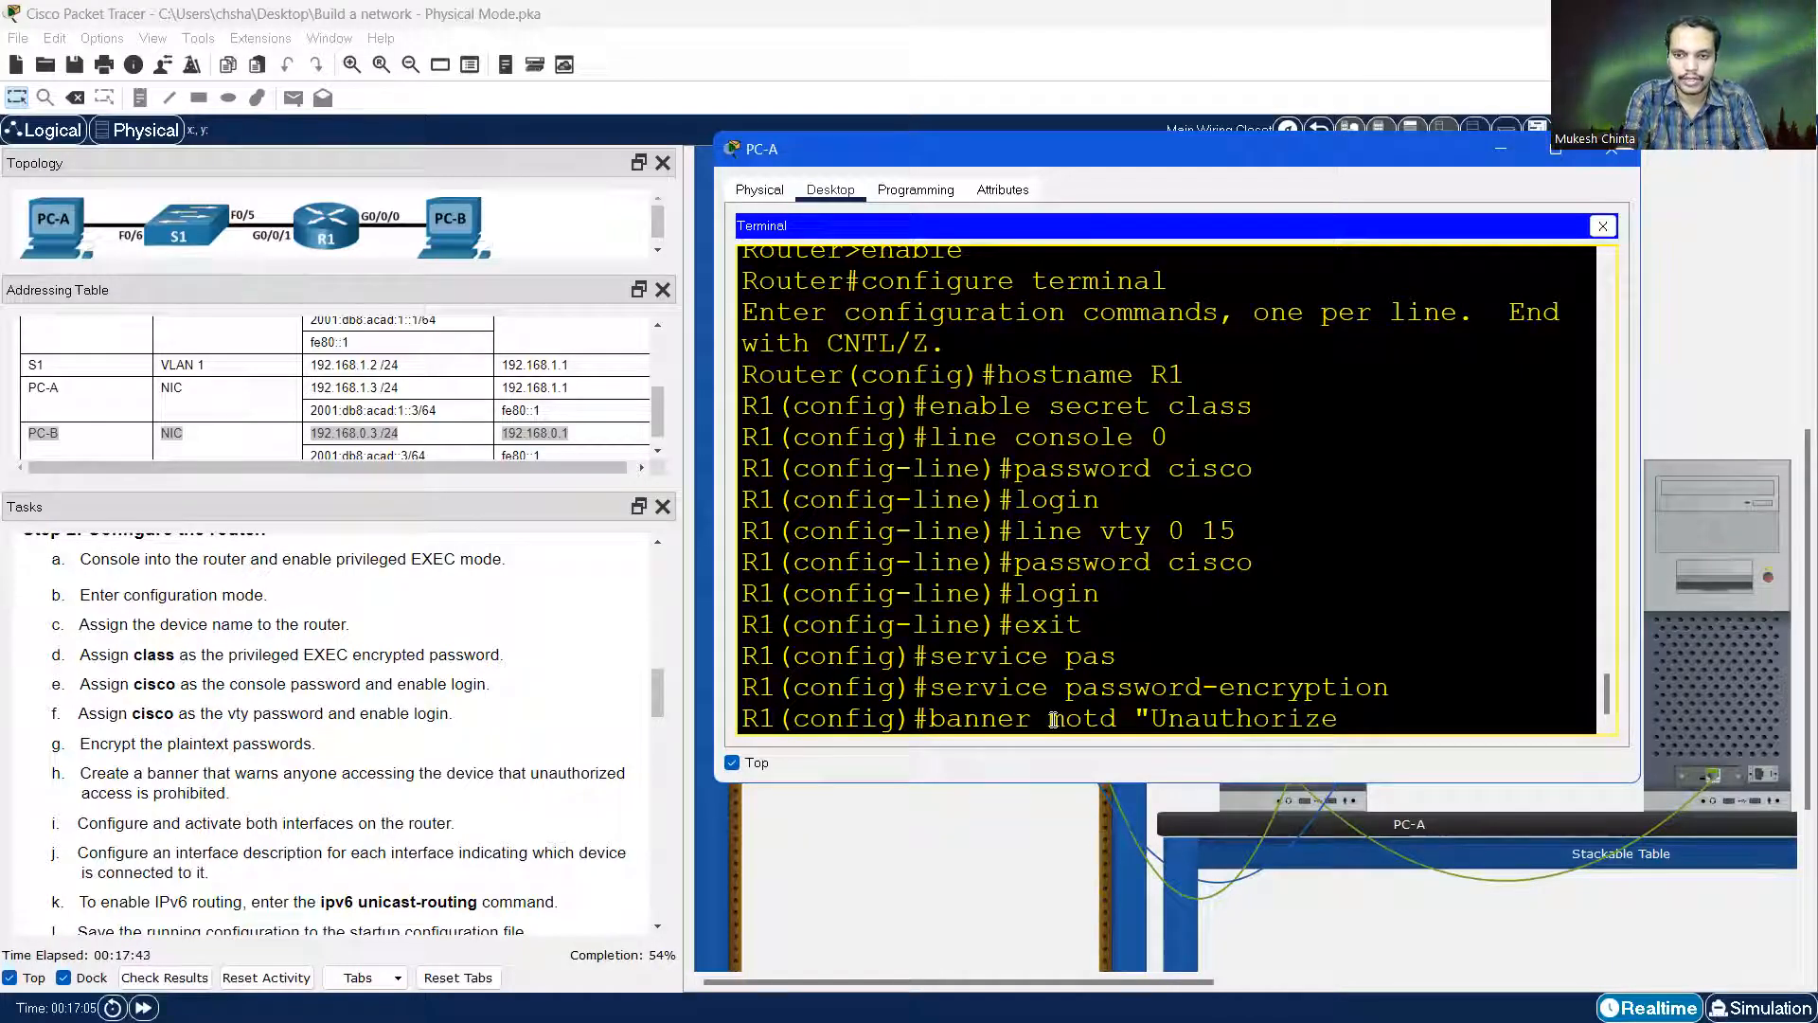
pyautogui.write('d acce')
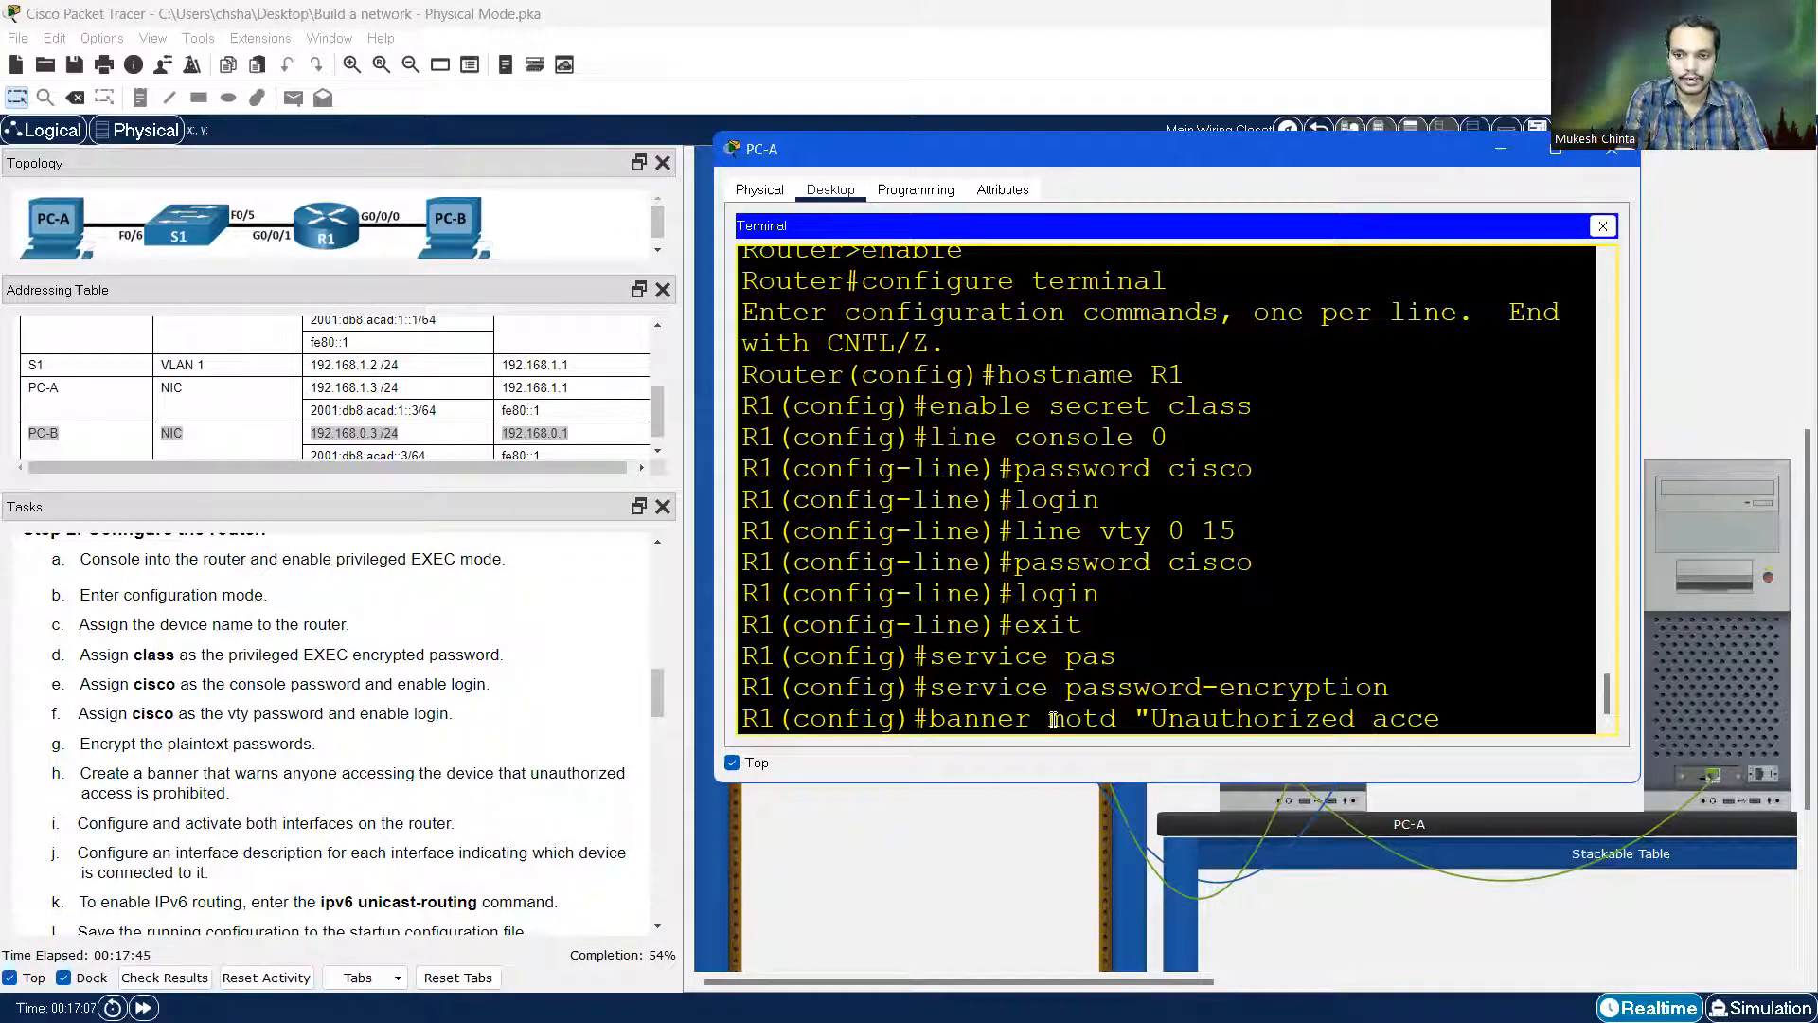
pyautogui.write('ss is illea')
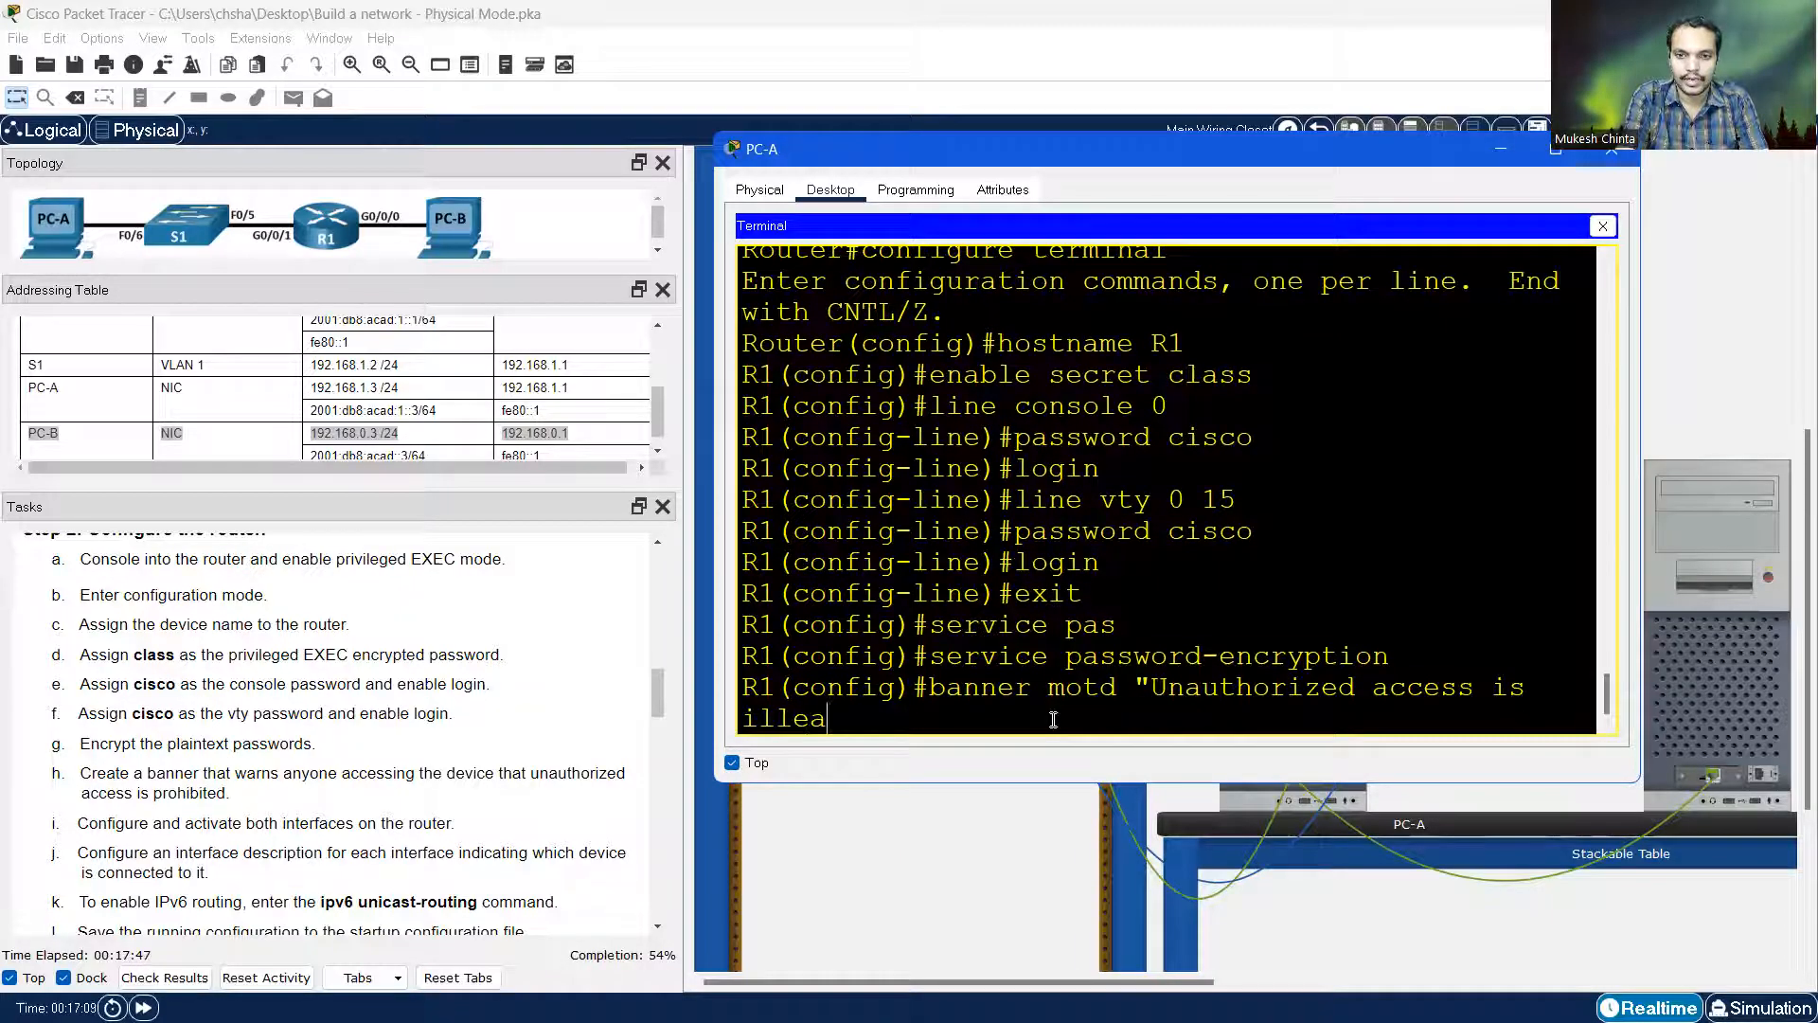
pyautogui.write('g')
pyautogui.press('BackSpace')
pyautogui.press('BackSpace')
pyautogui.write('ga')
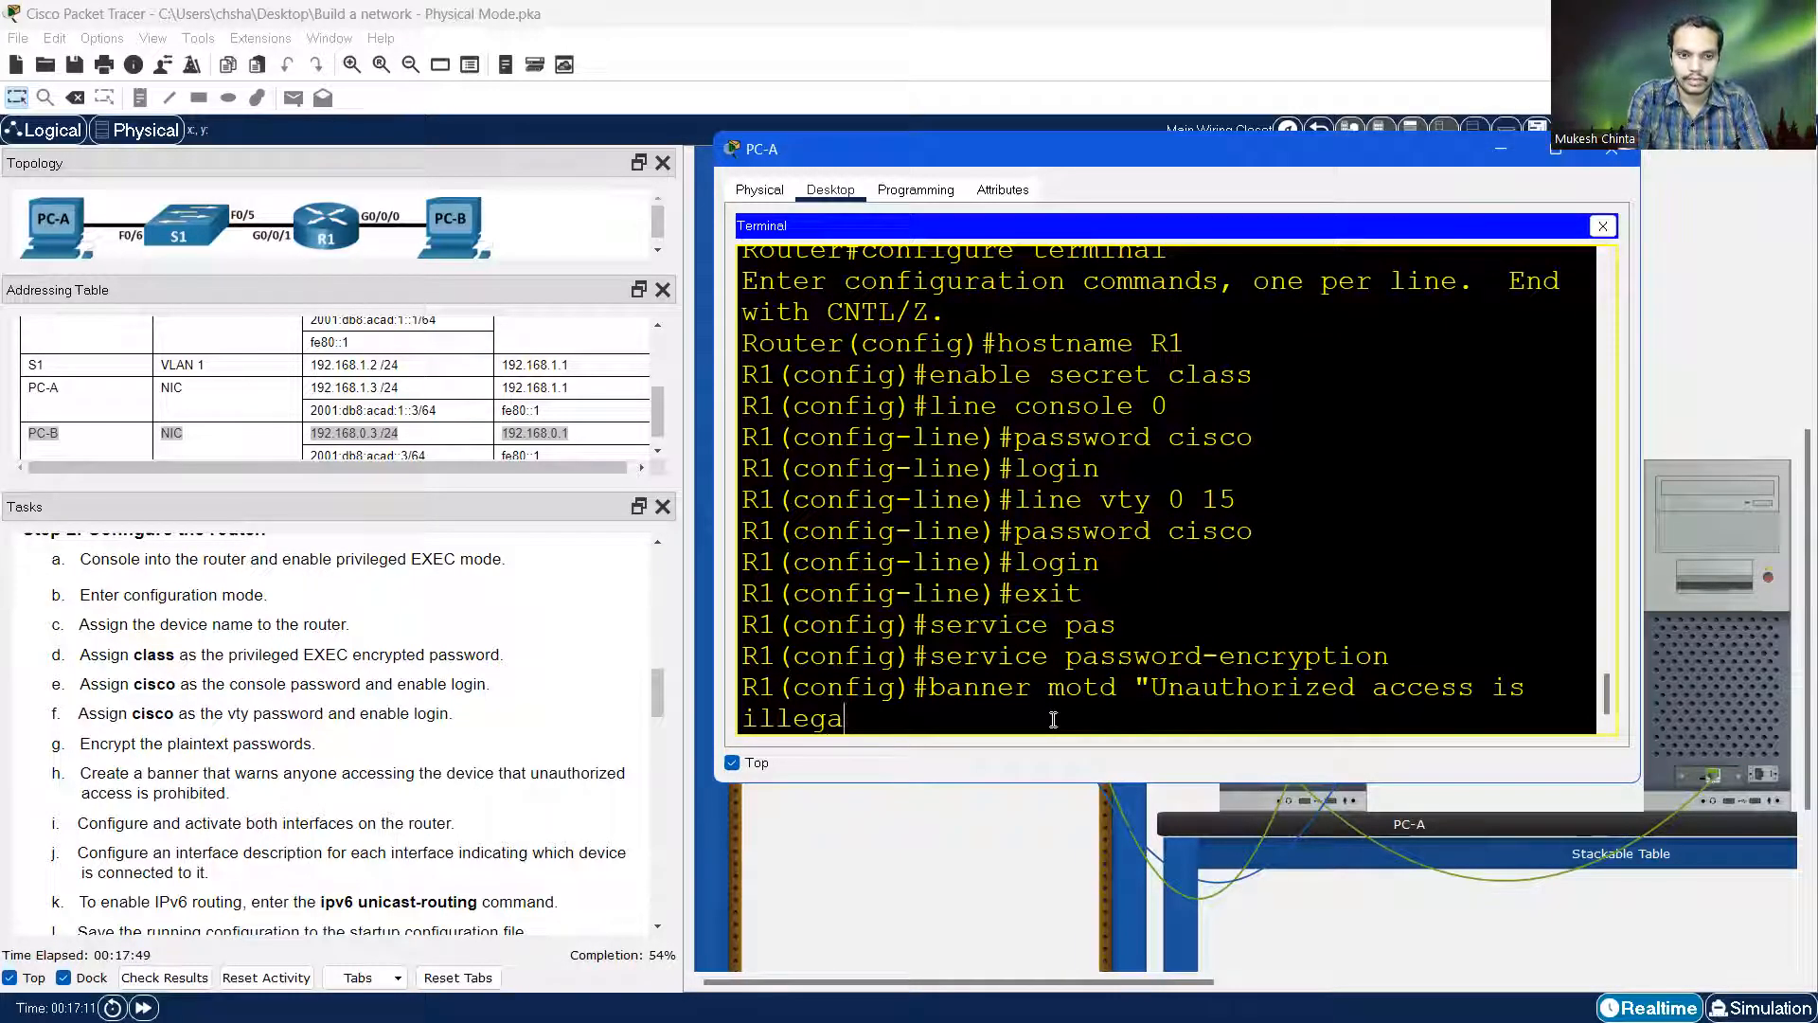
pyautogui.write('l"')
pyautogui.press('Return')
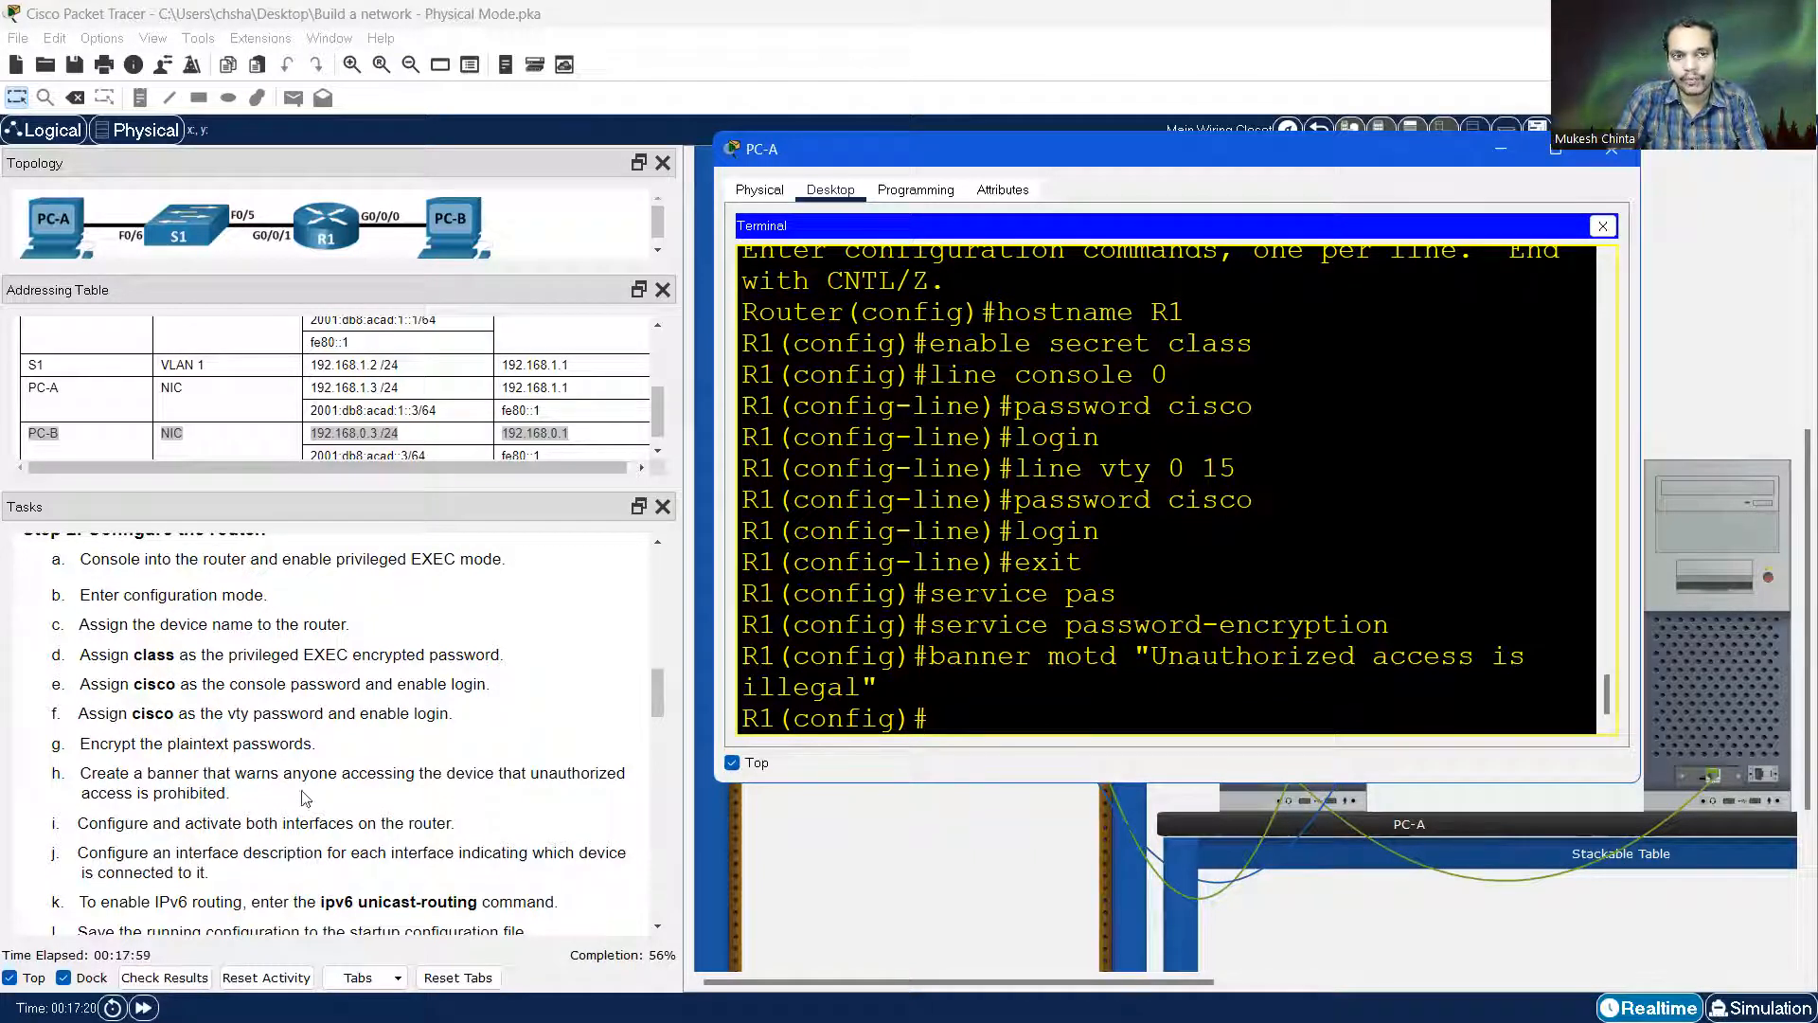
pyautogui.scroll(1, 235, 427)
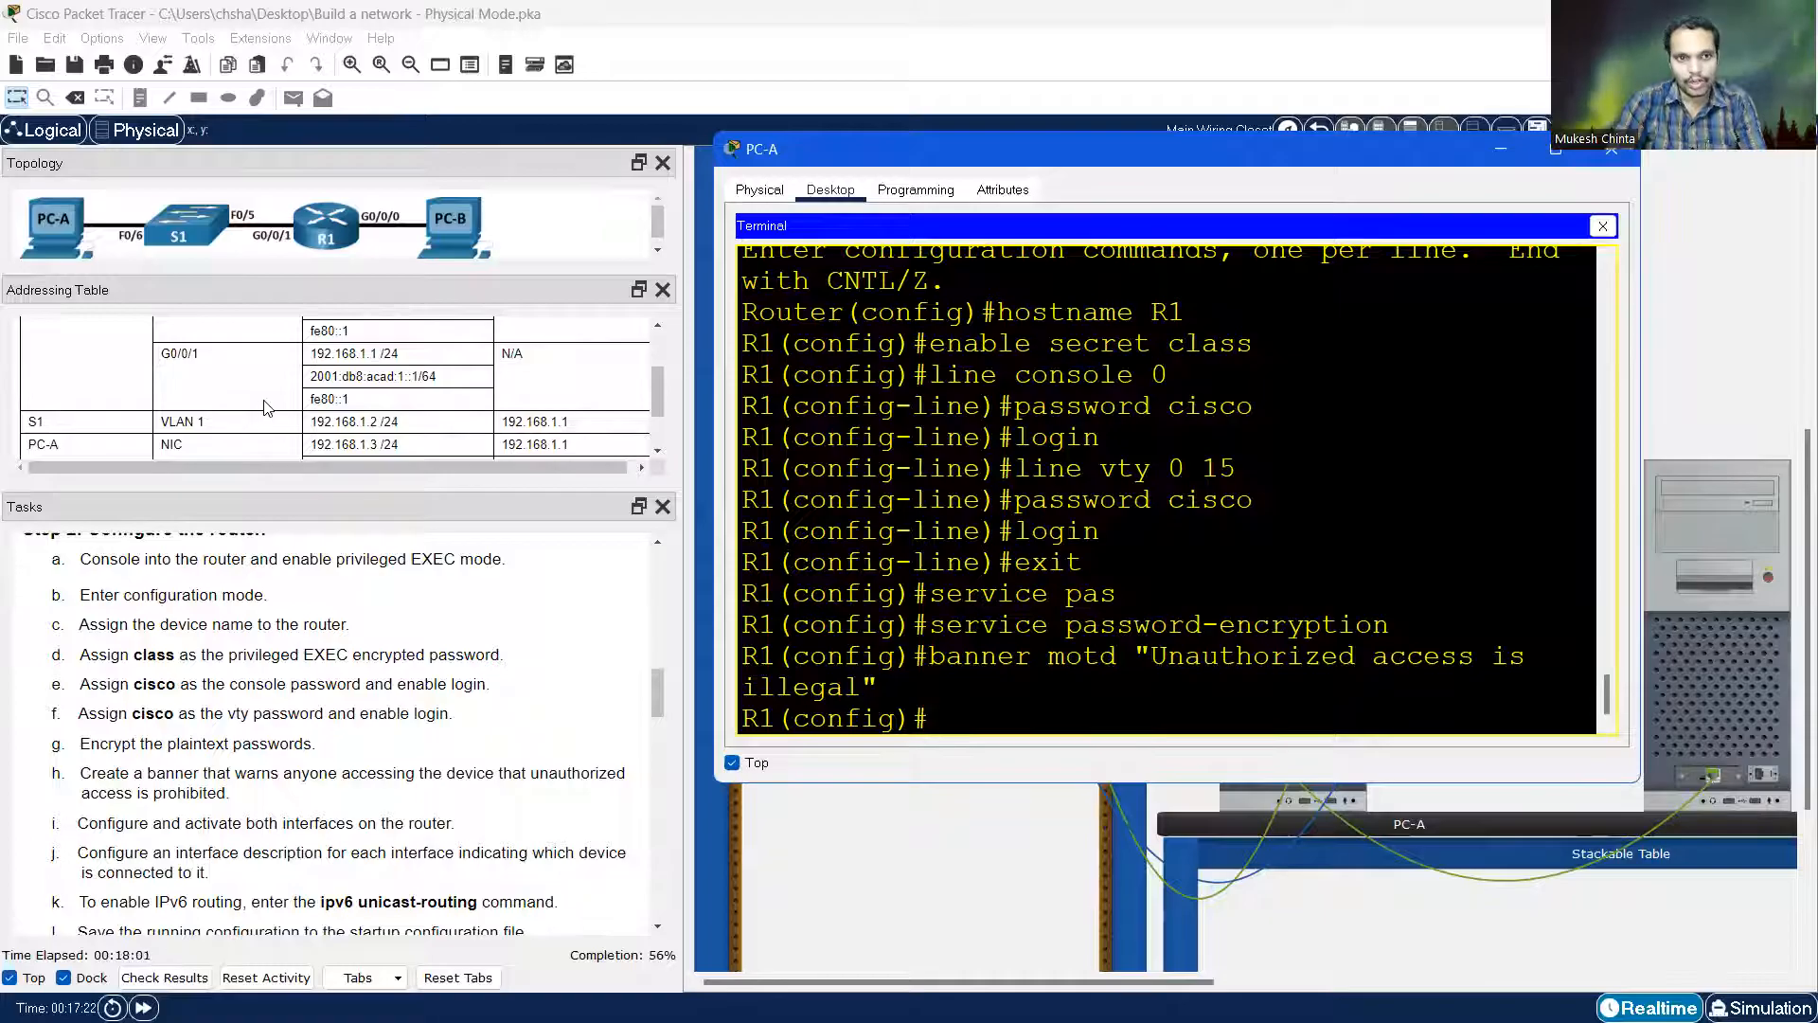
pyautogui.scroll(1, 265, 407)
pyautogui.moveTo(348, 487); pyautogui.dragTo(348, 572)
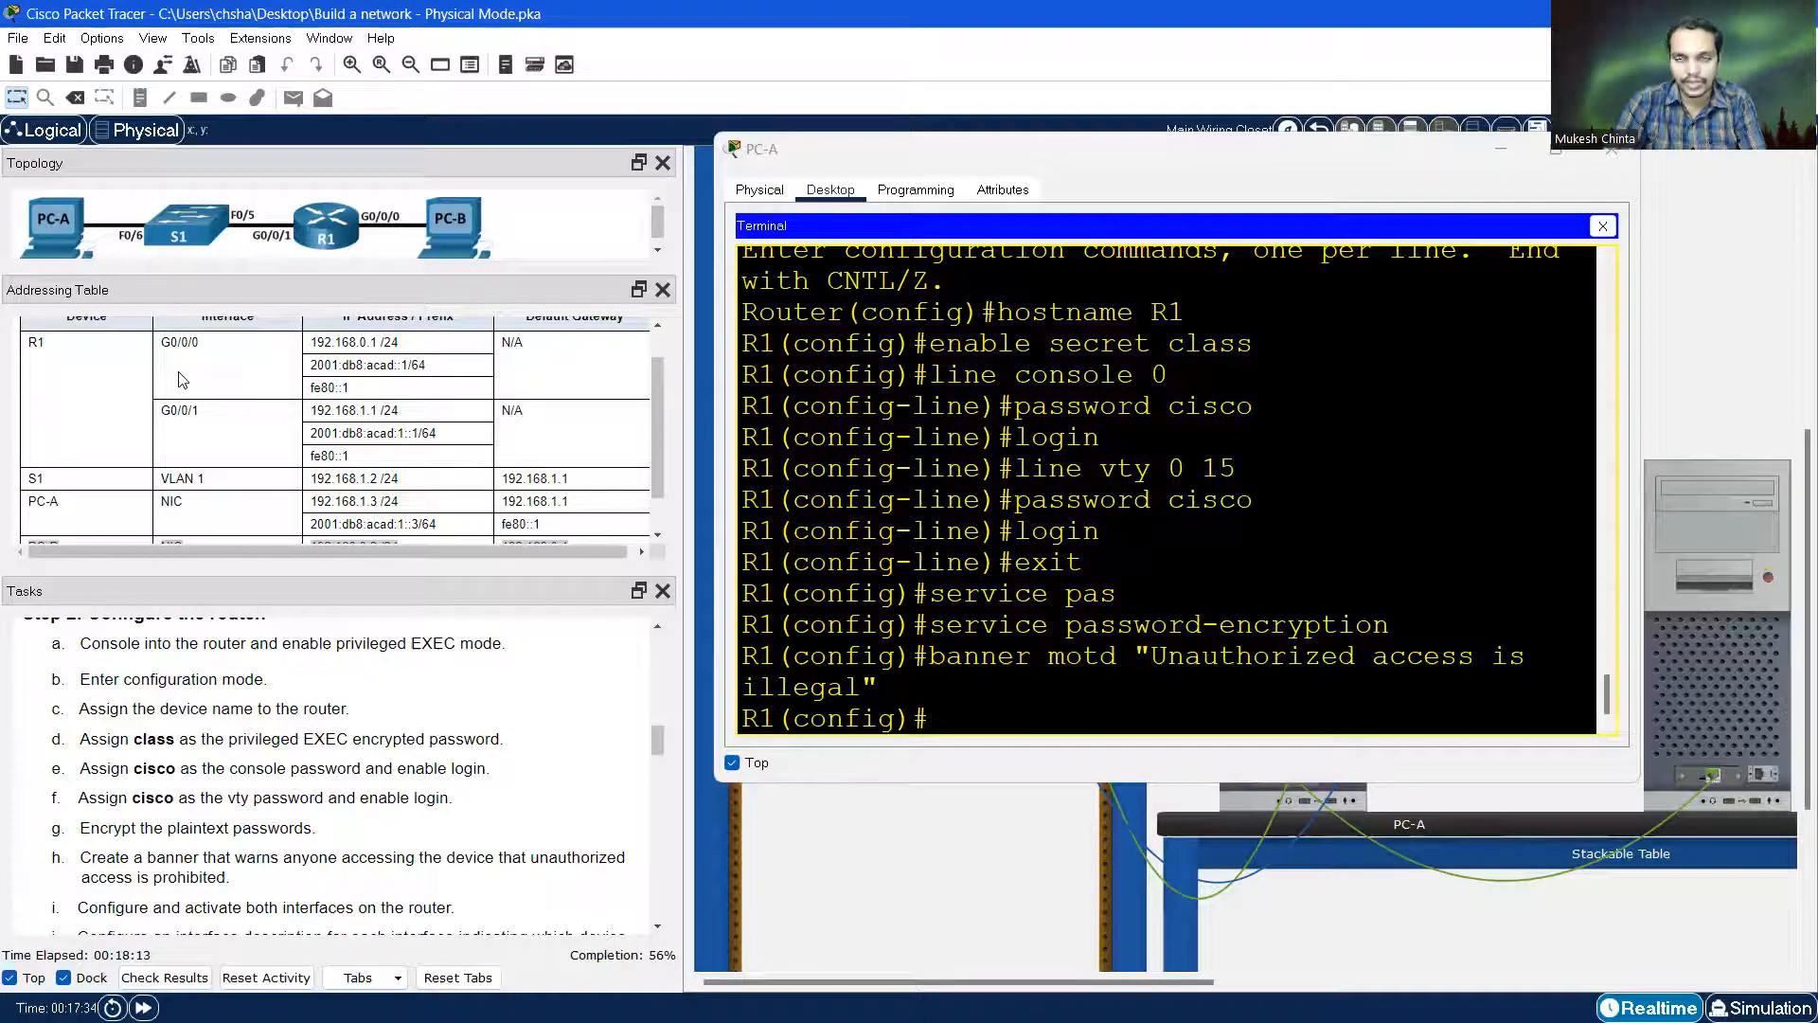
pyautogui.scroll(-2, 346, 707)
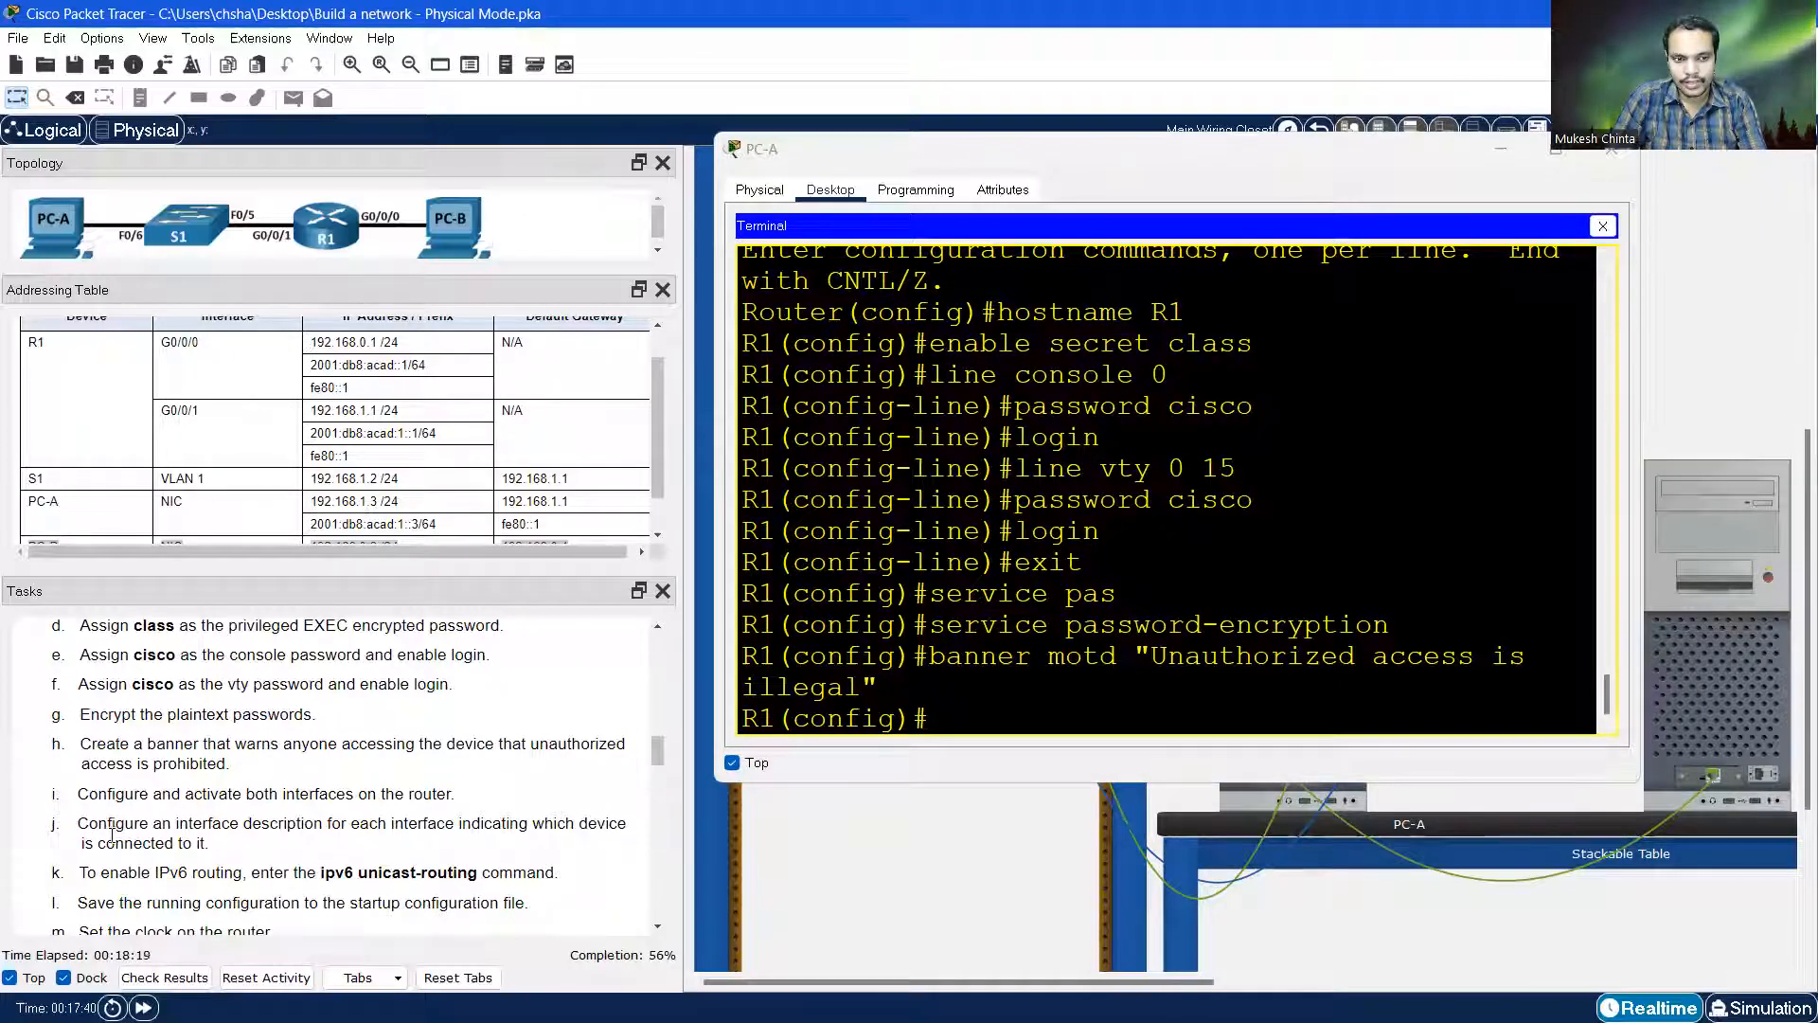
pyautogui.moveTo(244, 824); pyautogui.dragTo(343, 849)
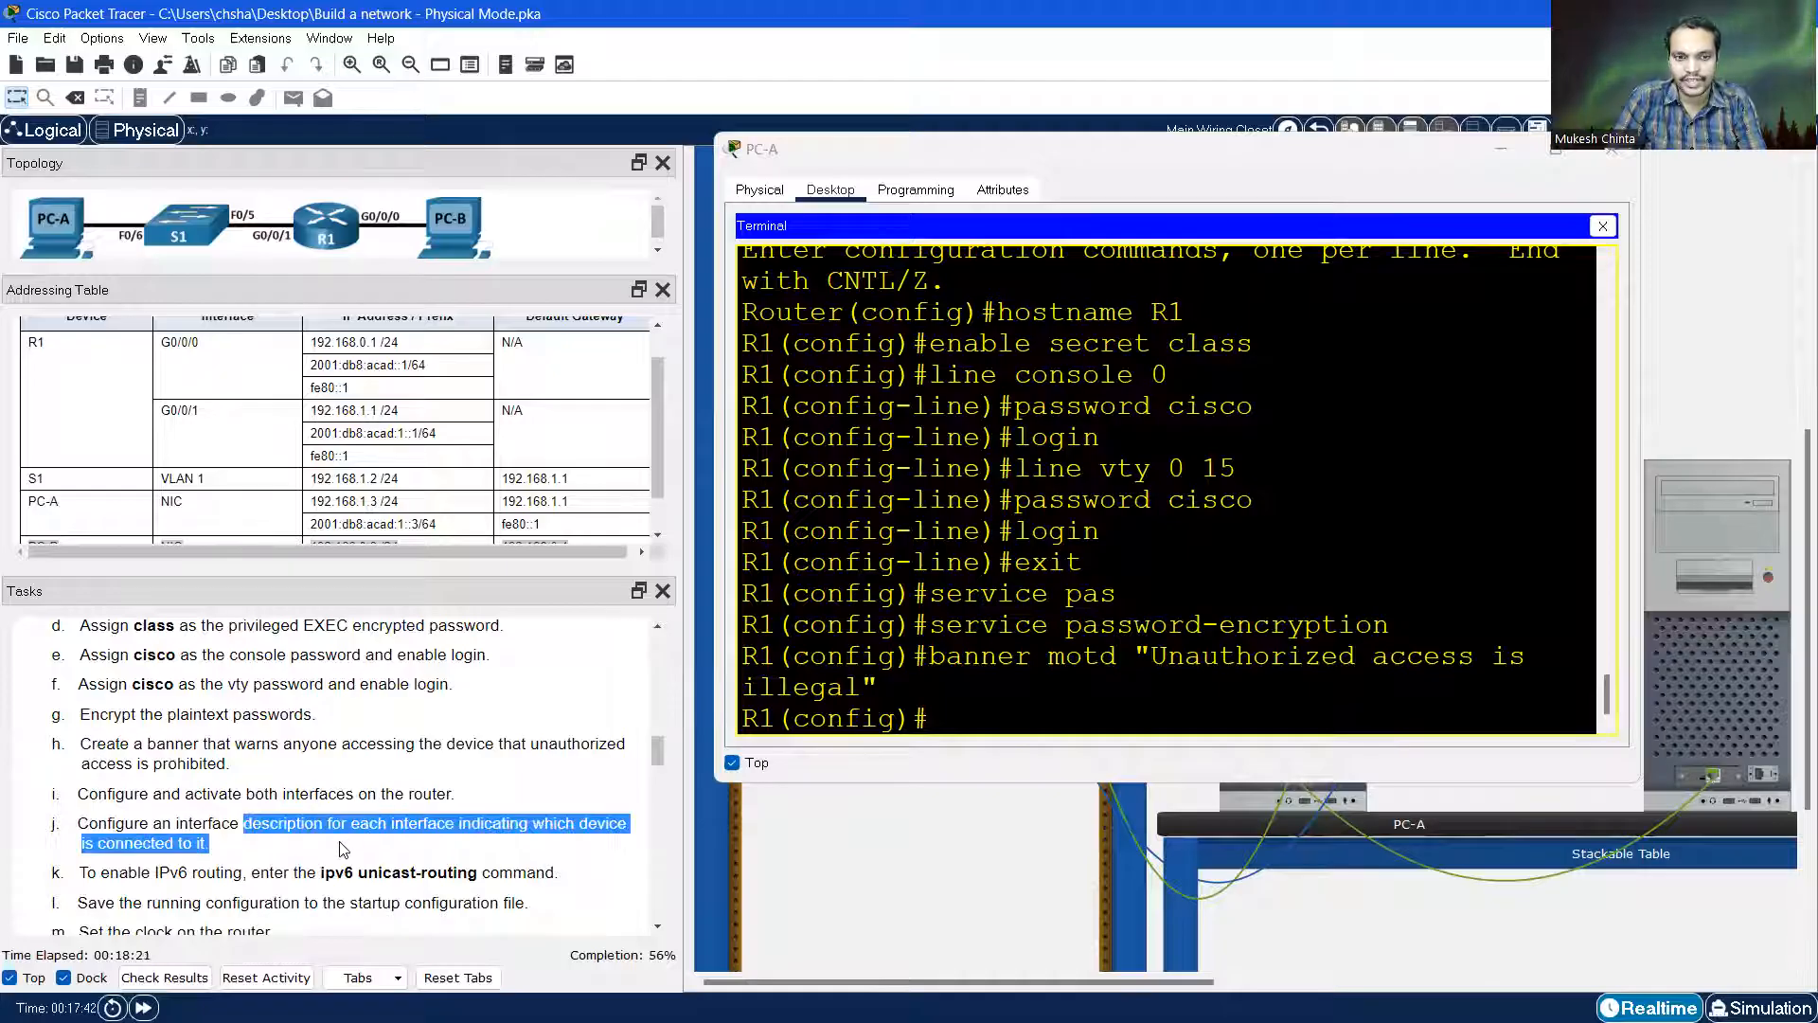
pyautogui.click(225, 852)
pyautogui.click(947, 714)
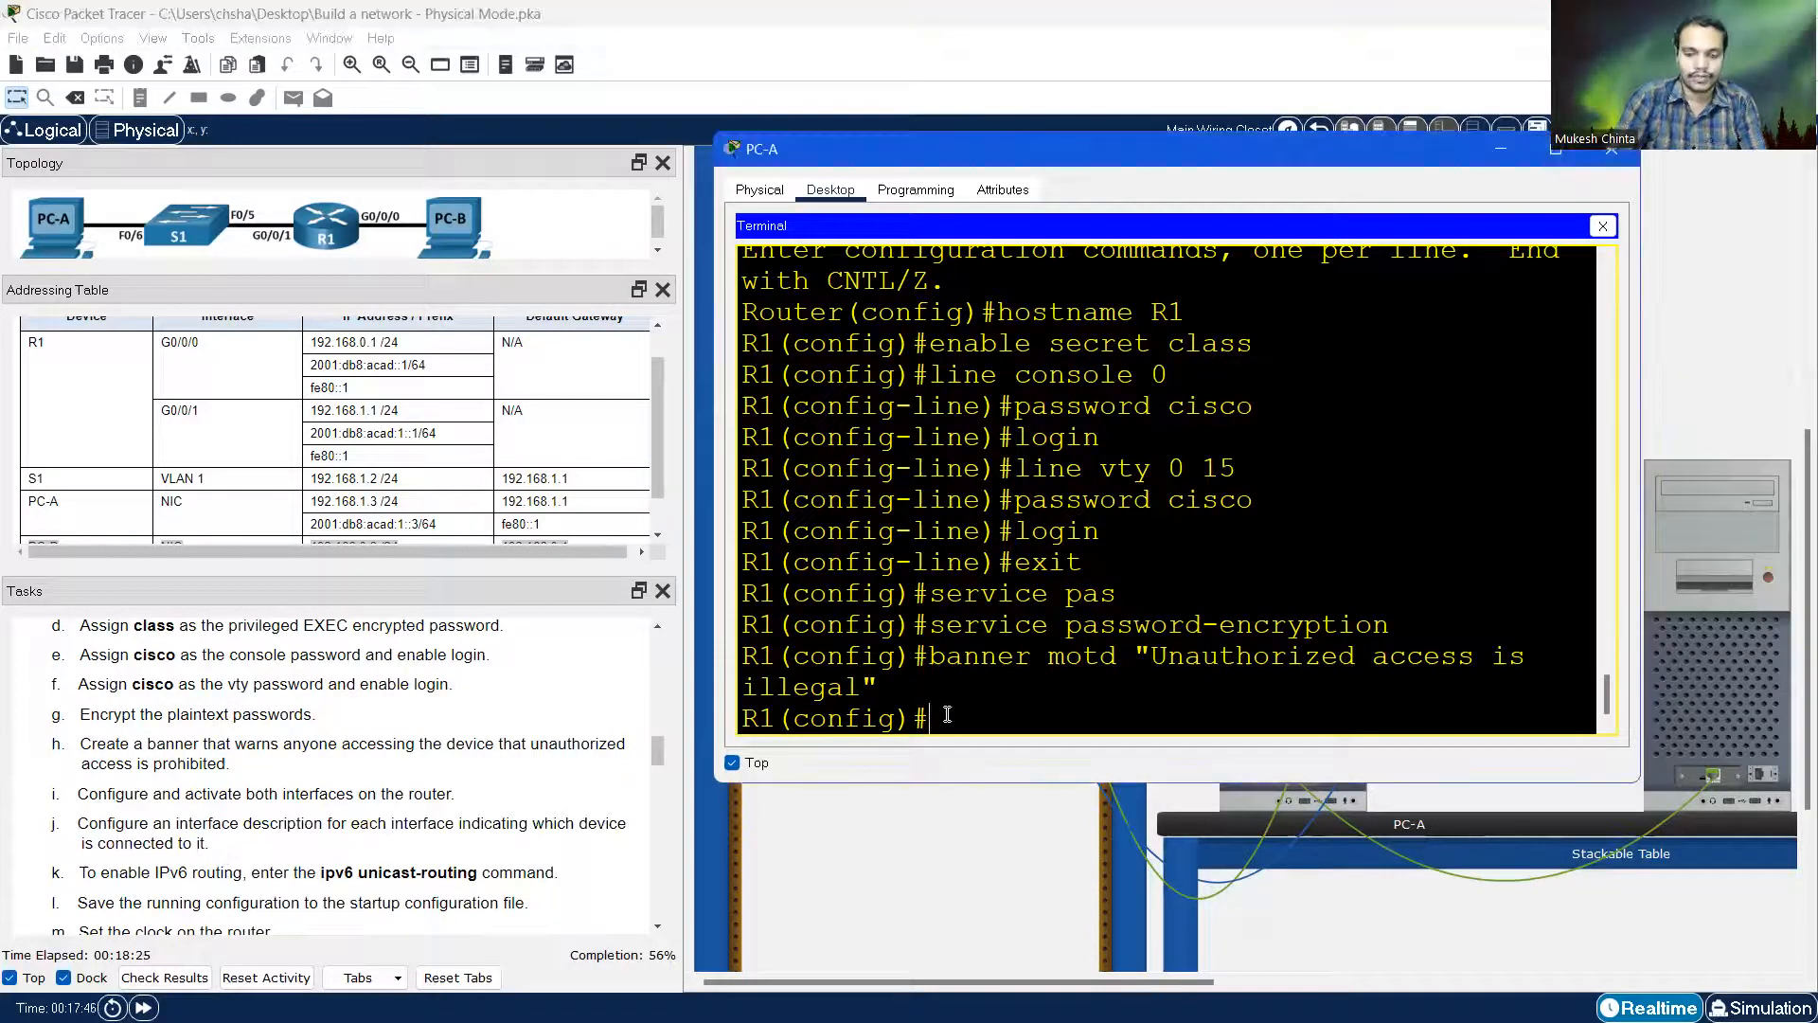
# Enter interface g0/0/0 and give it the description 'PC-B connection'
pyautogui.write('int')
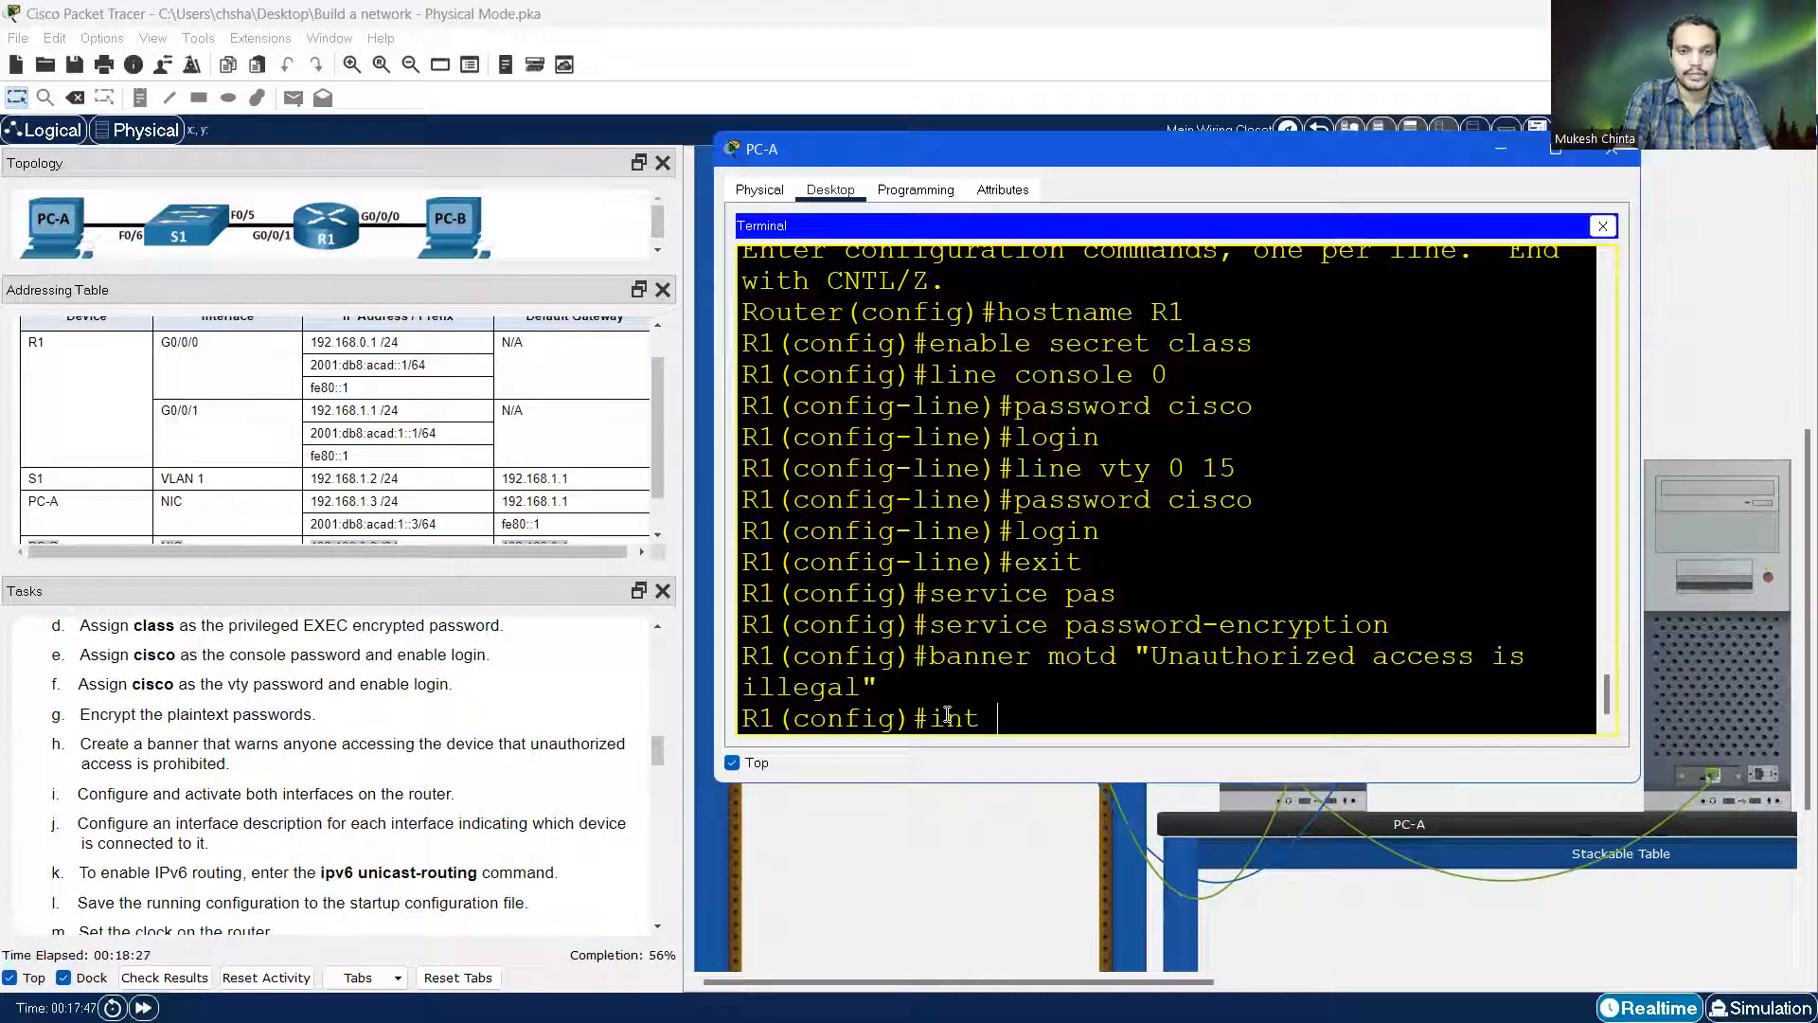
pyautogui.write(' g0')
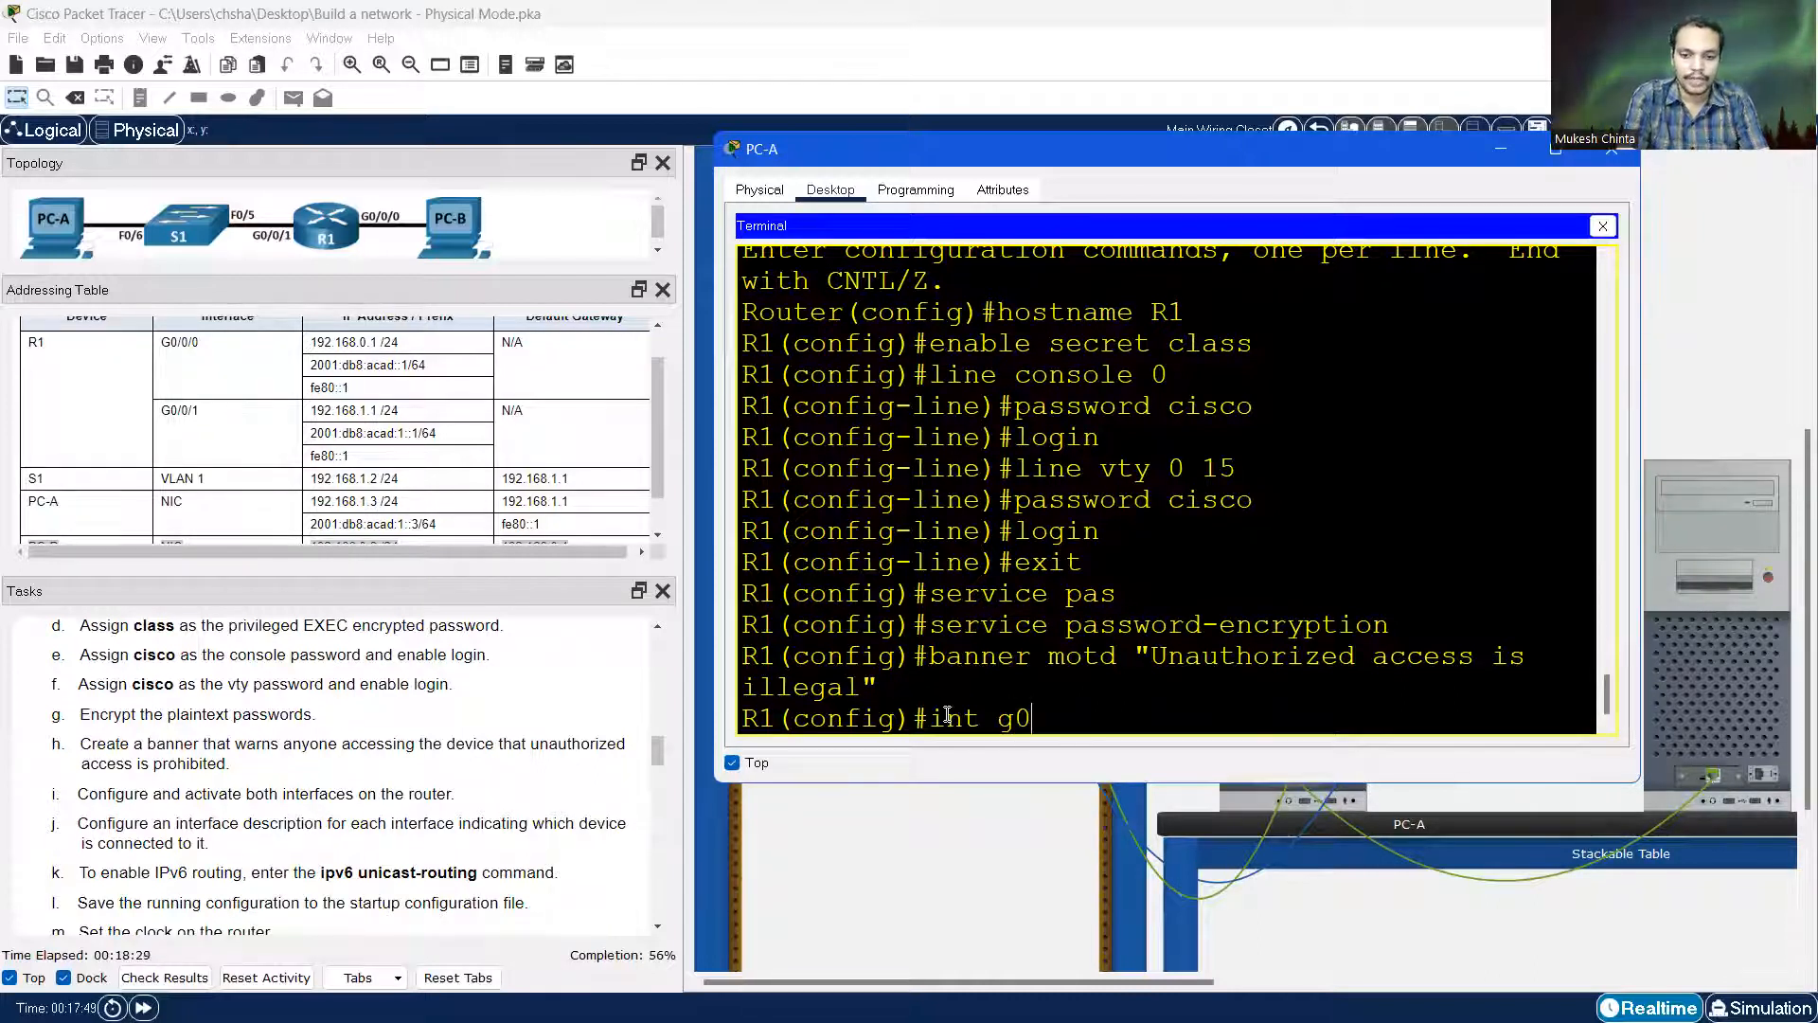
pyautogui.write('/0/0')
pyautogui.press('Return')
pyautogui.write('description')
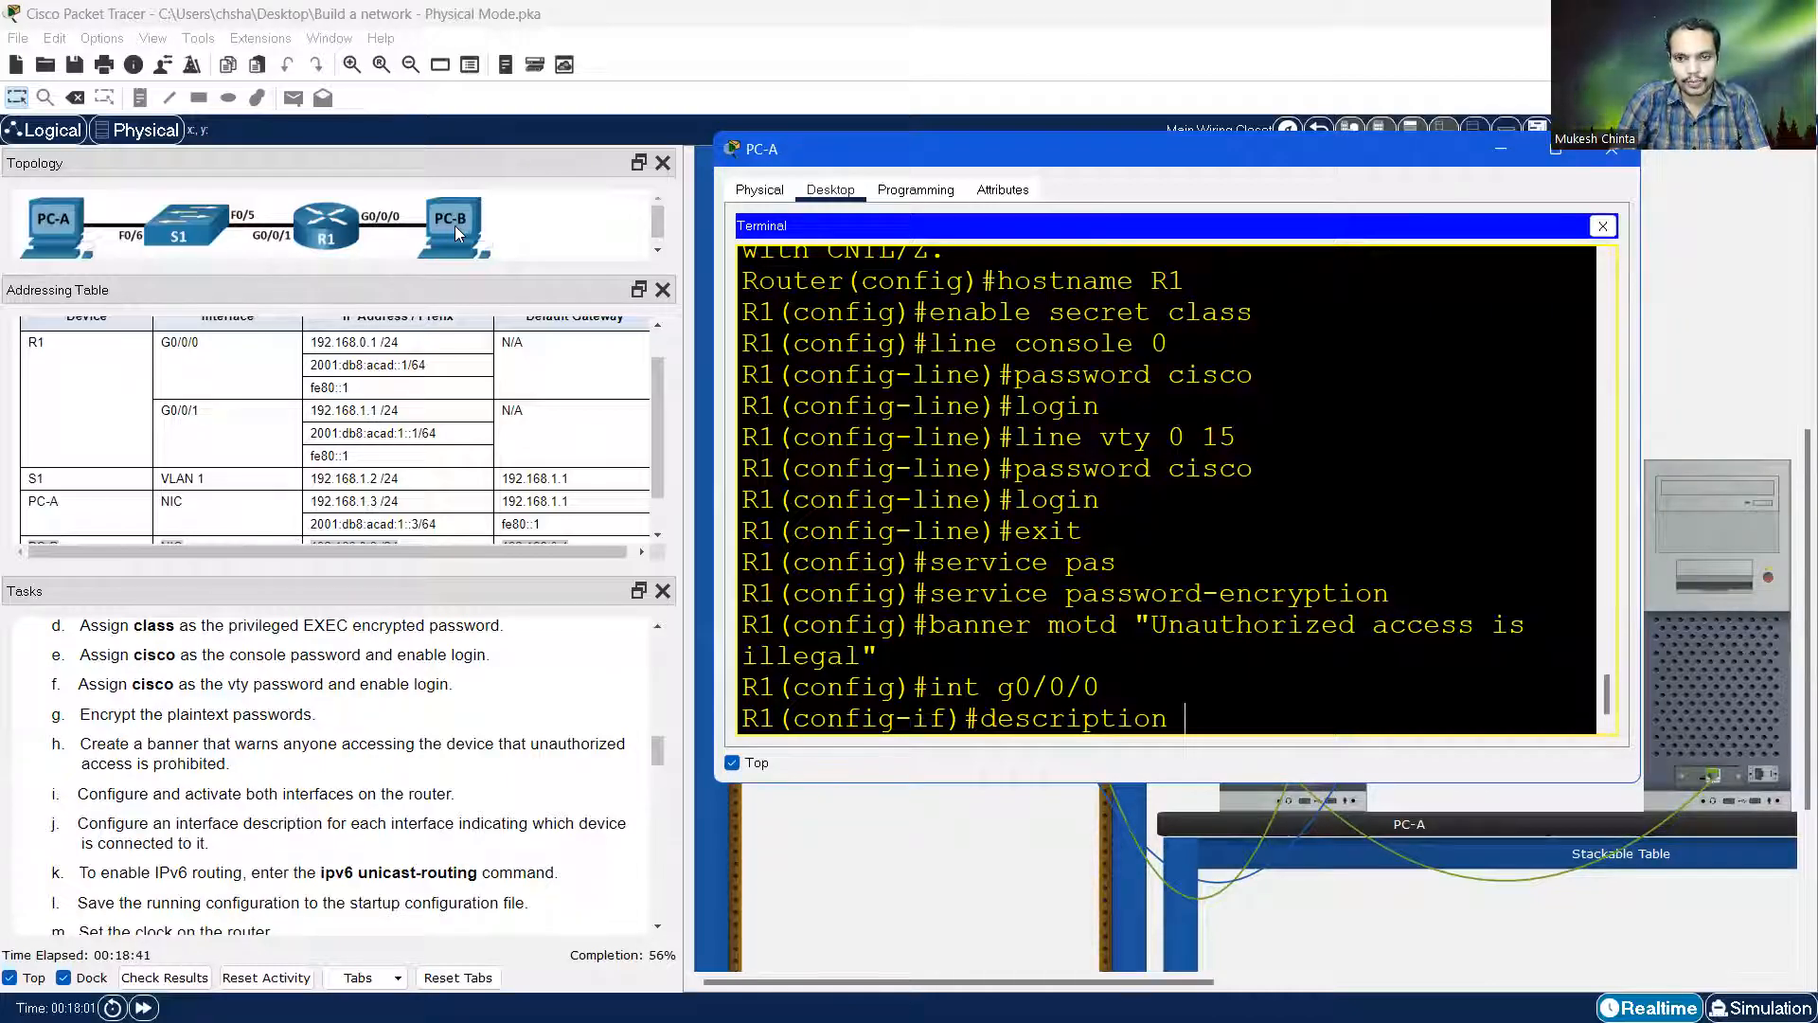
pyautogui.write('PC-B connection')
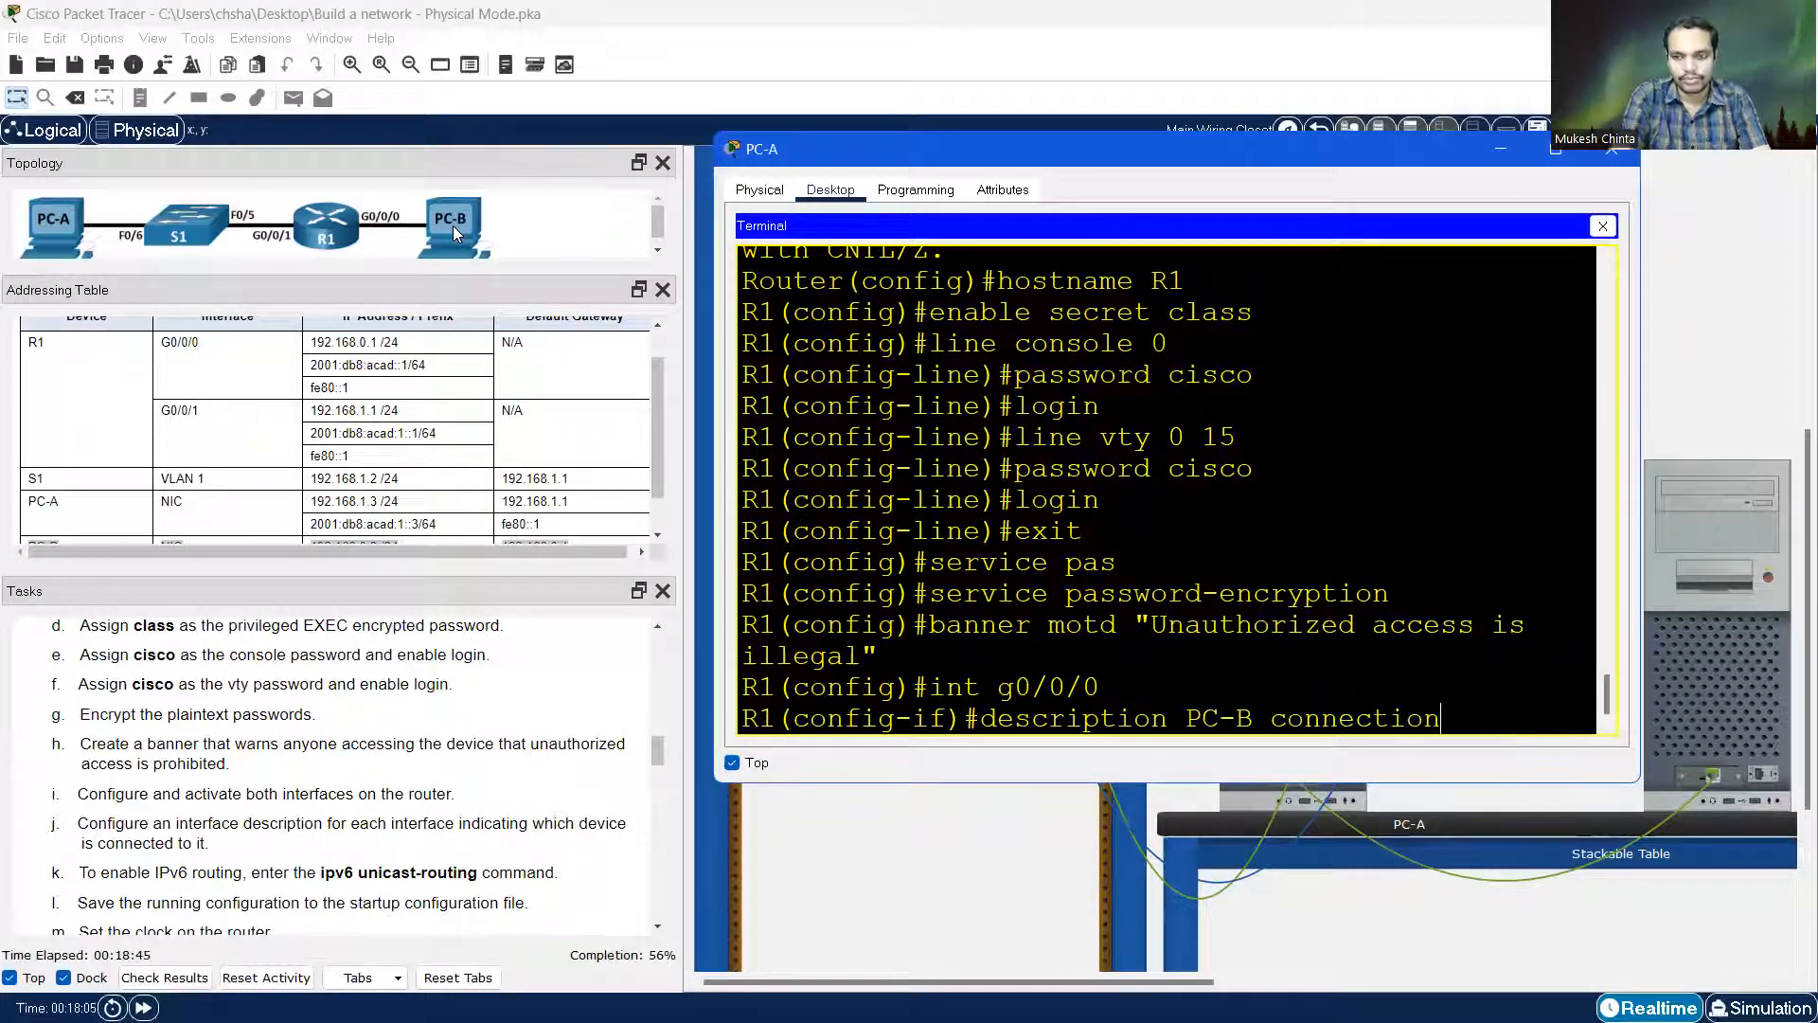
pyautogui.press('Return')
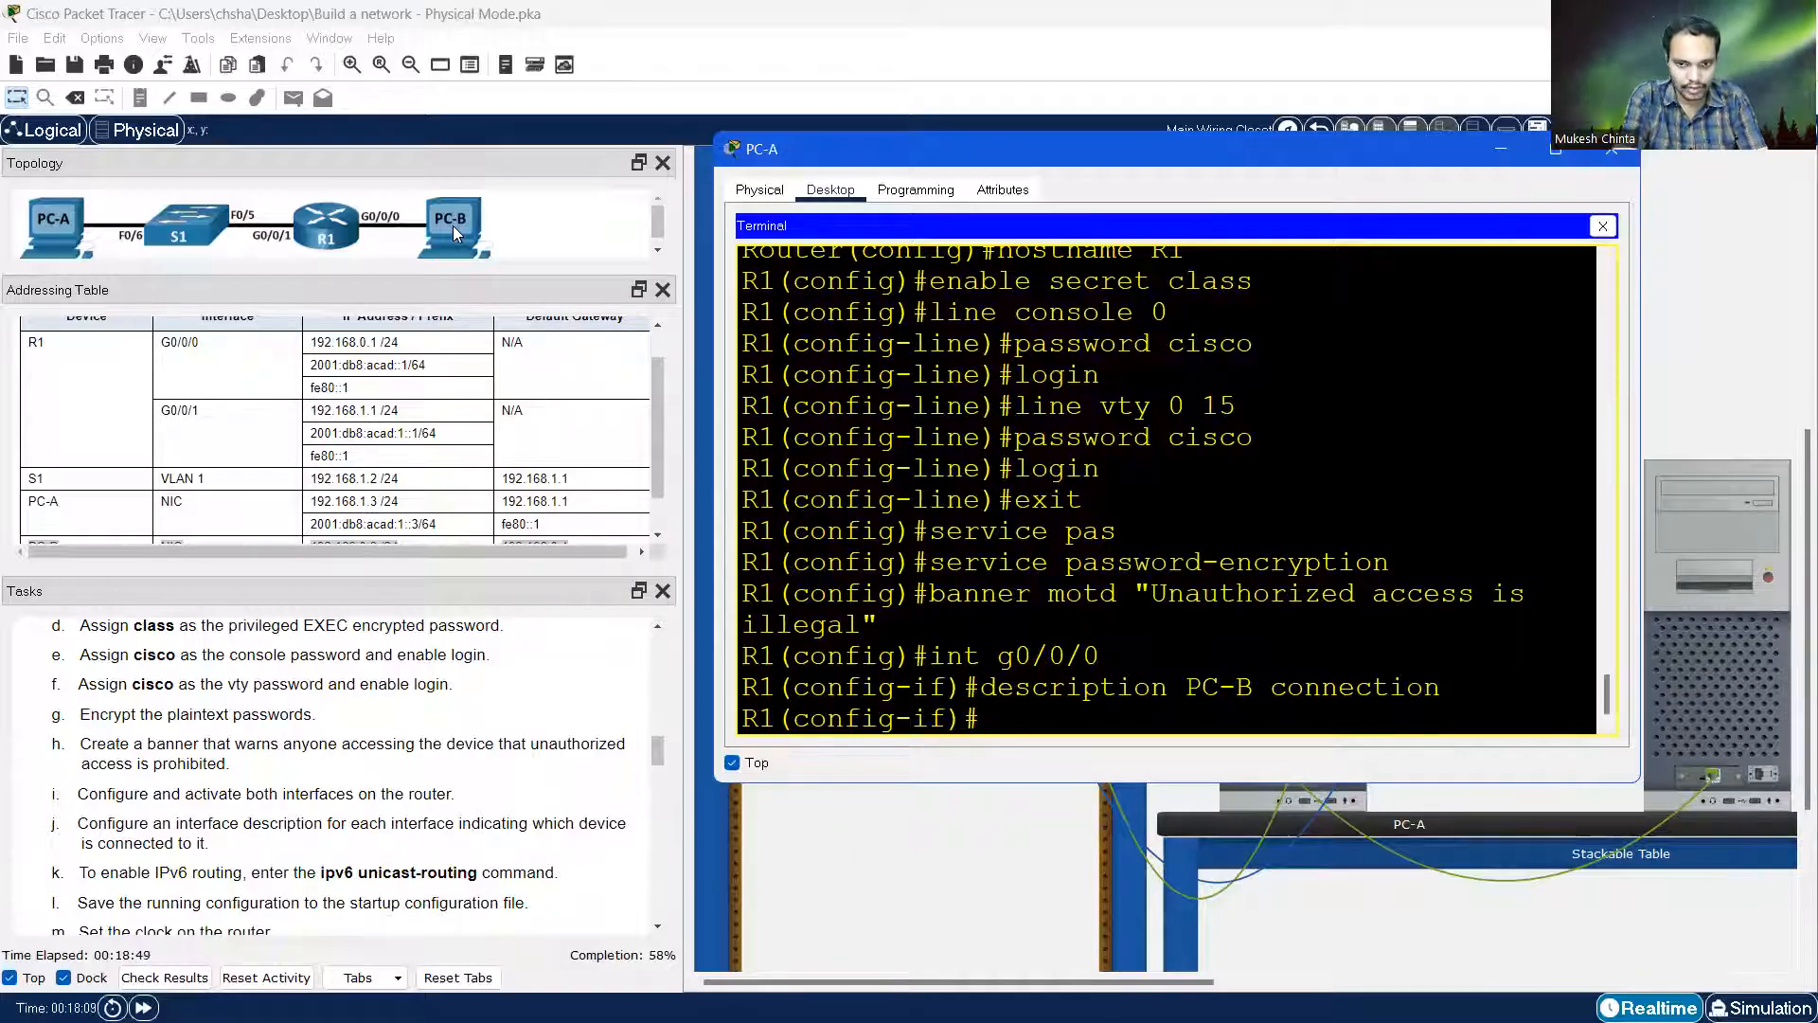
pyautogui.write('ip')
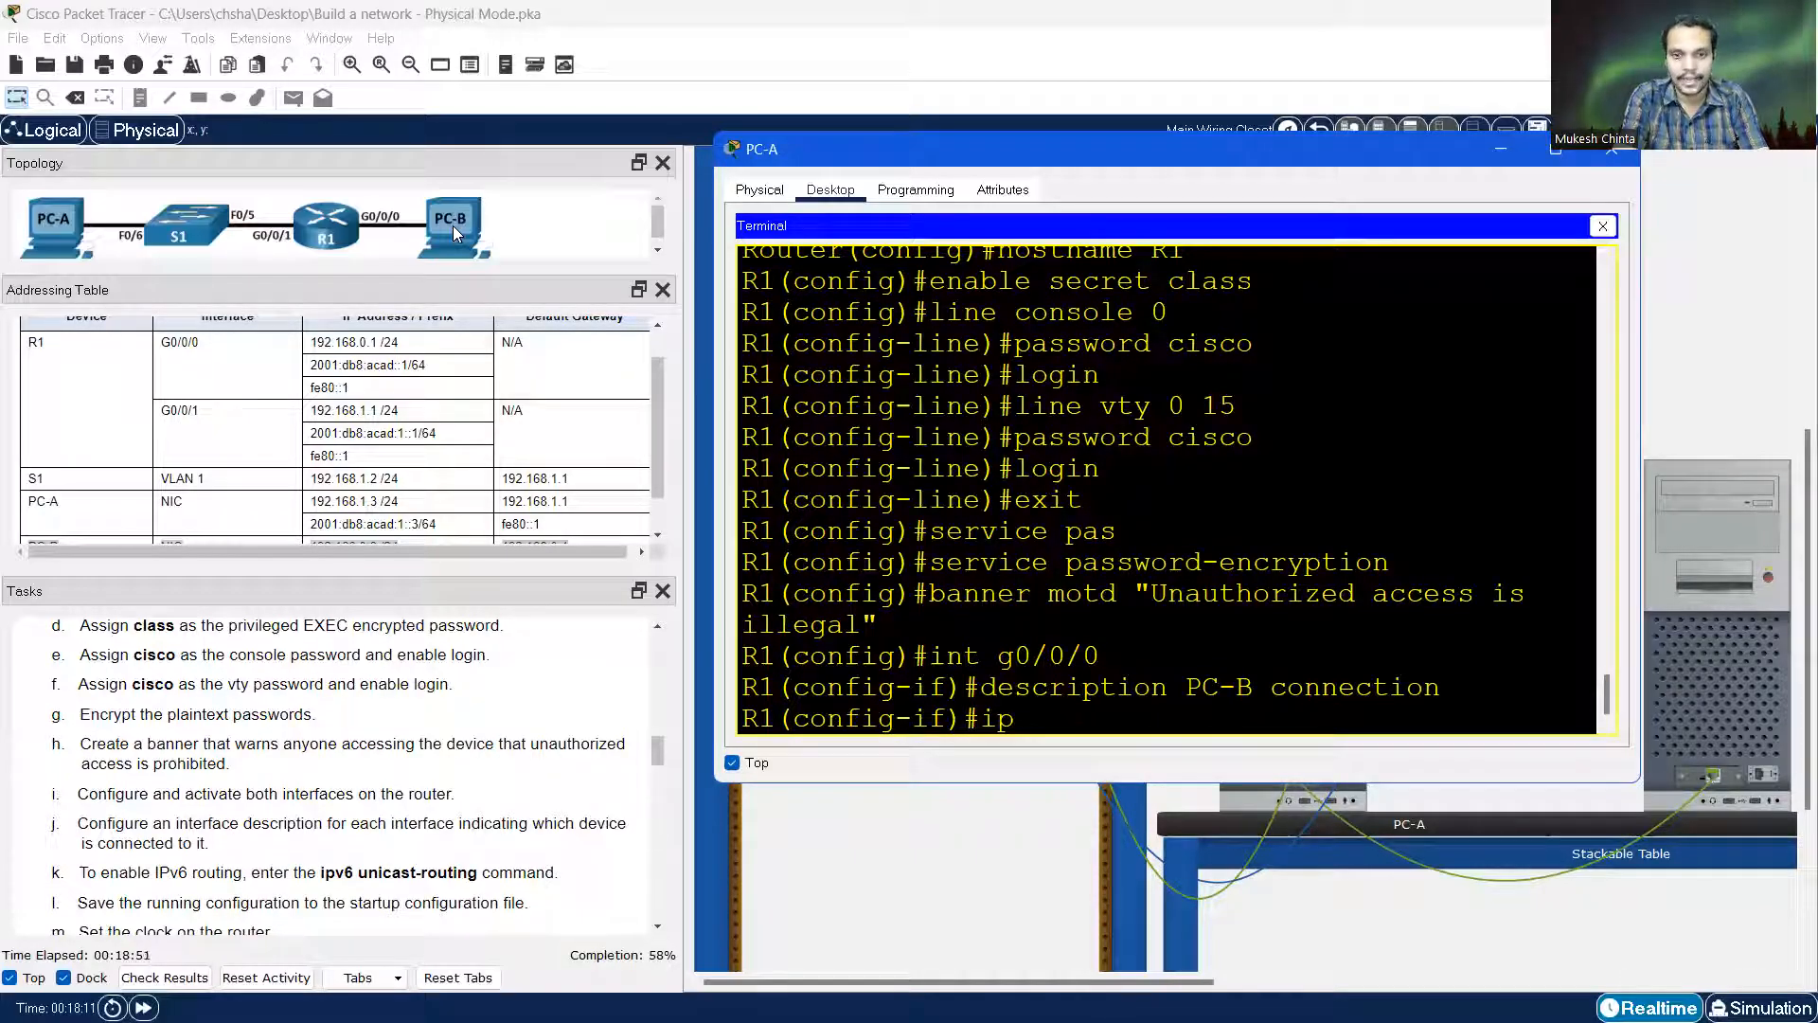
pyautogui.write(' address')
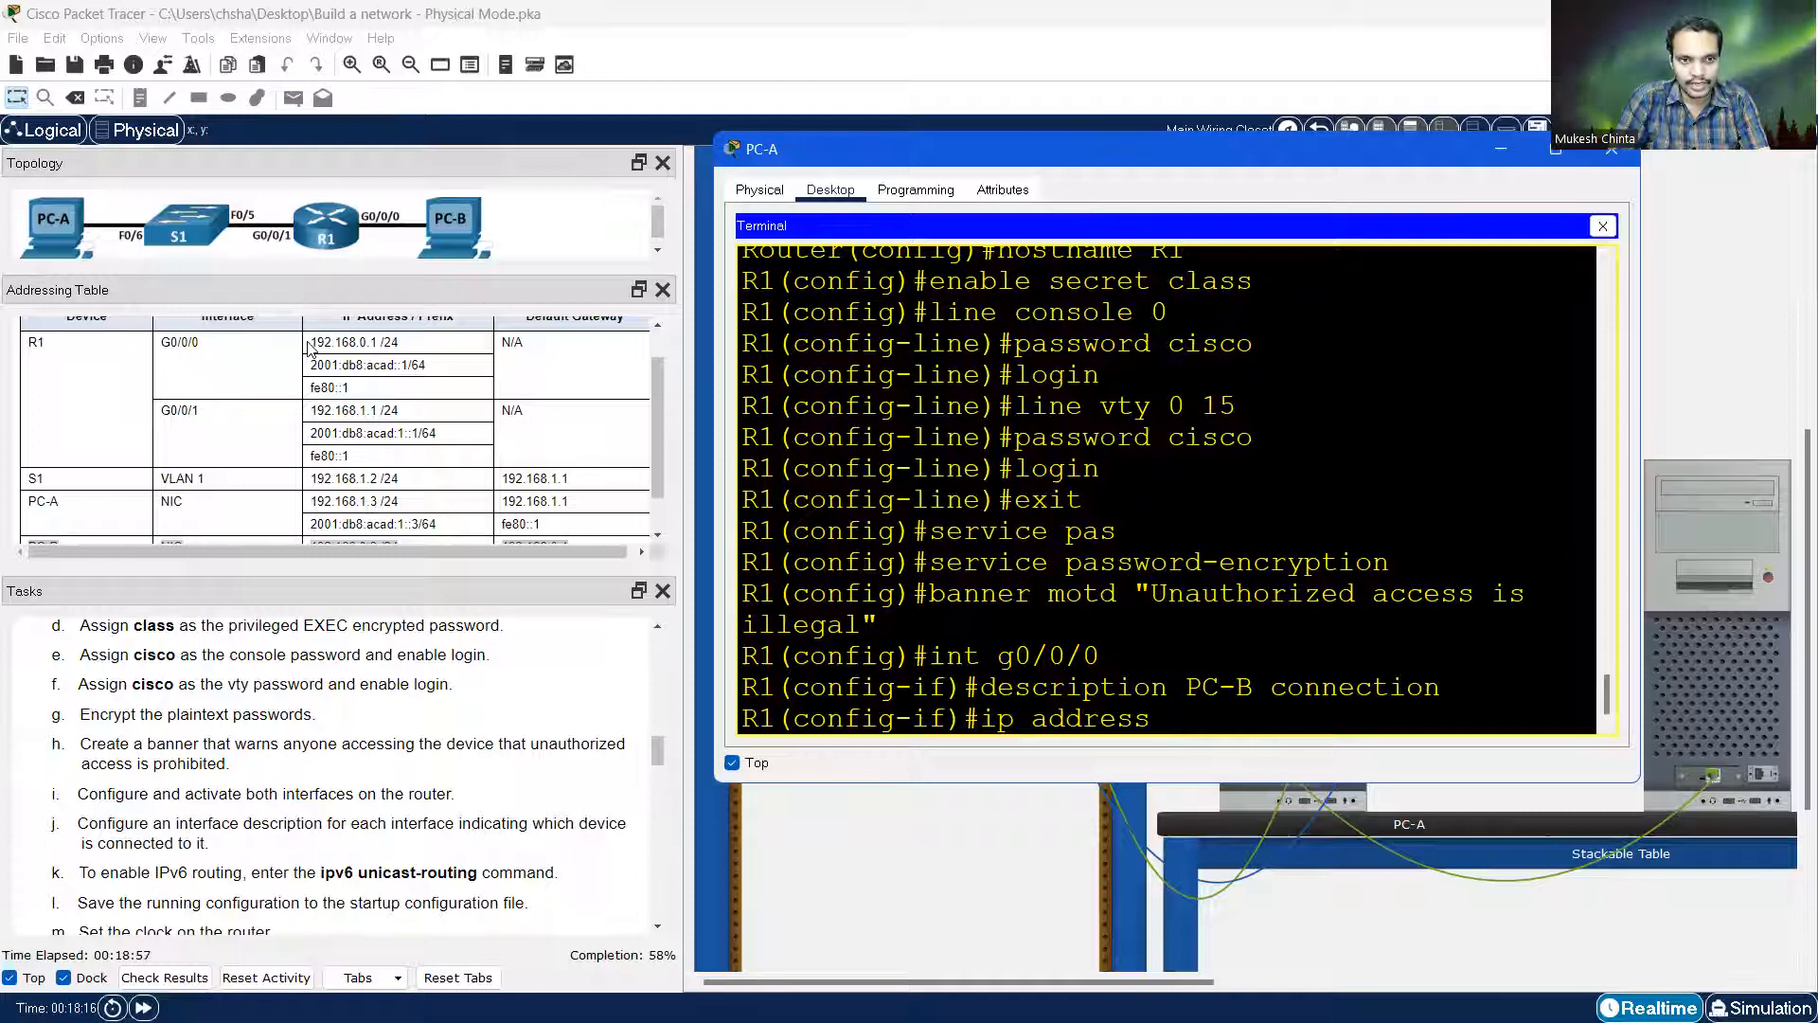
# Enter 'ip address 192.168.0.1 255.255.255.0' on R1's G0/0/0, taking the address from the addressing table
pyautogui.moveTo(315, 342); pyautogui.dragTo(398, 343)
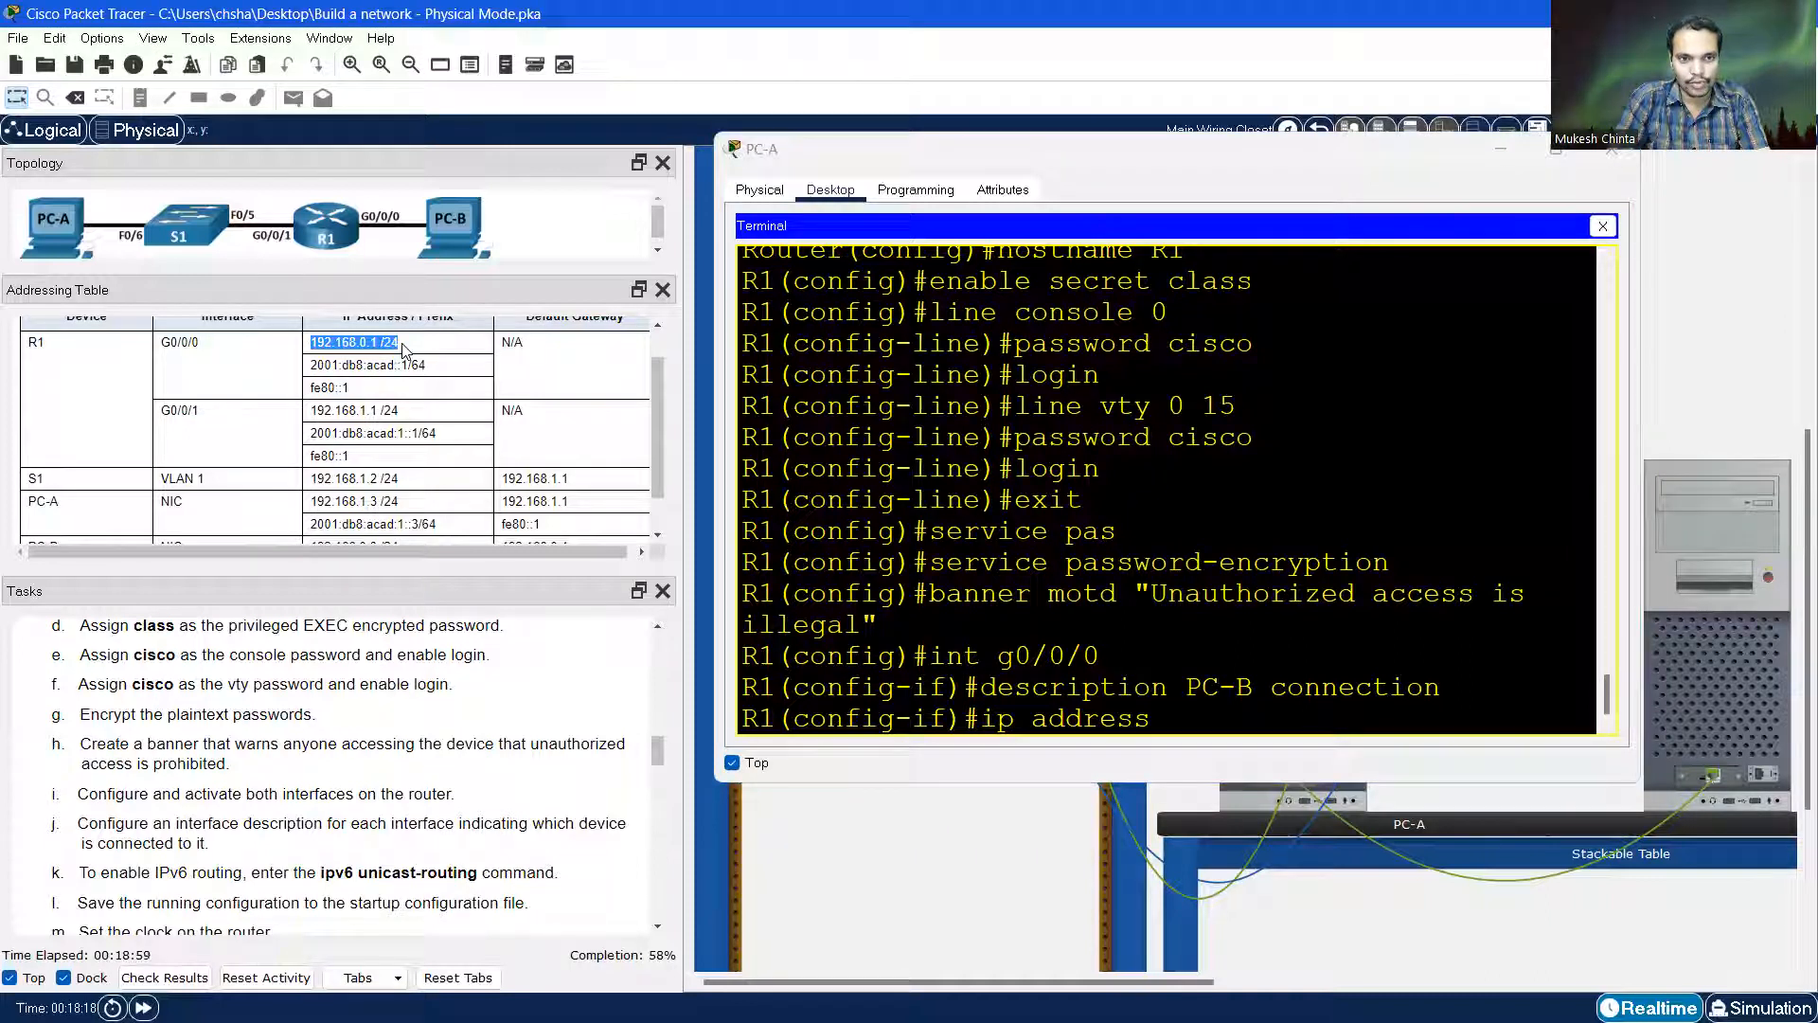
pyautogui.click(1160, 725)
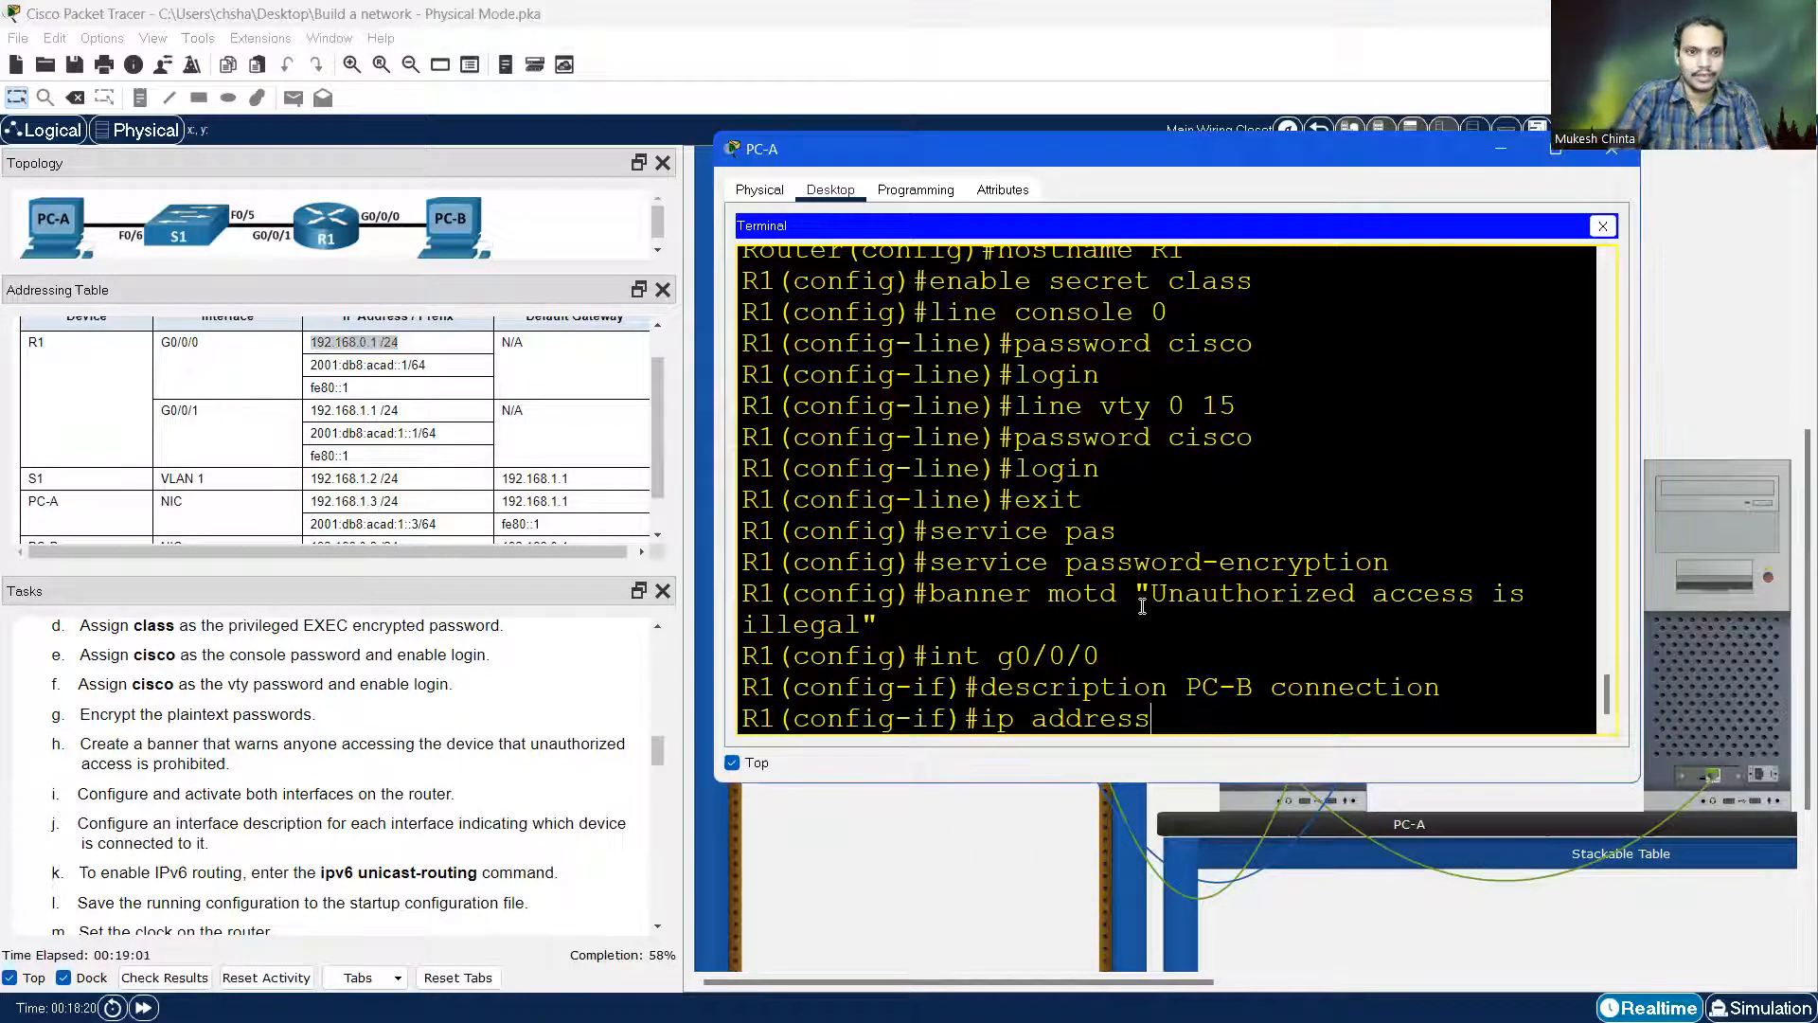
pyautogui.write('192')
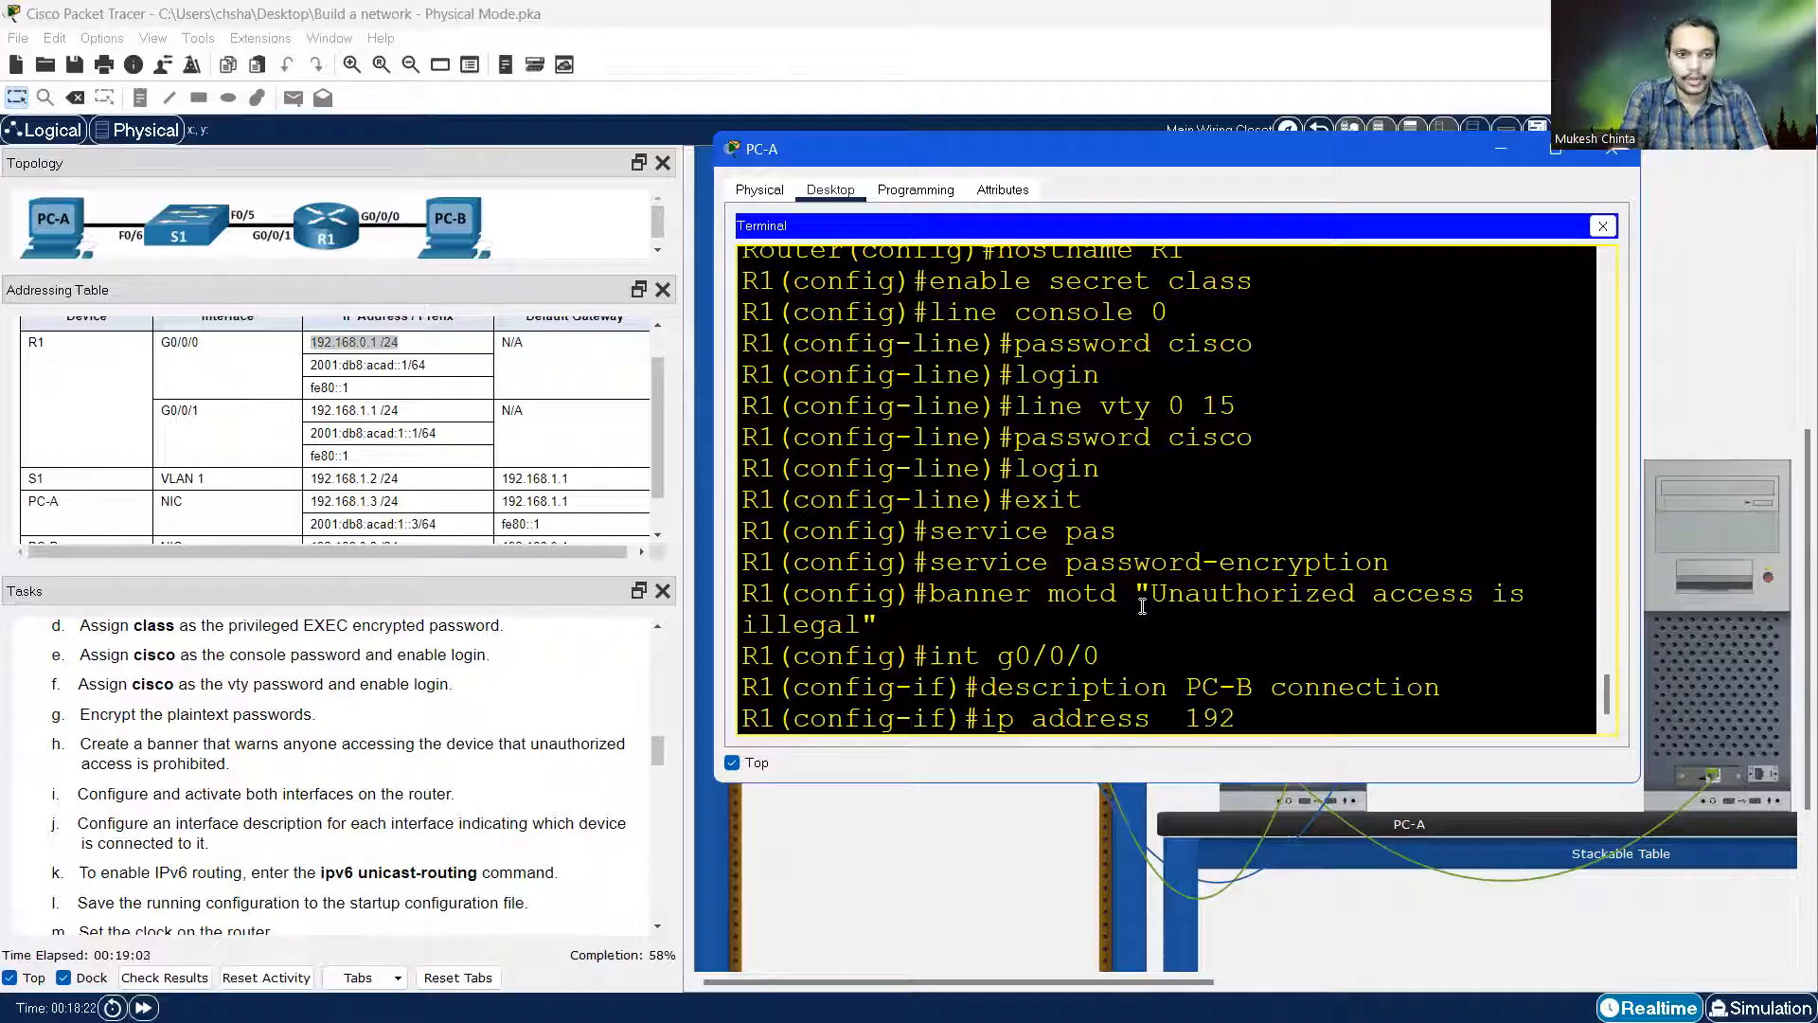
pyautogui.write('.16')
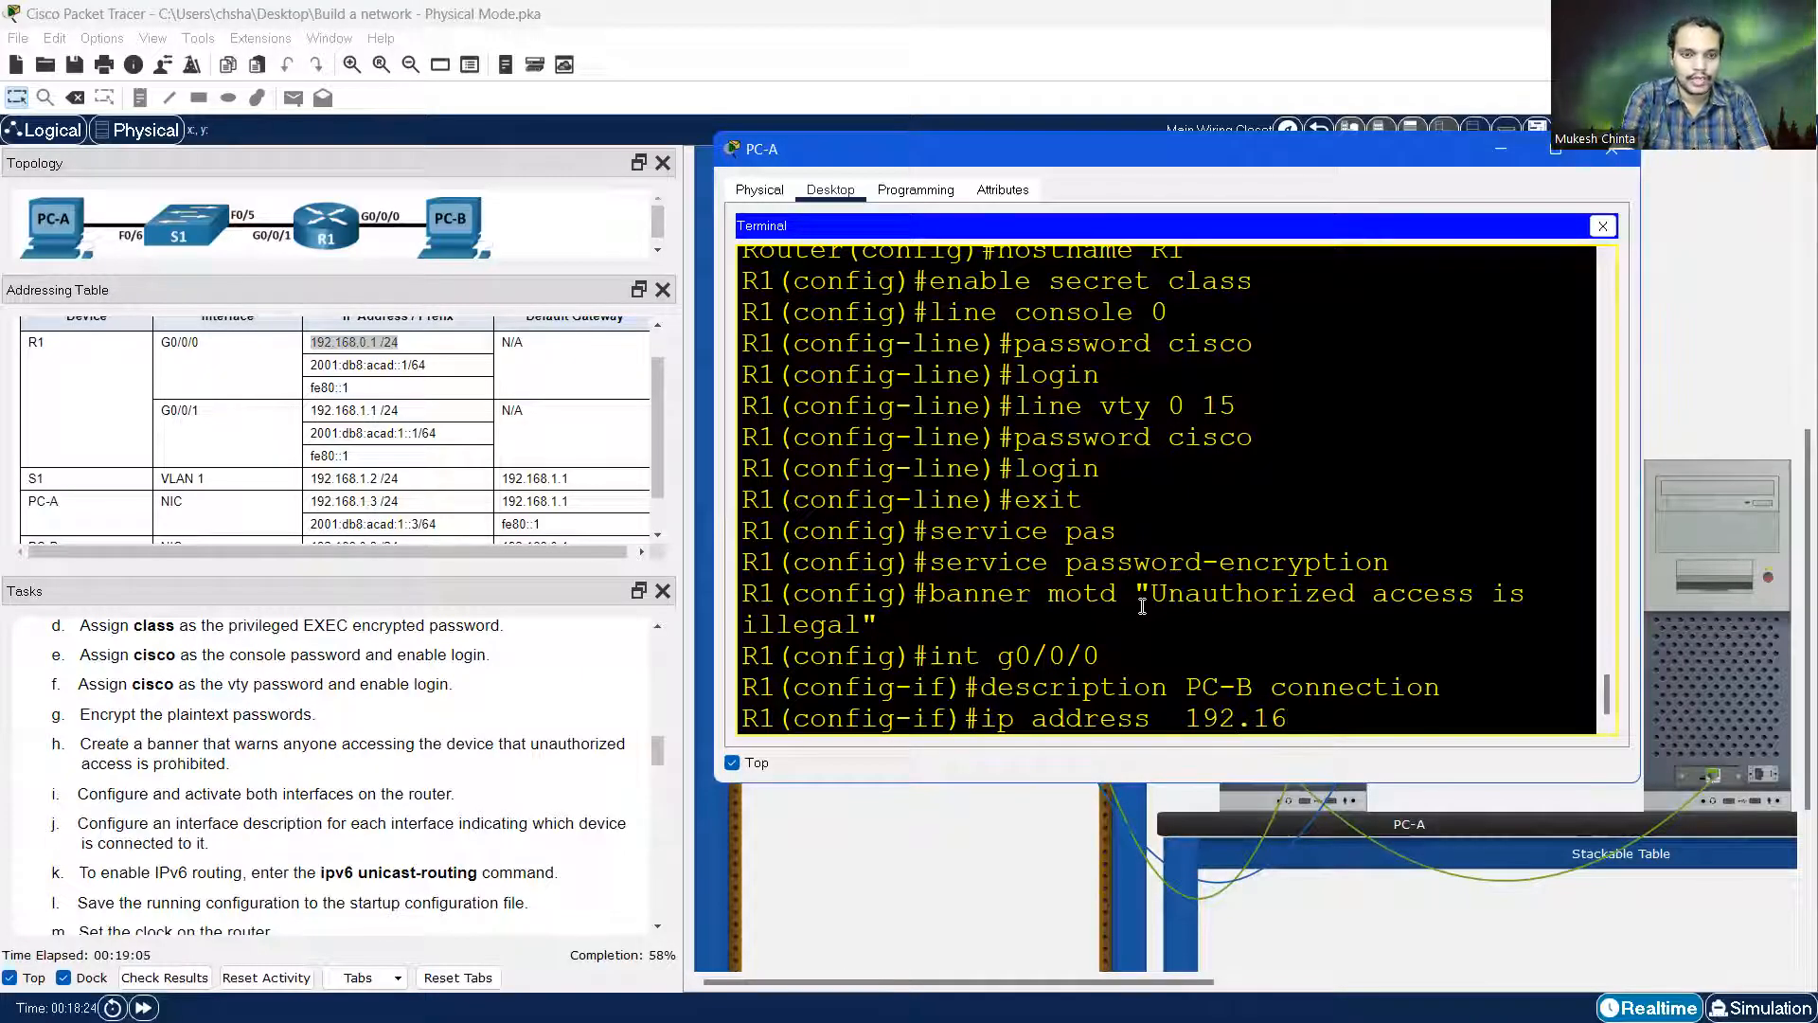
pyautogui.write('8.0.1')
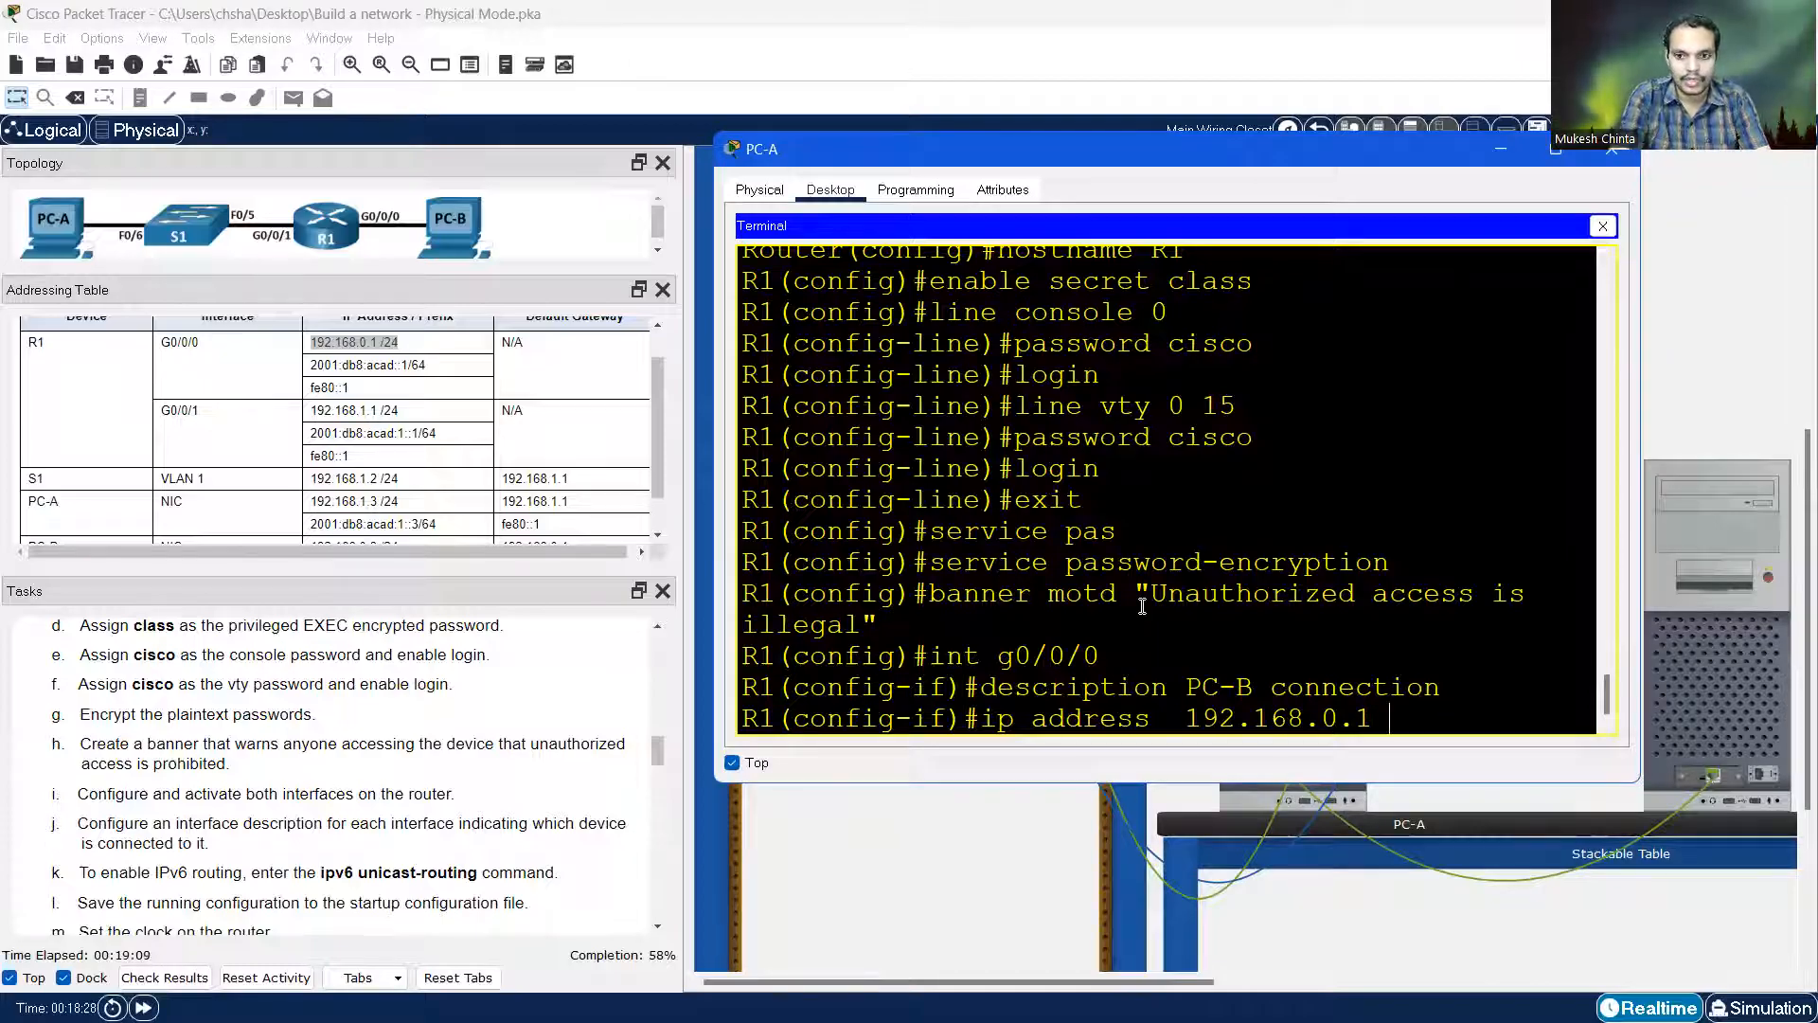
pyautogui.press('Left')
pyautogui.press('Left')
pyautogui.press('Left')
pyautogui.press('Left')
pyautogui.press('Left')
pyautogui.press('Left')
pyautogui.press('Left')
pyautogui.press('Left')
pyautogui.press('Left')
pyautogui.press('BackSpace')
pyautogui.press('Right')
pyautogui.press('Right')
pyautogui.press('Right')
pyautogui.press('Right')
pyautogui.press('Right')
pyautogui.press('Right')
pyautogui.press('Right')
pyautogui.press('Right')
pyautogui.press('Right')
pyautogui.press('Right')
pyautogui.press('Right')
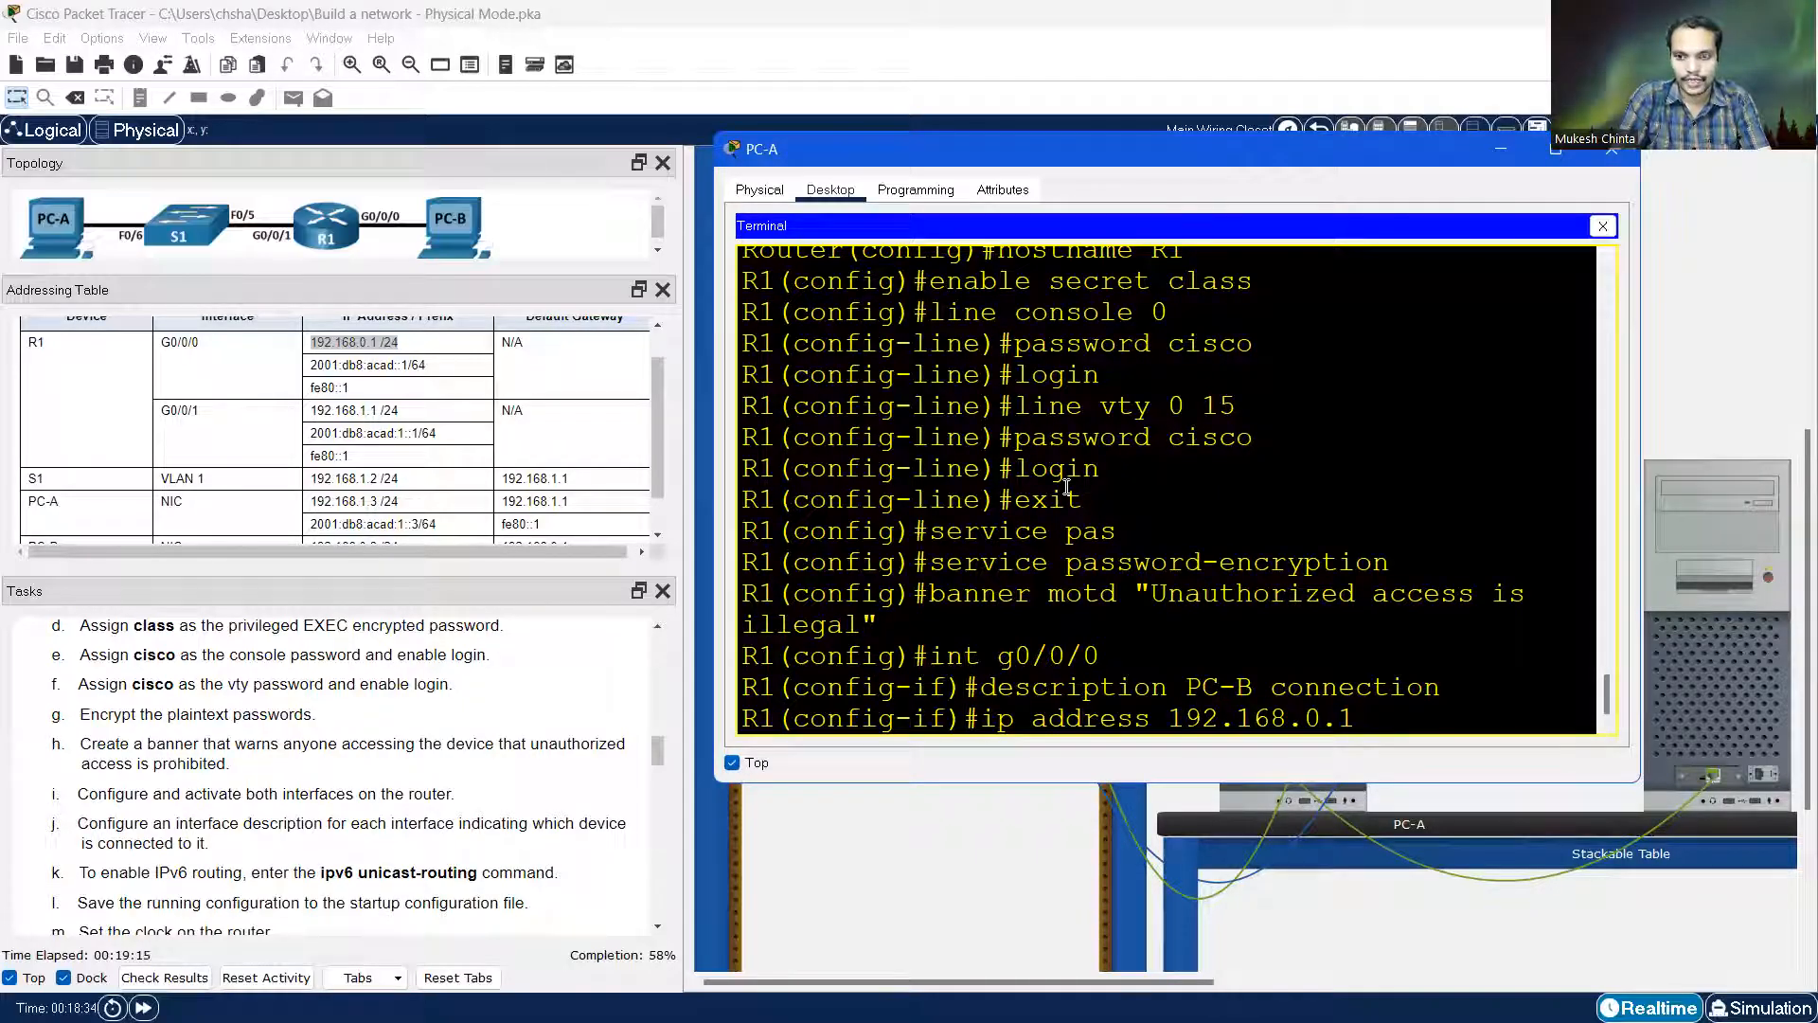
pyautogui.write('255')
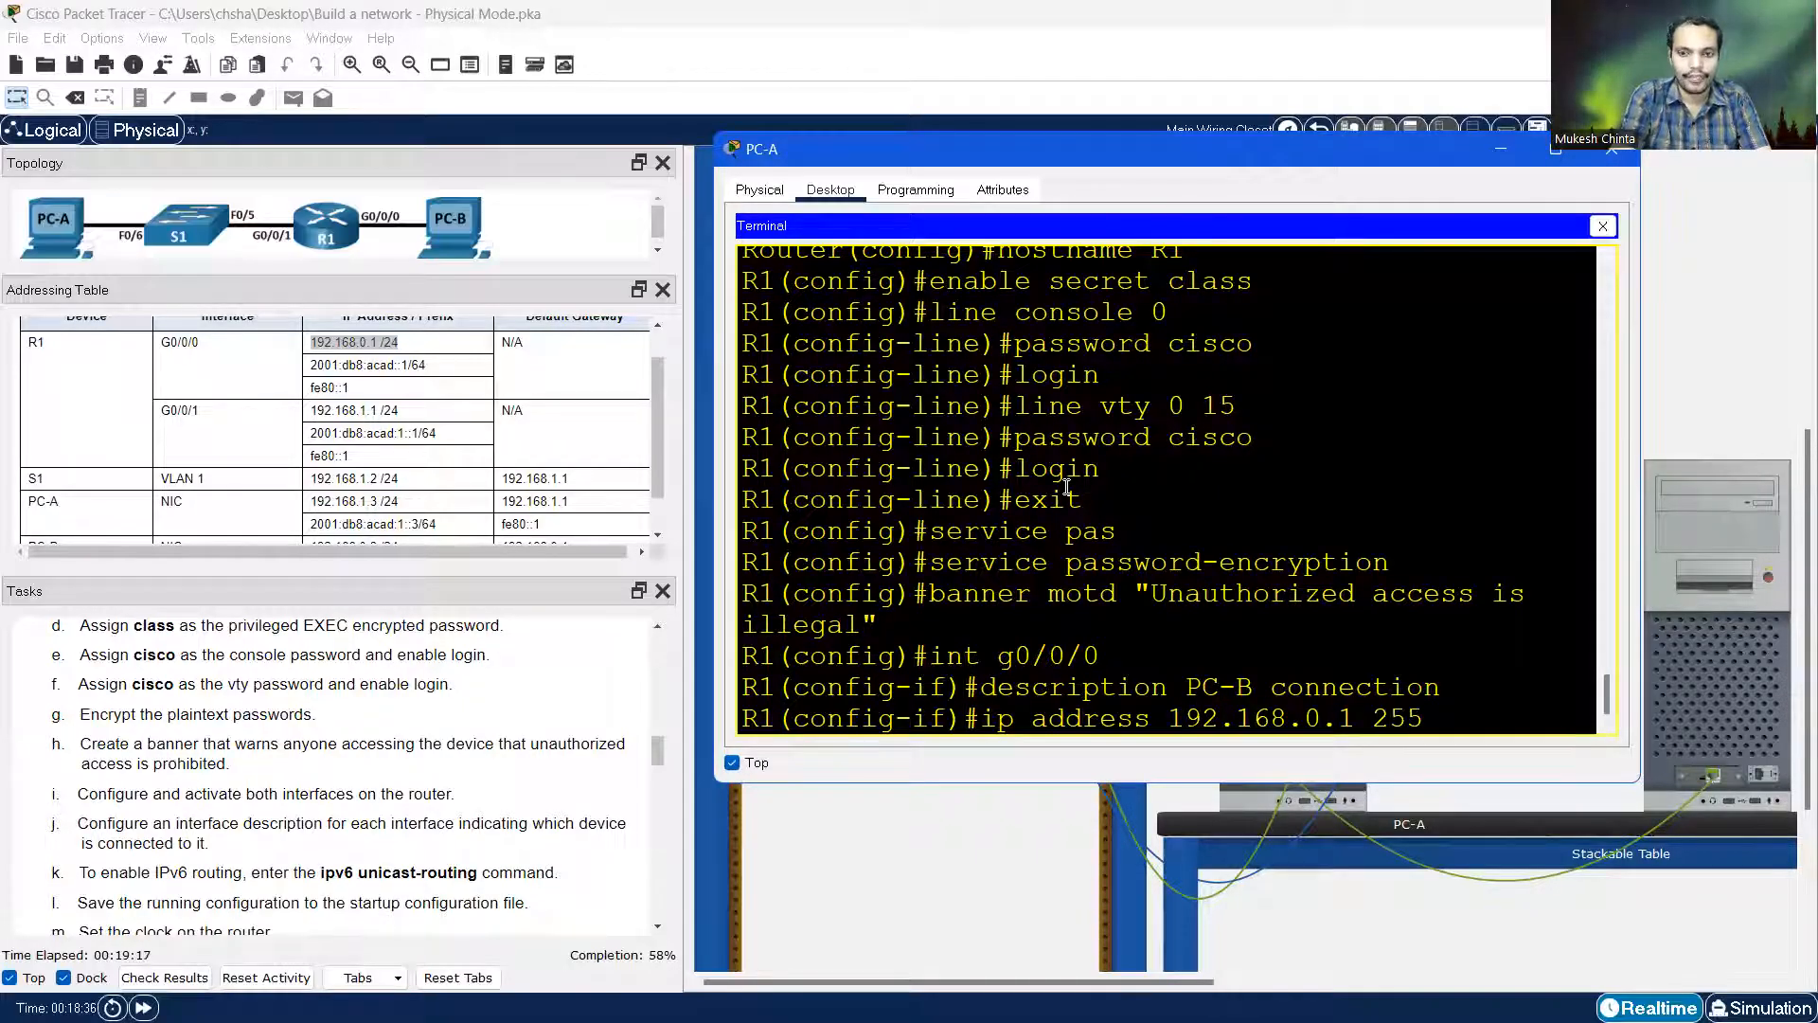
pyautogui.write('.255.255.0')
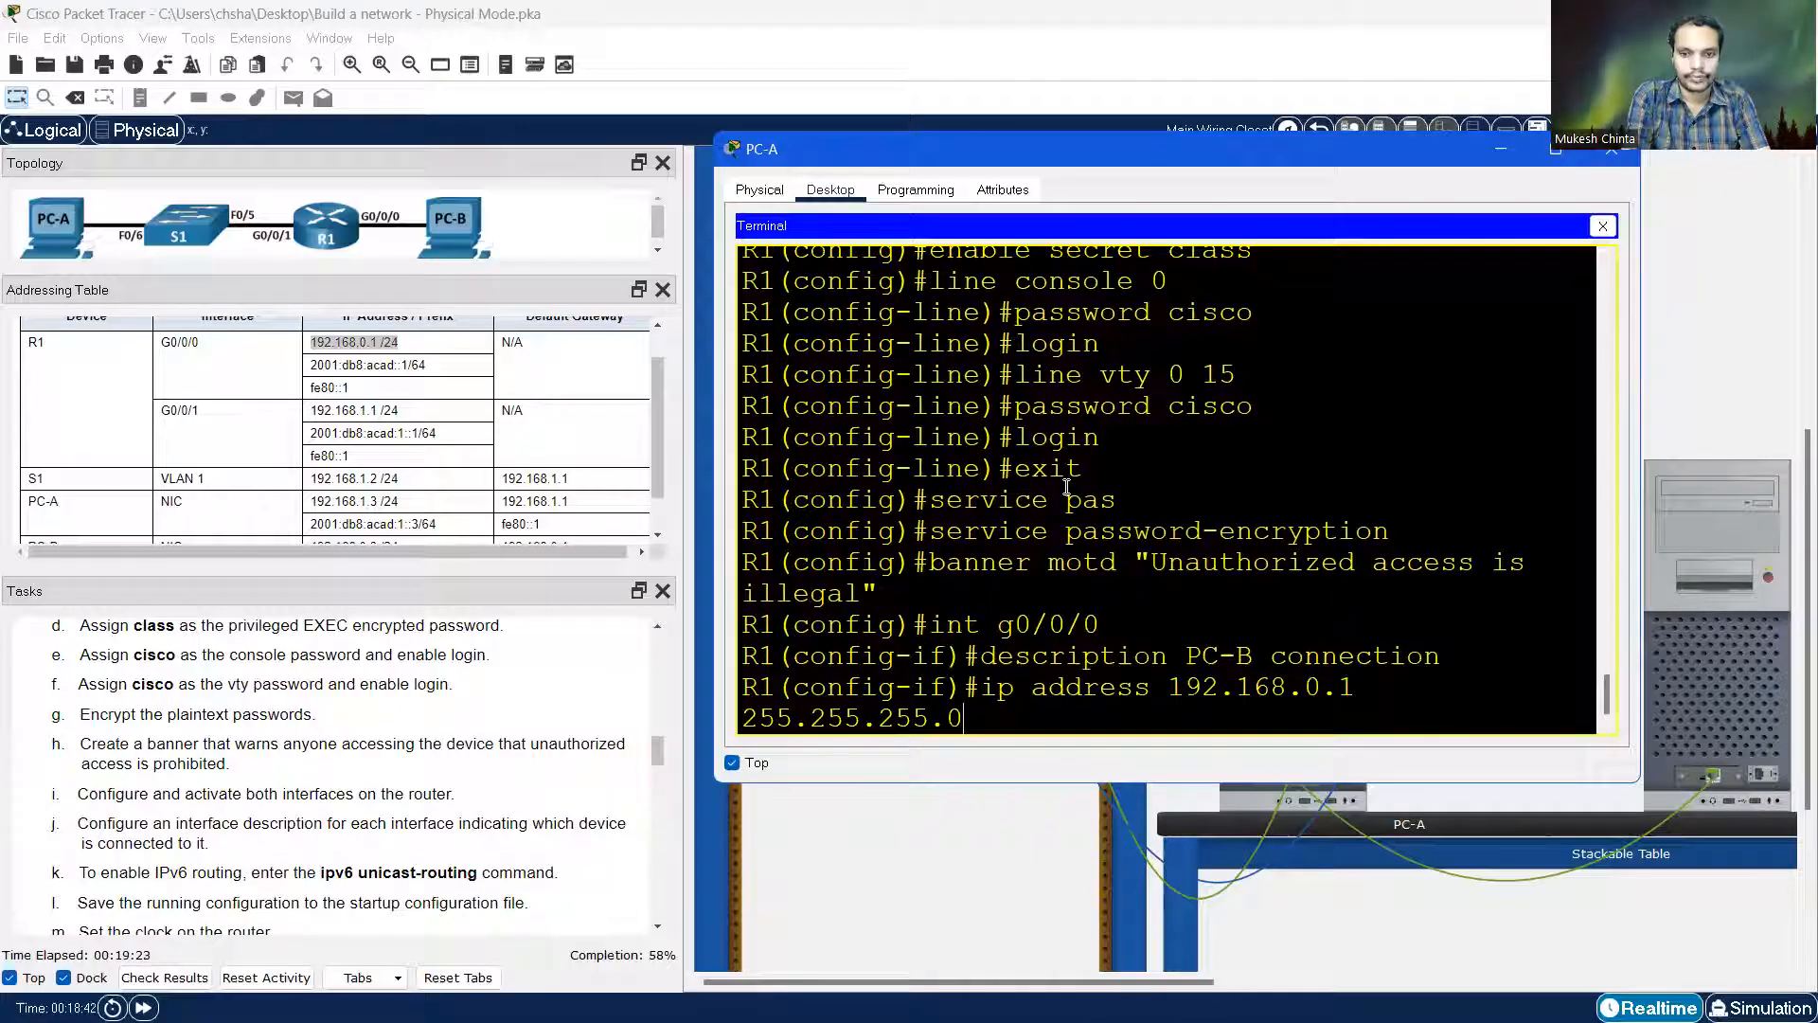
pyautogui.press('Return')
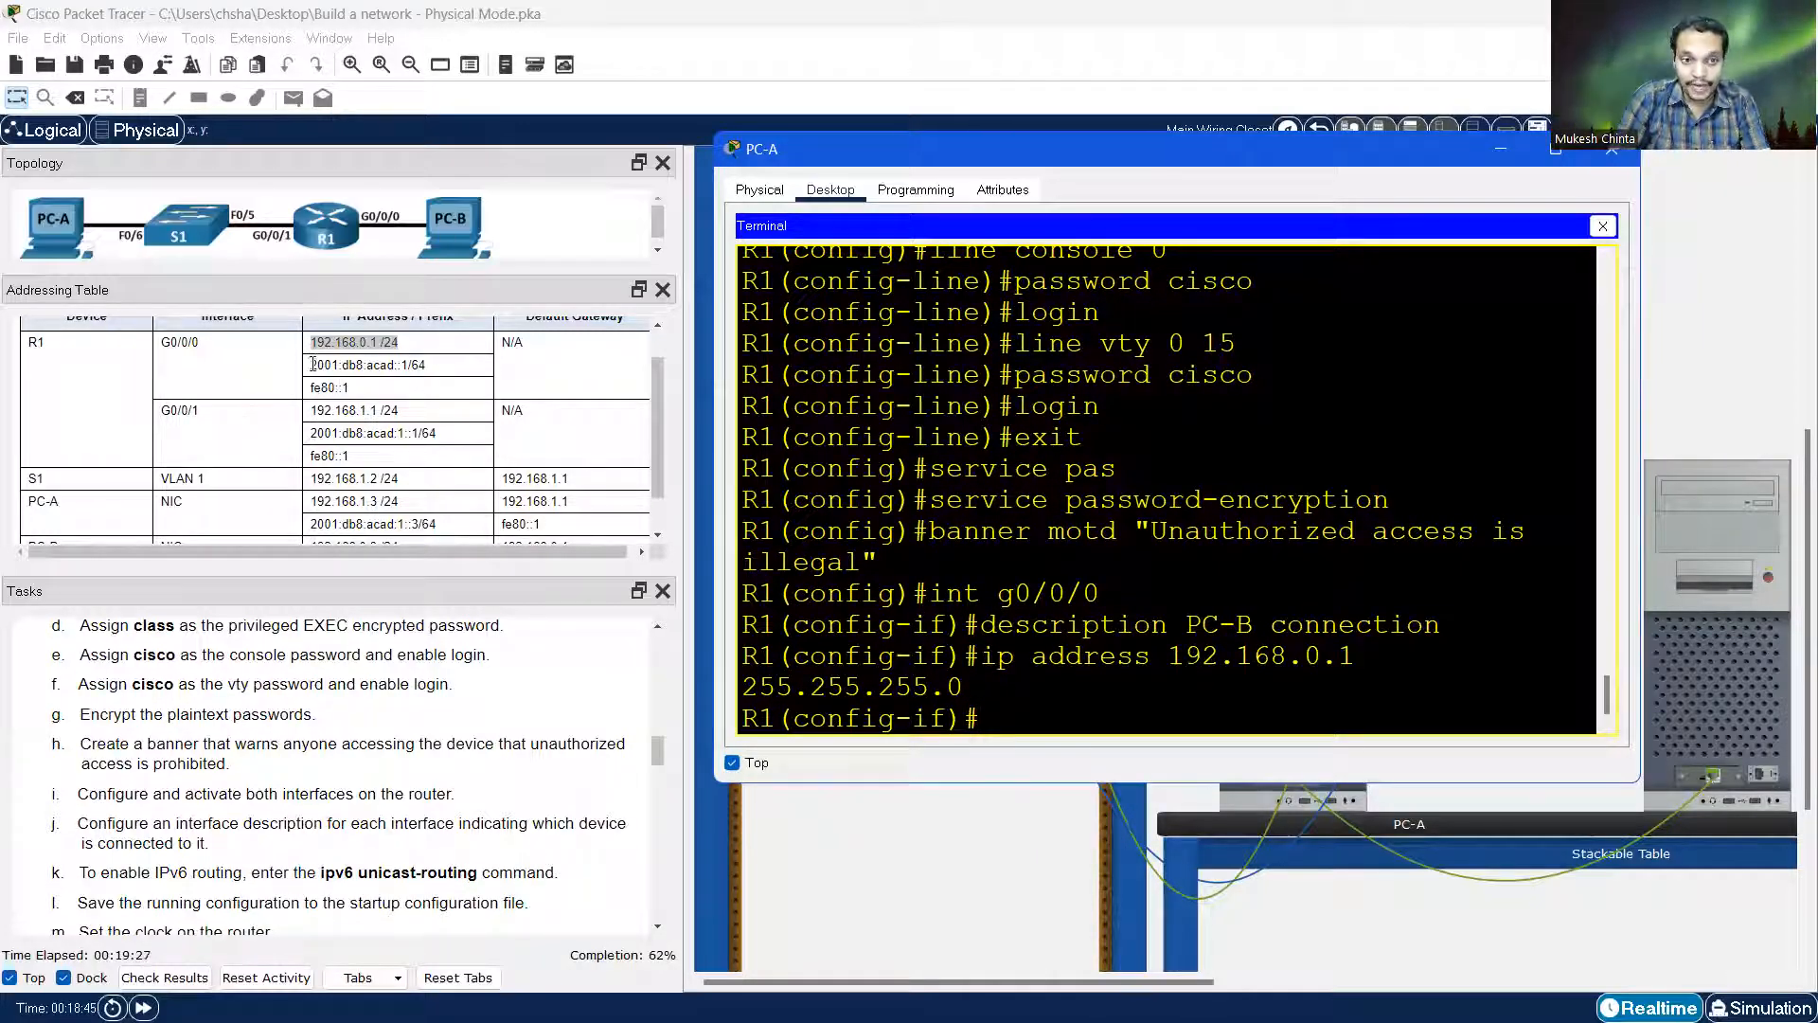
# Give G0/0/0 the IPv6 address 2001:db8:acad::1/64 and link-local address fe80::1
pyautogui.write('i')
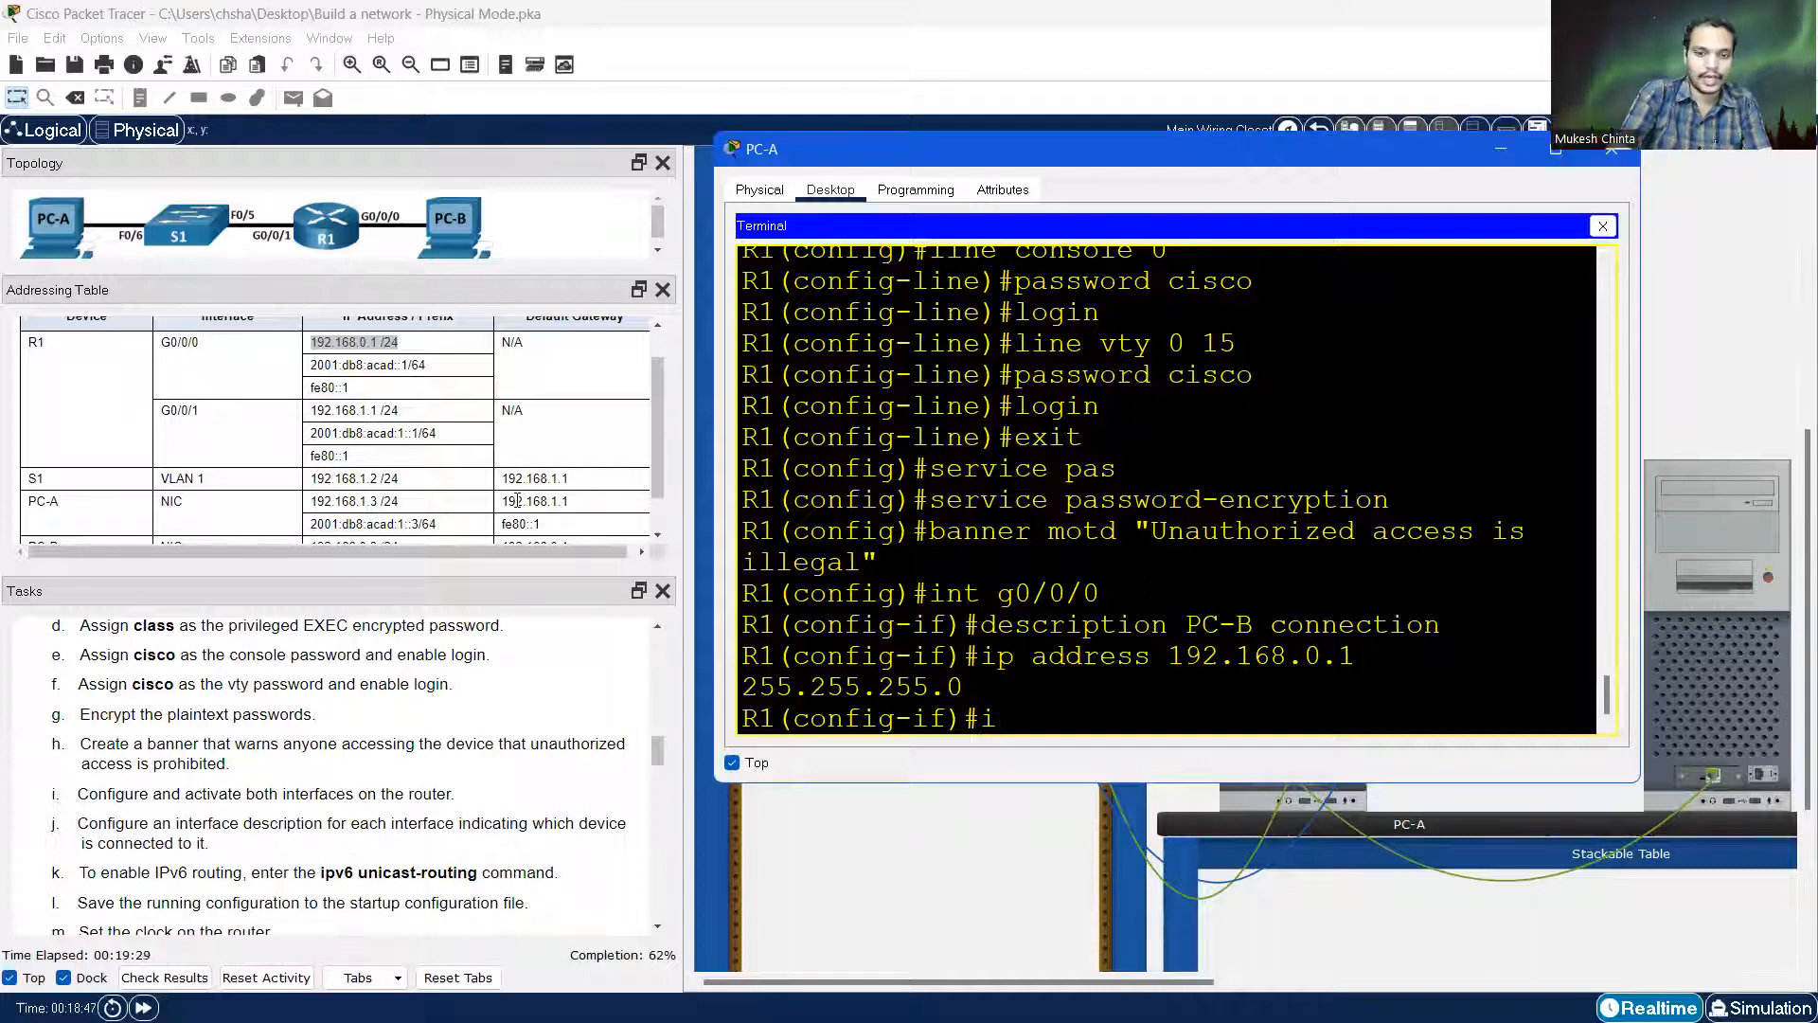
pyautogui.write('pv6 add')
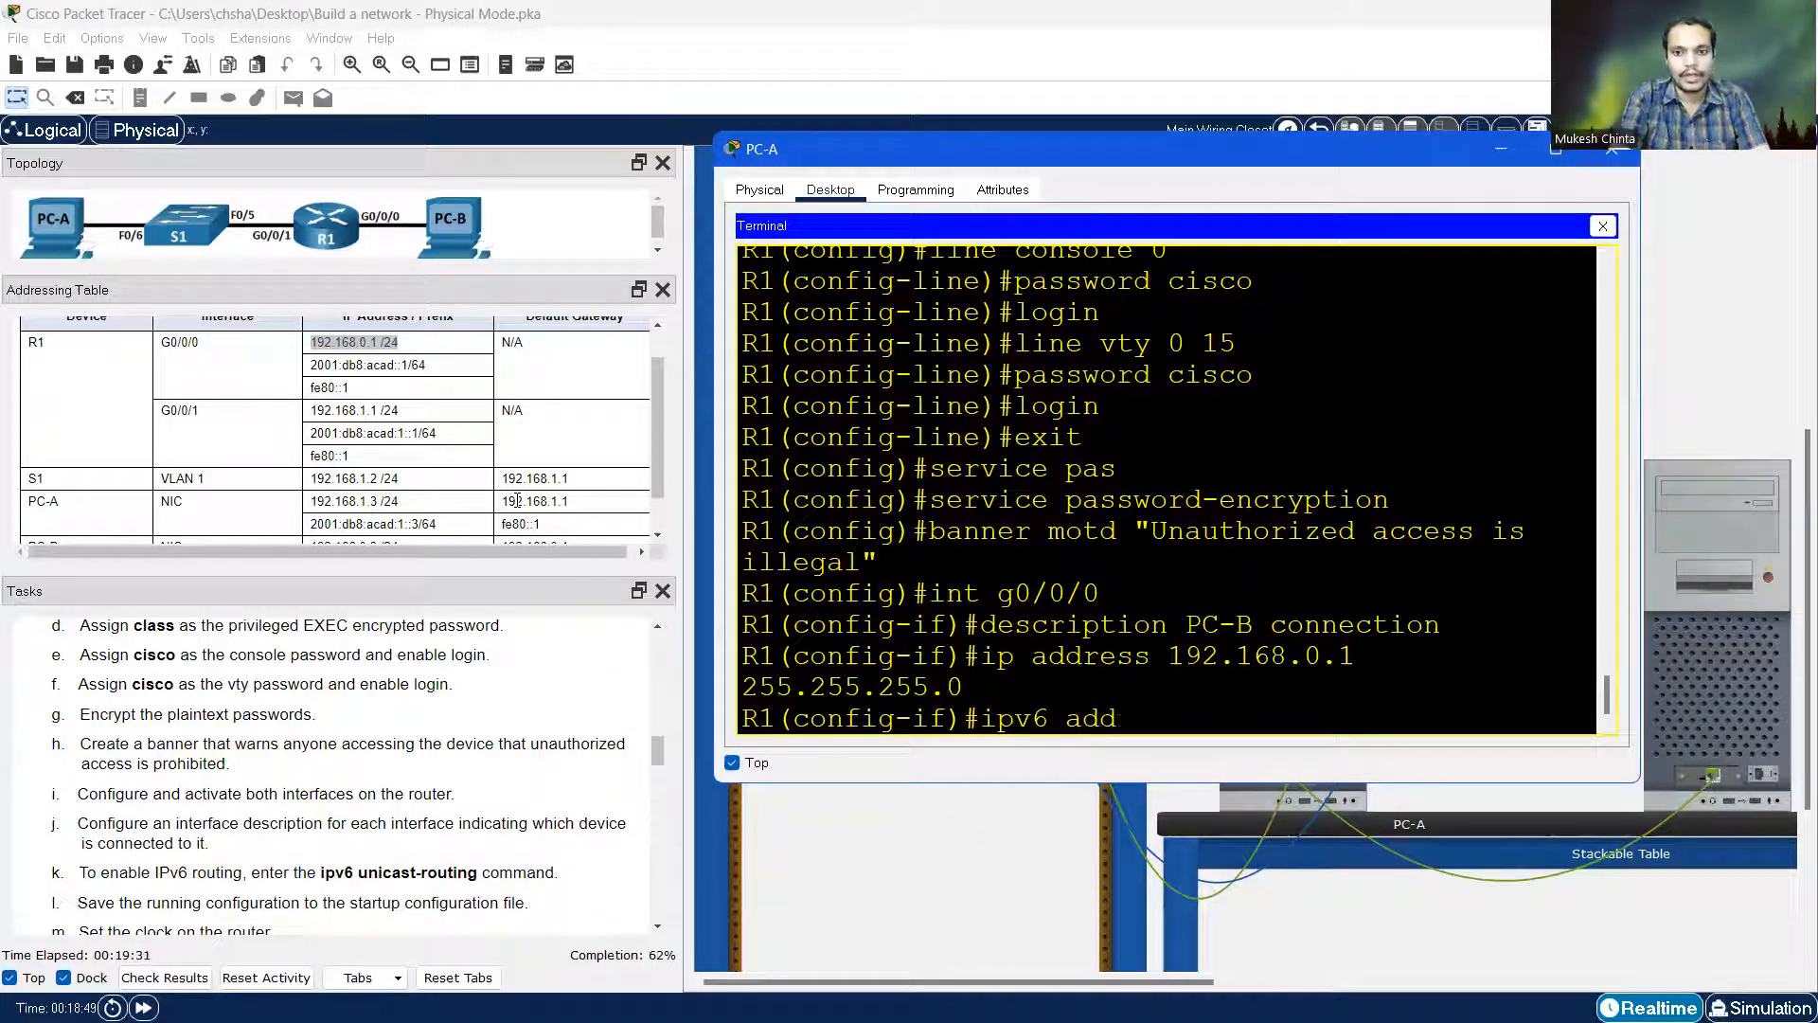
pyautogui.write('ress 2')
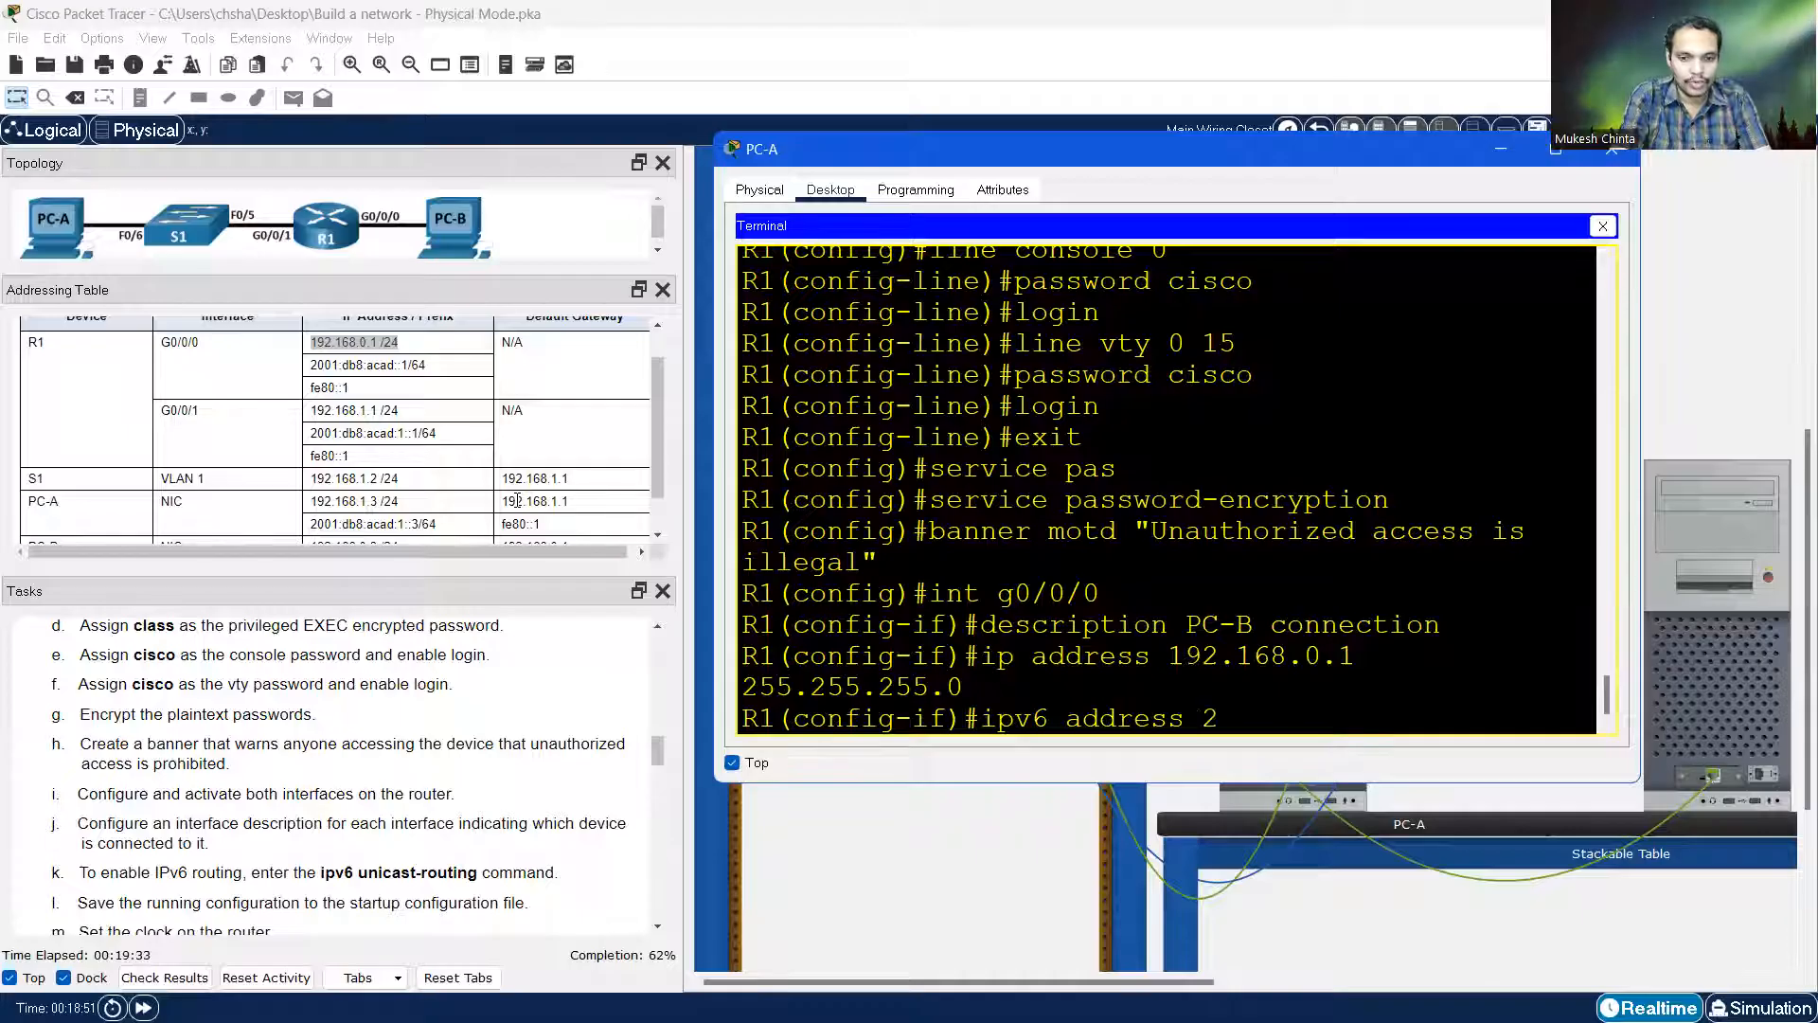
pyautogui.write('001:db8:acad')
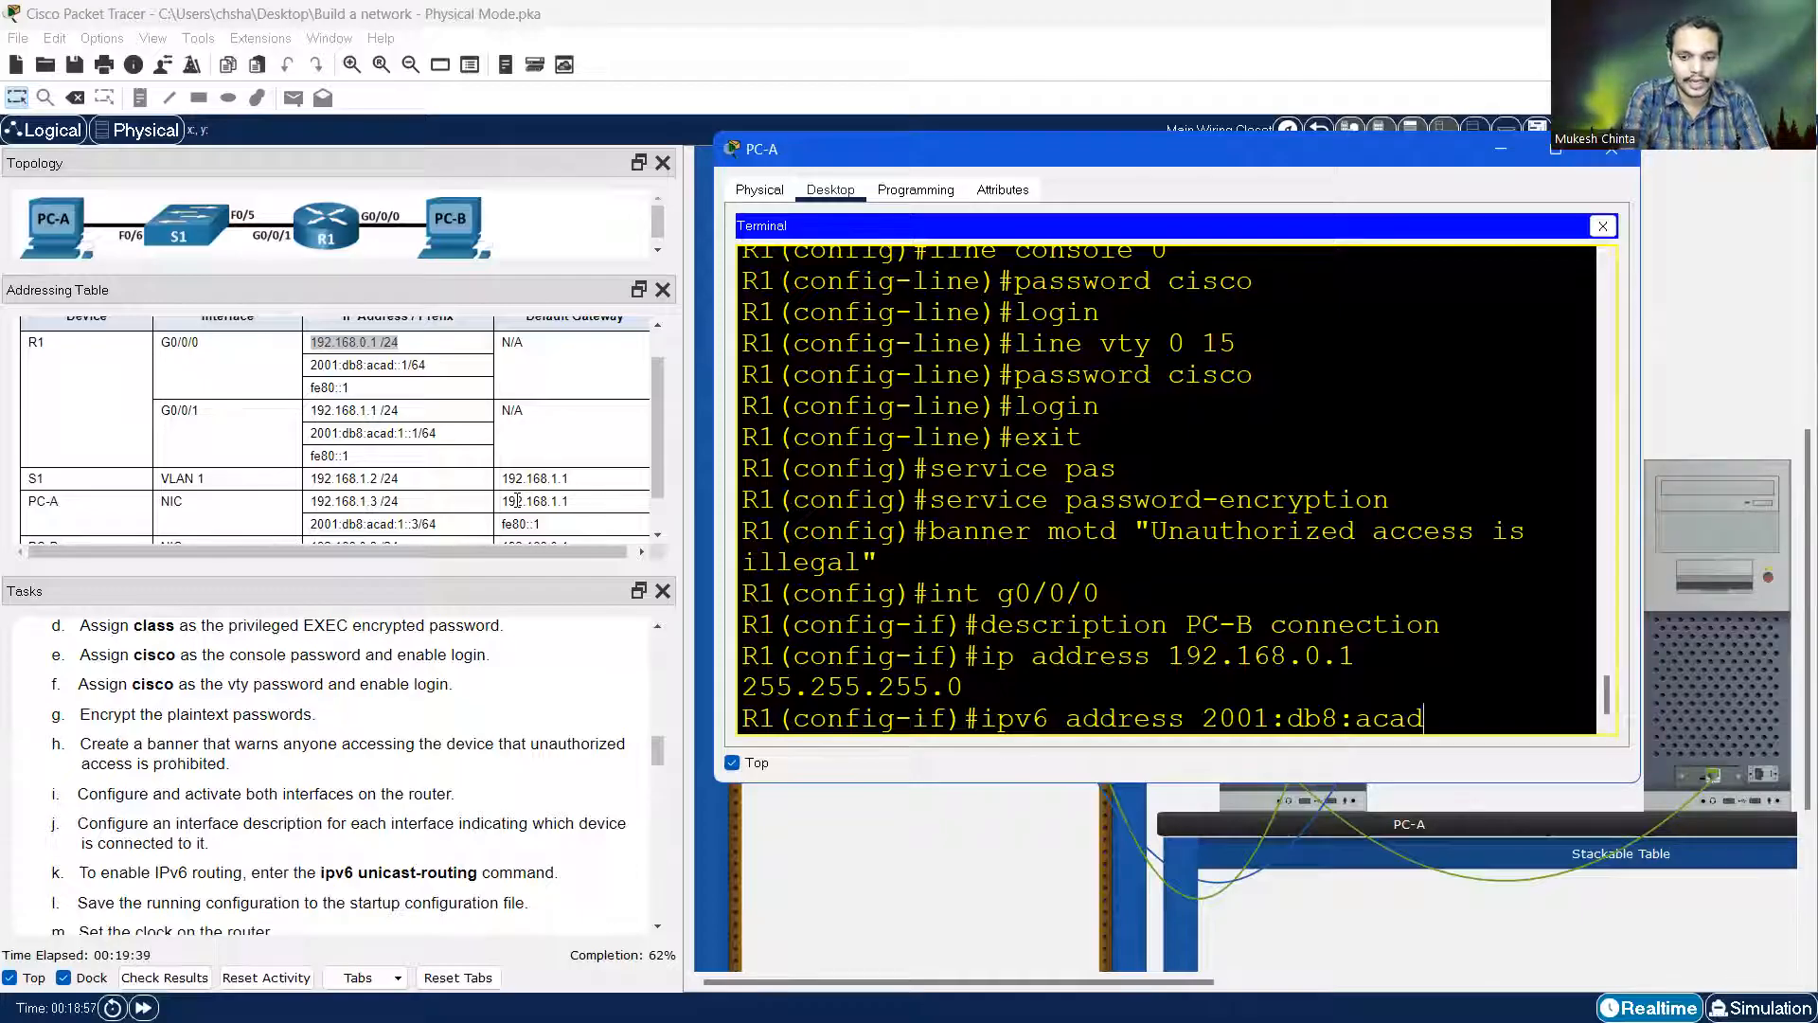
pyautogui.write('::1')
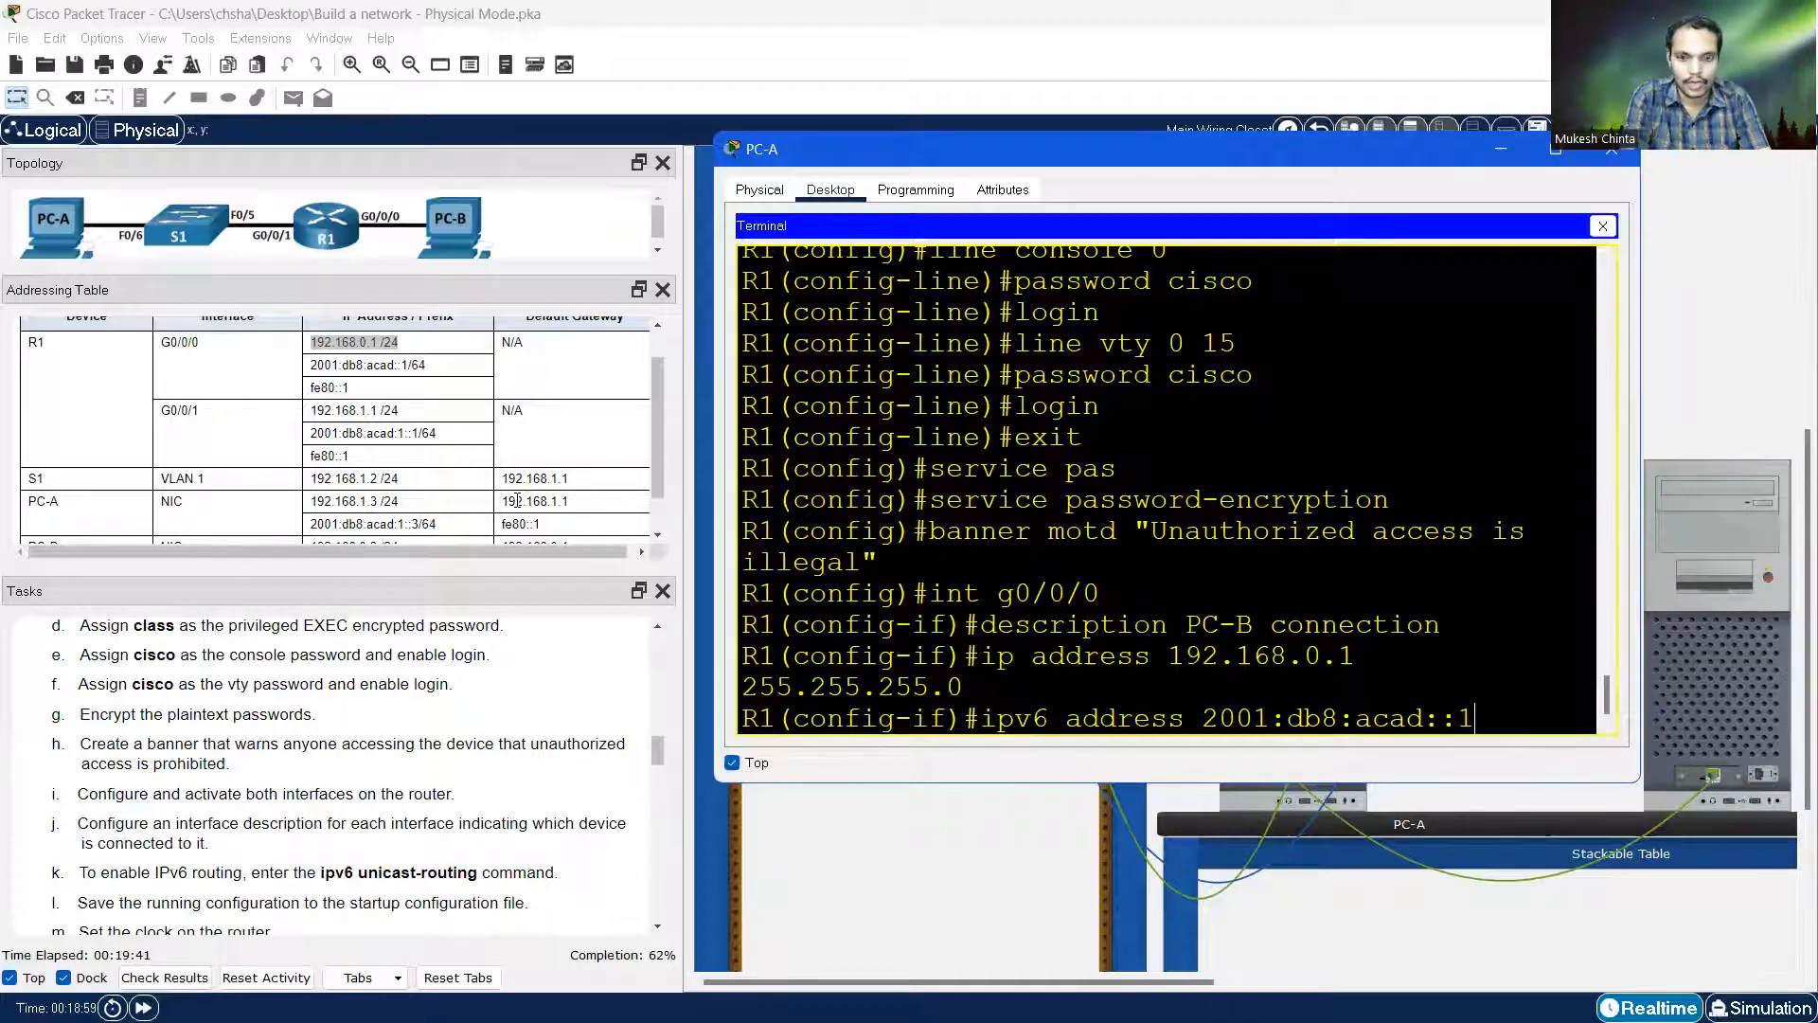
pyautogui.write('/64')
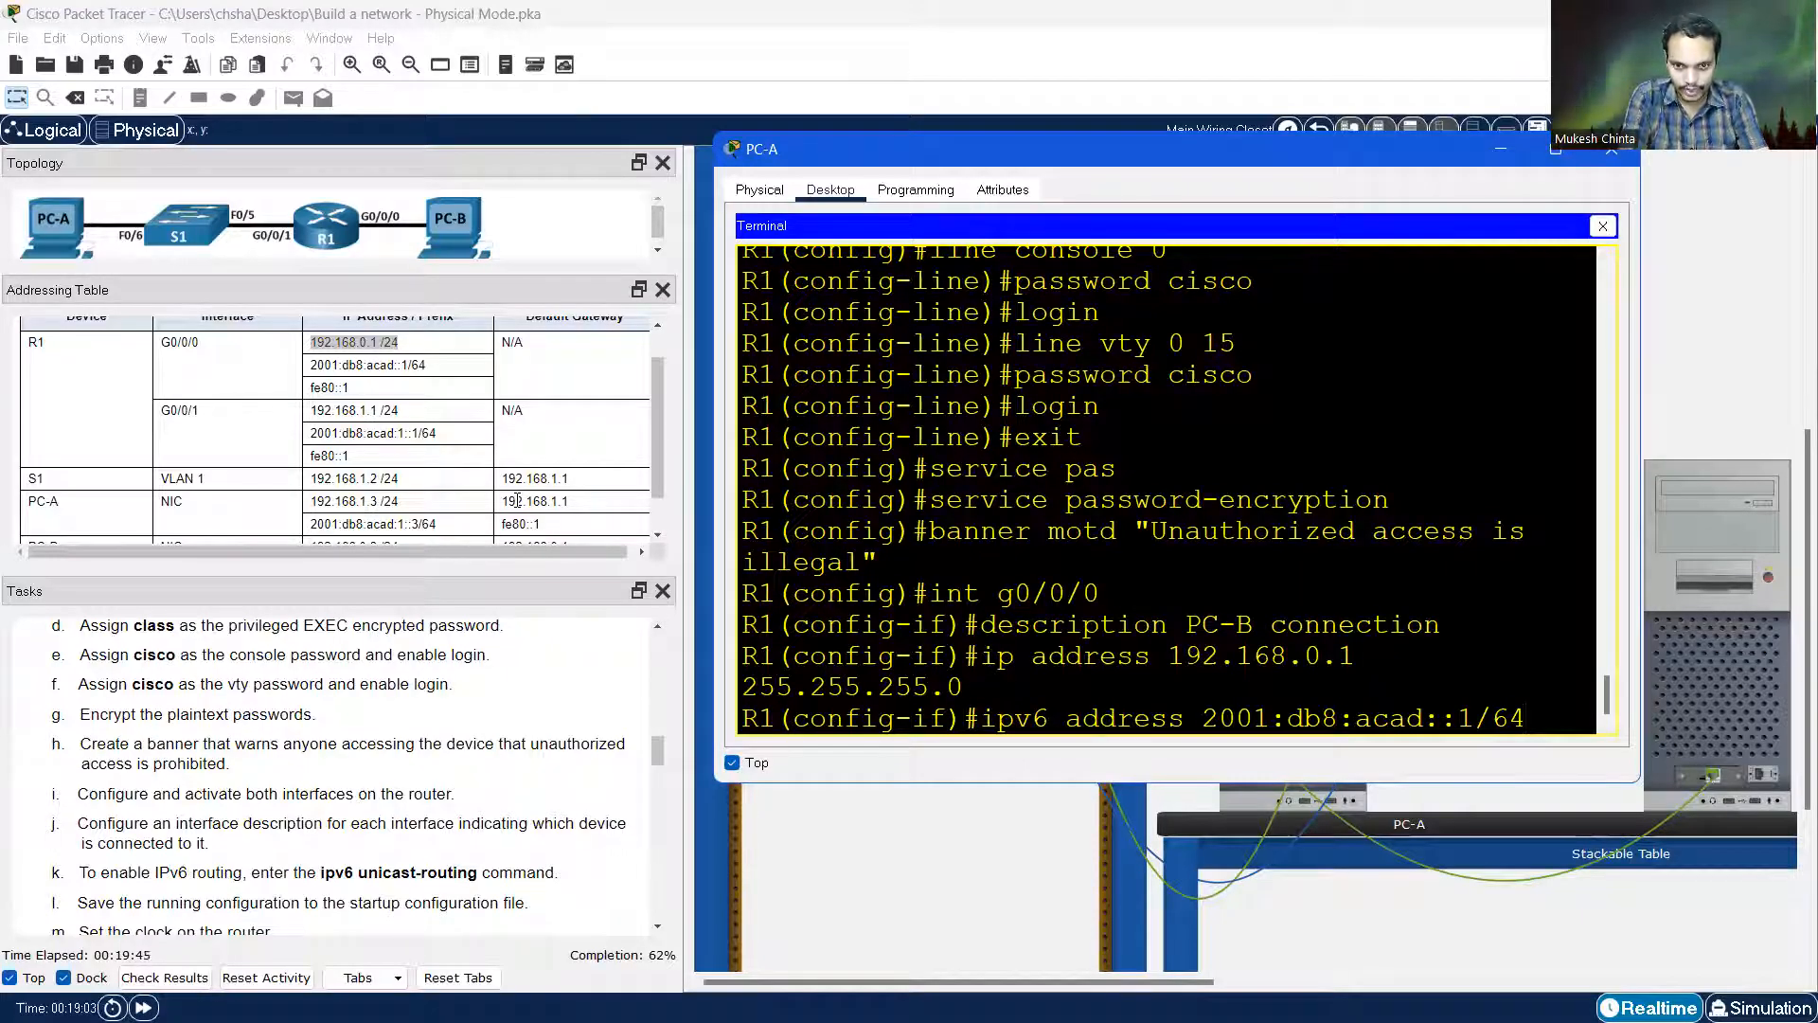
pyautogui.press('Return')
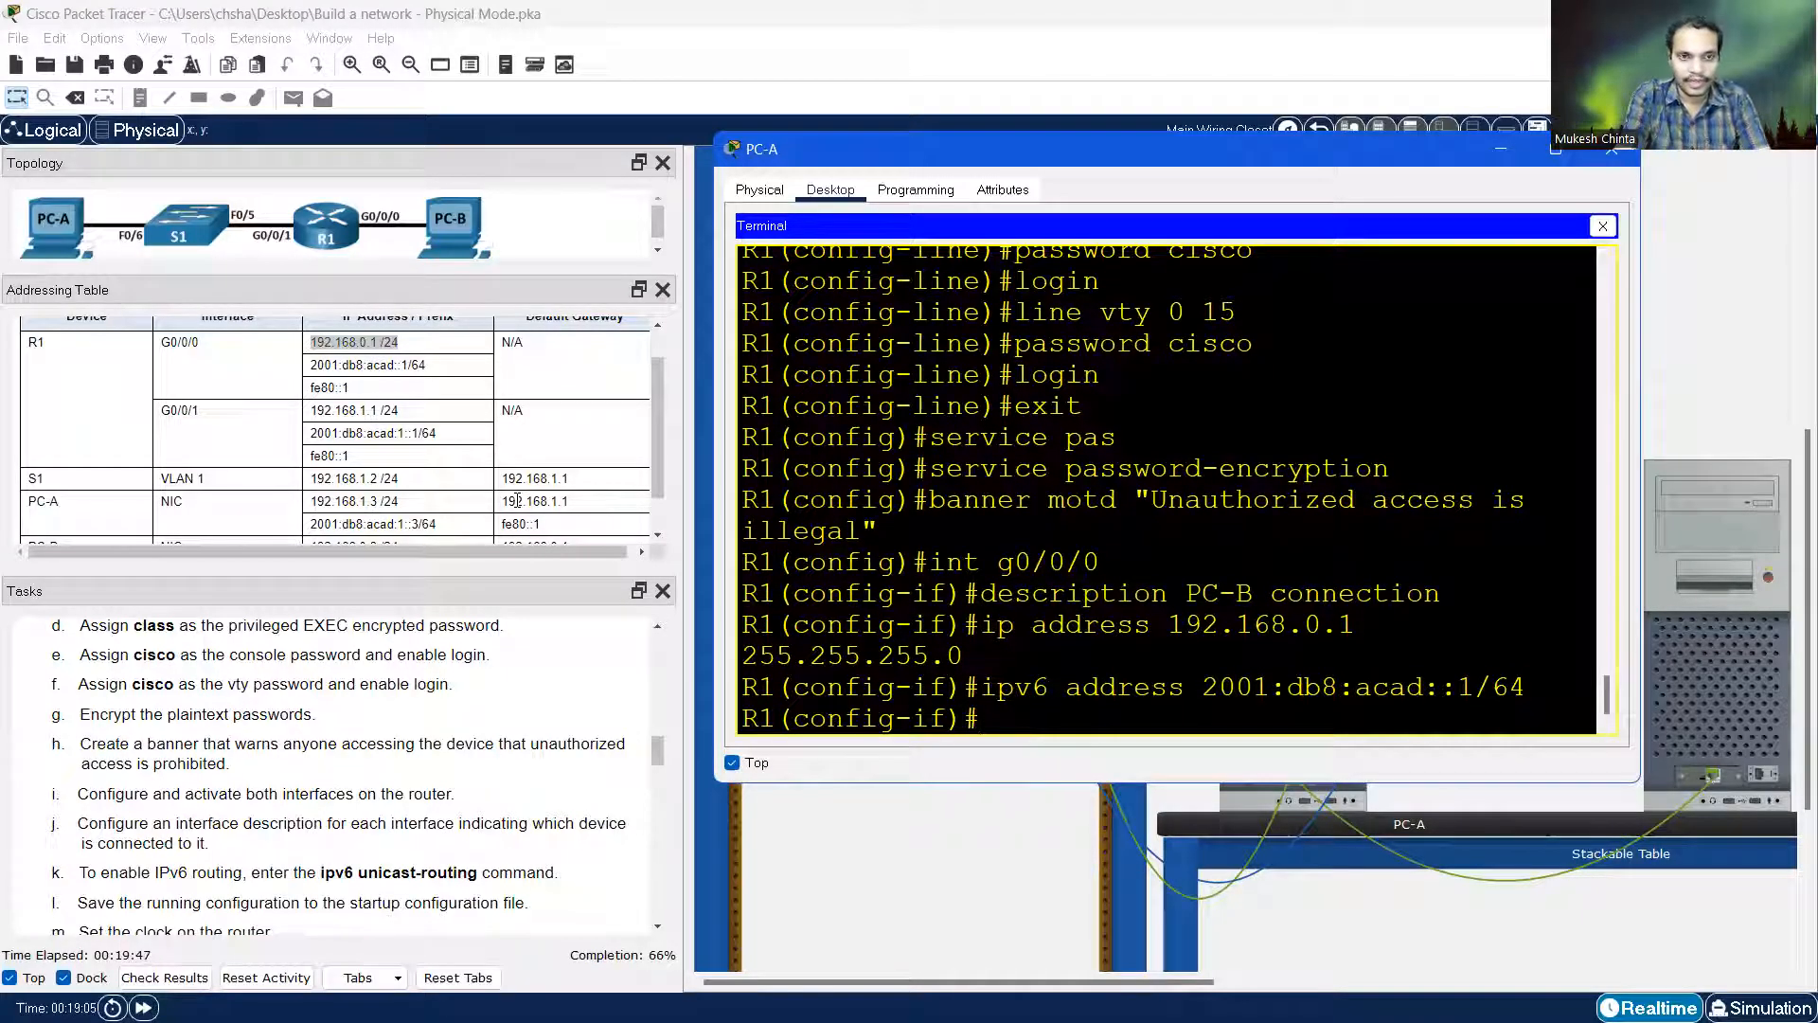
pyautogui.write('ipv6 ')
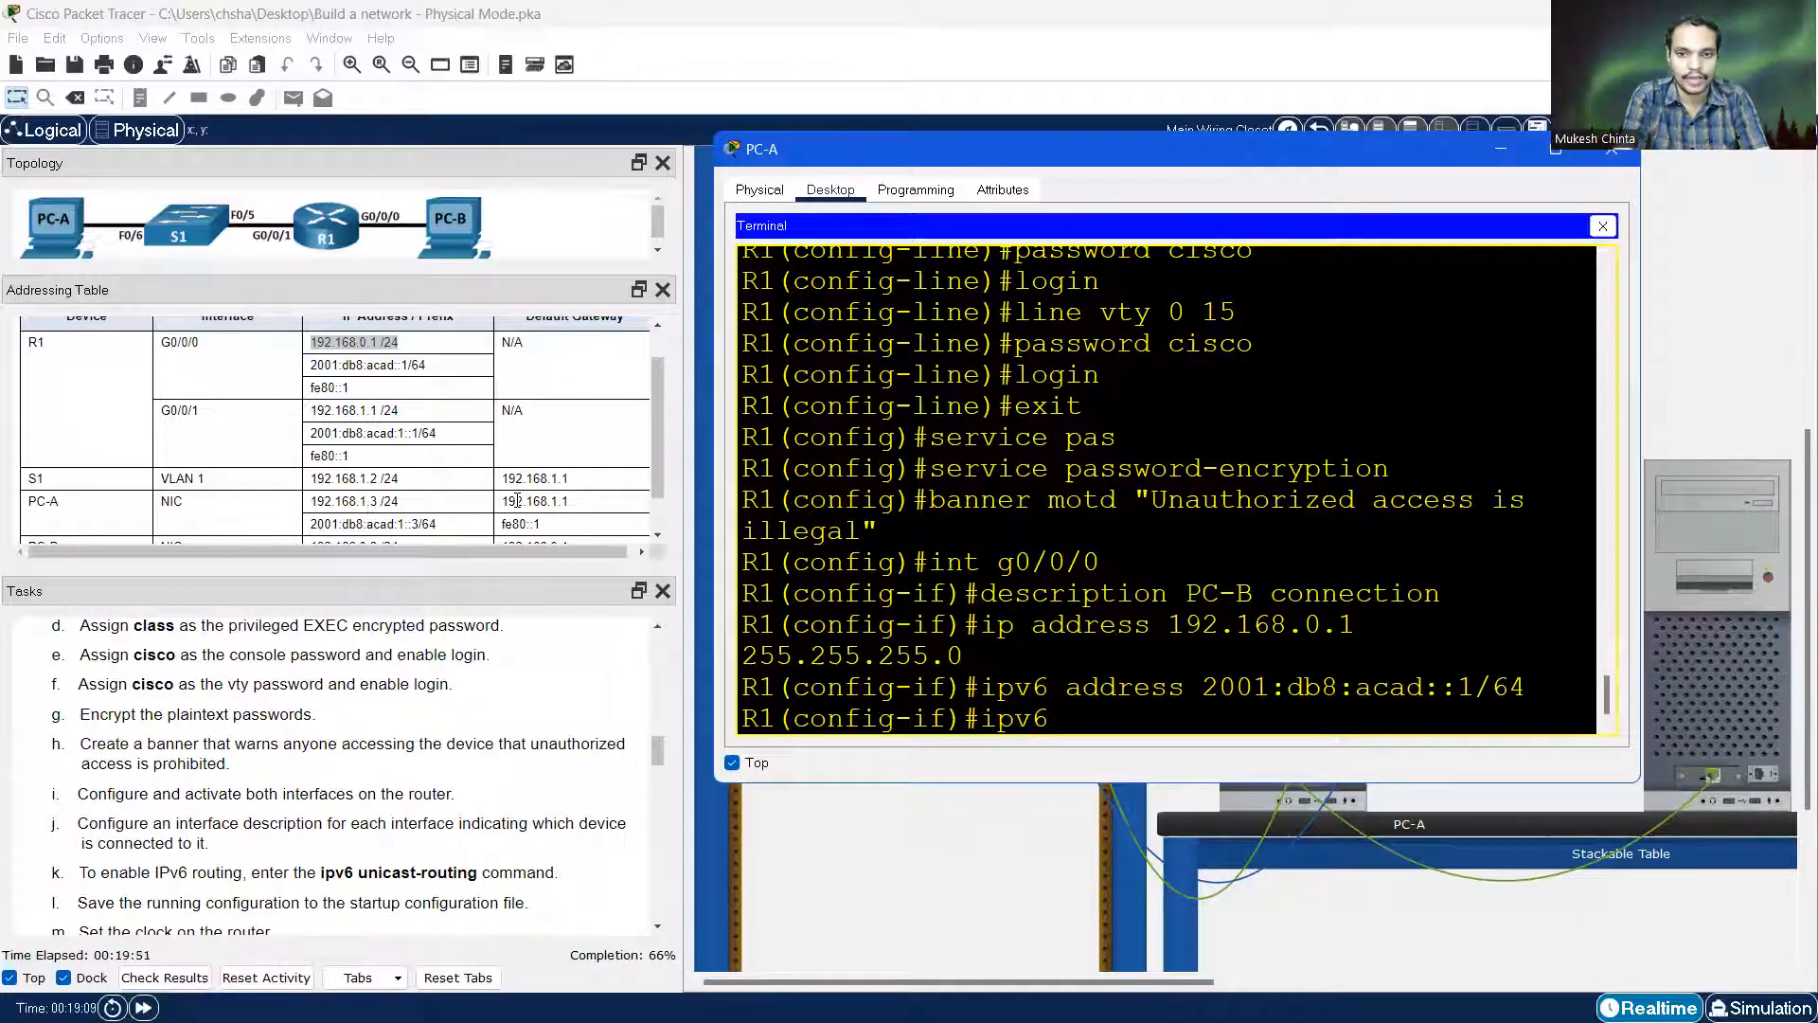
pyautogui.write('address fe80::1 link')
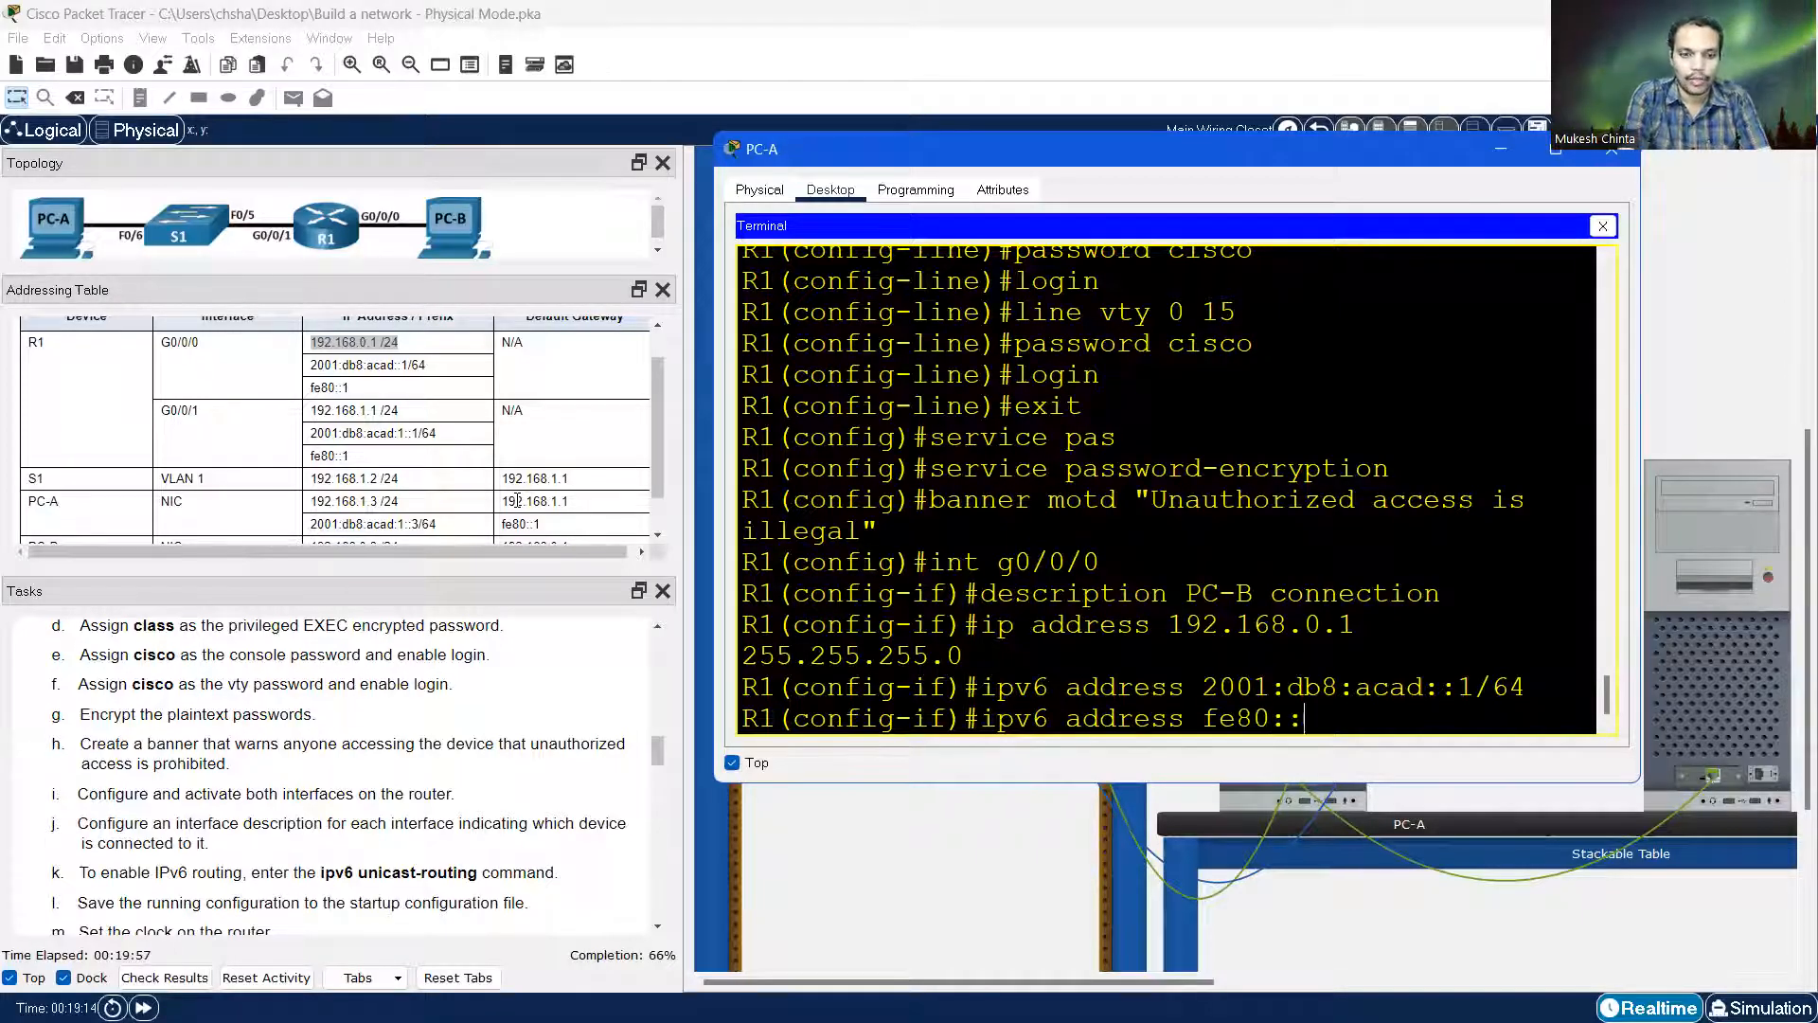
pyautogui.press('Tab')
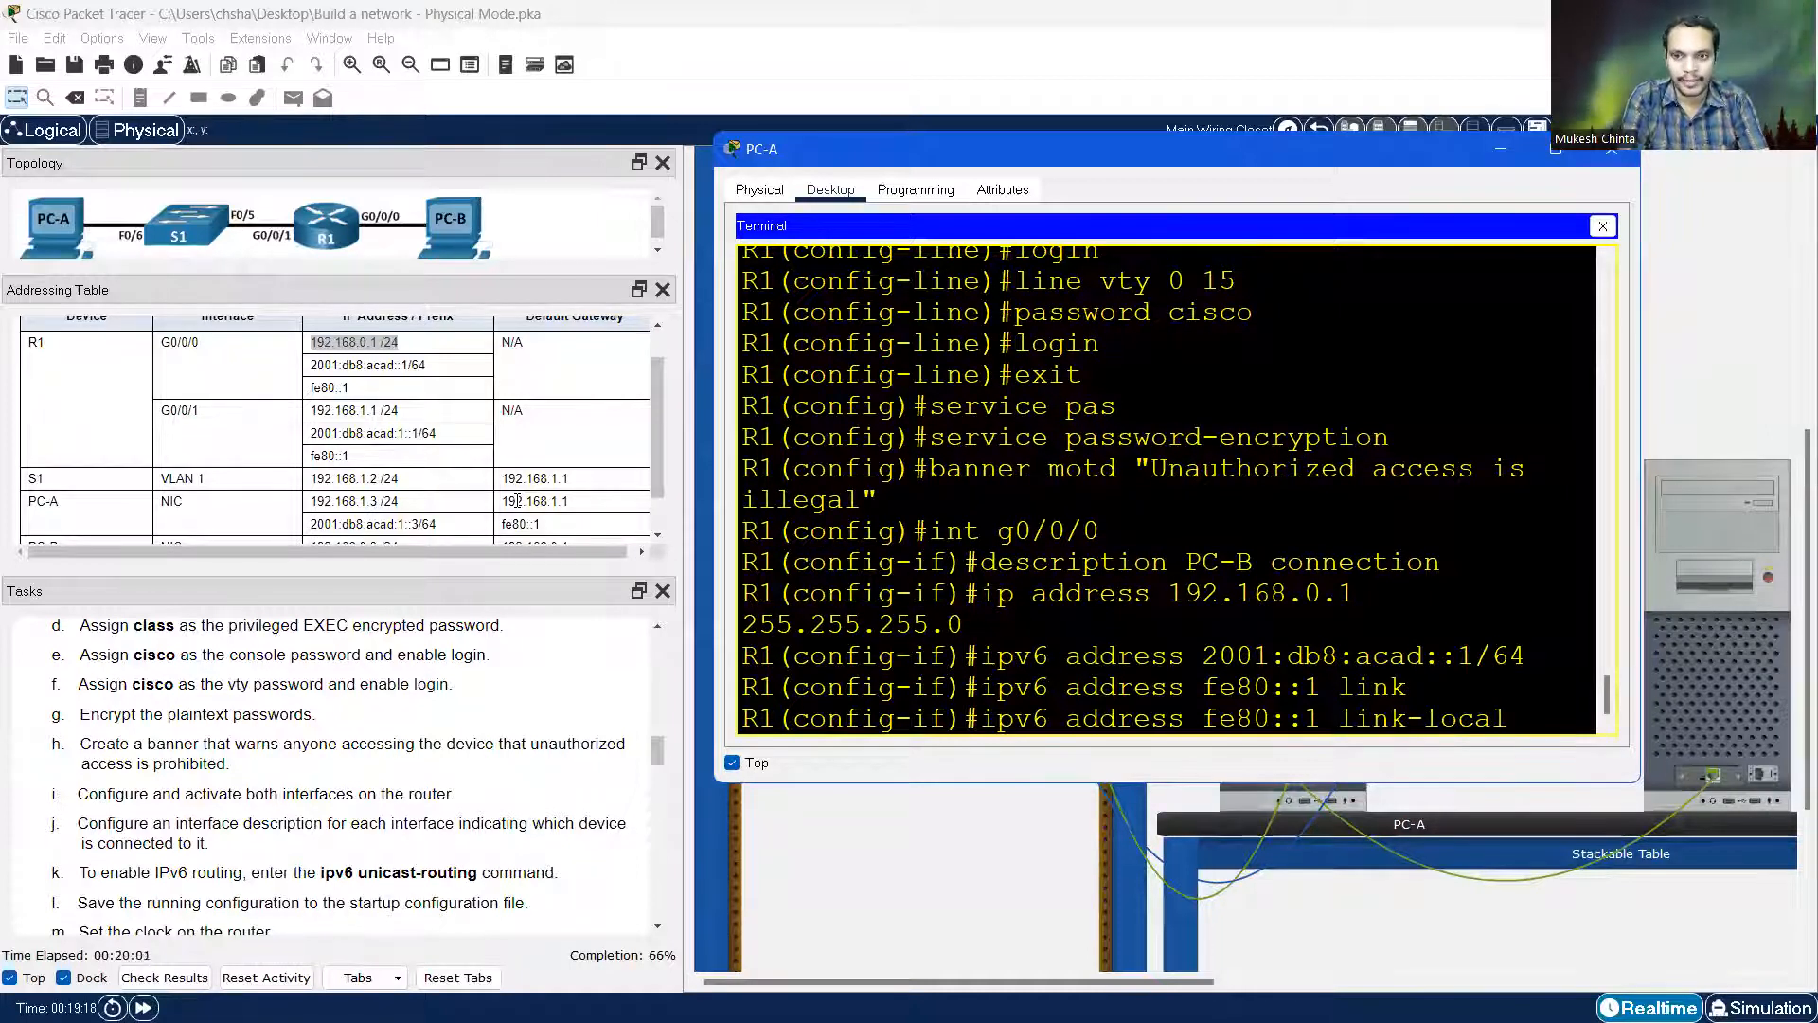
pyautogui.press('Return')
# Enable G0/0/0 with 'no sh' and wait for the interface-up messages
pyautogui.write('no sh')
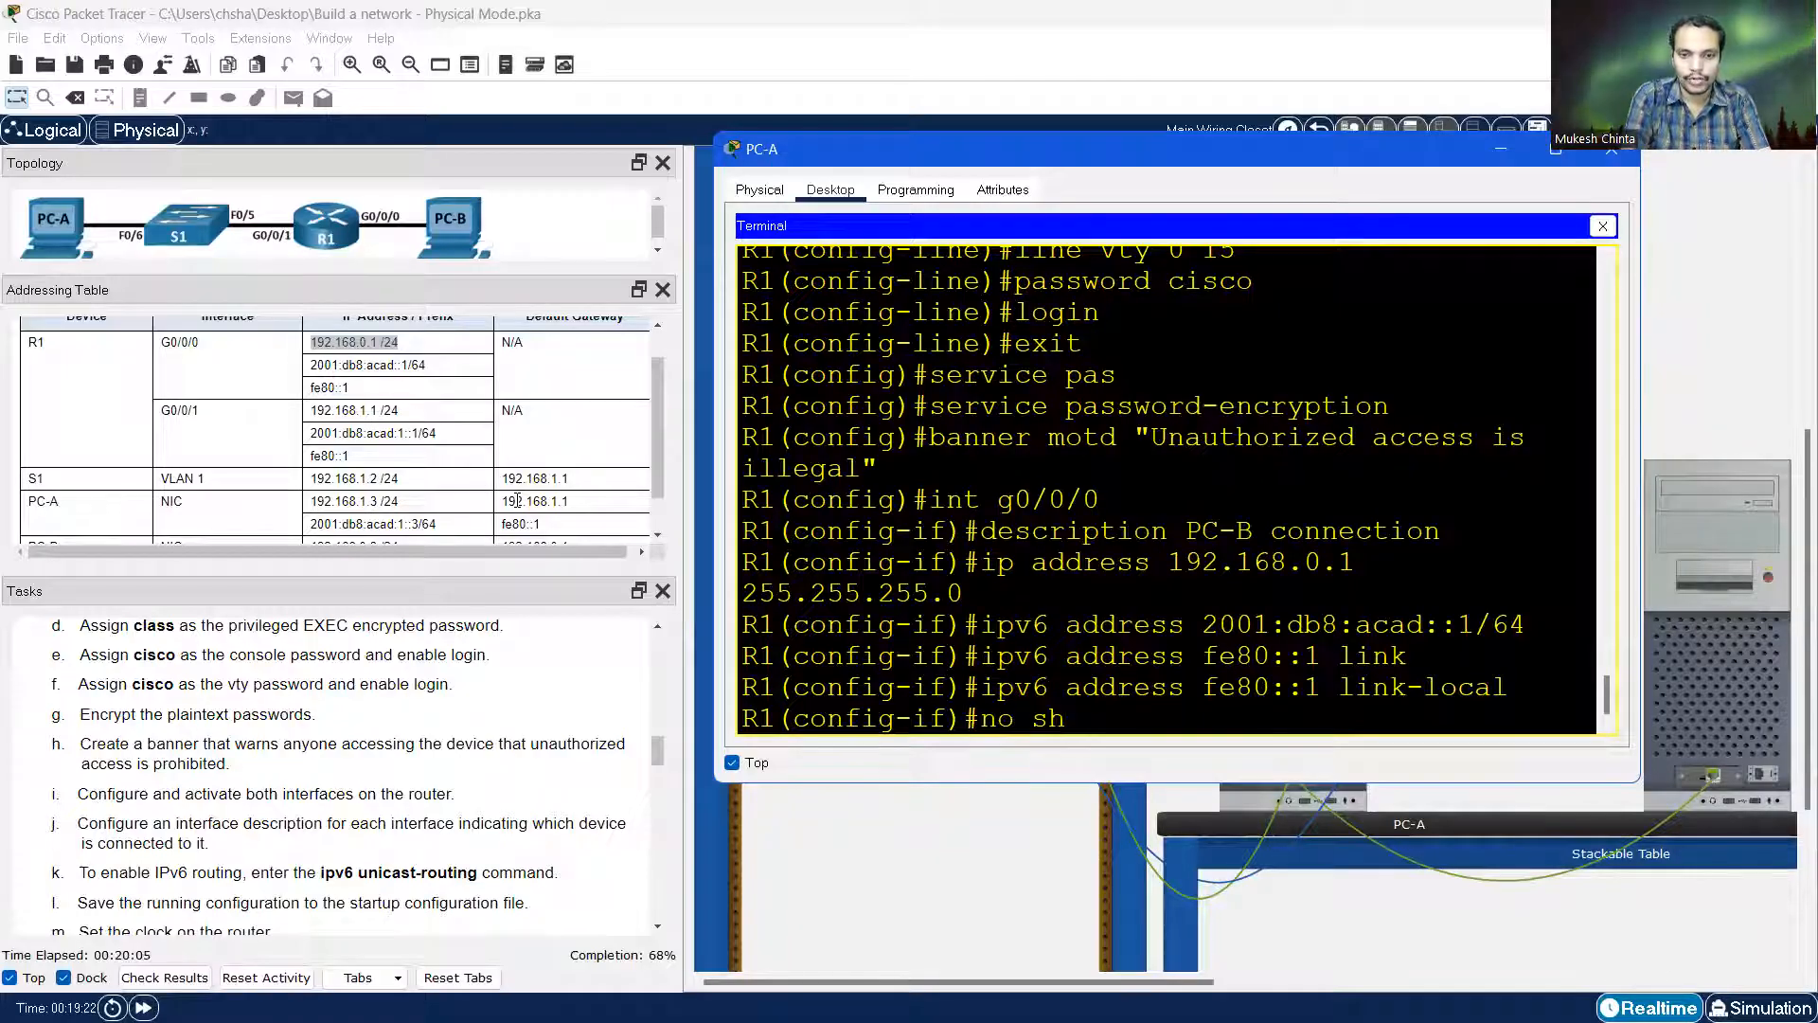
pyautogui.press('Return')
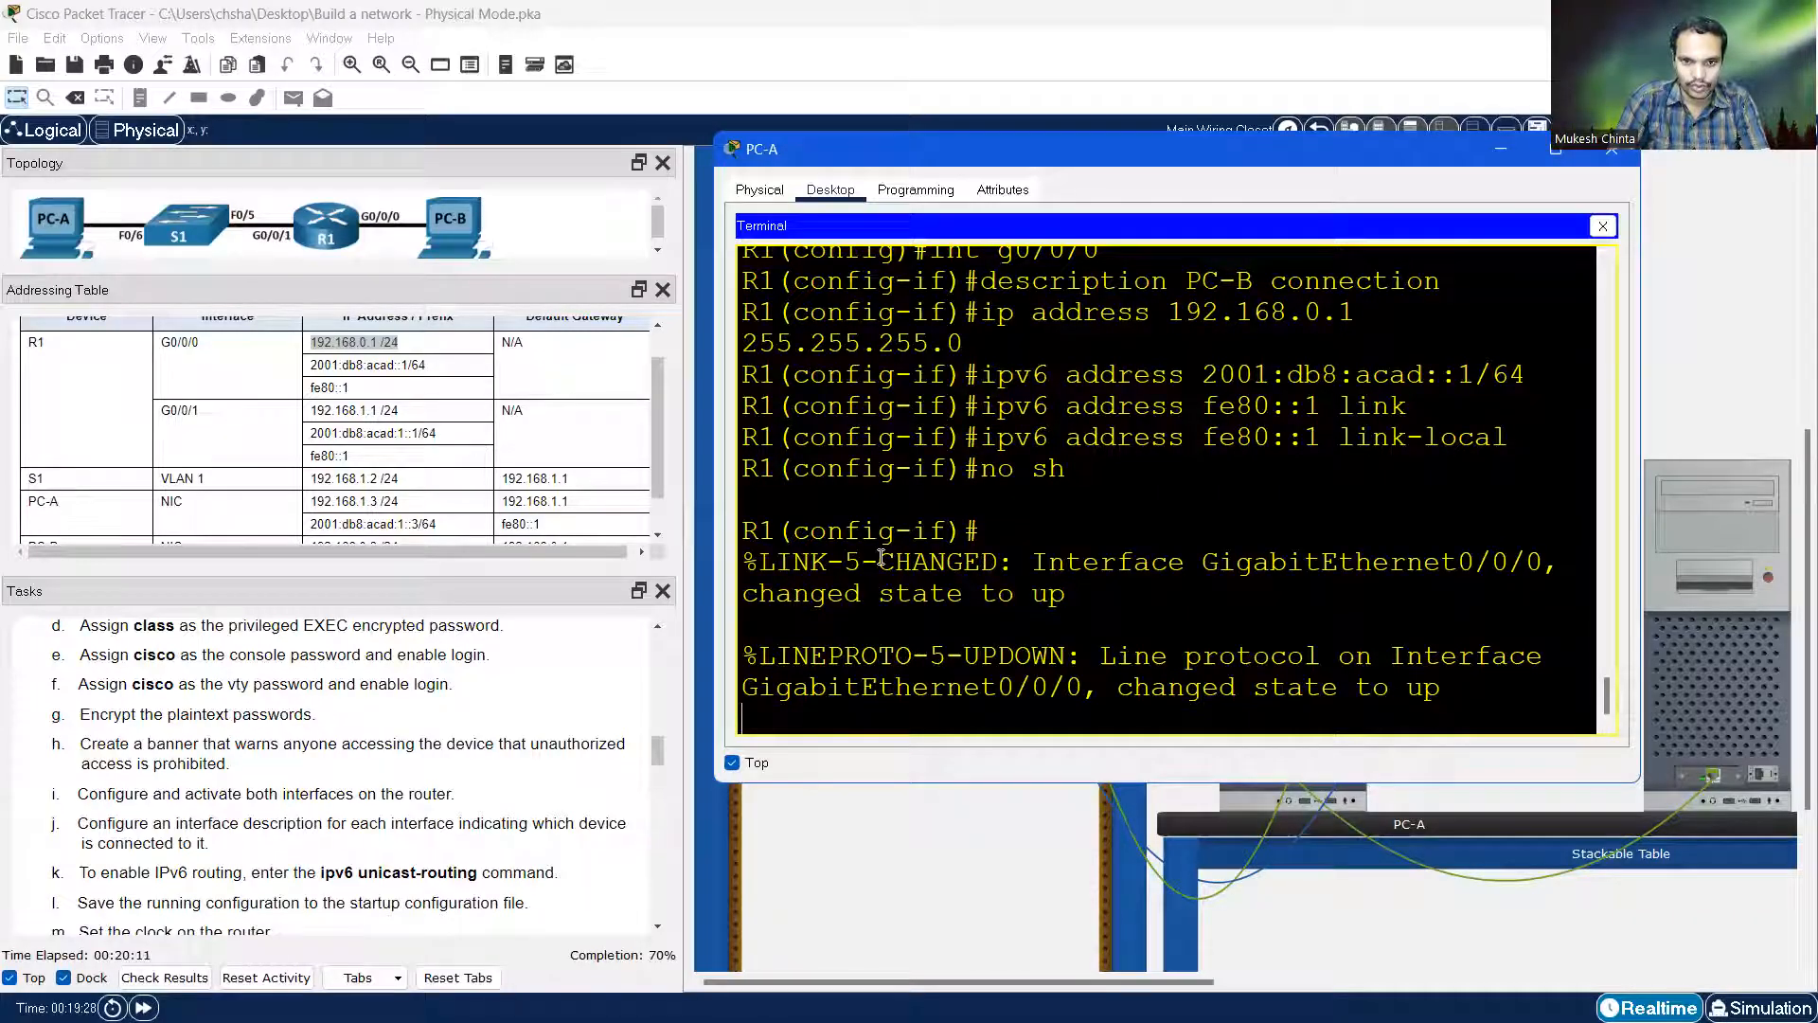
pyautogui.press('Return')
# Enter interface g0/0/1 and assign it 192.168.1.1 255.255.255.0 by editing the recalled command
pyautogui.write('int')
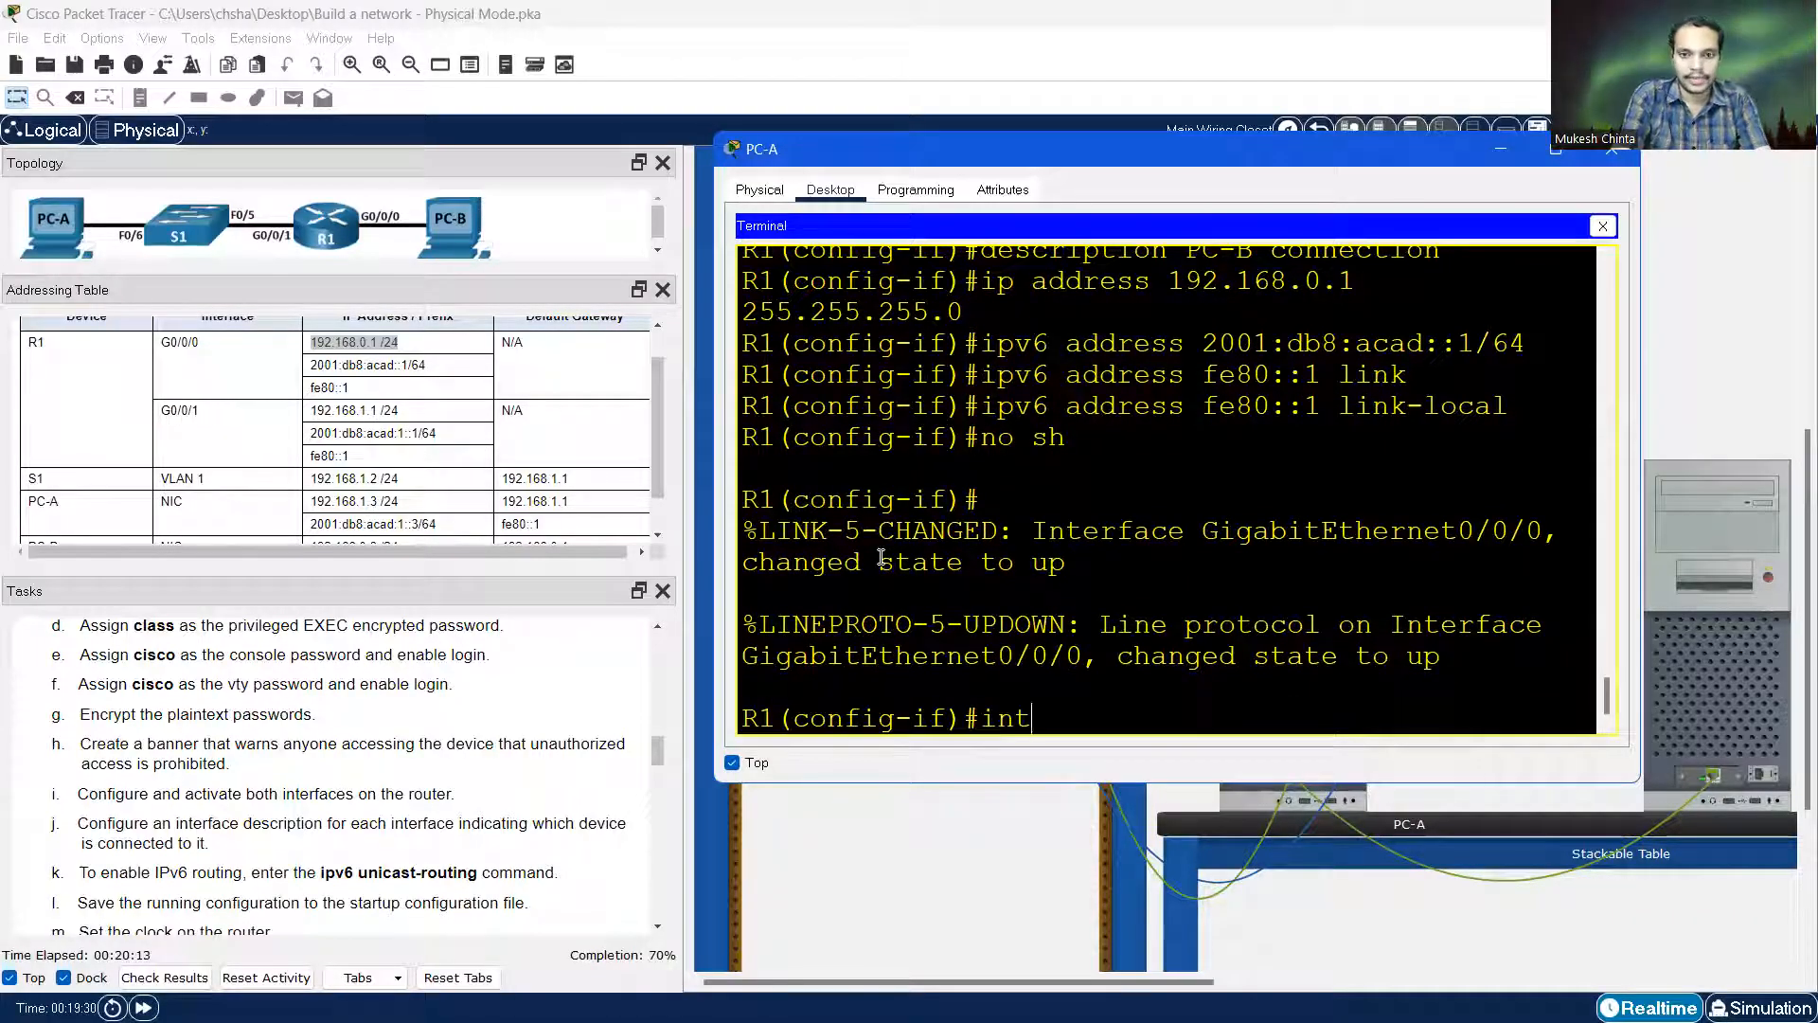
pyautogui.write(' g0/0/1')
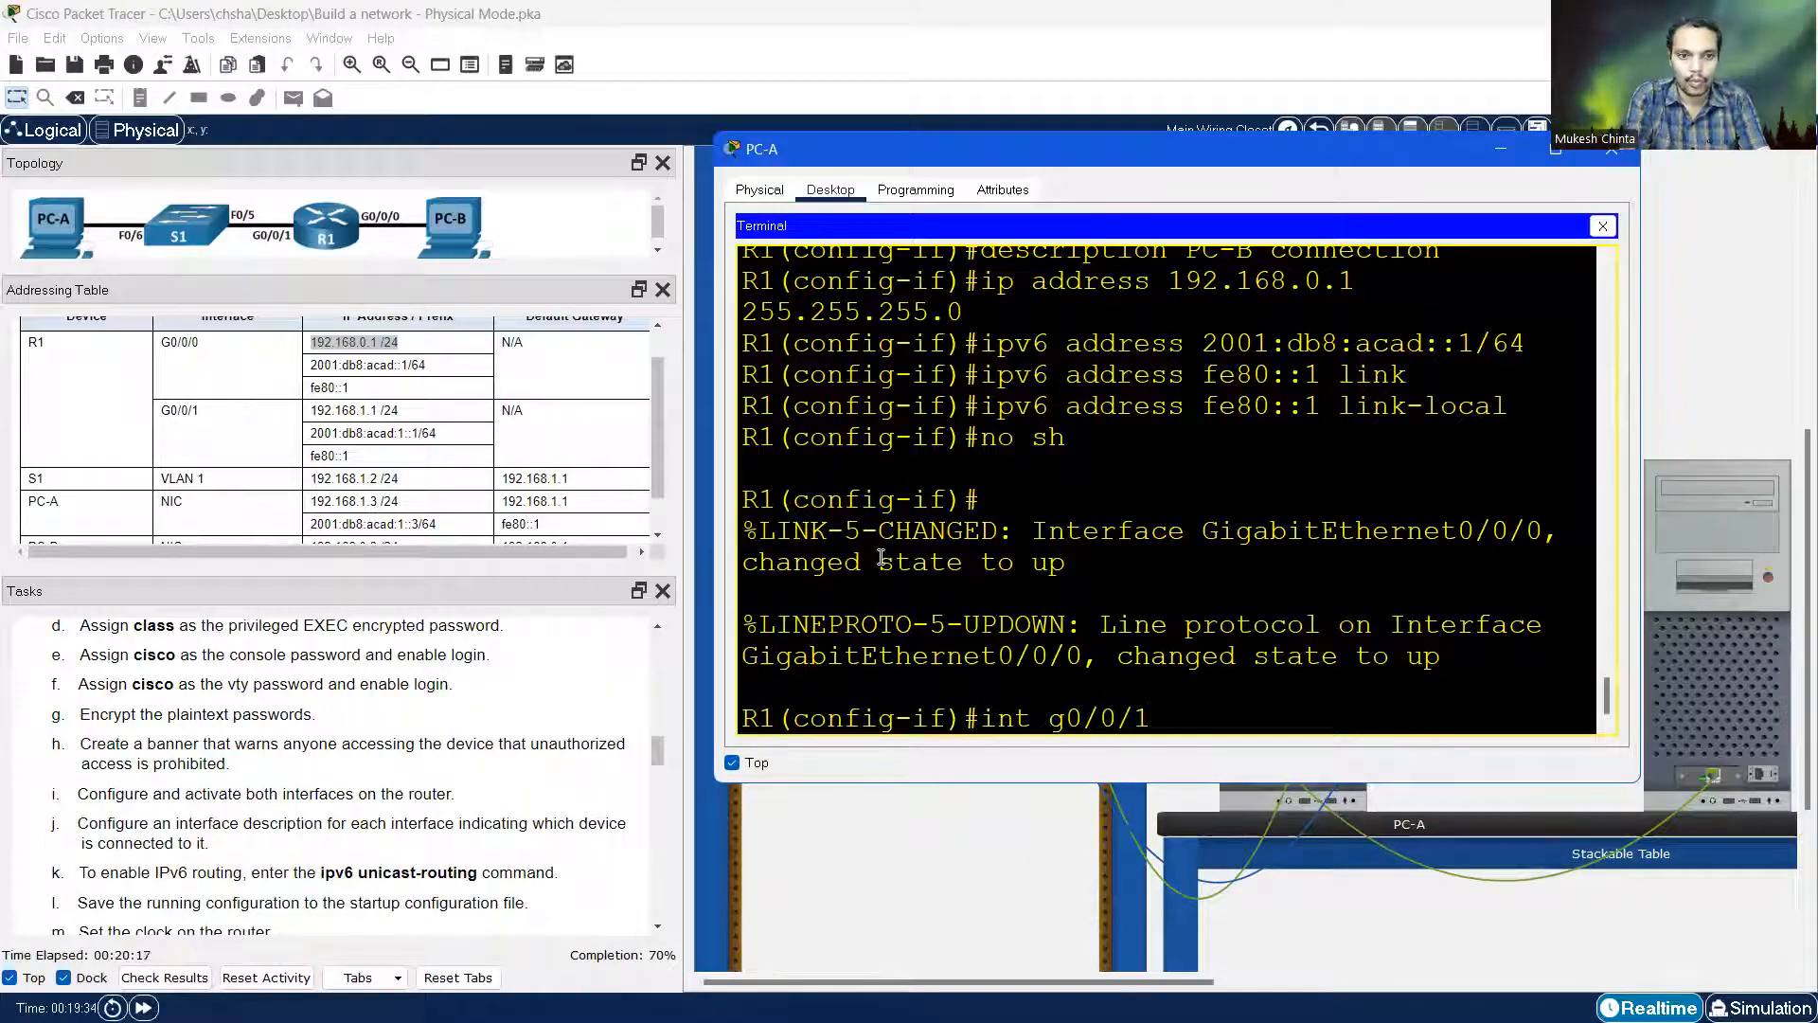
pyautogui.press('Return')
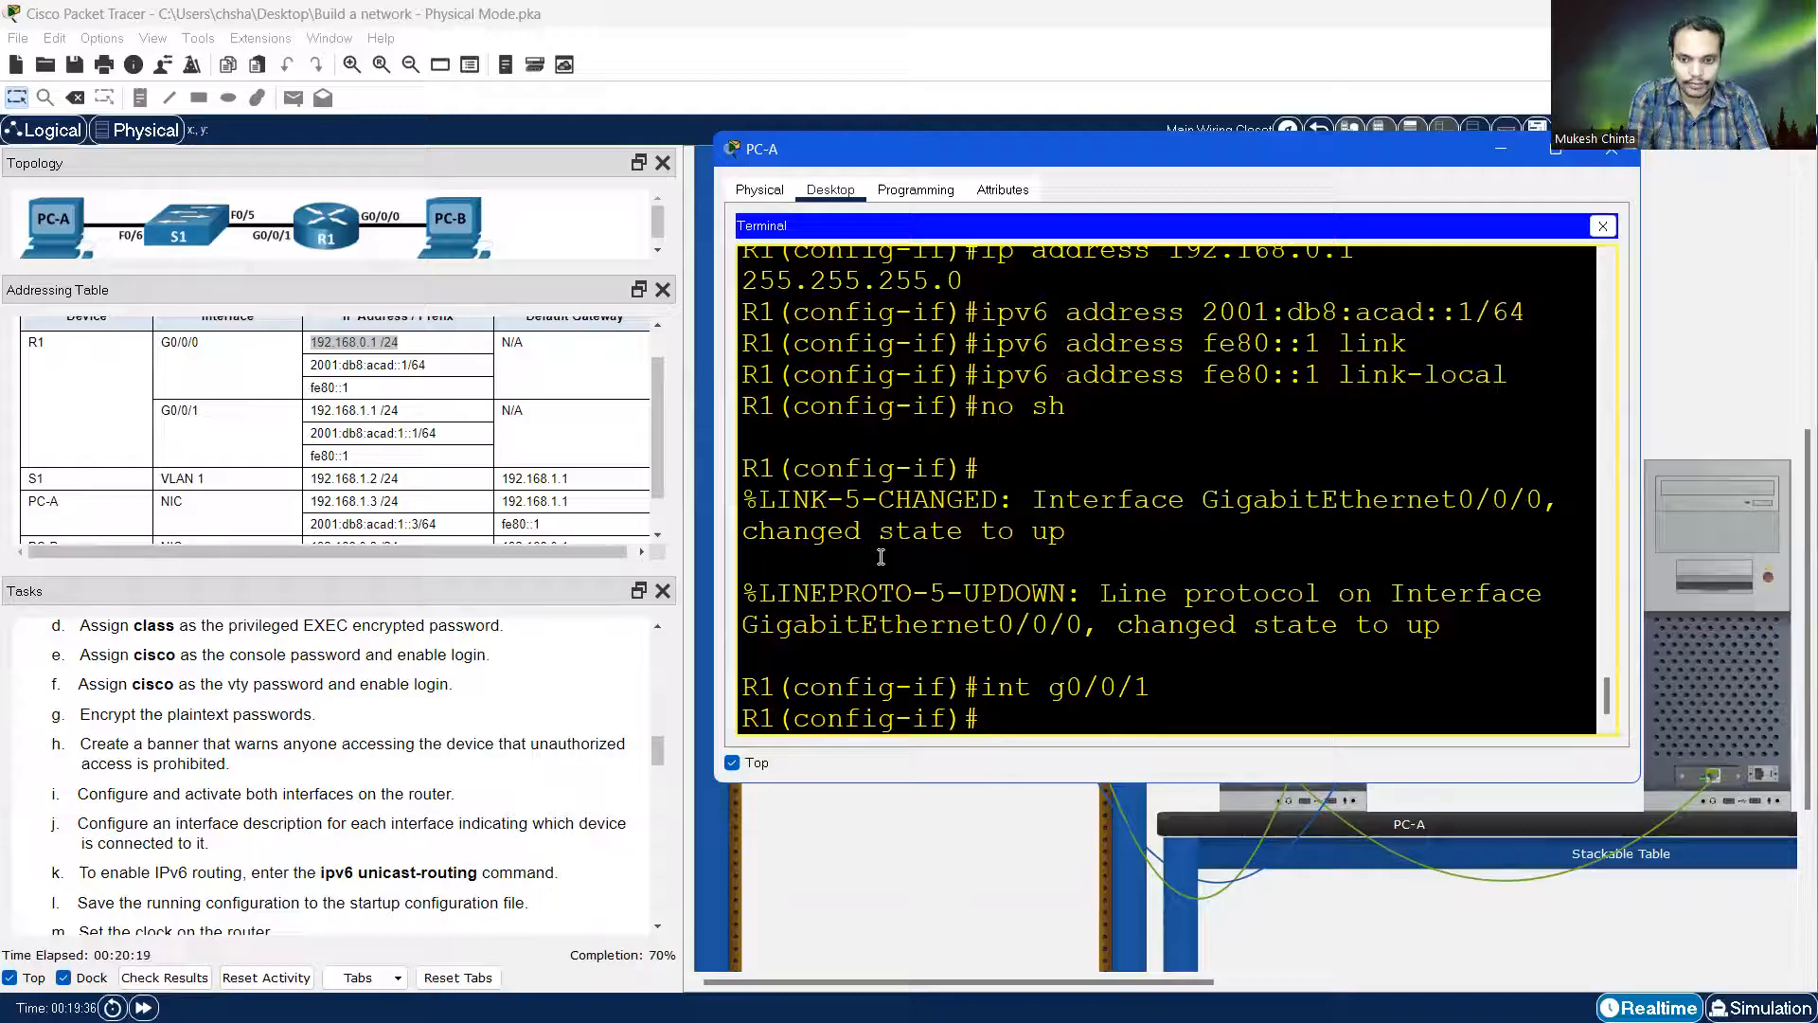
pyautogui.press('Up')
pyautogui.press('Up')
pyautogui.press('Up')
pyautogui.press('Up')
pyautogui.press('Up')
pyautogui.press('Up')
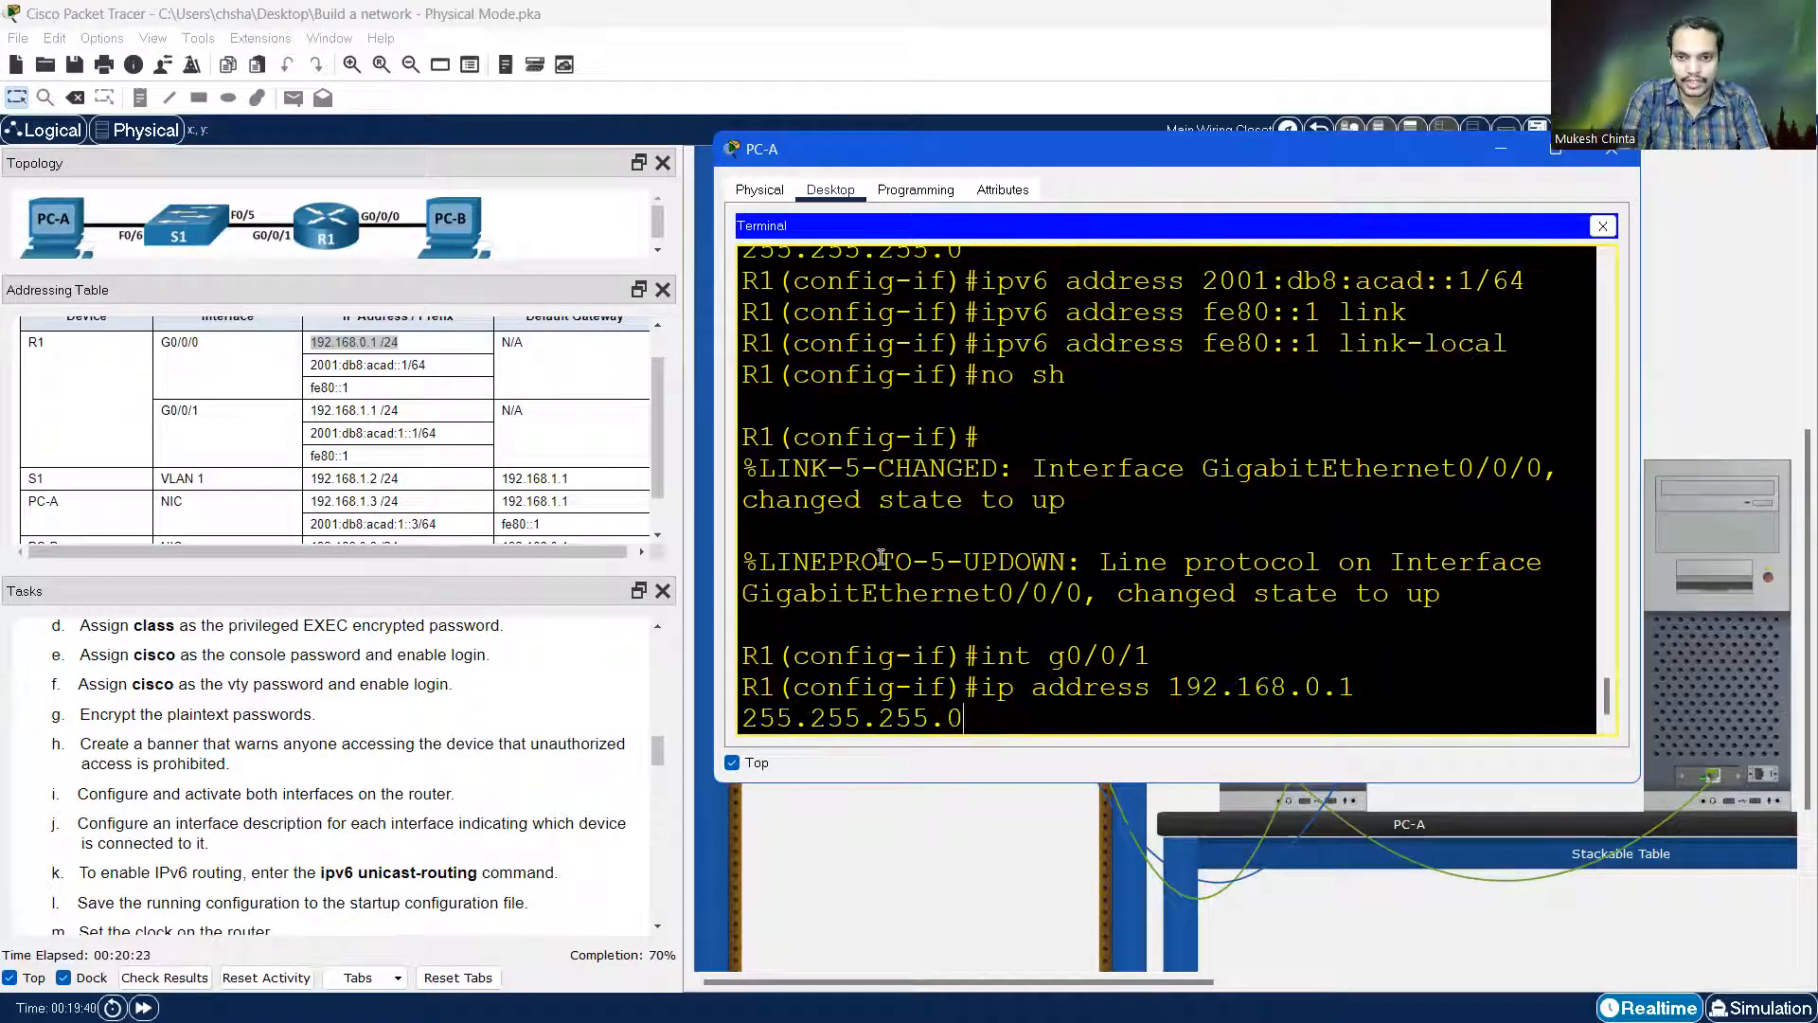
pyautogui.press('Left')
pyautogui.press('Left')
pyautogui.press('Left')
pyautogui.press('Left')
pyautogui.press('Left')
pyautogui.press('Left')
pyautogui.press('Left')
pyautogui.press('Left')
pyautogui.press('Left')
pyautogui.press('Left')
pyautogui.press('Left')
pyautogui.press('Left')
pyautogui.press('Left')
pyautogui.press('Left')
pyautogui.press('Left')
pyautogui.press('Left')
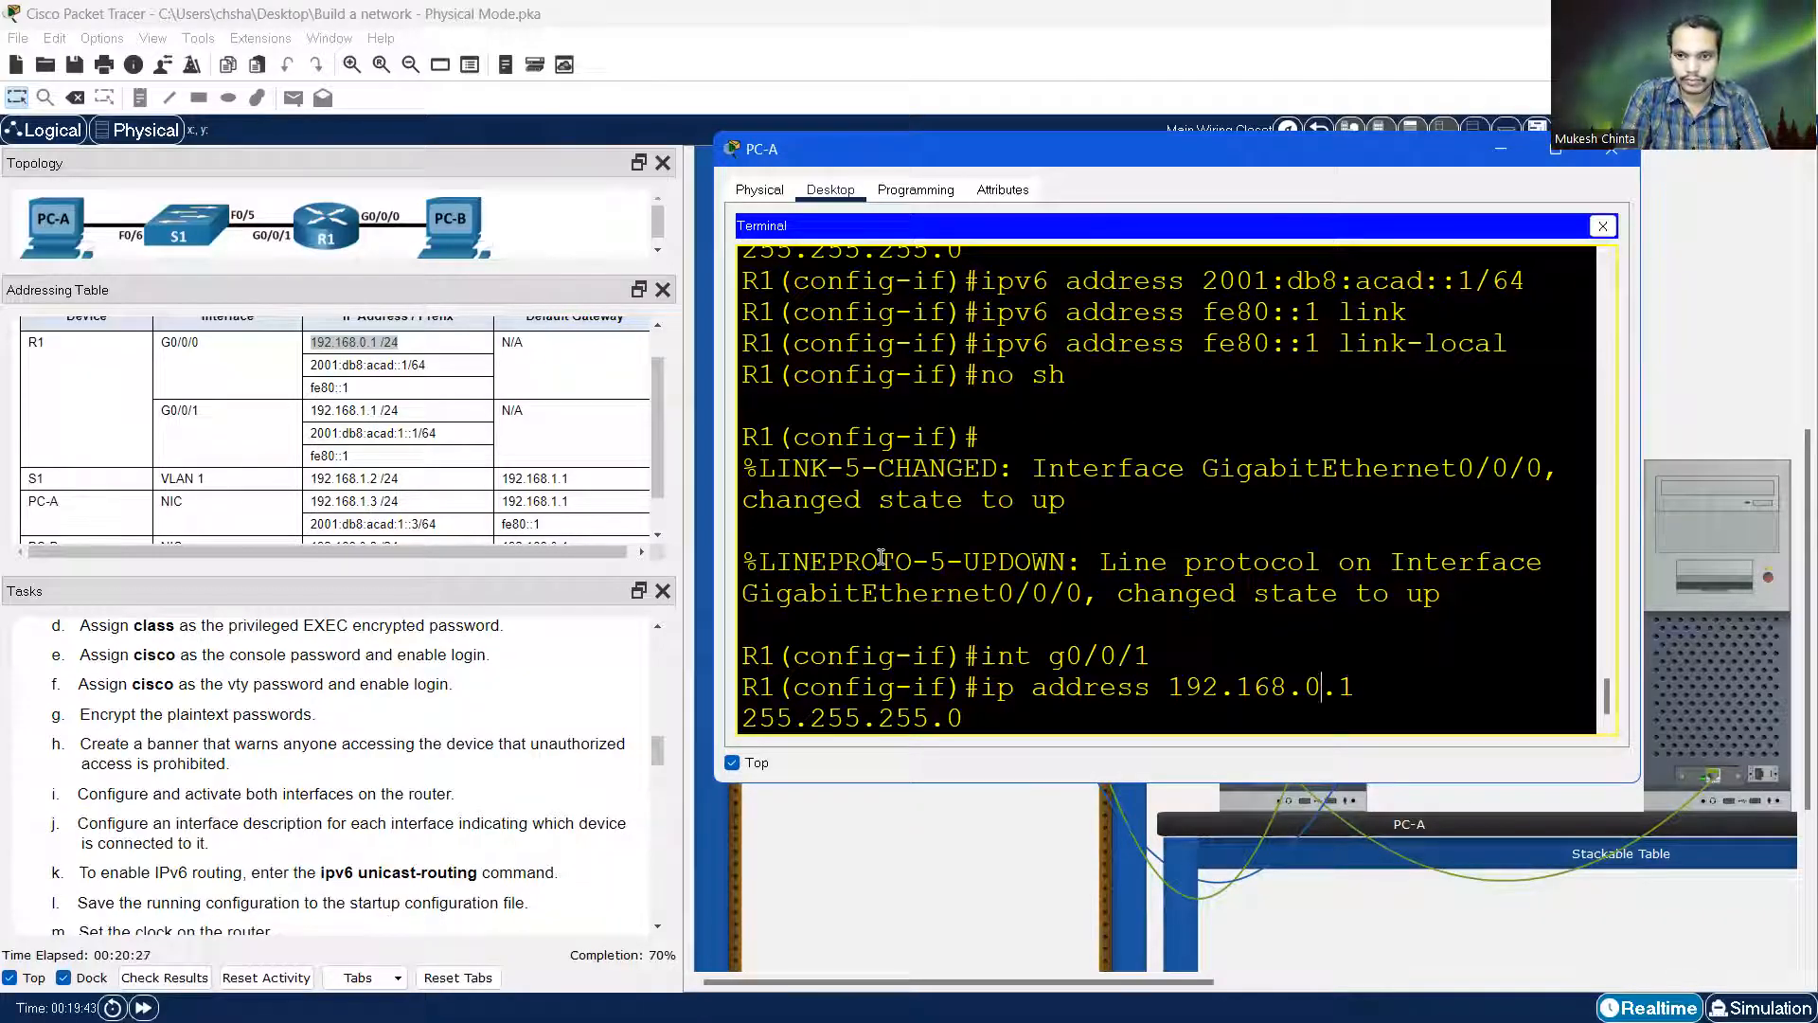
pyautogui.press('BackSpace')
pyautogui.write('1')
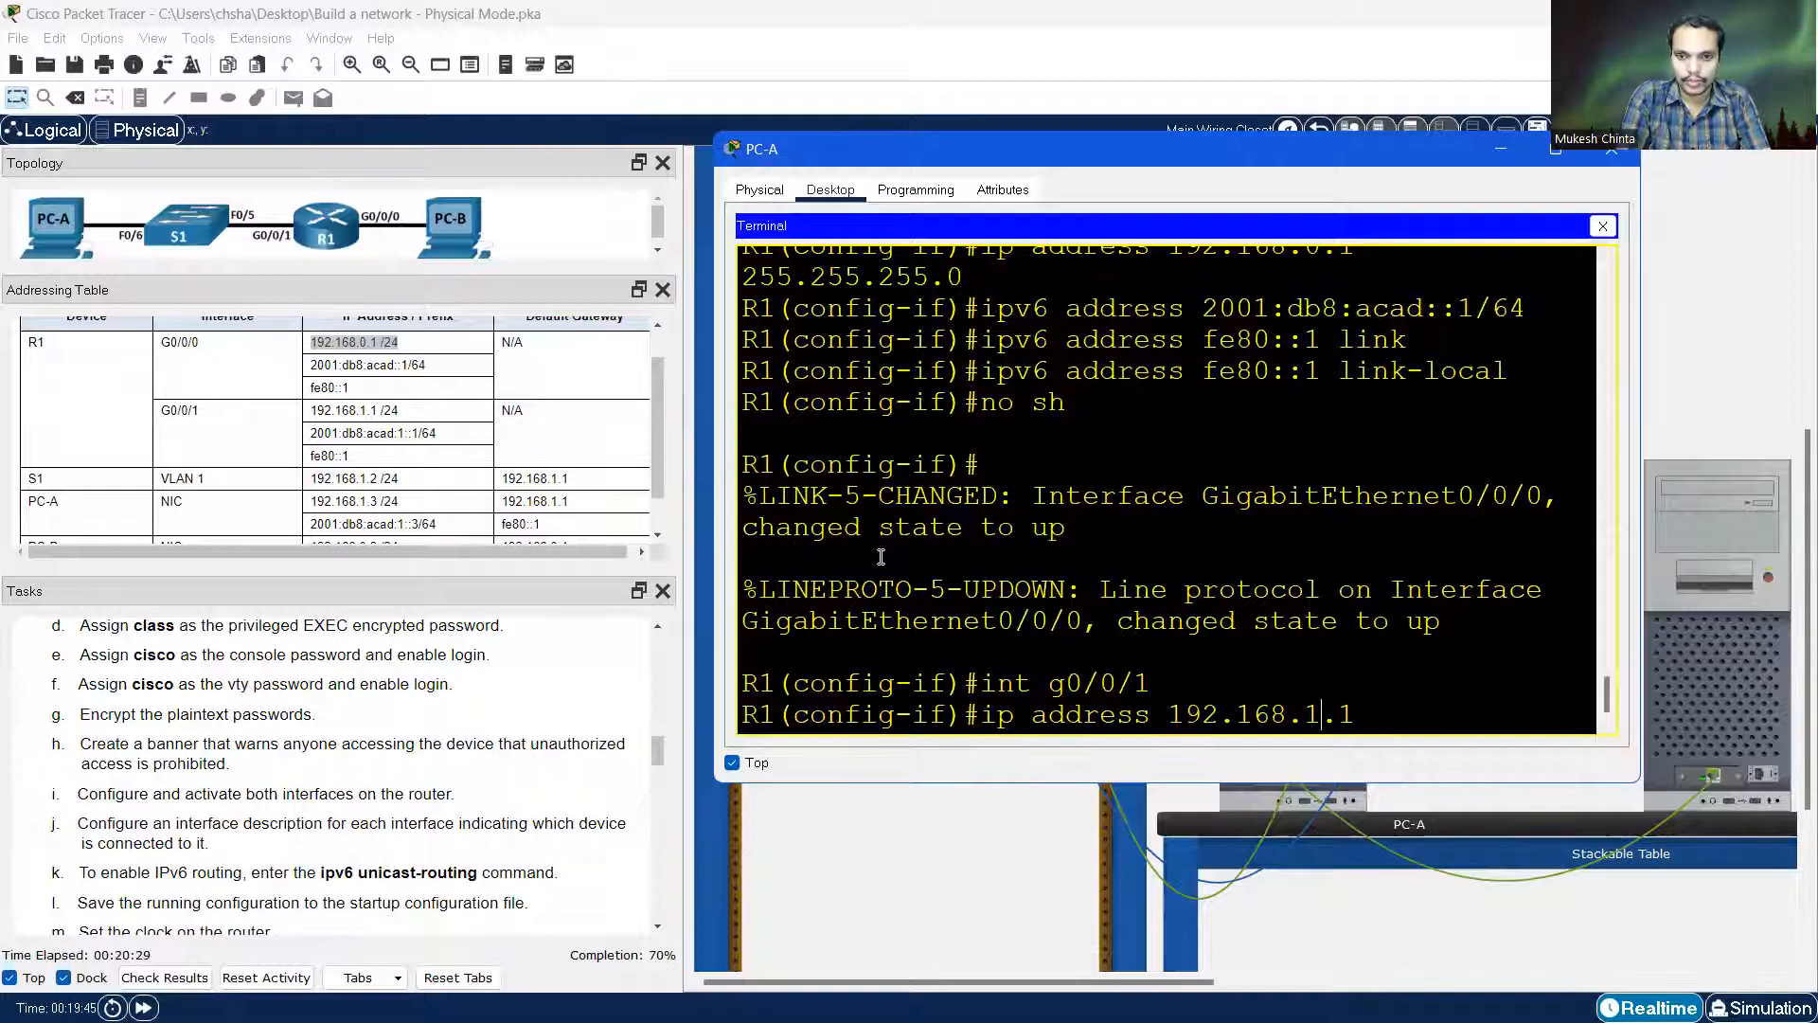
pyautogui.press('Return')
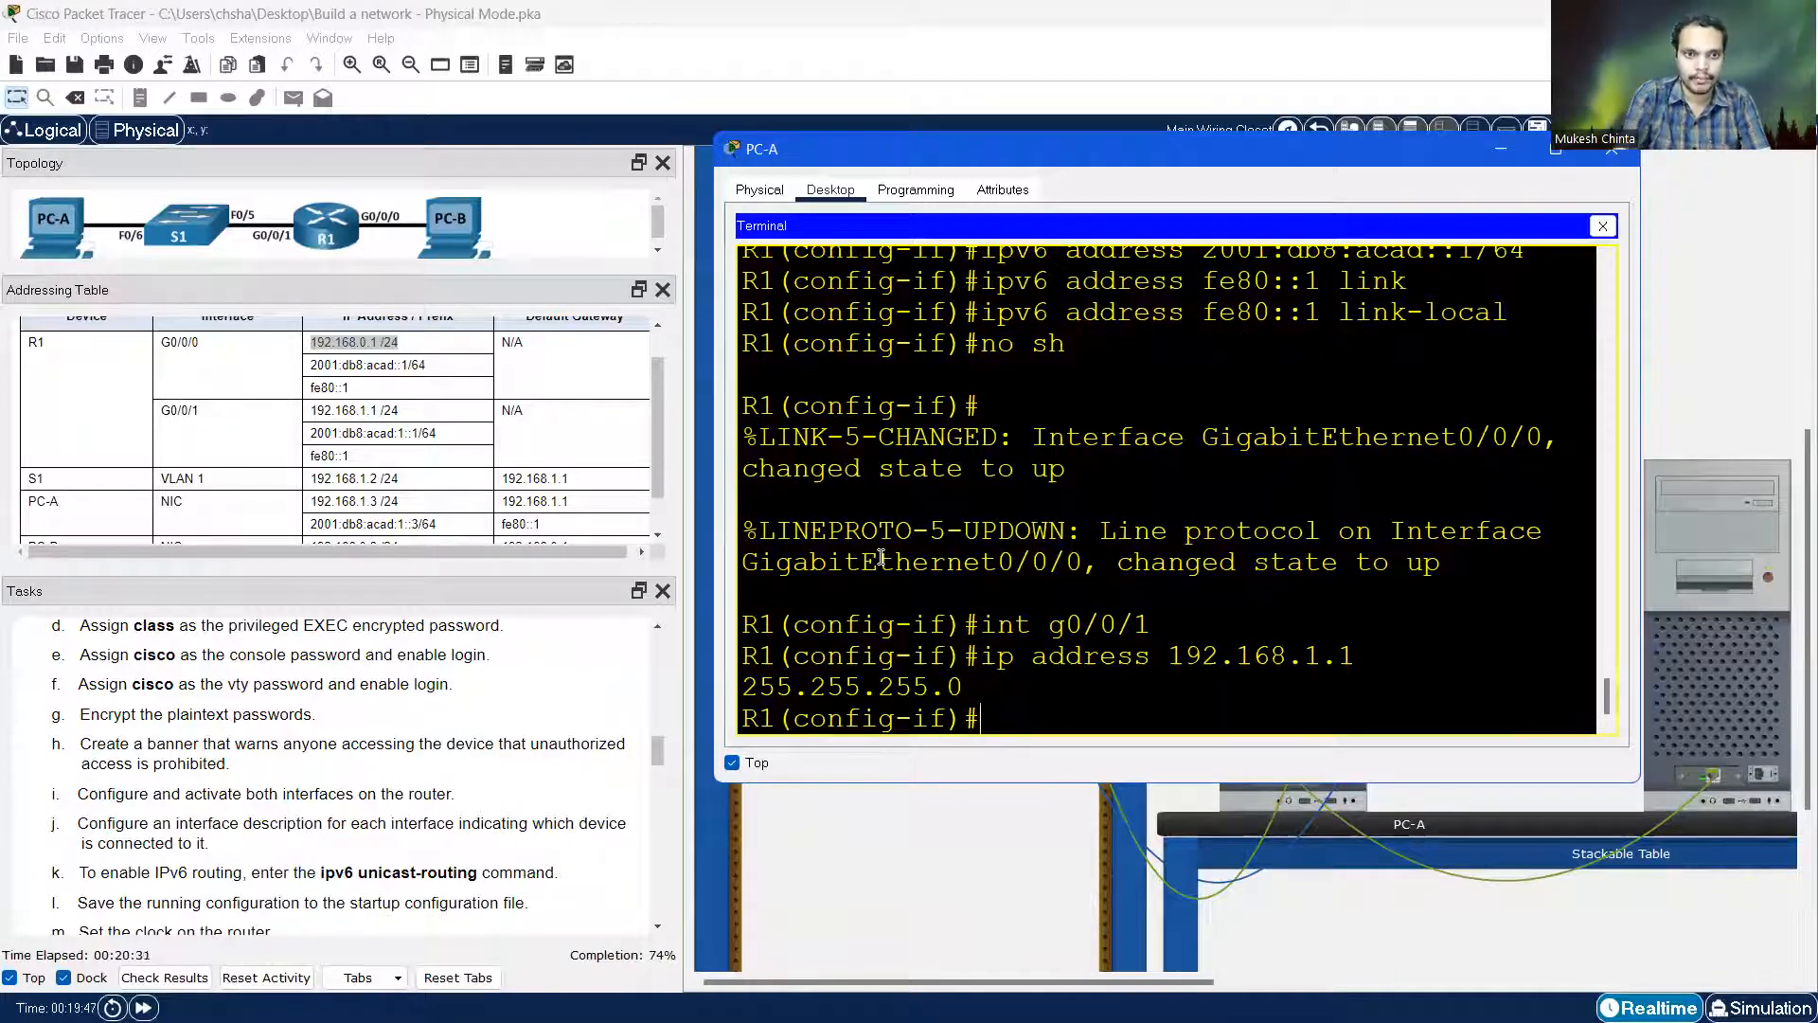
# Edit the recalled IPv6 command to read 'ipv6 address 2001:db8:acad:1::1/64'
pyautogui.press('Up')
pyautogui.press('Up')
pyautogui.press('Up')
pyautogui.press('Up')
pyautogui.press('Up')
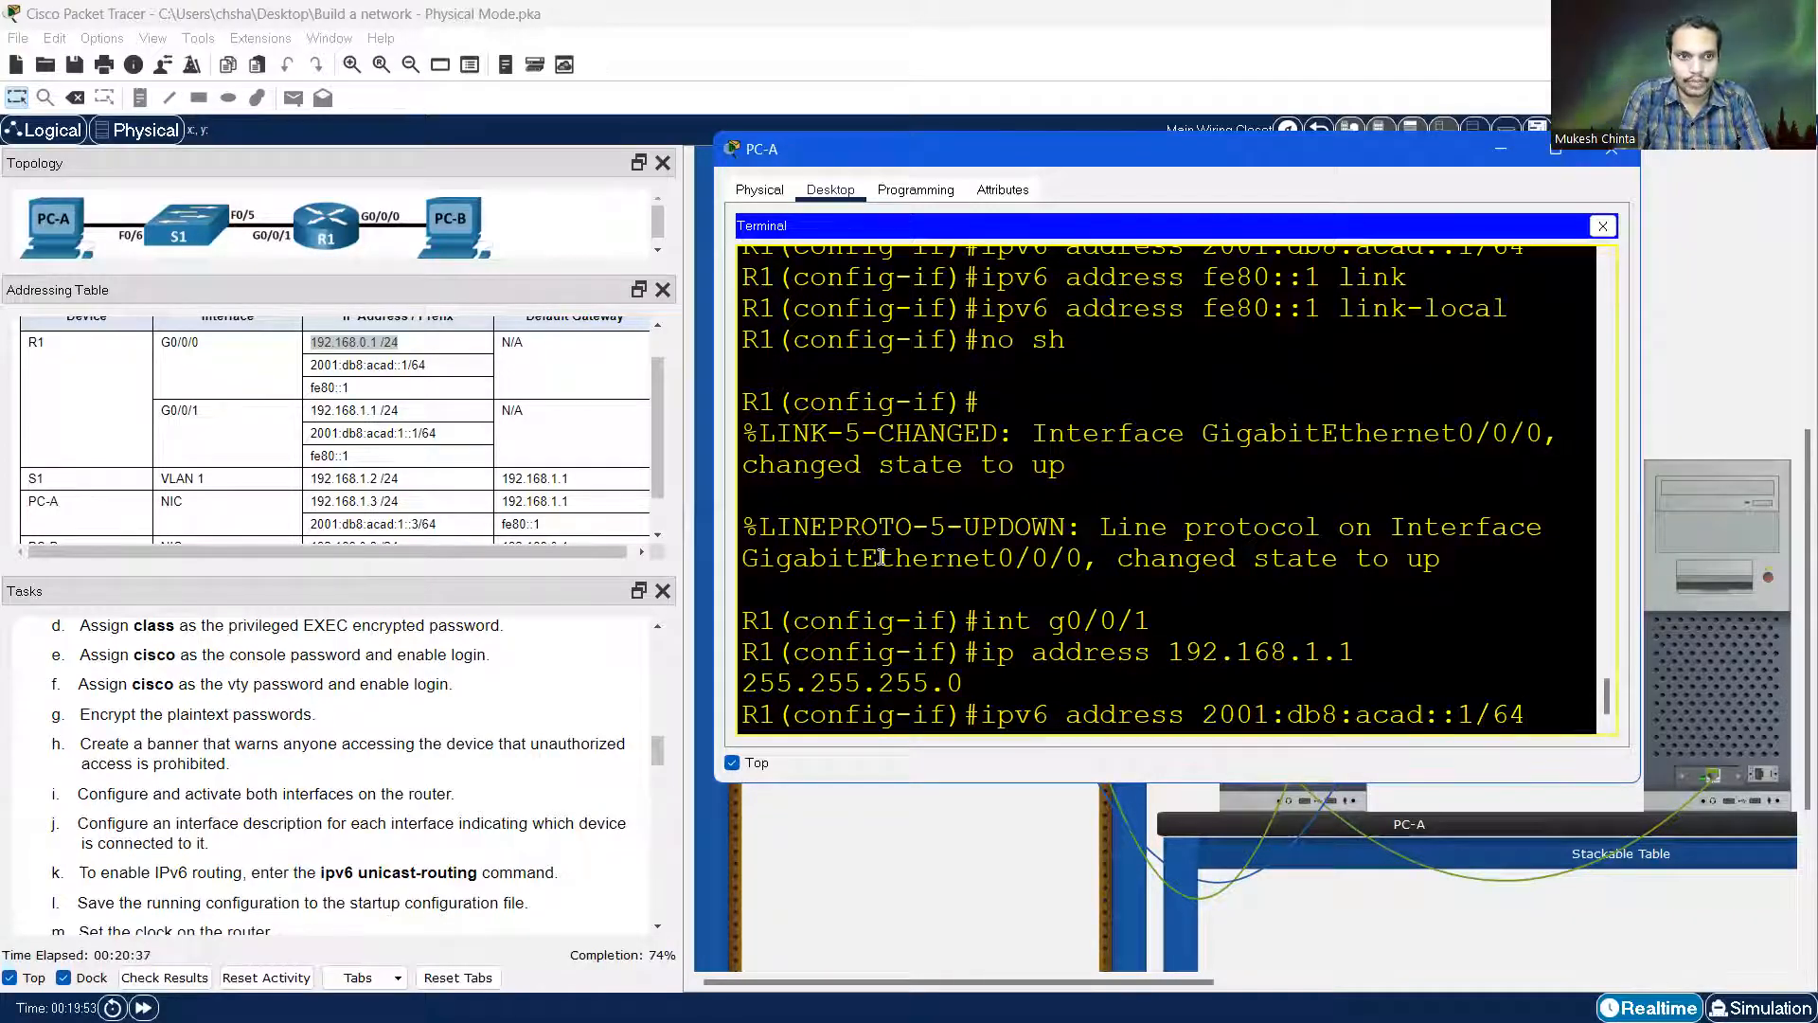
pyautogui.press('Left')
pyautogui.press('Left')
pyautogui.press('Left')
pyautogui.press('Right')
pyautogui.press('Delete')
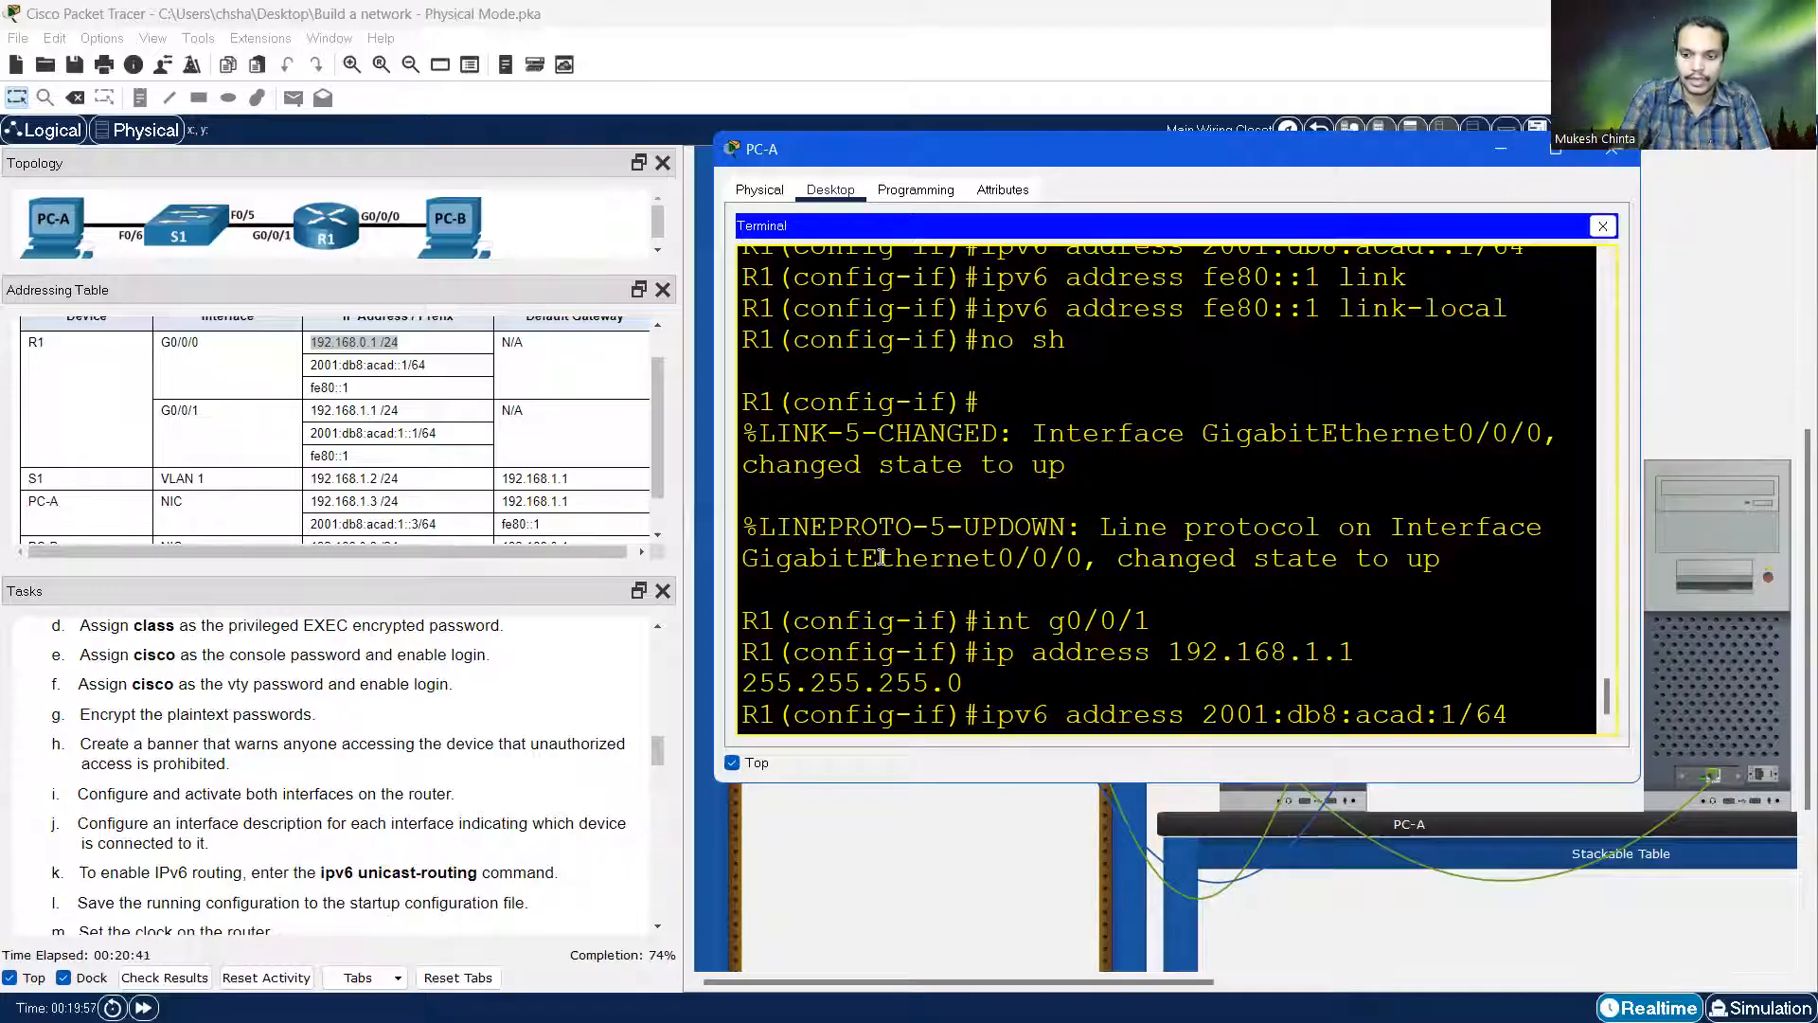
pyautogui.write('::3')
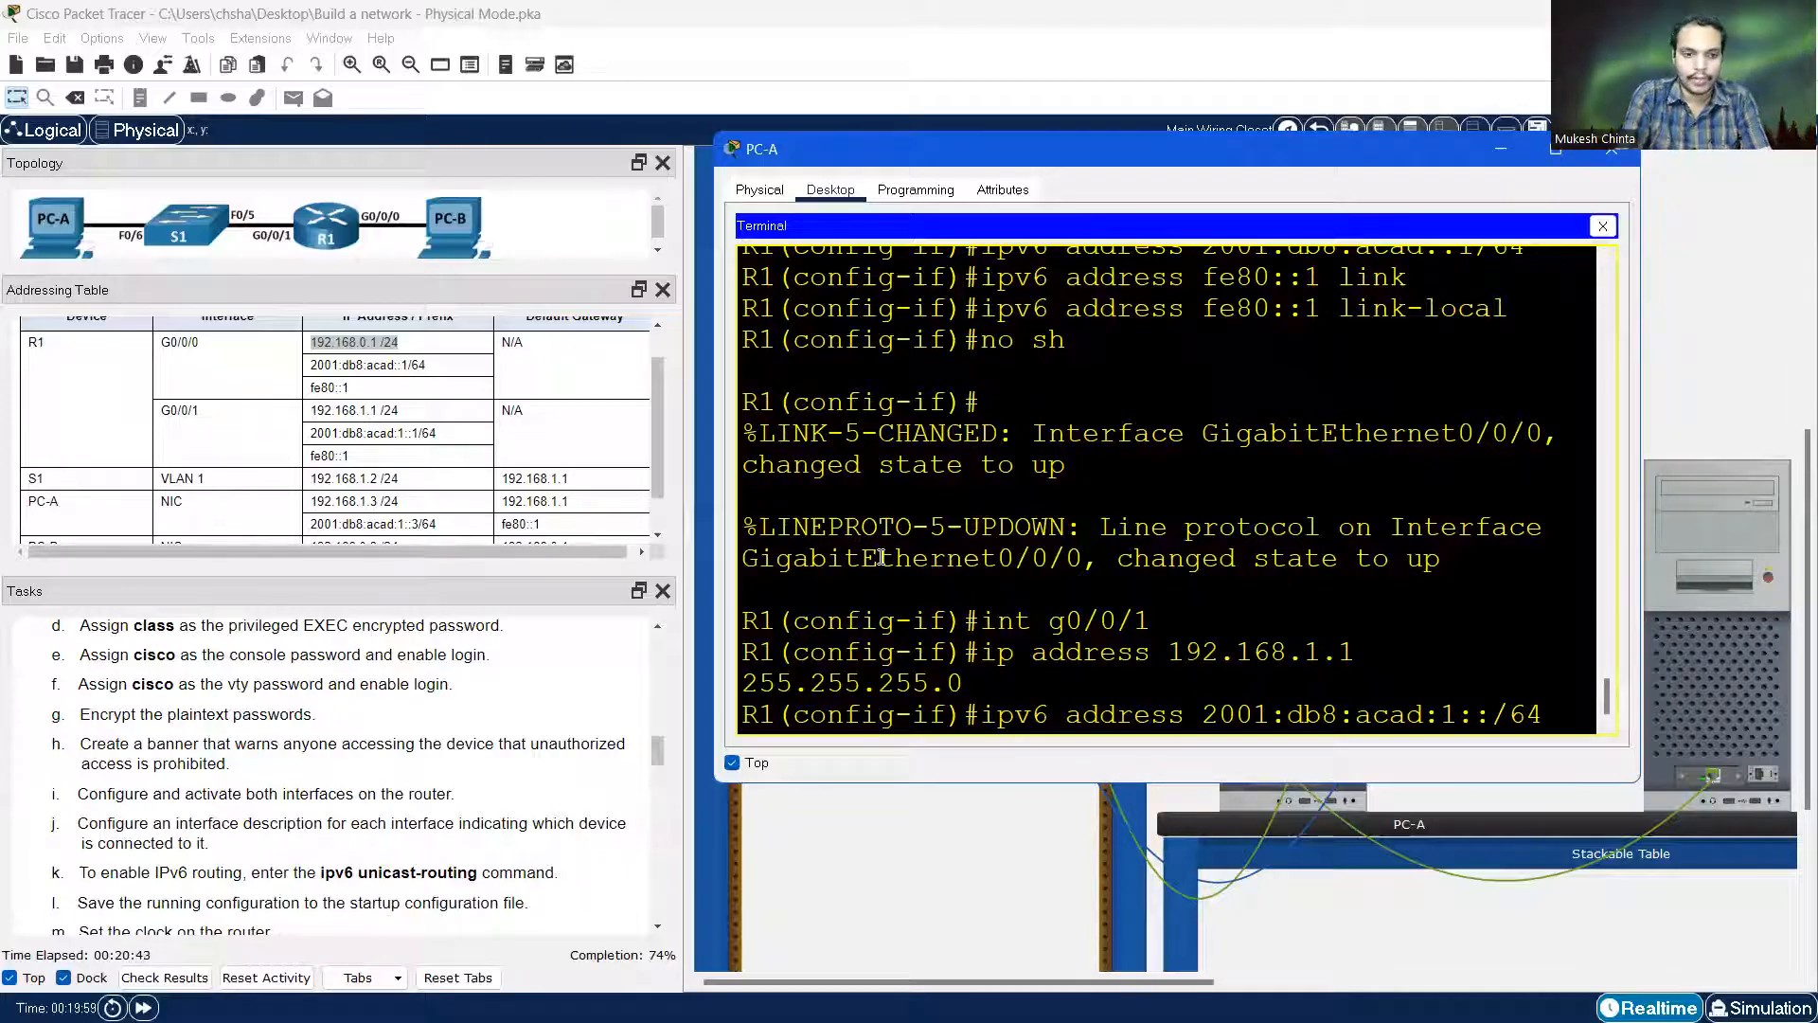
pyautogui.press('BackSpace')
pyautogui.write('1')
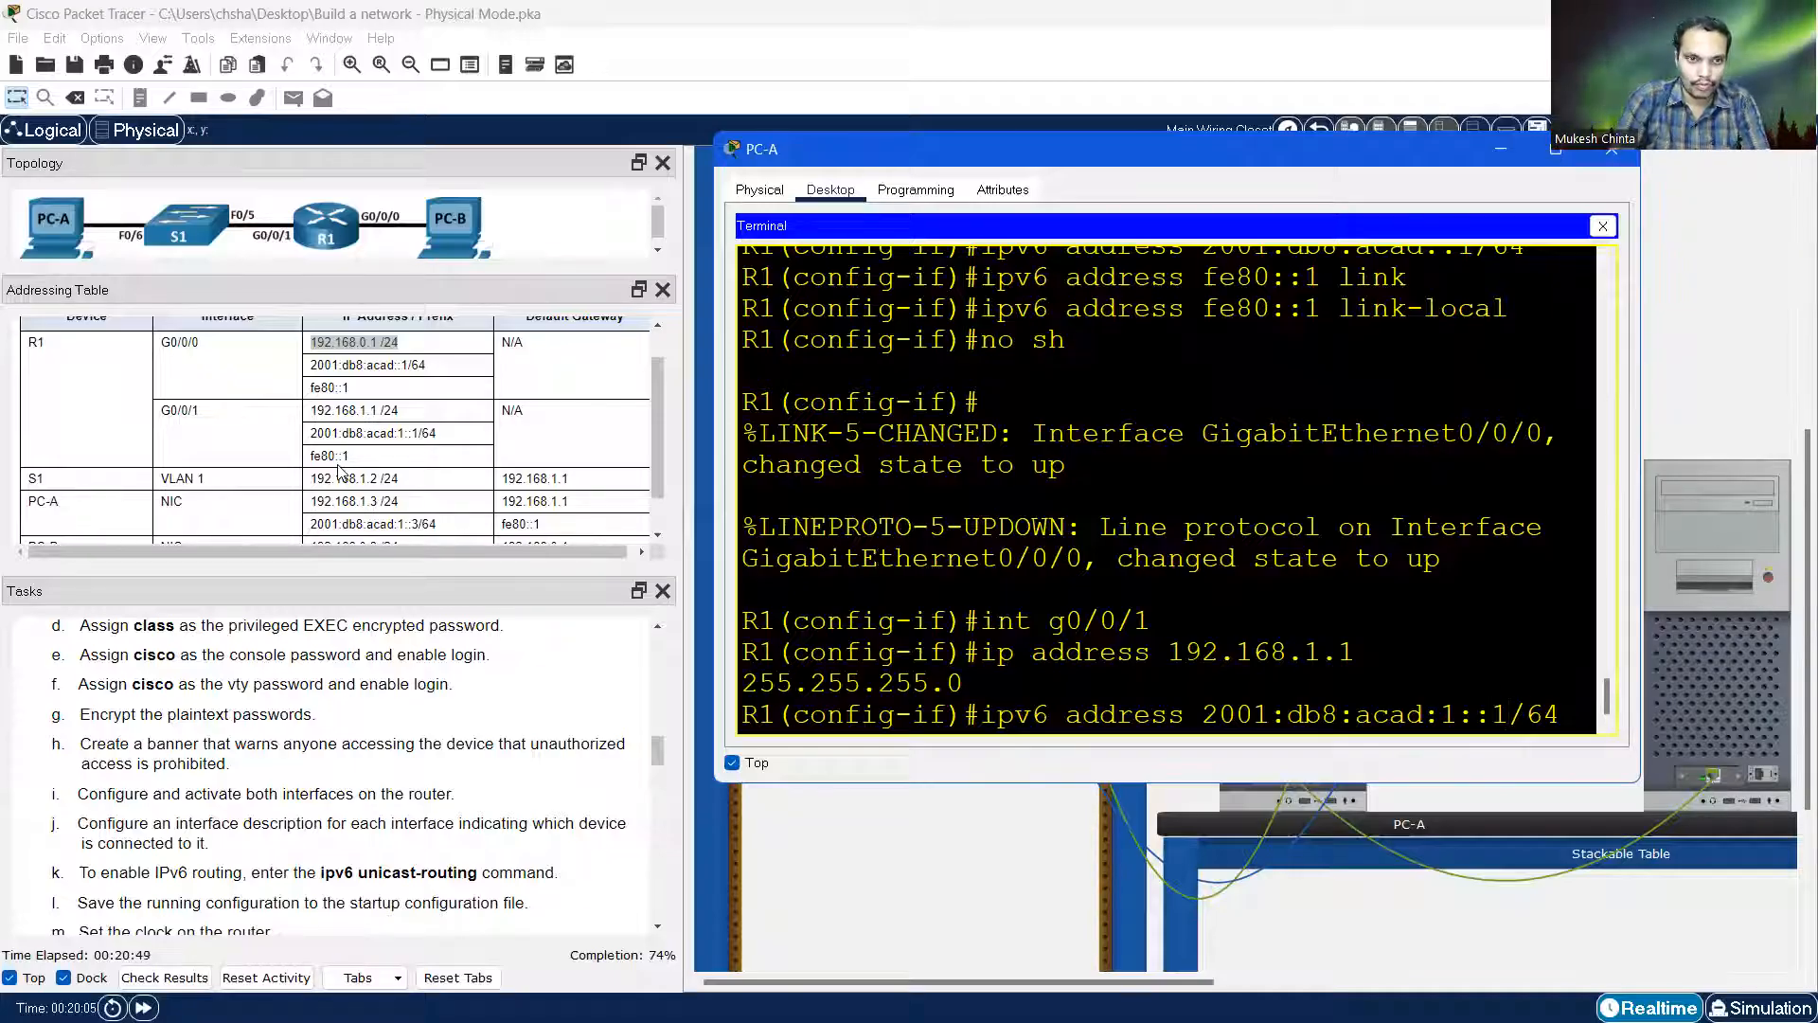
# Apply IPv6 2001:db8:acad:1::1/64 and link-local fe80::1 to G0/0/1
pyautogui.click(316, 433)
pyautogui.moveTo(316, 432); pyautogui.dragTo(436, 433)
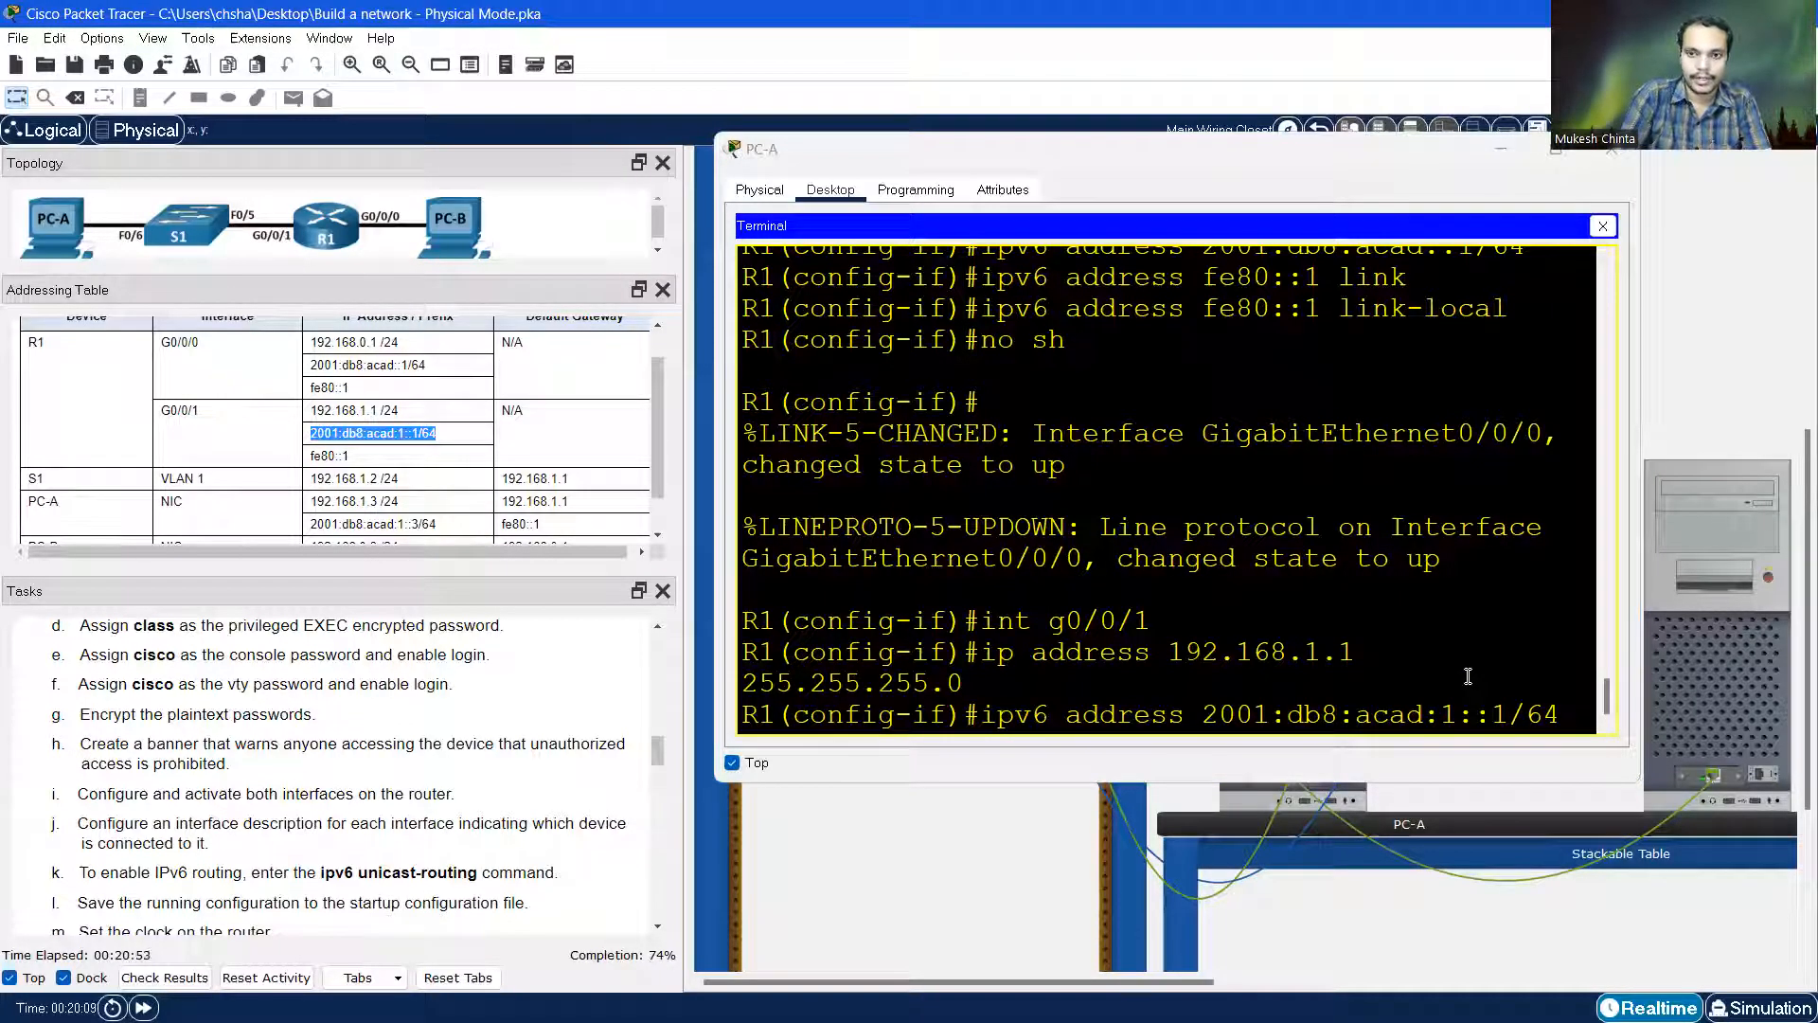
pyautogui.click(1574, 715)
pyautogui.press('Return')
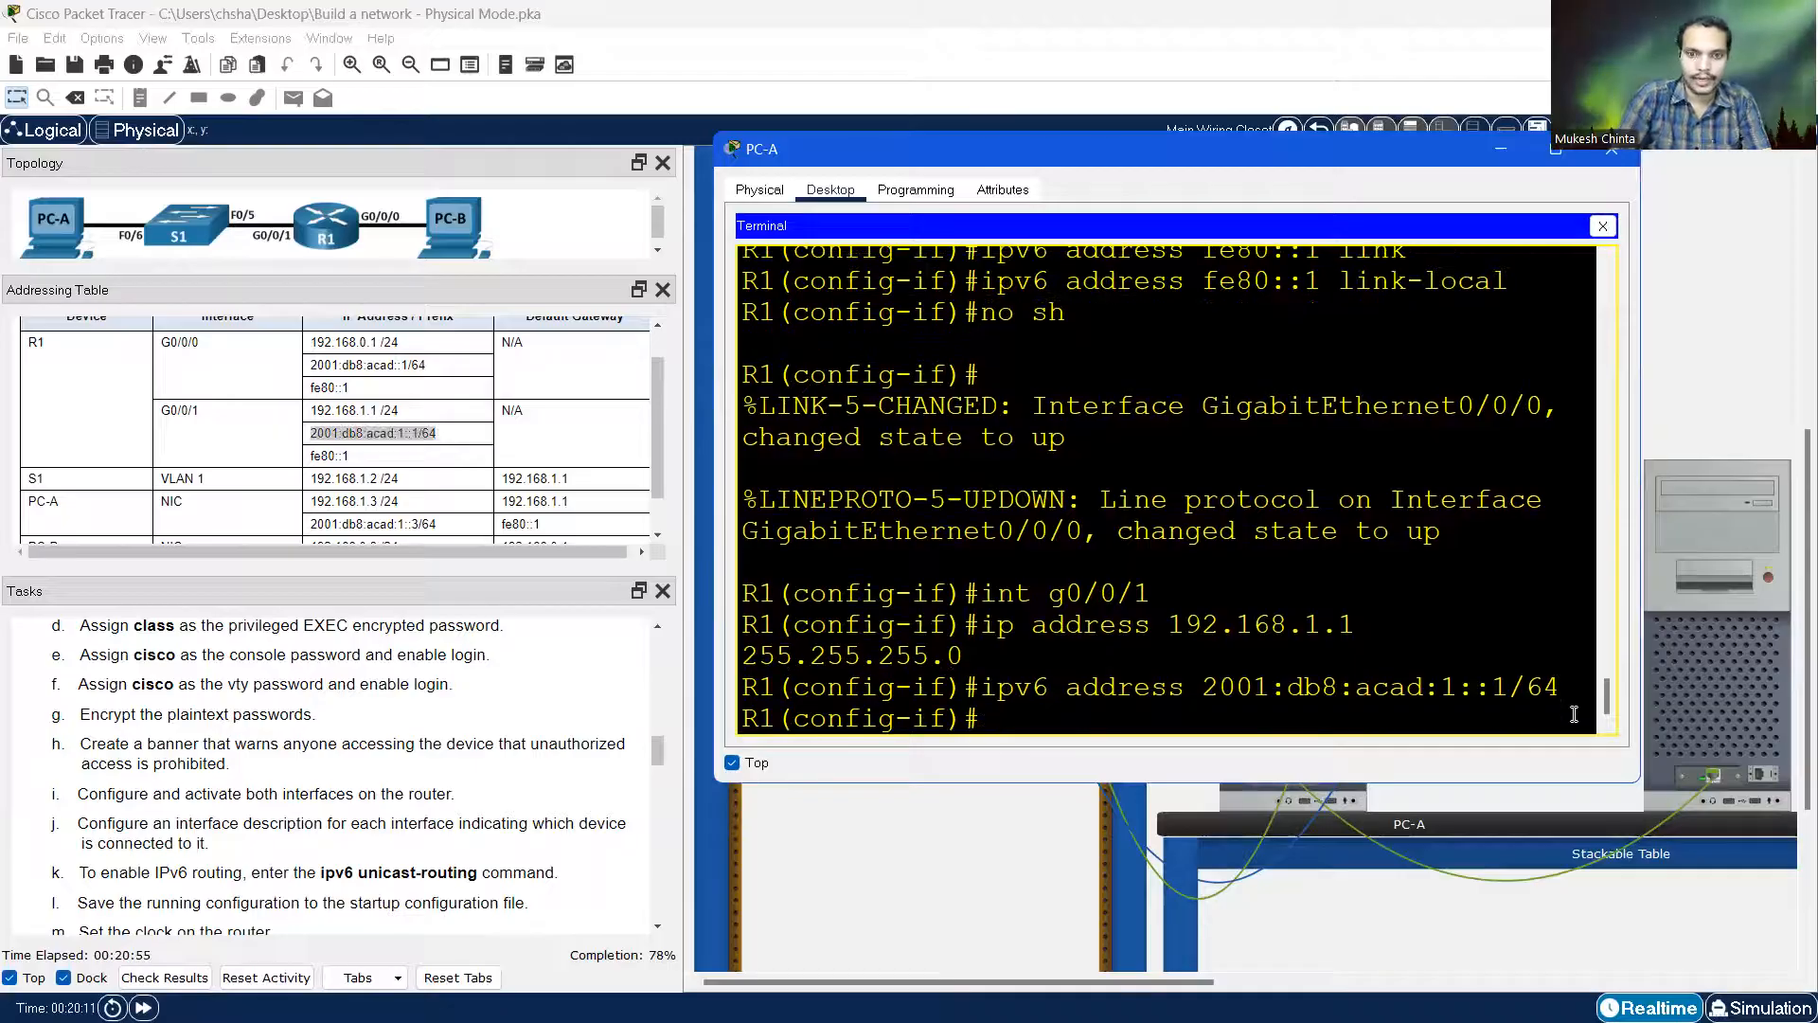
pyautogui.press('Up')
pyautogui.press('Up')
pyautogui.press('Up')
pyautogui.press('Up')
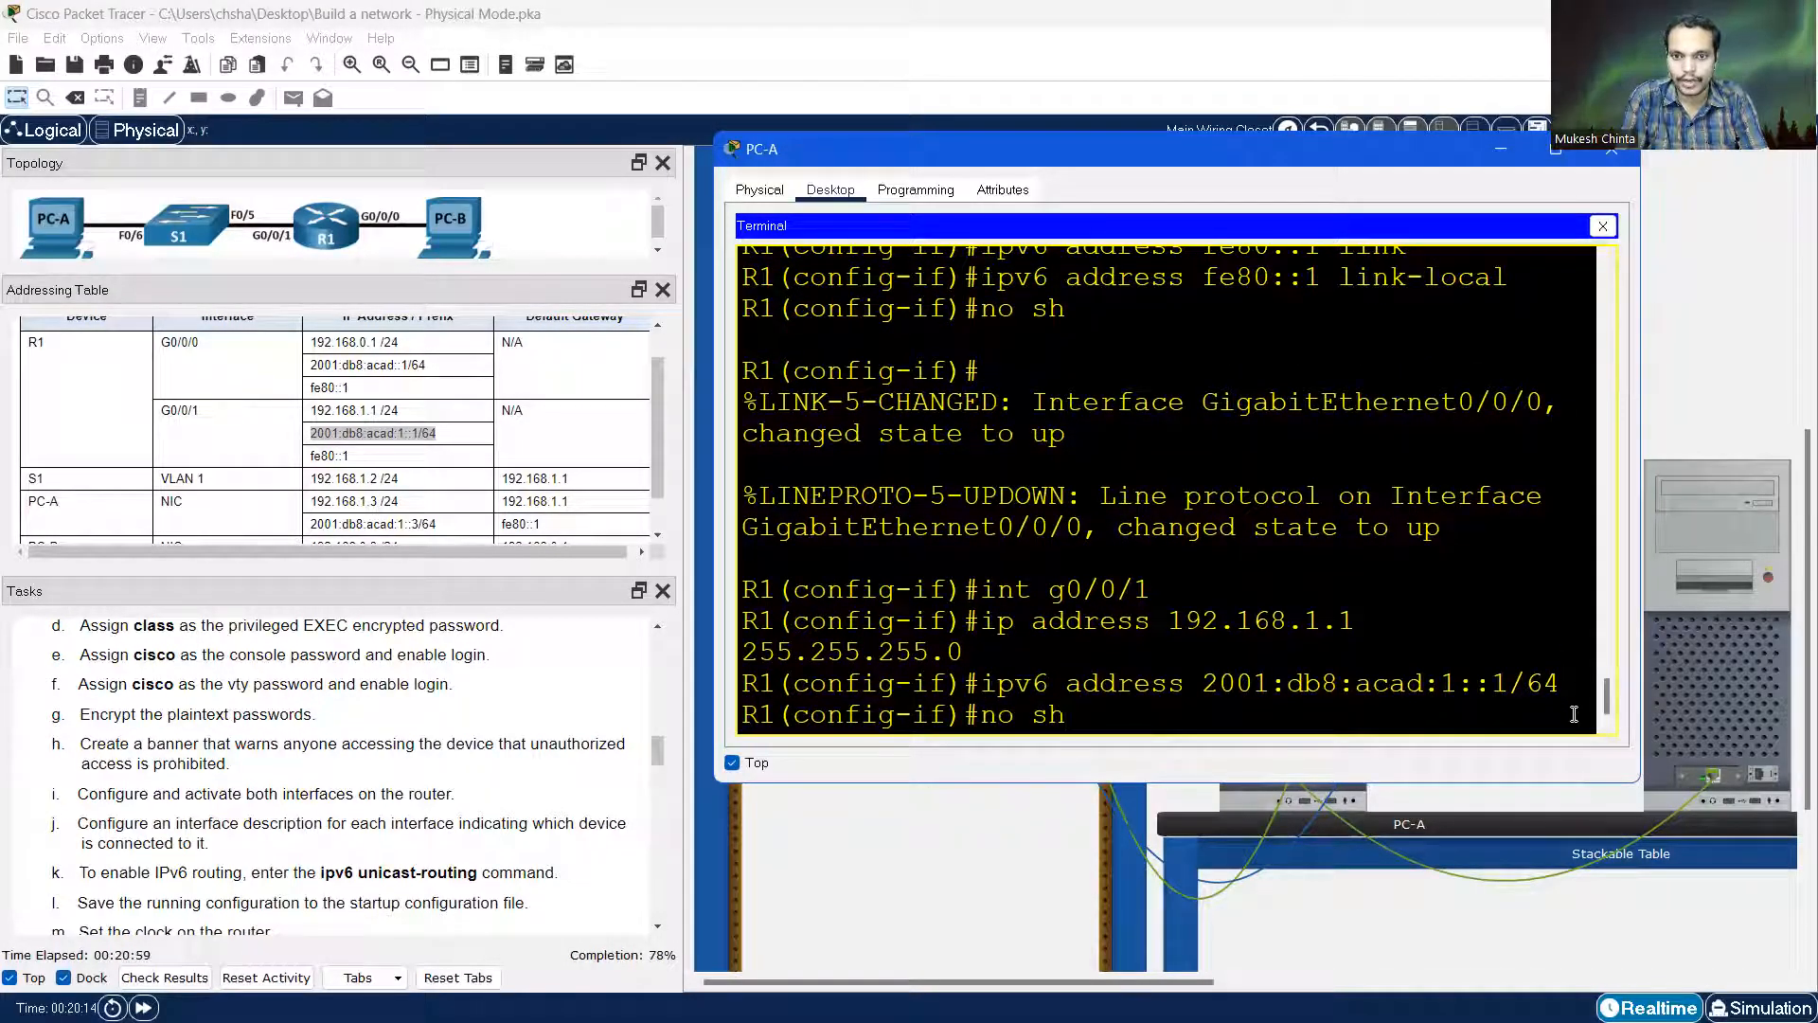
pyautogui.press('Up')
pyautogui.press('Return')
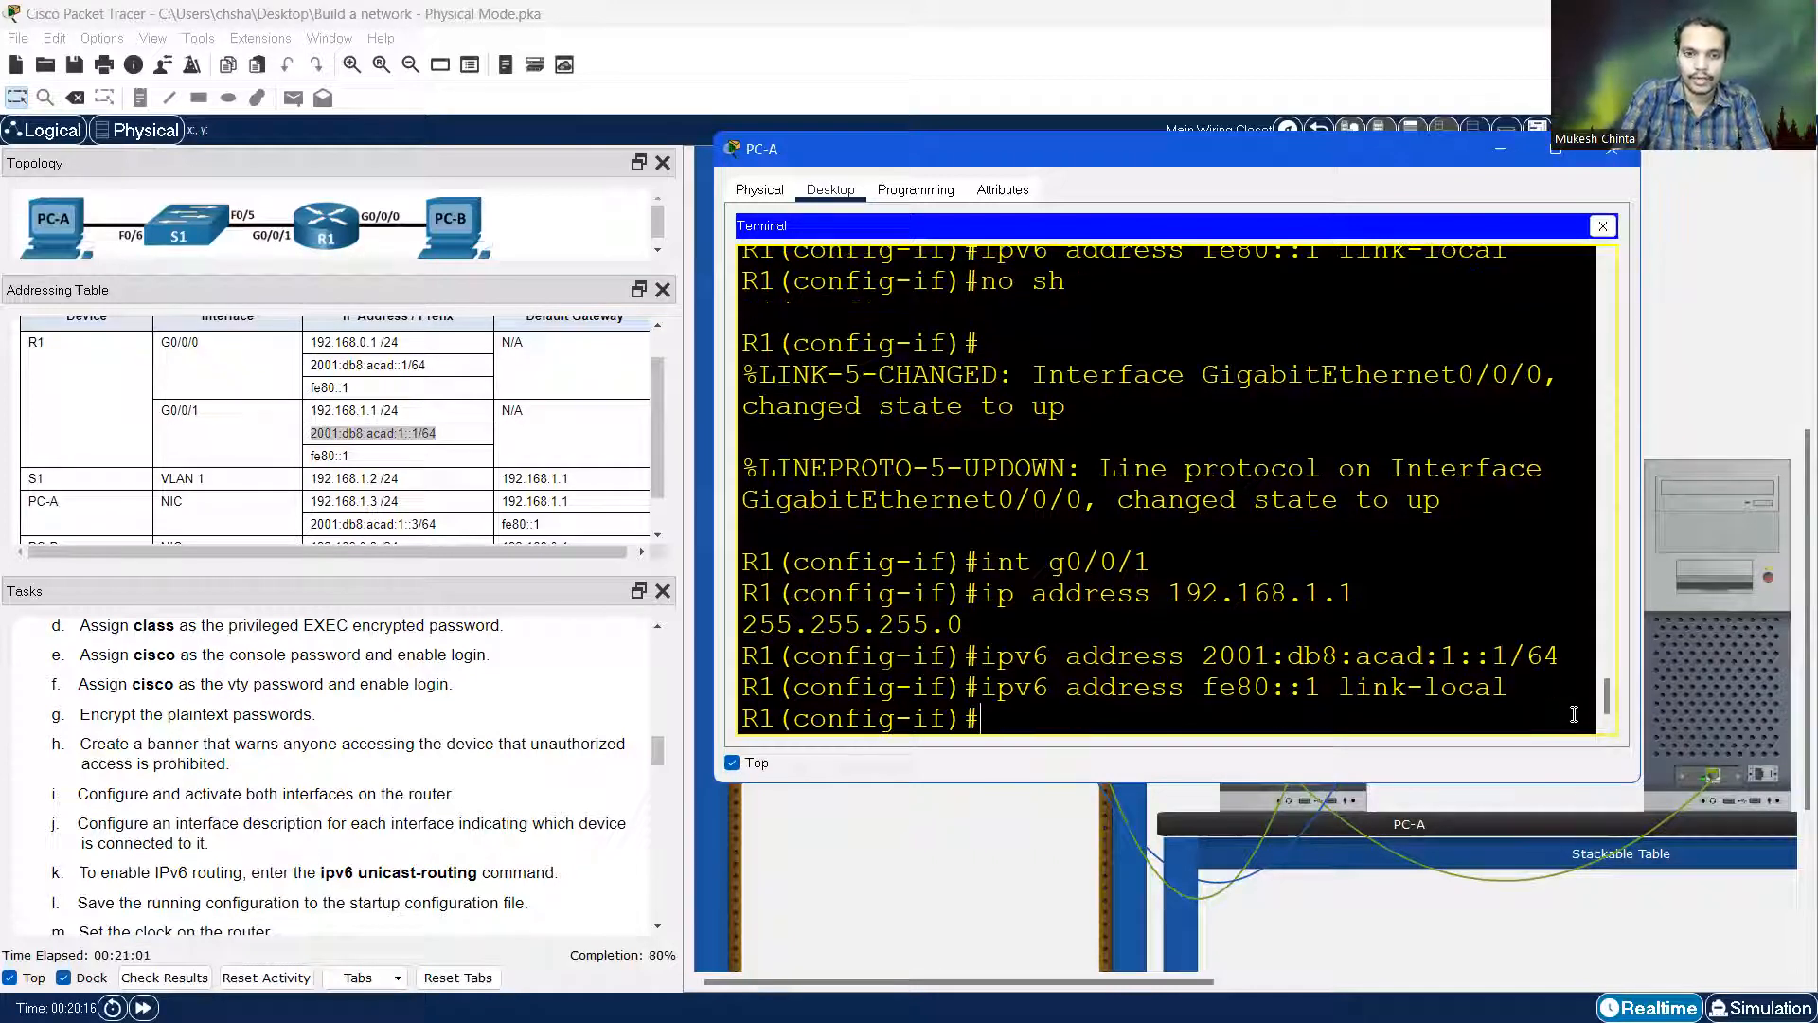
# Give G0/0/1 the description 'S1 interface' and enable it with 'no shutdown'
pyautogui.write('no')
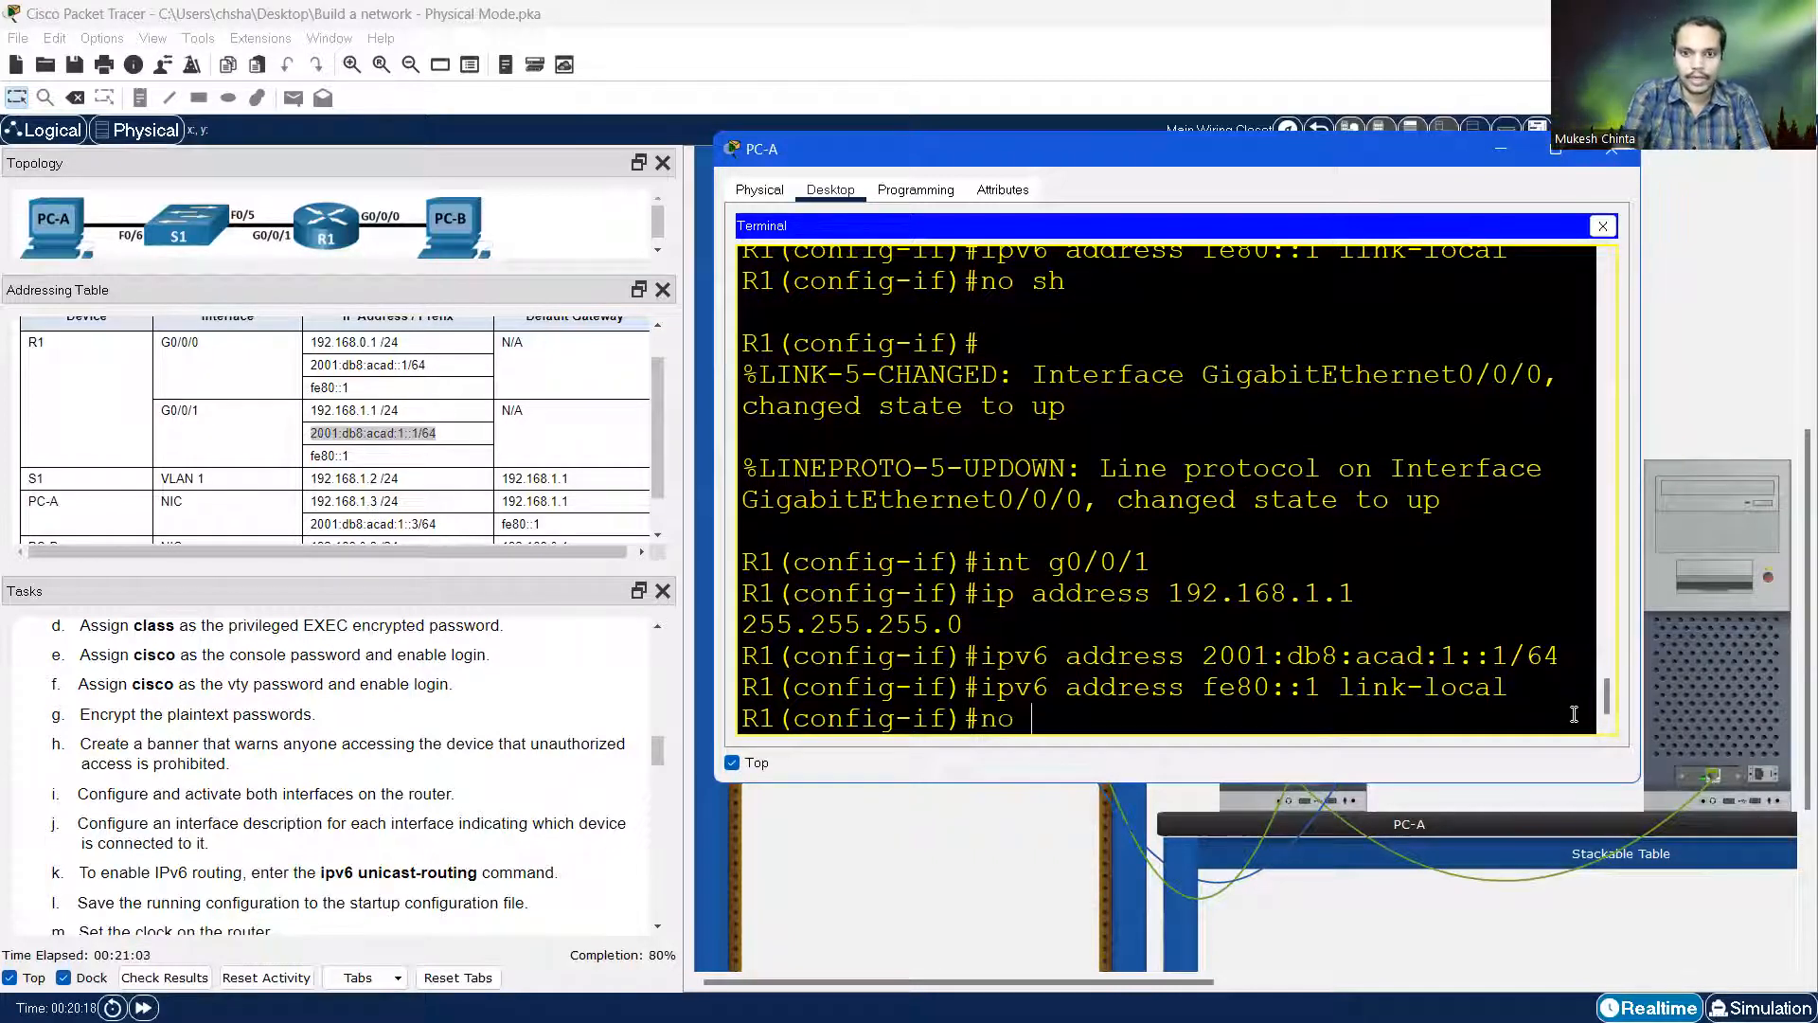
pyautogui.press('BackSpace')
pyautogui.press('BackSpace')
pyautogui.write('desc')
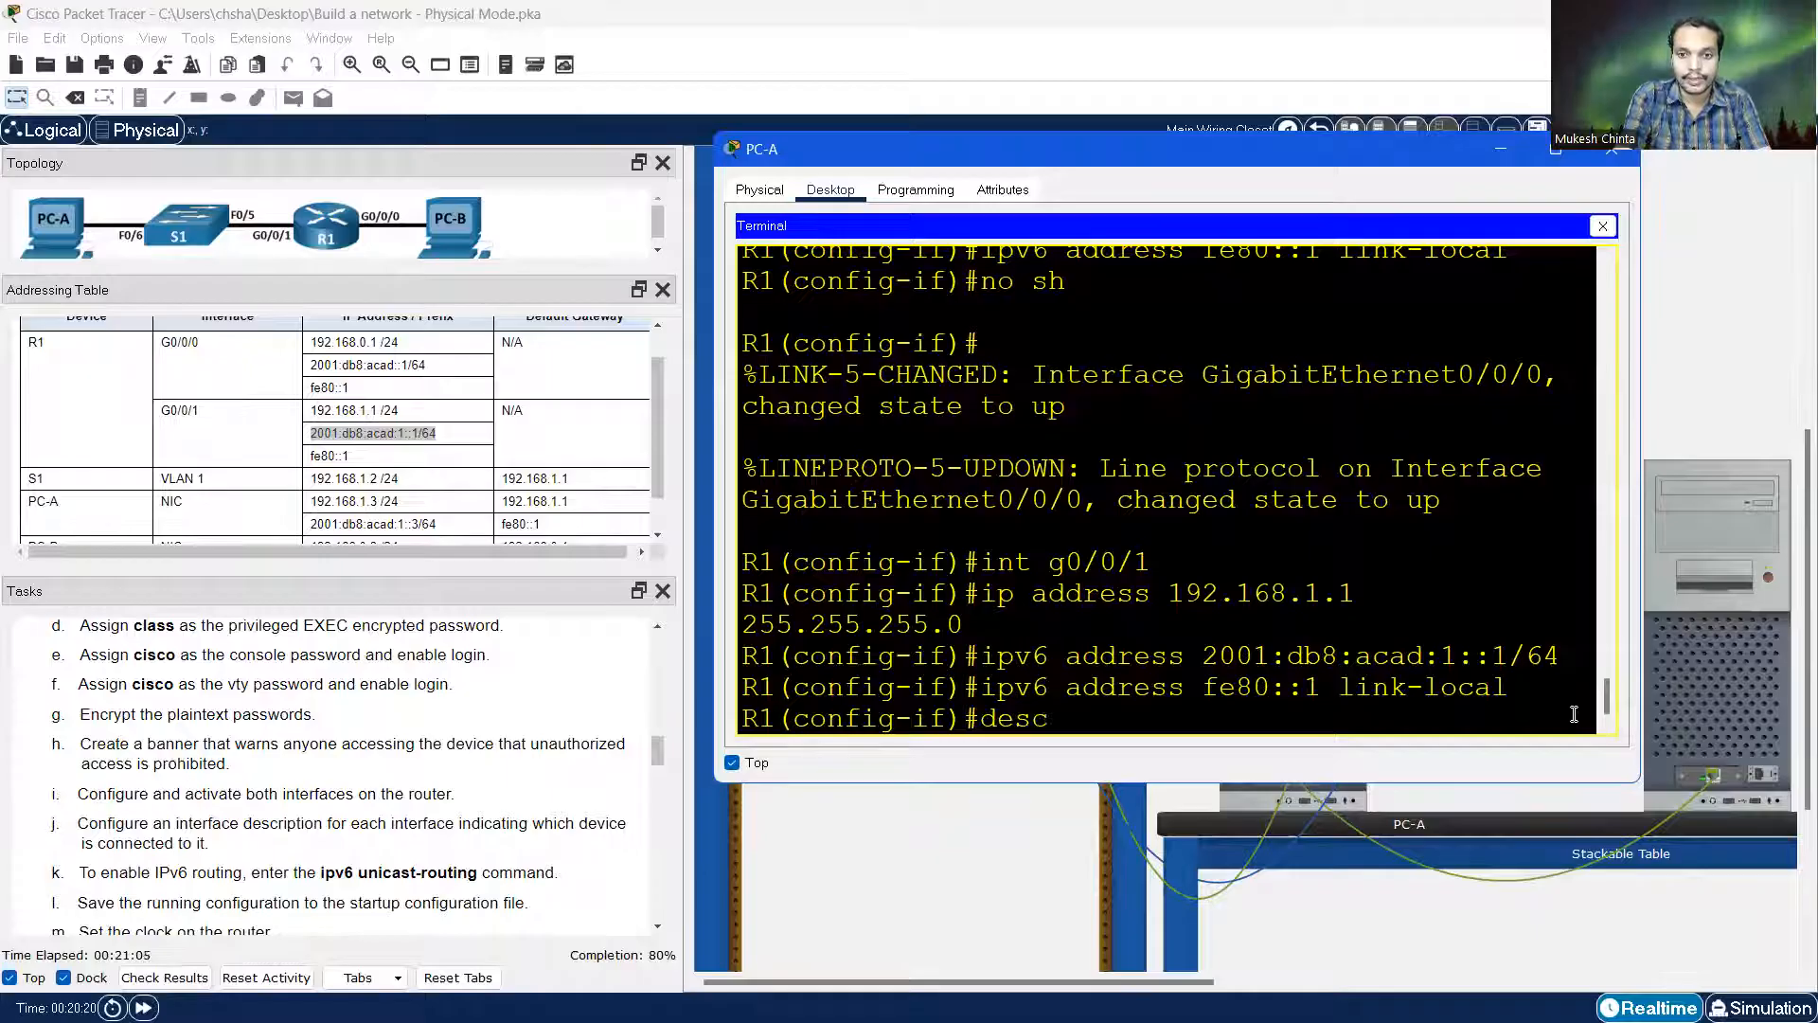
pyautogui.write('ription ')
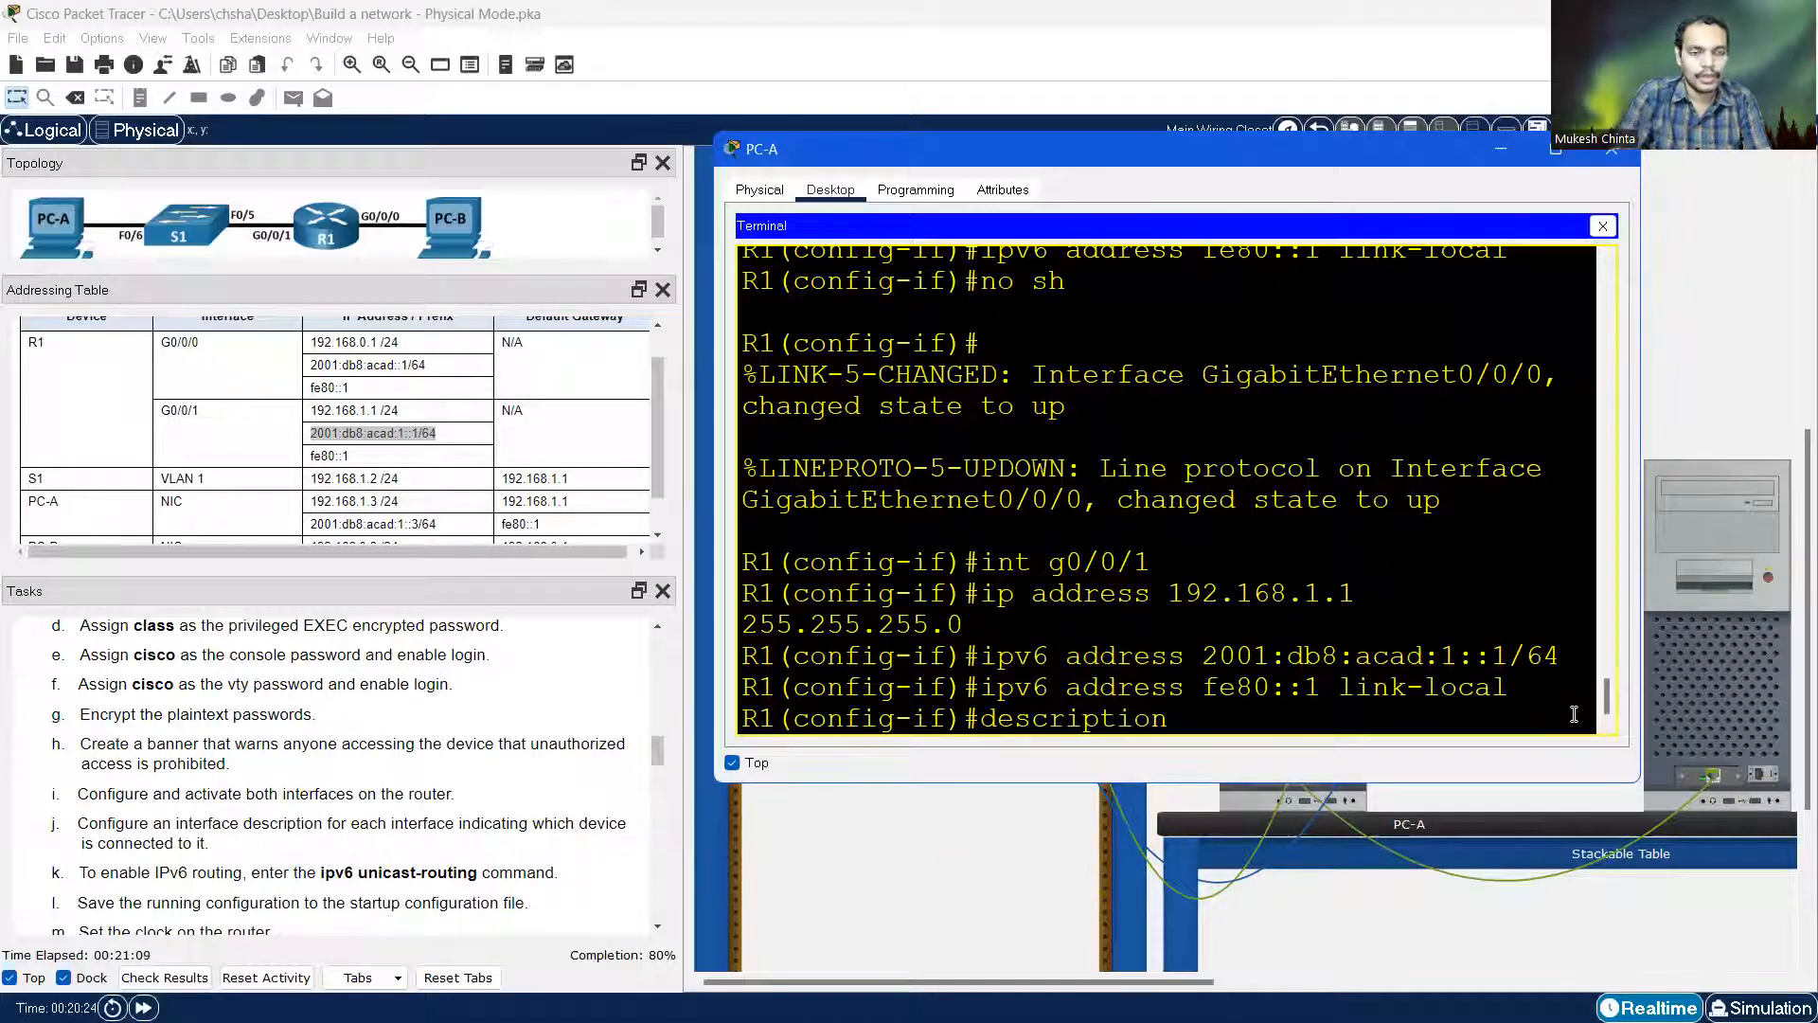
pyautogui.write('S1 in')
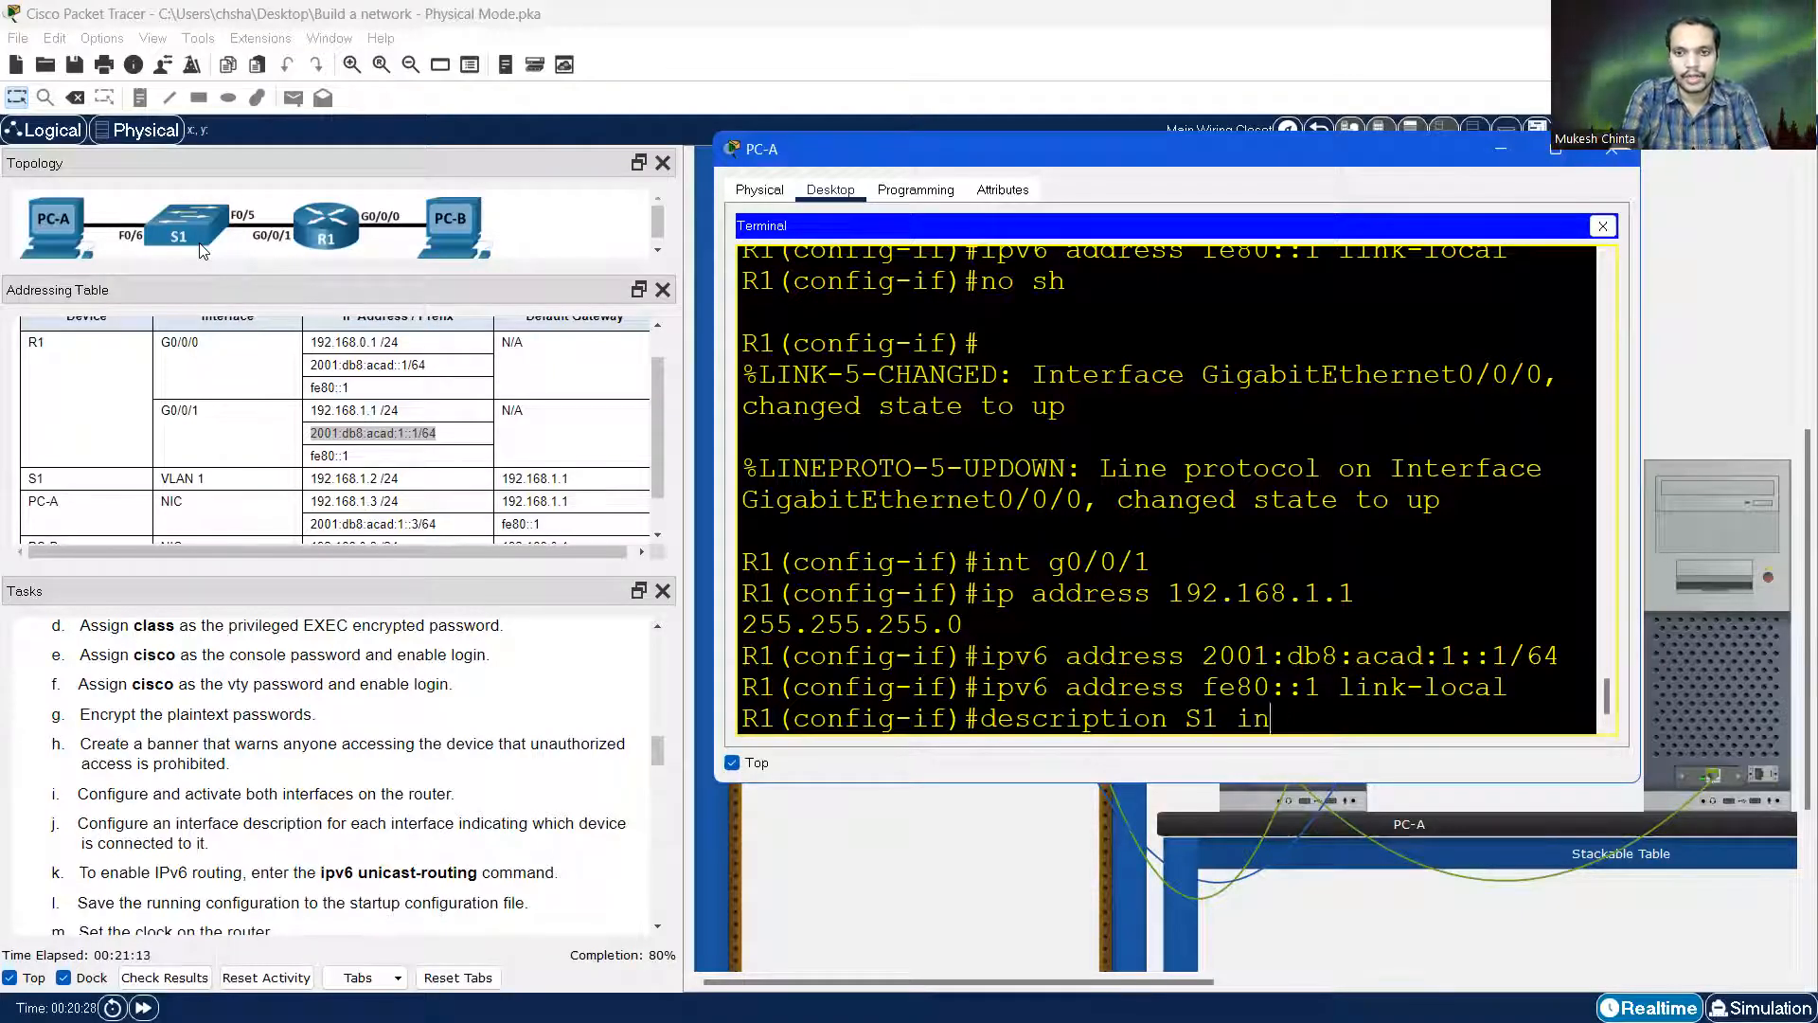
pyautogui.write('terface')
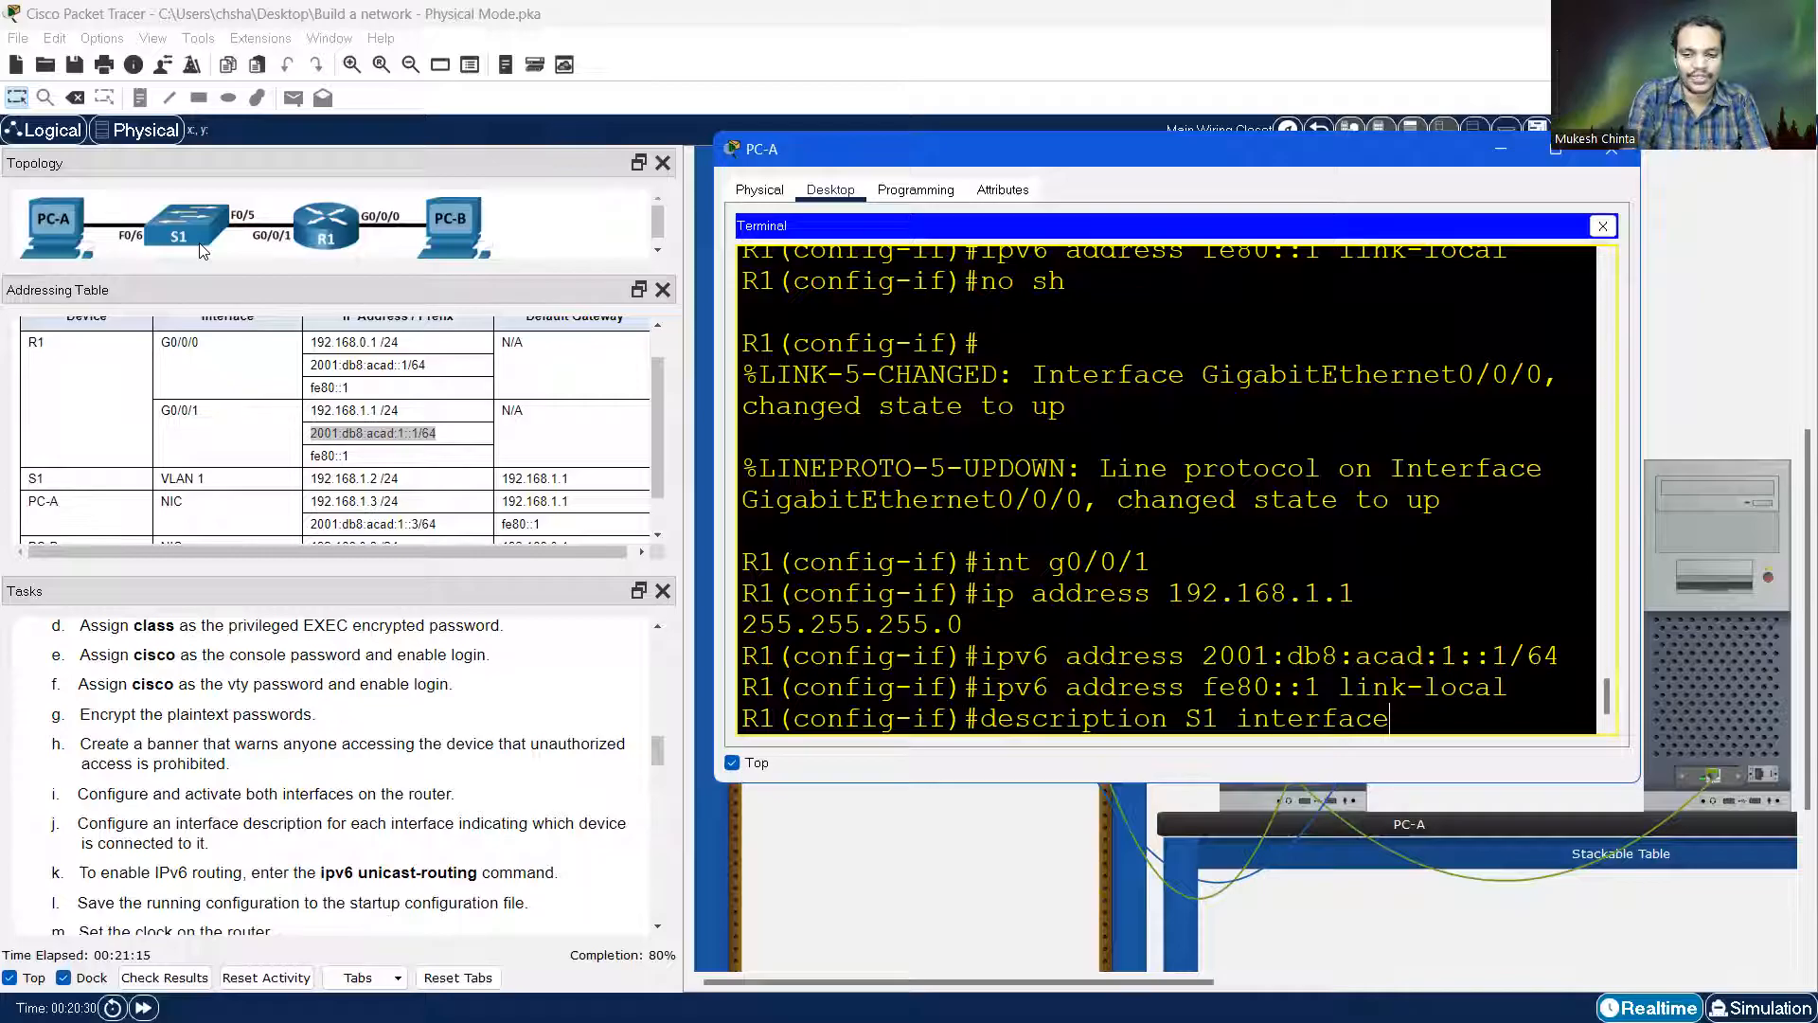
pyautogui.press('Return')
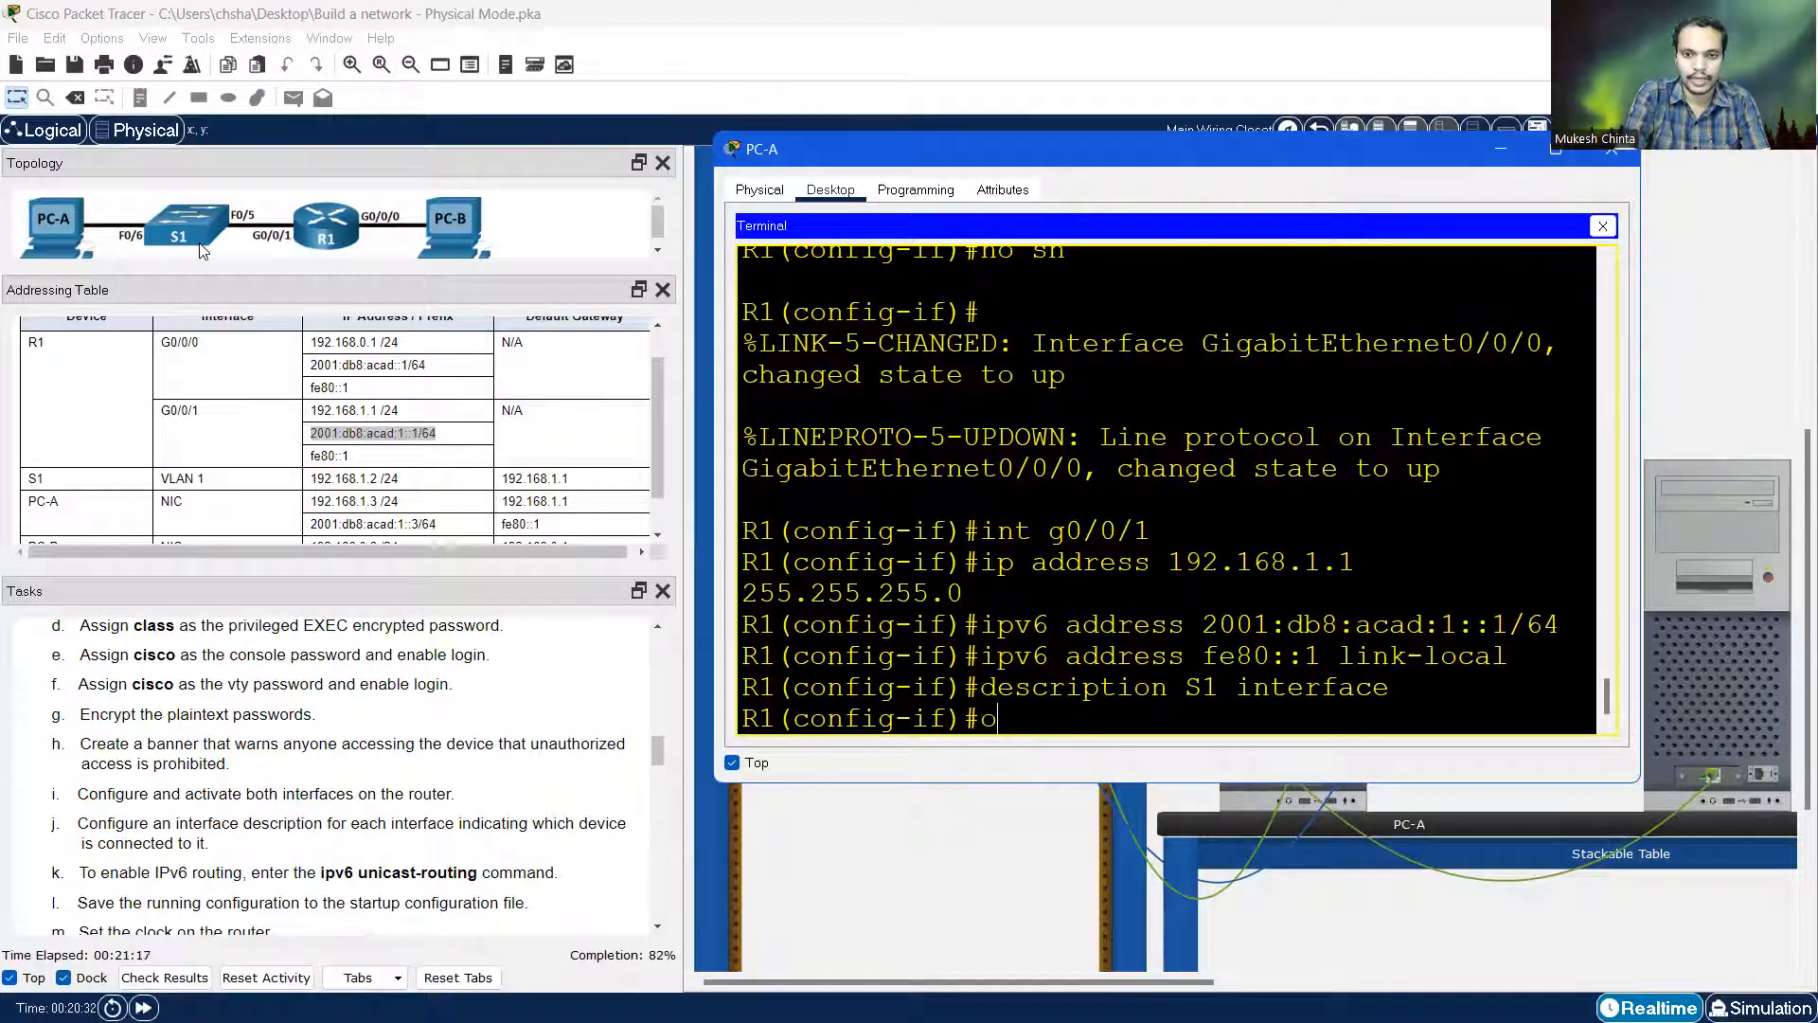
pyautogui.write('no sh')
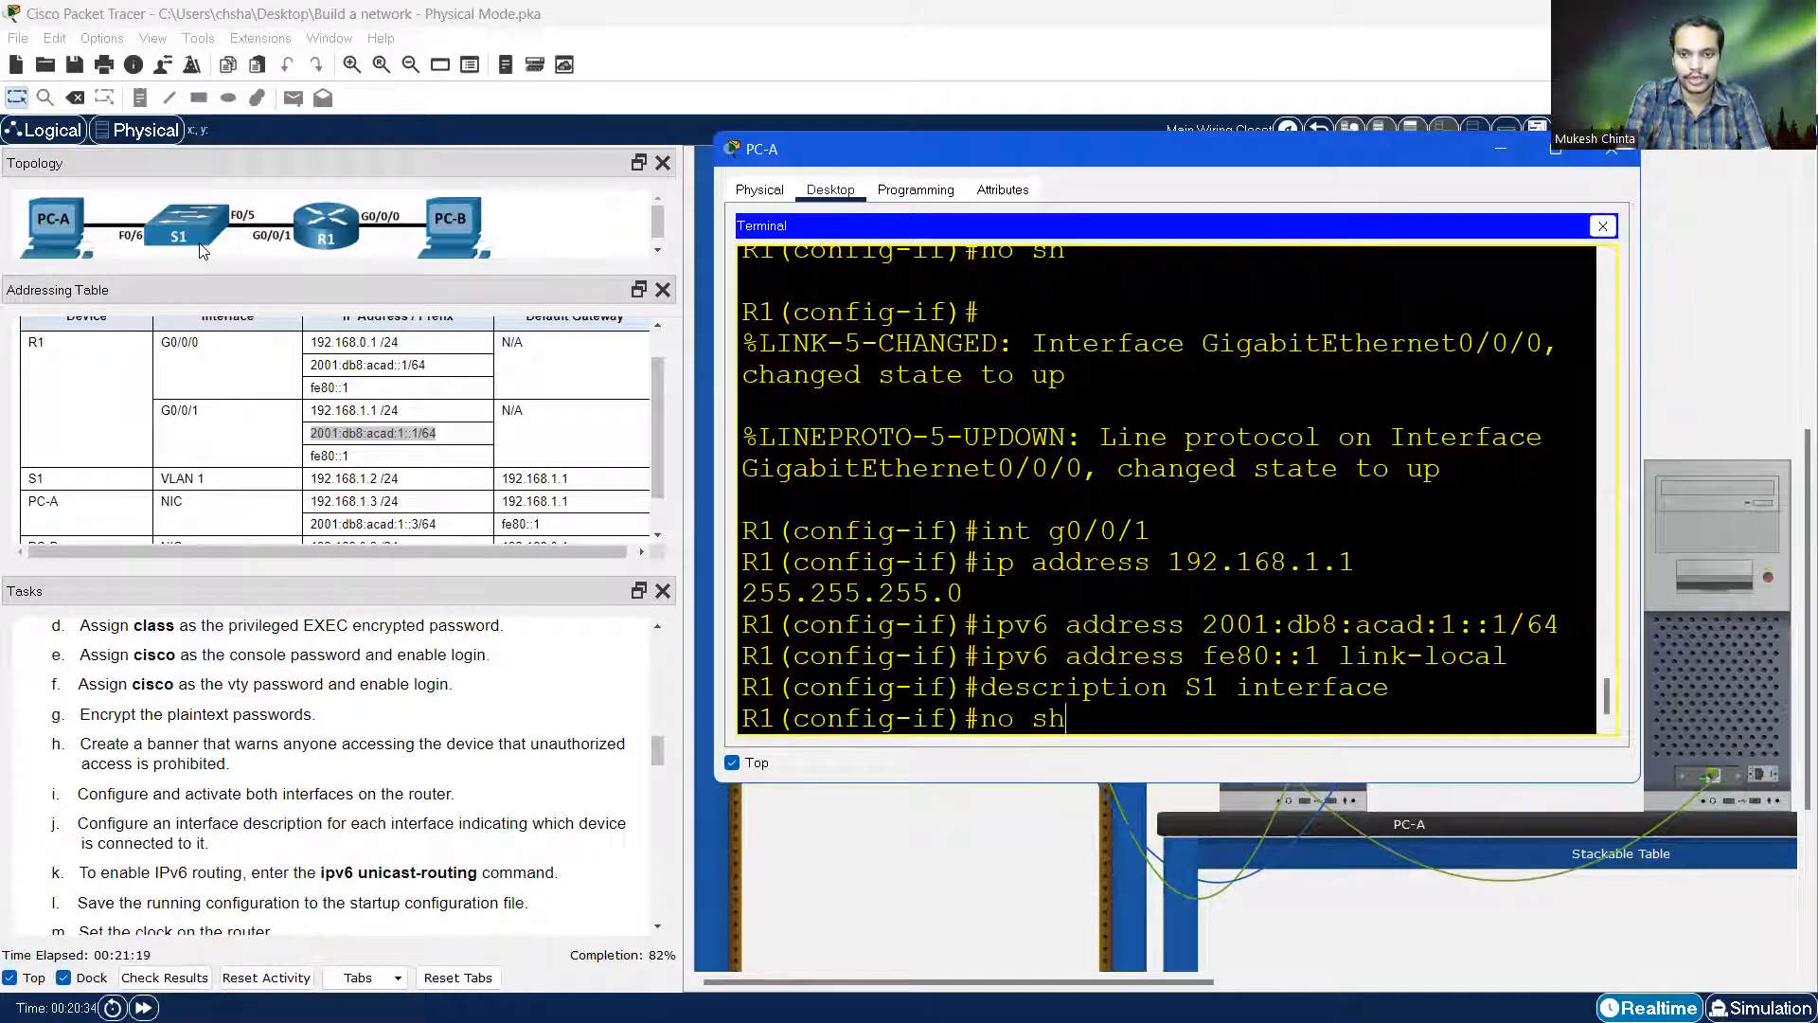
pyautogui.write('utdow')
pyautogui.press('BackSpace')
pyautogui.press('BackSpace')
pyautogui.write('own')
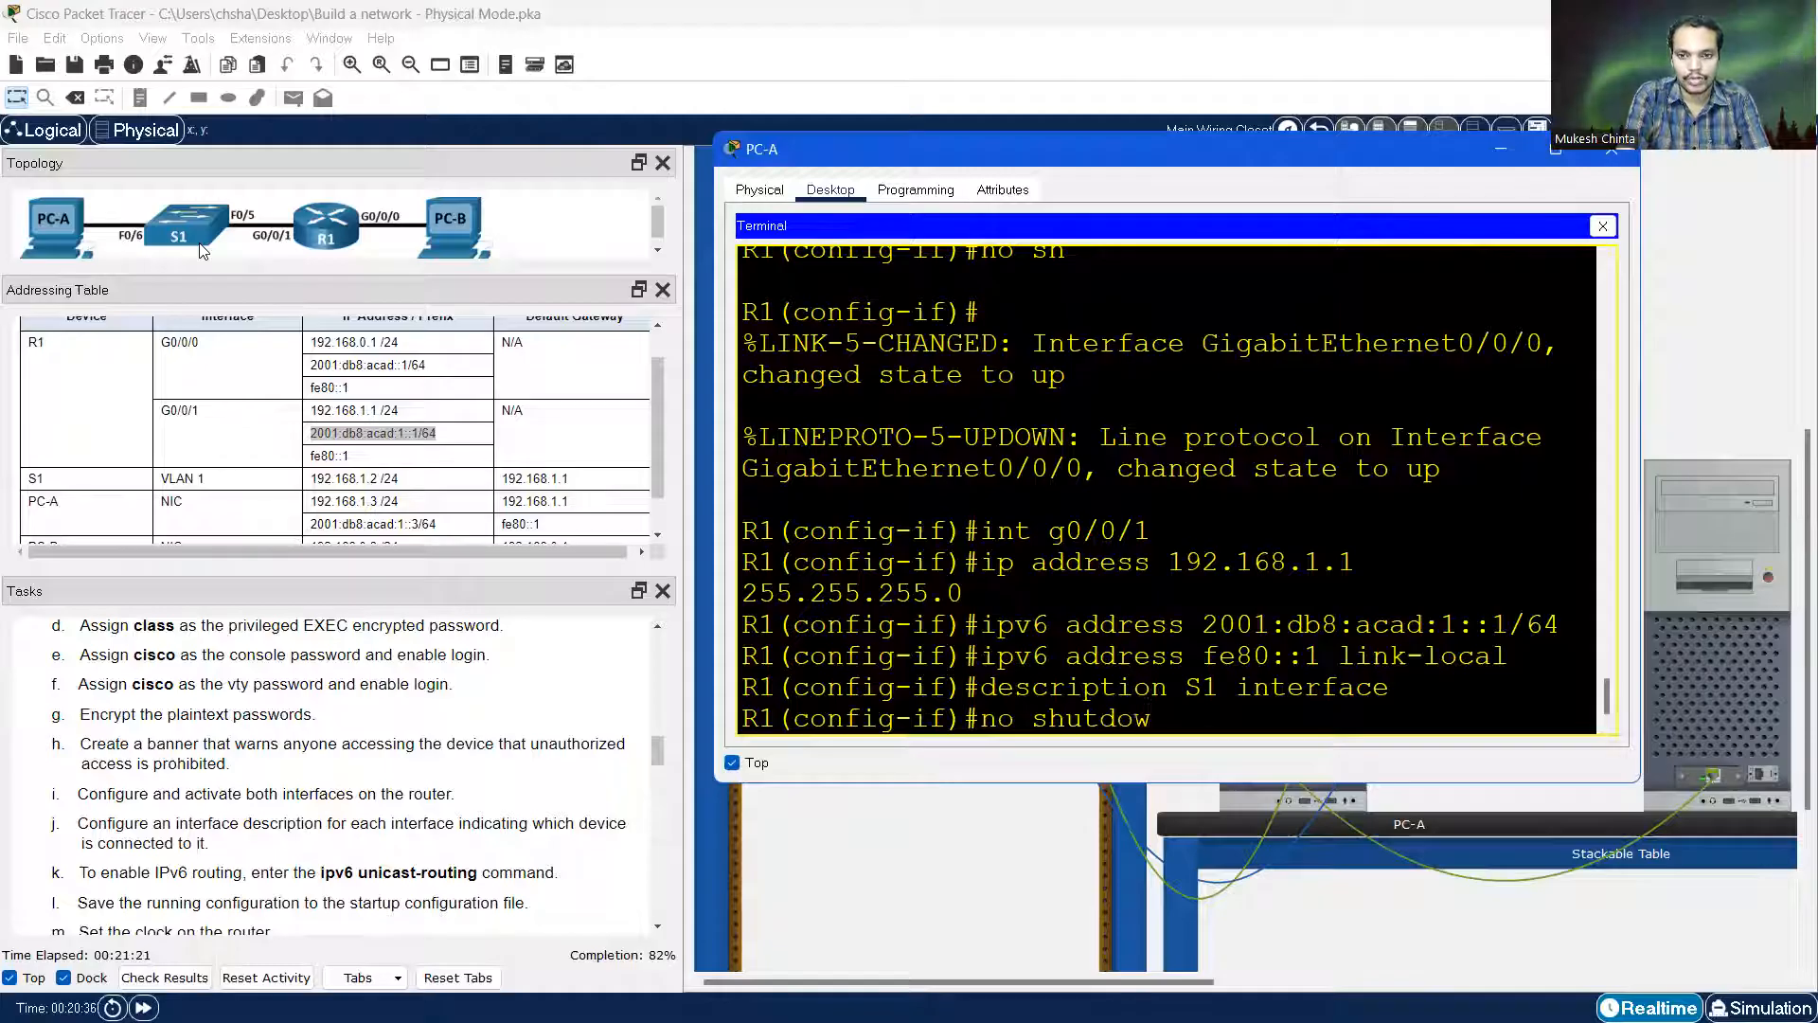
pyautogui.press('Return')
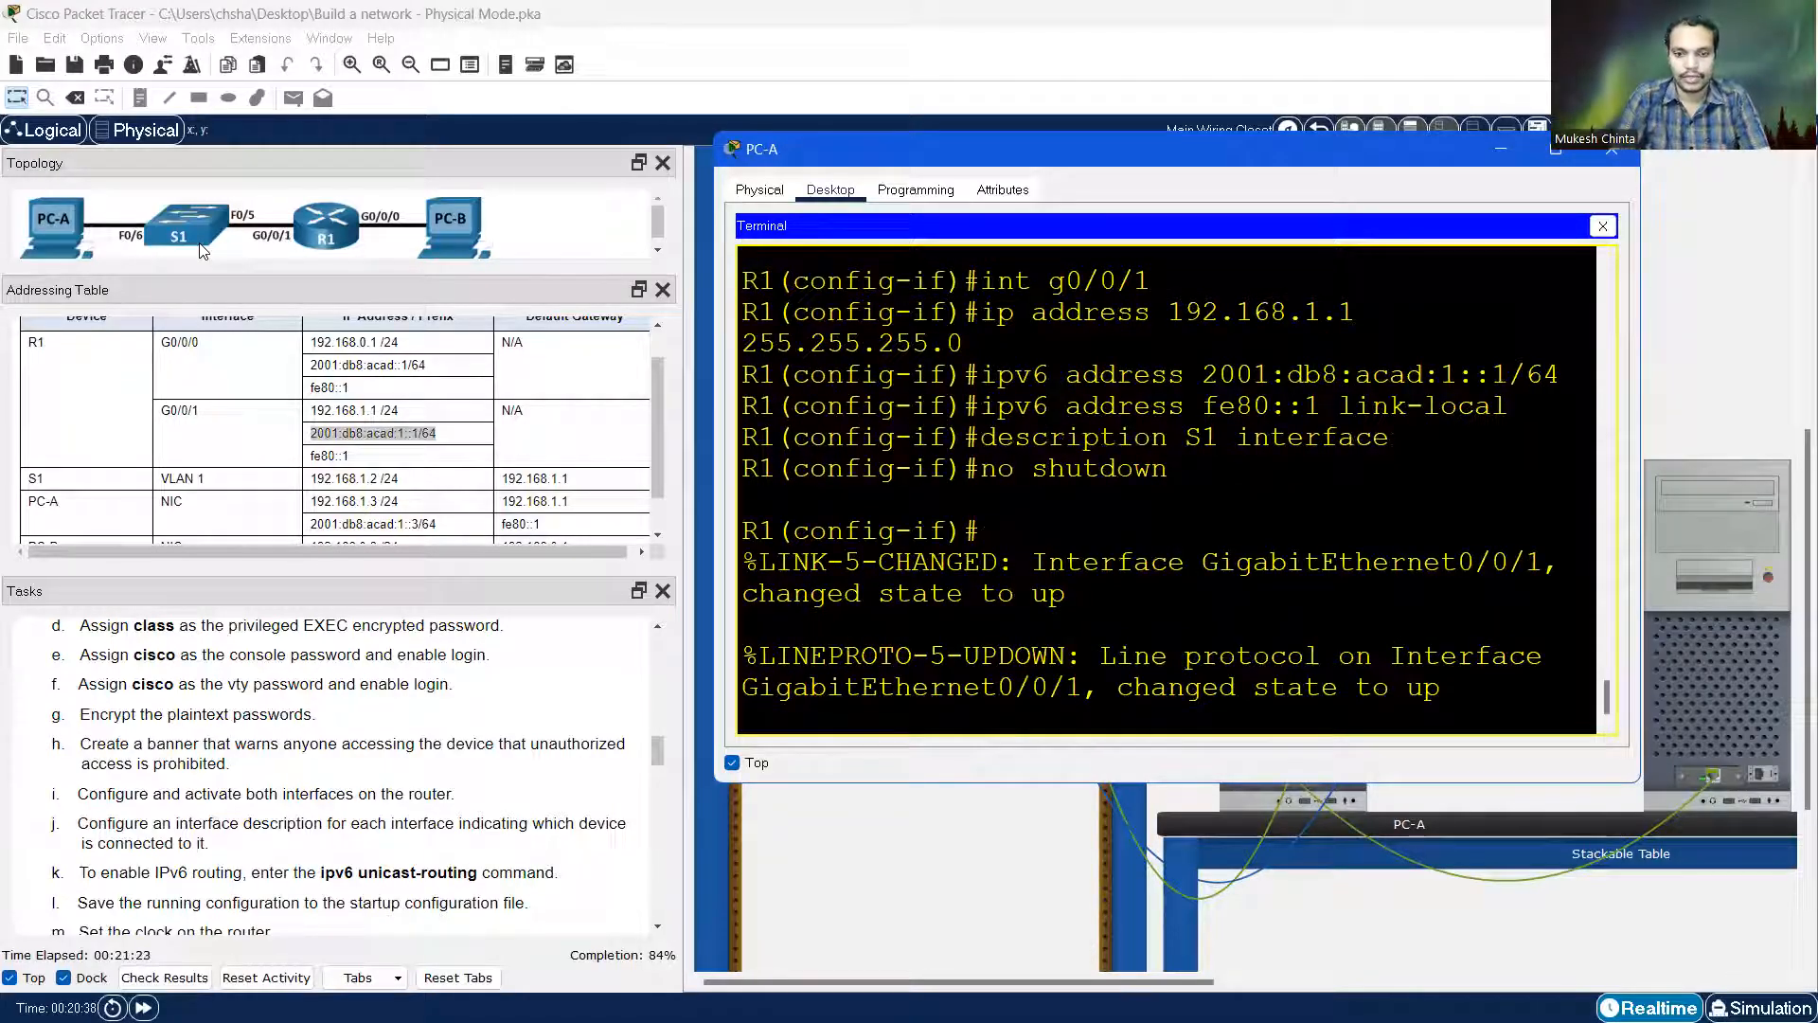
pyautogui.press('Return')
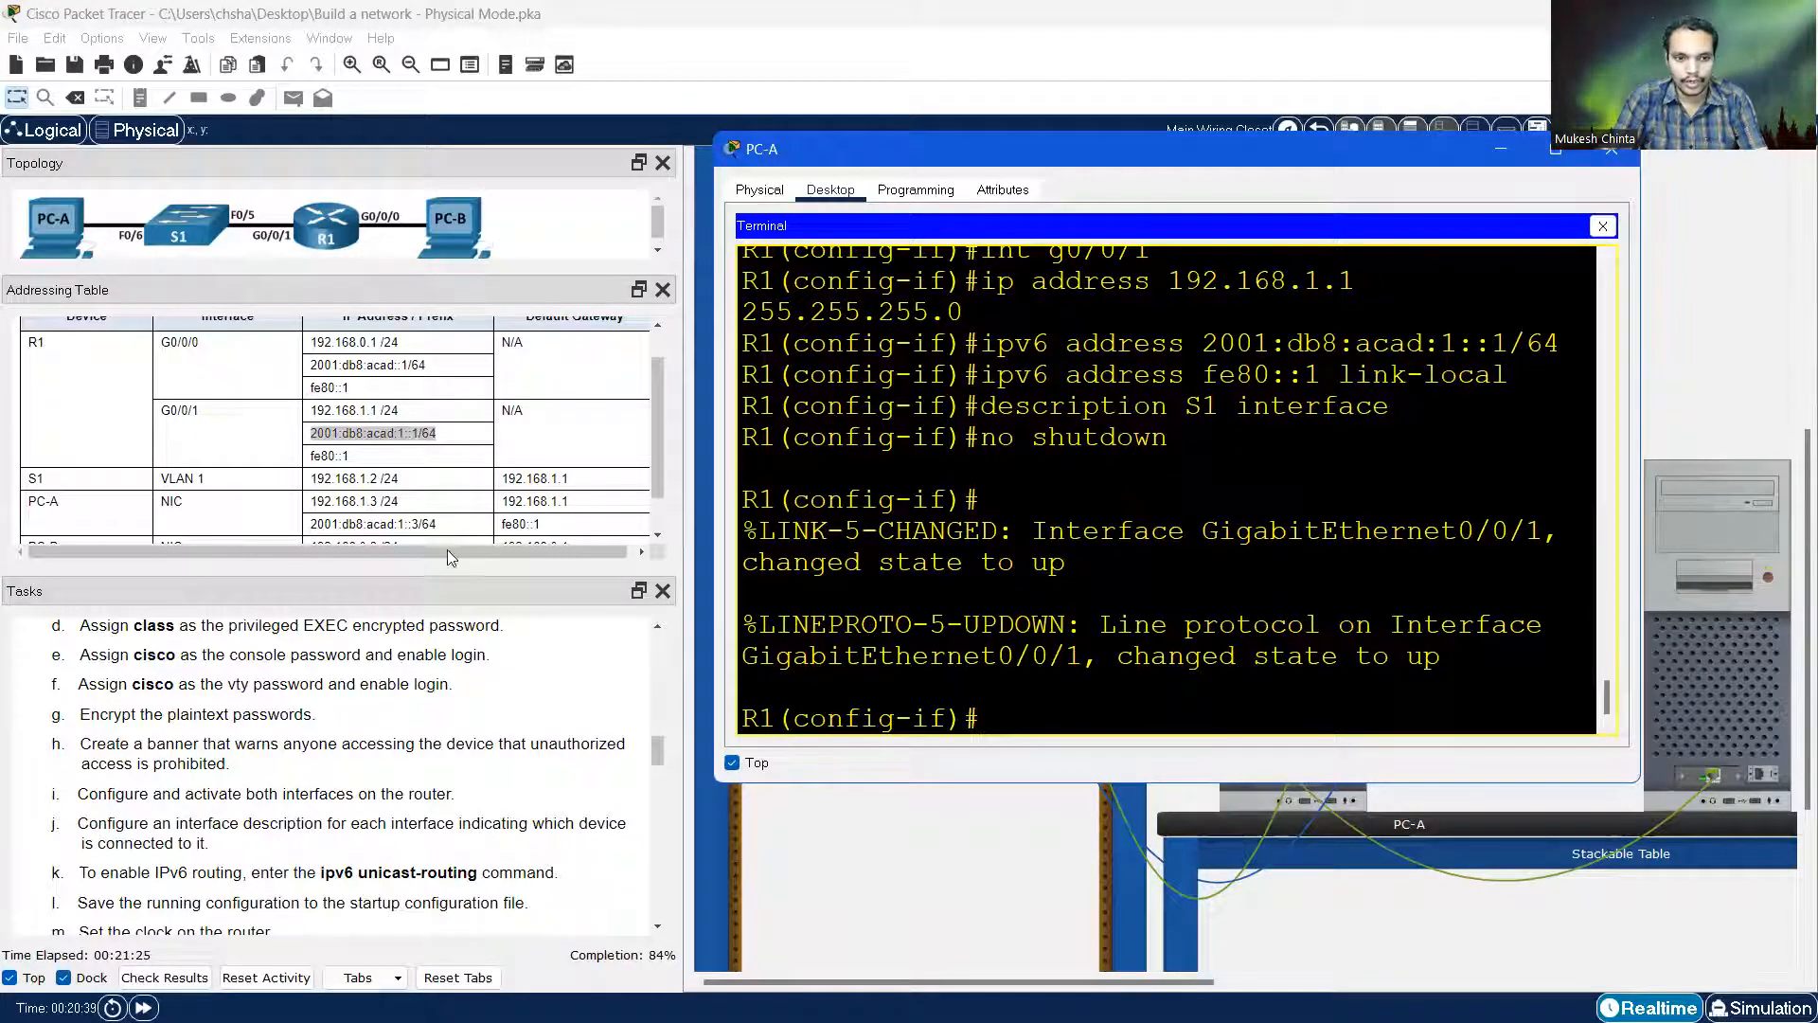
# Enable IPv6 unicast routing on R1 with 'ipv6 unicast-routing'
pyautogui.scroll(-1, 373, 628)
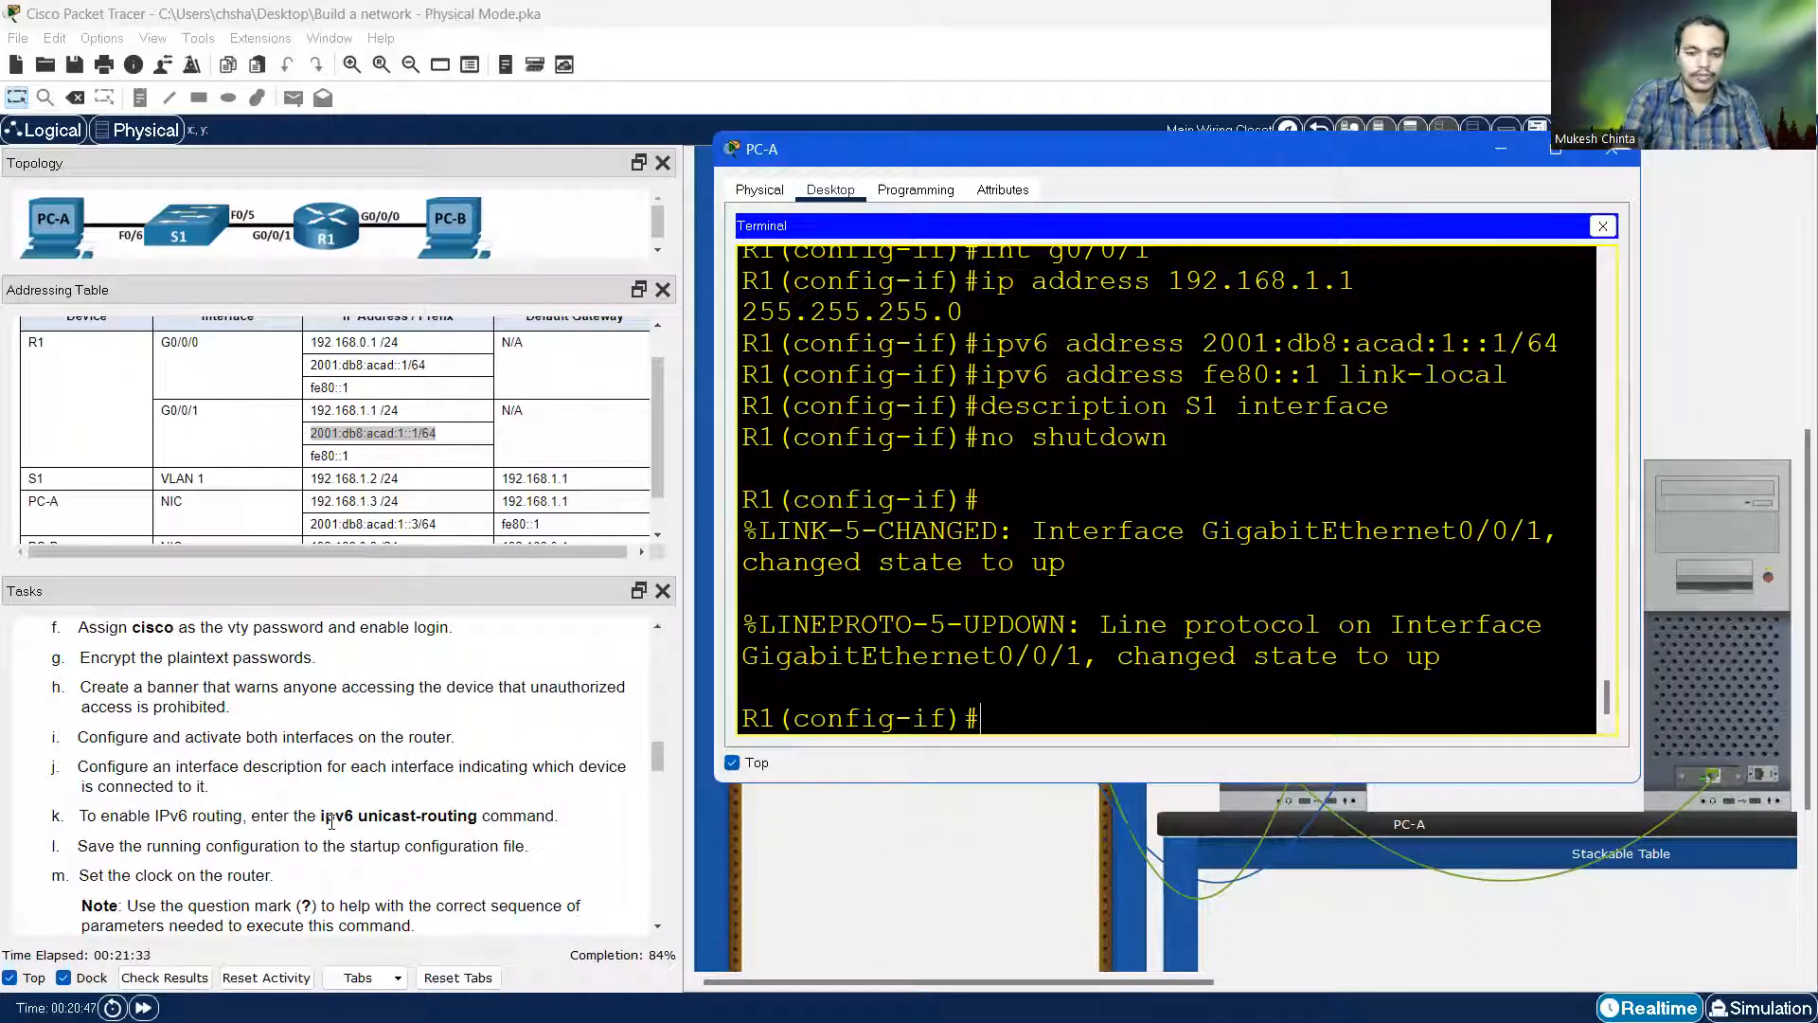
pyautogui.write('ipv')
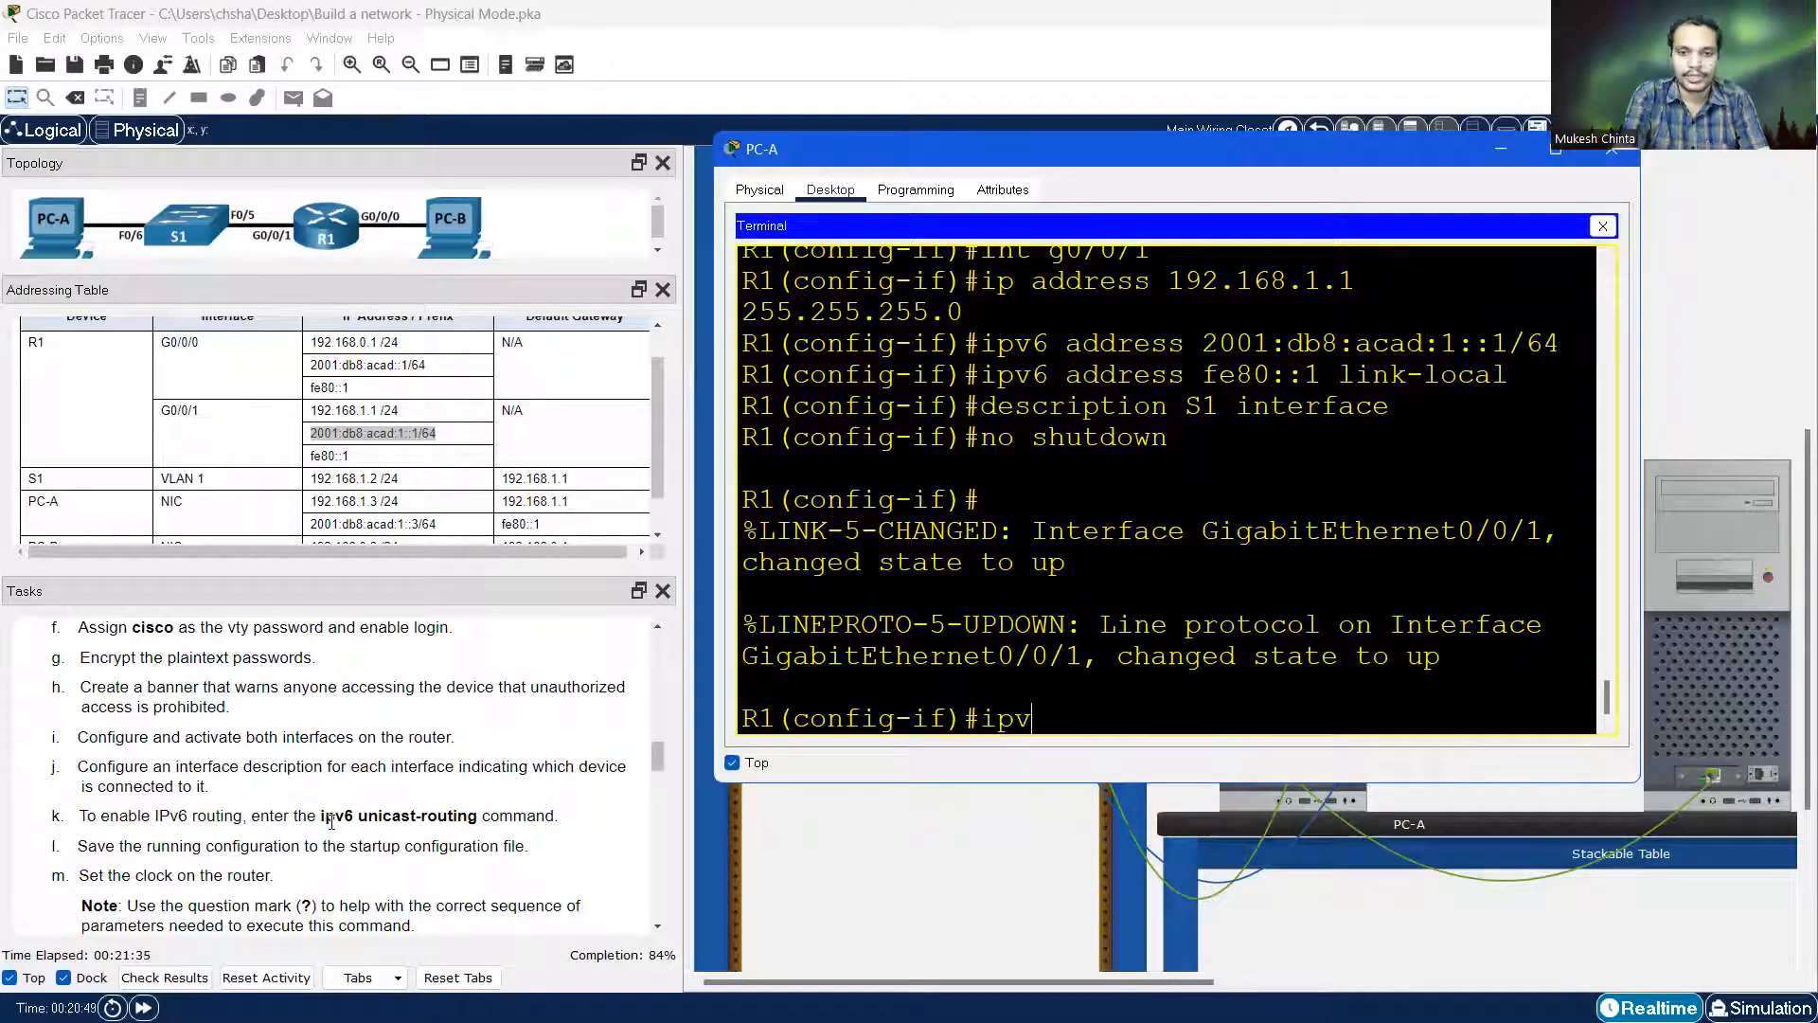
pyautogui.write('6 unicast')
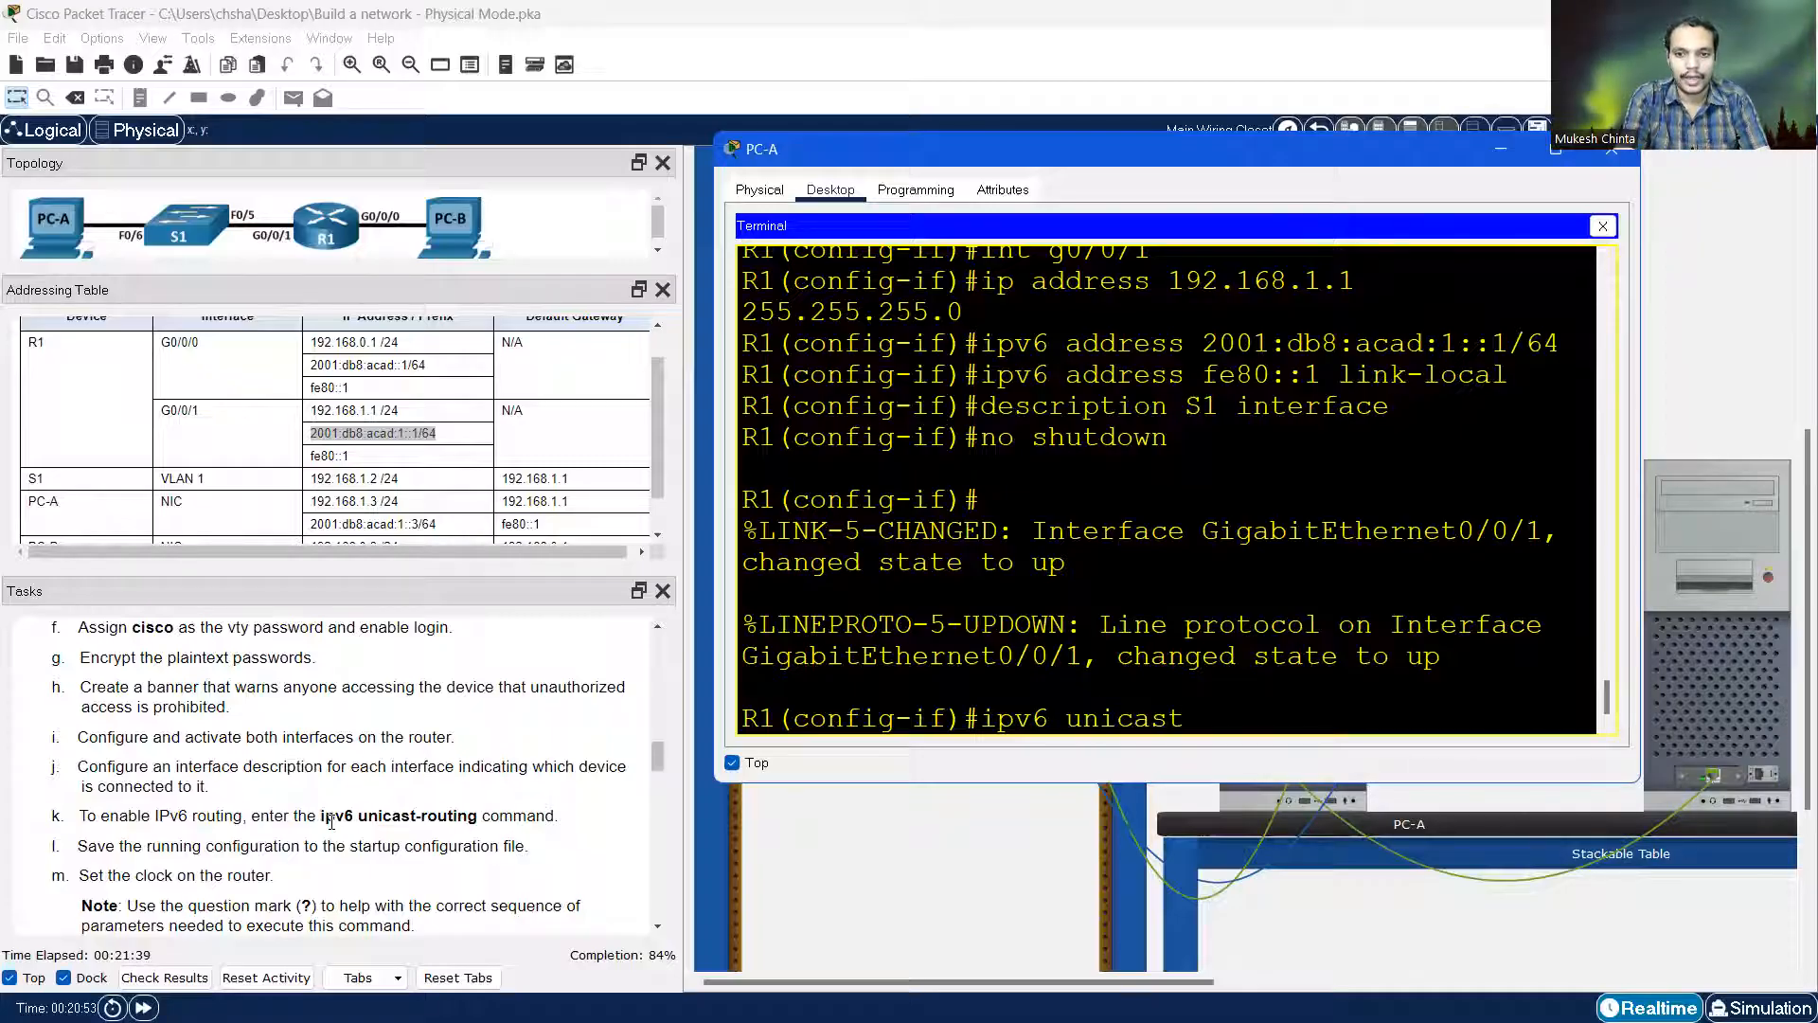
pyautogui.write('-routing')
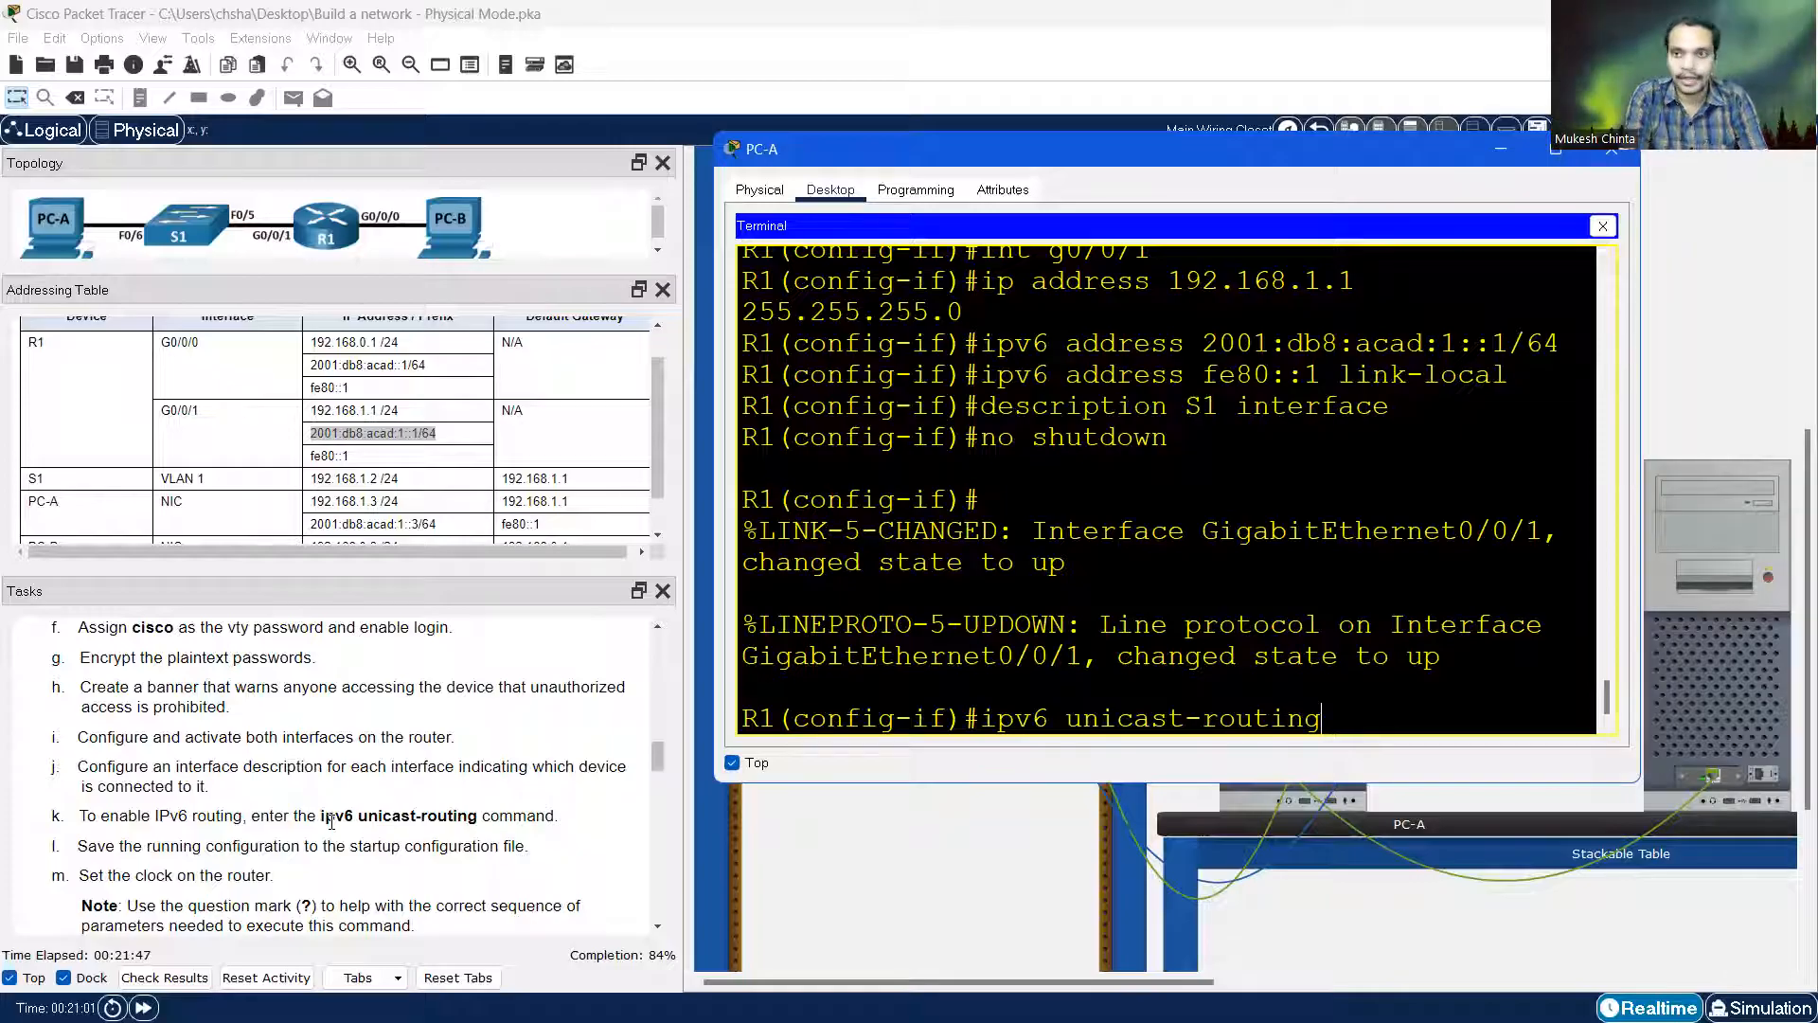
pyautogui.press('Return')
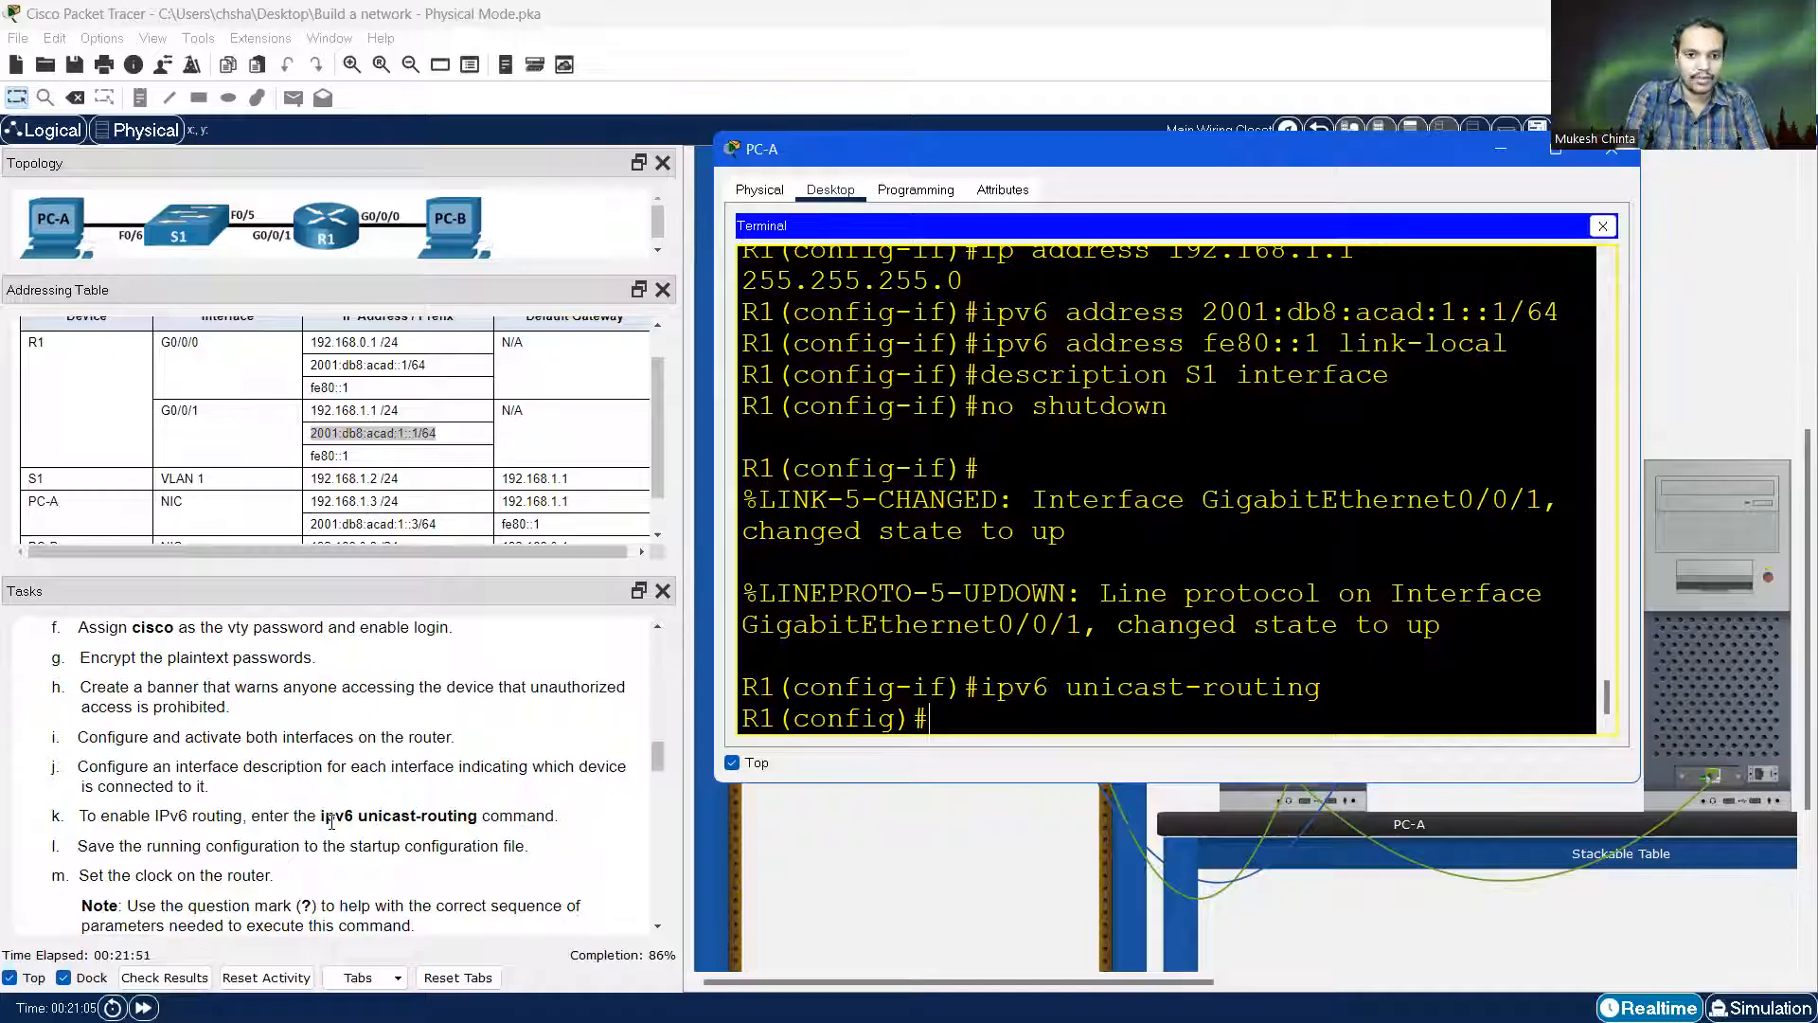
# Exit configuration mode and save with 'copy running-config startup-config'
pyautogui.write('con')
pyautogui.press('BackSpace')
pyautogui.press('BackSpace')
pyautogui.write('xit')
pyautogui.press('Return')
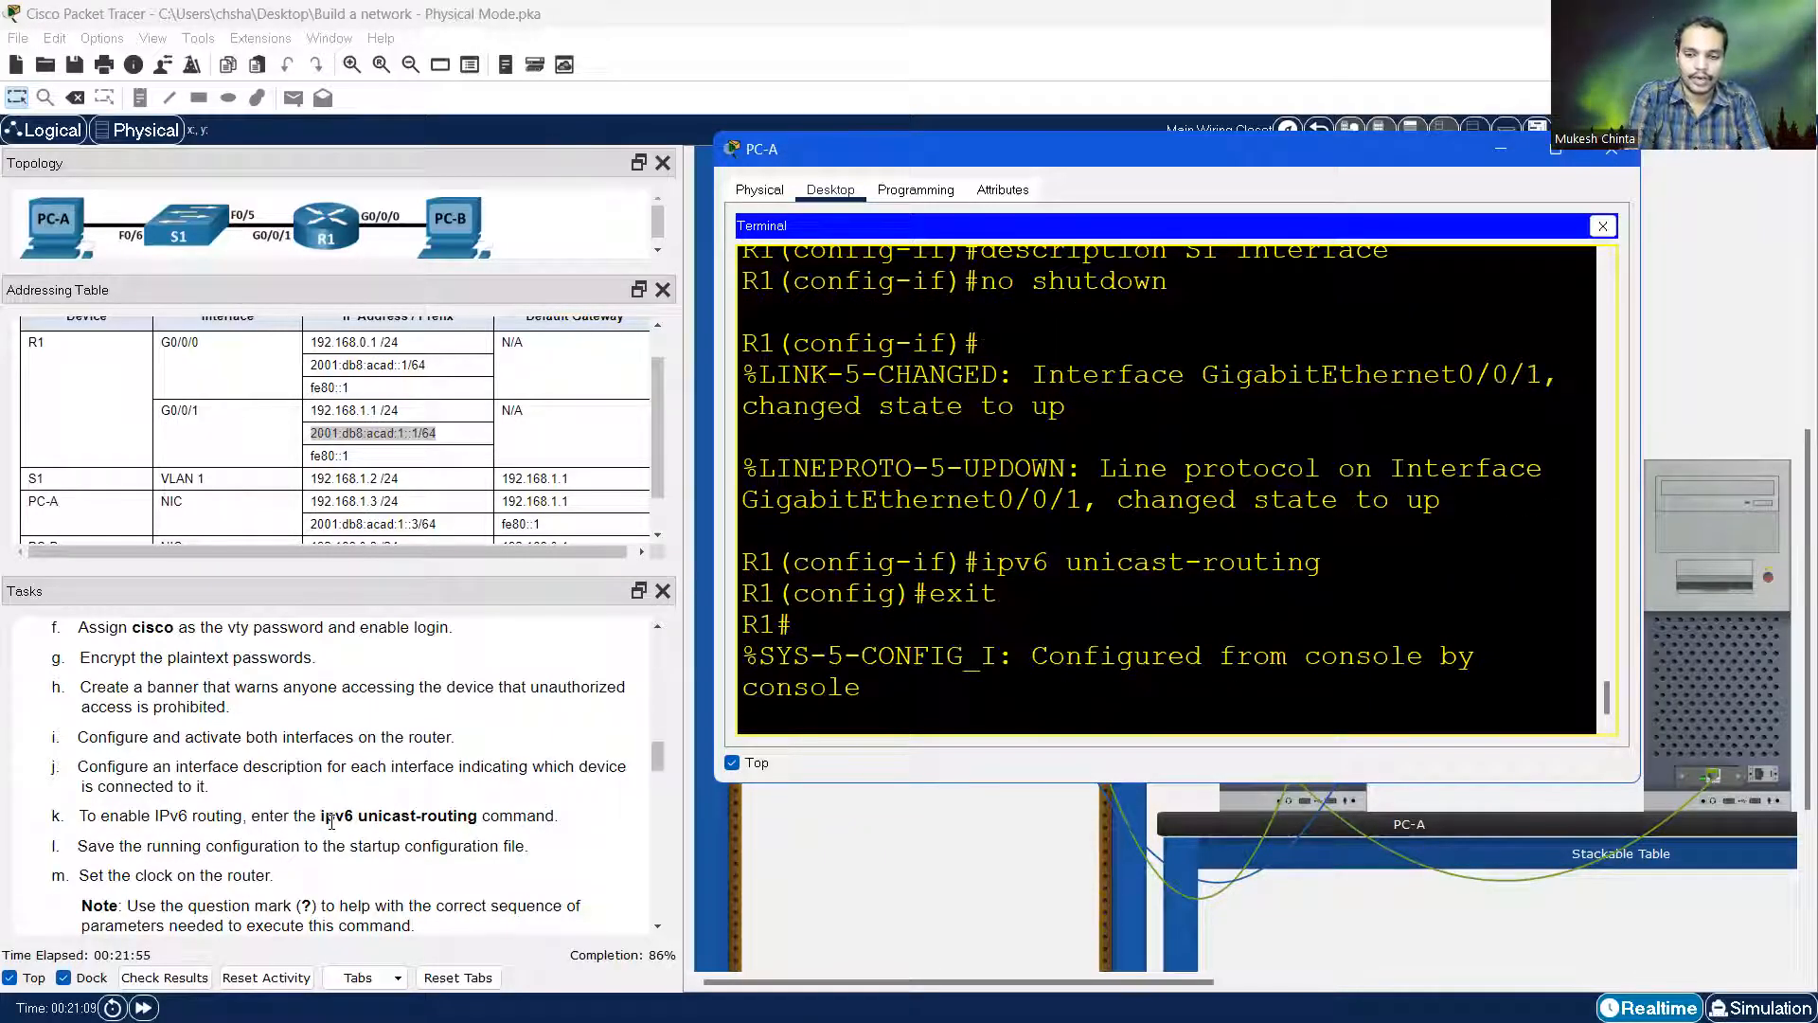
pyautogui.press('Return')
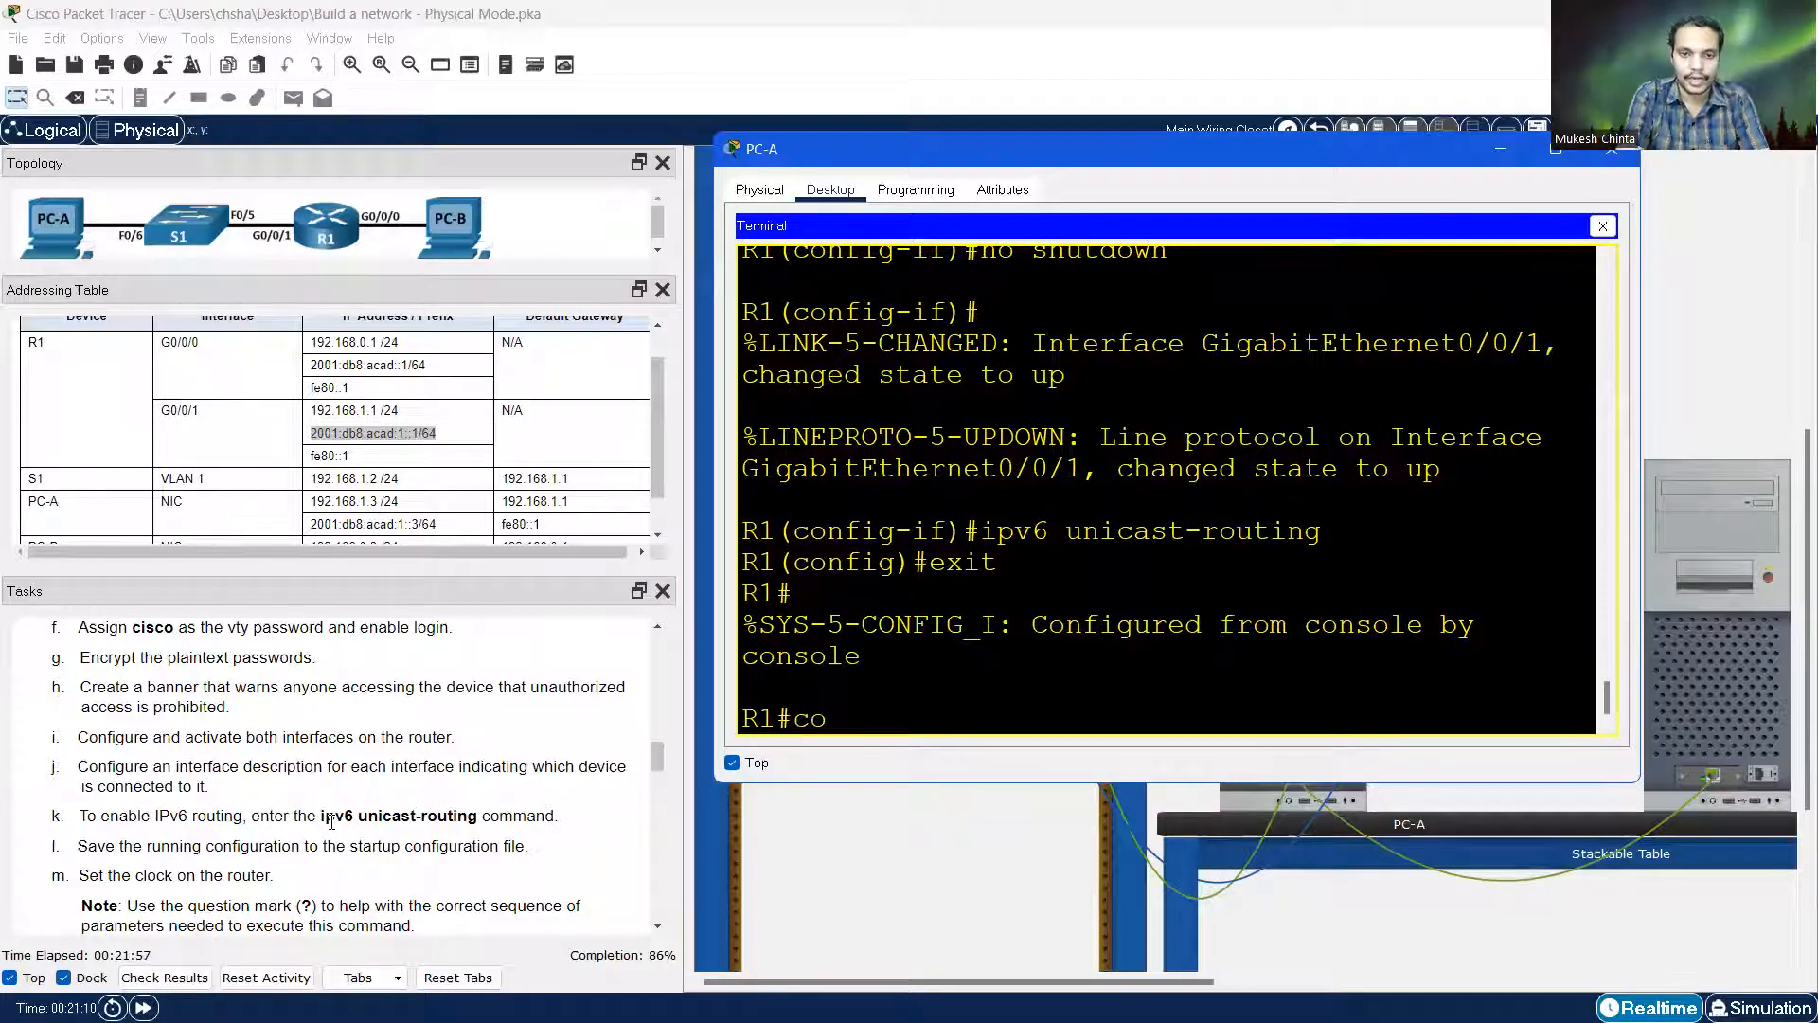
pyautogui.write('copy ru')
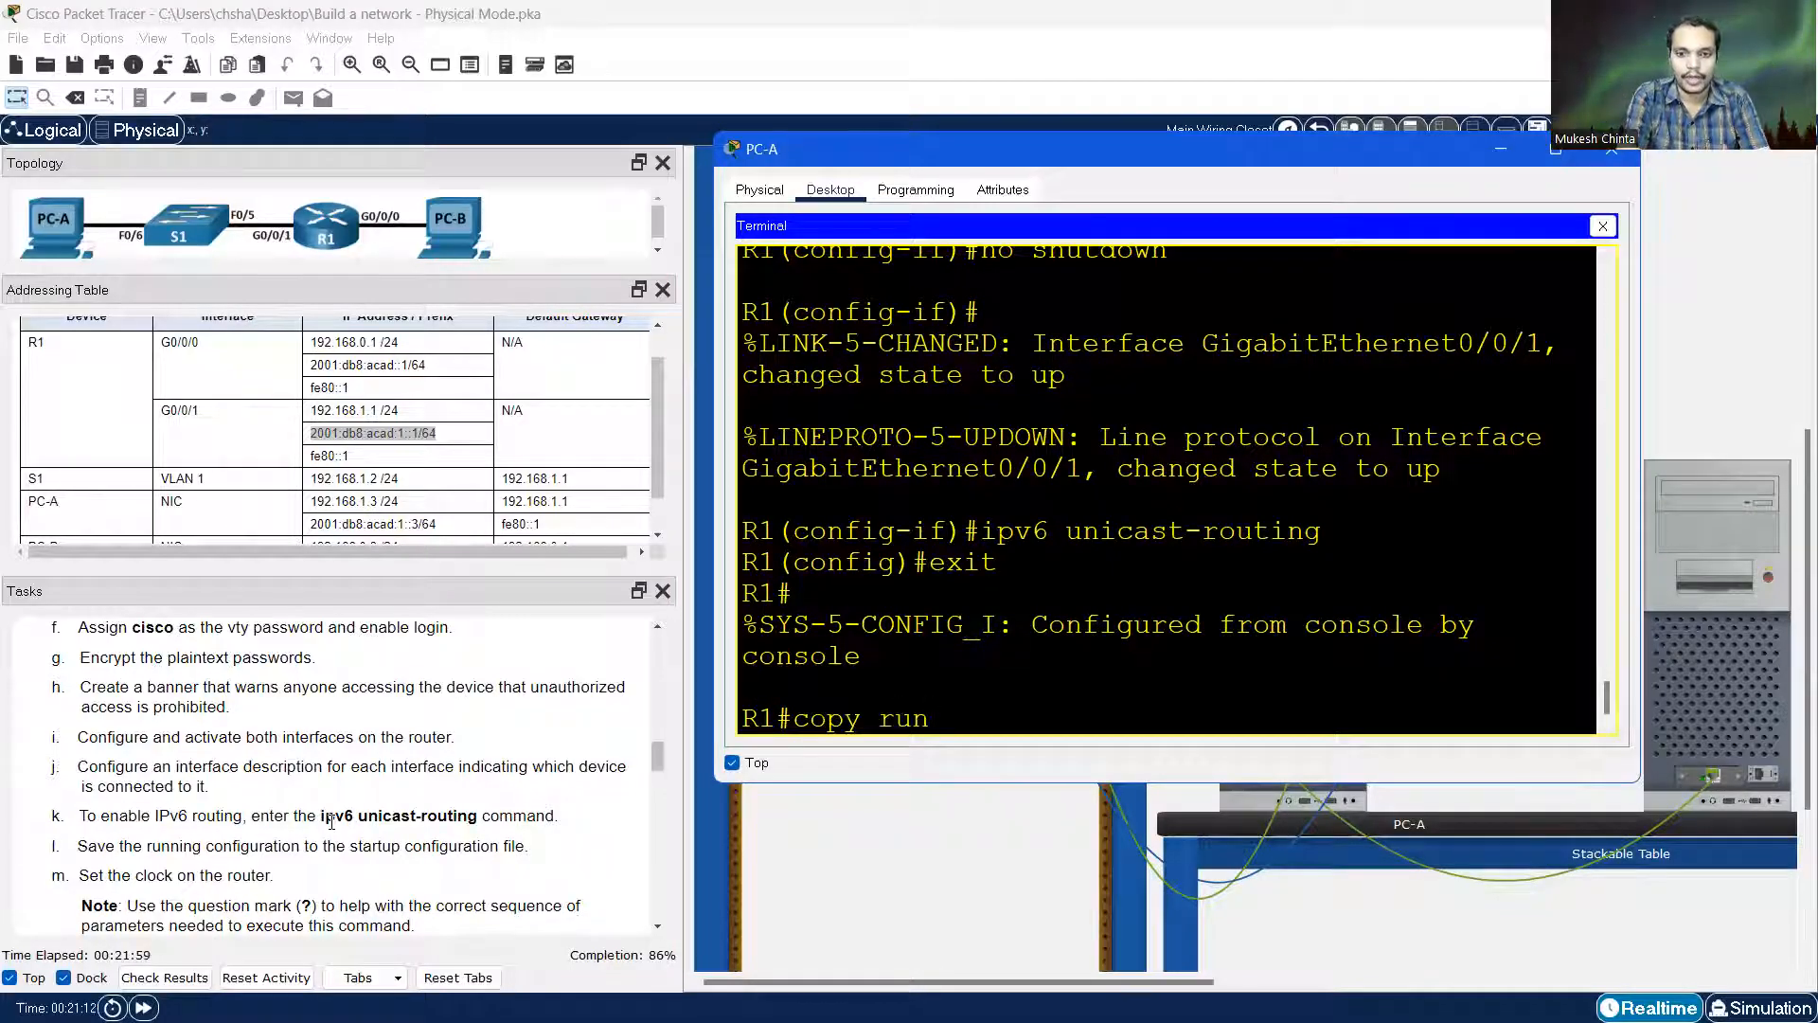
pyautogui.write('n')
pyautogui.press('Tab')
pyautogui.write('star')
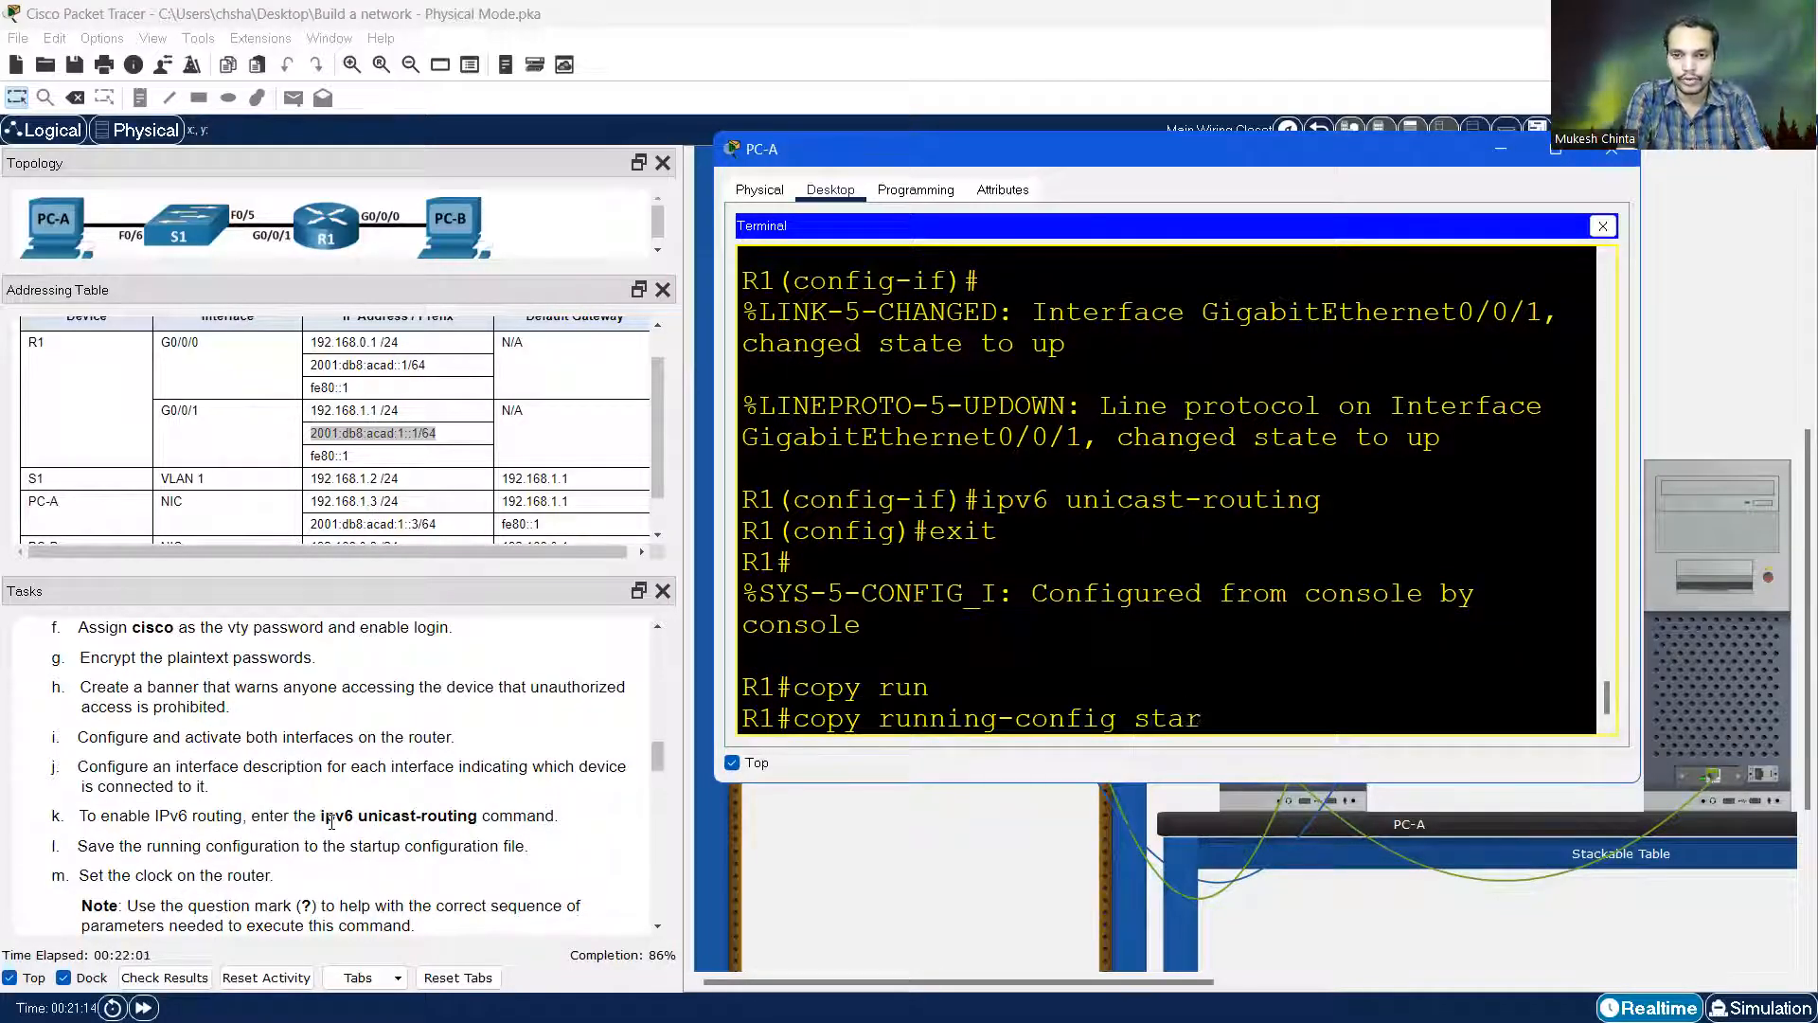
pyautogui.press('Tab')
pyautogui.press('Return')
pyautogui.press('Return')
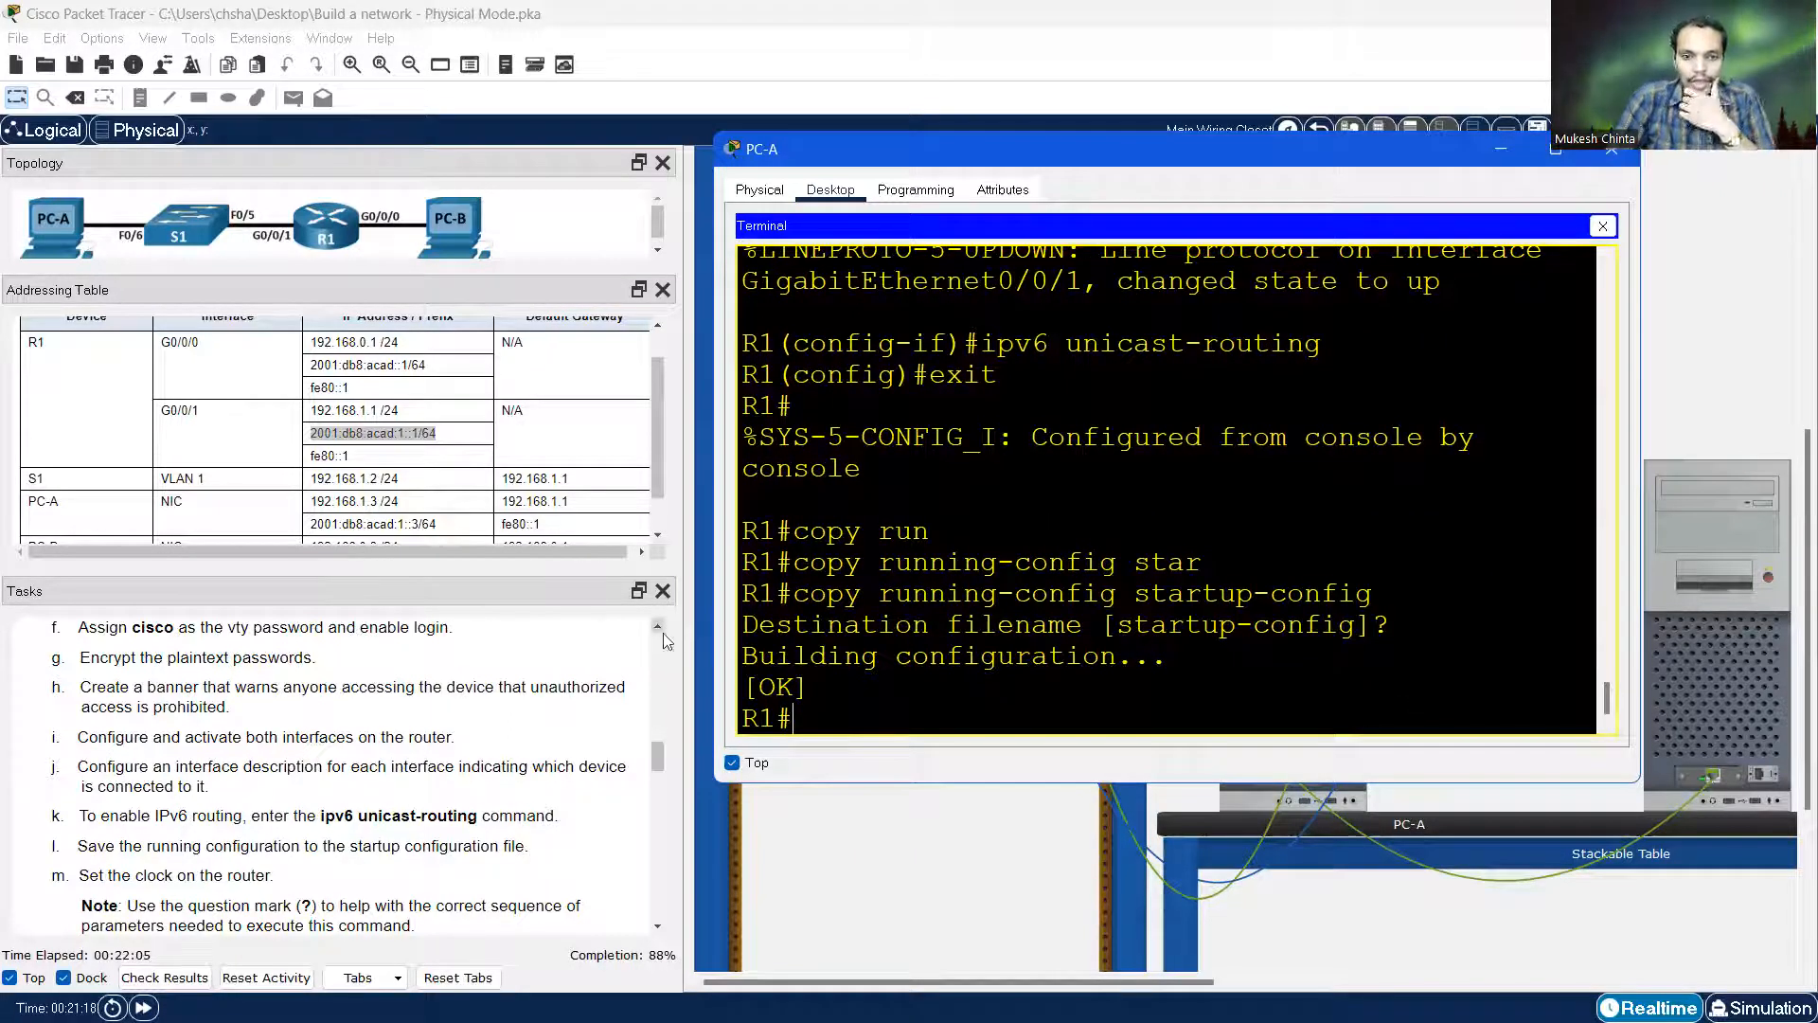
# Run 'clock set 10:10:10 Nov 22 2022', checking each argument with ? help
pyautogui.scroll(-1, 250, 780)
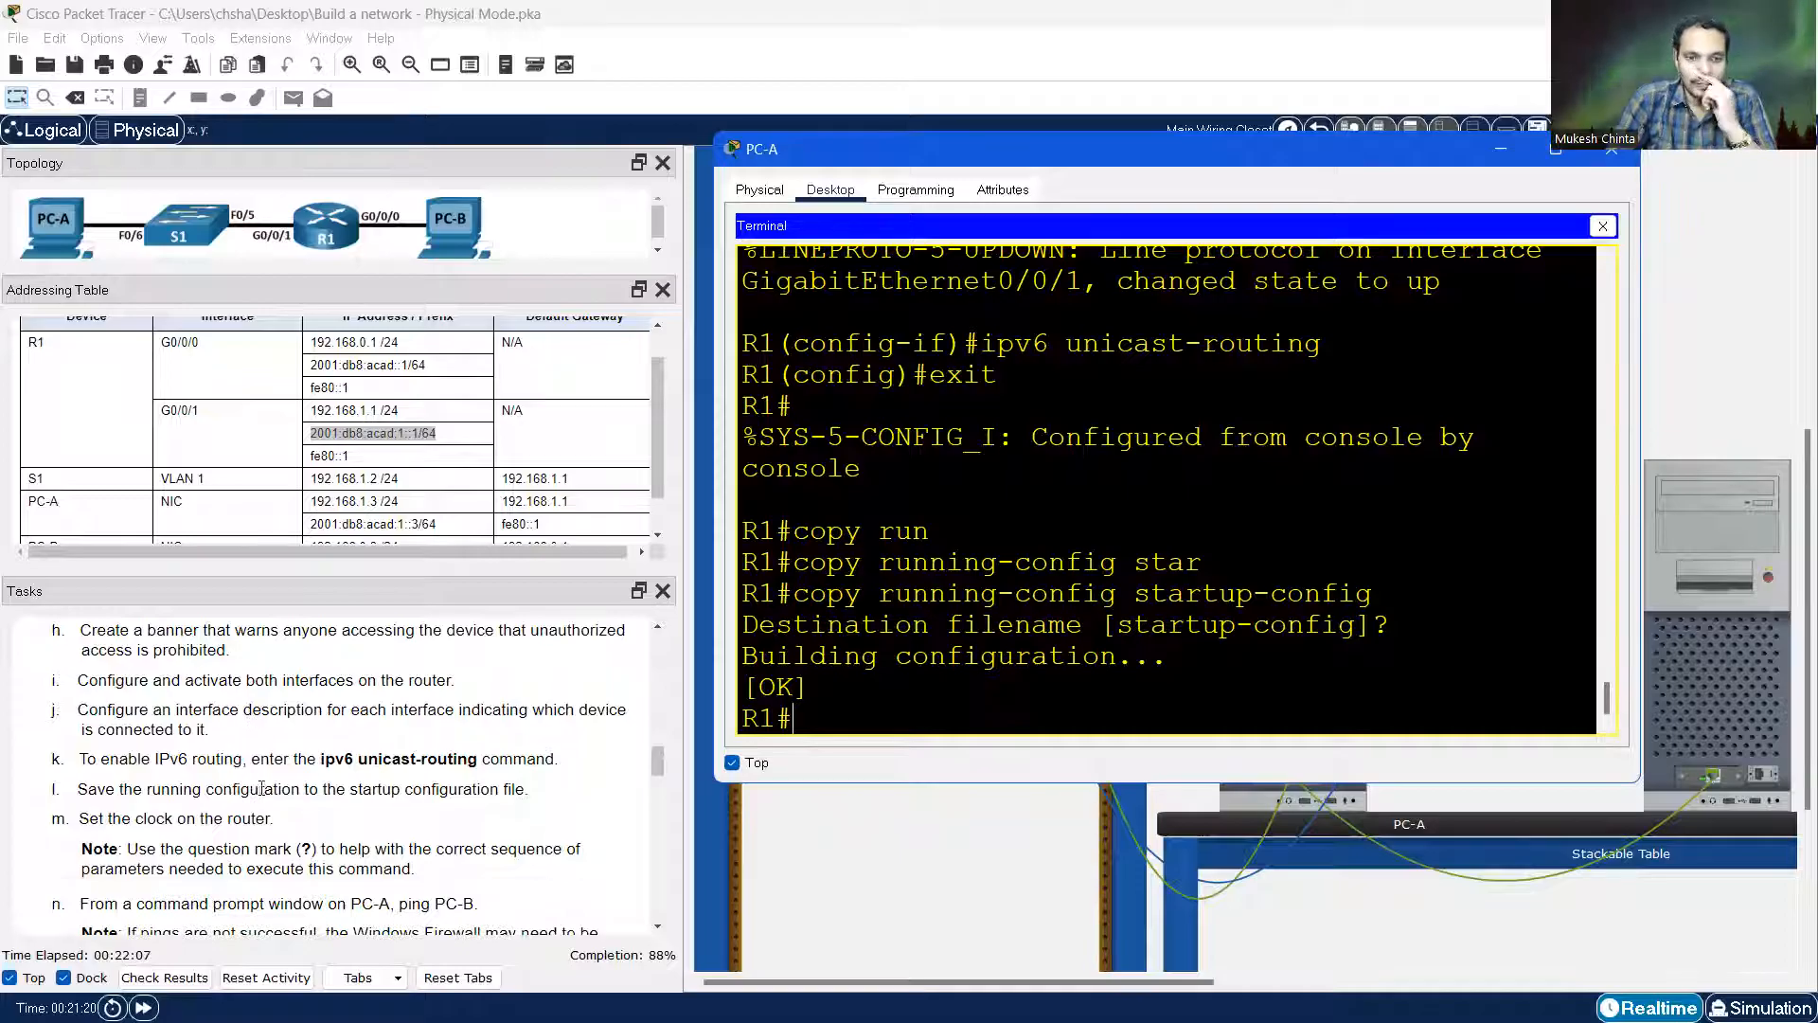
pyautogui.scroll(-1, 237, 807)
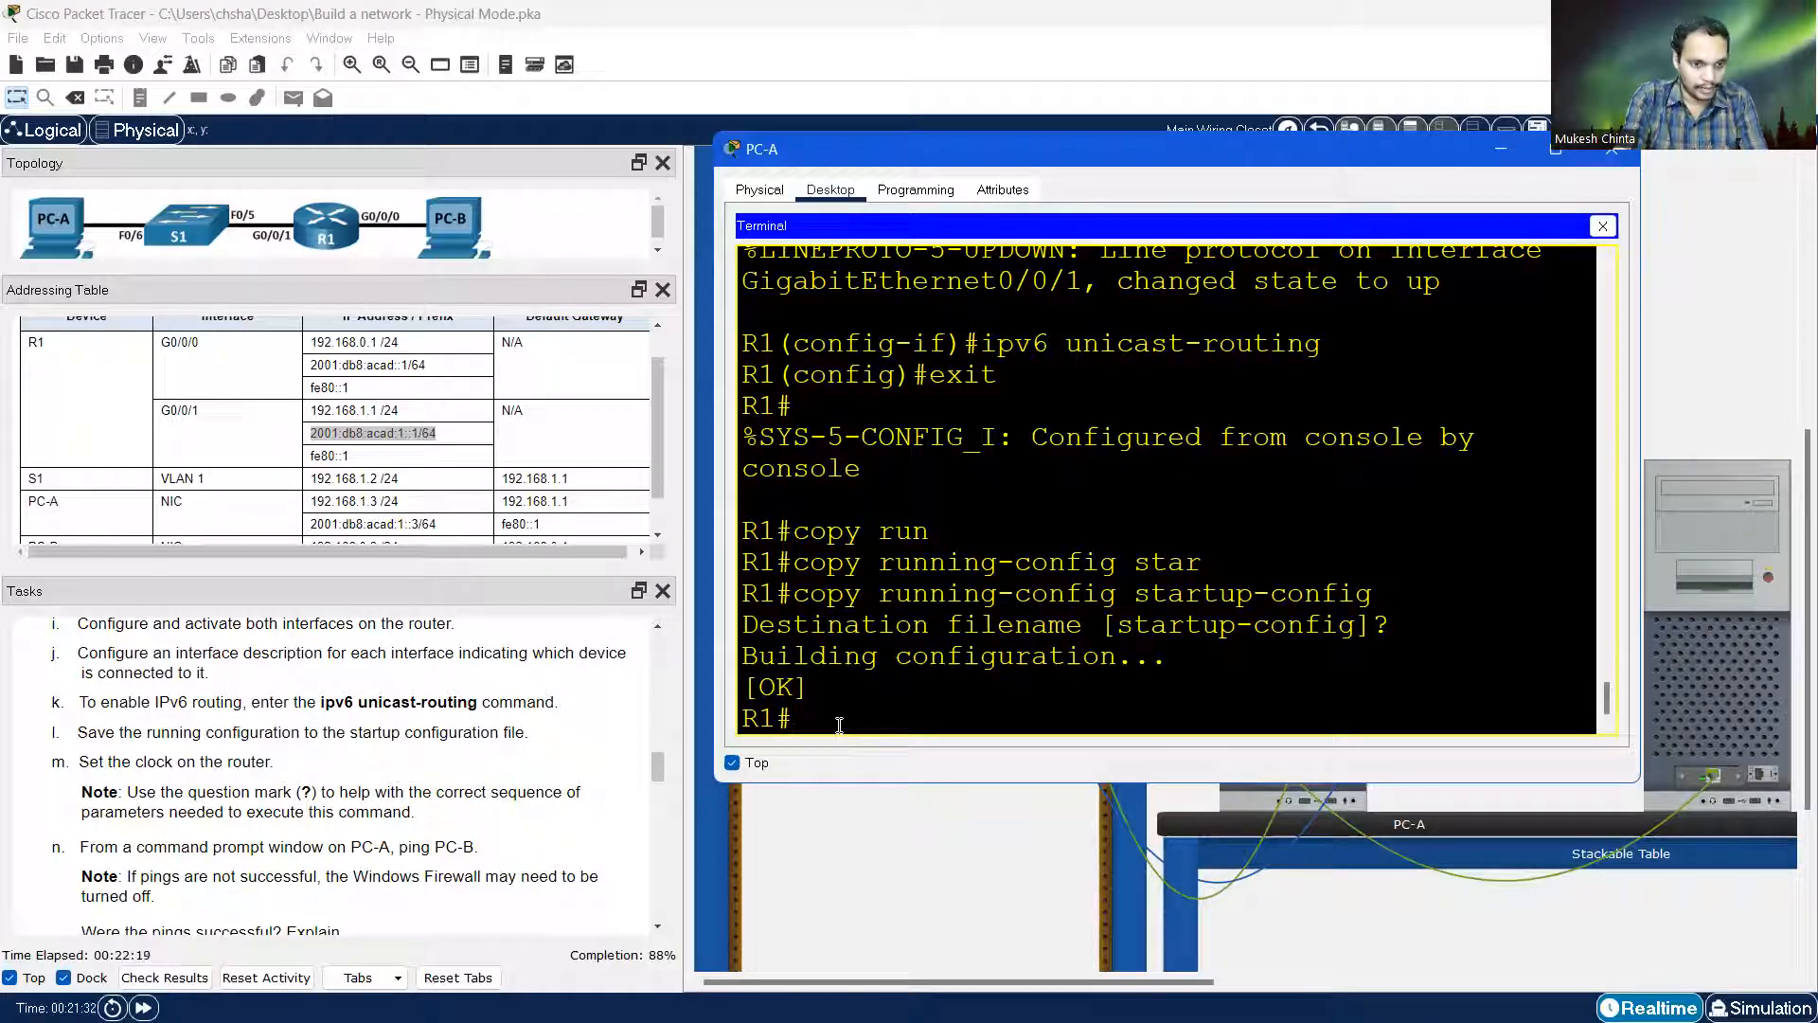
pyautogui.write('c')
pyautogui.press('BackSpace')
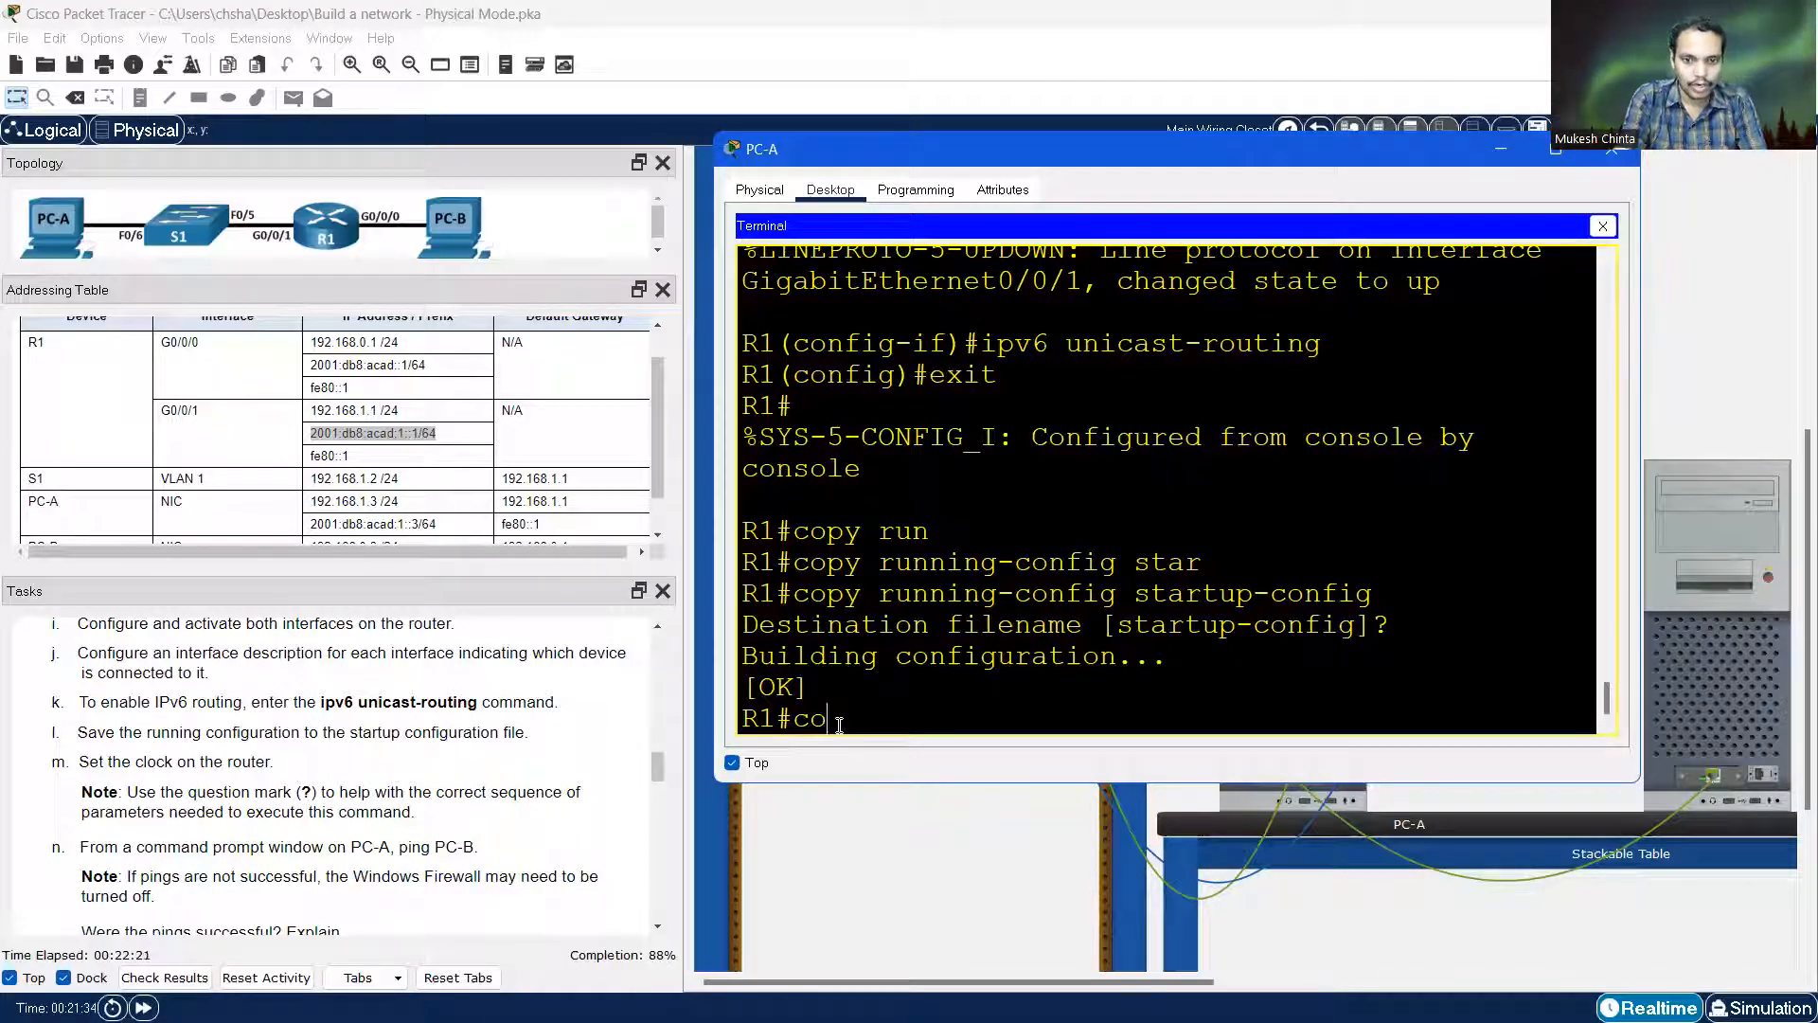
pyautogui.write('lock ?')
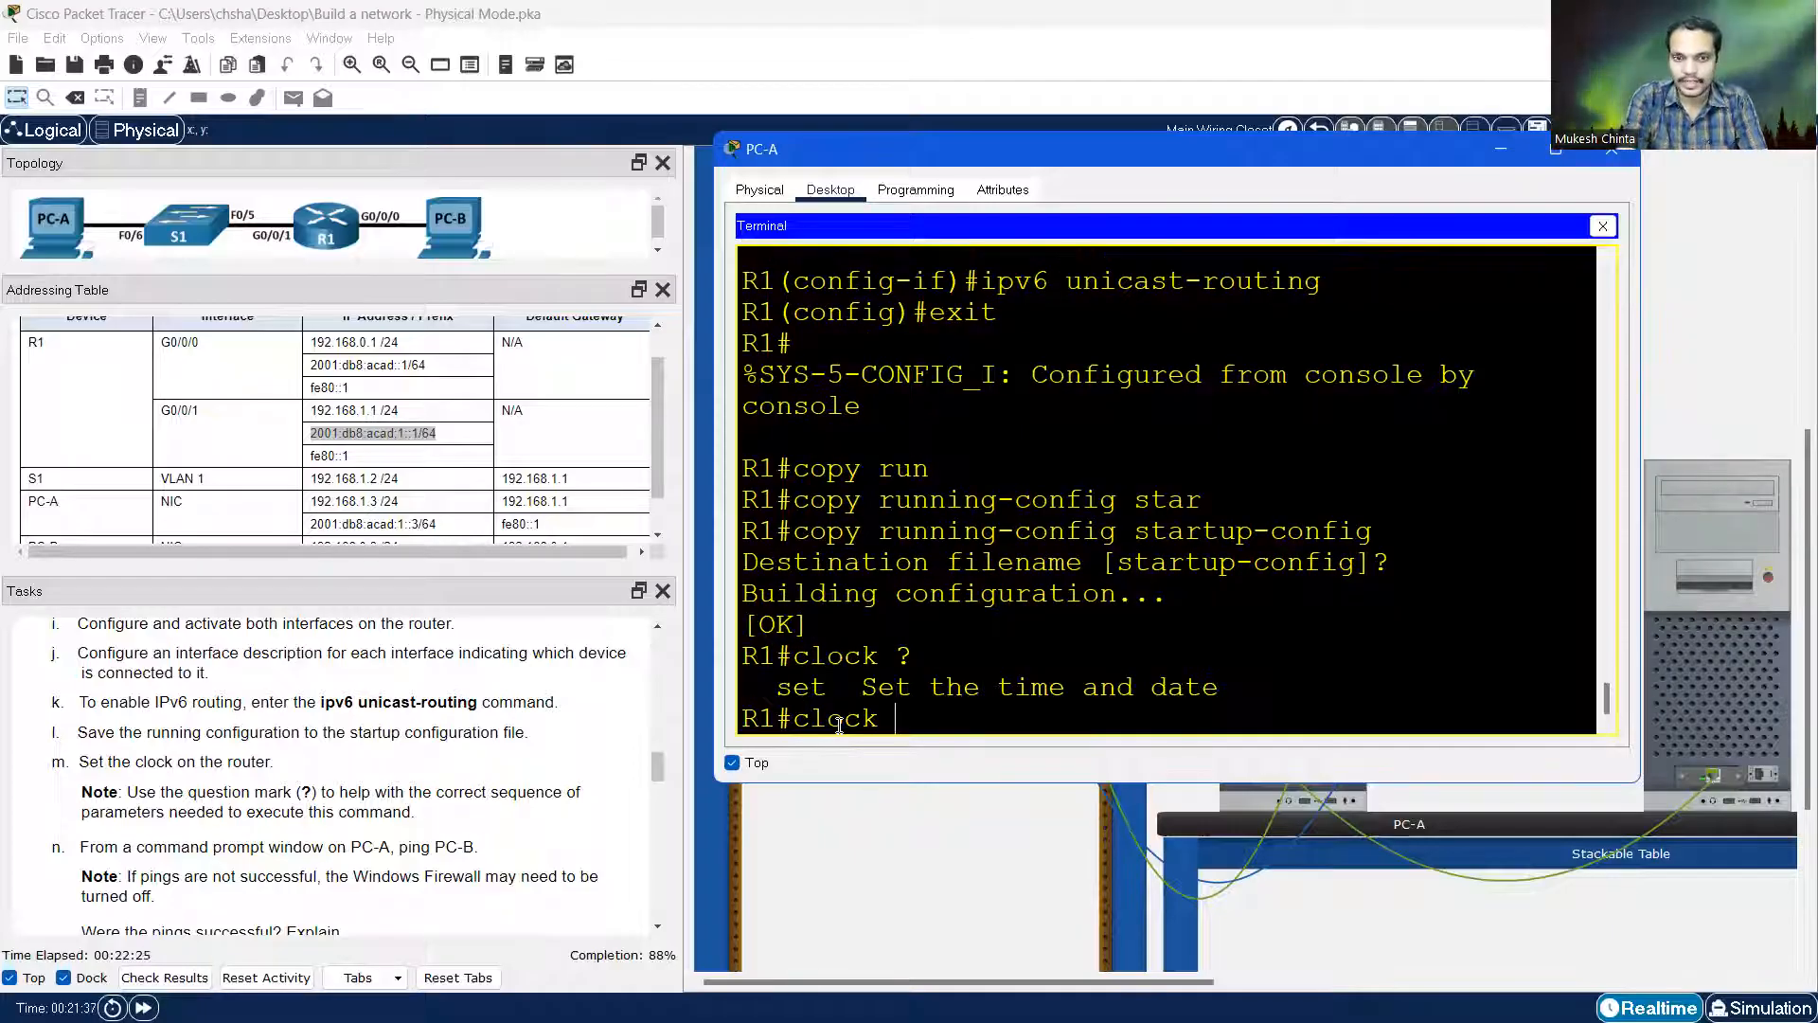
pyautogui.write('set ')
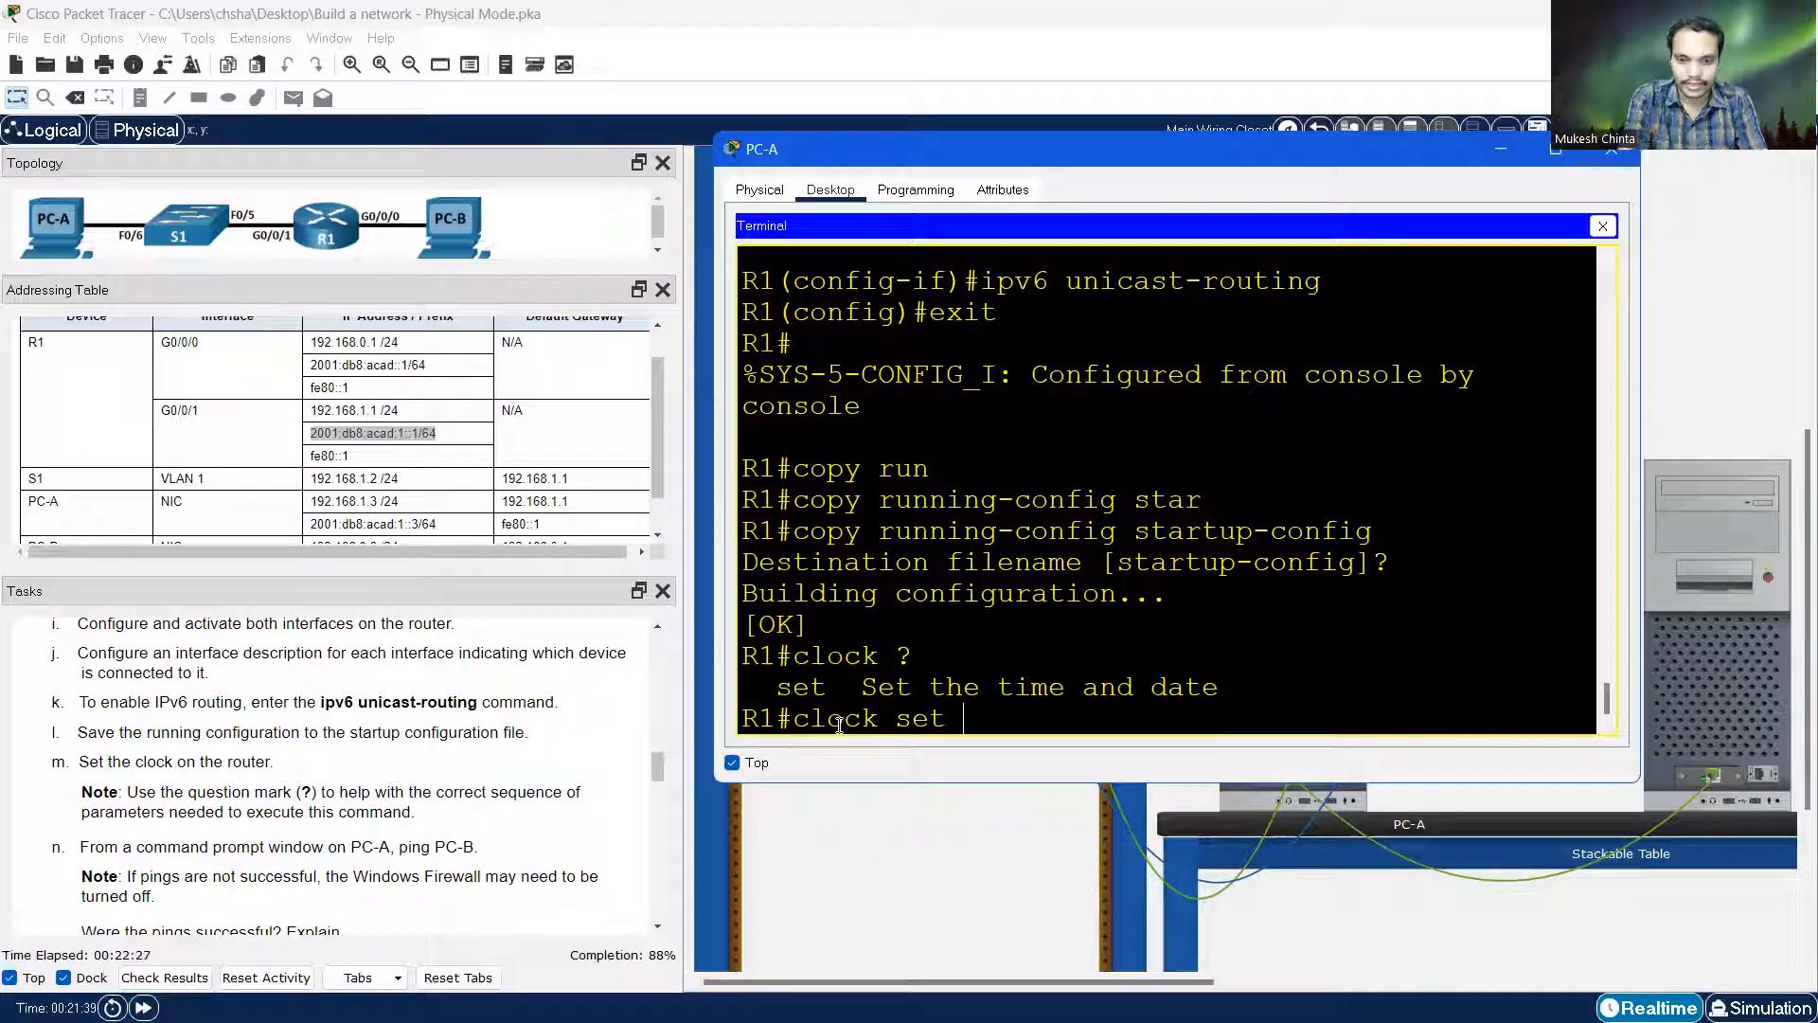
pyautogui.write('?')
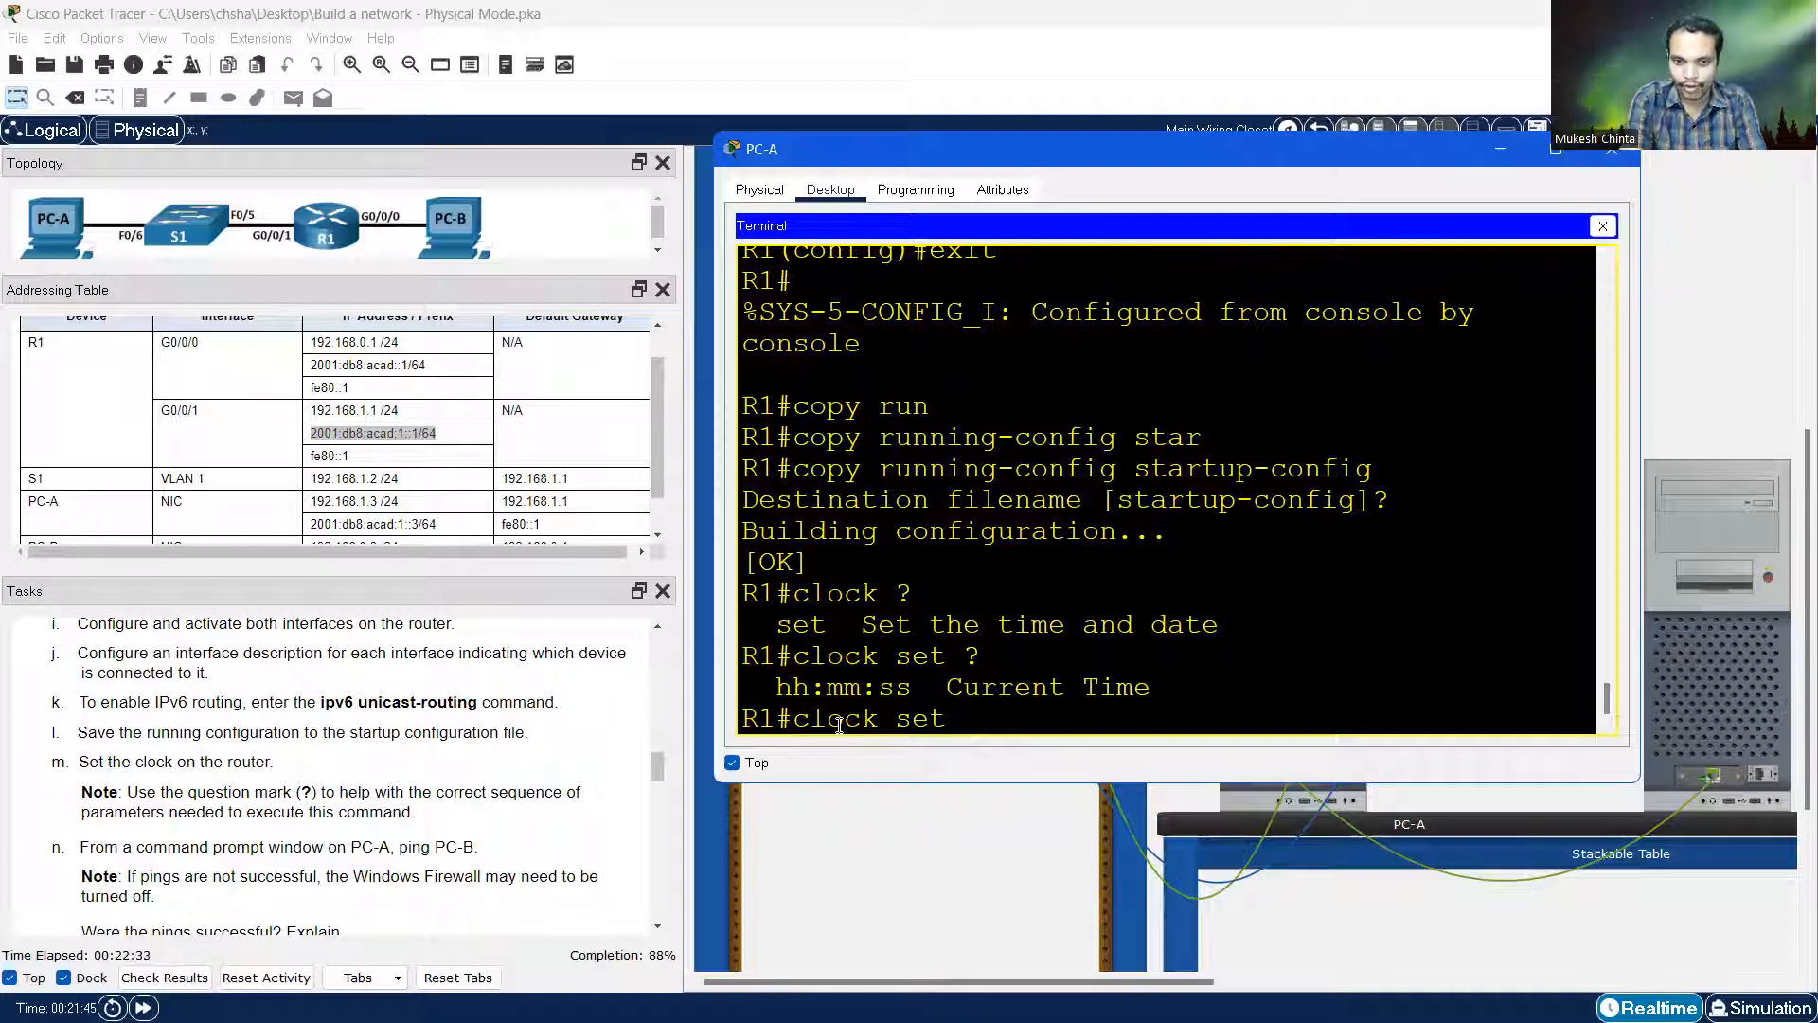
pyautogui.write('10')
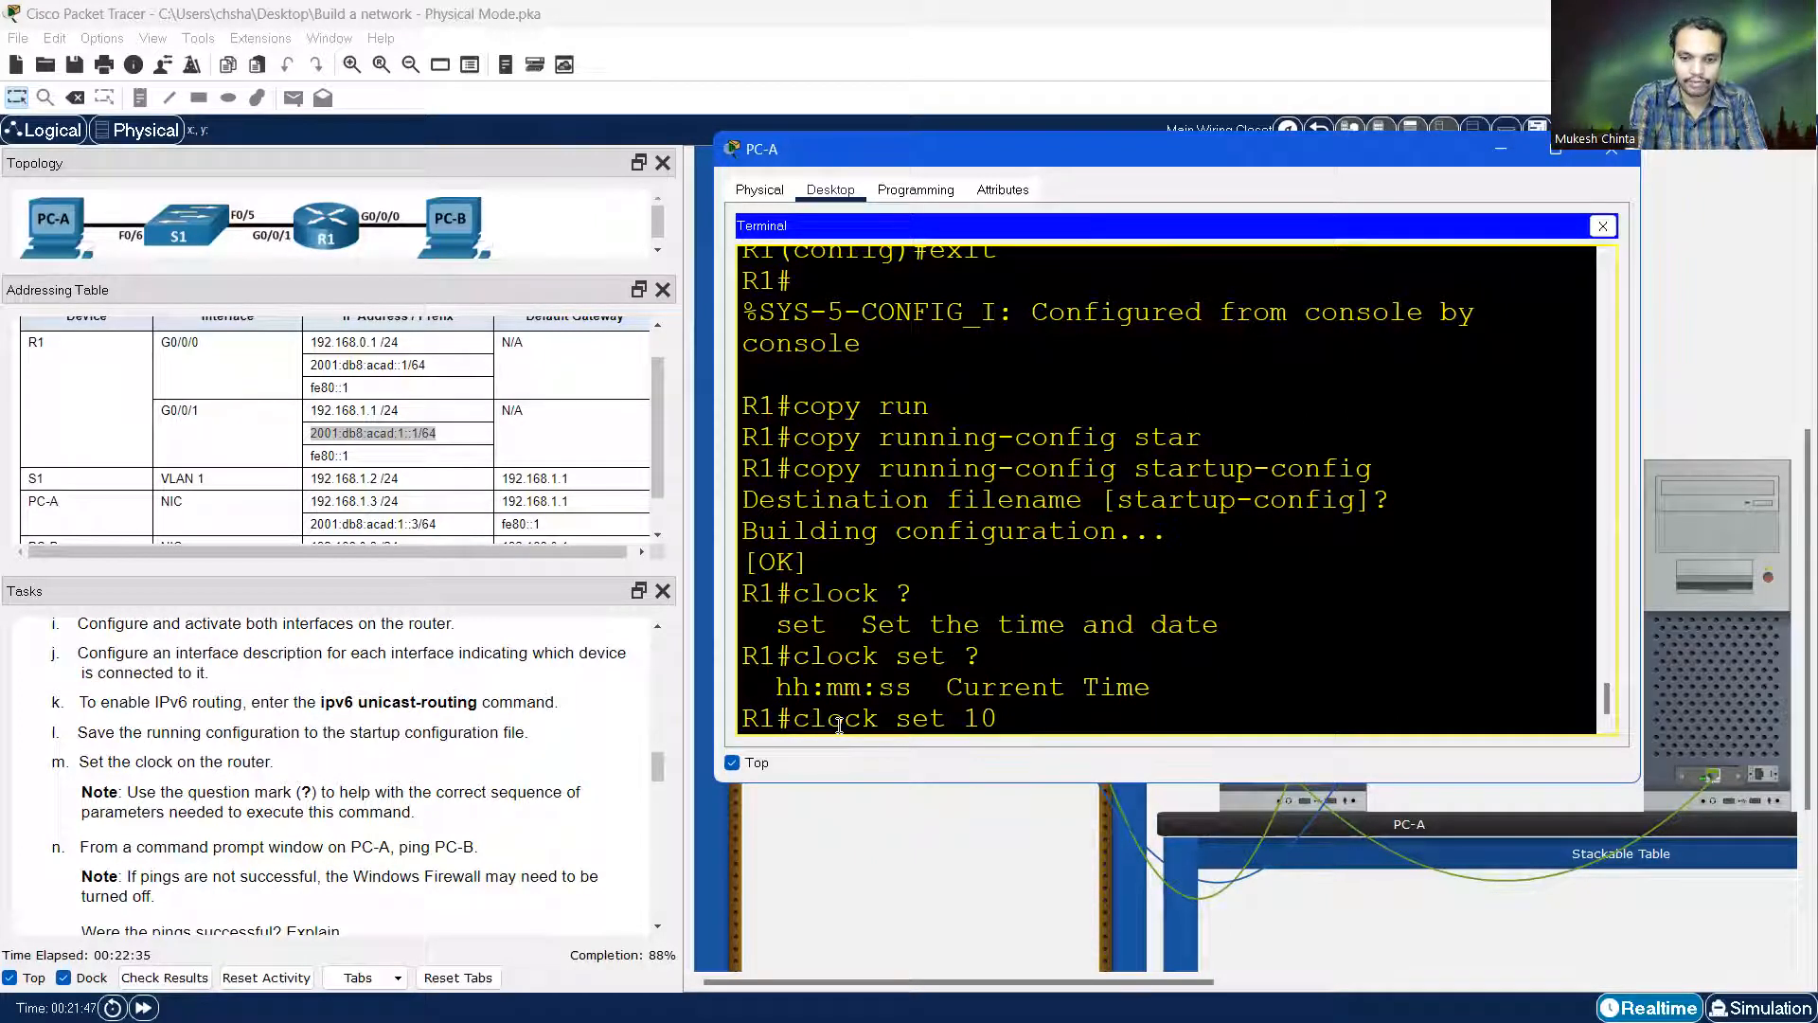
pyautogui.write(':10:10')
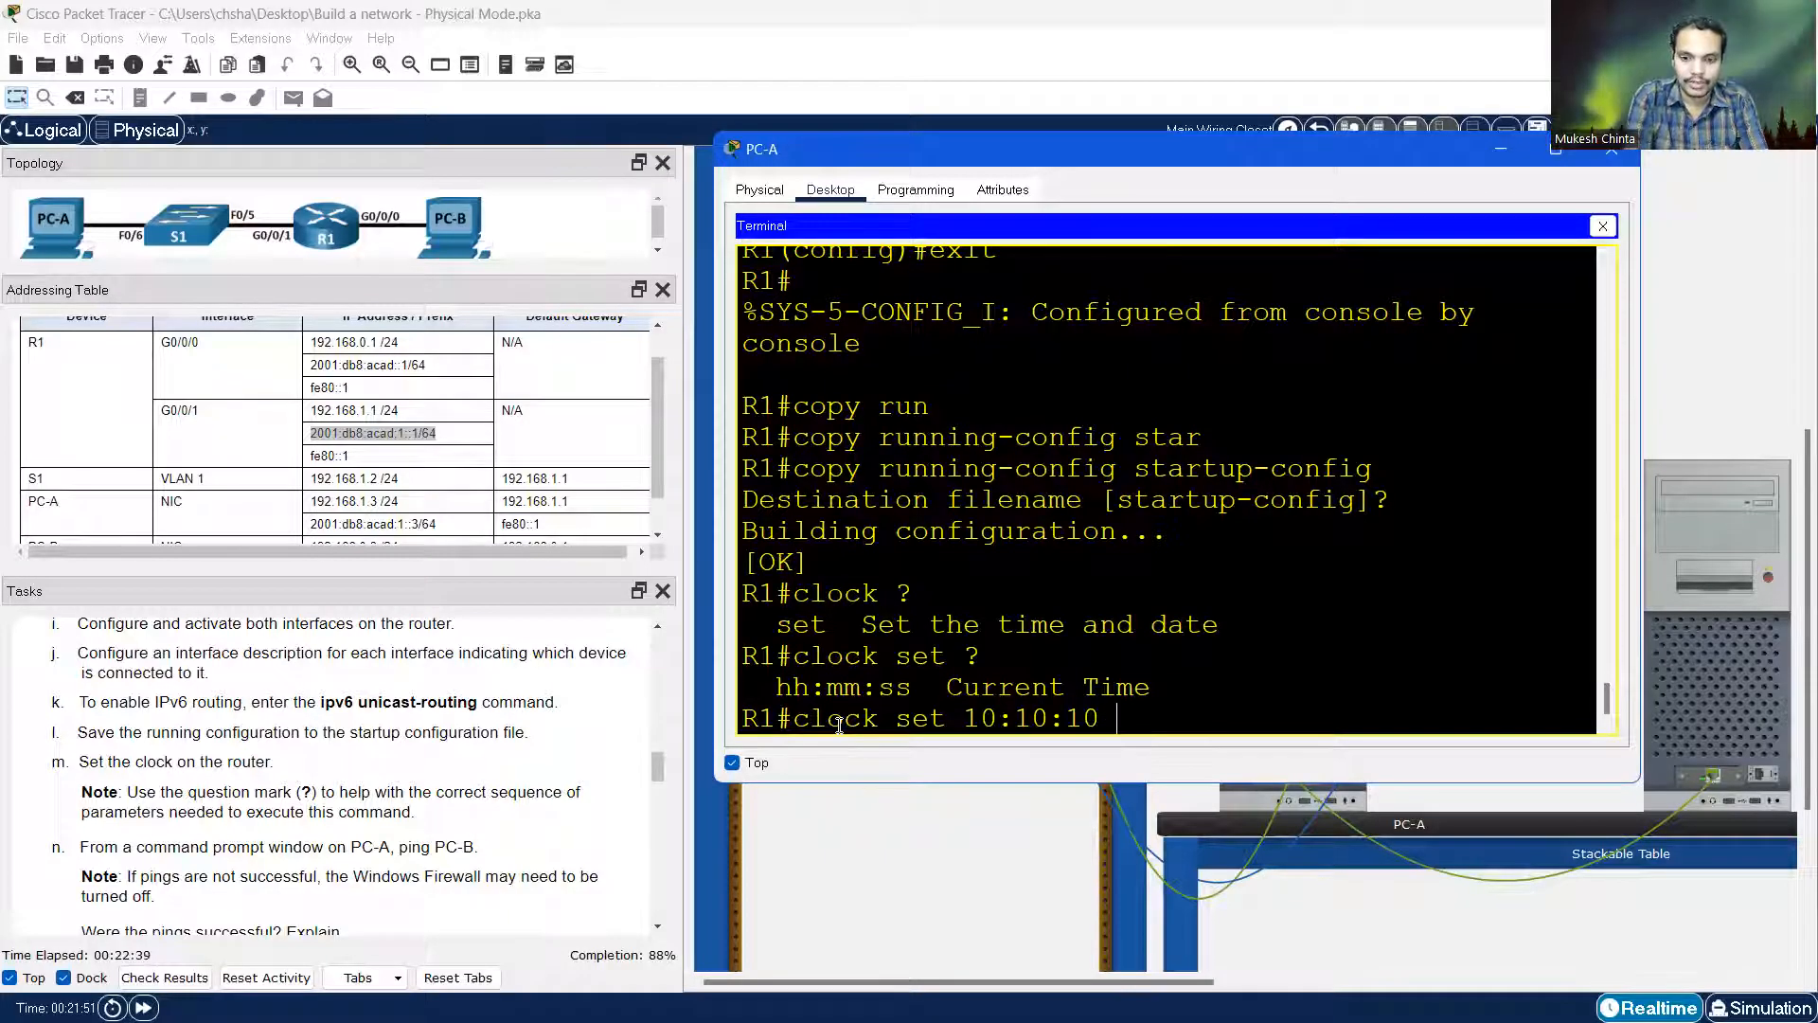
pyautogui.write(' ?')
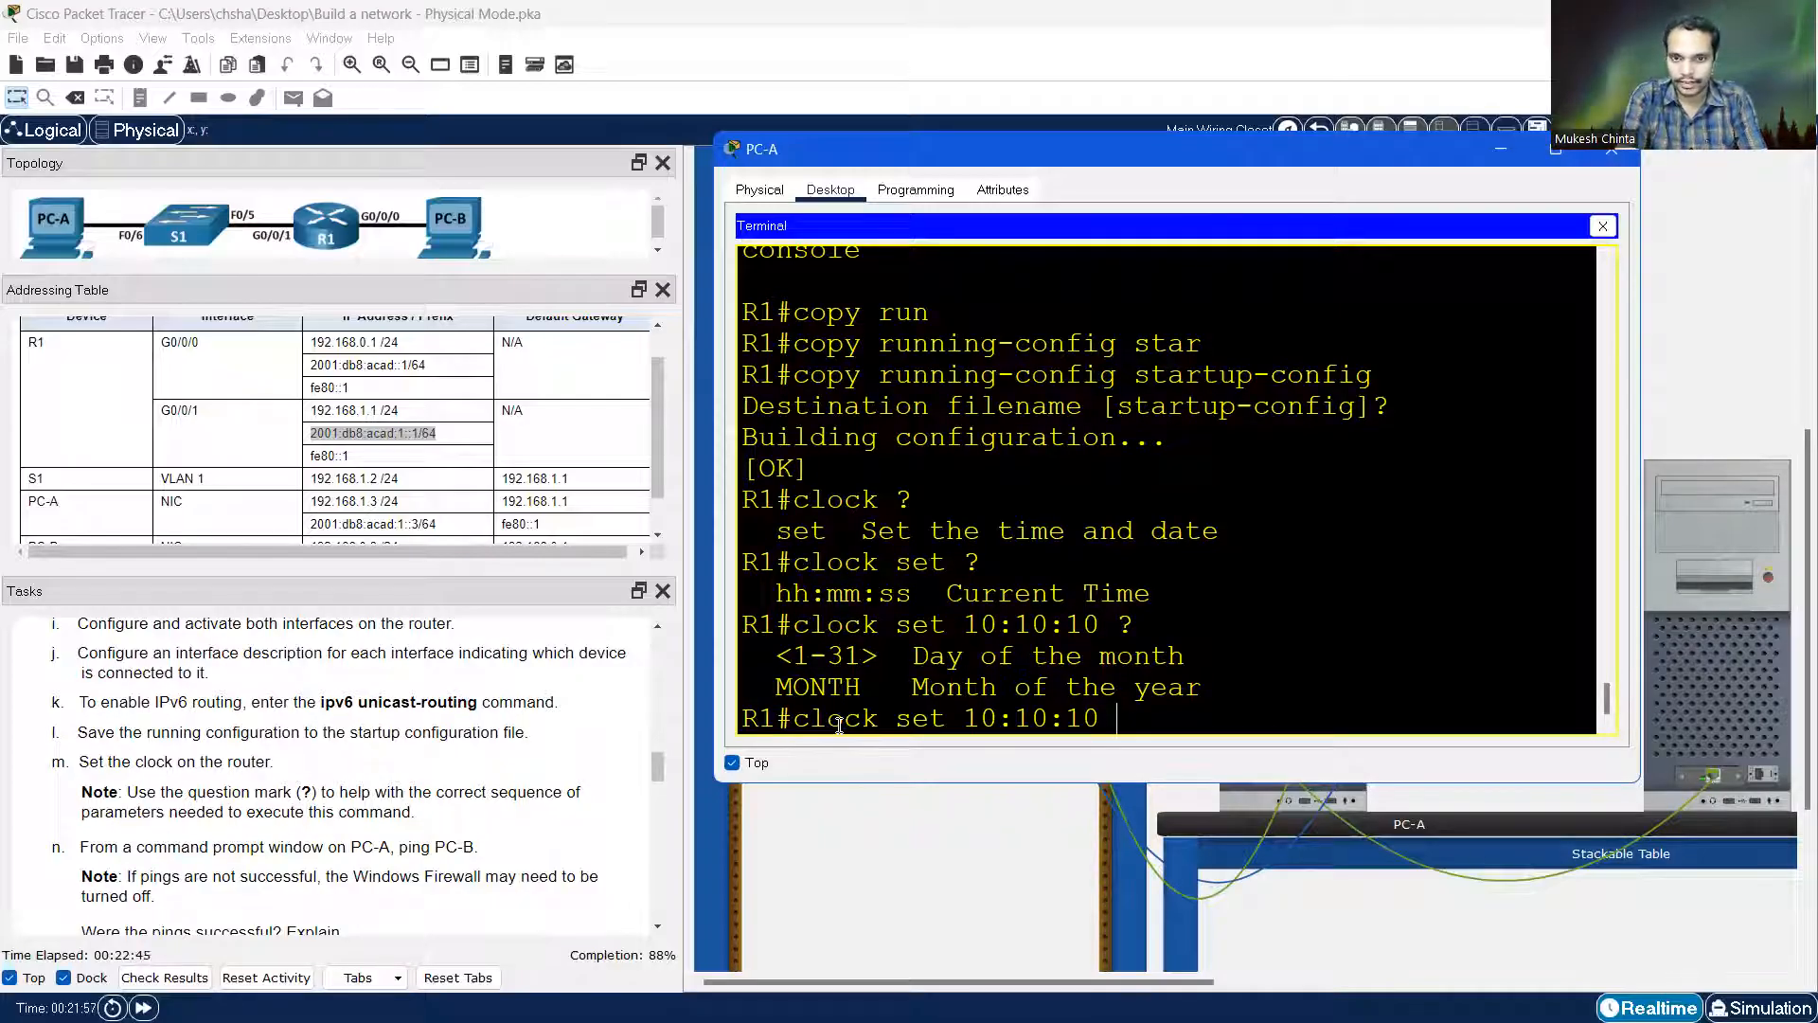
pyautogui.write('No')
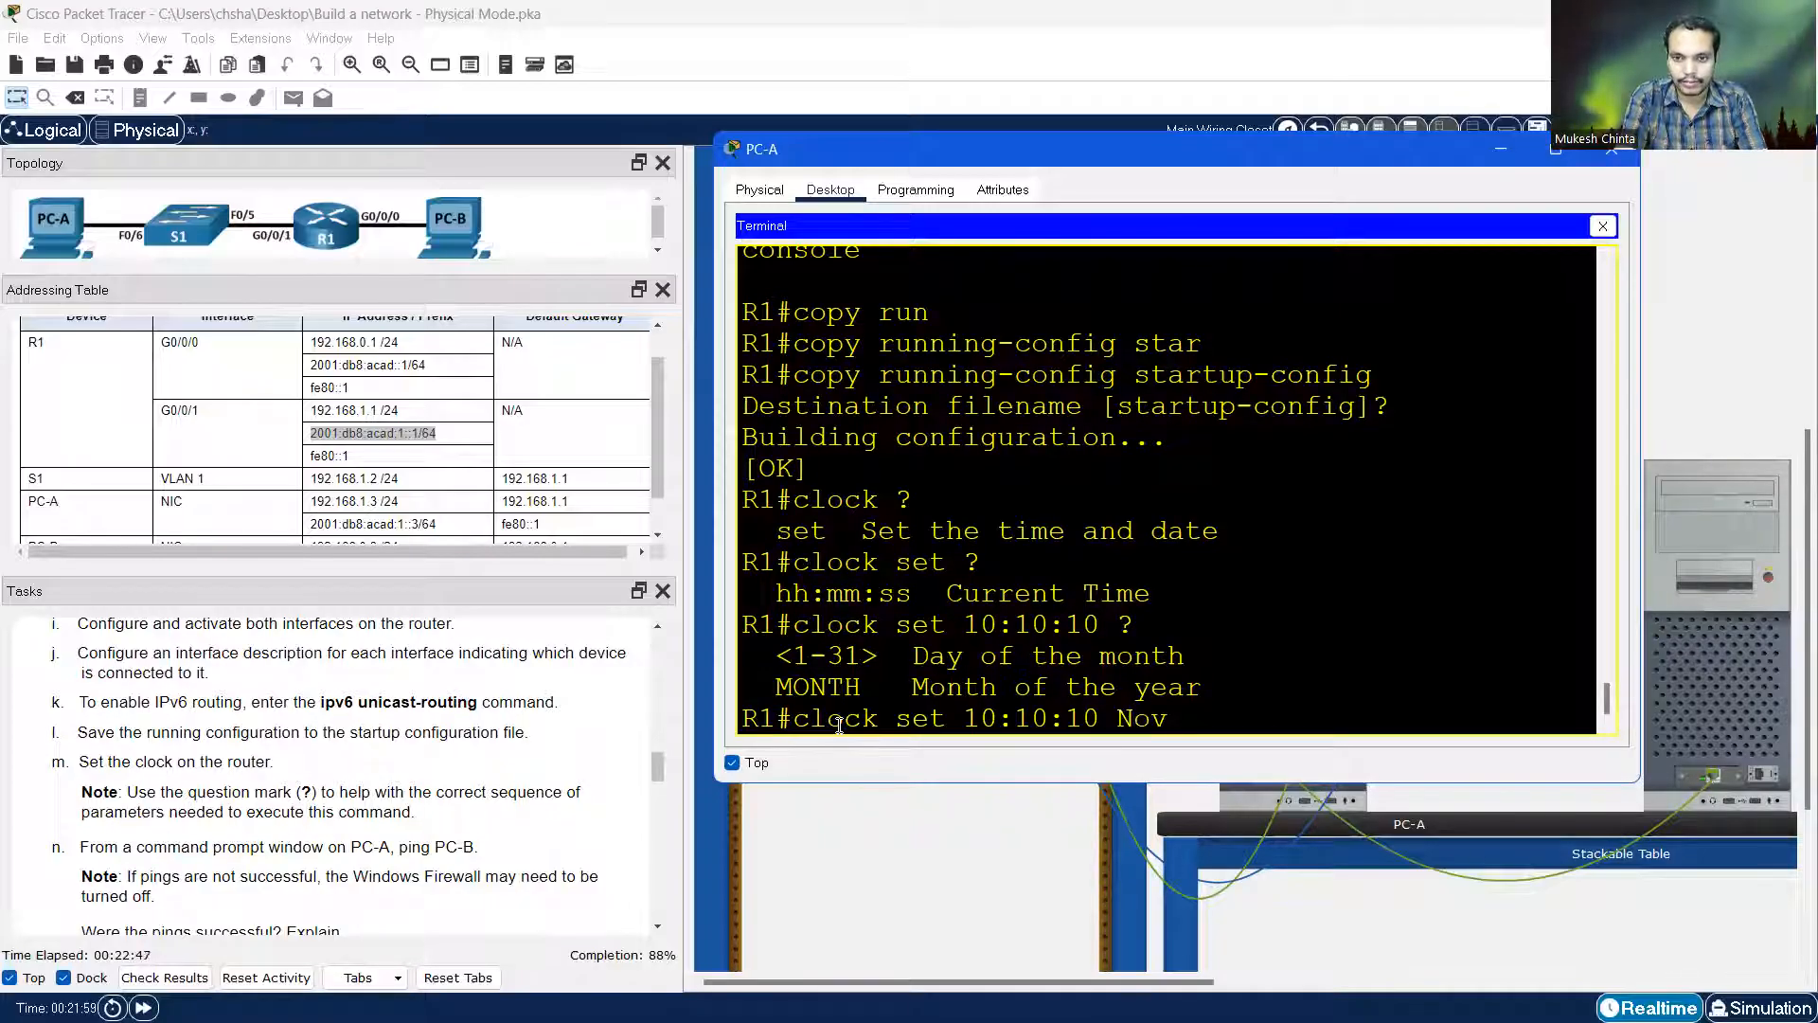
pyautogui.write('v')
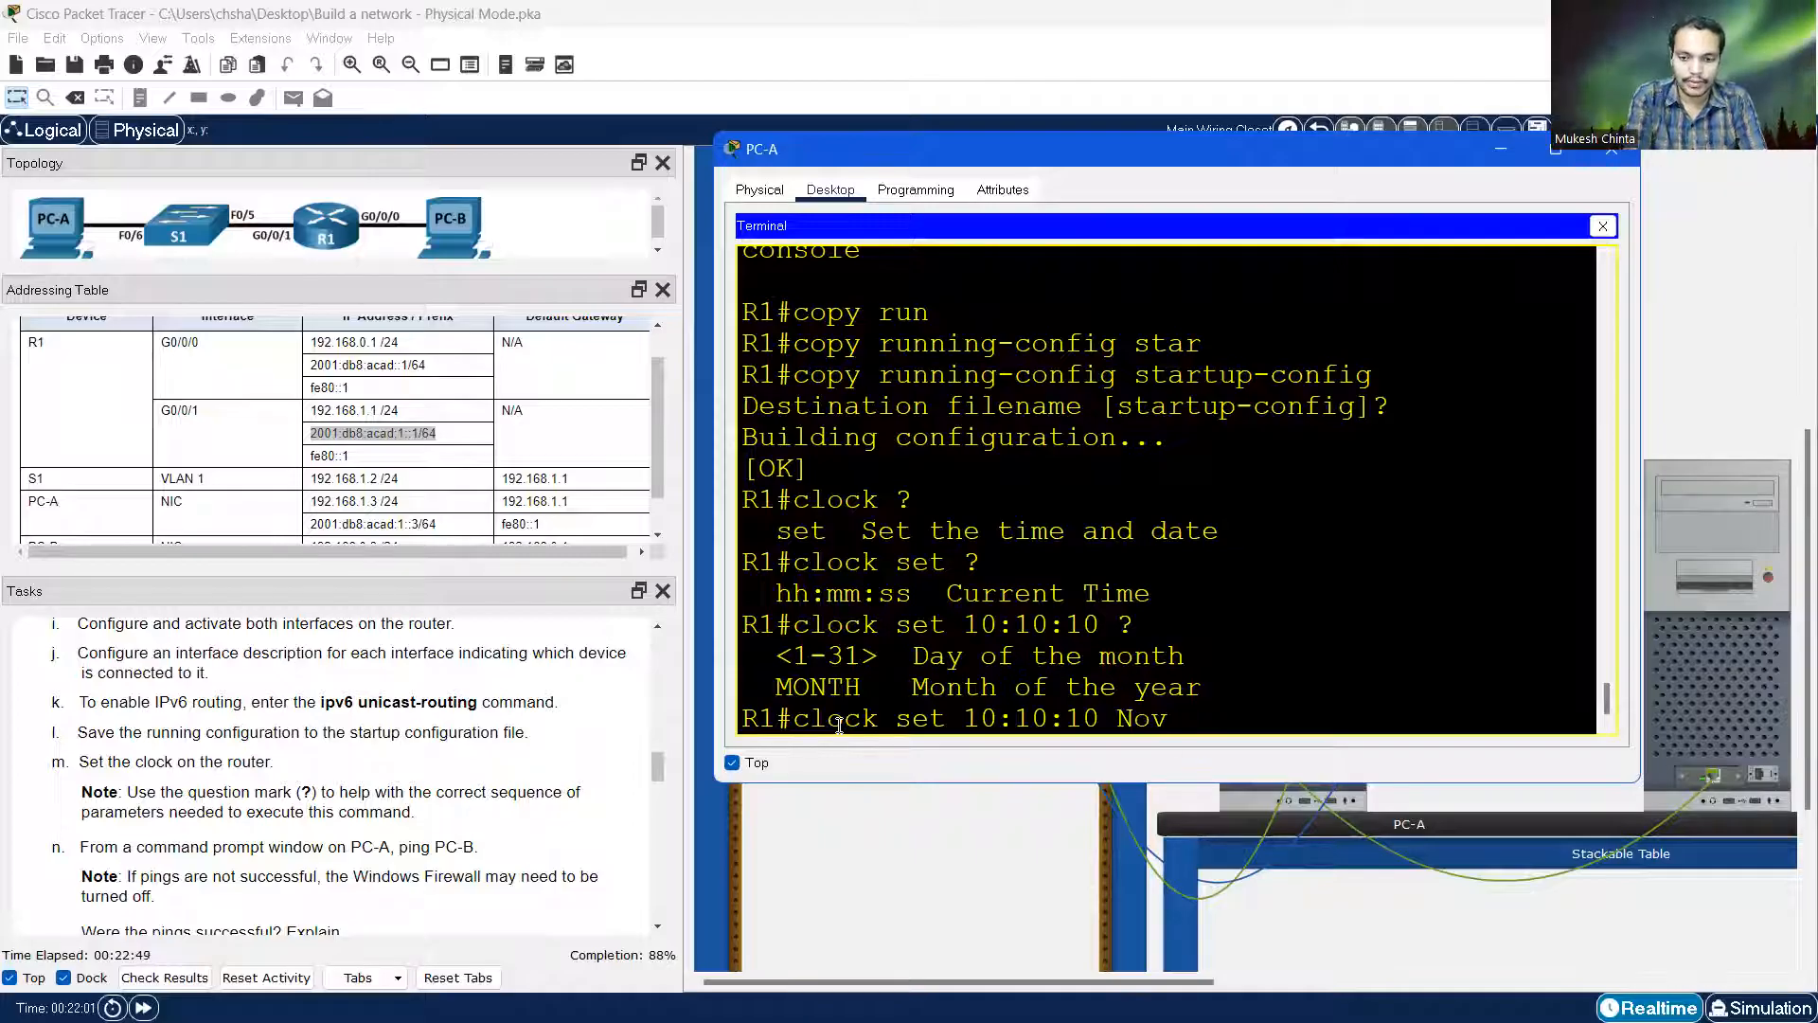
pyautogui.write(' ?')
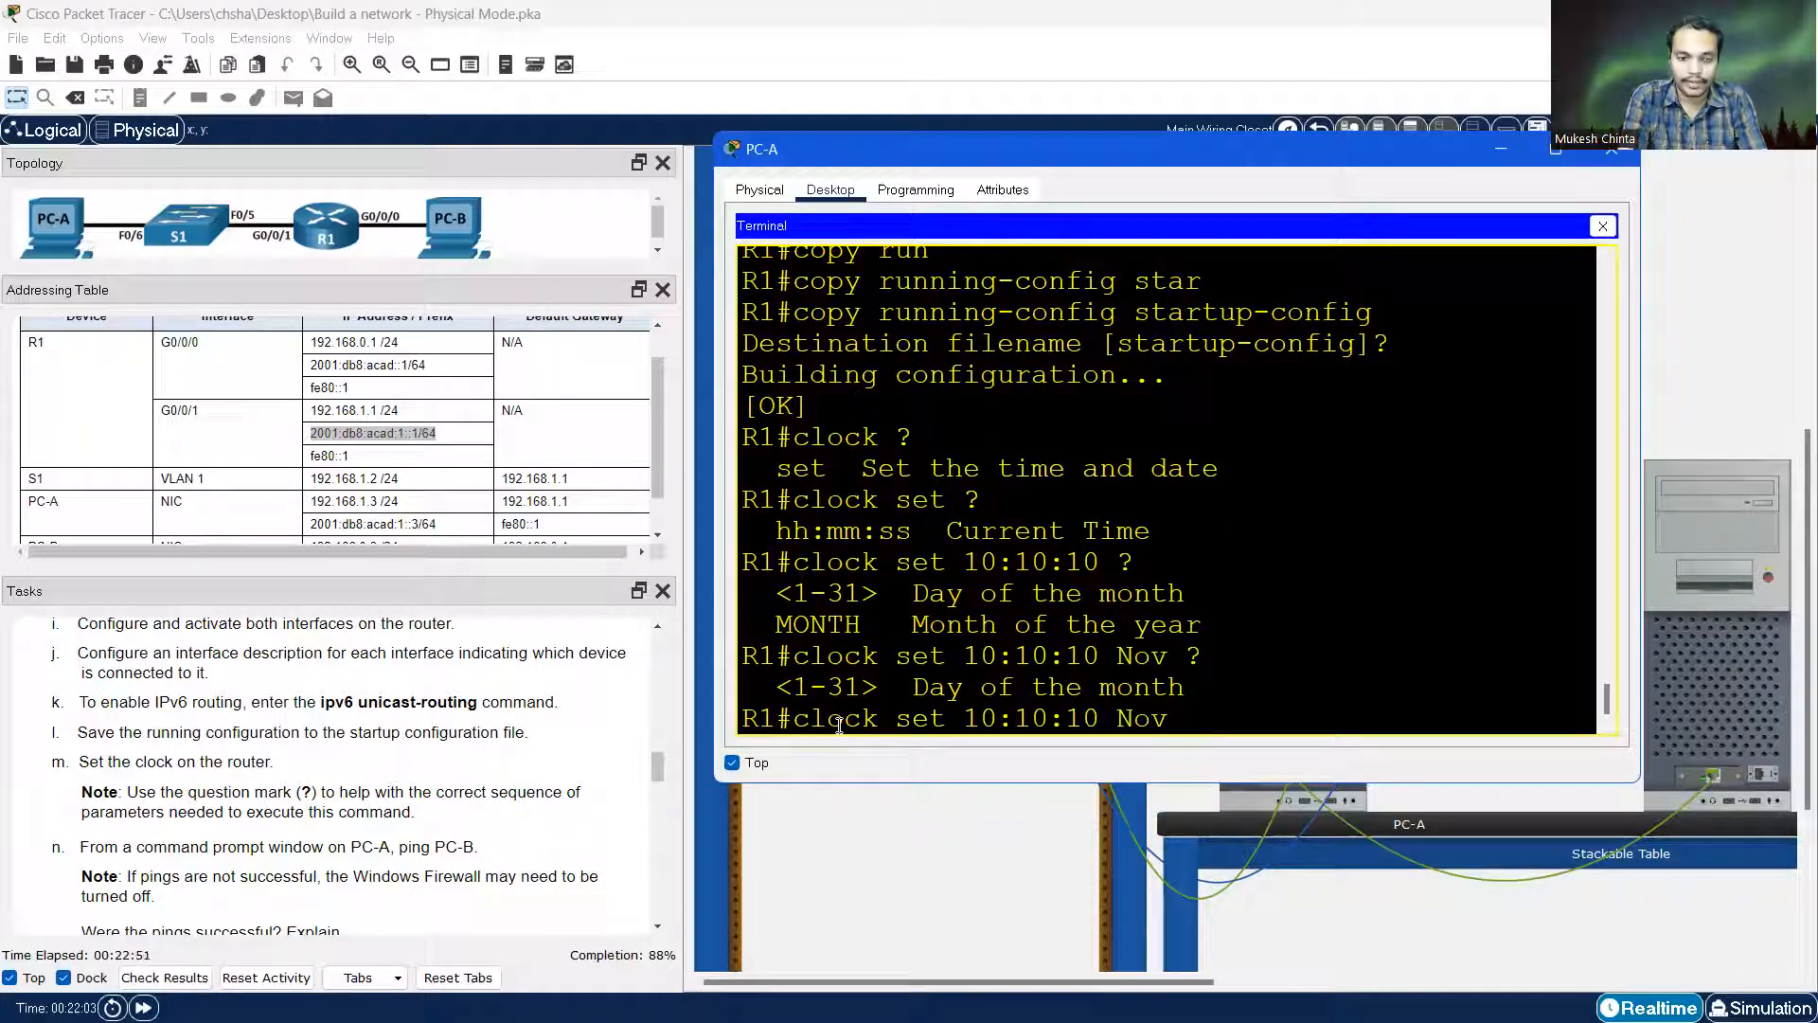
pyautogui.write('22')
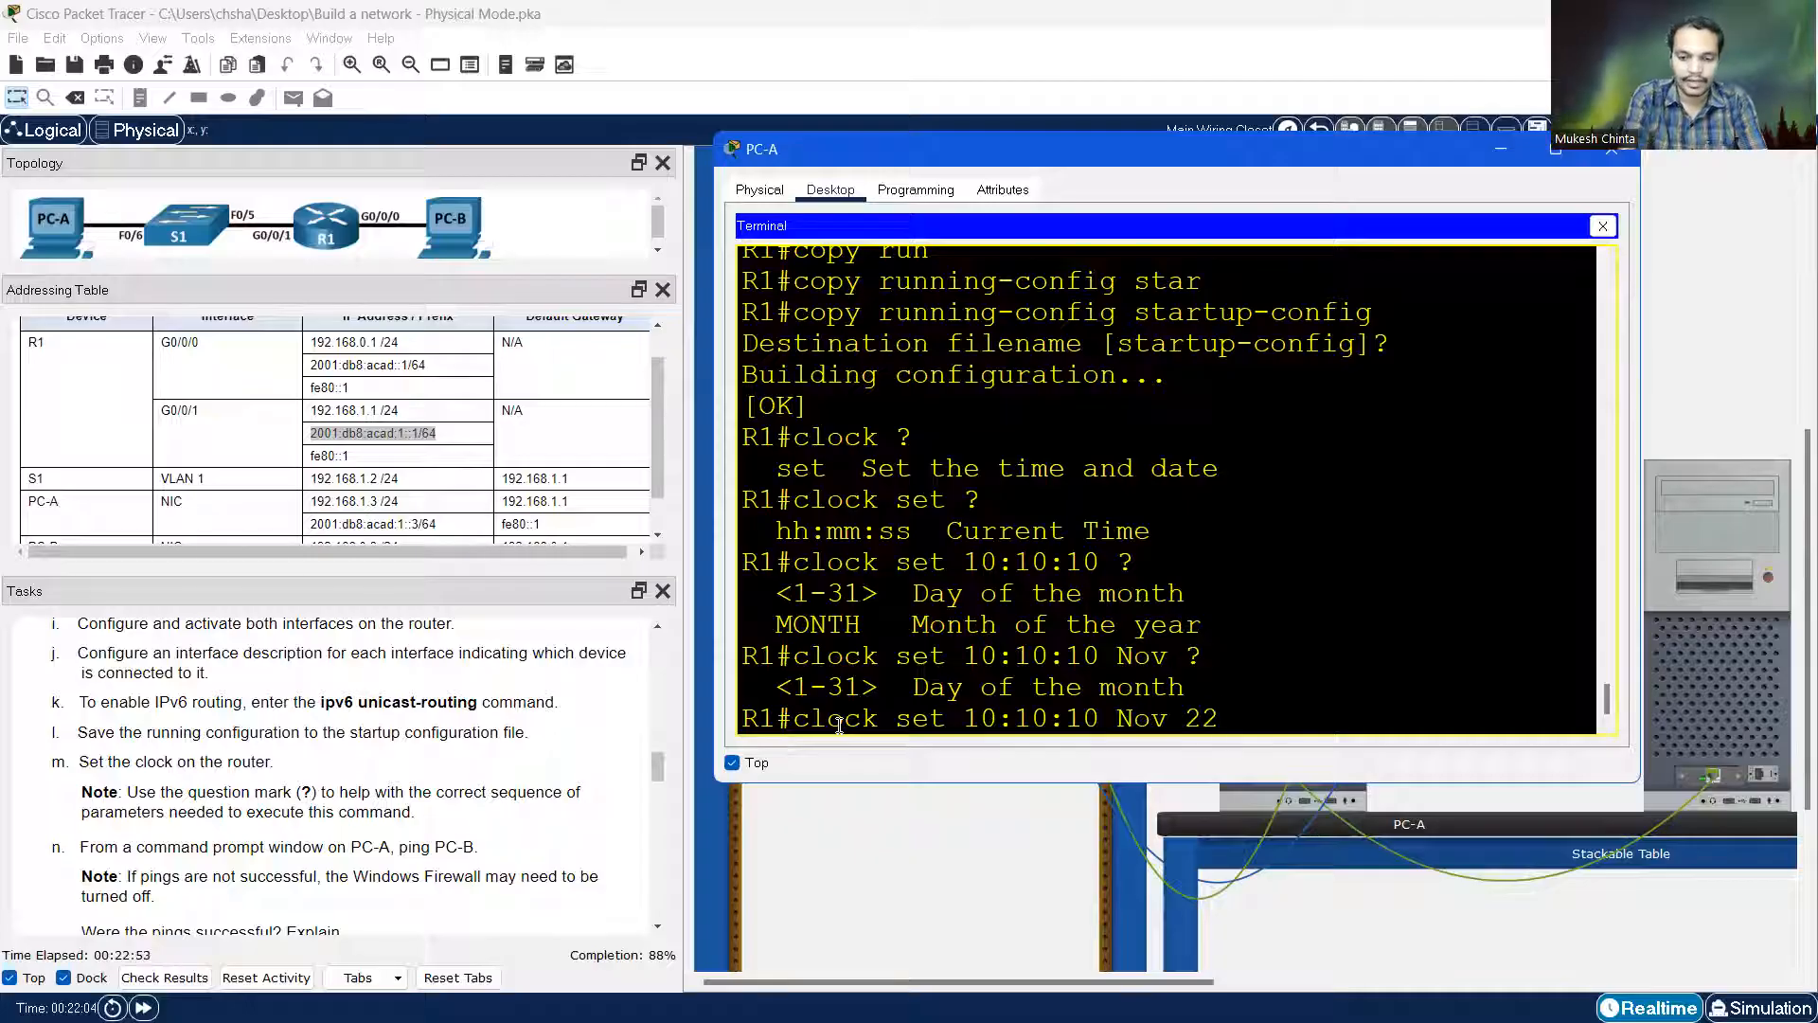
pyautogui.write(' ?')
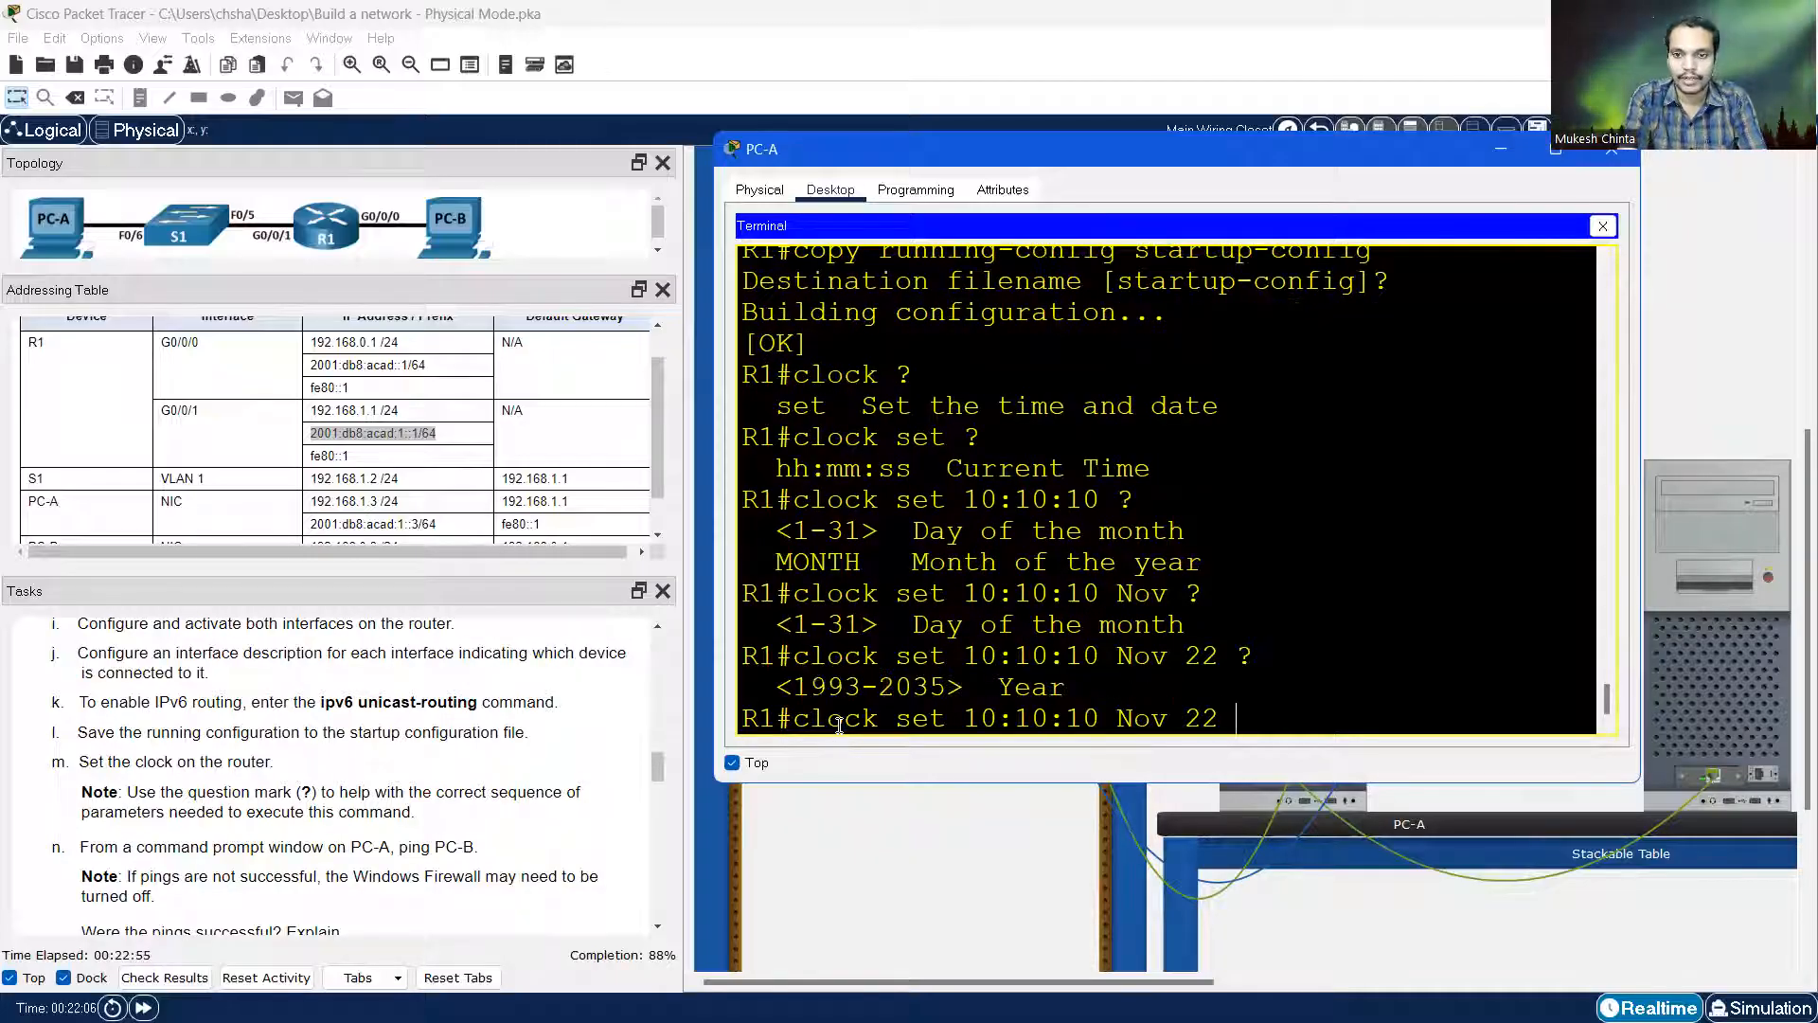
pyautogui.write('2022')
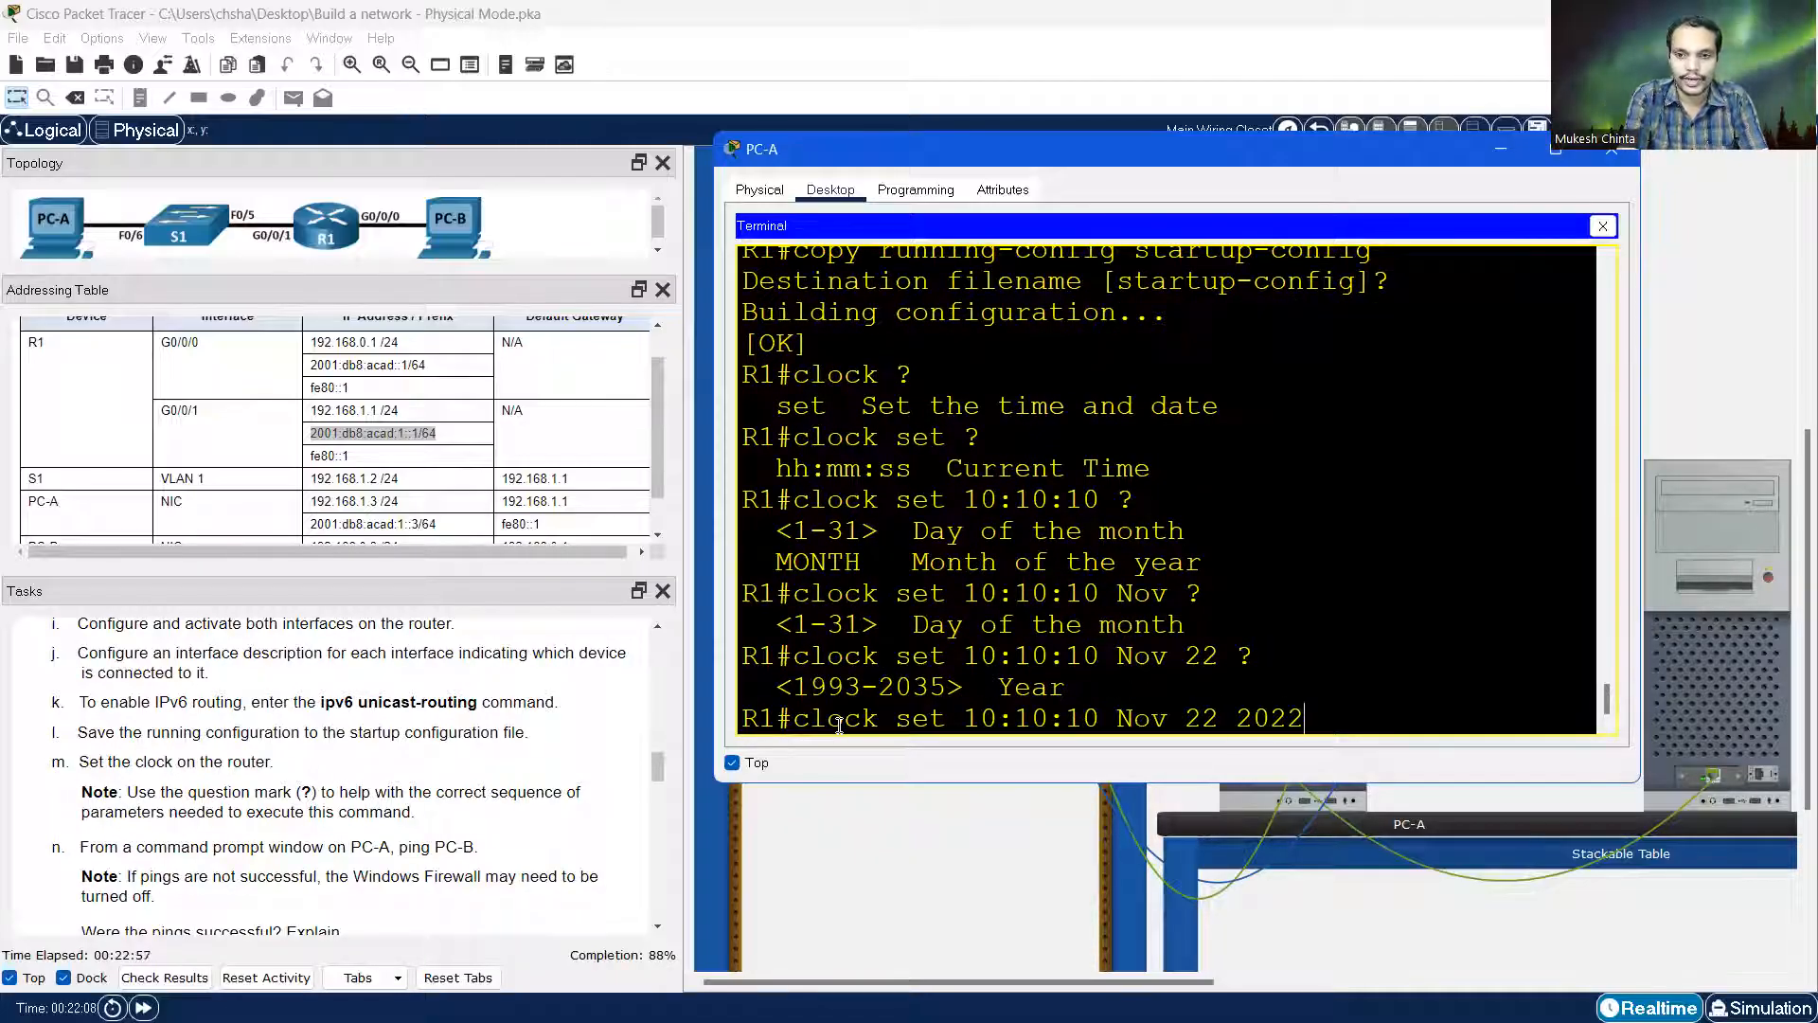
pyautogui.press('Return')
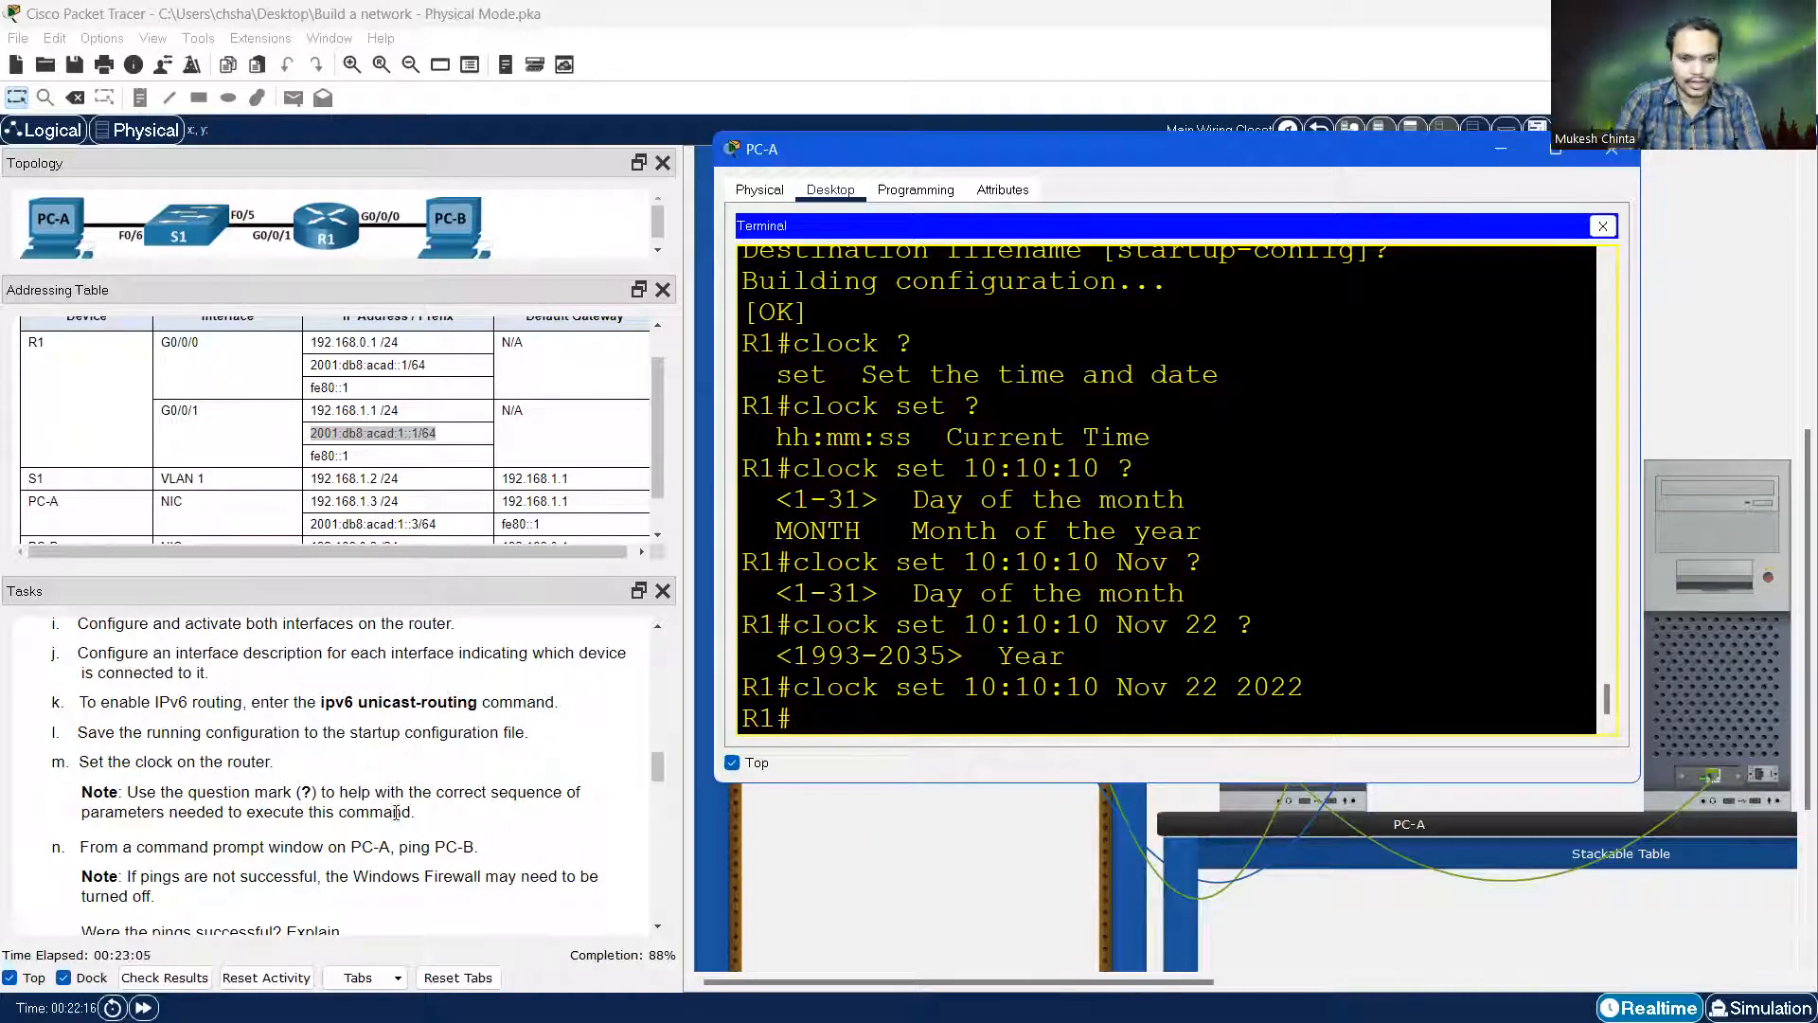
pyautogui.scroll(-1, 361, 819)
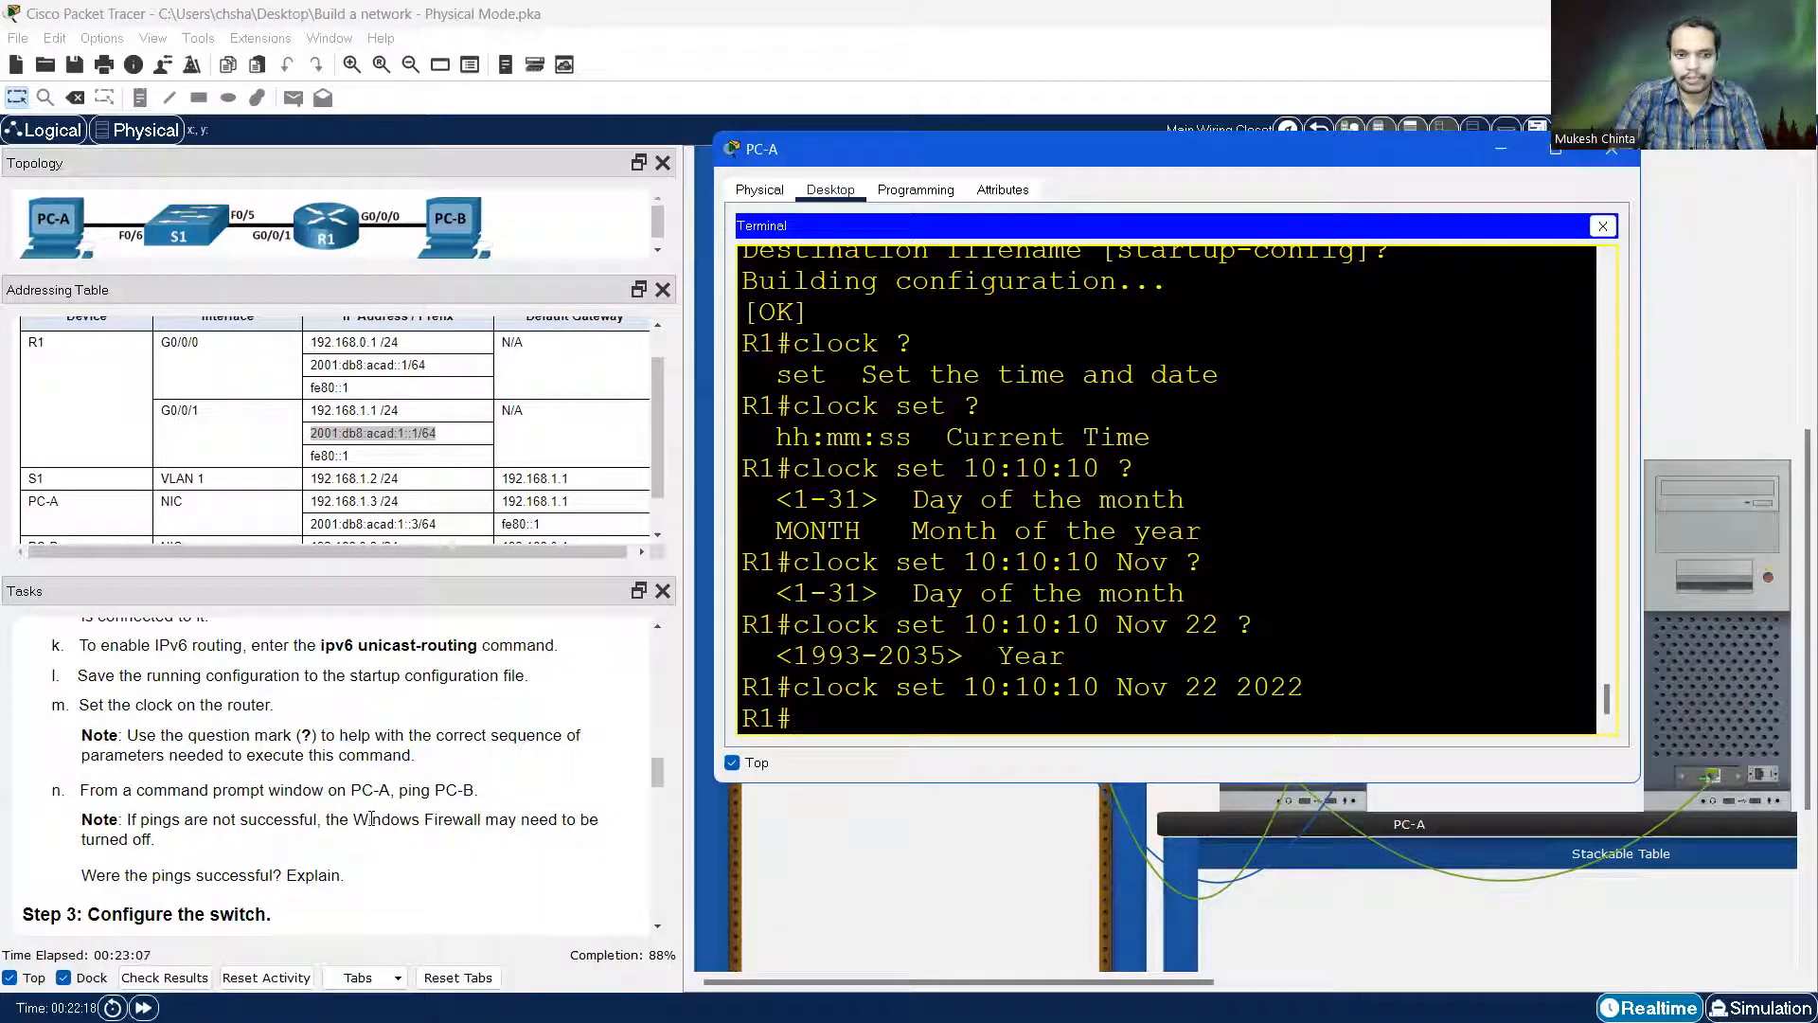
# Close R1's terminal and run 'ping 192.168.0.3' from PC-A's Command Prompt
pyautogui.click(1600, 229)
pyautogui.click(1331, 282)
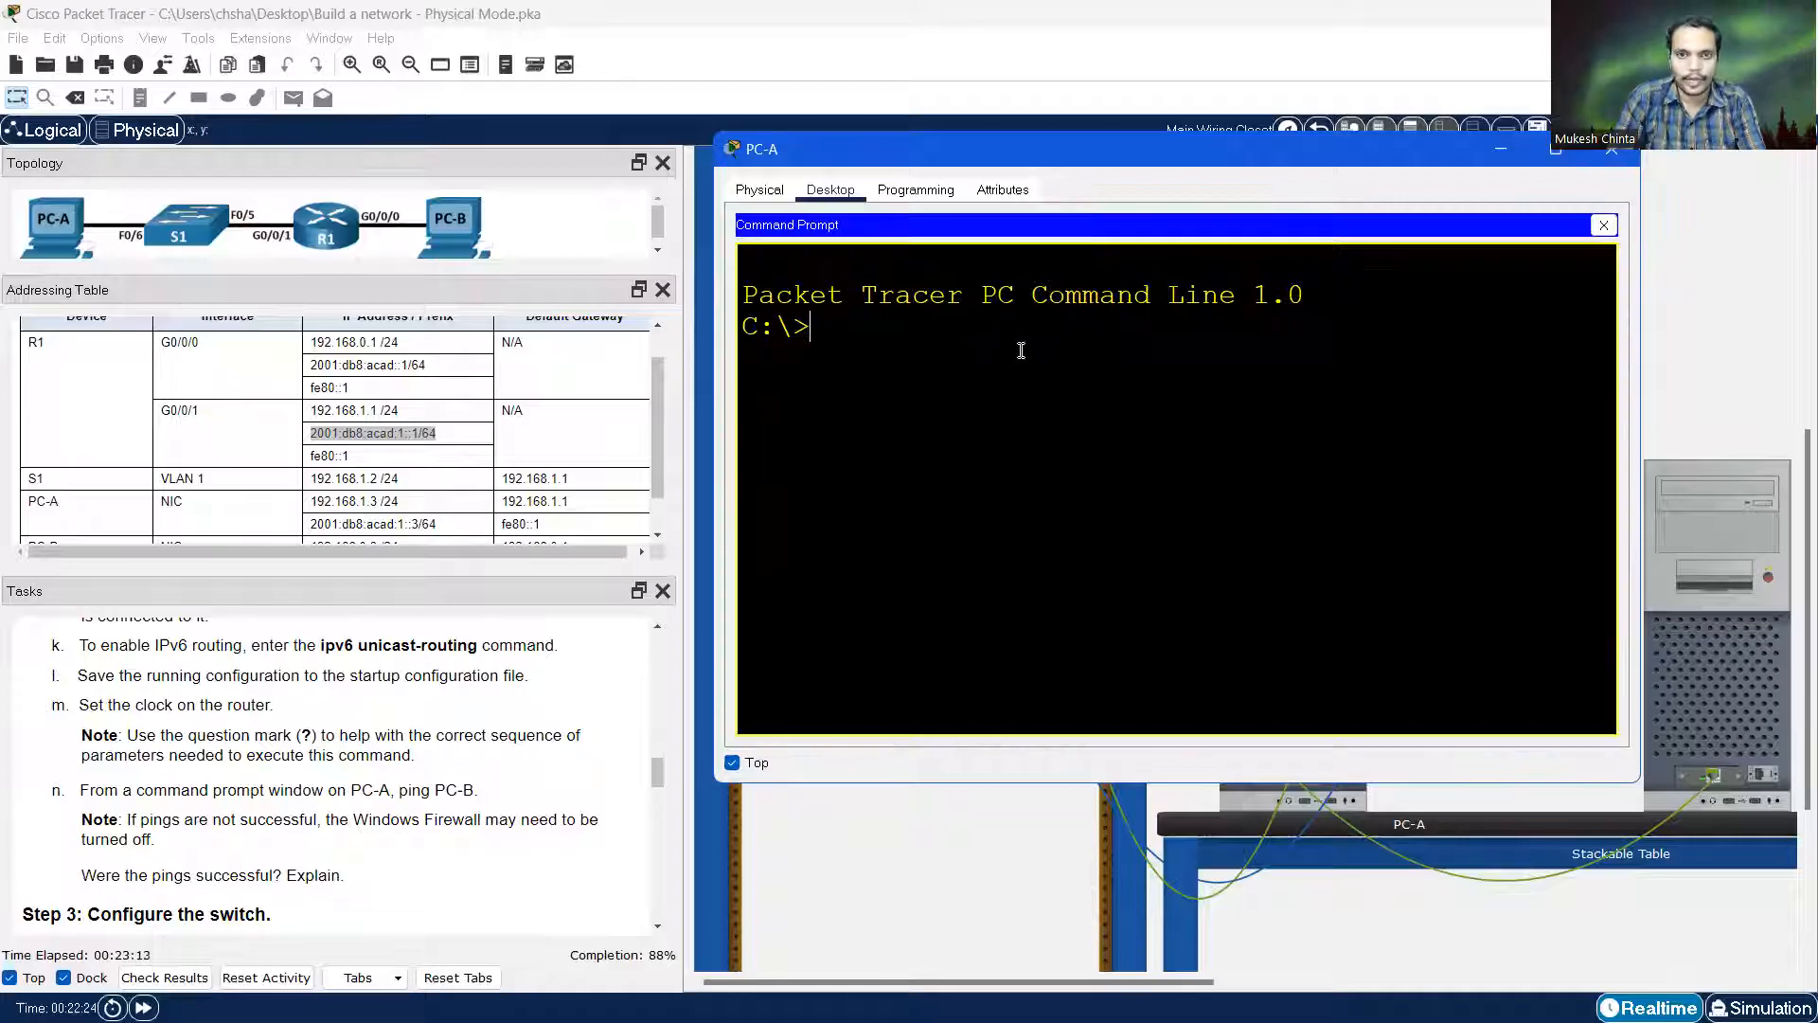
pyautogui.write('ping')
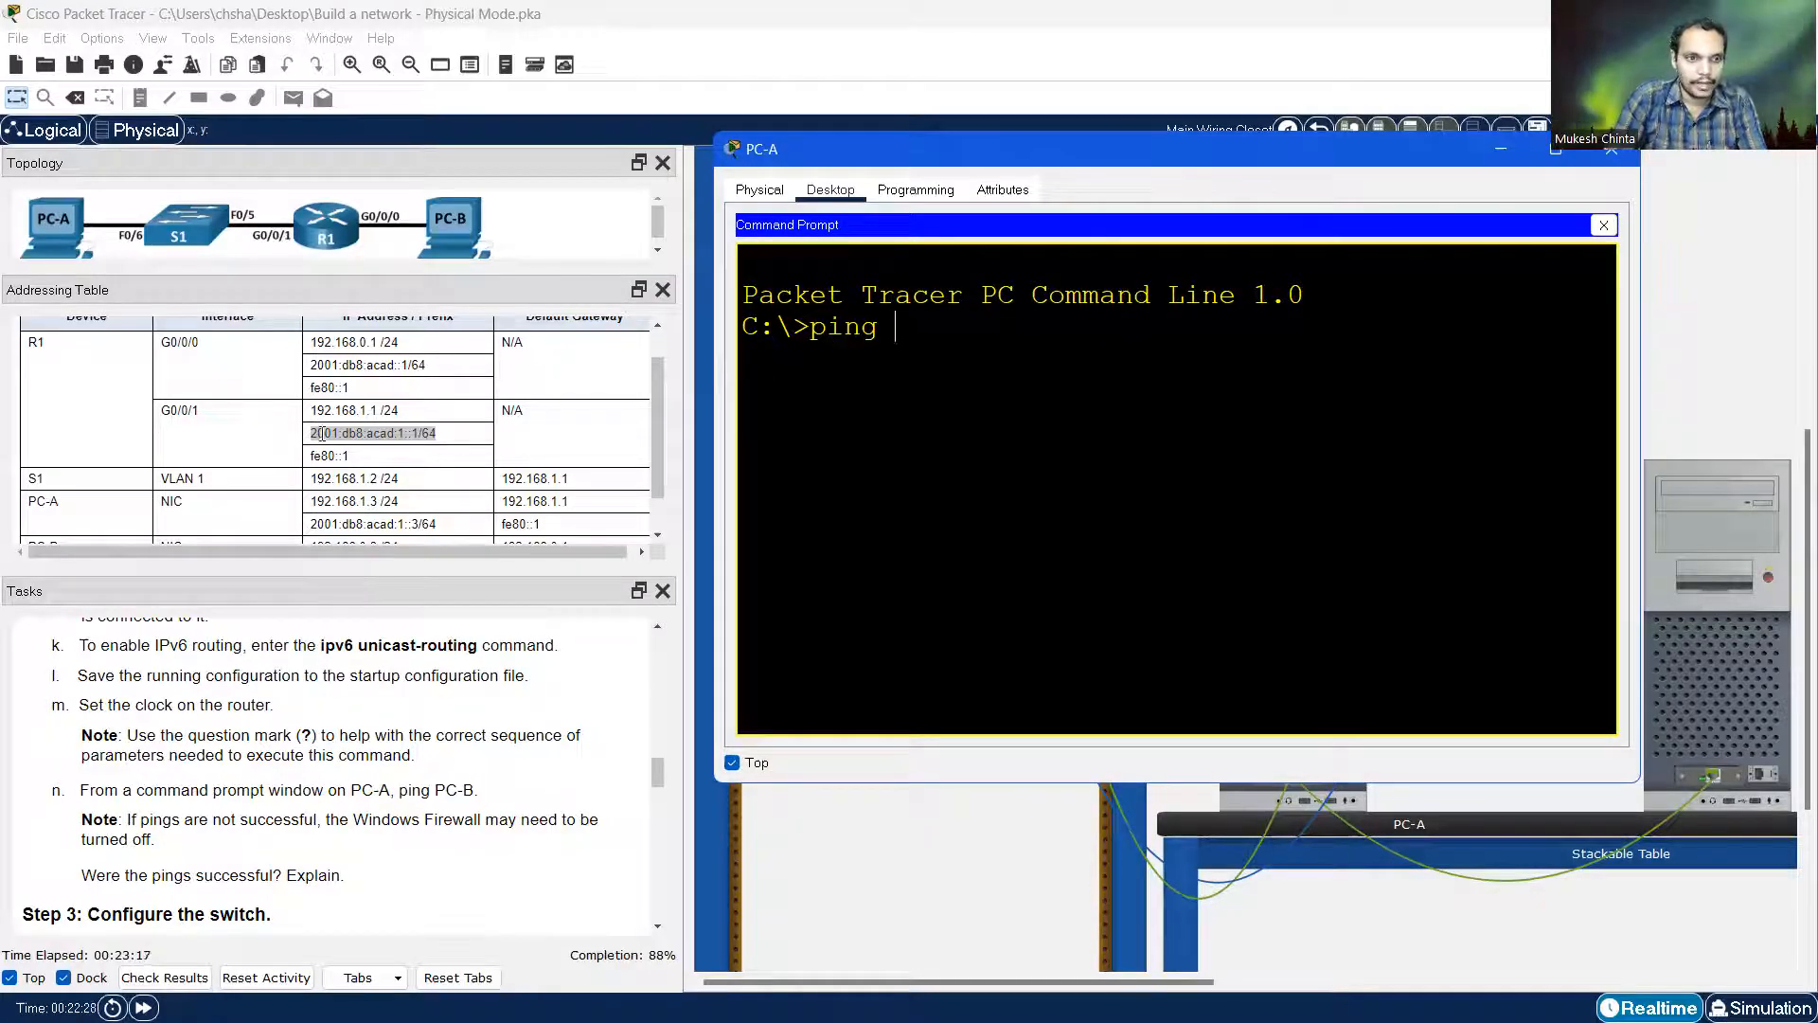
pyautogui.scroll(-2, 318, 424)
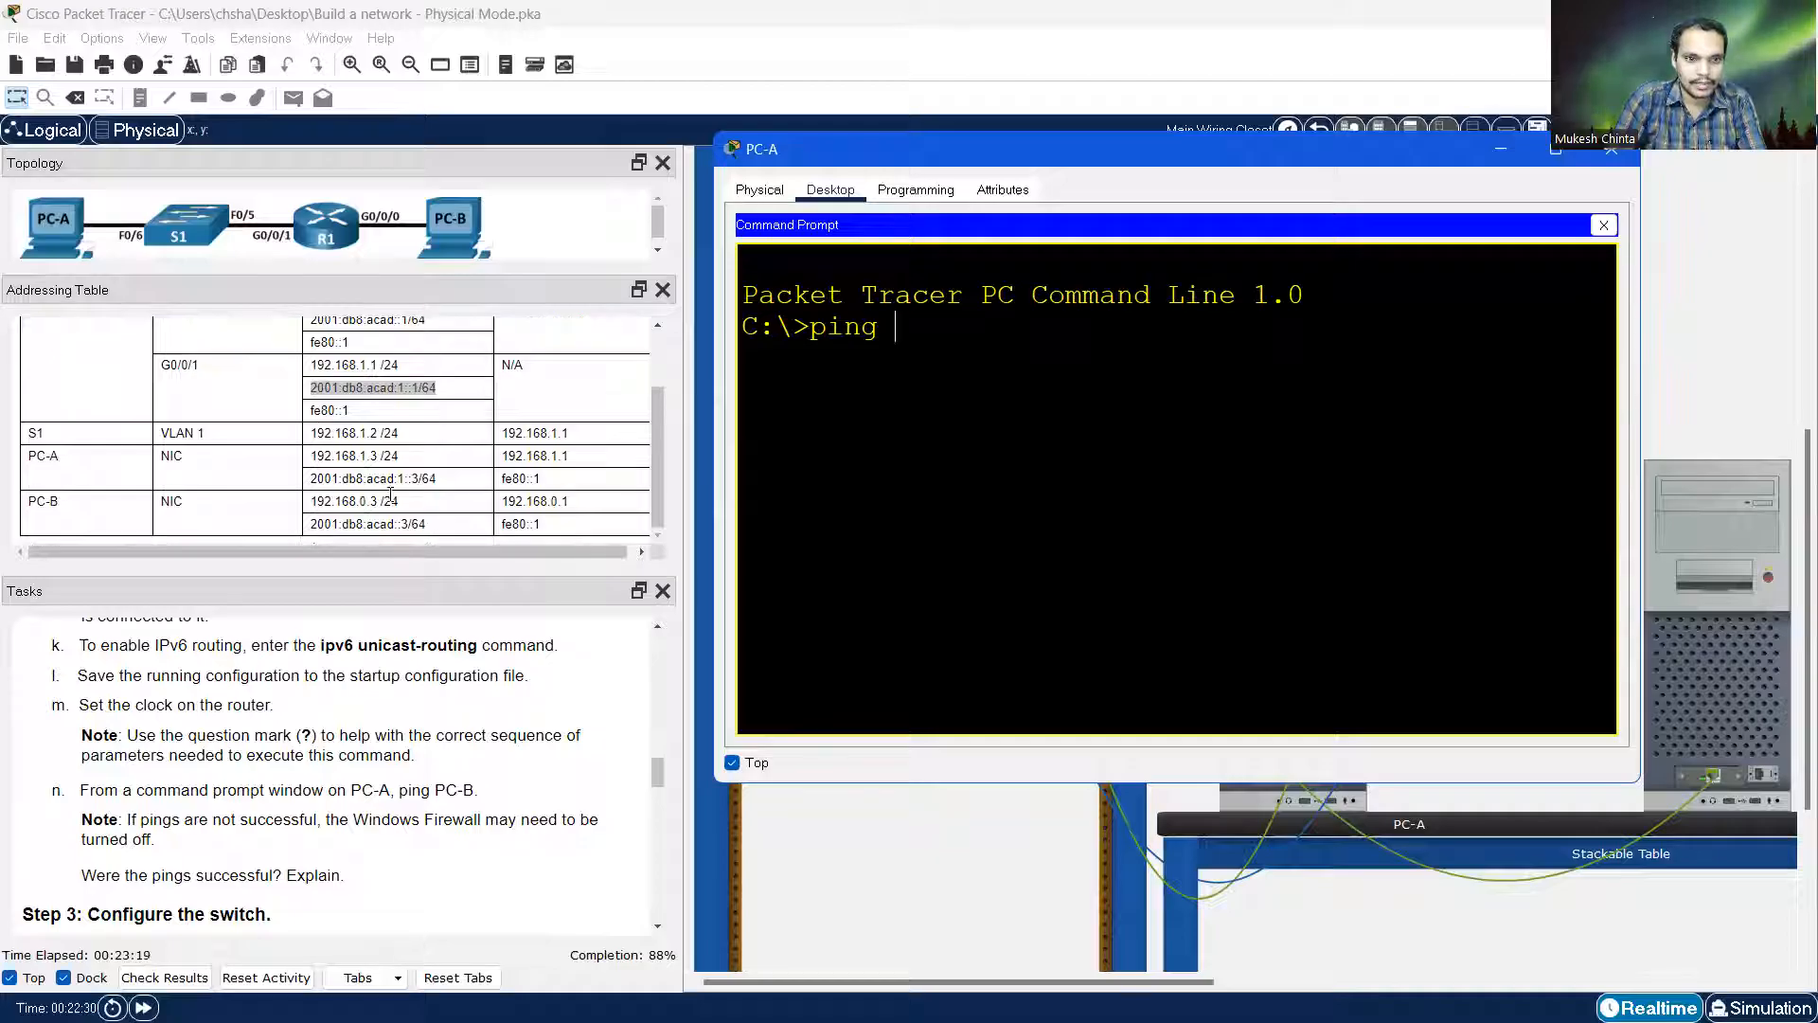
pyautogui.write('192.')
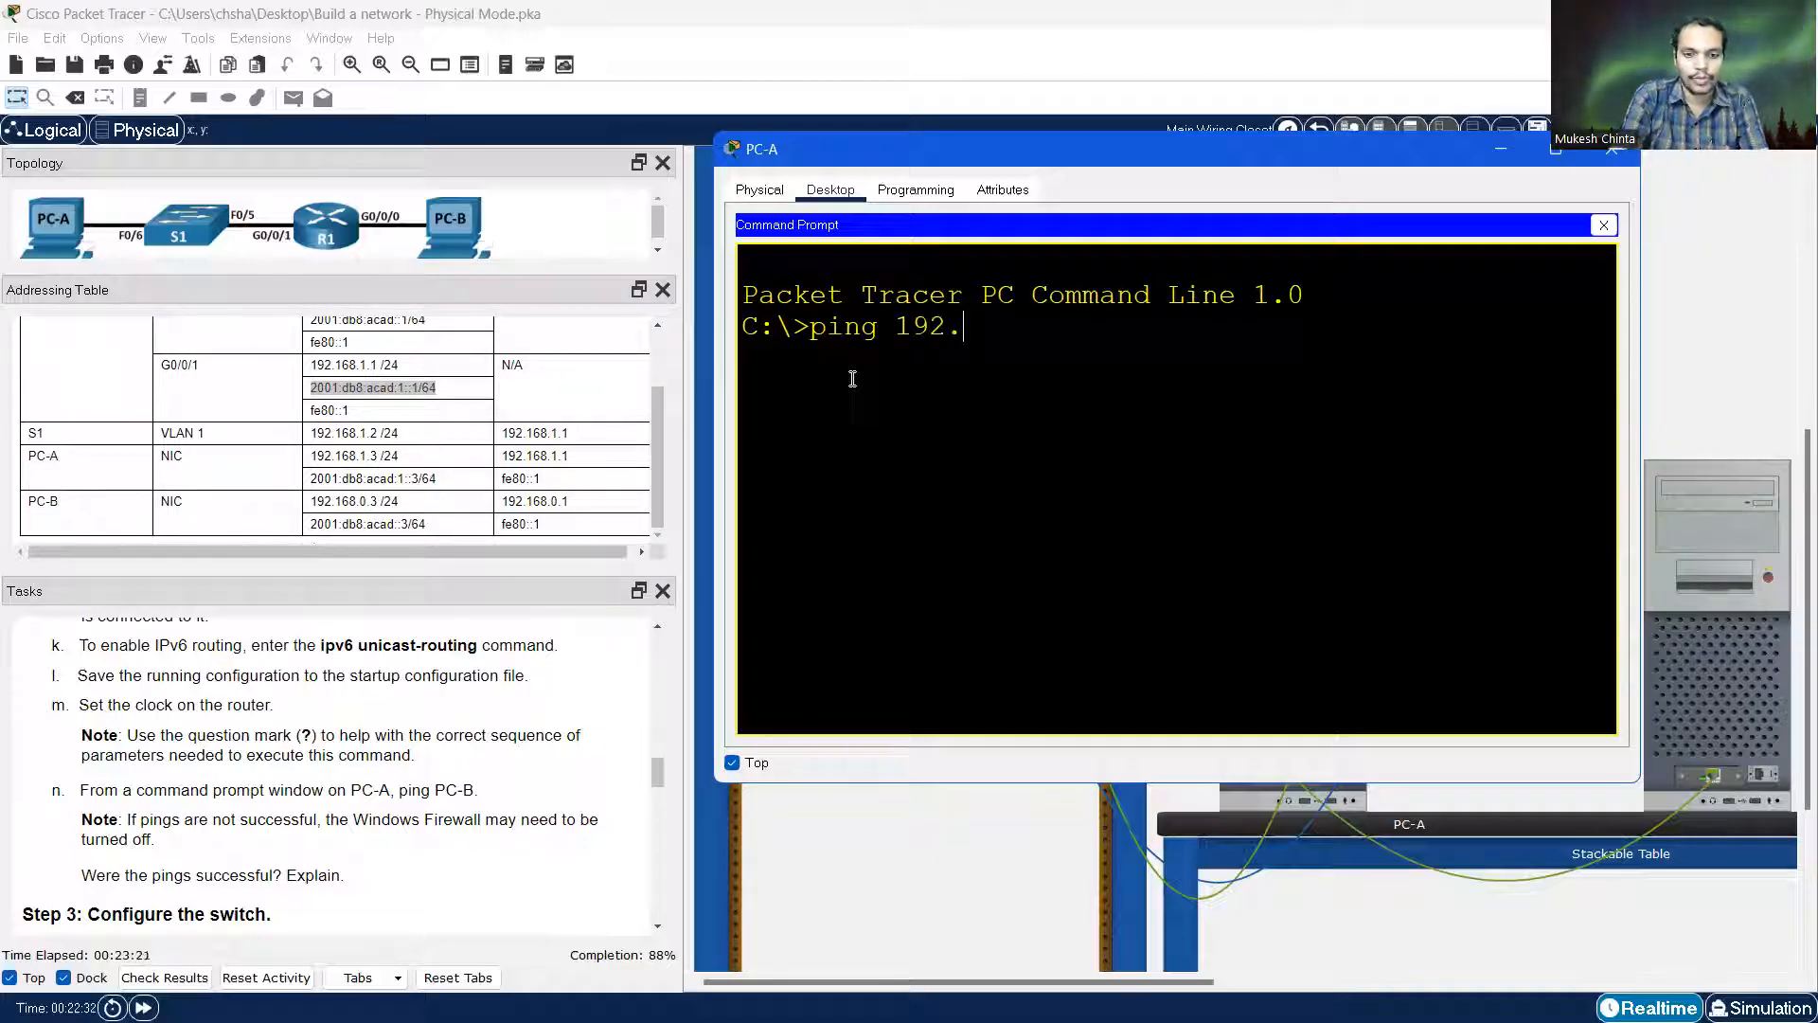
pyautogui.write('168')
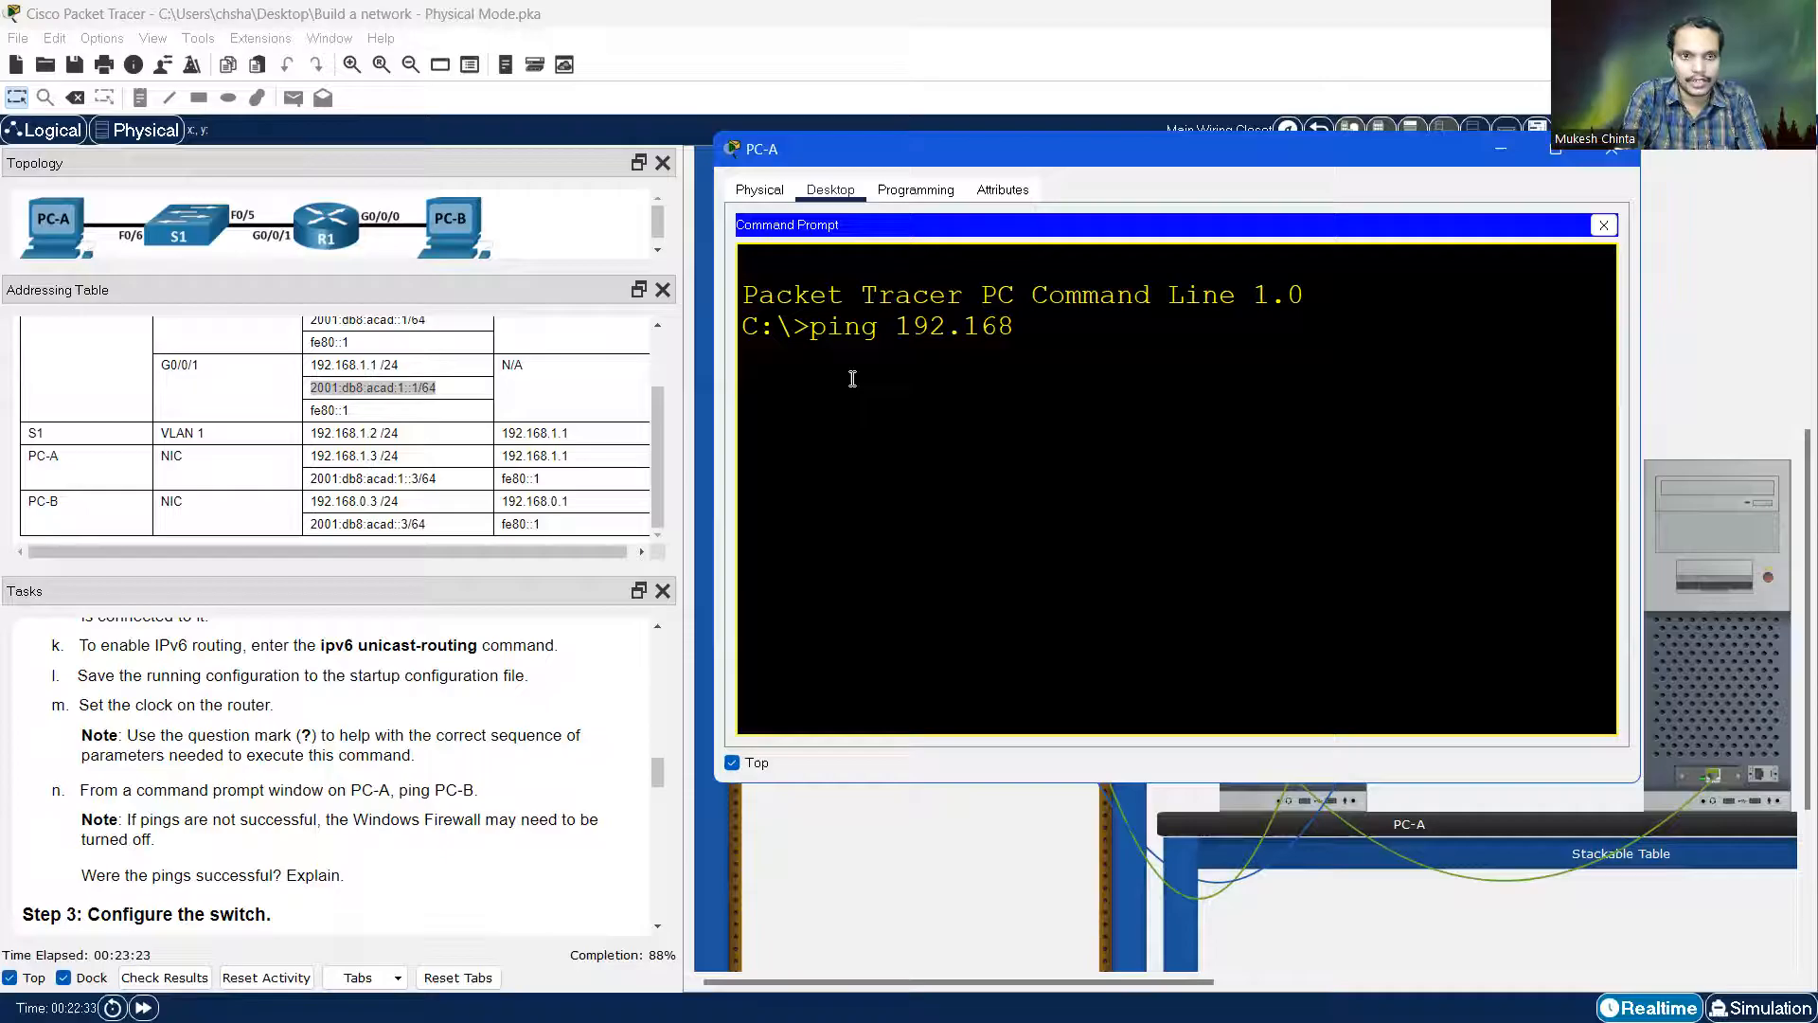
pyautogui.write('.0.3')
pyautogui.press('Return')
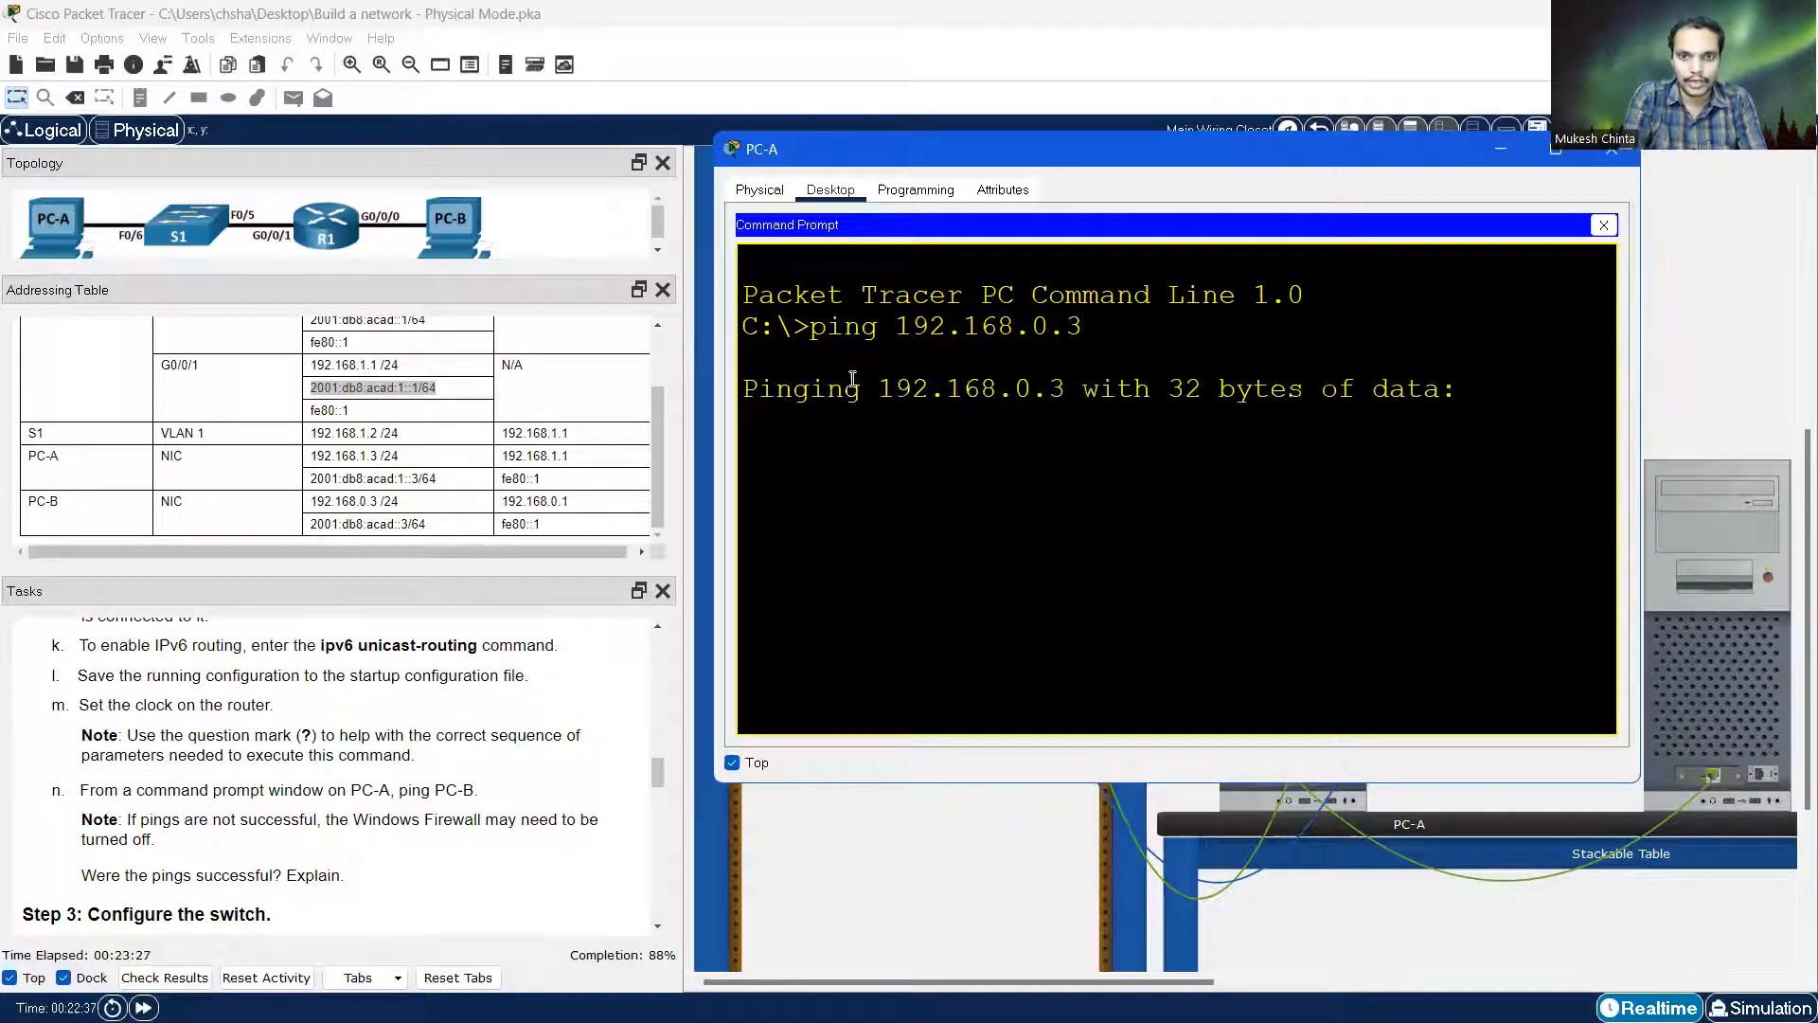
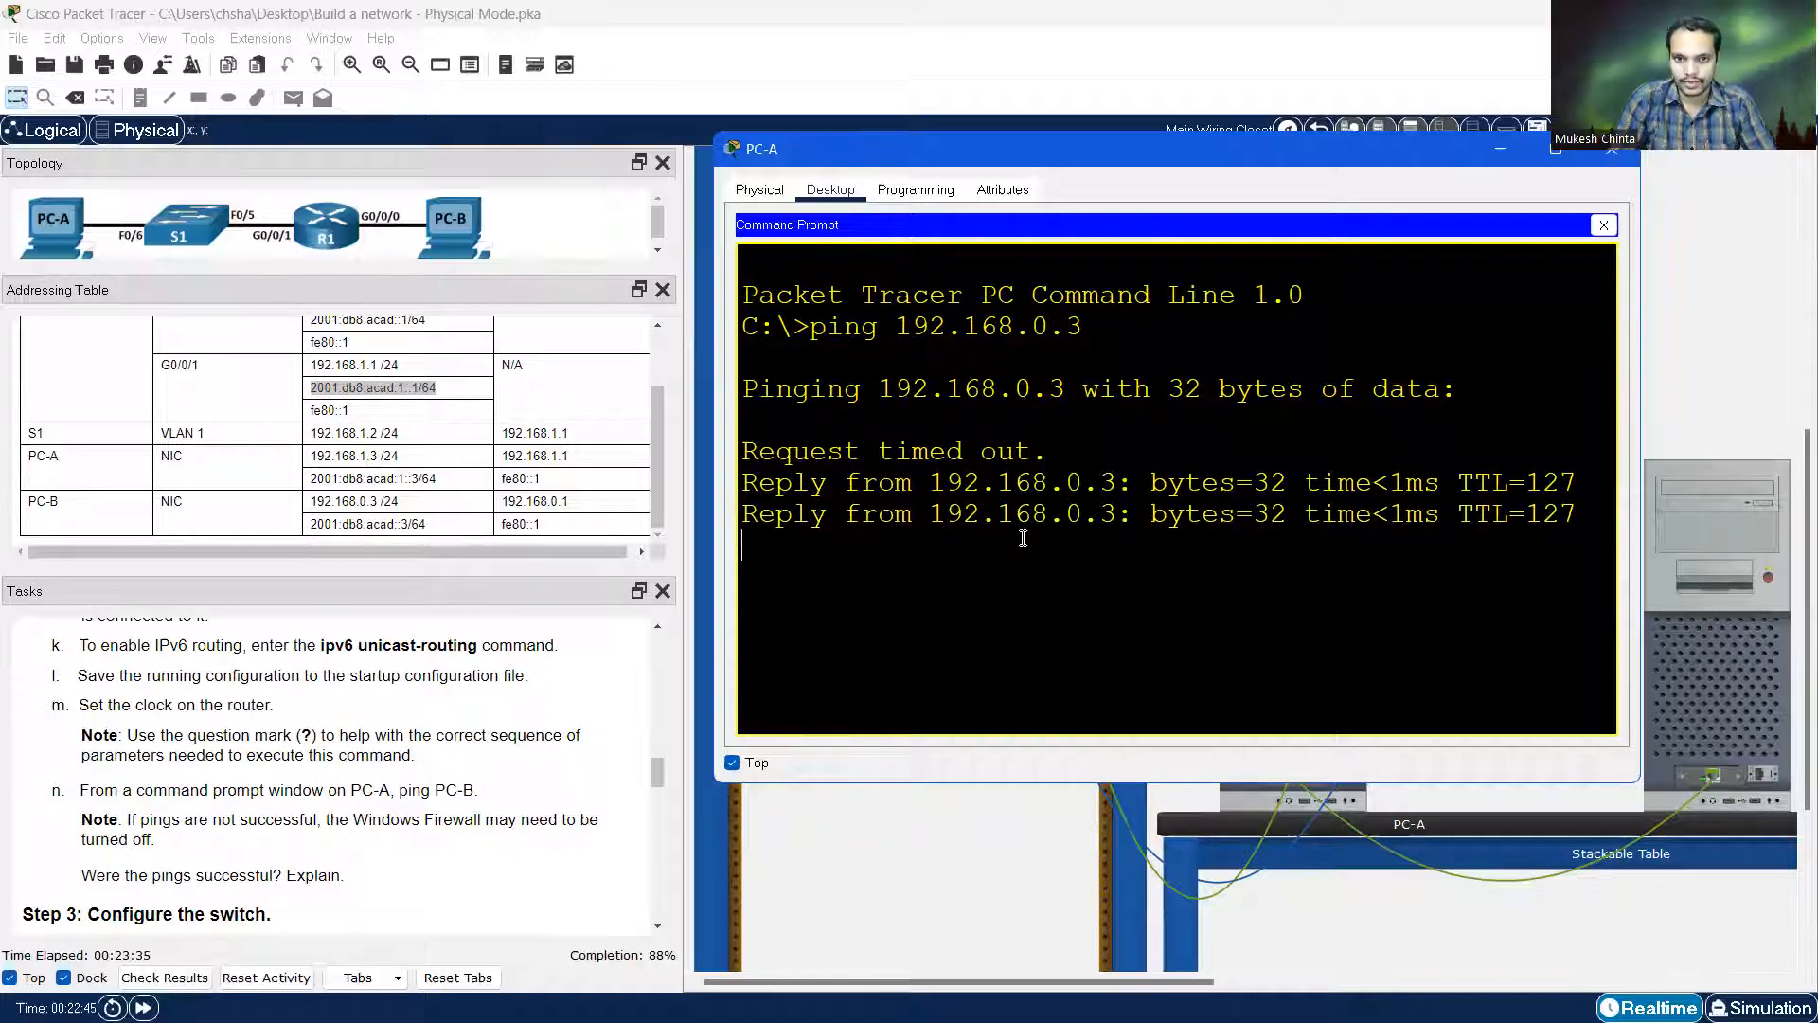
# Close PC-A's Command Prompt and then its device window
pyautogui.click(1604, 225)
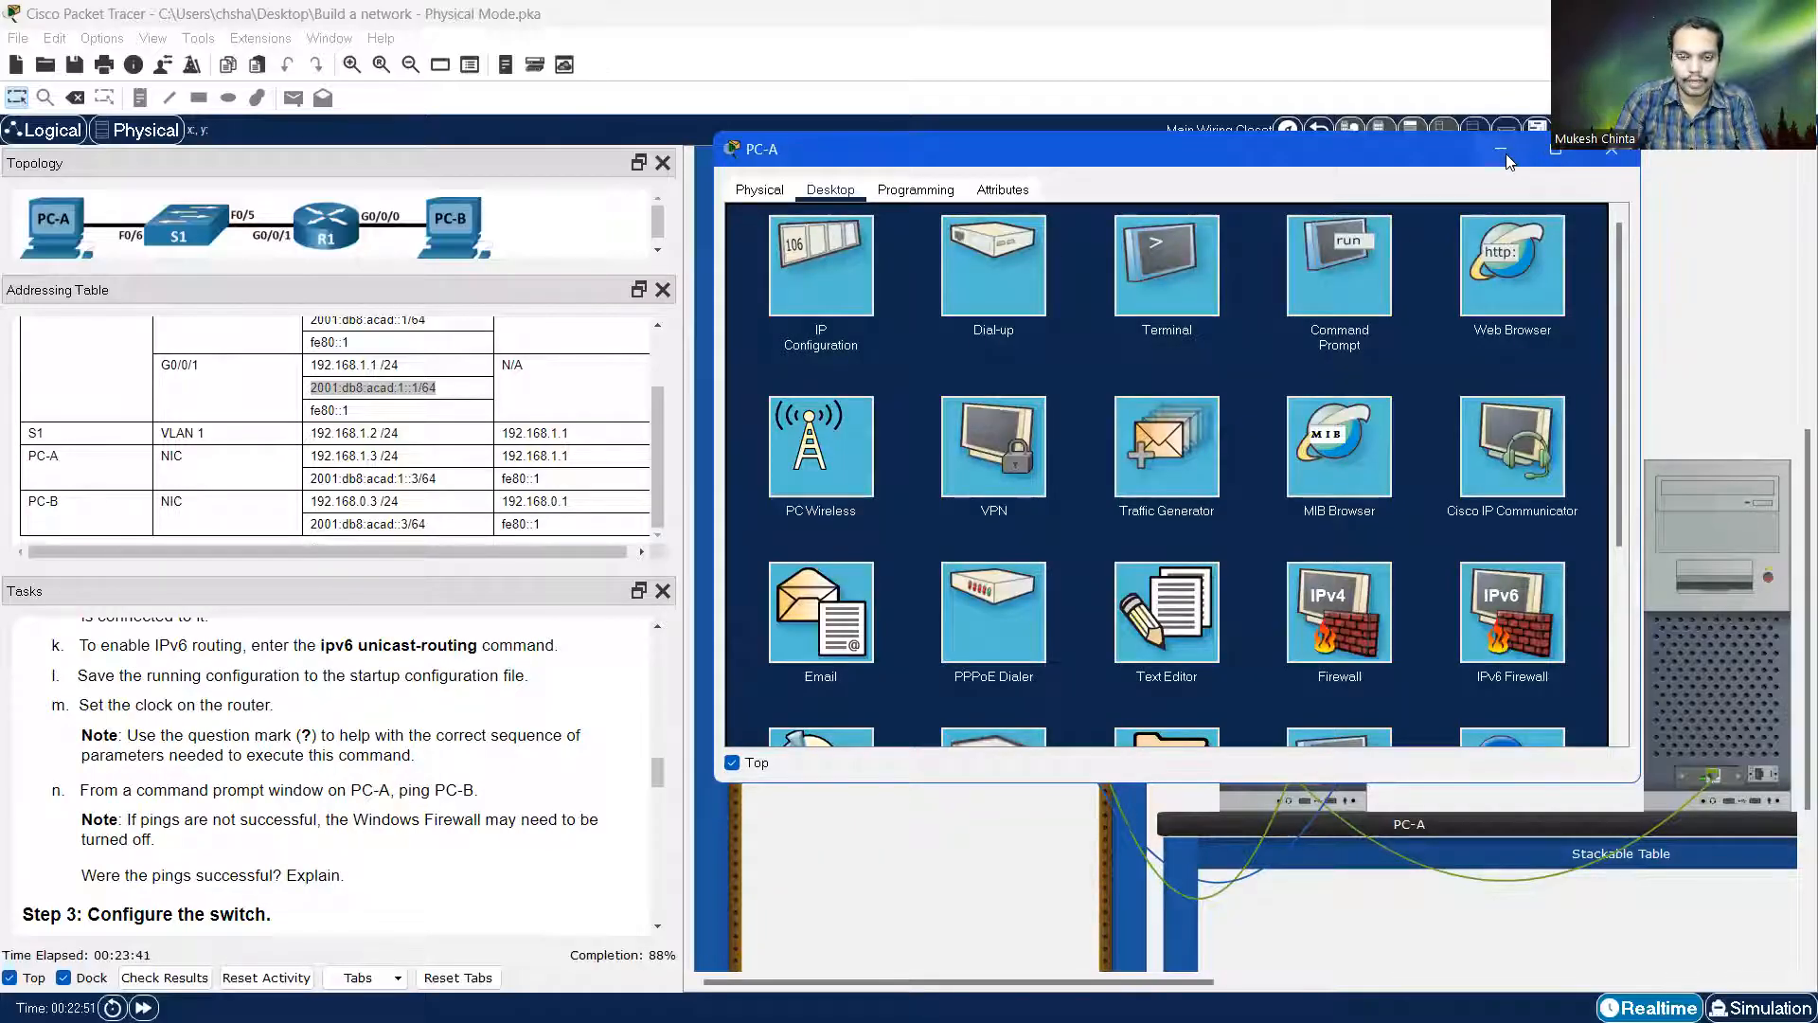
pyautogui.click(1611, 149)
# Scroll the Tasks panel to Step 3 and zoom the rack view in on switch S1
pyautogui.scroll(-1, 311, 675)
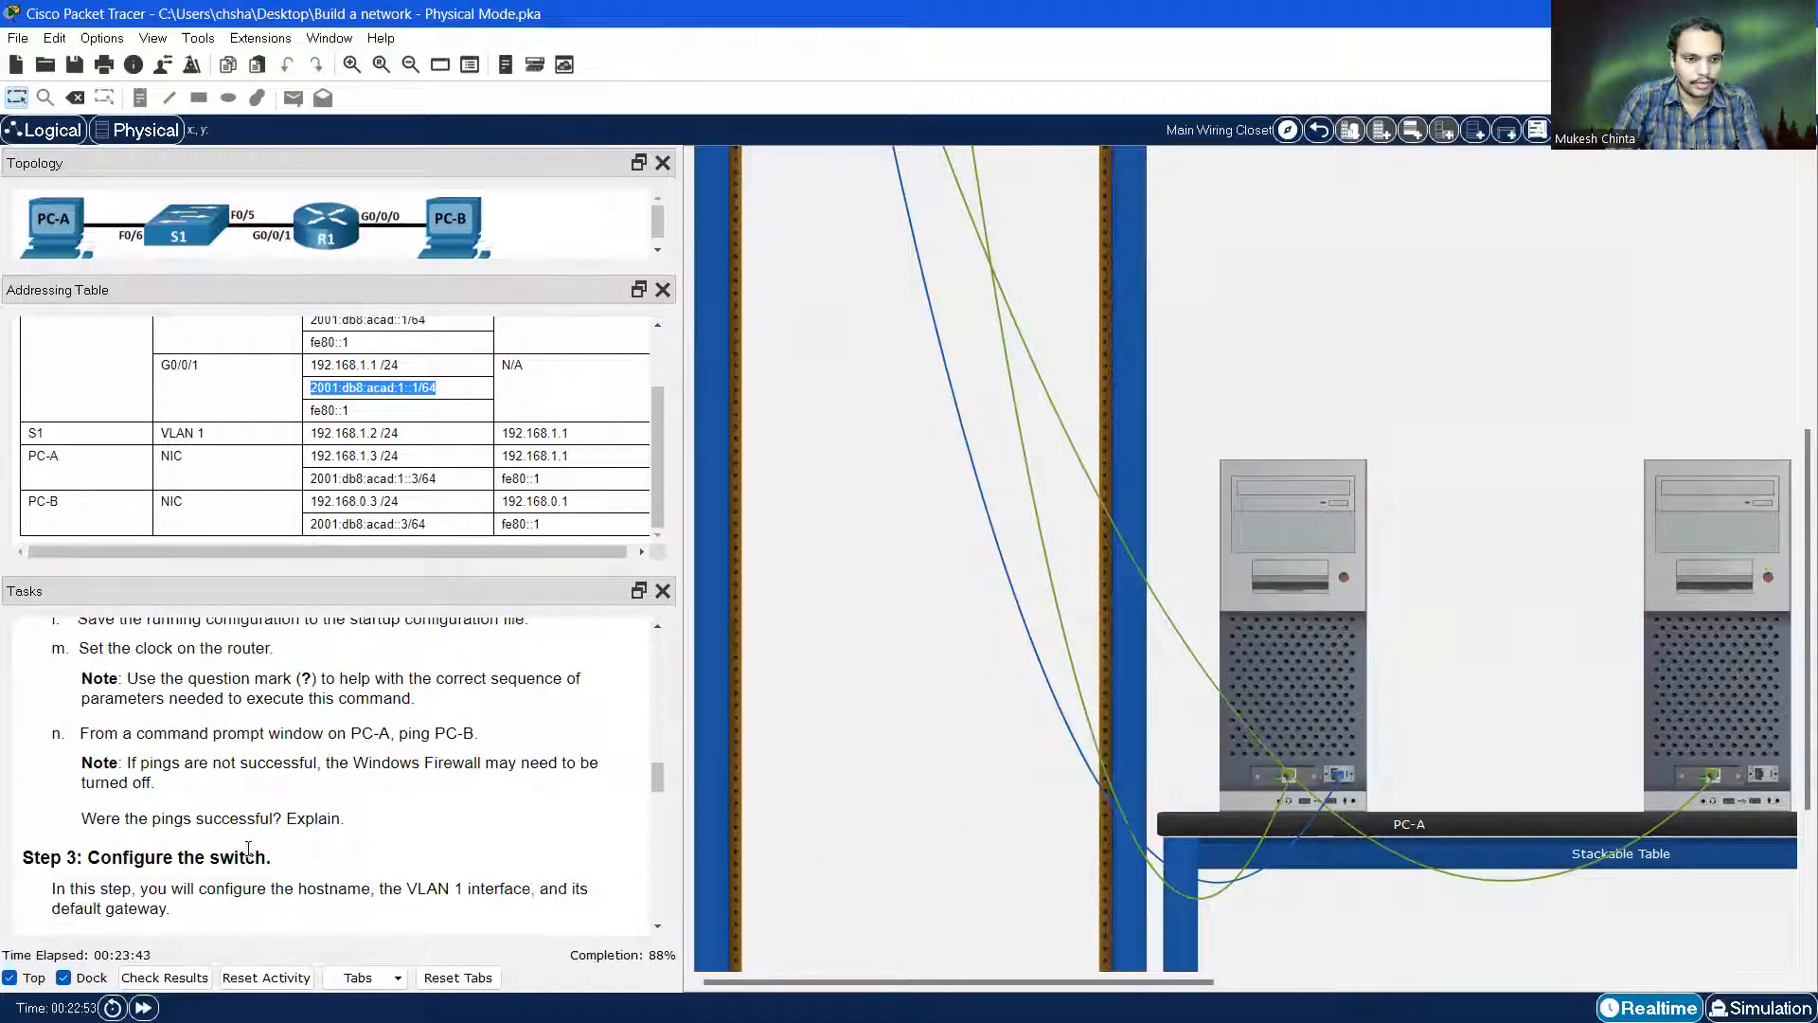
pyautogui.scroll(-2, 263, 763)
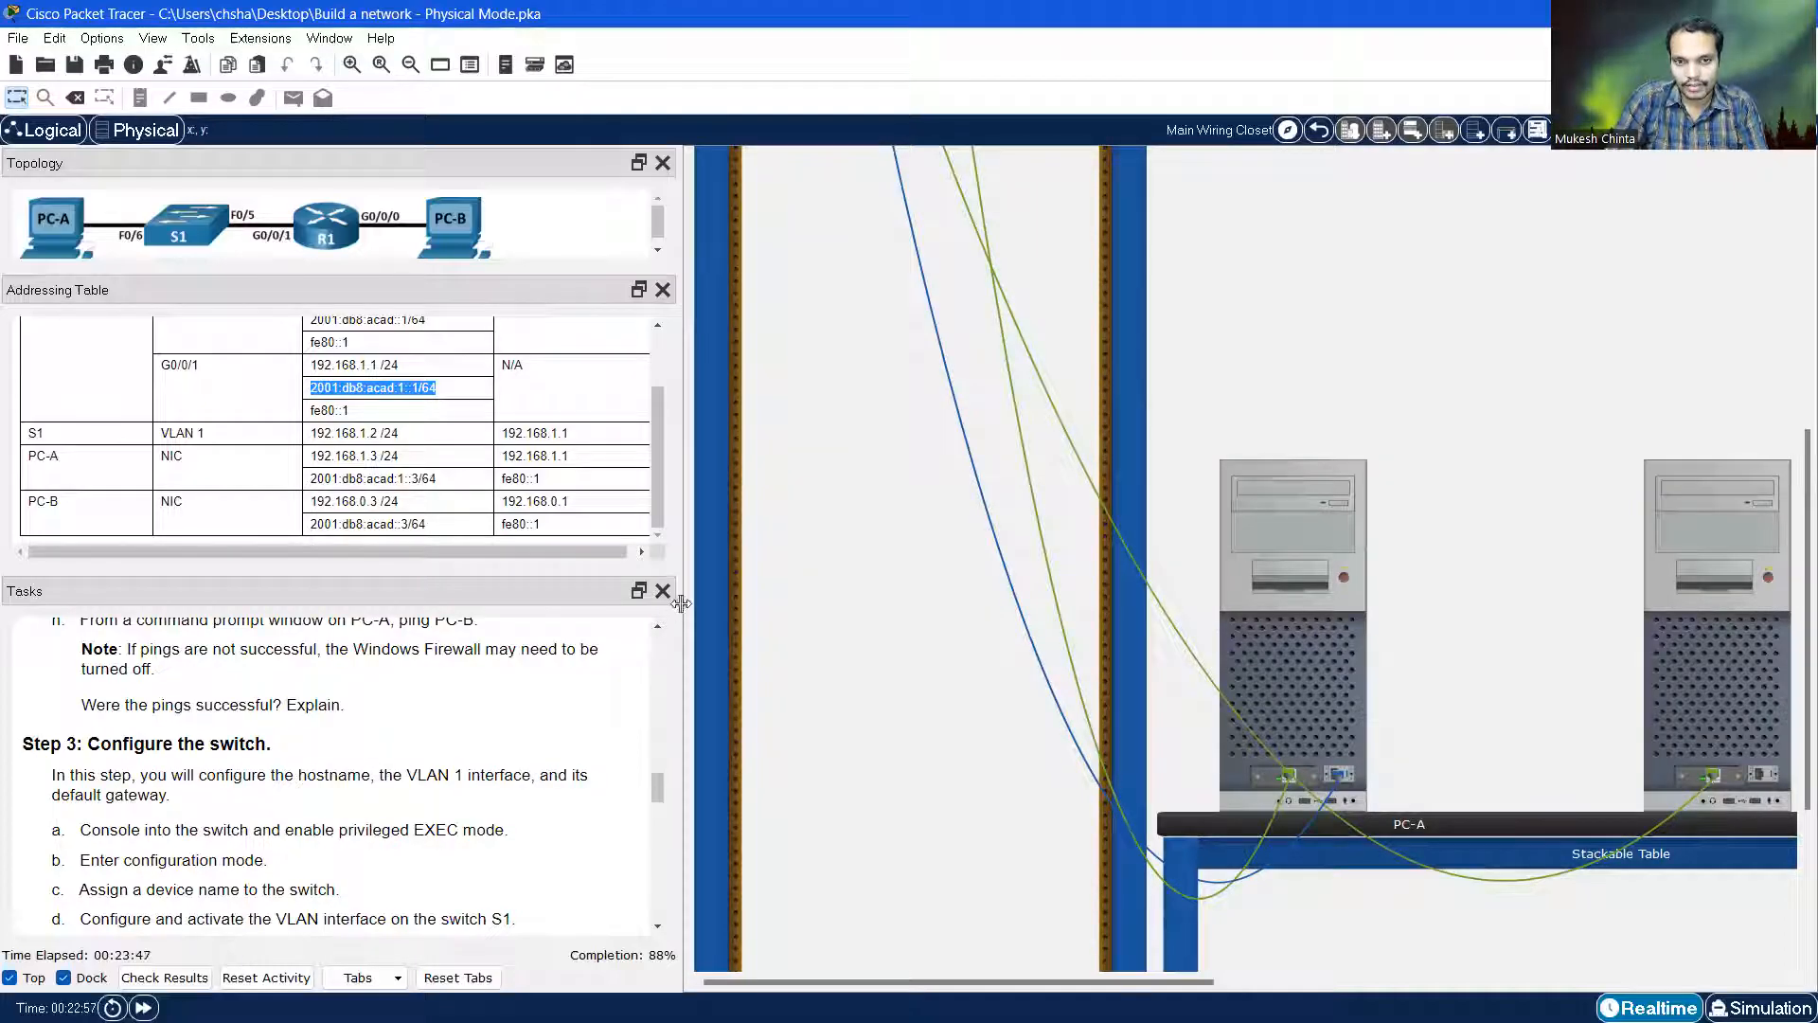
pyautogui.scroll(2, 1042, 600)
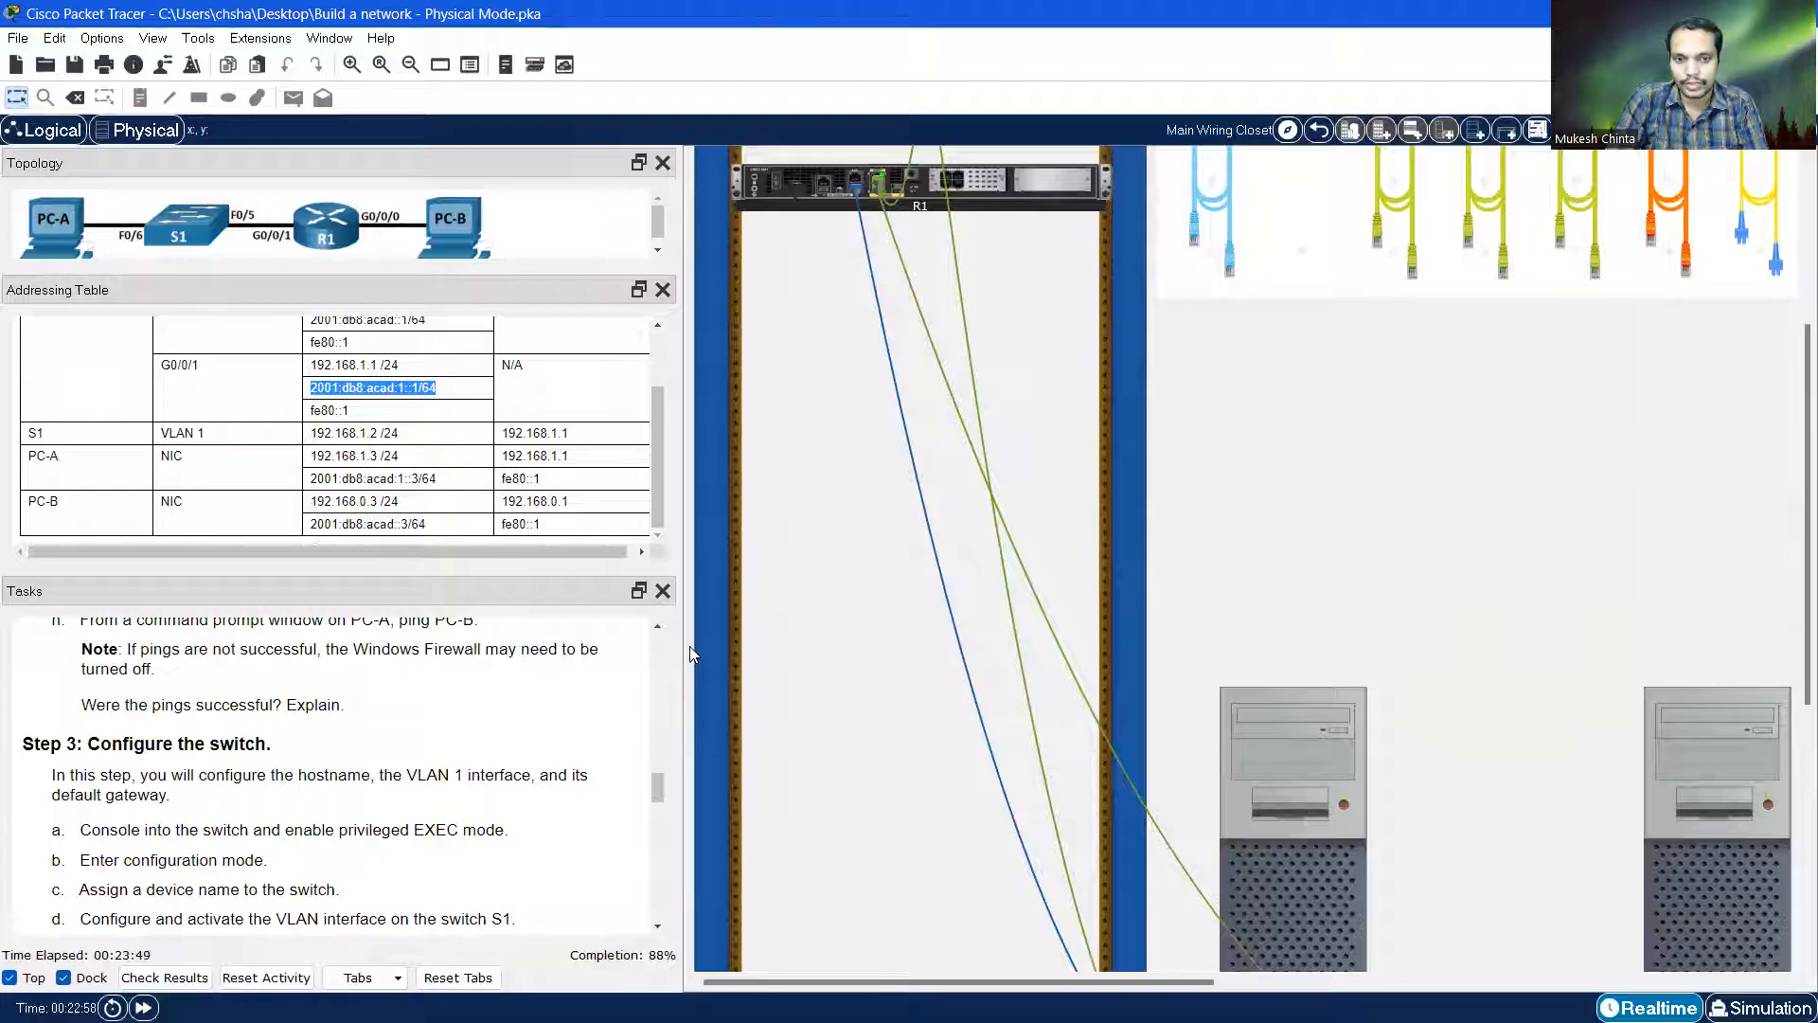
pyautogui.scroll(-2, 1176, 513)
pyautogui.scroll(-1, 1177, 513)
pyautogui.scroll(7, 1287, 593)
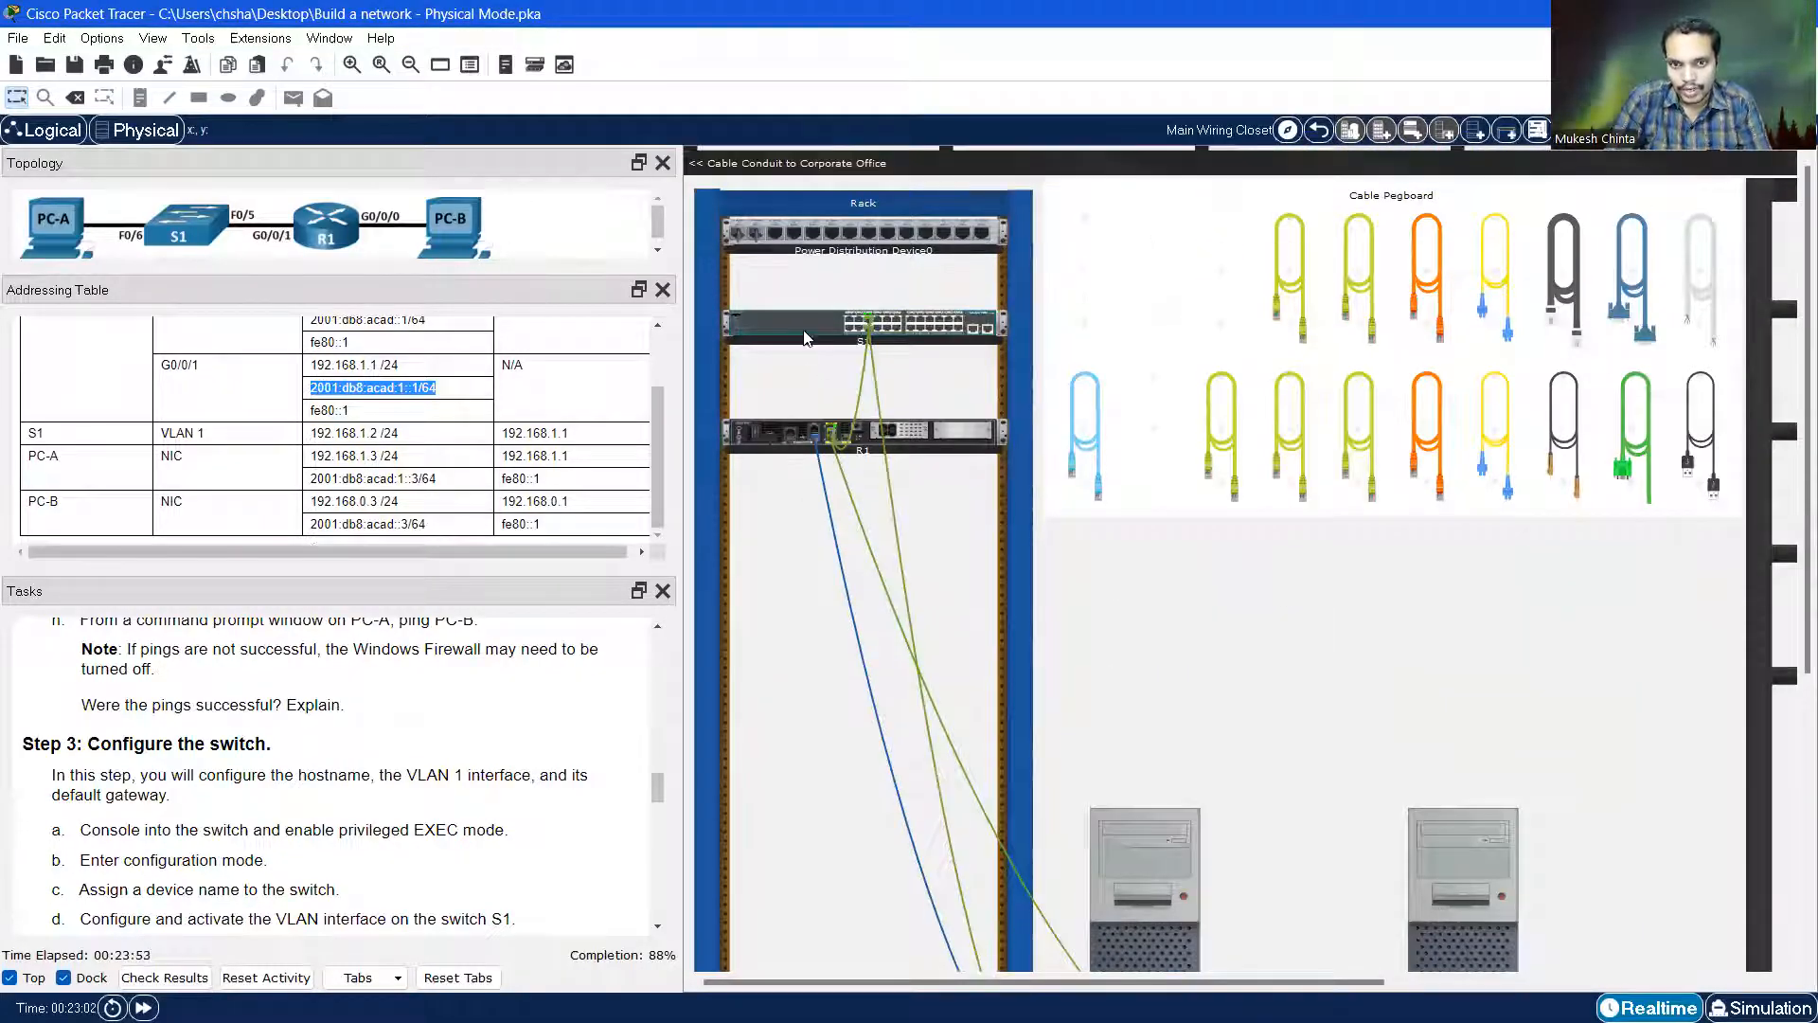
pyautogui.scroll(1, 856, 365)
pyautogui.scroll(4, 882, 394)
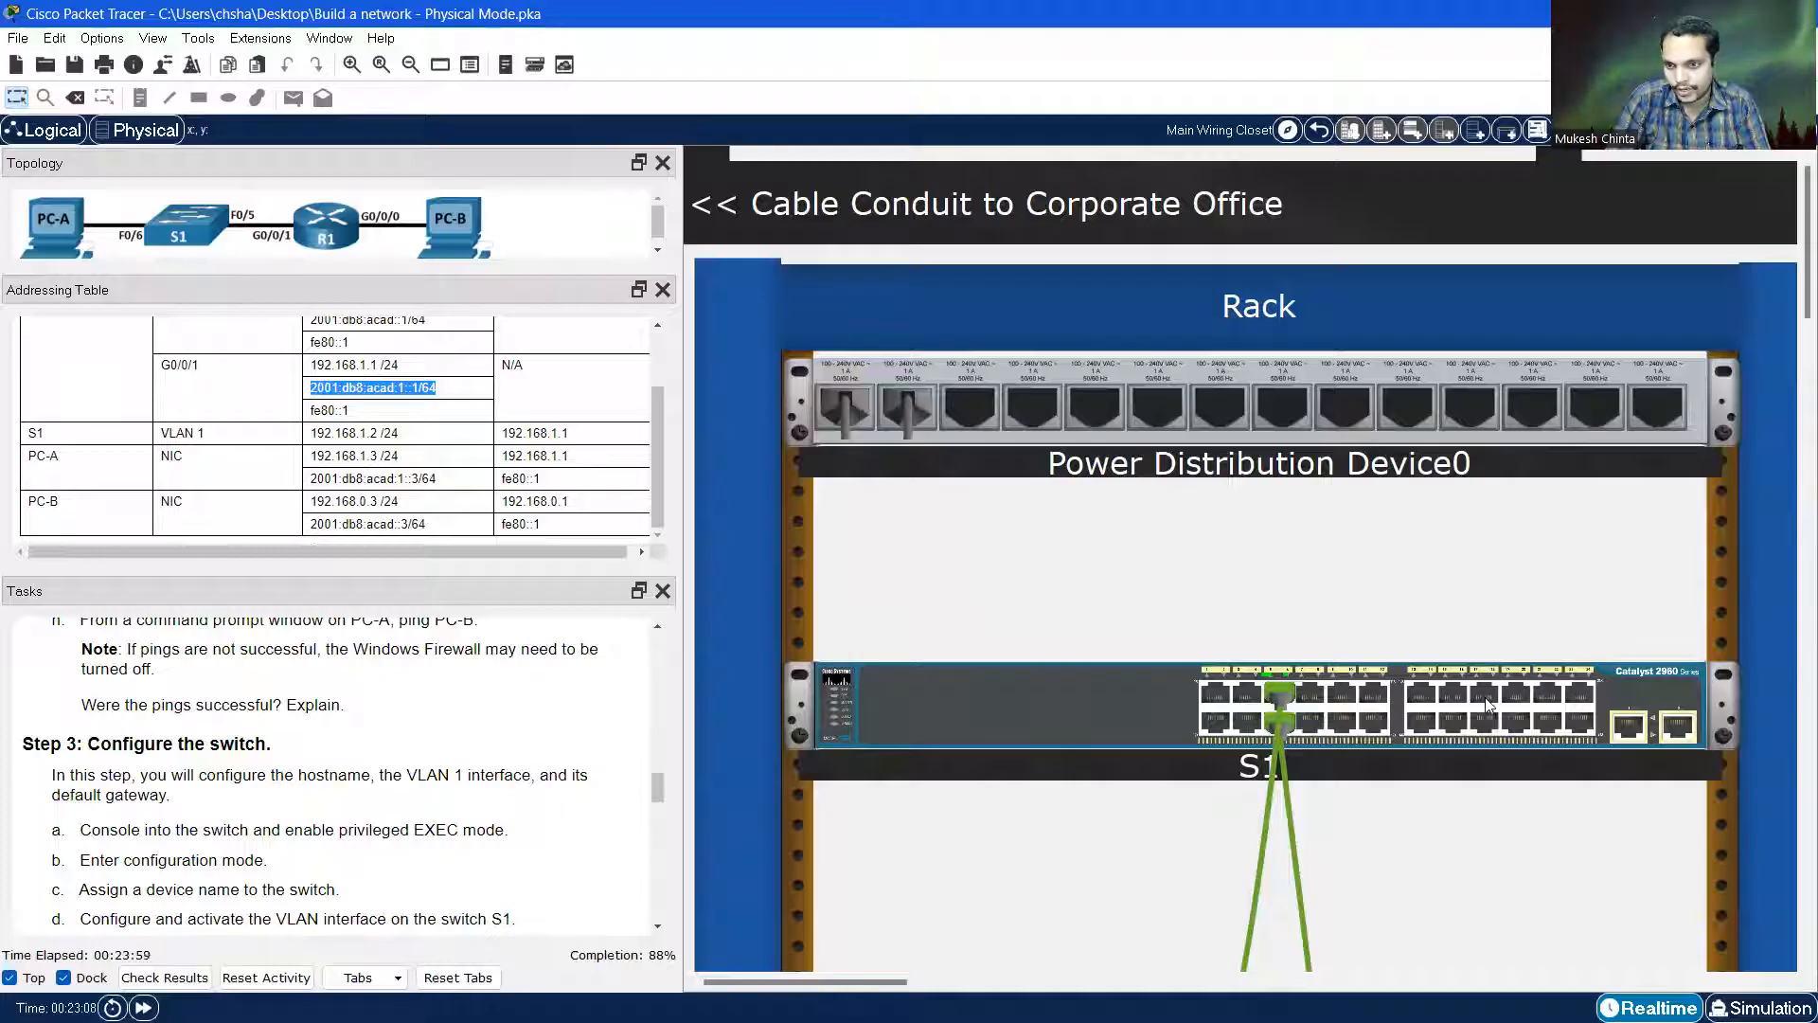
pyautogui.moveTo(1629, 730)
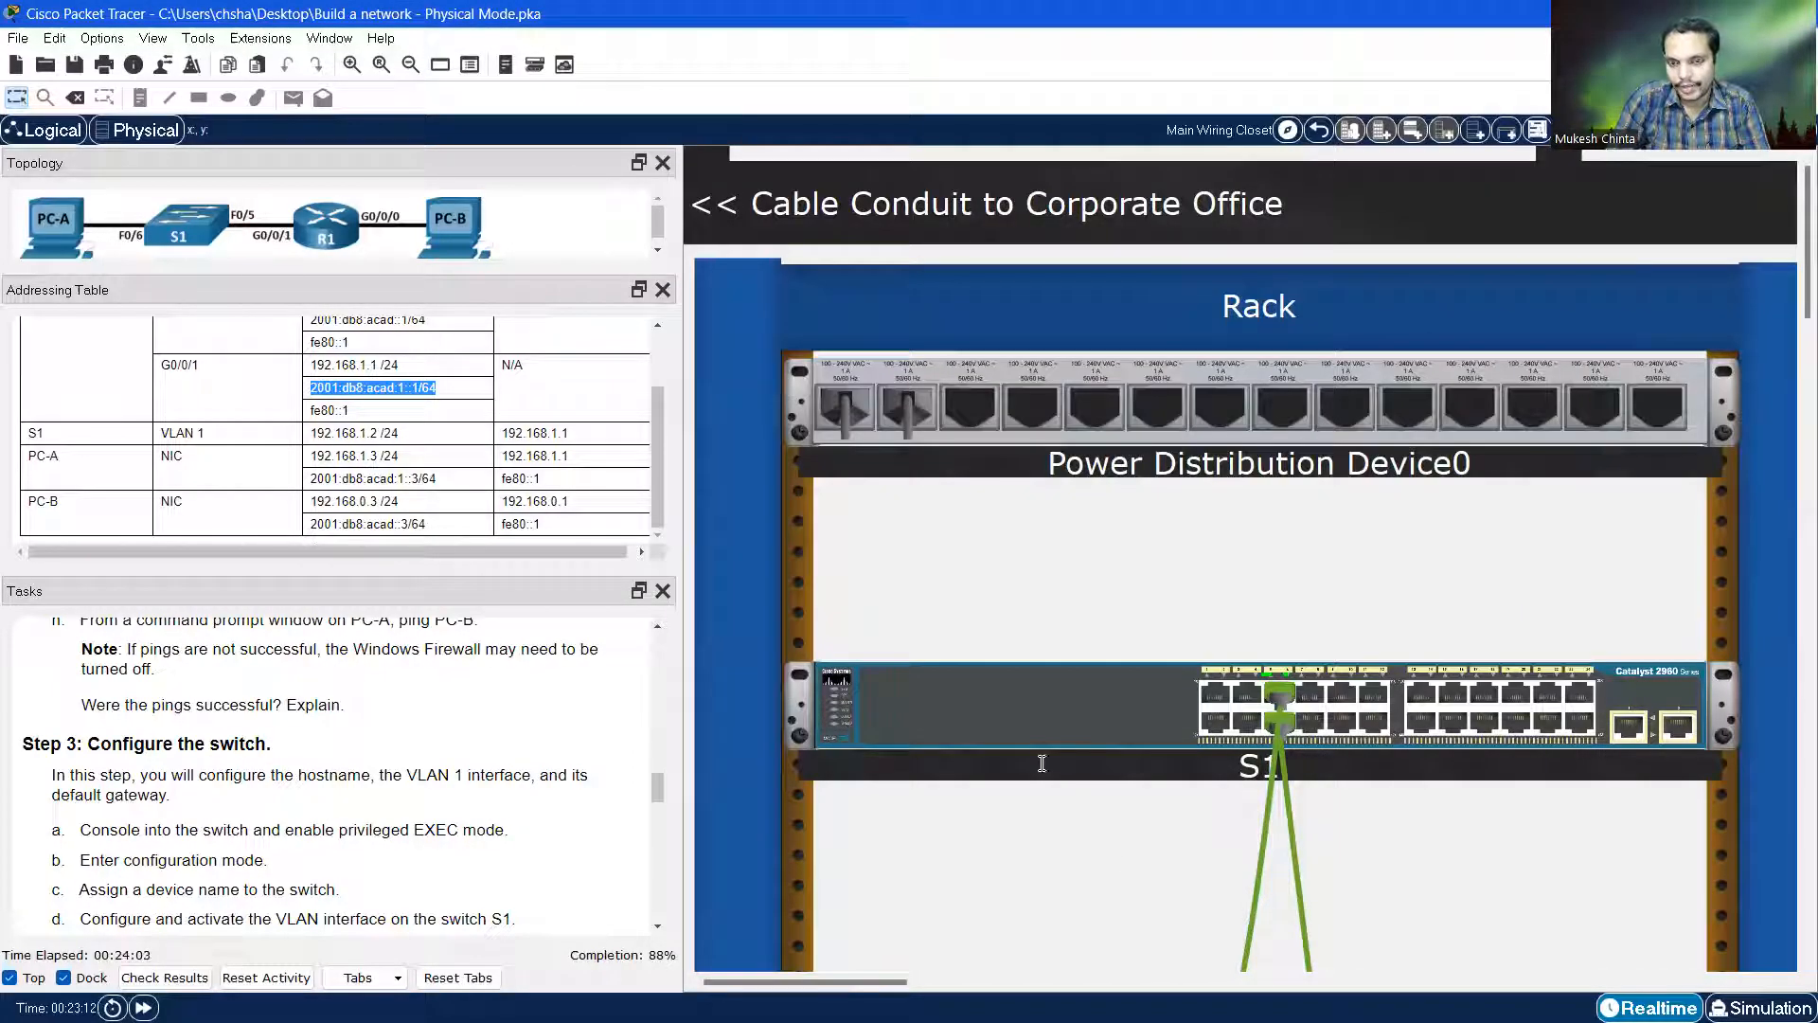
pyautogui.scroll(-1, 1047, 680)
pyautogui.rightClick(1002, 641)
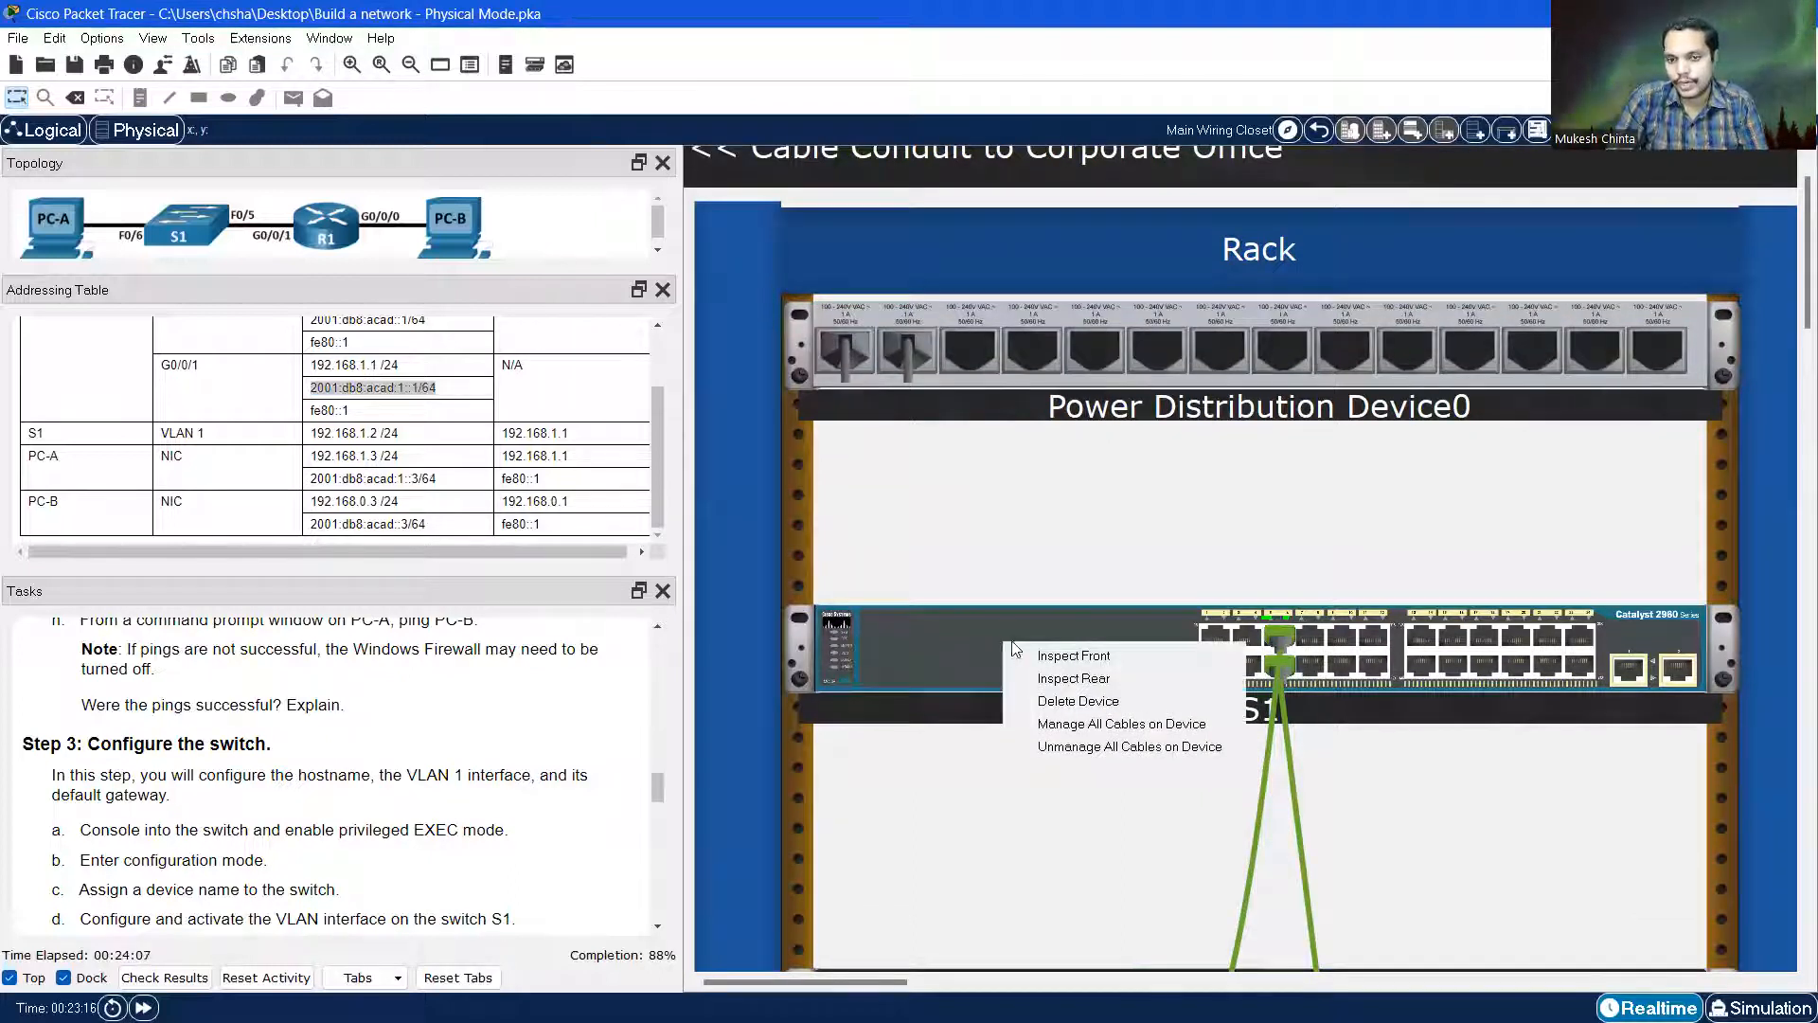
# Switch to S1's rear panel view and pan along the rack to the console cable
pyautogui.click(1076, 678)
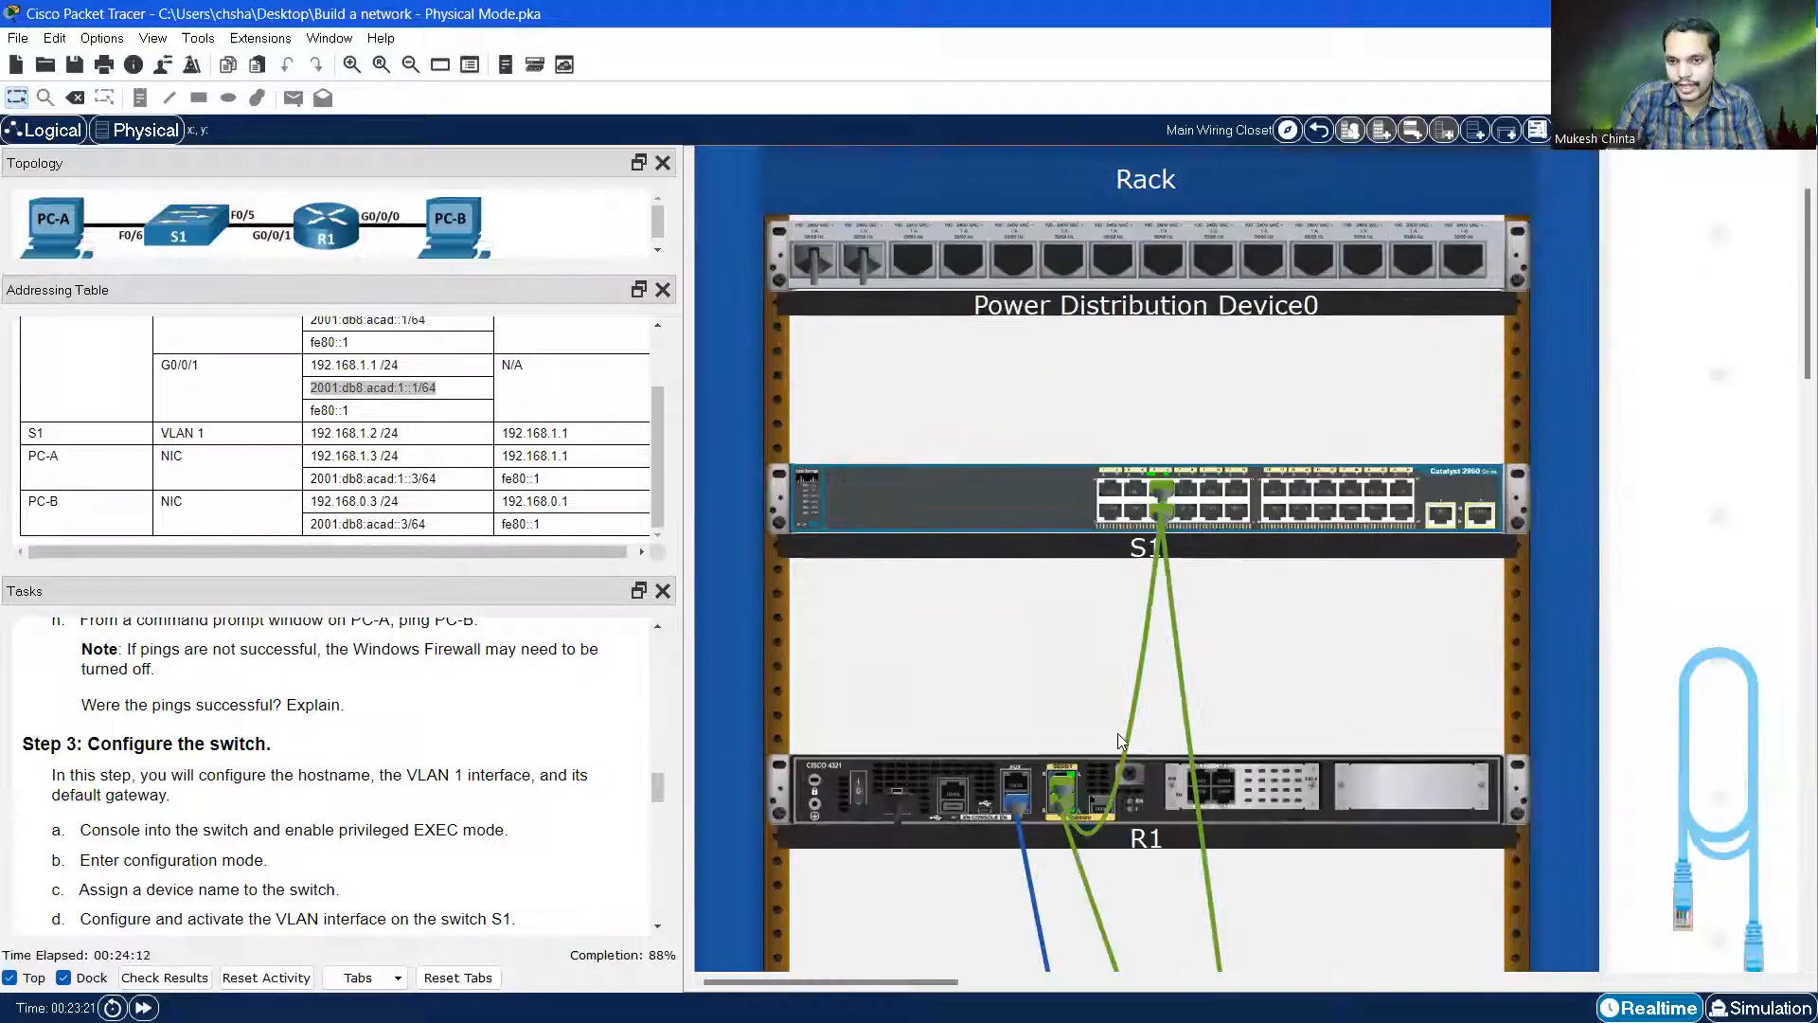
pyautogui.rightClick(995, 509)
pyautogui.click(1066, 547)
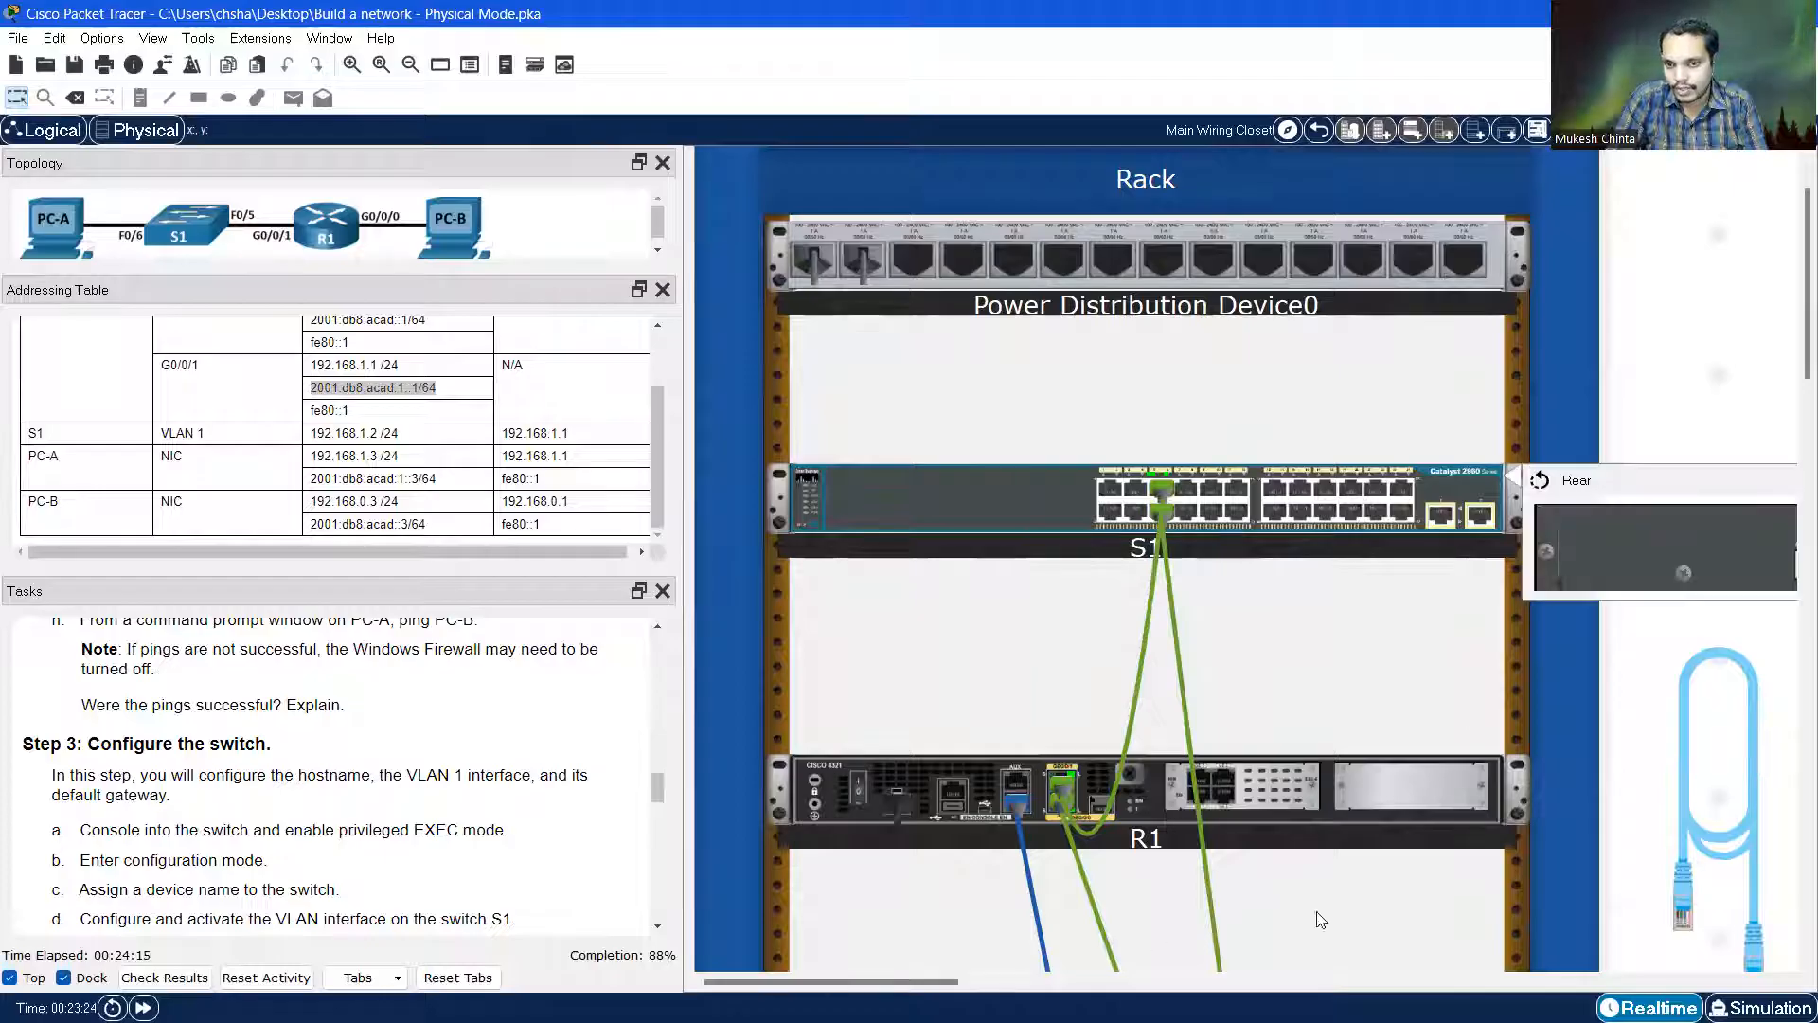
pyautogui.moveTo(928, 981); pyautogui.dragTo(1084, 974)
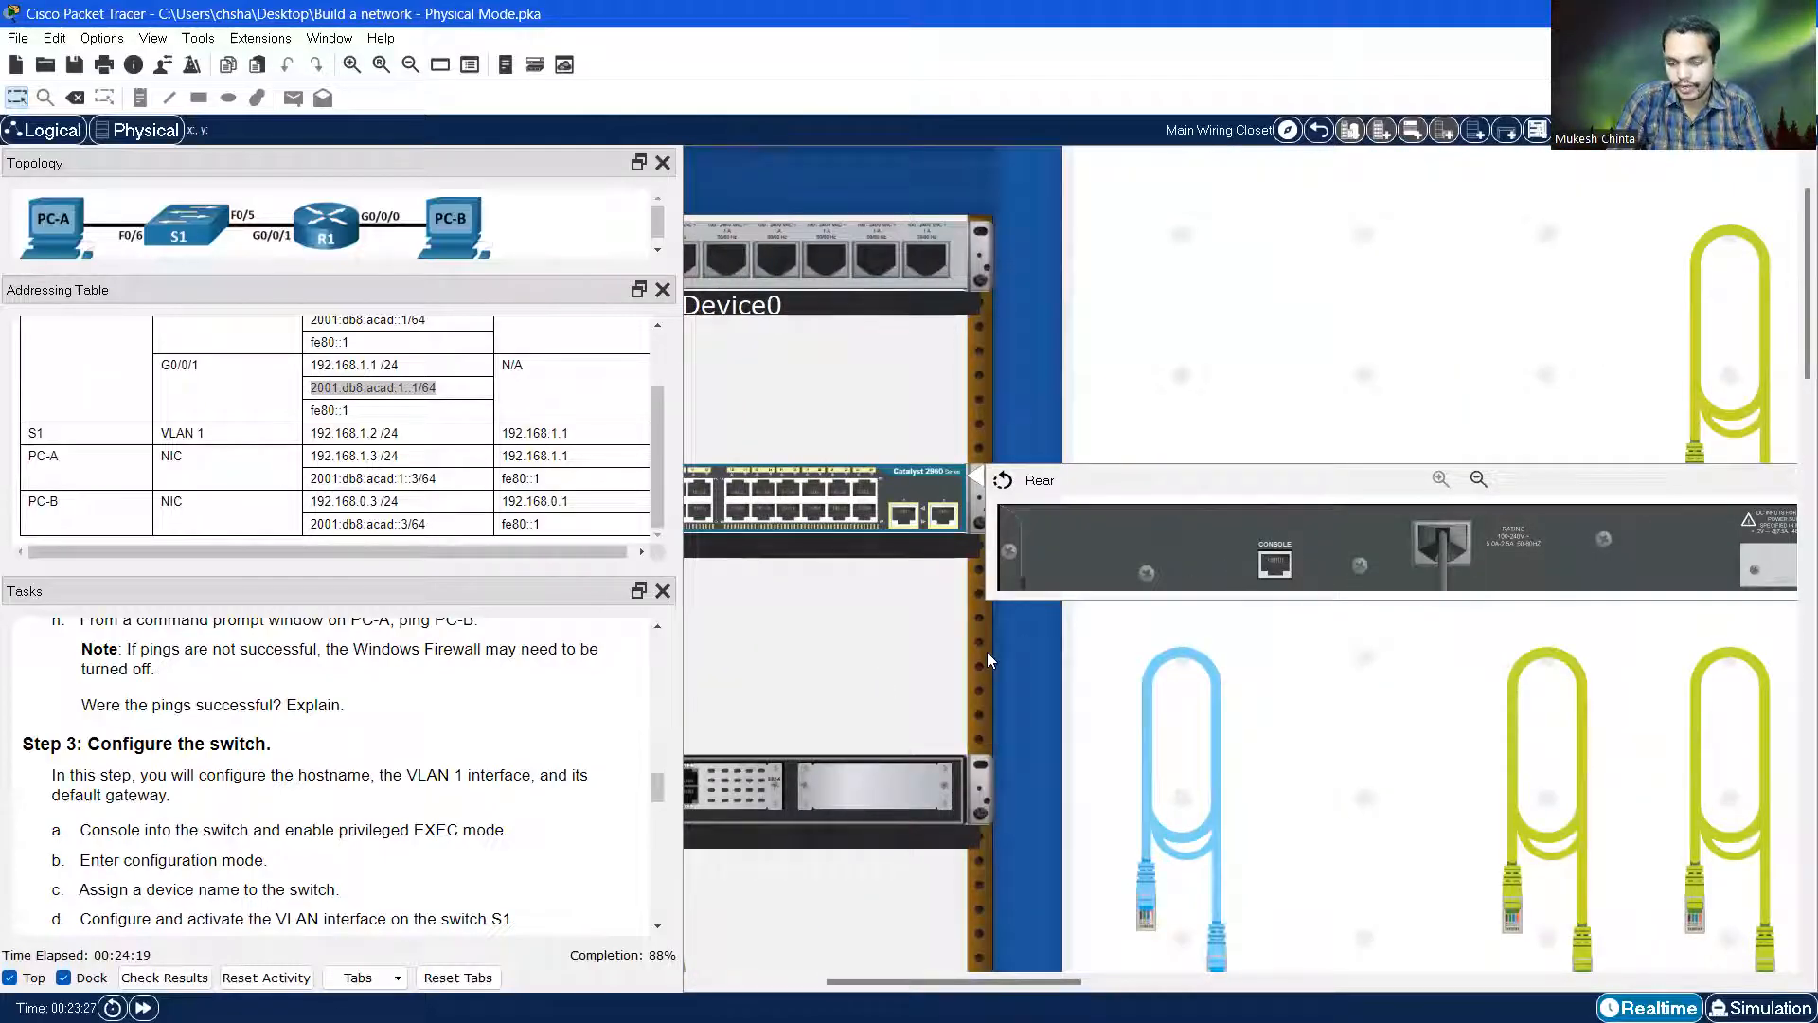
pyautogui.scroll(-2, 989, 657)
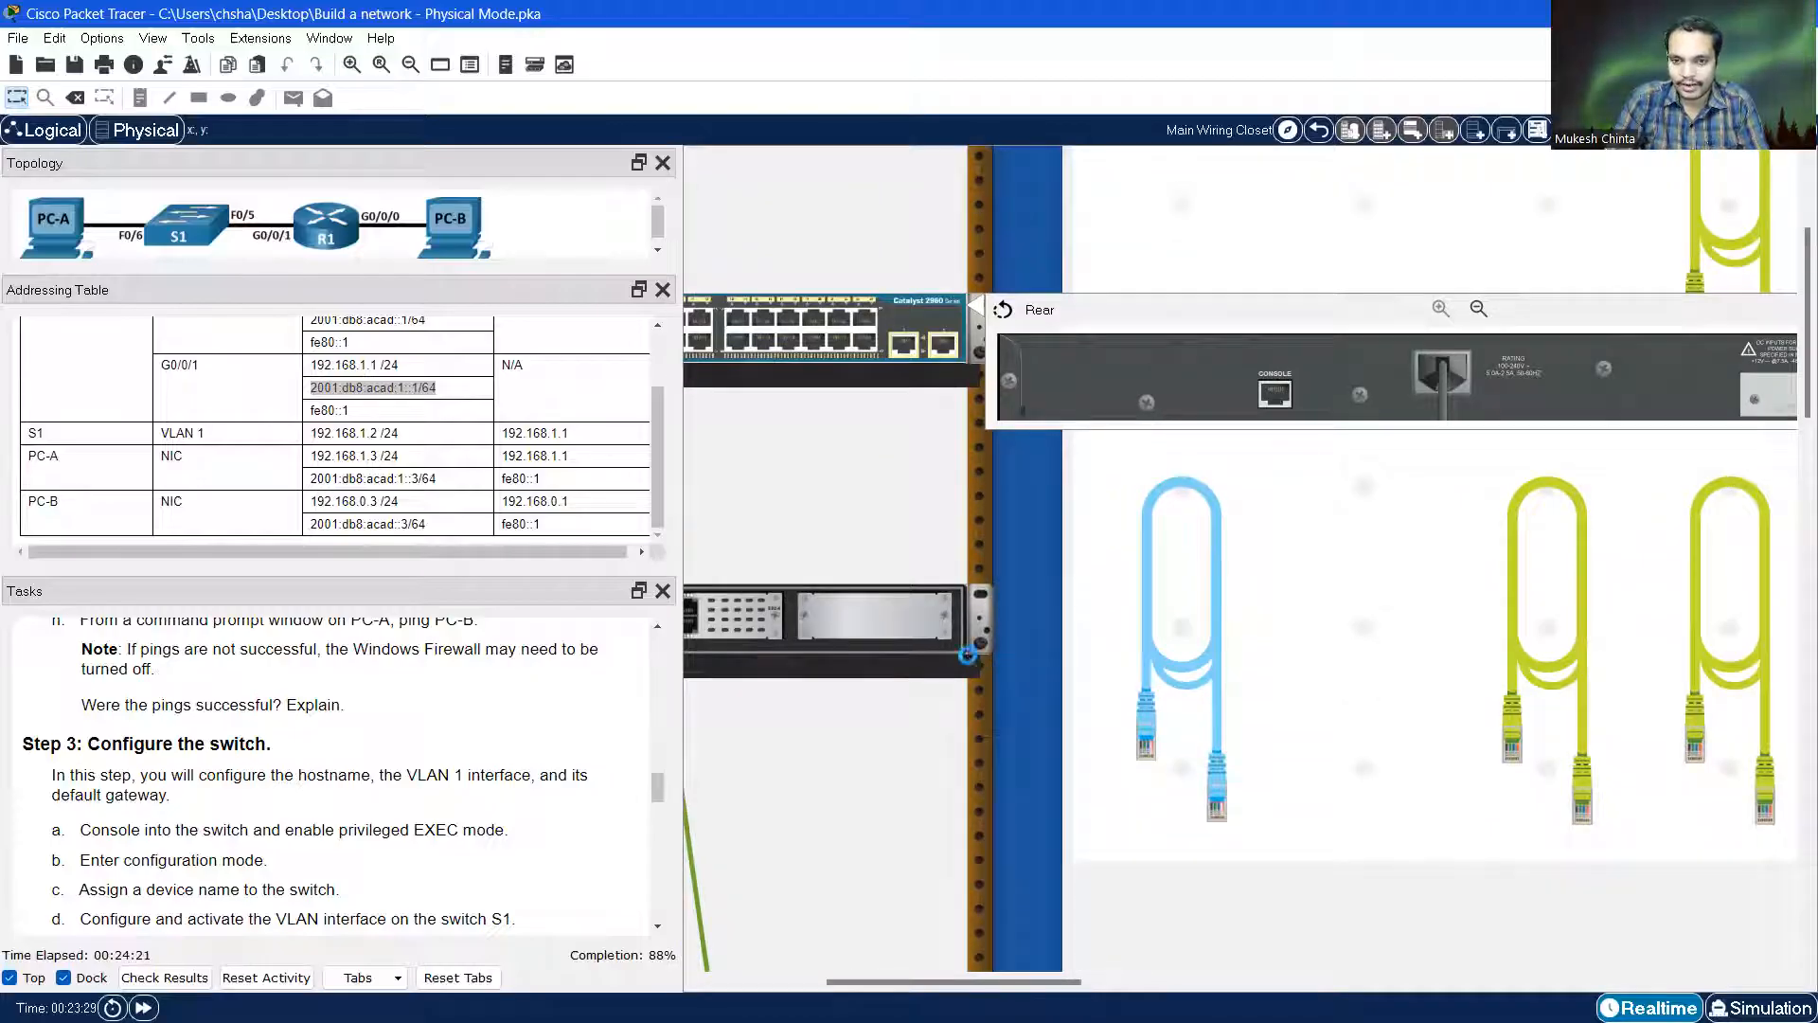
pyautogui.scroll(-2, 972, 651)
pyautogui.scroll(-1, 1037, 650)
pyautogui.scroll(-1, 1036, 649)
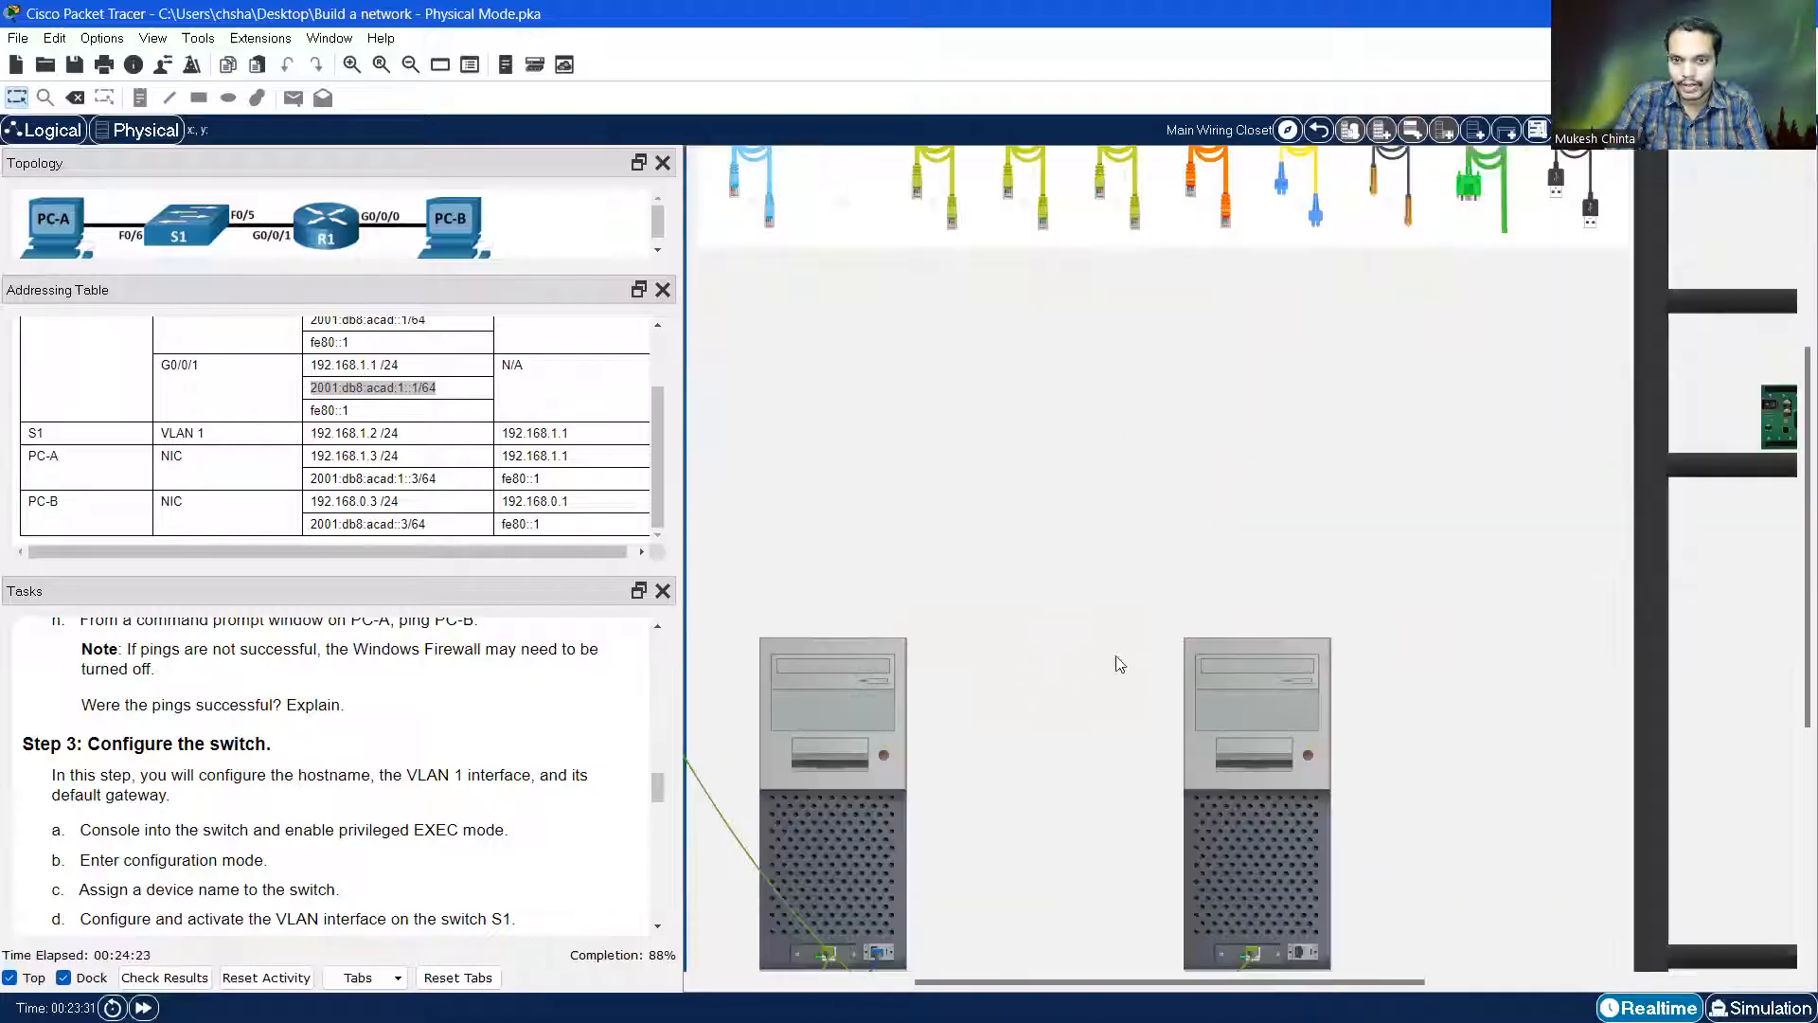
pyautogui.scroll(-1, 1171, 748)
pyautogui.moveTo(1153, 983); pyautogui.dragTo(1013, 981)
pyautogui.scroll(4, 1143, 619)
pyautogui.scroll(1, 1142, 618)
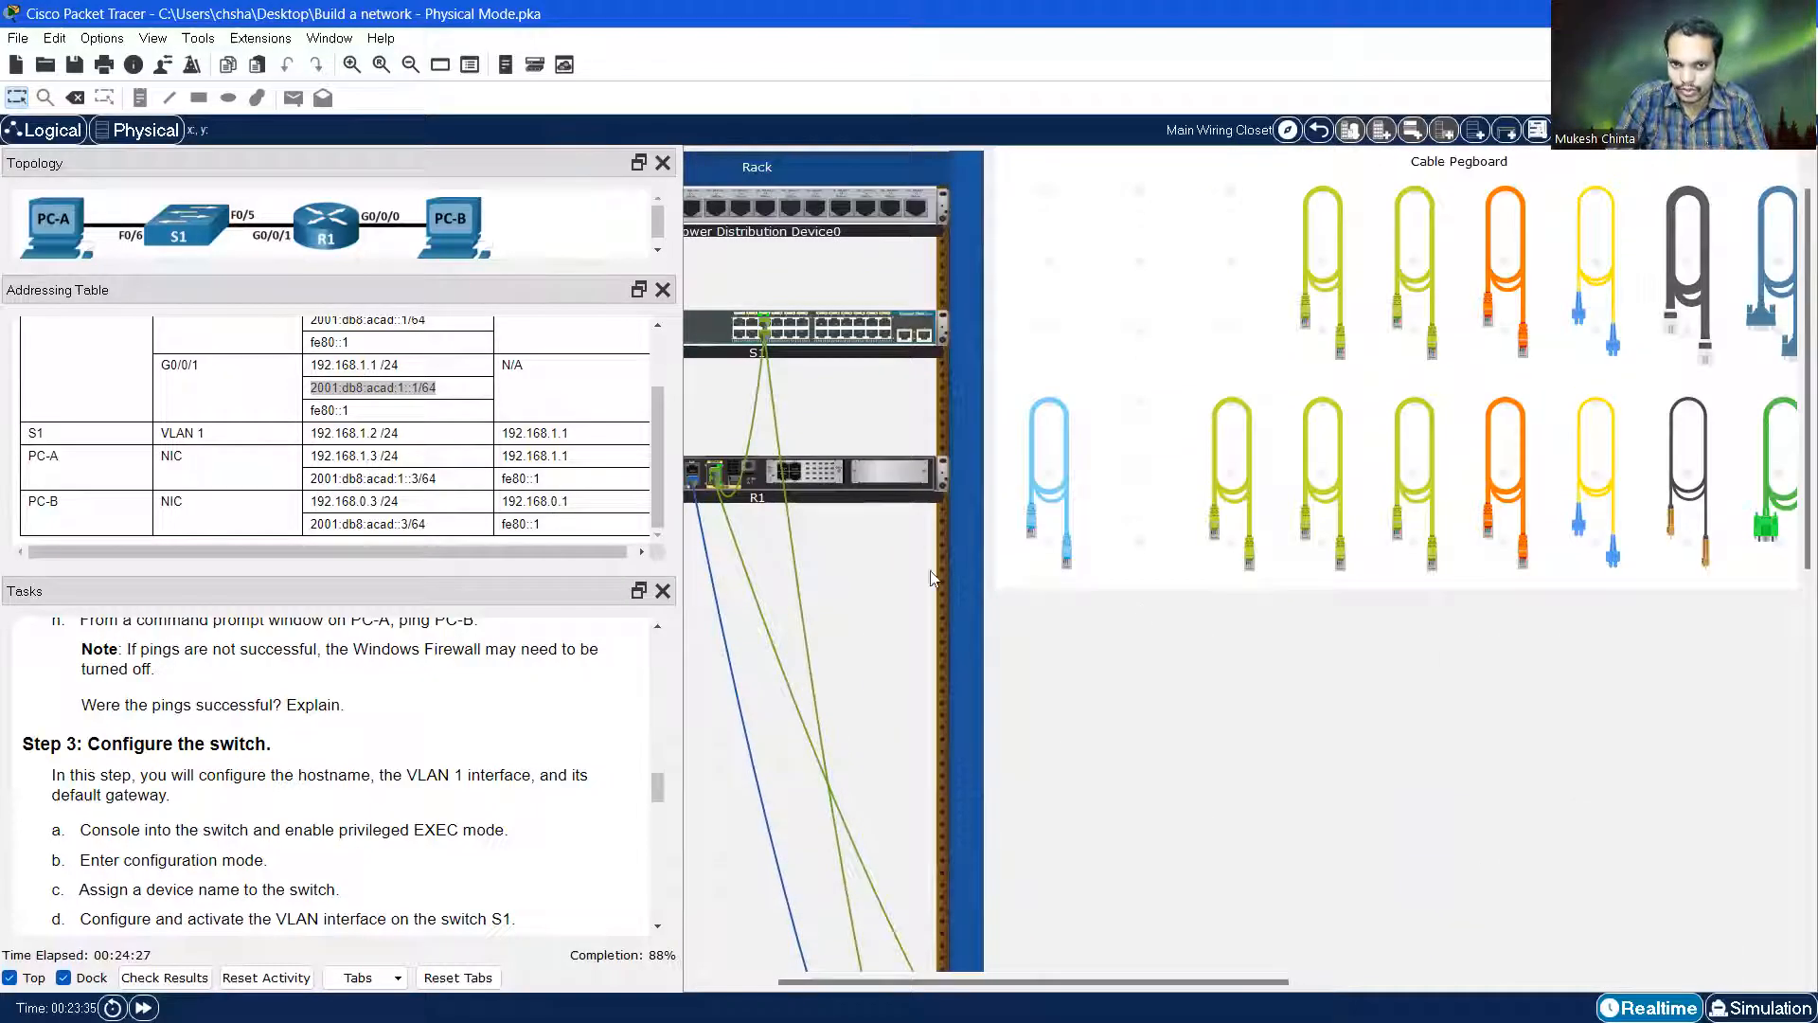
# Inspect S1's rear again and plug the console cable into its Console port
pyautogui.rightClick(703, 331)
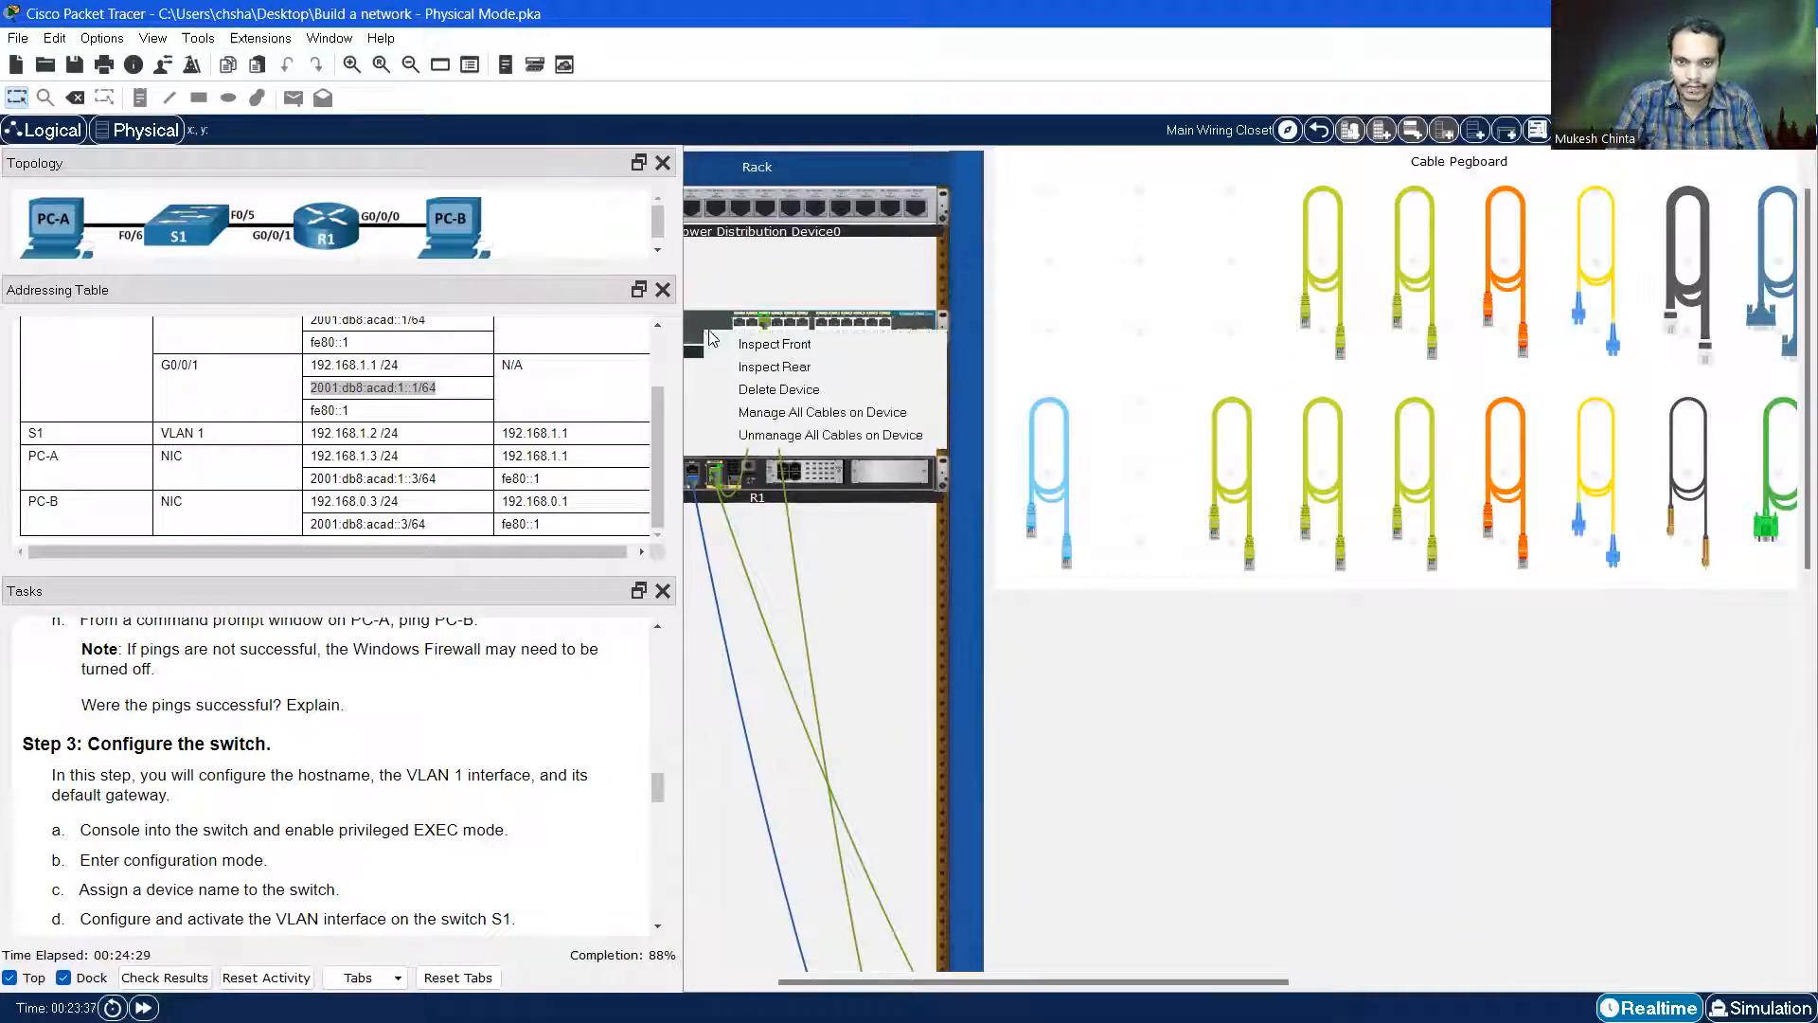
pyautogui.click(773, 366)
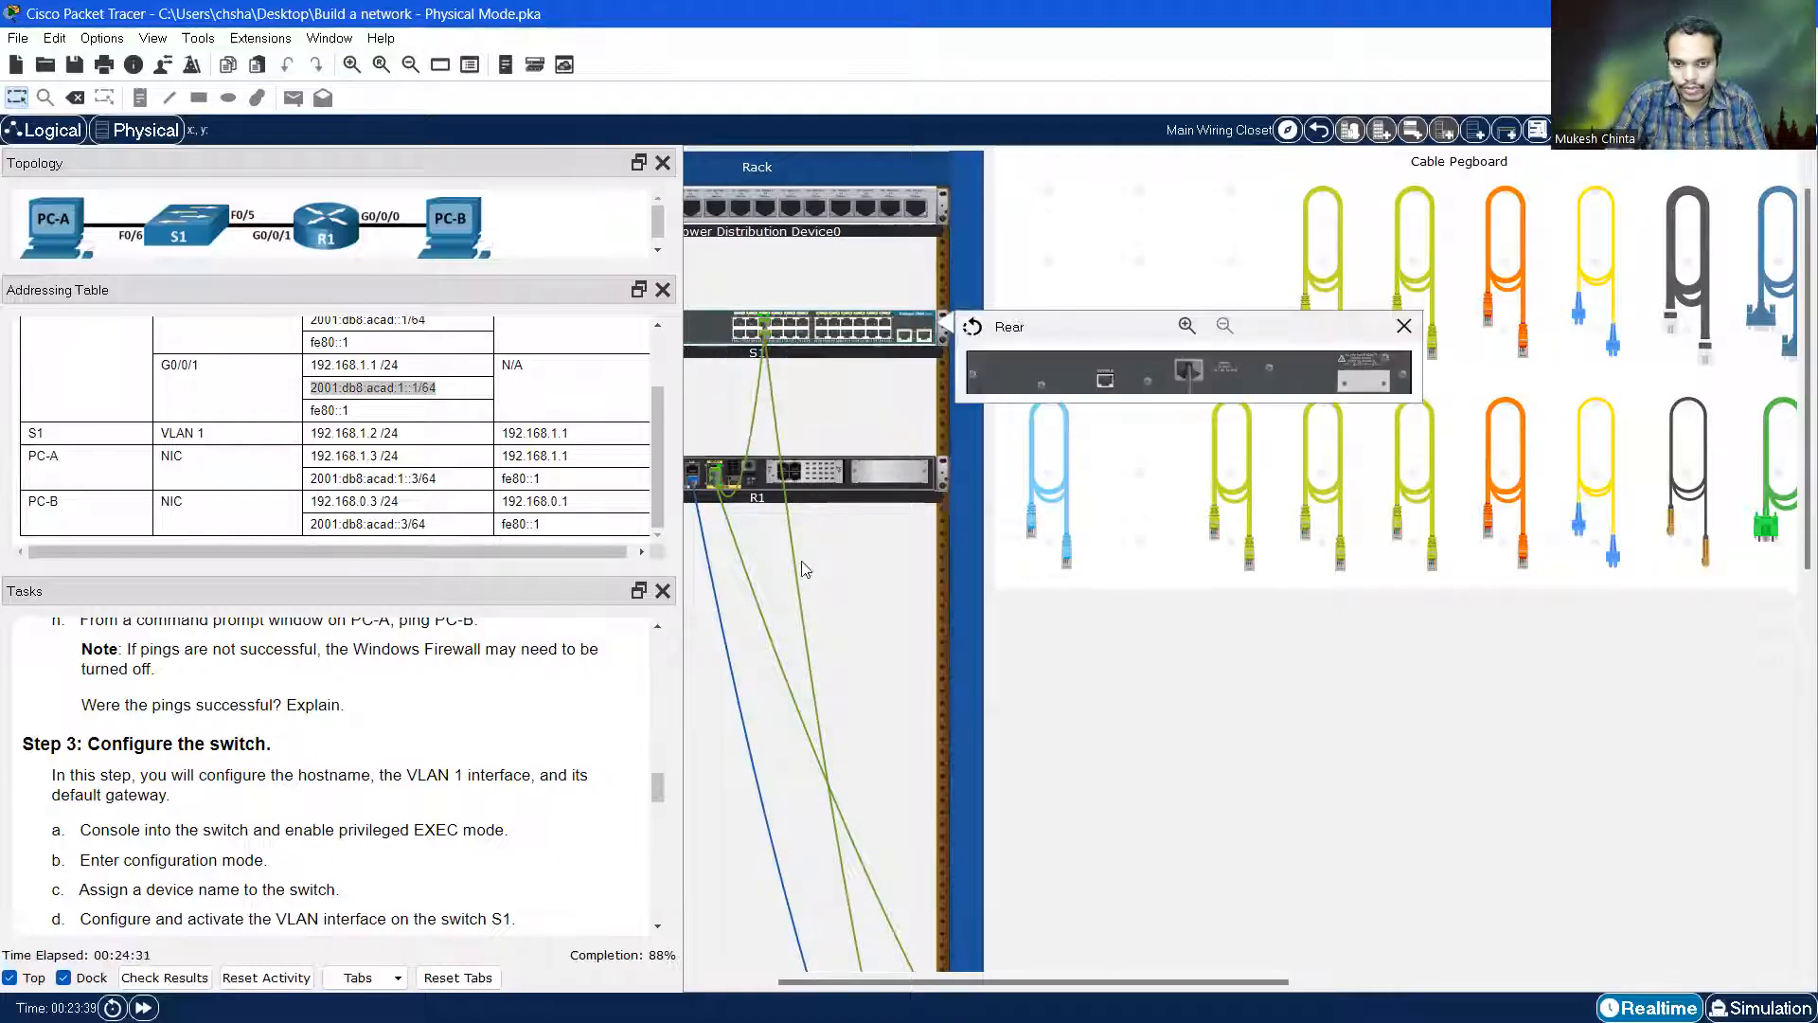
pyautogui.moveTo(1023, 985); pyautogui.dragTo(971, 988)
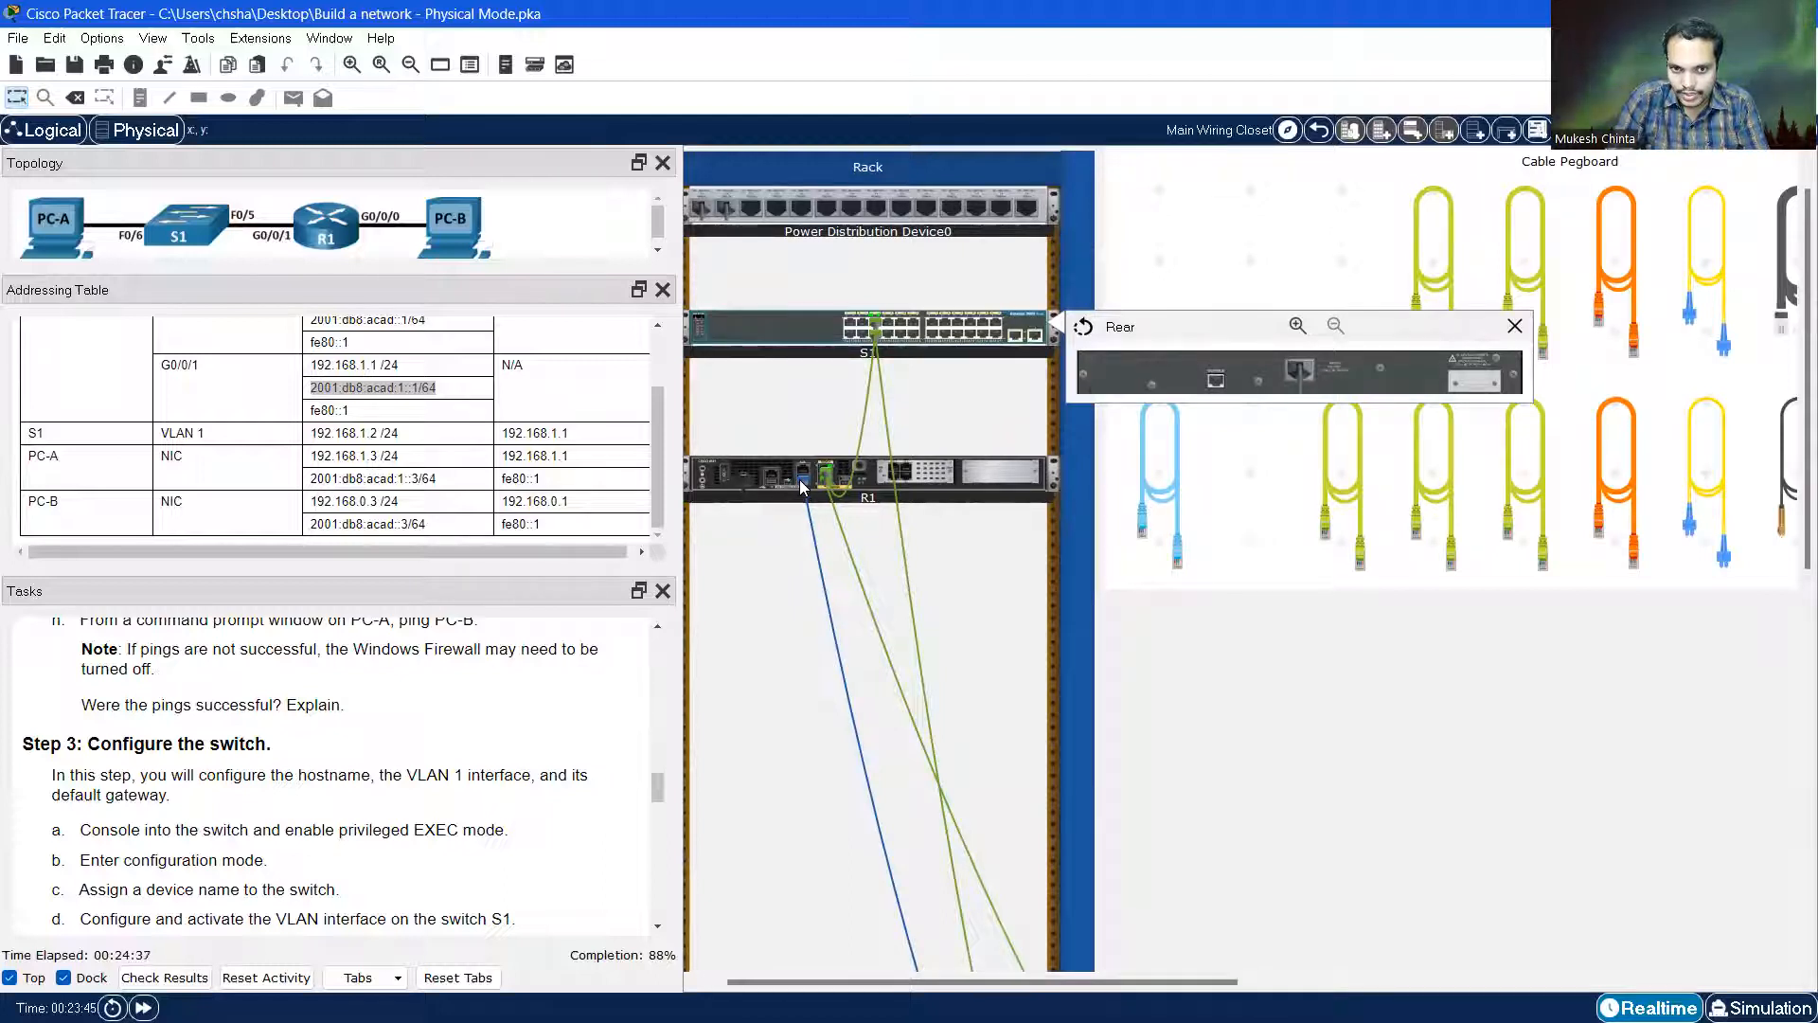
pyautogui.moveTo(808, 486)
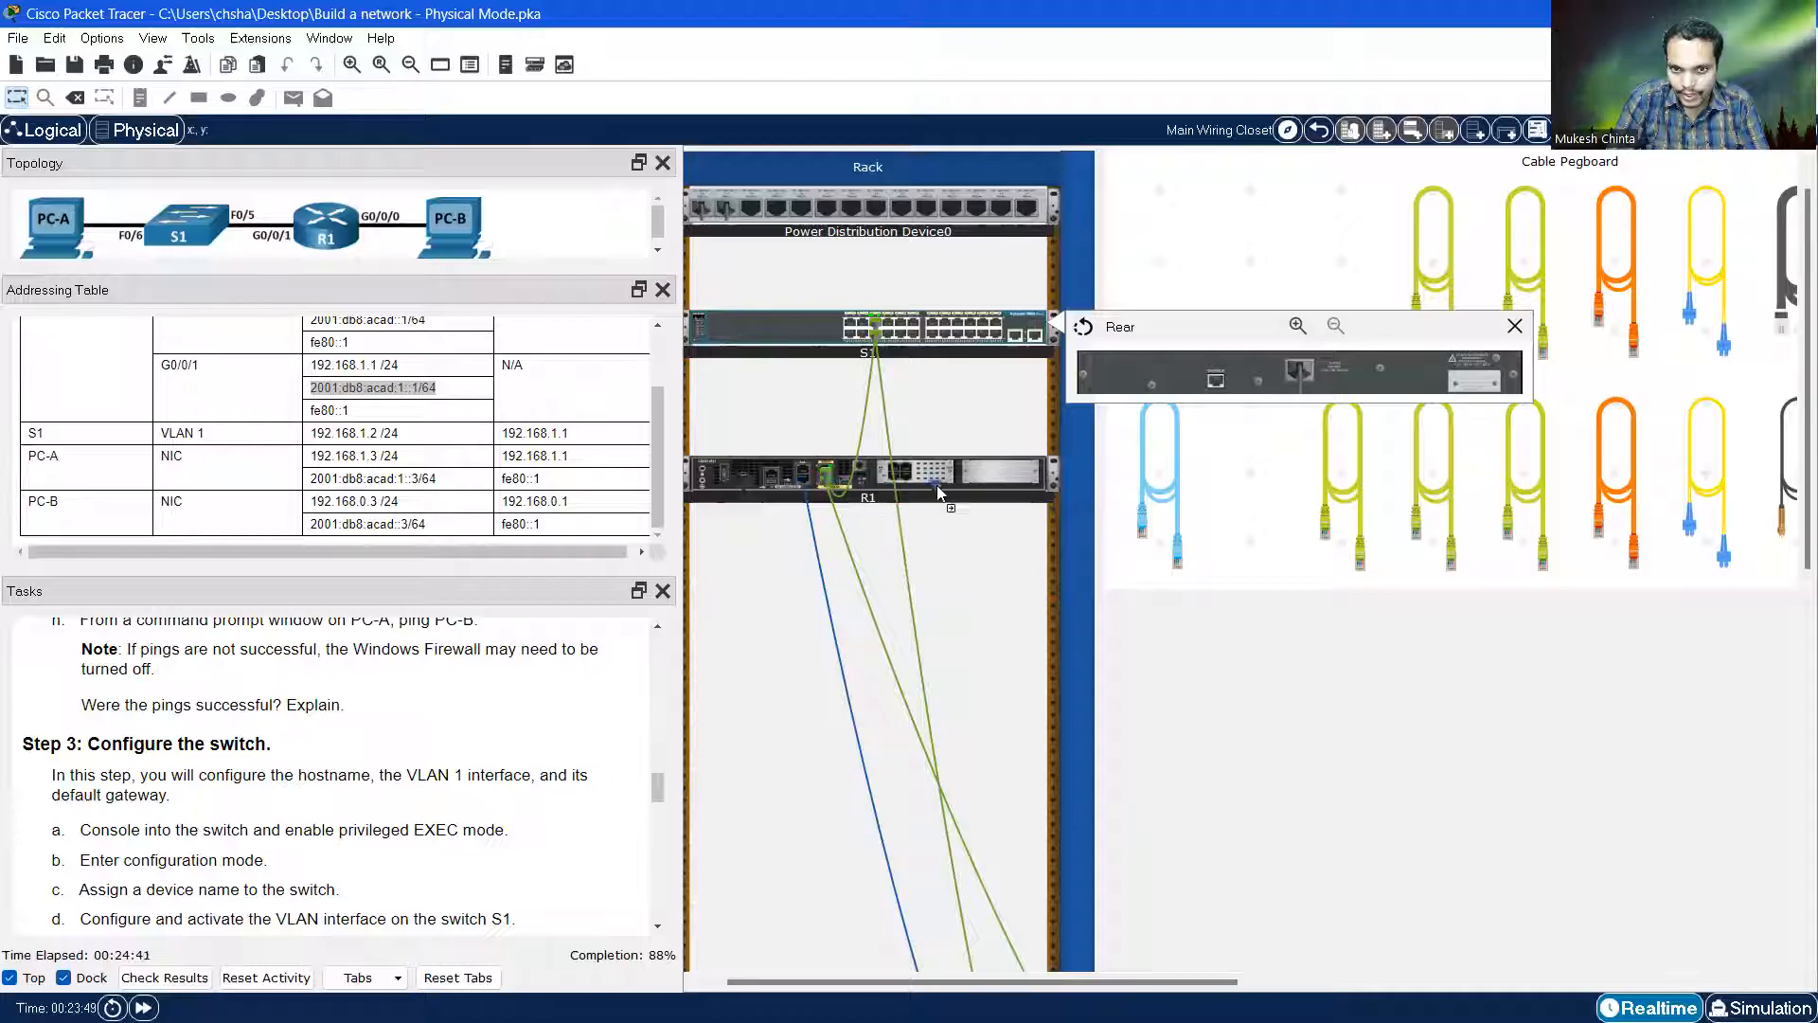
pyautogui.moveTo(1179, 423); pyautogui.dragTo(1220, 387)
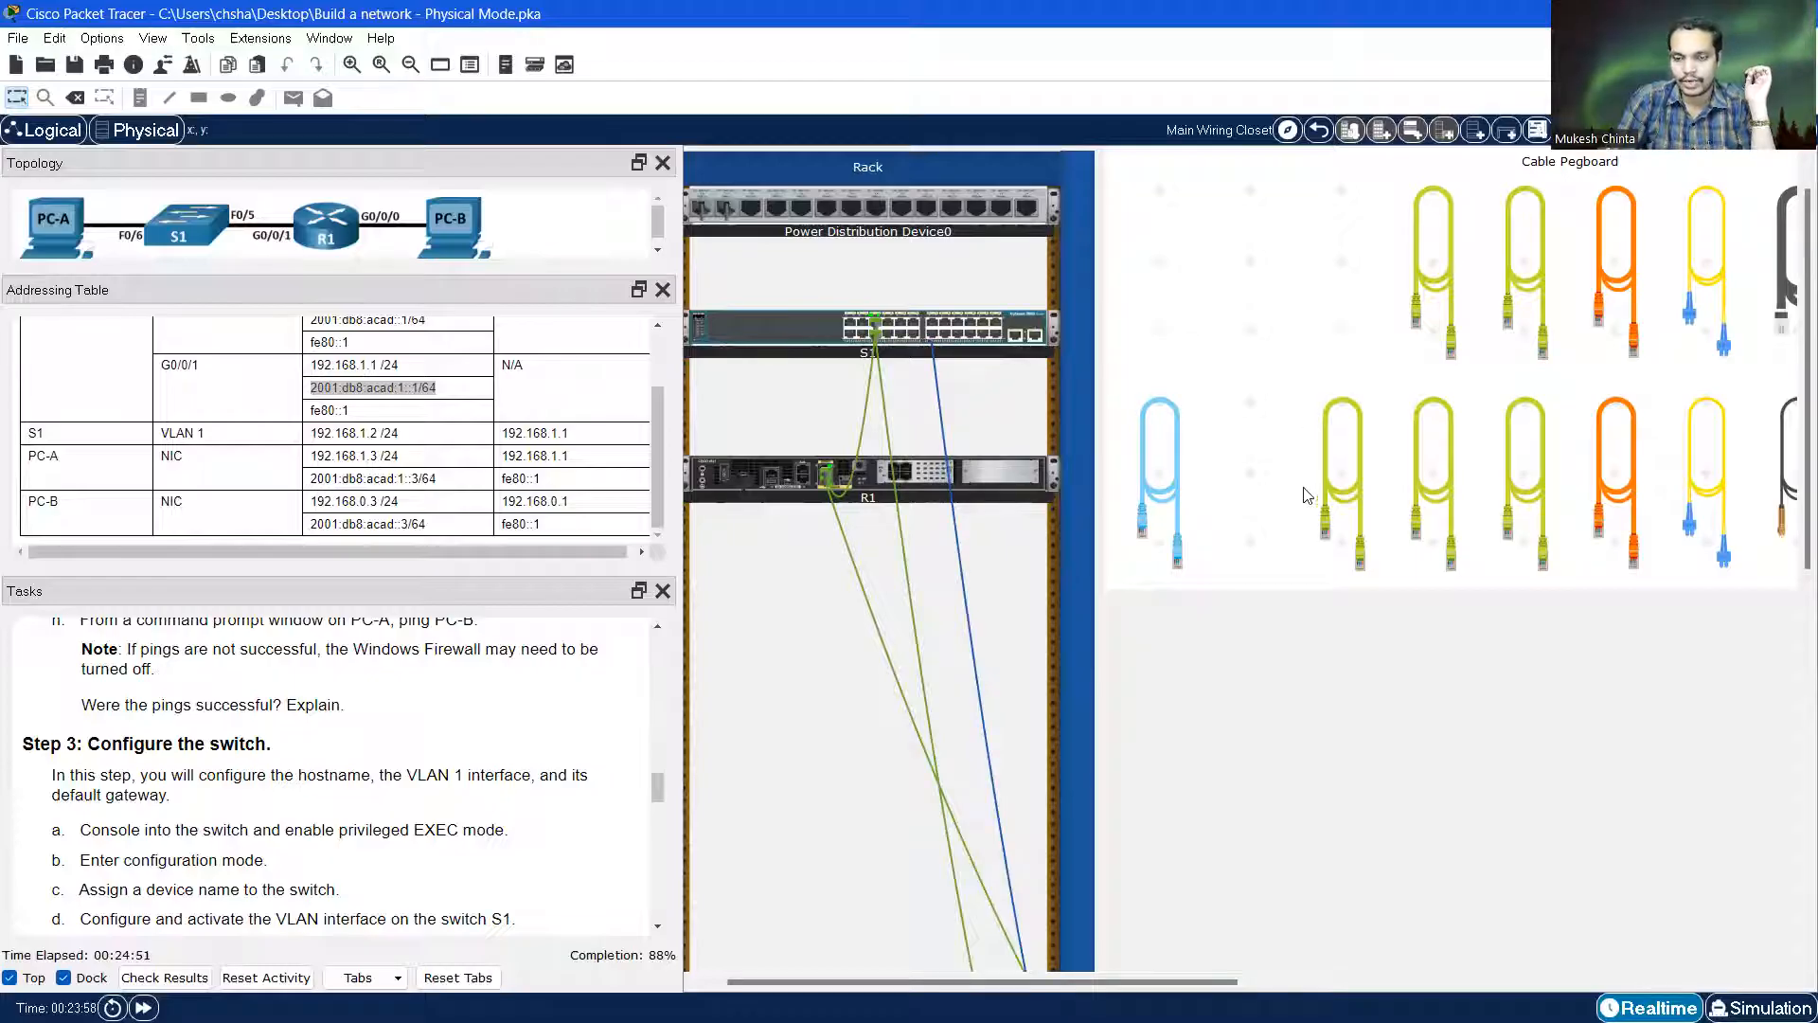
# Open PC-A's Terminal at 9600 baud to reach the Switch> prompt, then minimize PC-A
pyautogui.scroll(-5, 1288, 521)
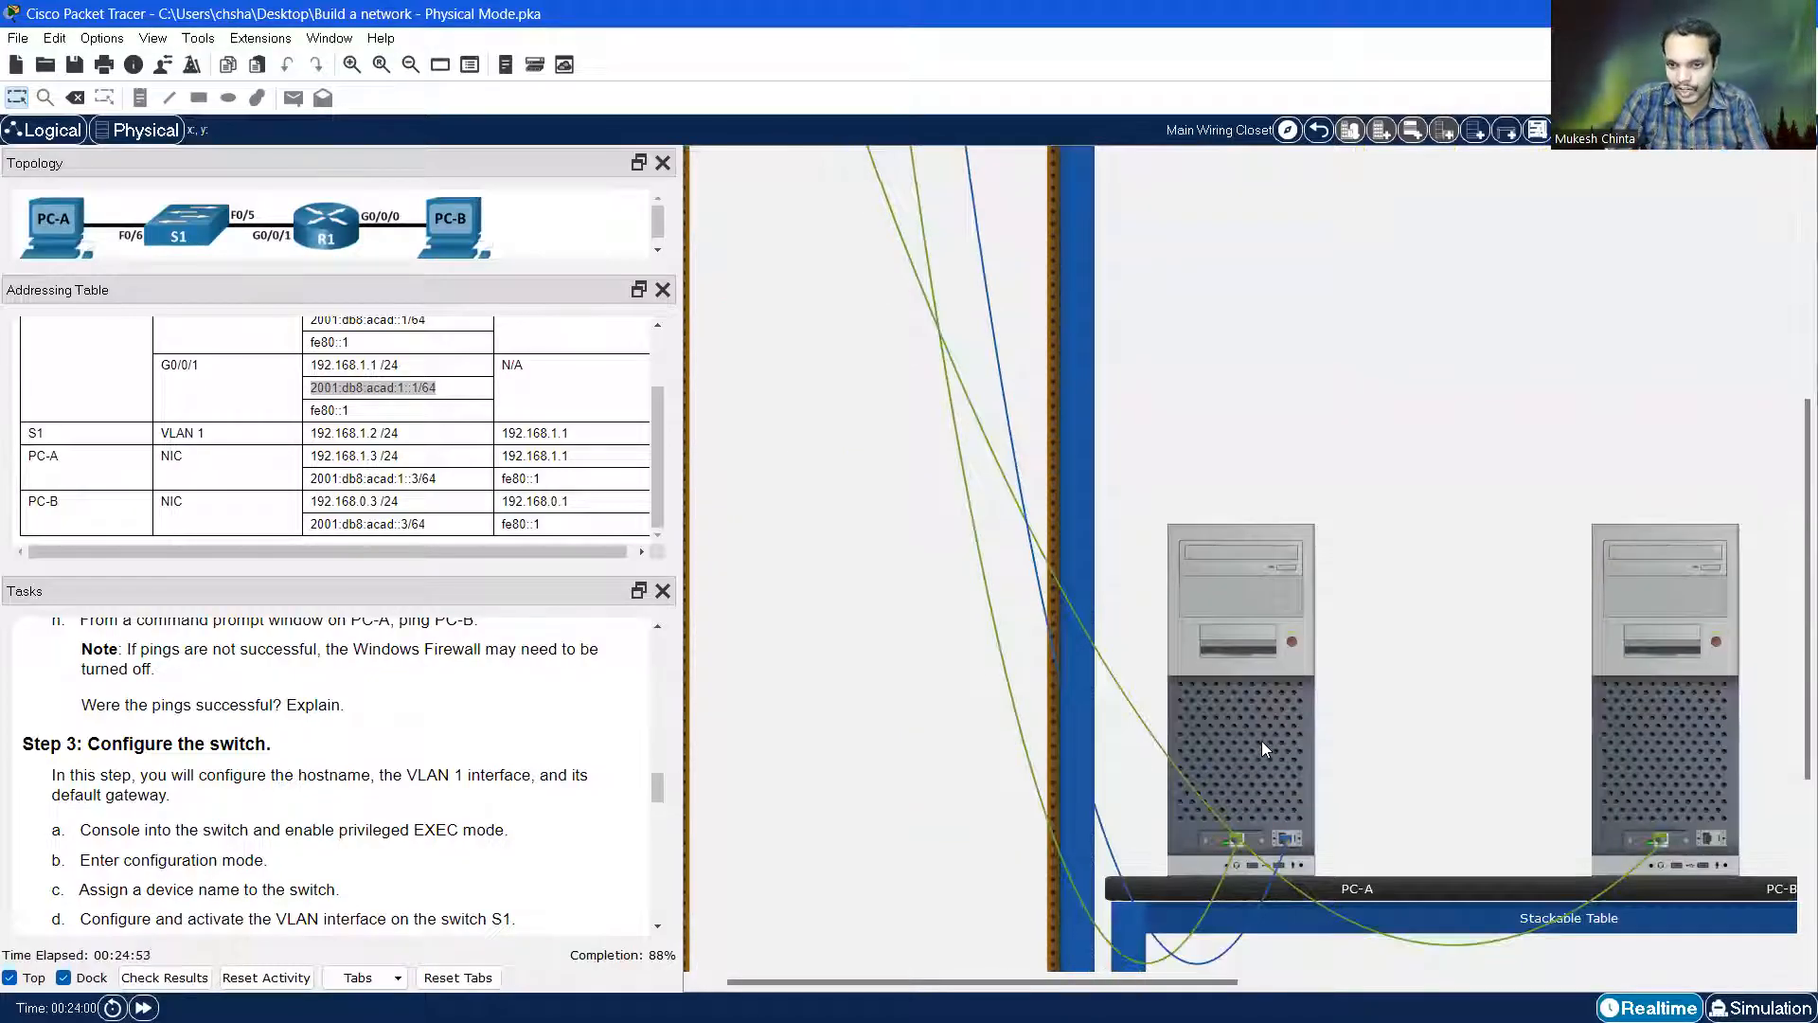
pyautogui.click(1262, 740)
pyautogui.click(1165, 267)
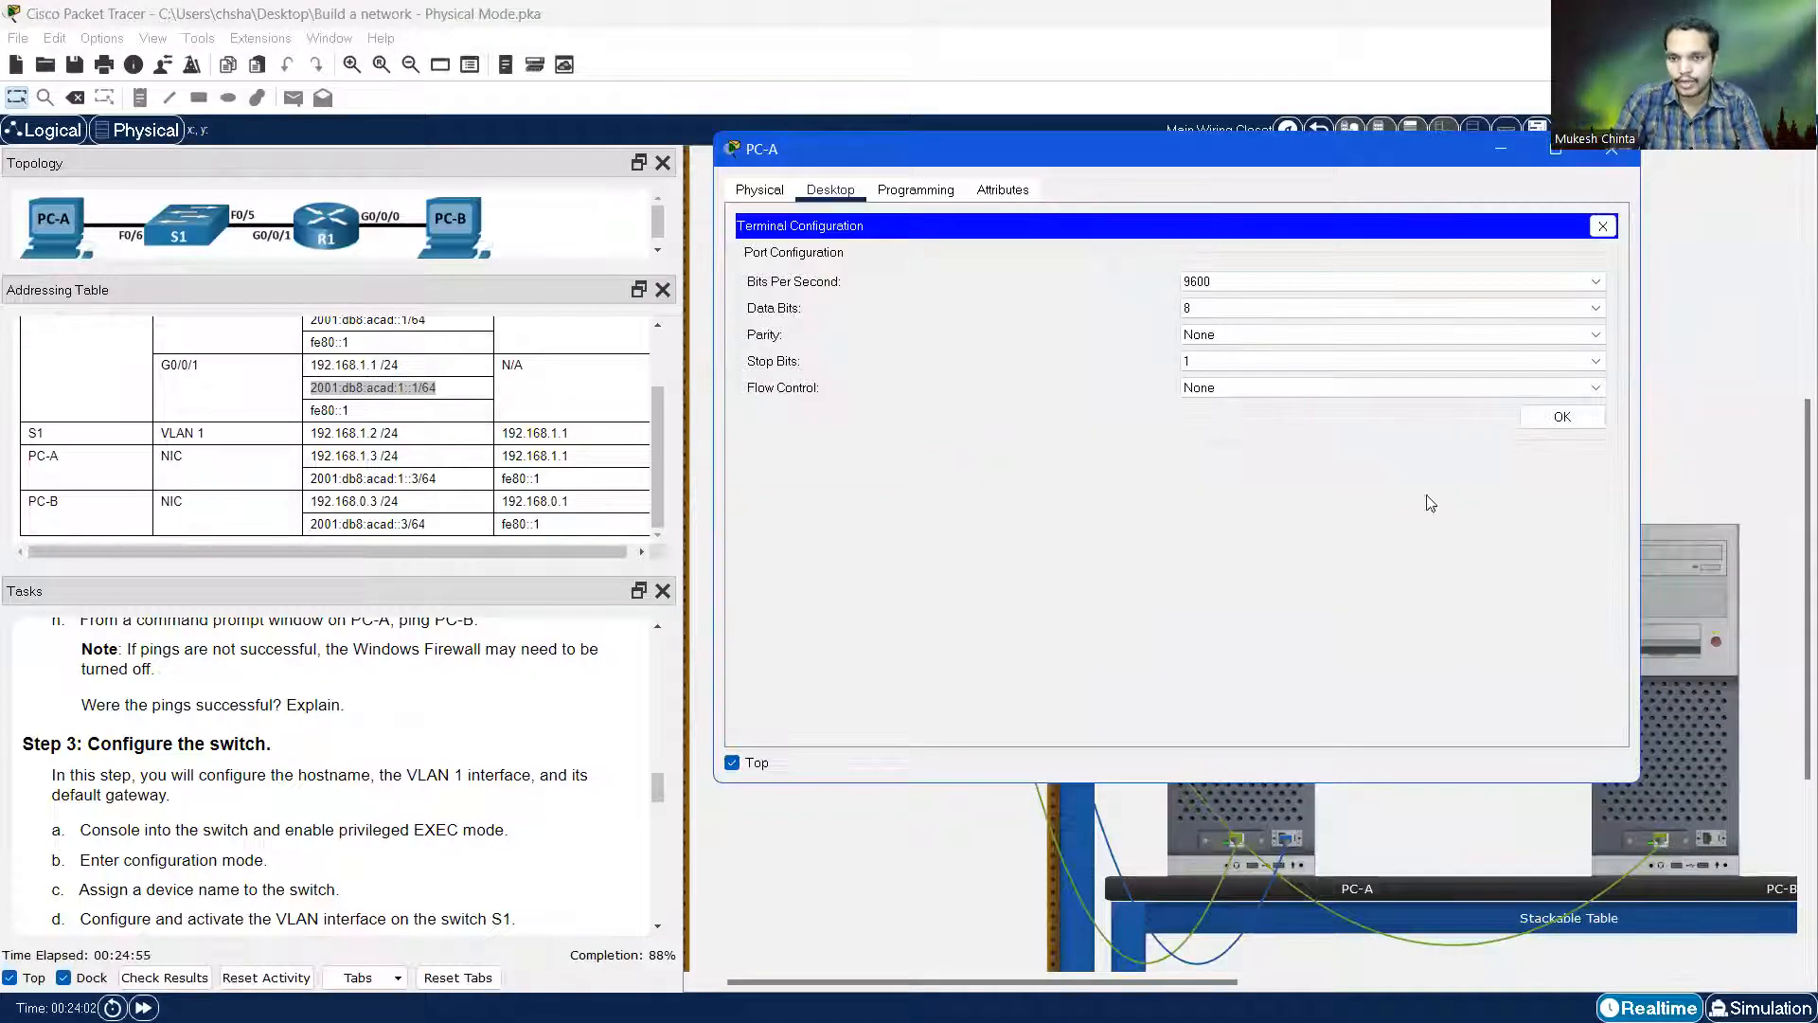
pyautogui.click(1563, 416)
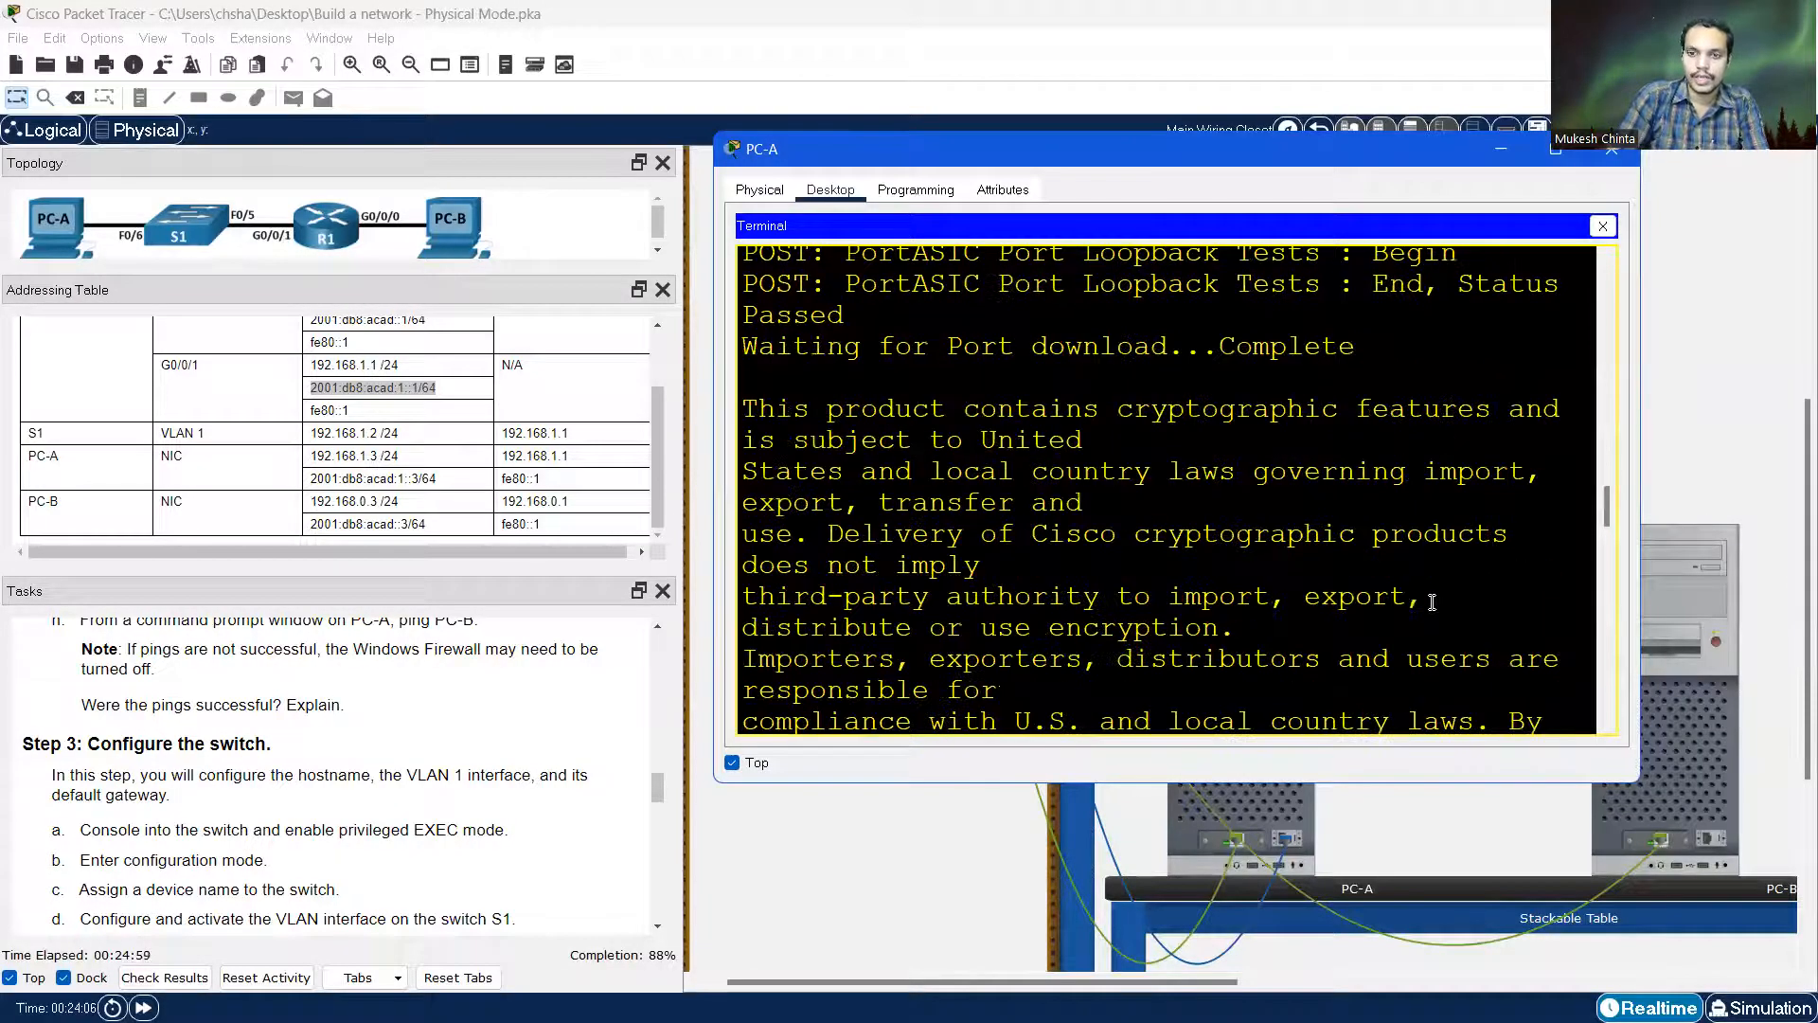
pyautogui.press('Return')
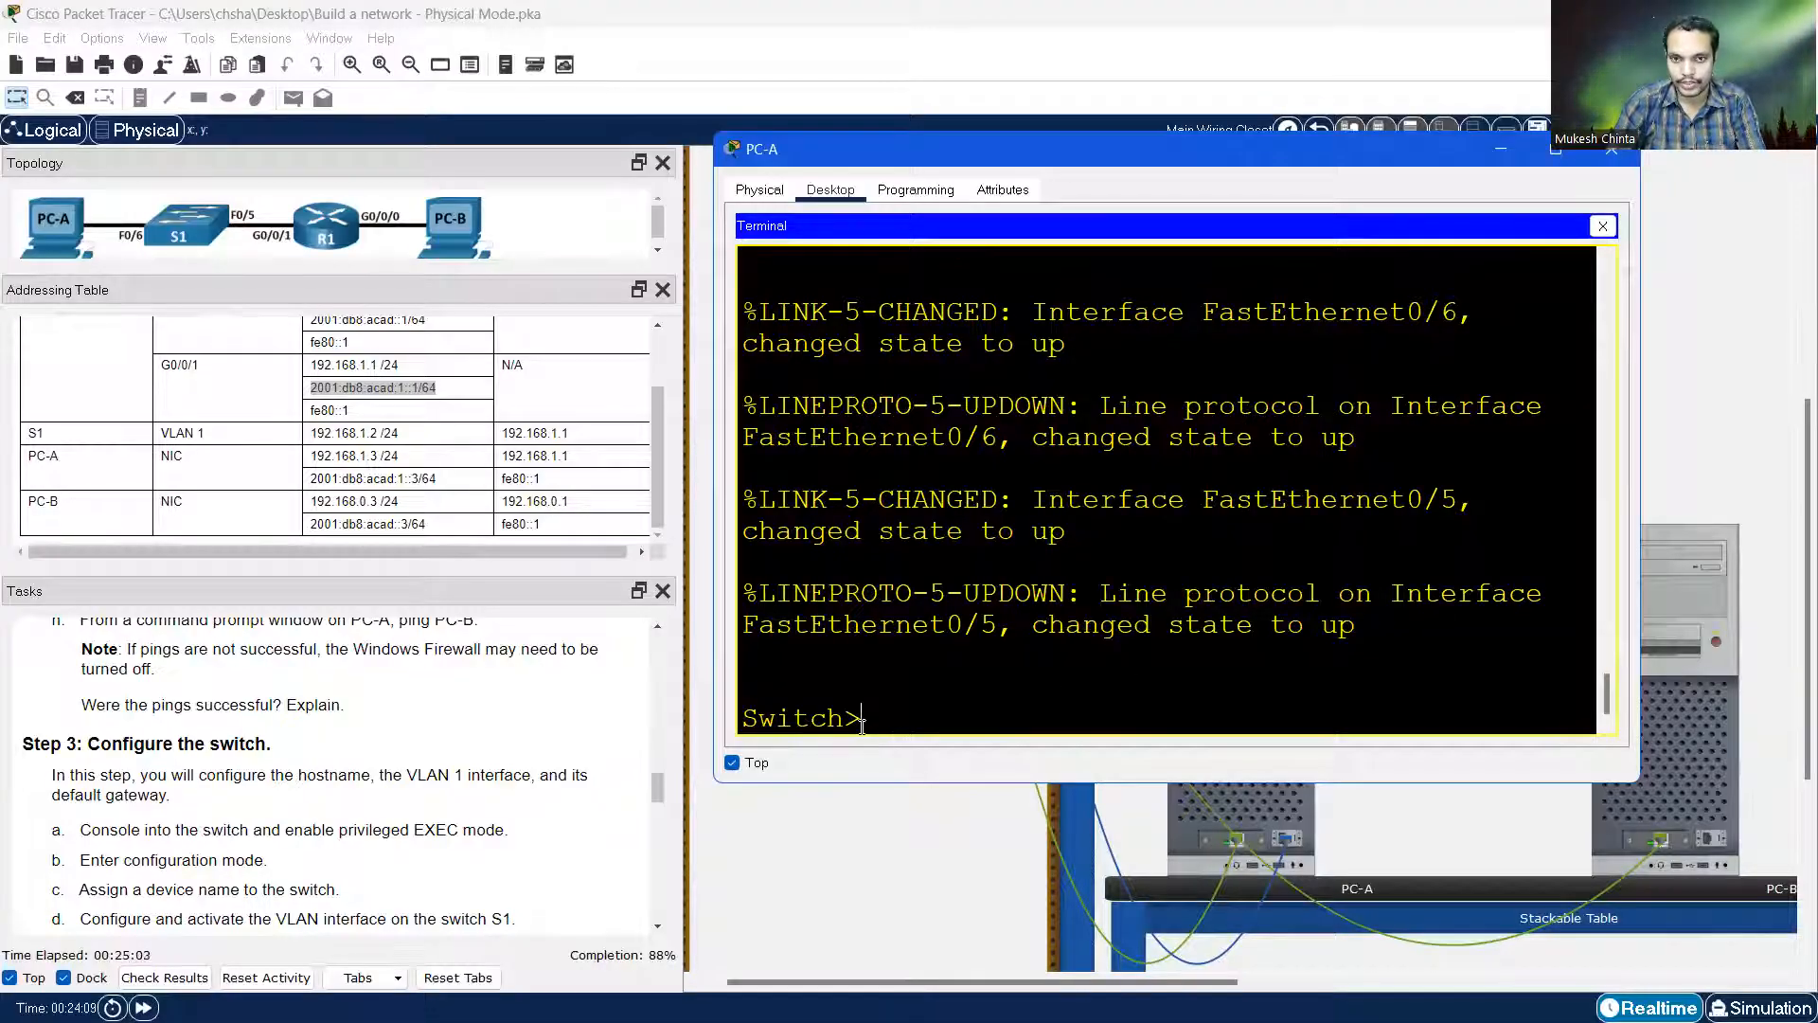
pyautogui.click(1498, 154)
pyautogui.scroll(5, 1218, 474)
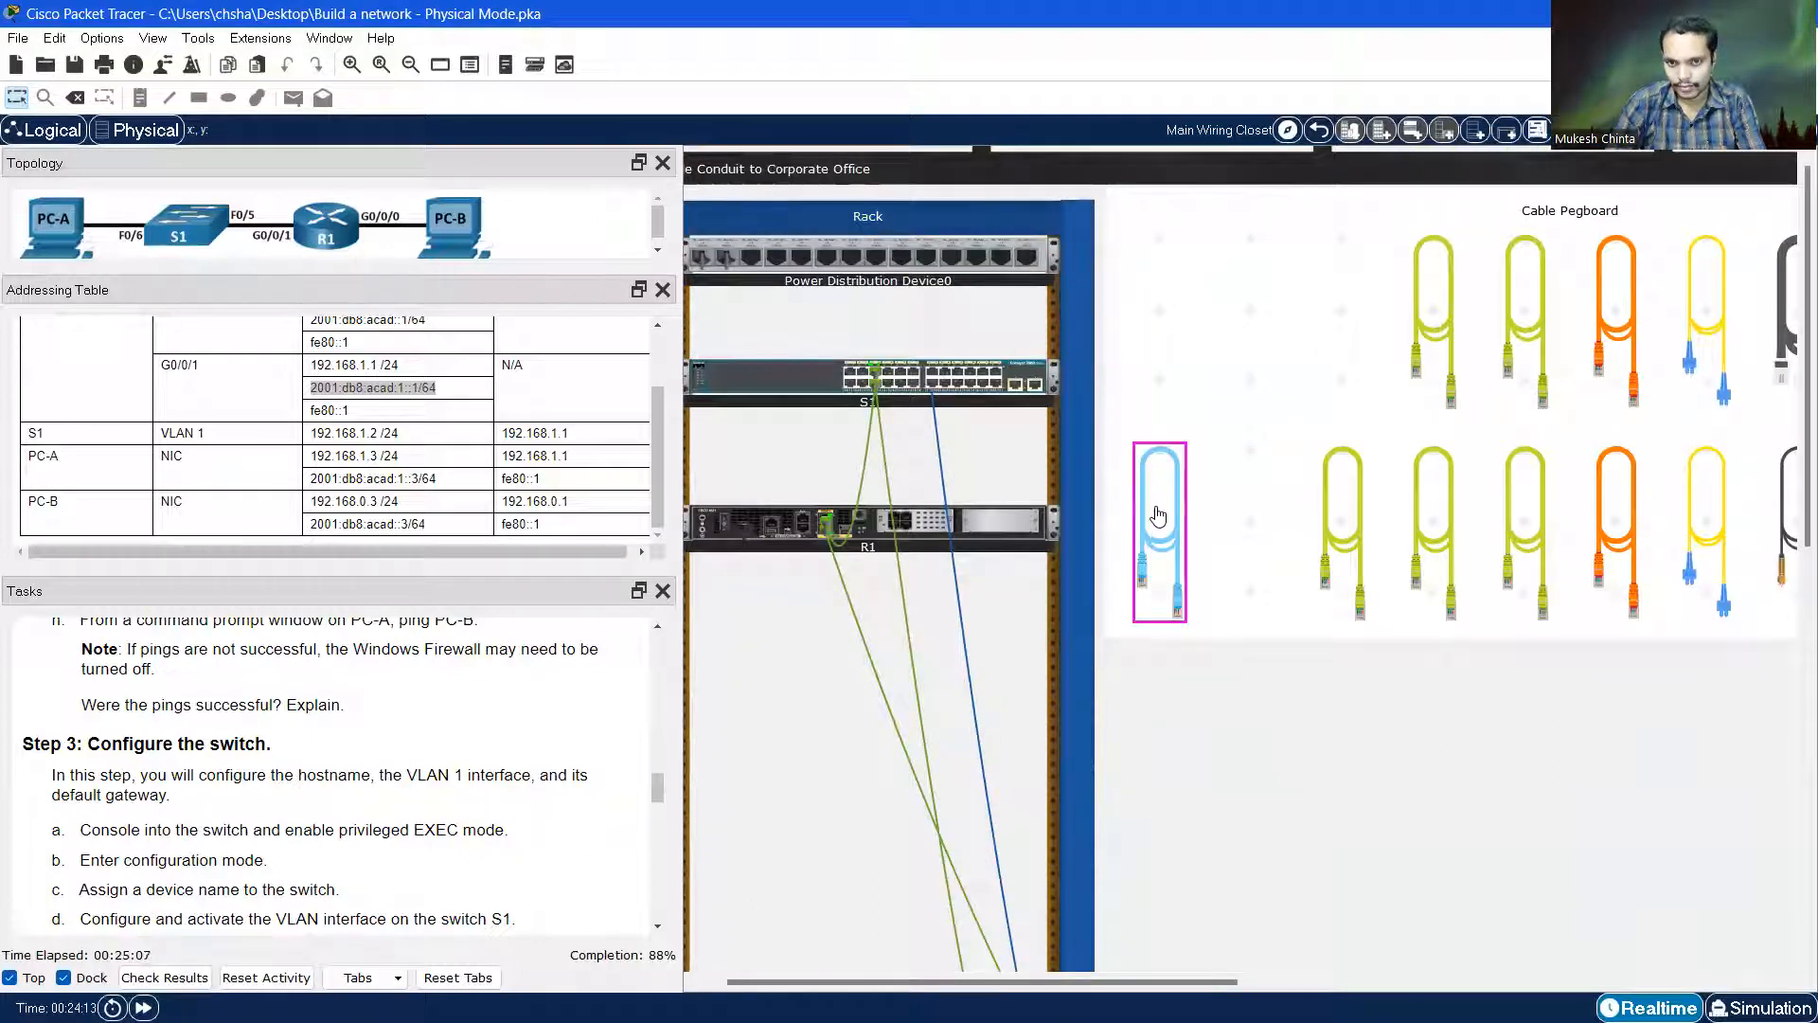
pyautogui.scroll(-5, 1015, 722)
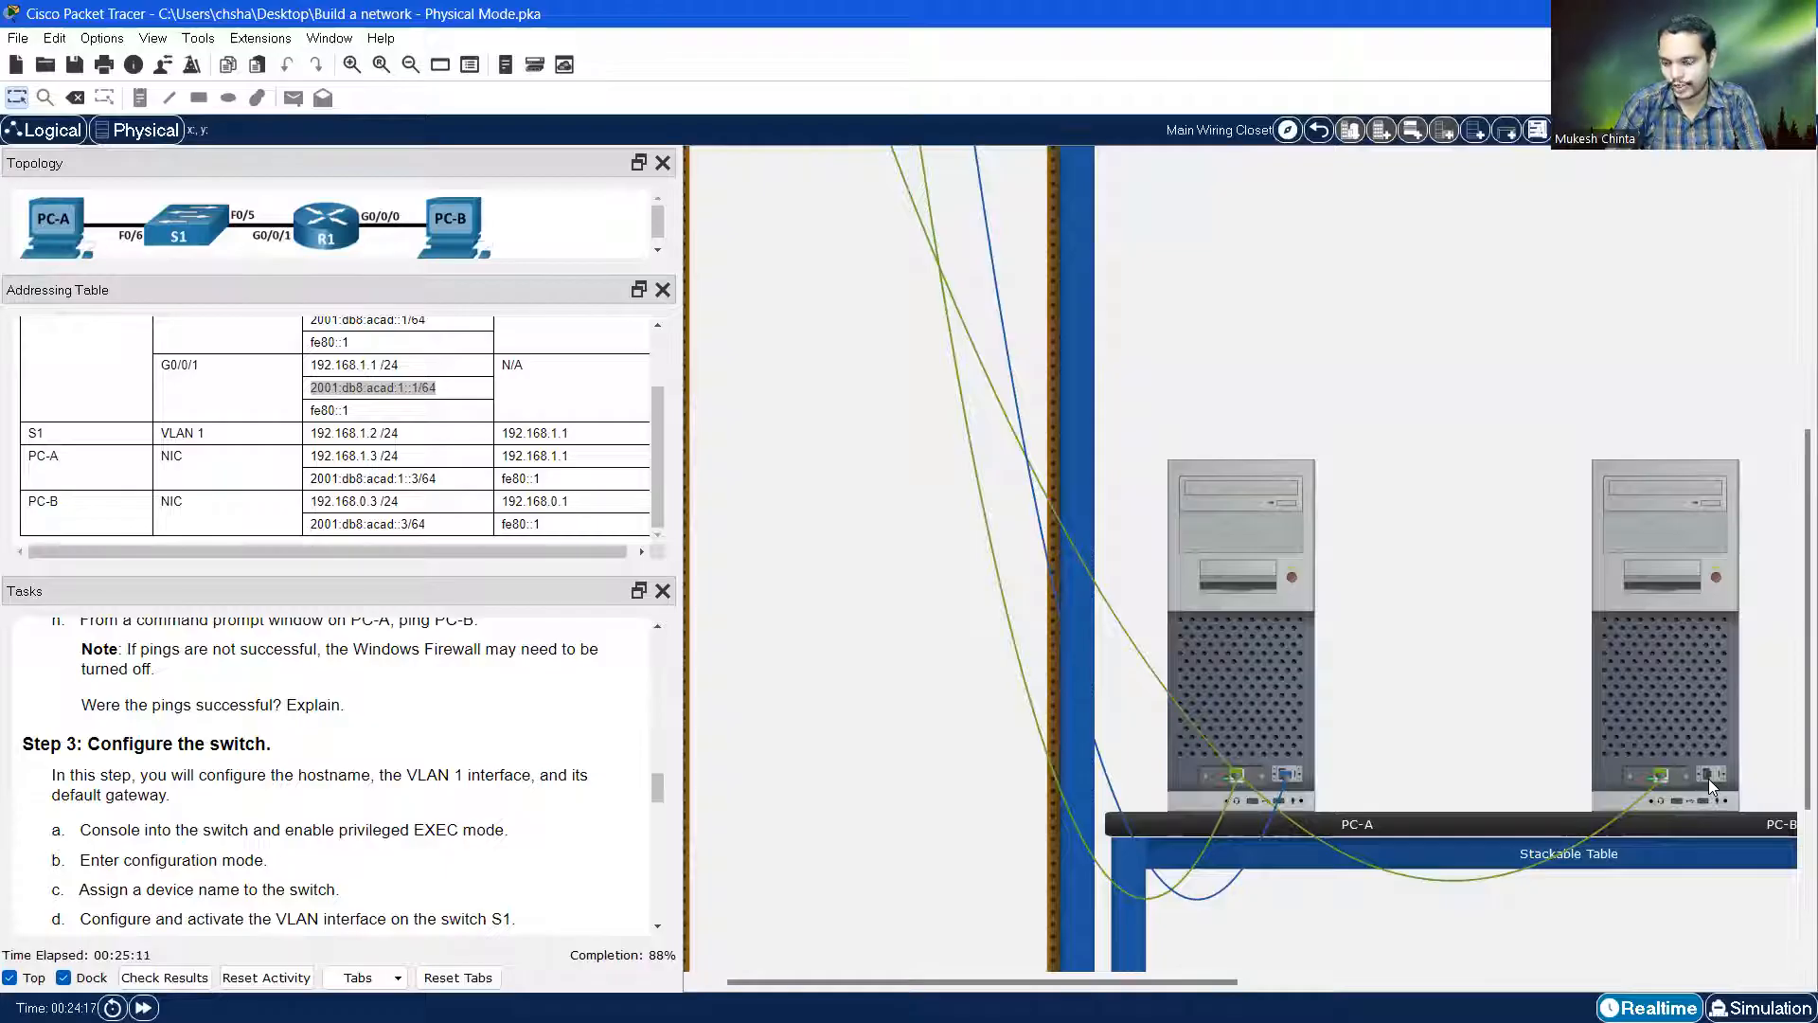
pyautogui.scroll(5, 1709, 779)
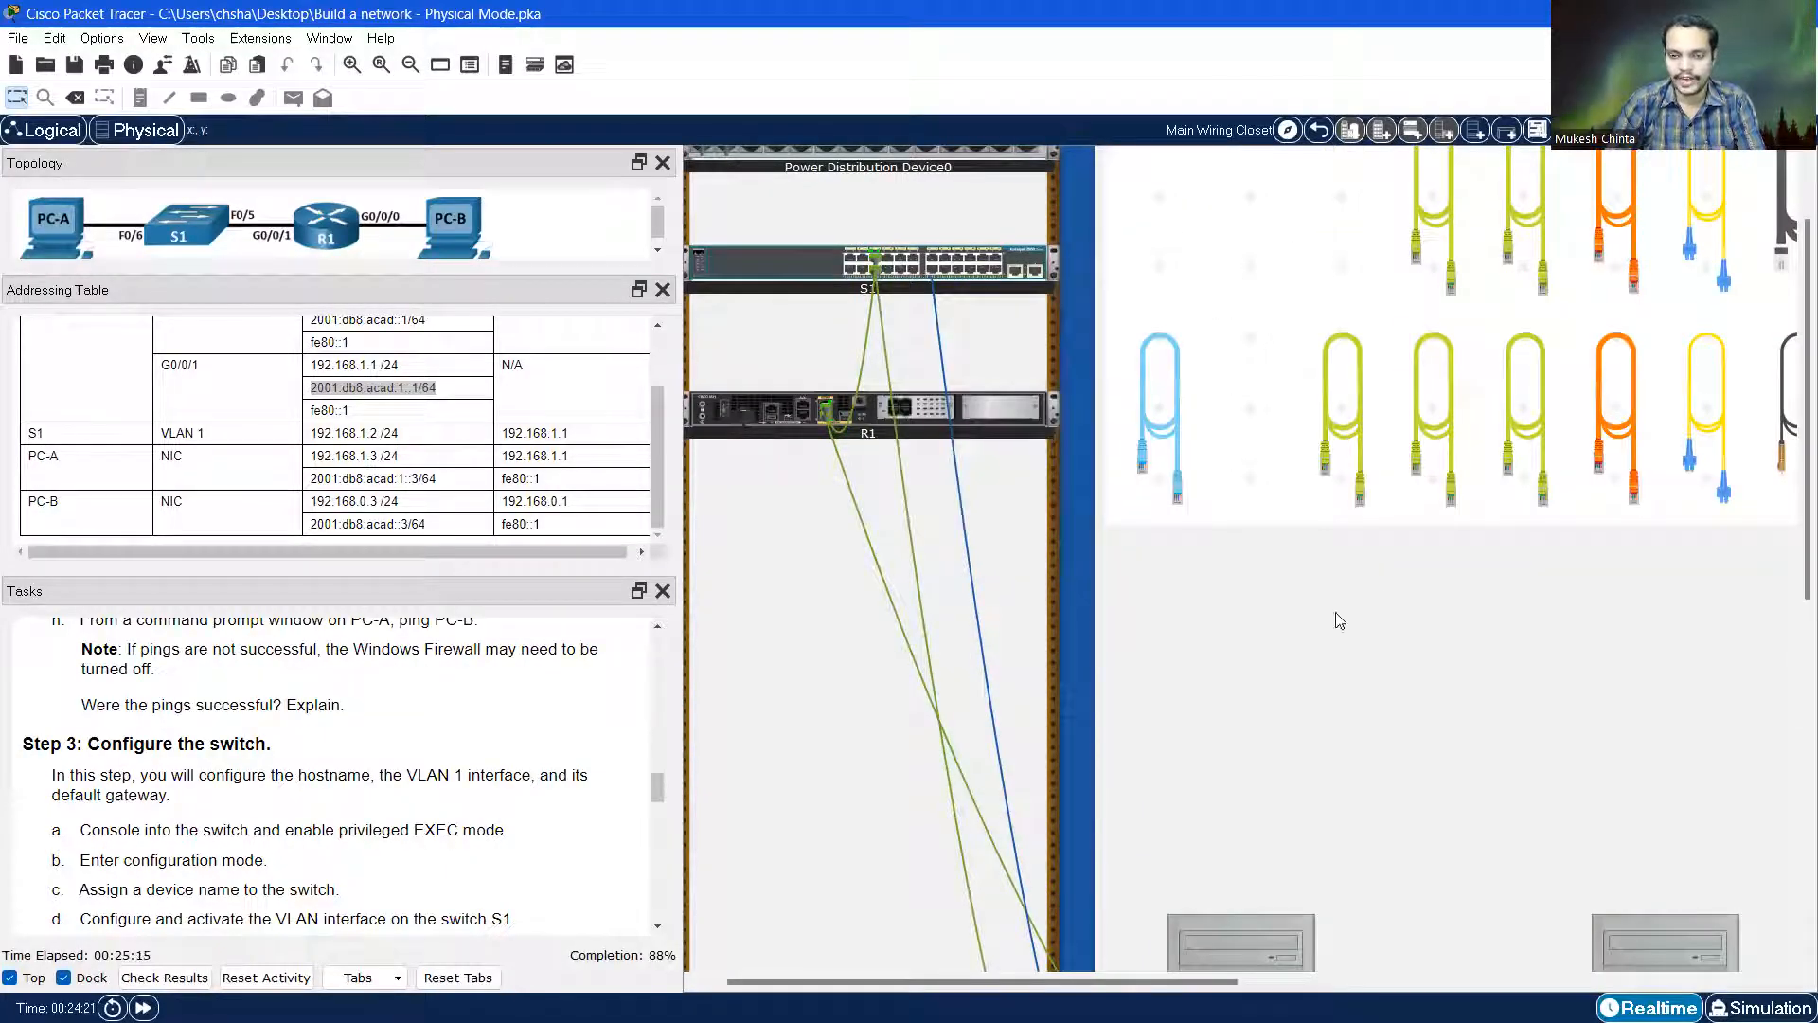
pyautogui.scroll(-5, 1229, 588)
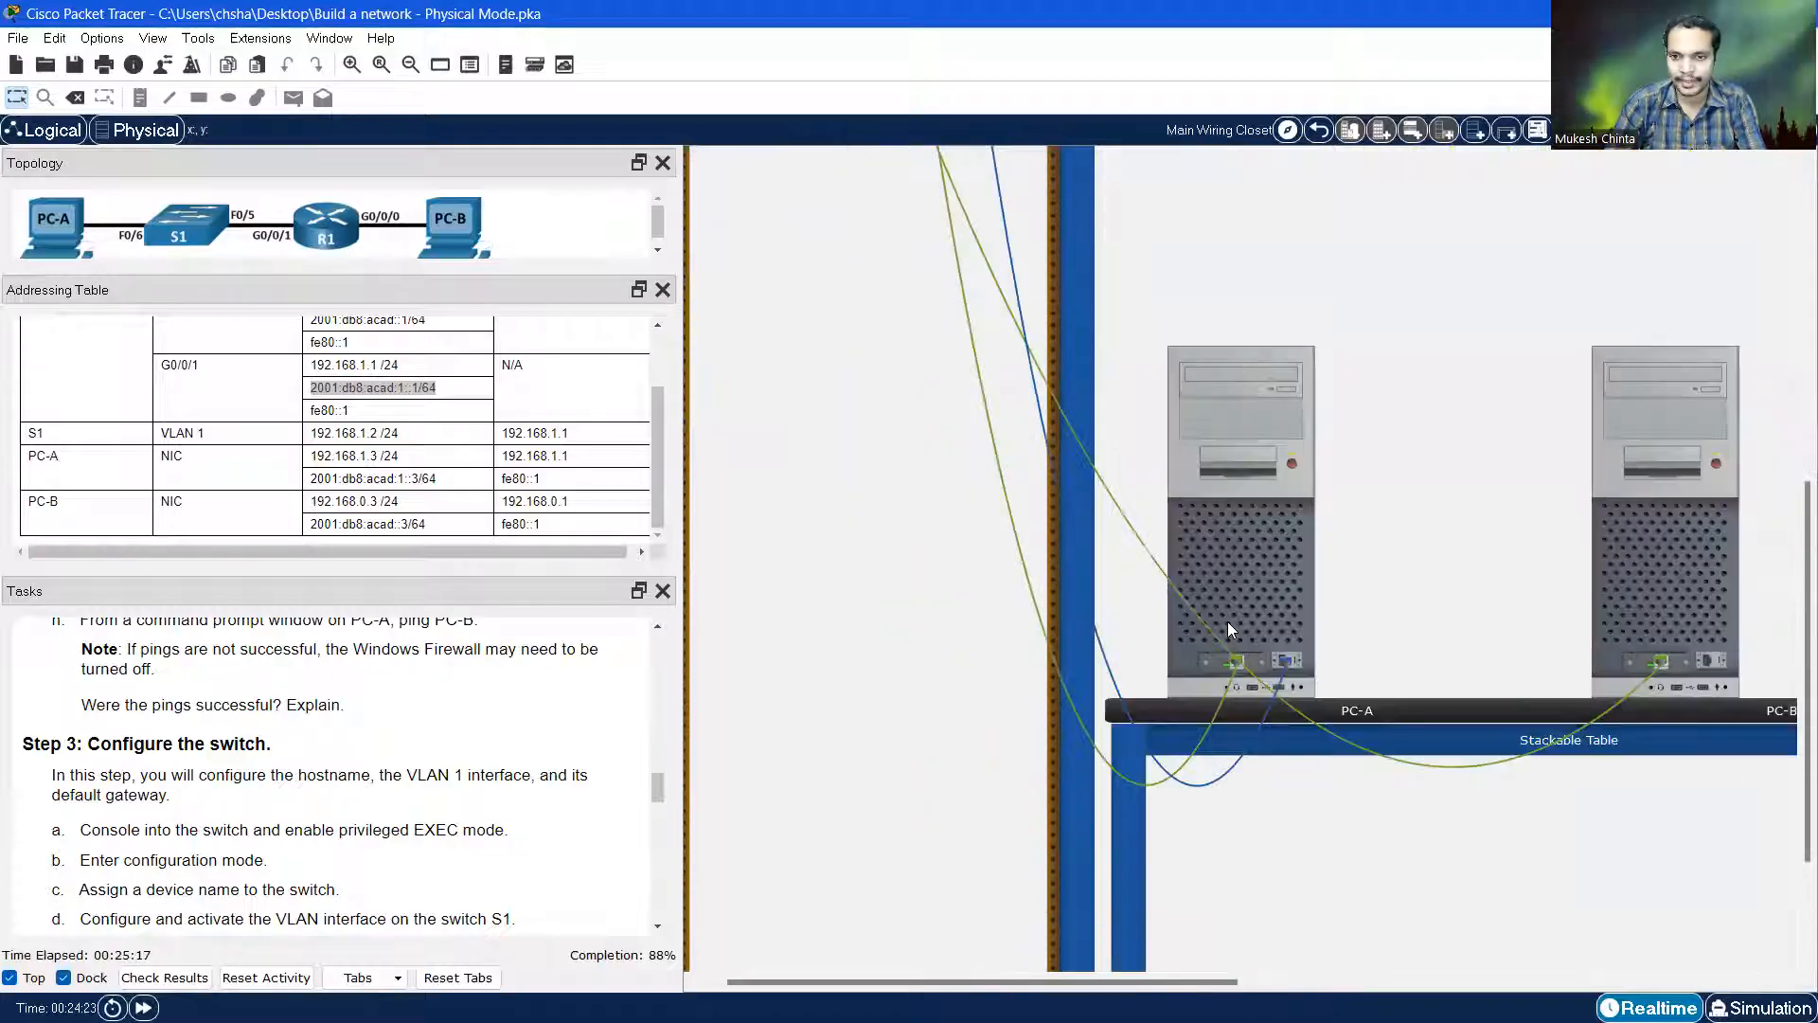
# Reopen PC-A's switch terminal and set the hostname to S1 in global configuration mode
pyautogui.click(1246, 531)
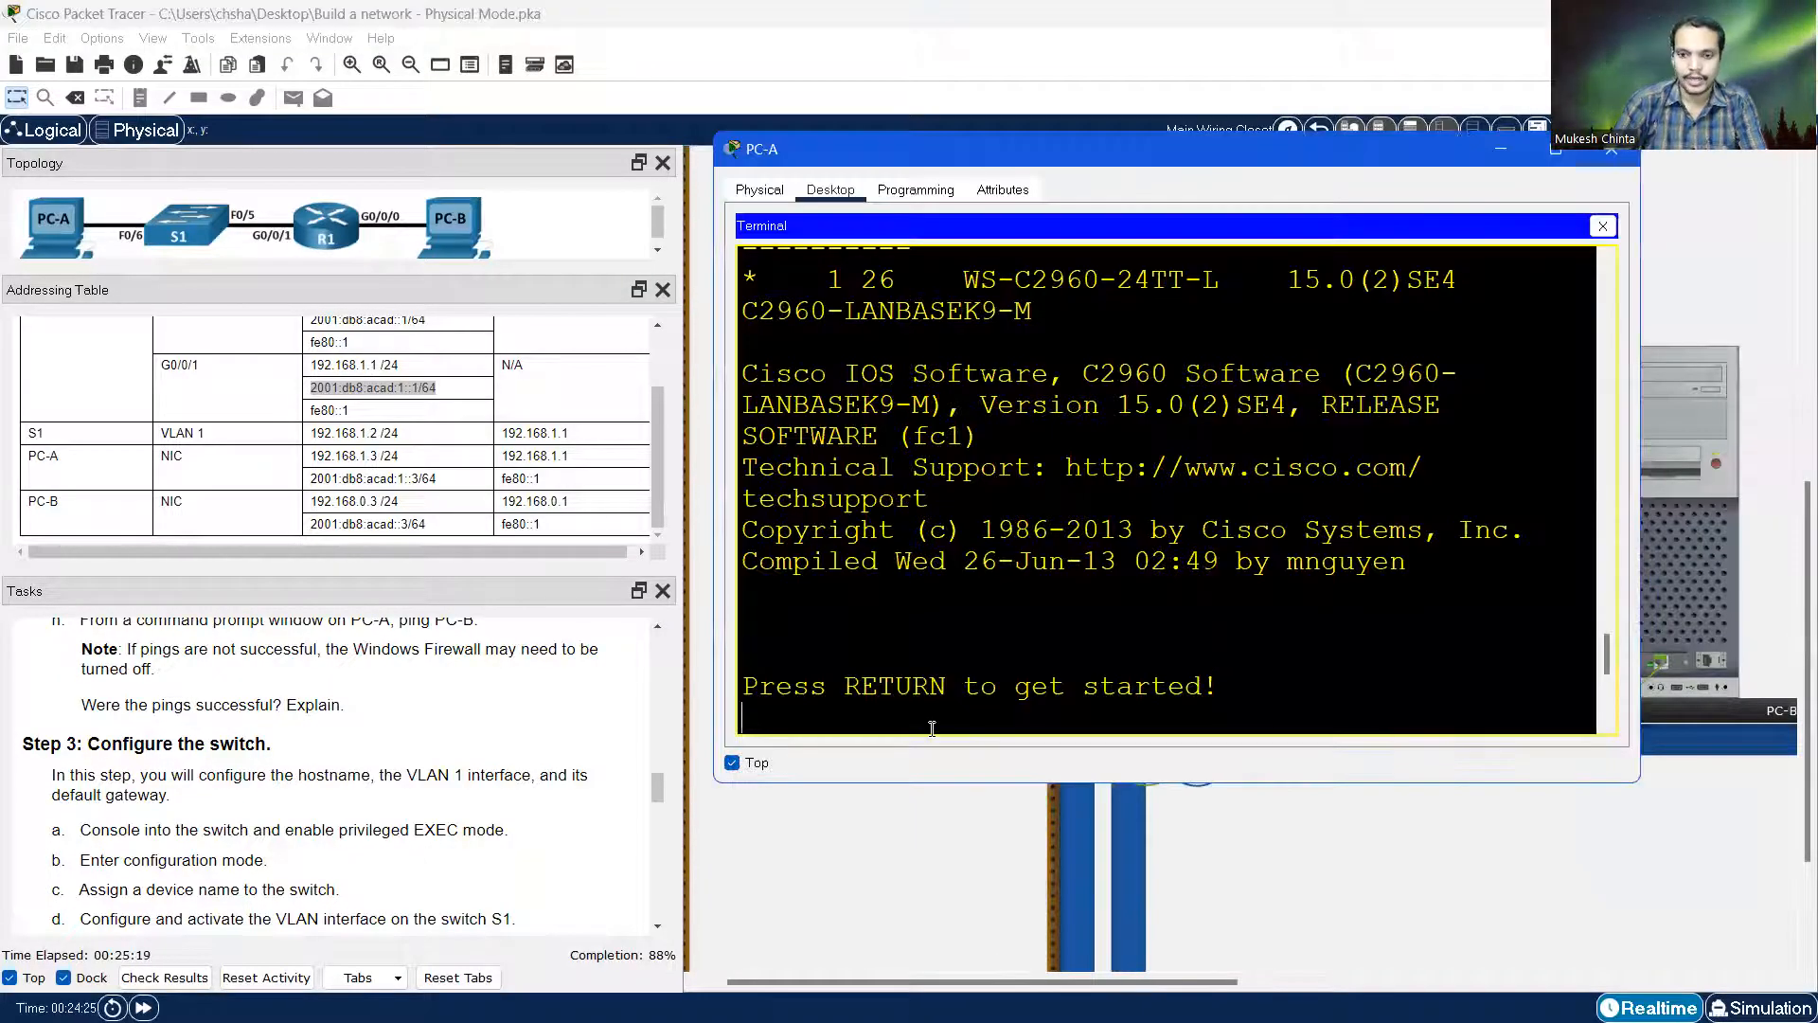
pyautogui.press('Return')
pyautogui.press('Return')
pyautogui.scroll(-1, 237, 748)
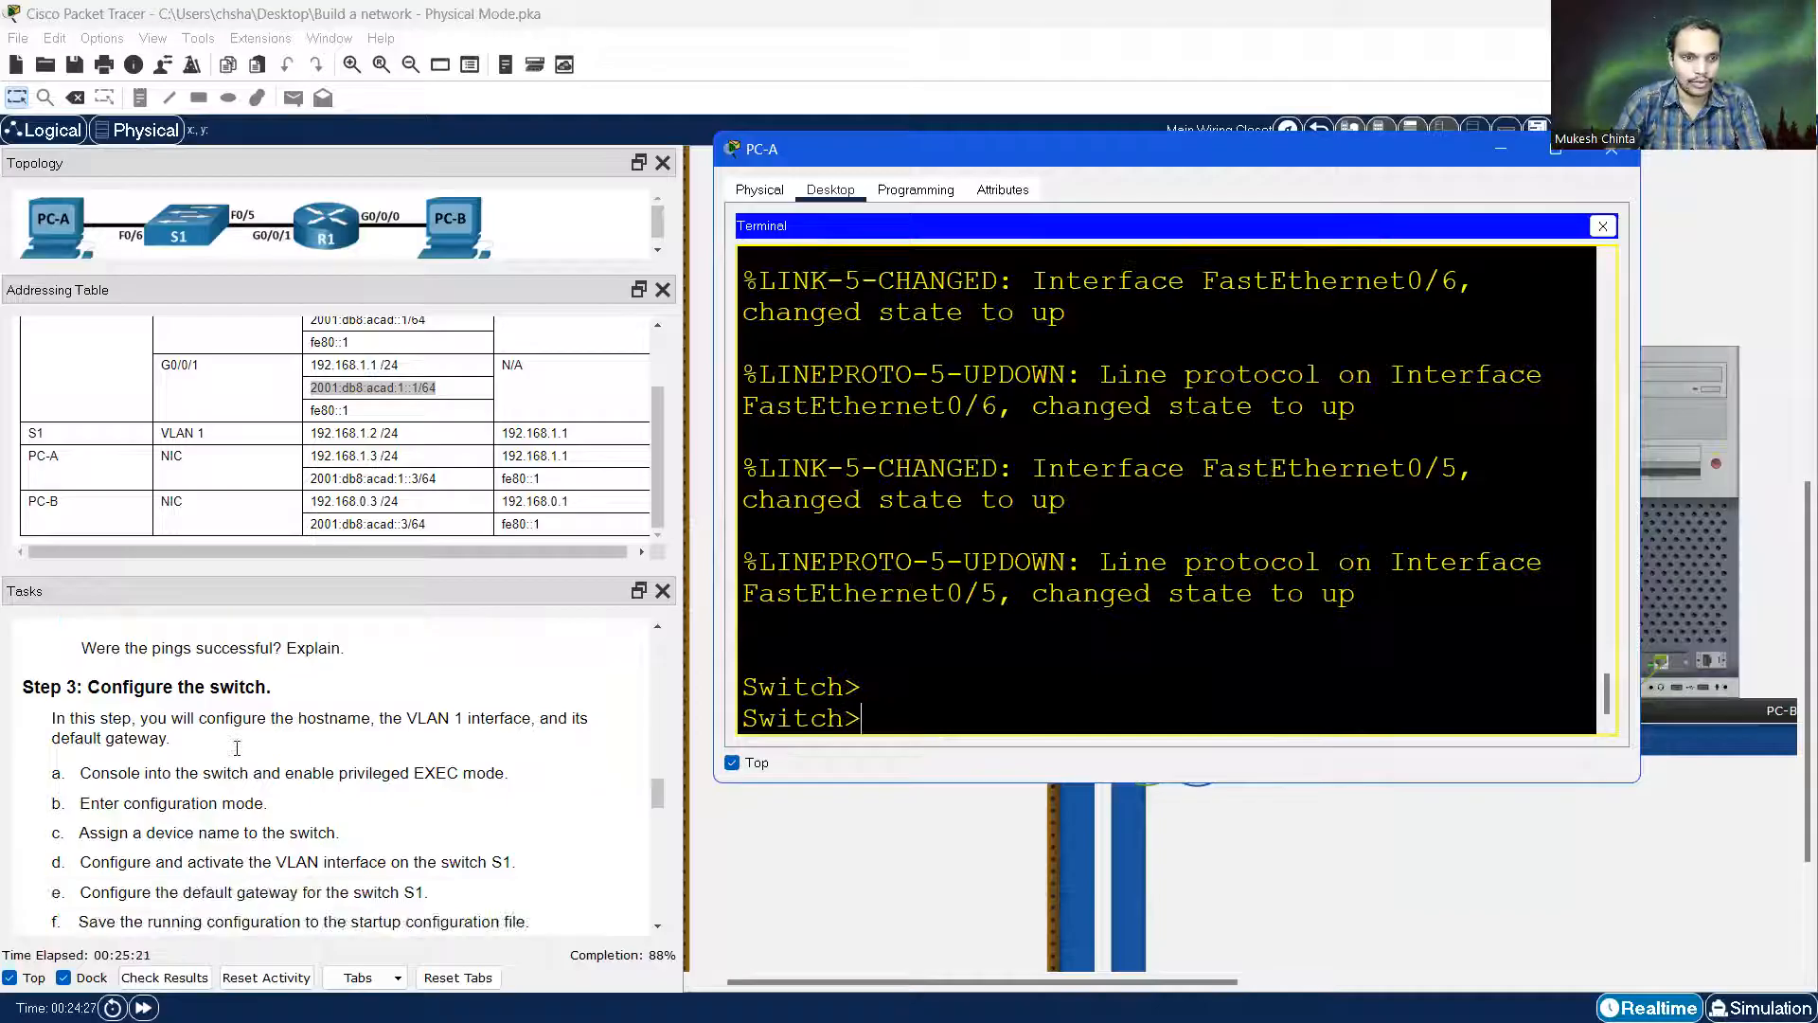
pyautogui.scroll(-1, 238, 748)
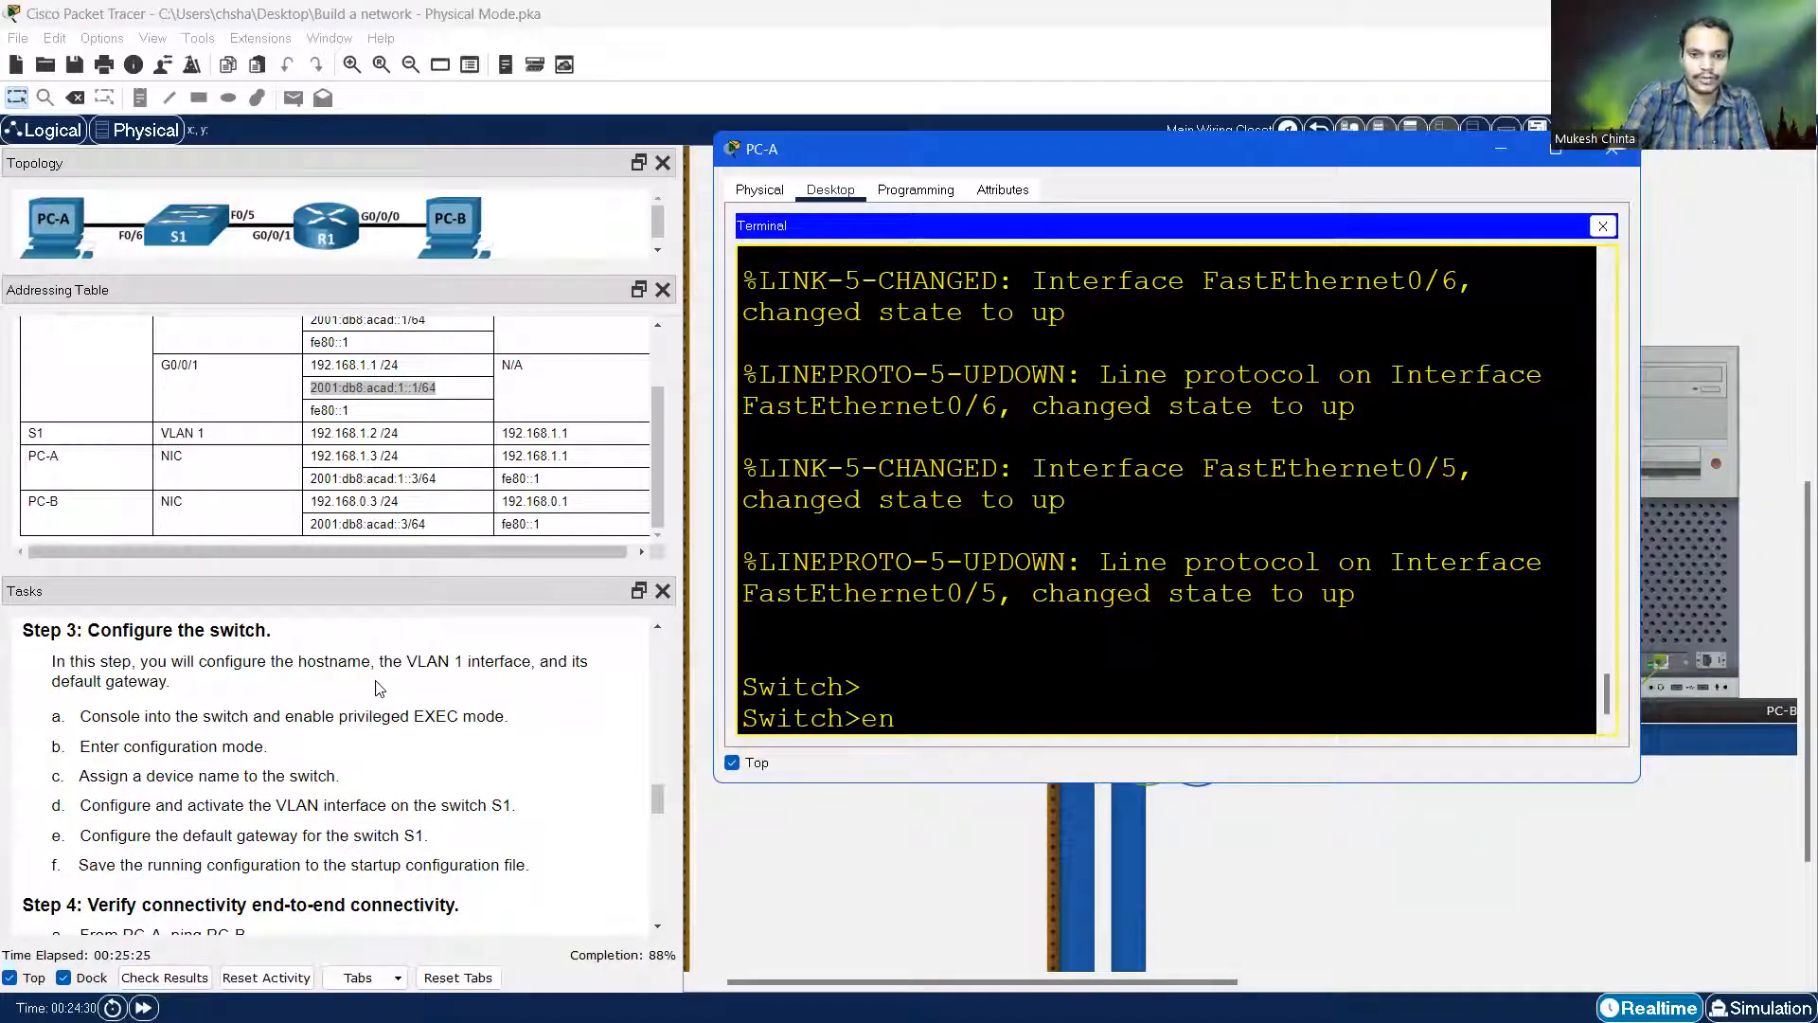
pyautogui.press('Return')
pyautogui.write('conf t')
pyautogui.press('Return')
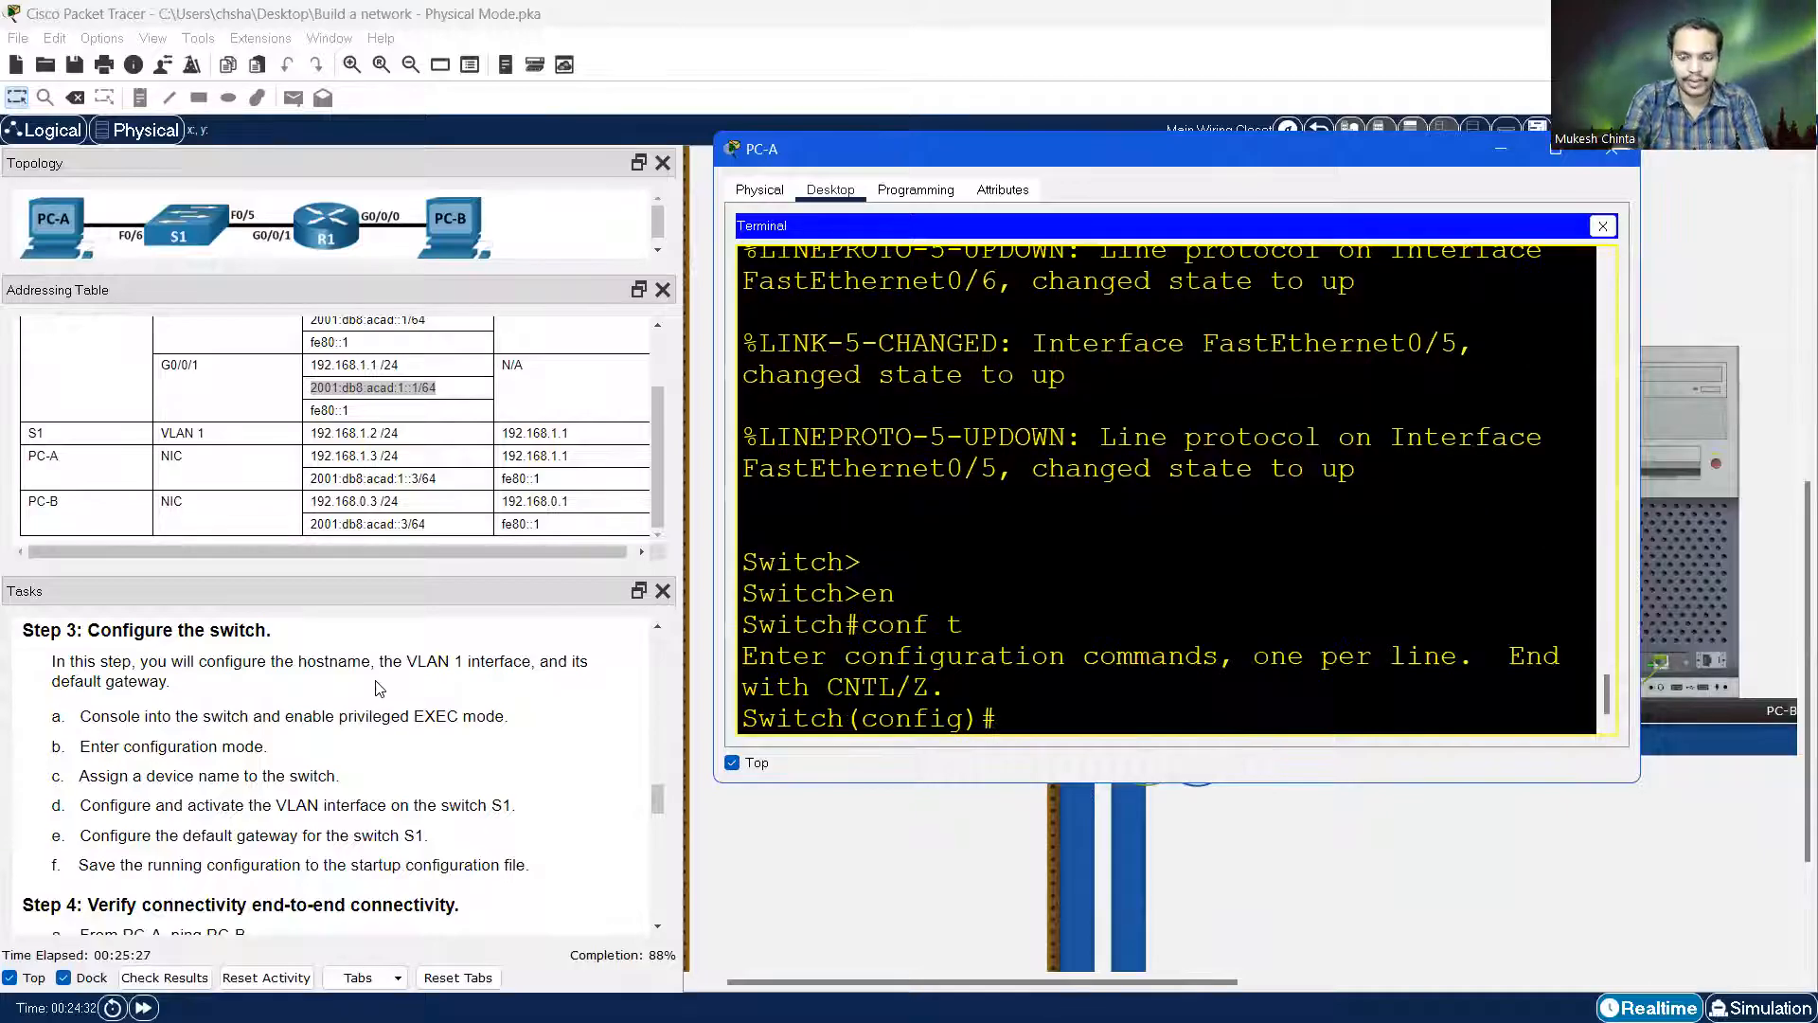
pyautogui.write('hostname S1')
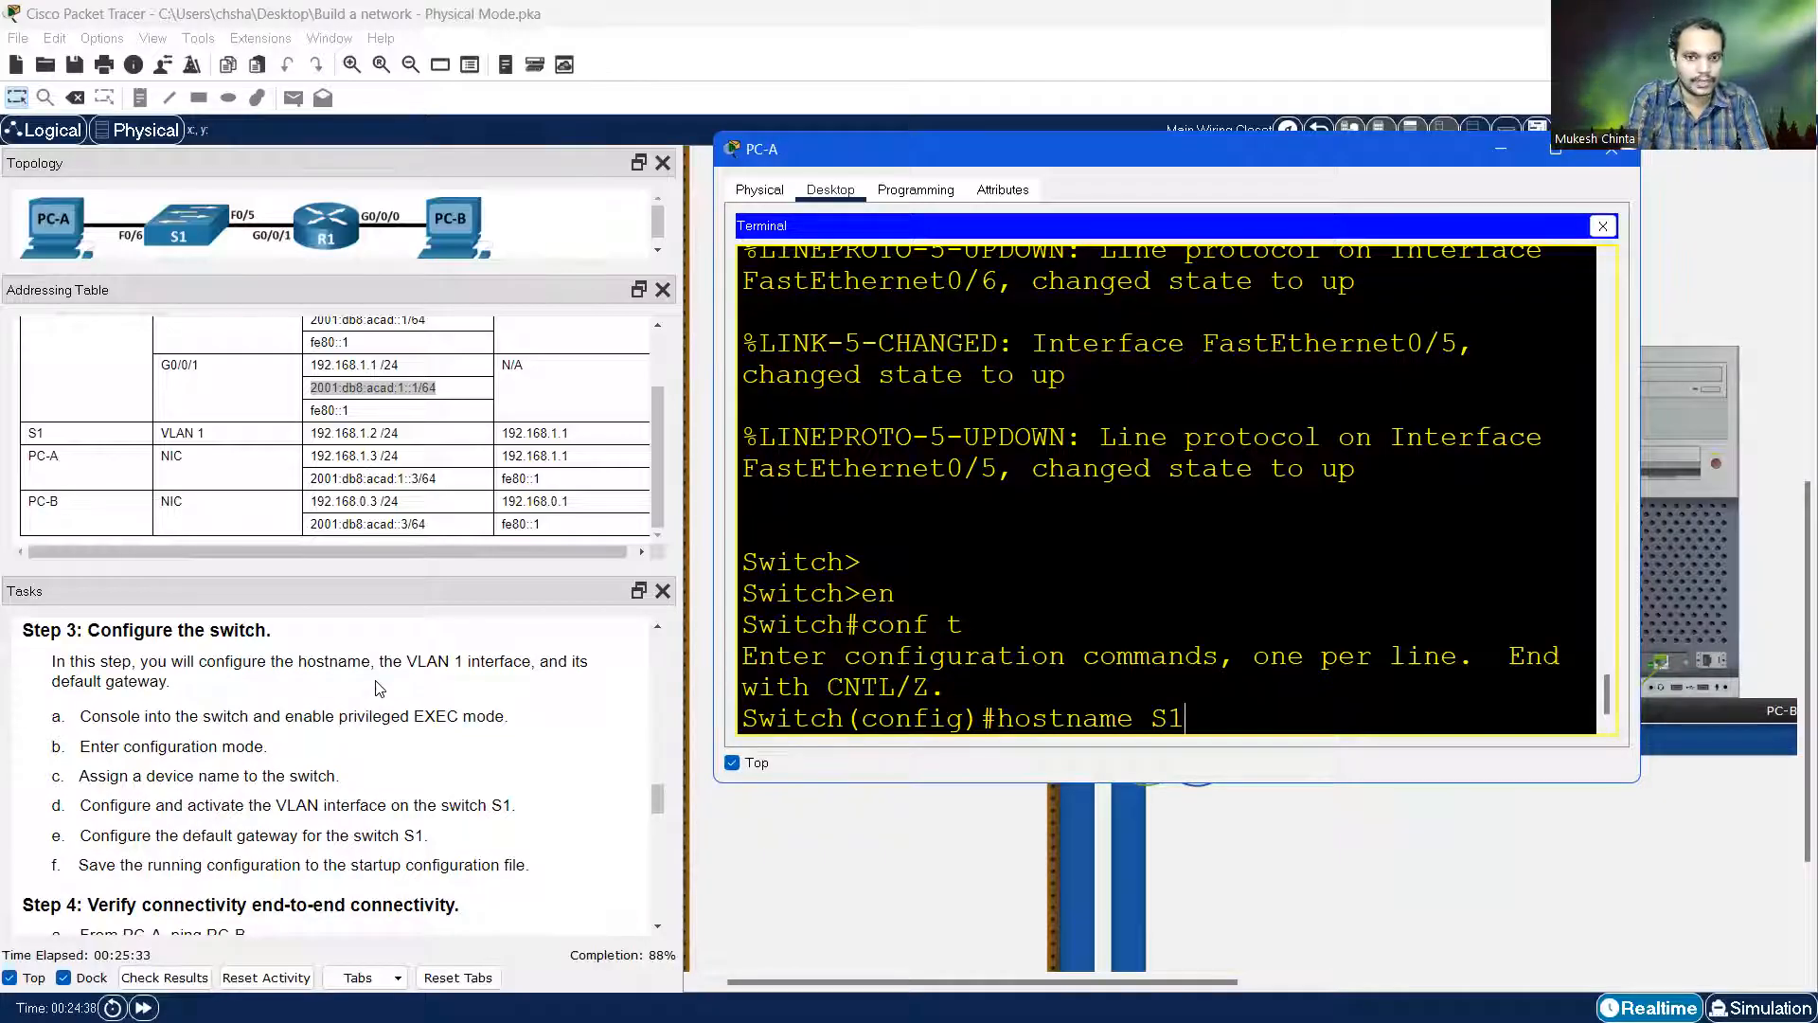
pyautogui.press('Return')
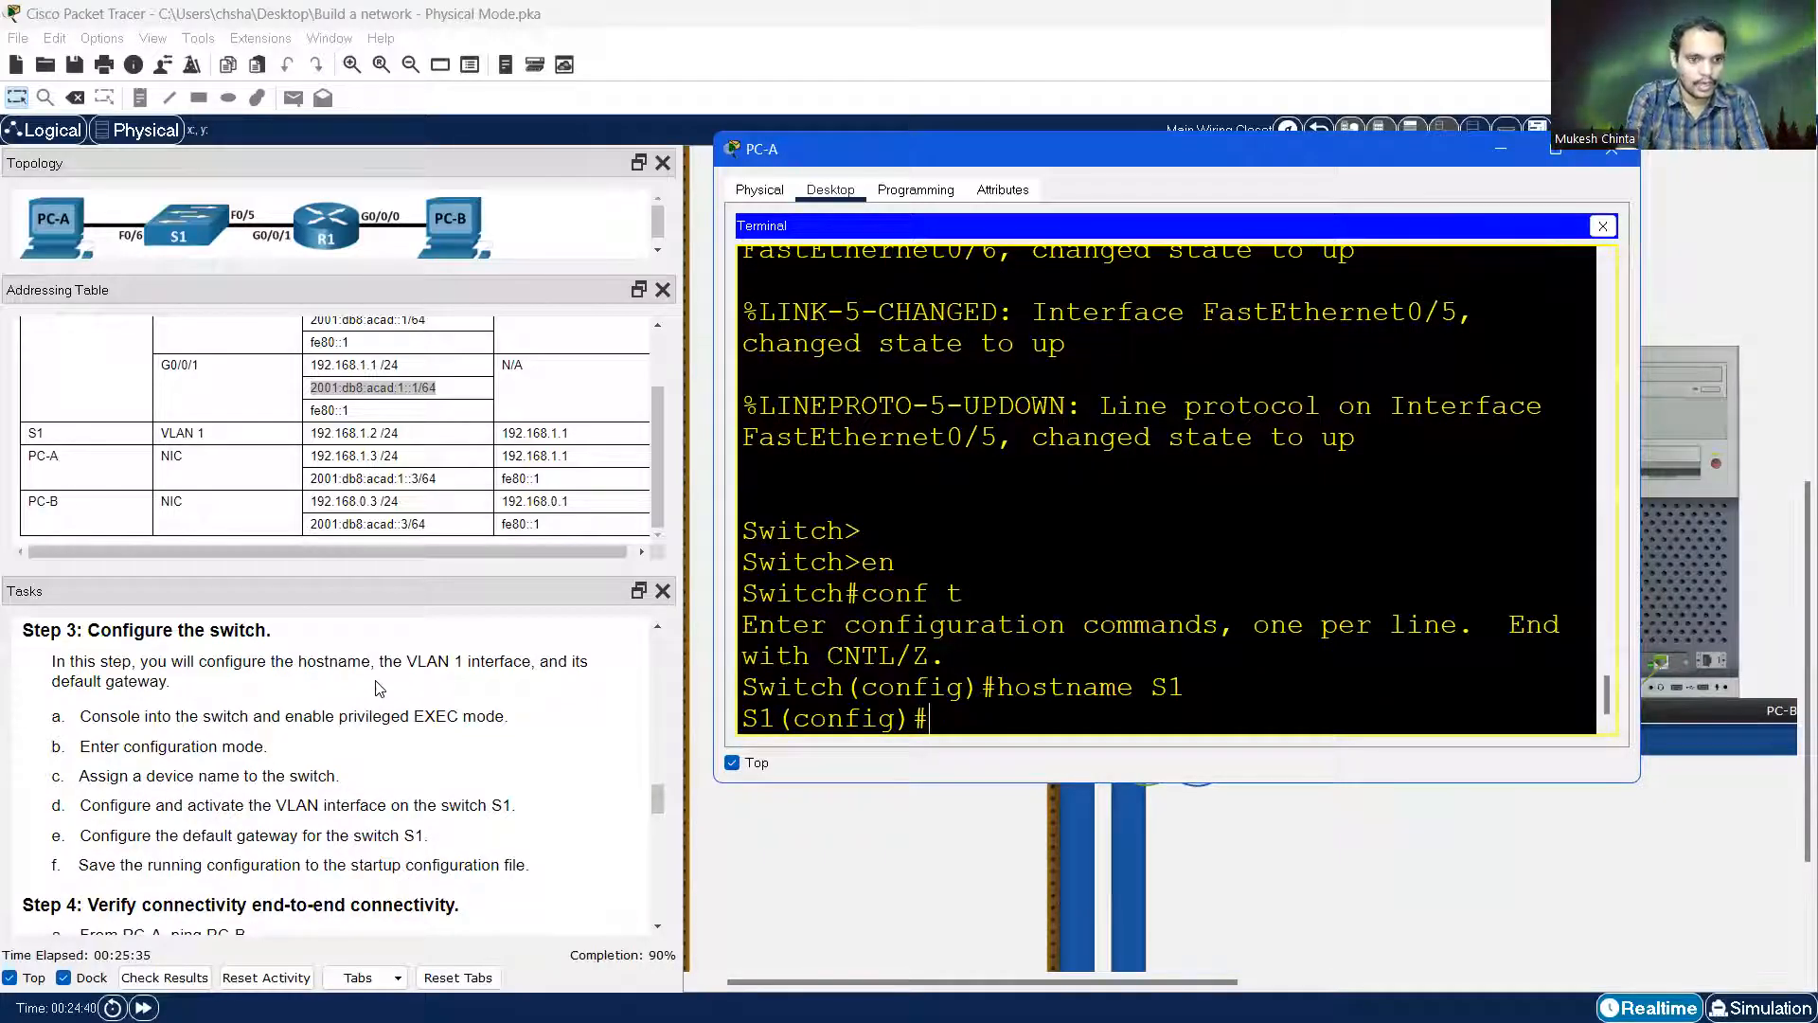
# Give interface VLAN 1 address 192.168.1.2 255.255.255.0 and enable it with no shutdown
pyautogui.write('int vlan ')
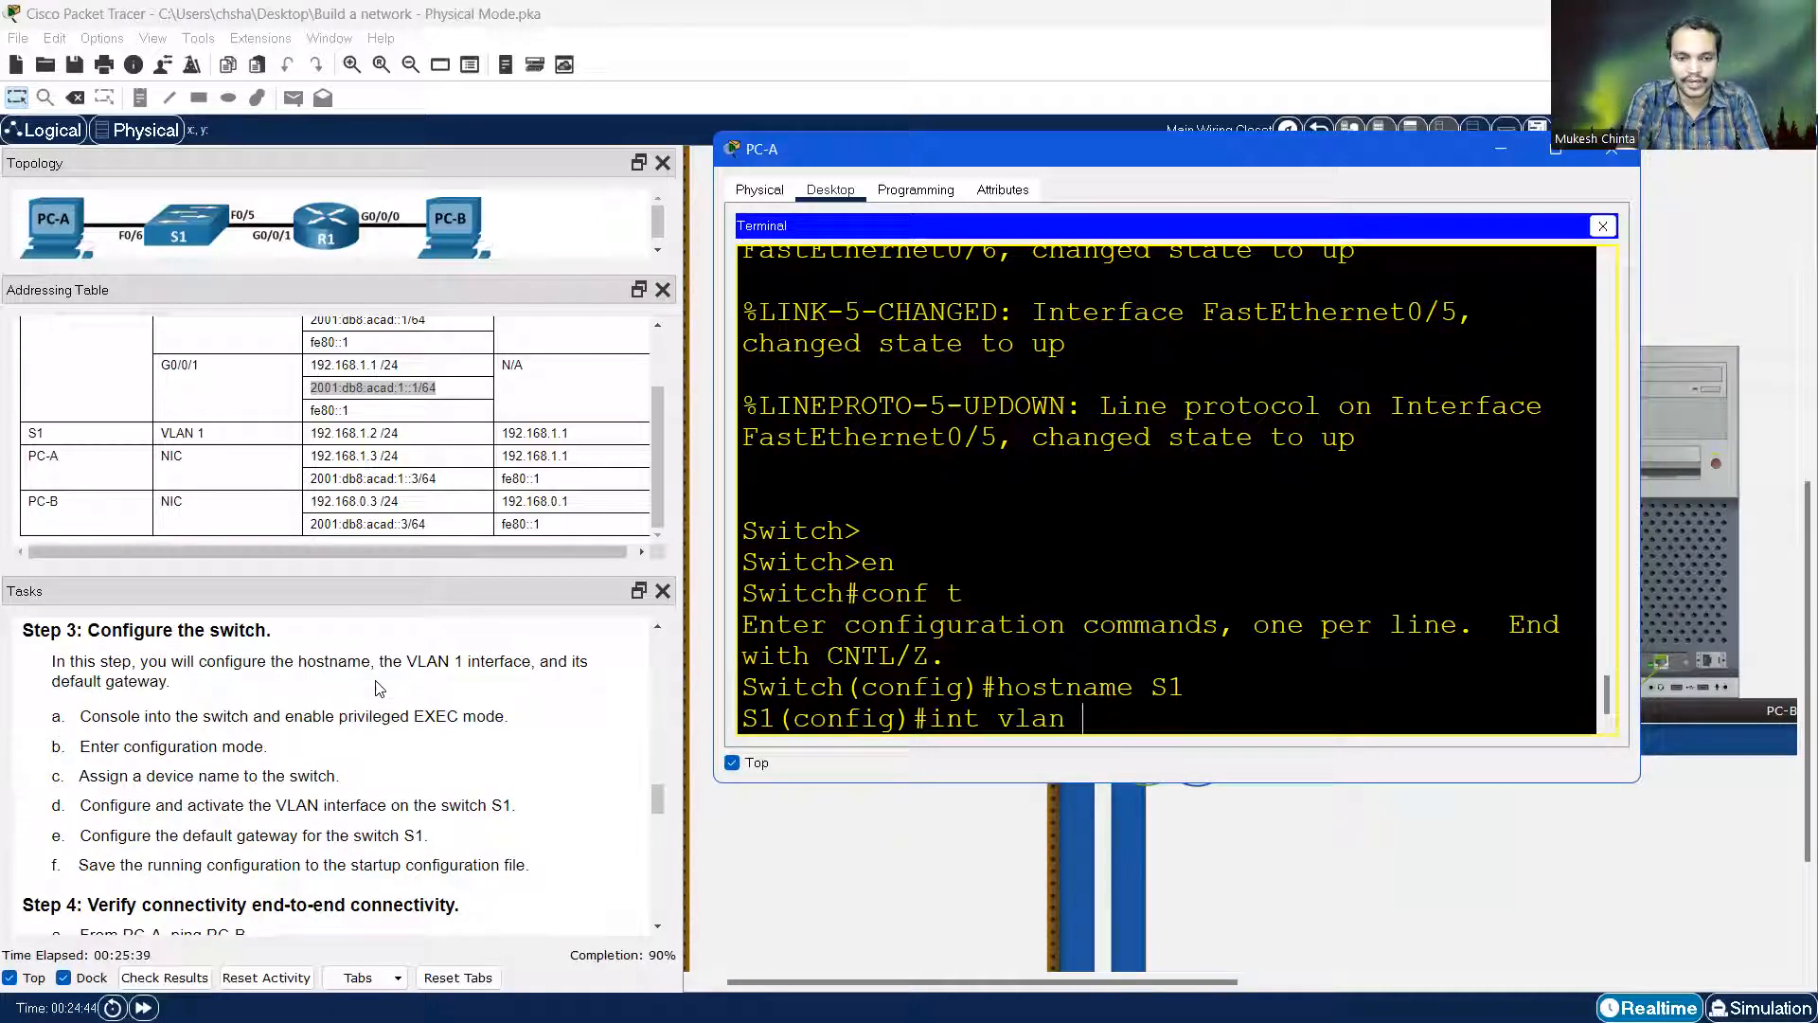
pyautogui.write('1')
pyautogui.press('Return')
pyautogui.write('ip address 192.168.')
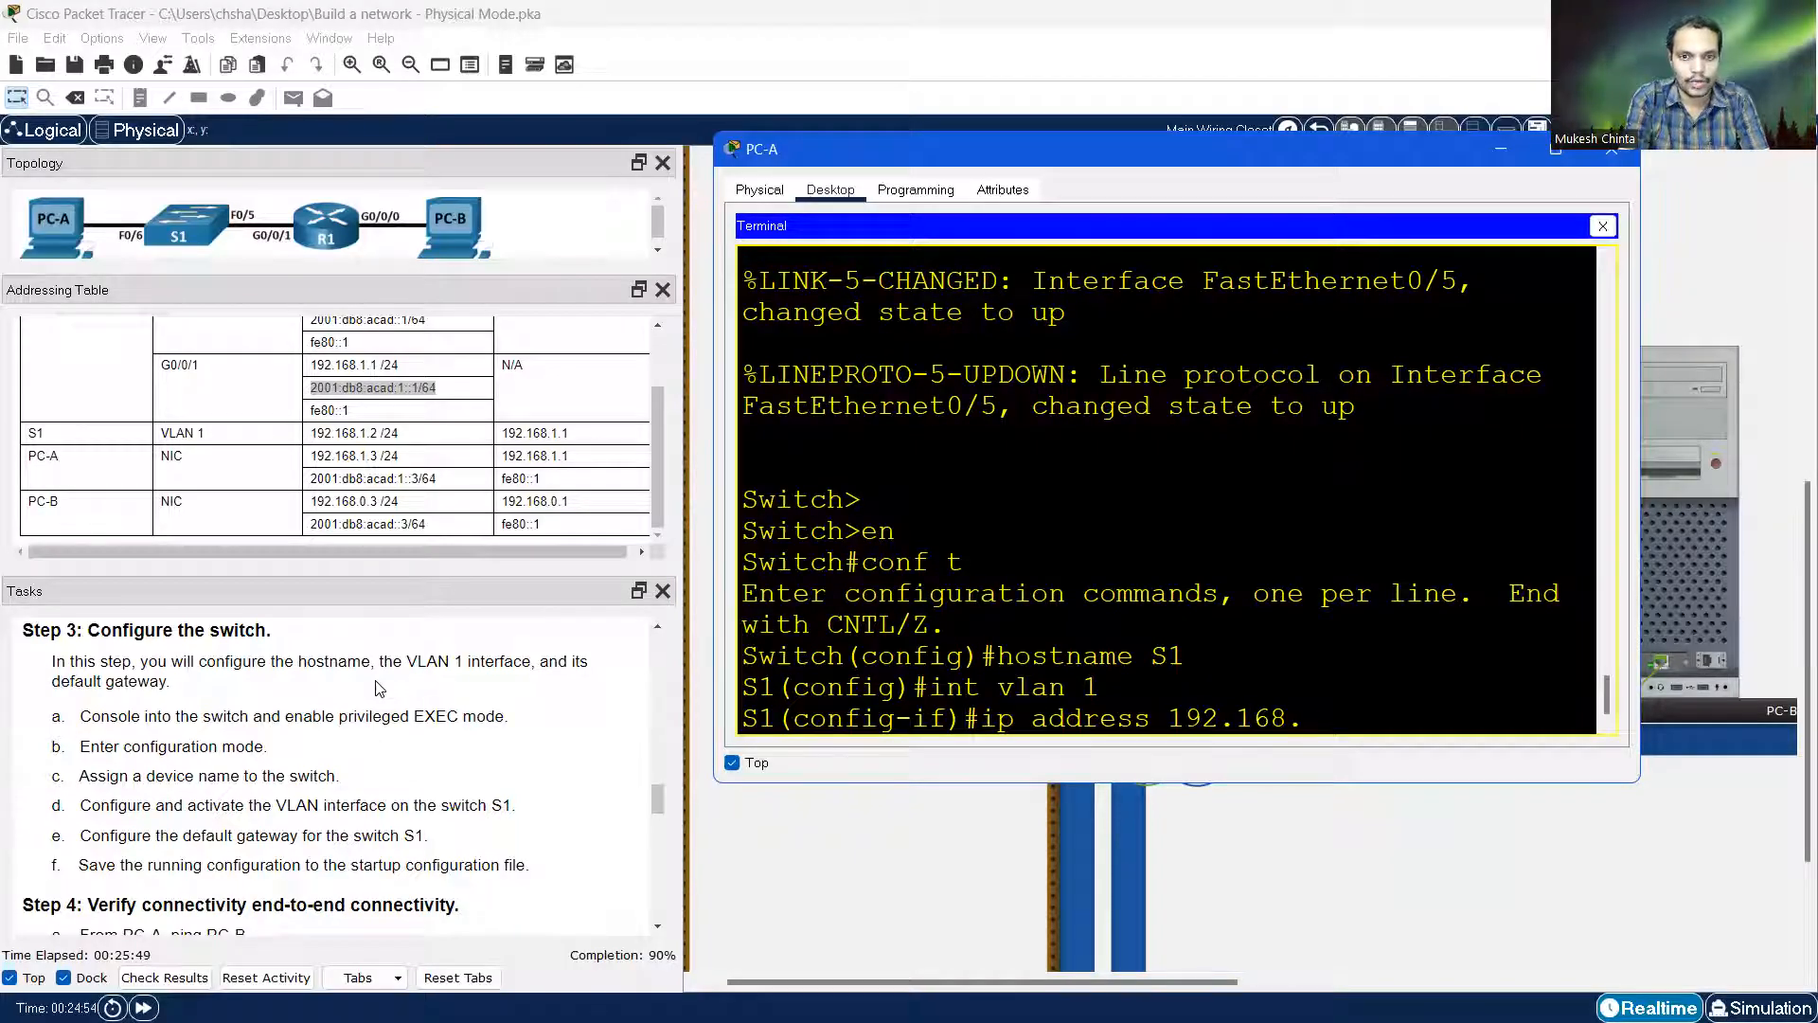
pyautogui.write('1.2 2')
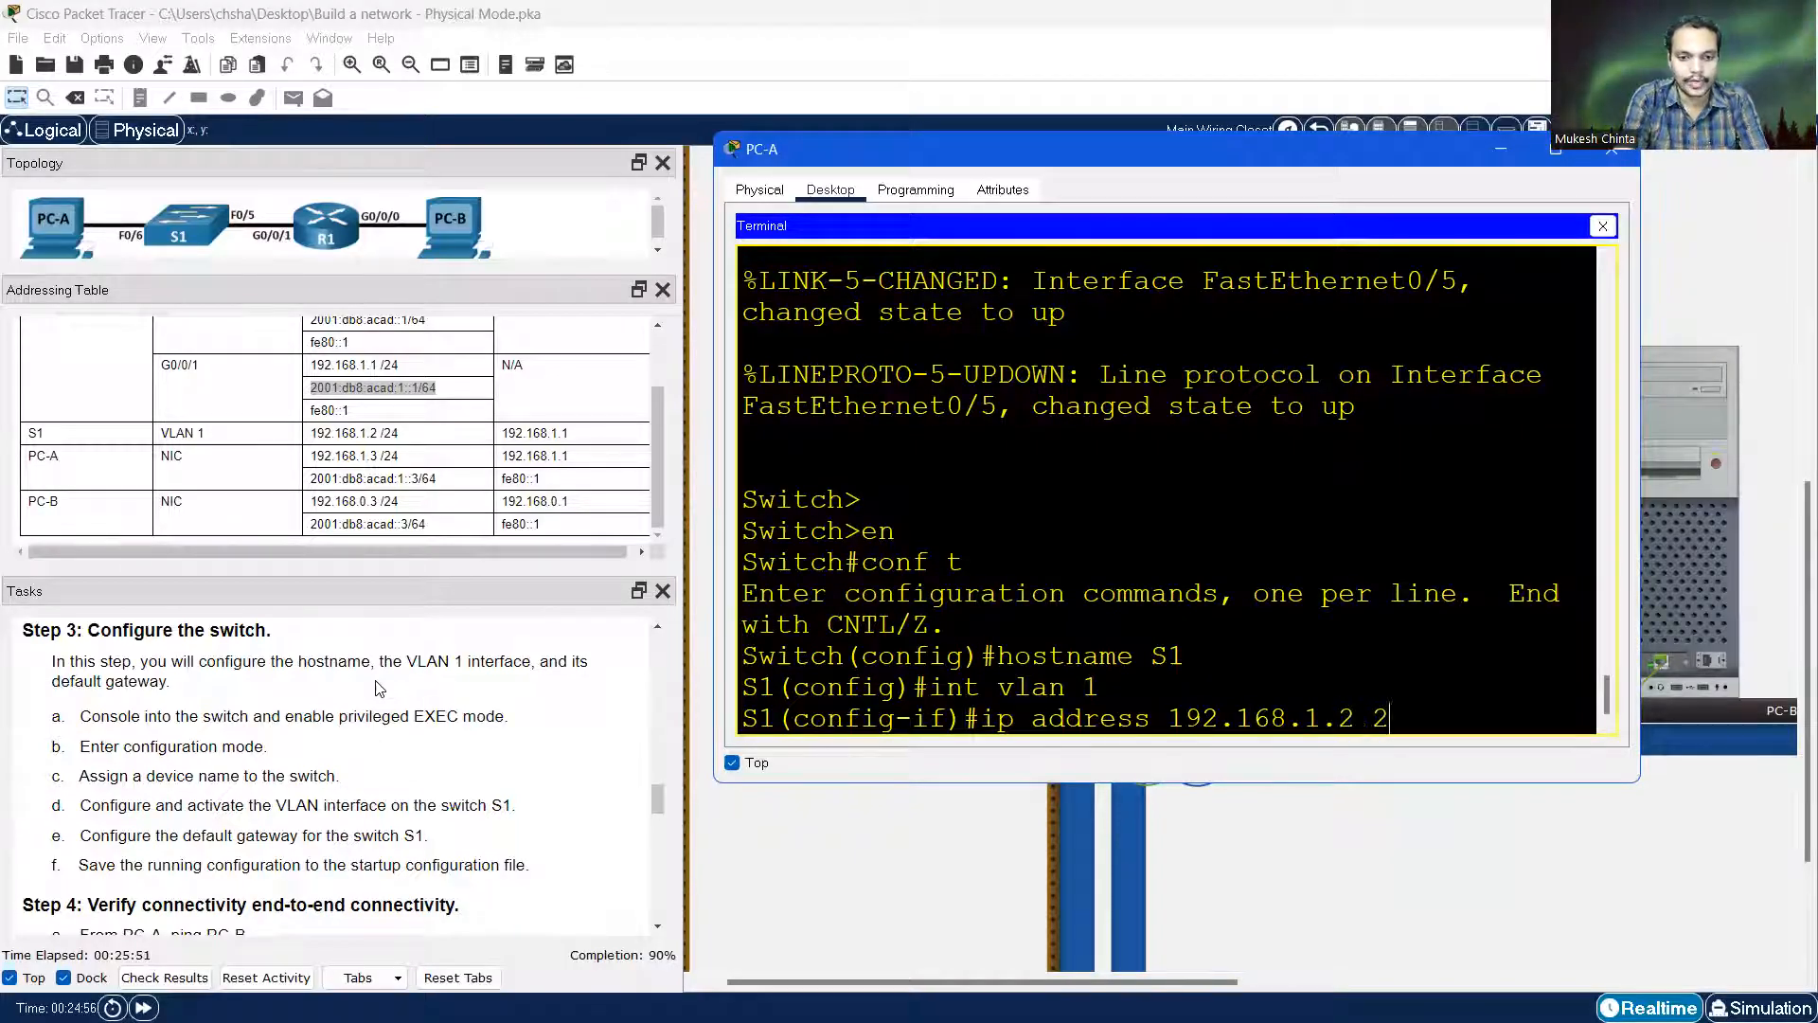
pyautogui.write('55.255.255.0')
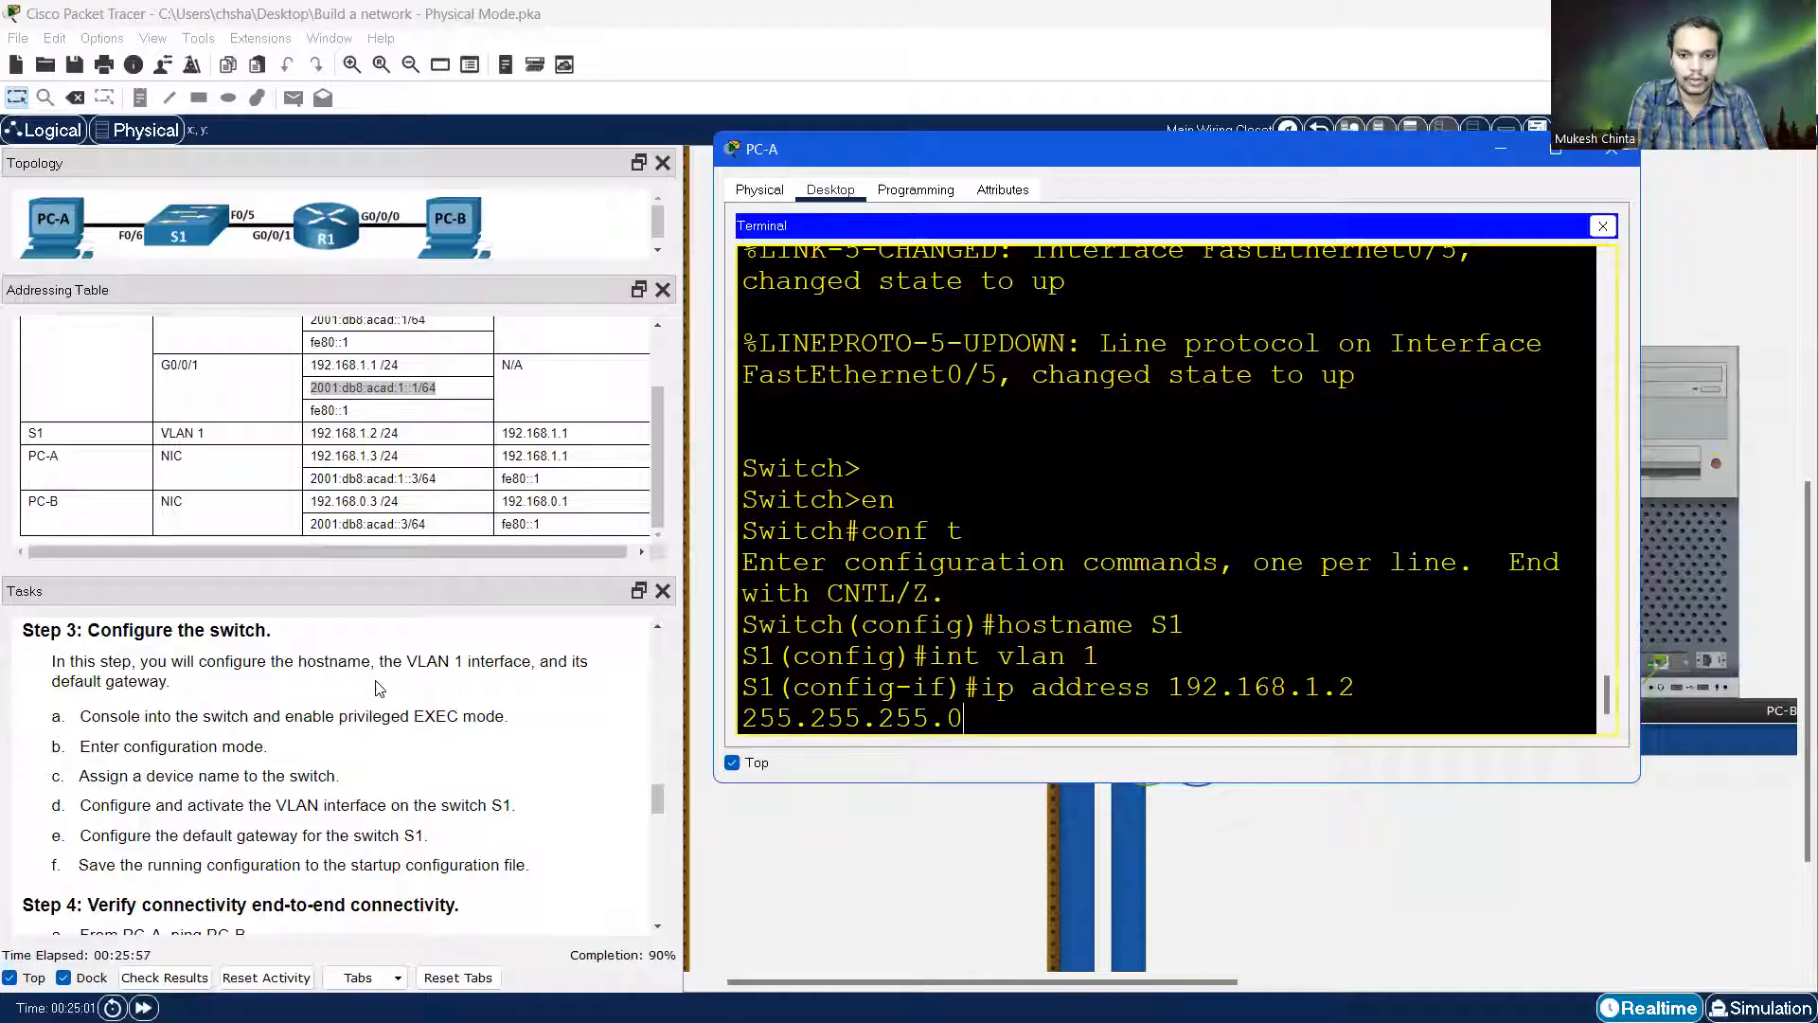
pyautogui.press('Return')
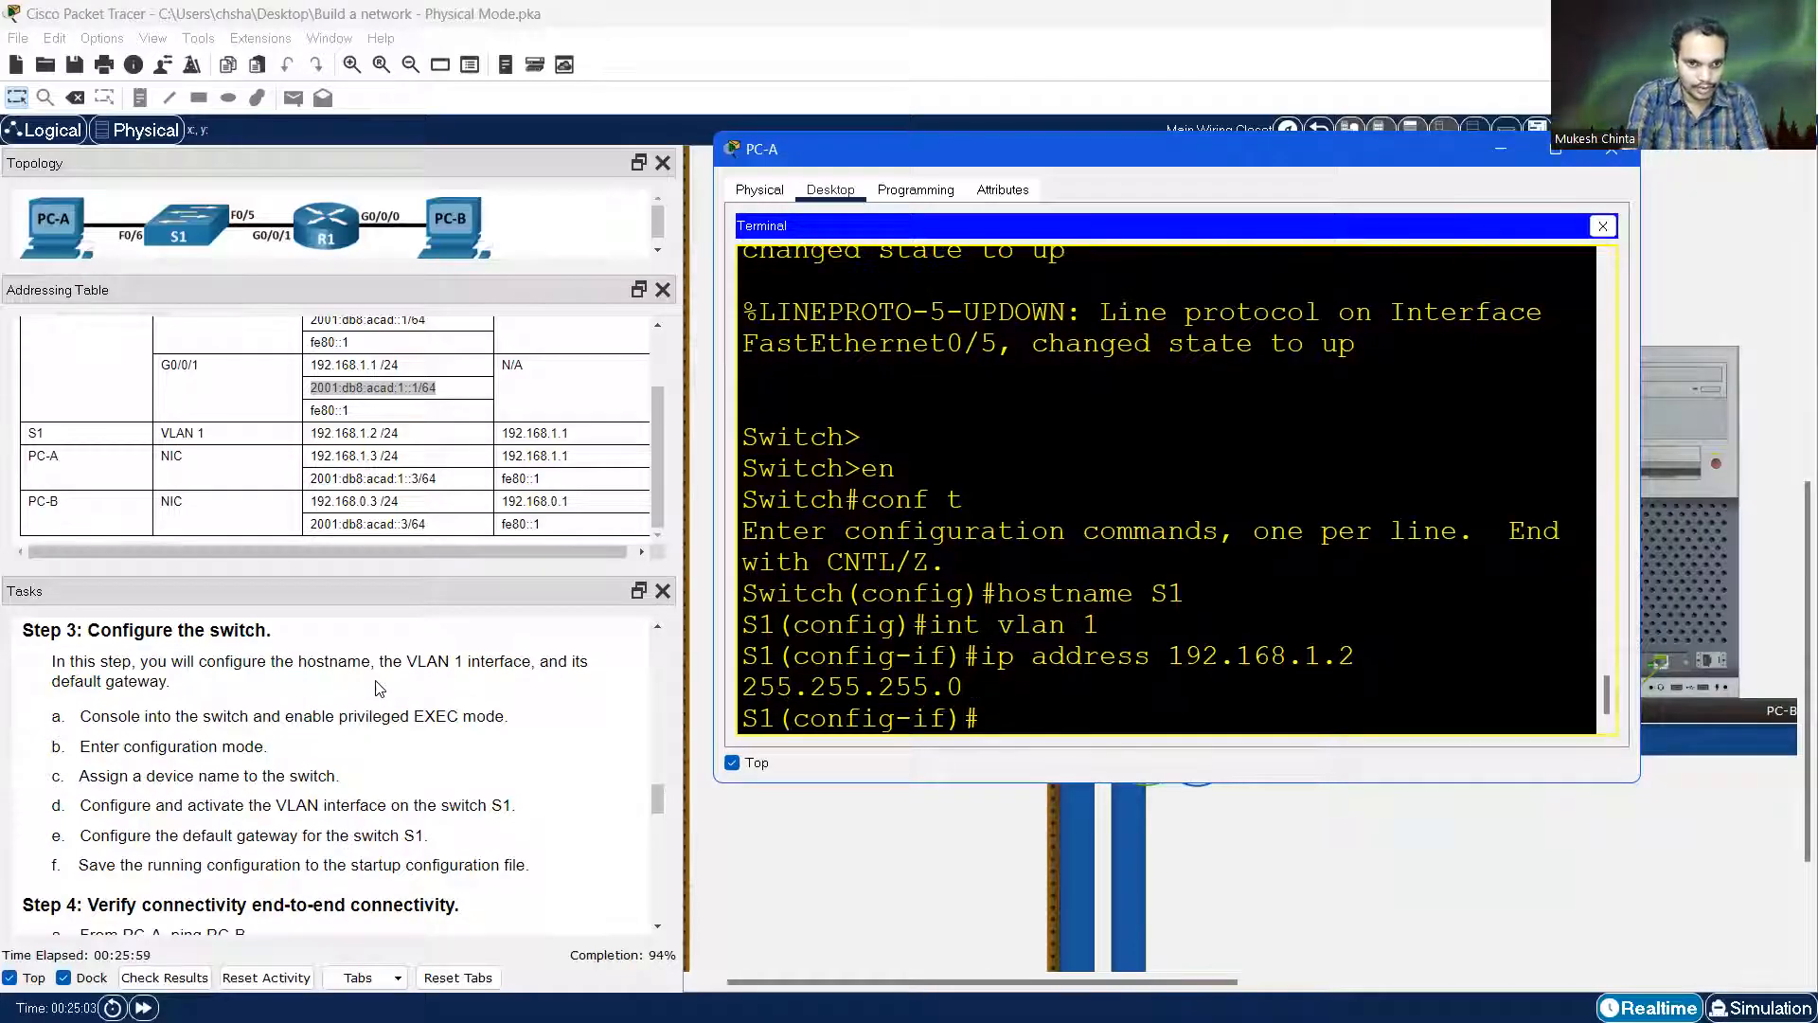
pyautogui.write('no s')
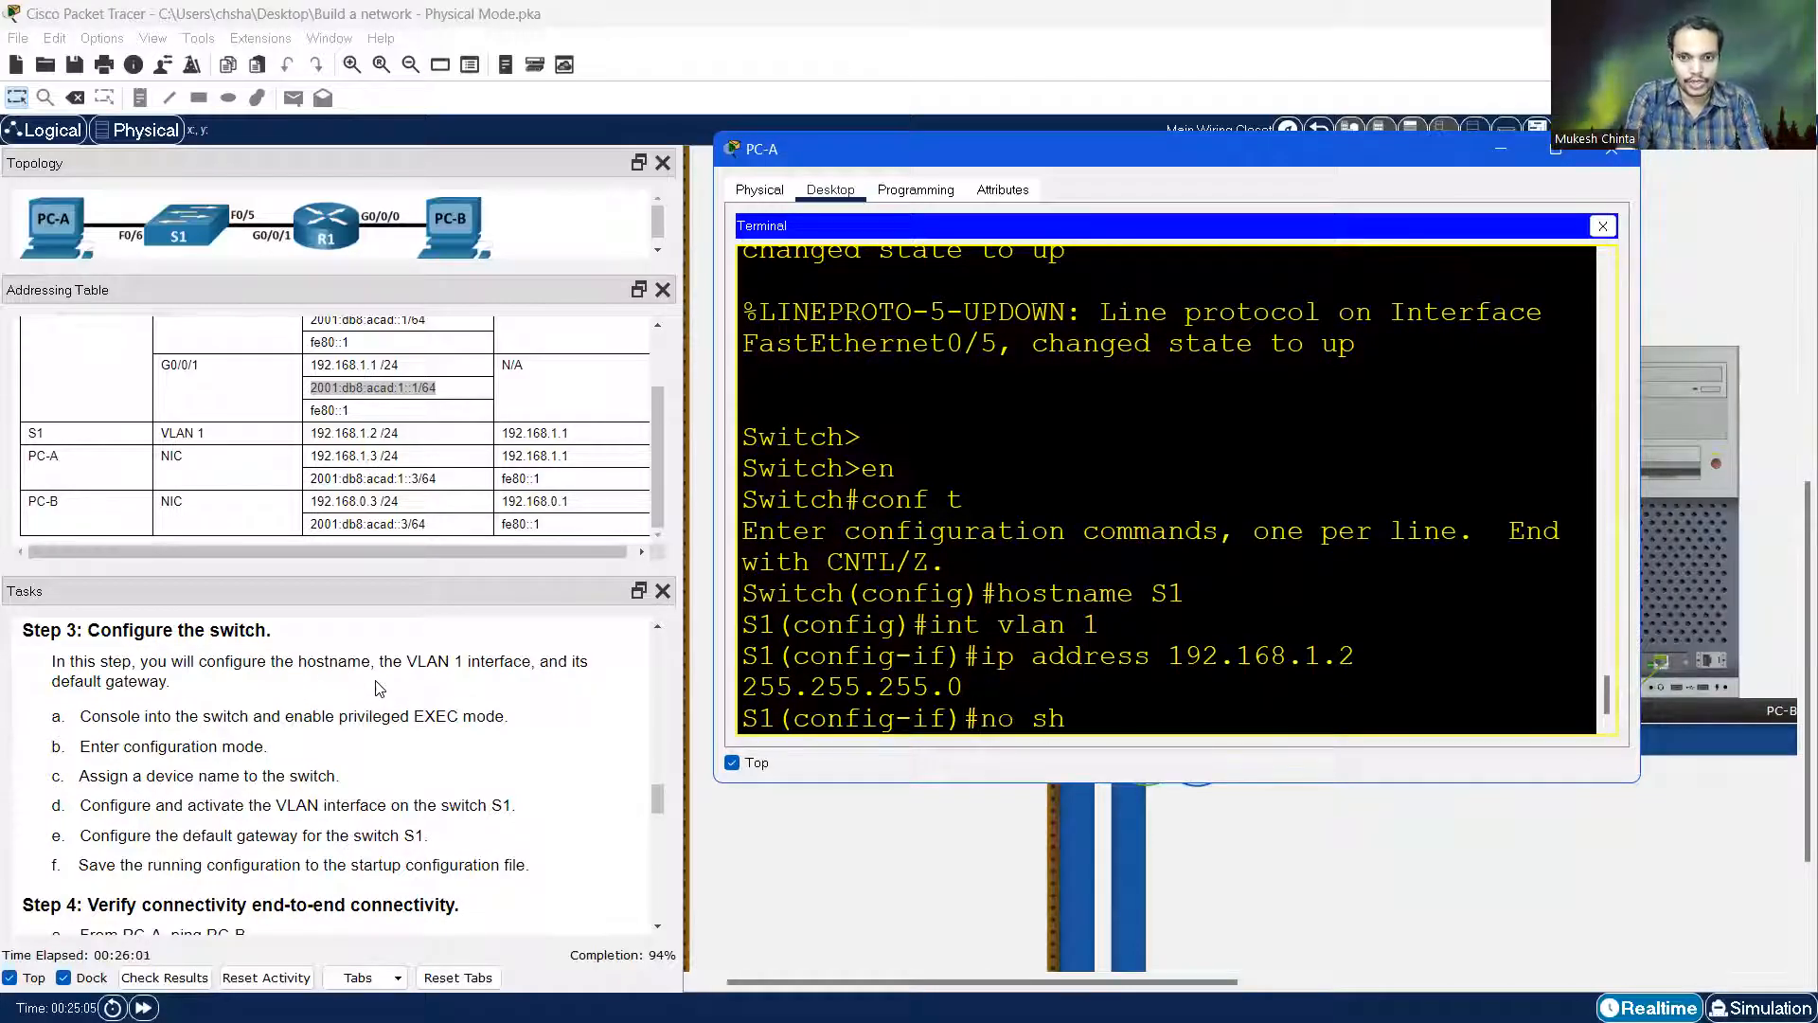
pyautogui.write('h')
pyautogui.press('Return')
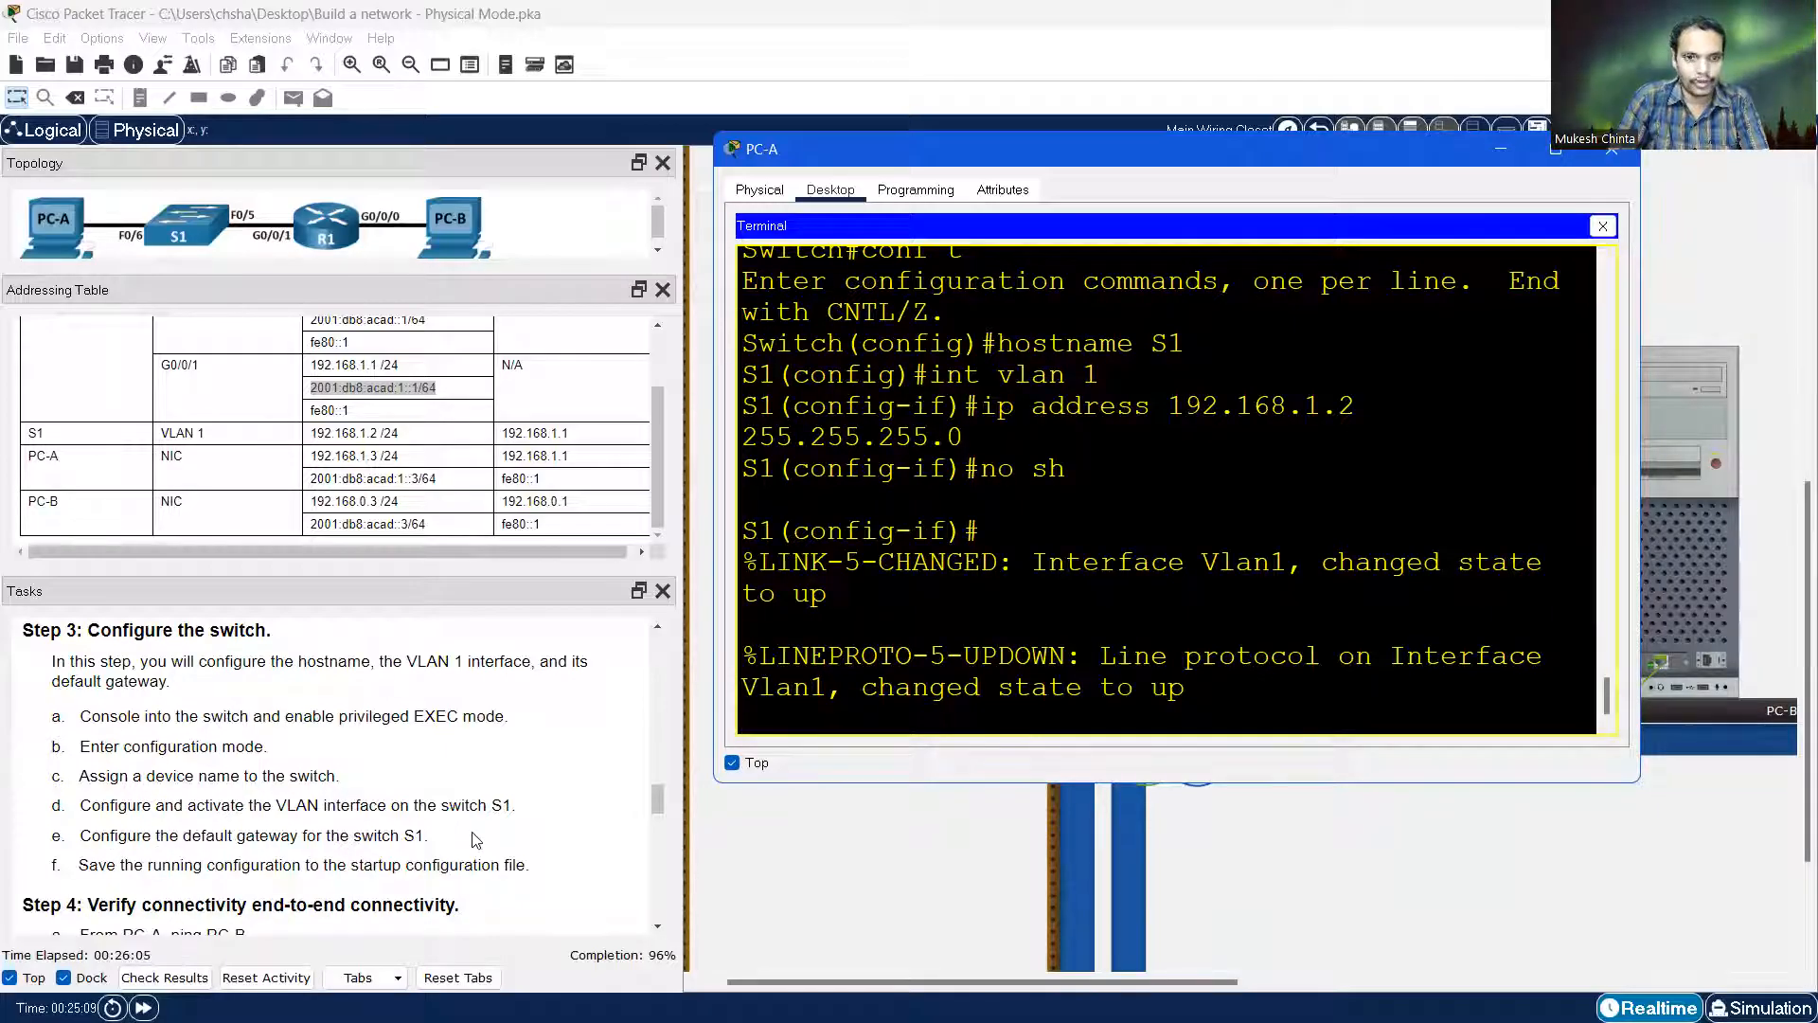
# Set S1's default gateway to 192.168.1.1, checking the address in the table
pyautogui.press('Return')
pyautogui.write('i')
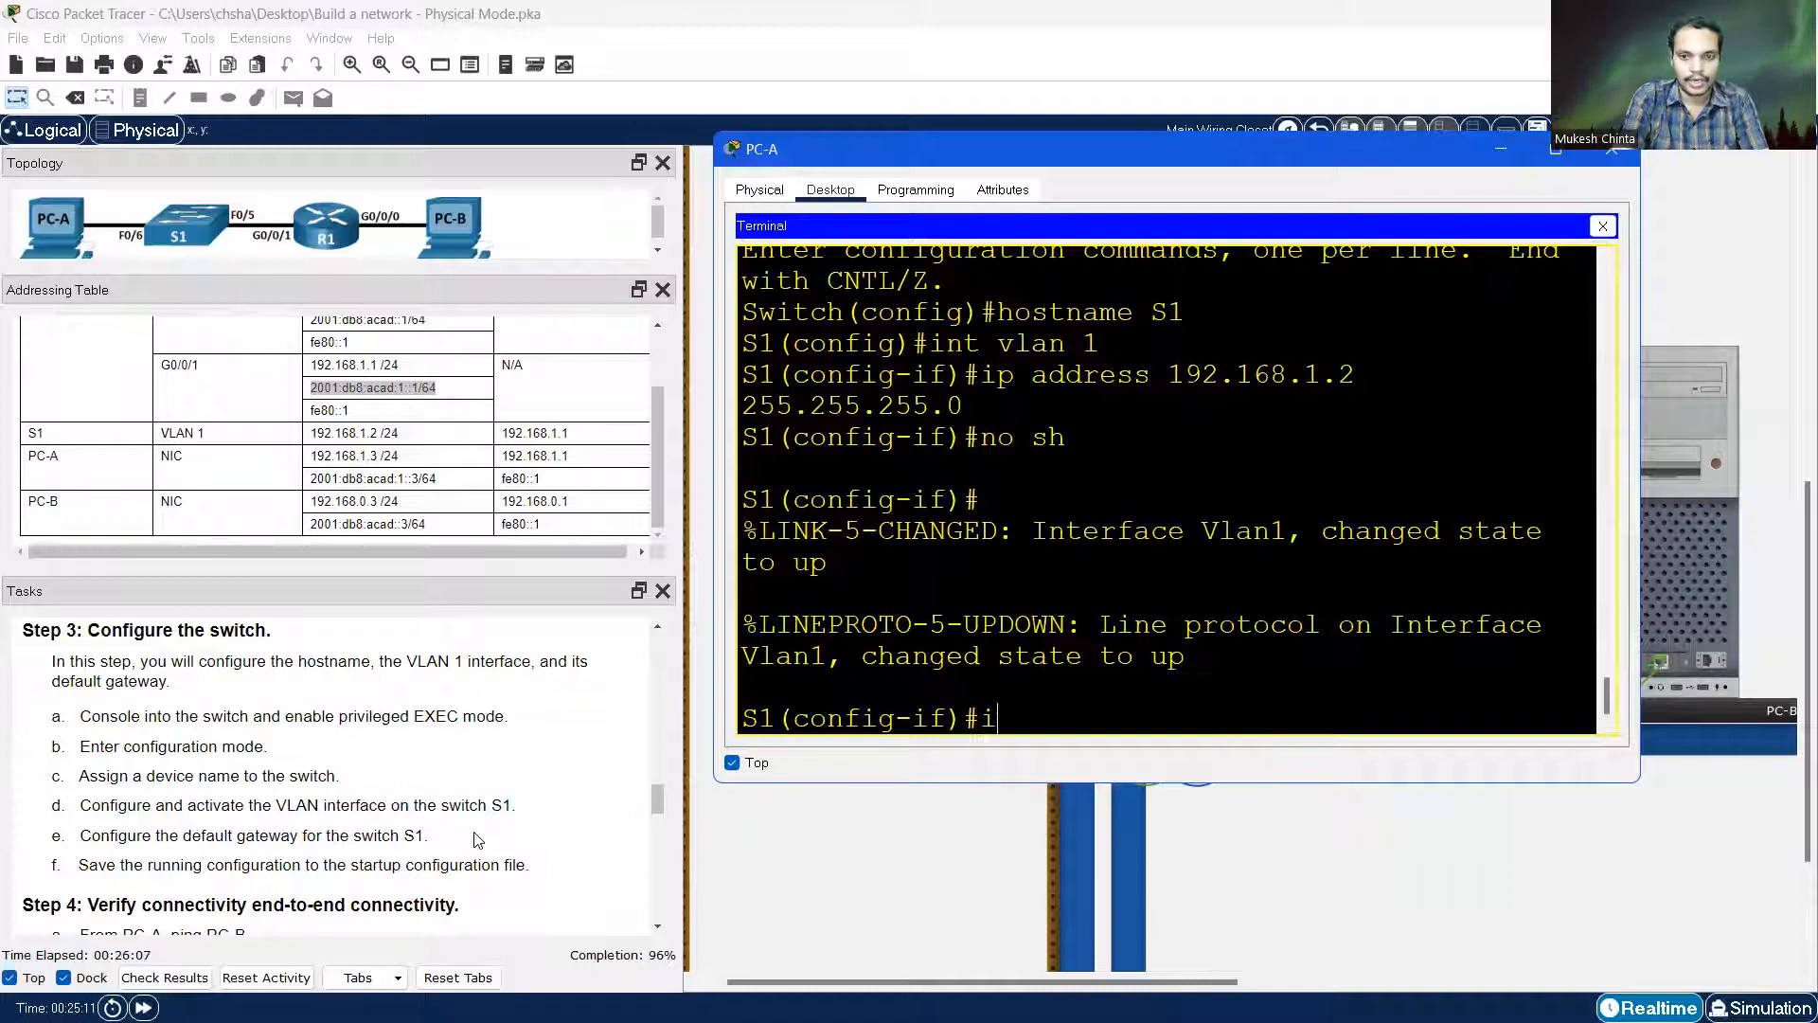
pyautogui.write('p default-gateway')
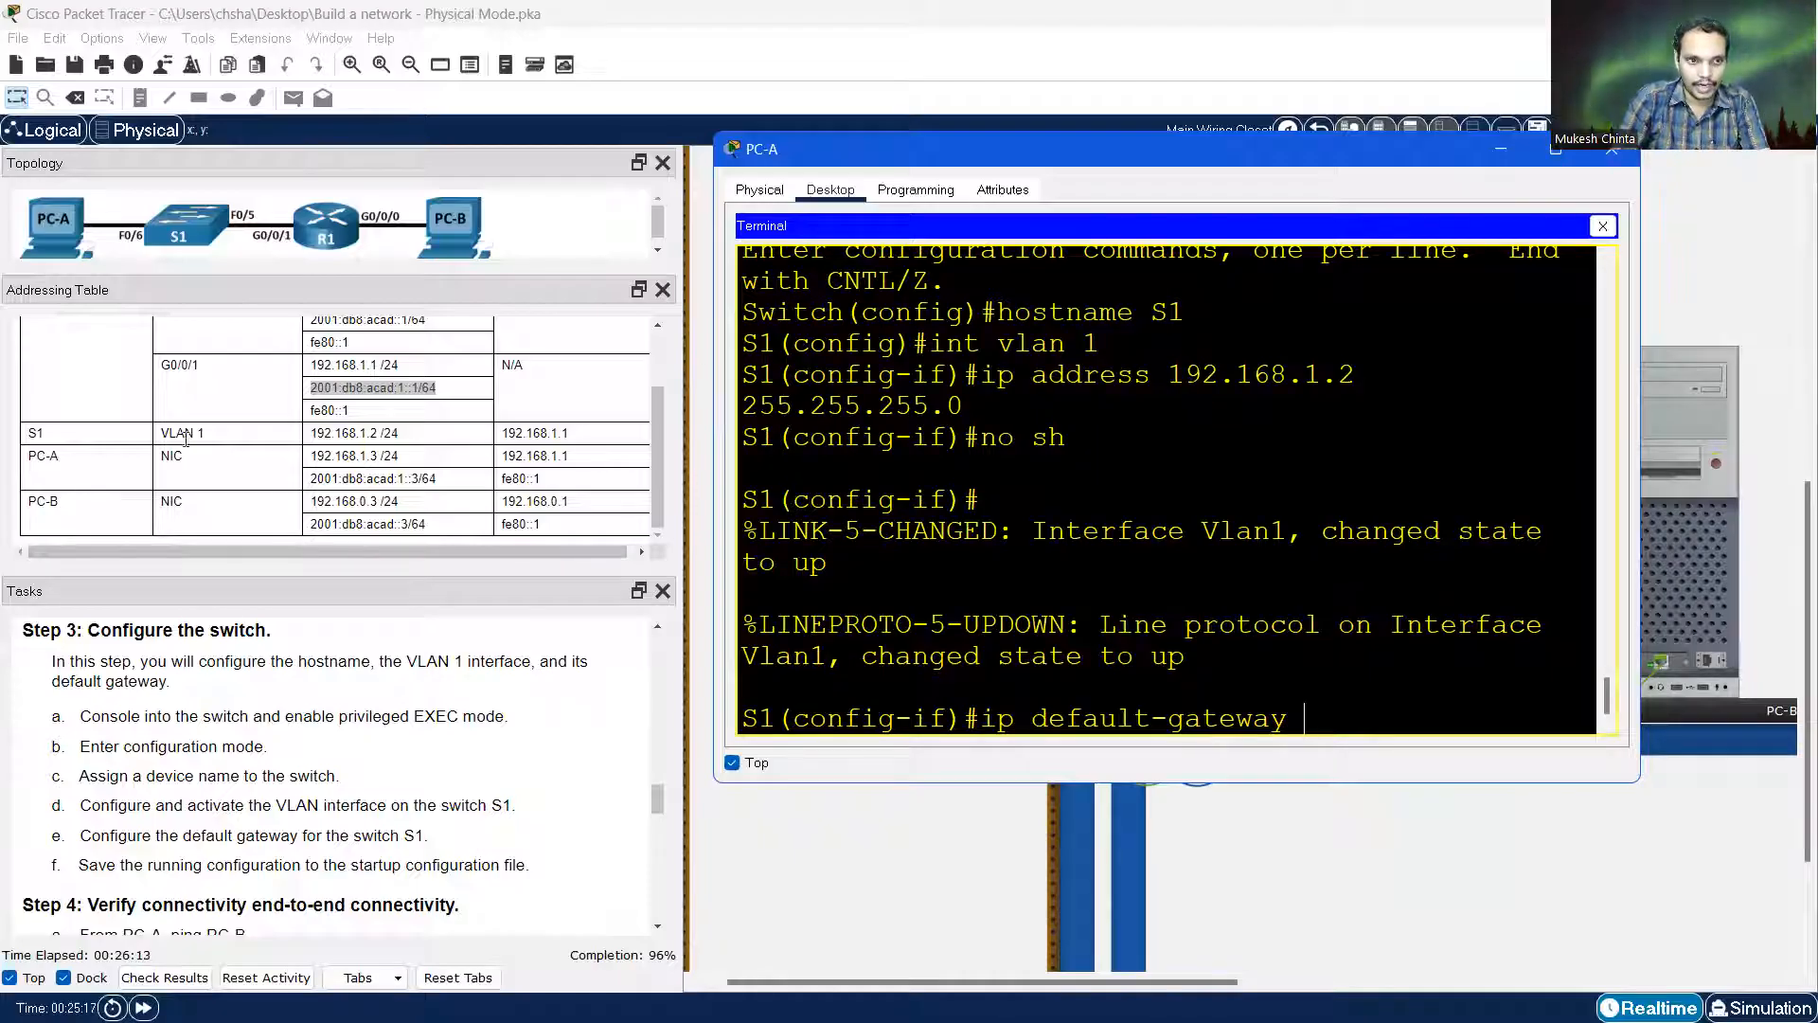
pyautogui.moveTo(502, 433); pyautogui.dragTo(576, 434)
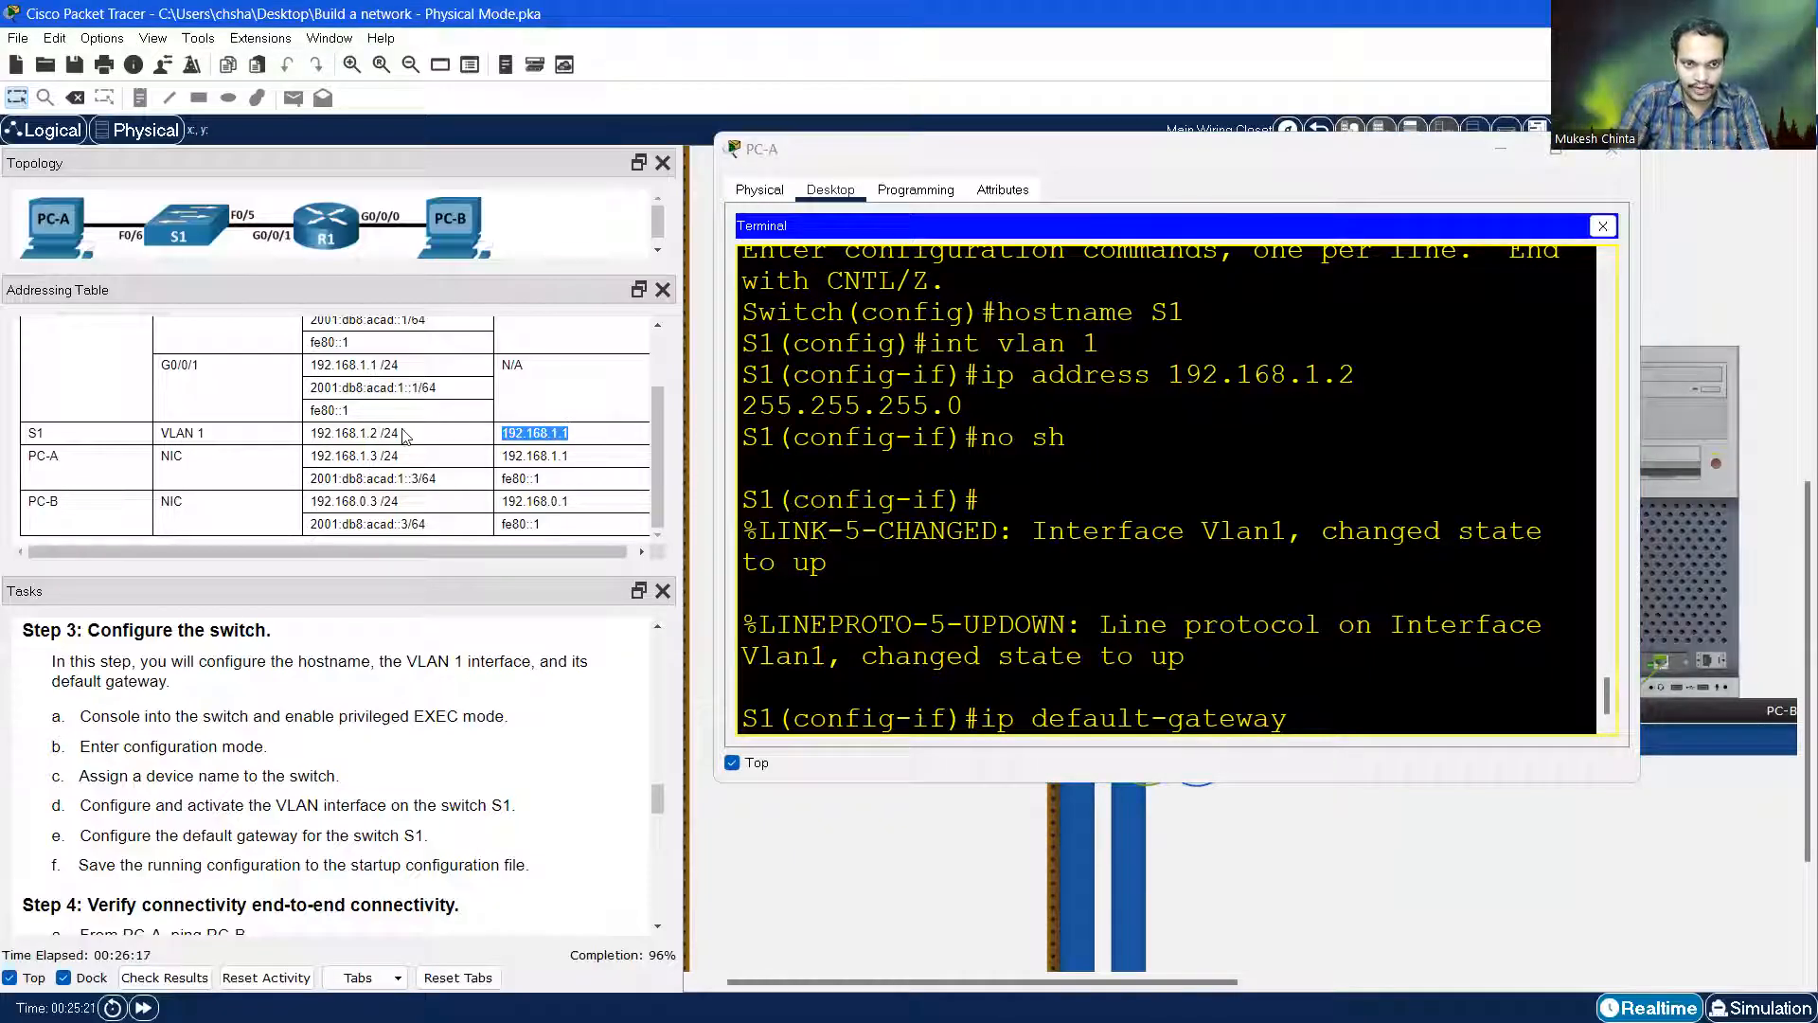
pyautogui.click(1334, 721)
pyautogui.write('192.16')
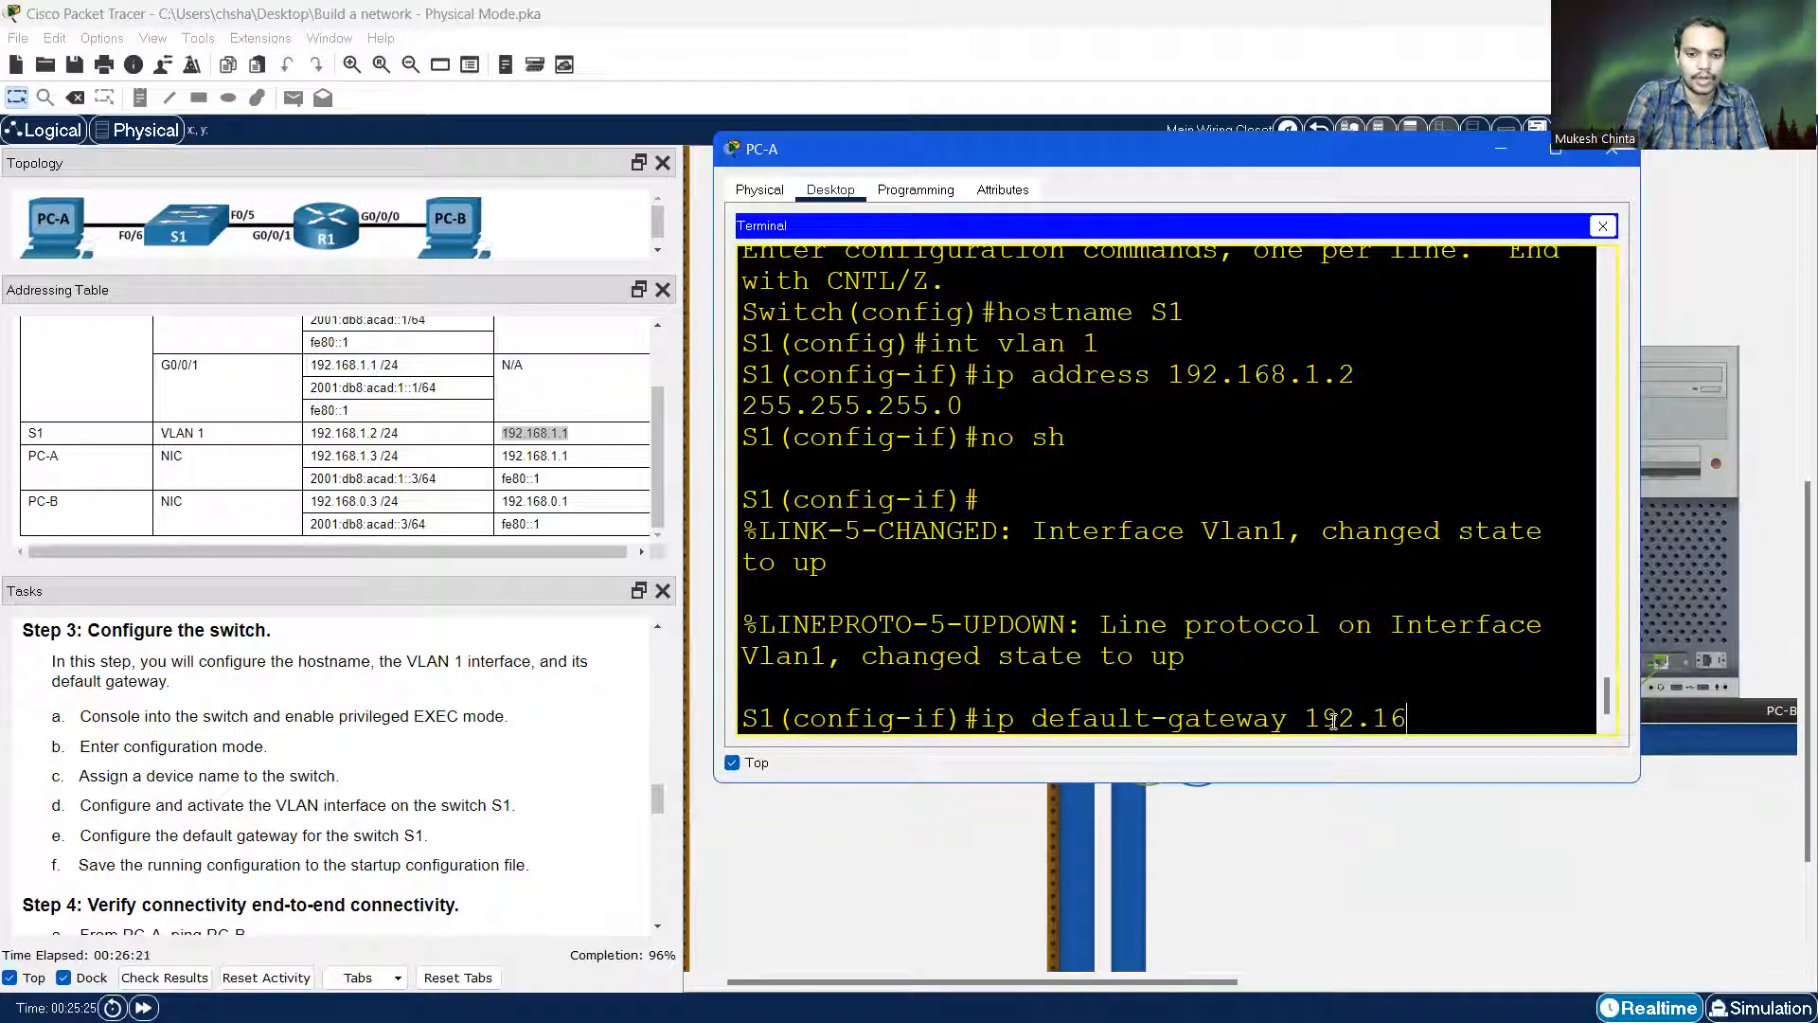
pyautogui.write('8.1.1')
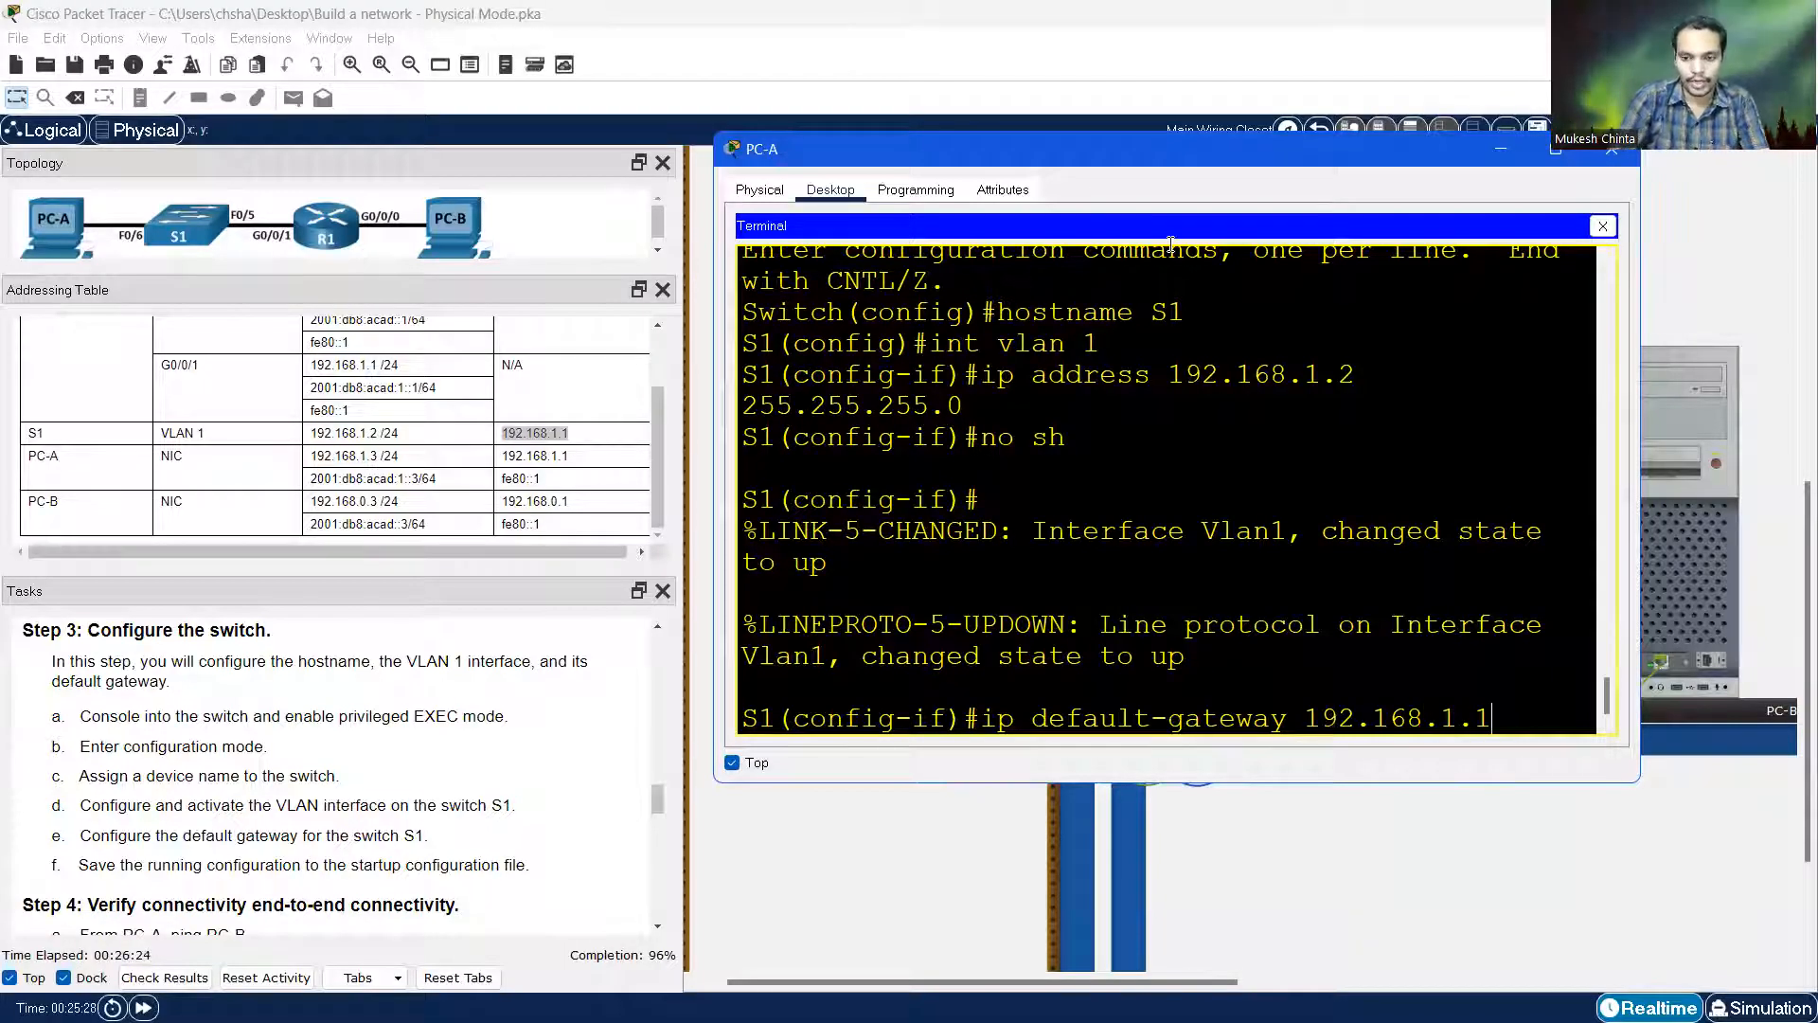
pyautogui.press('Return')
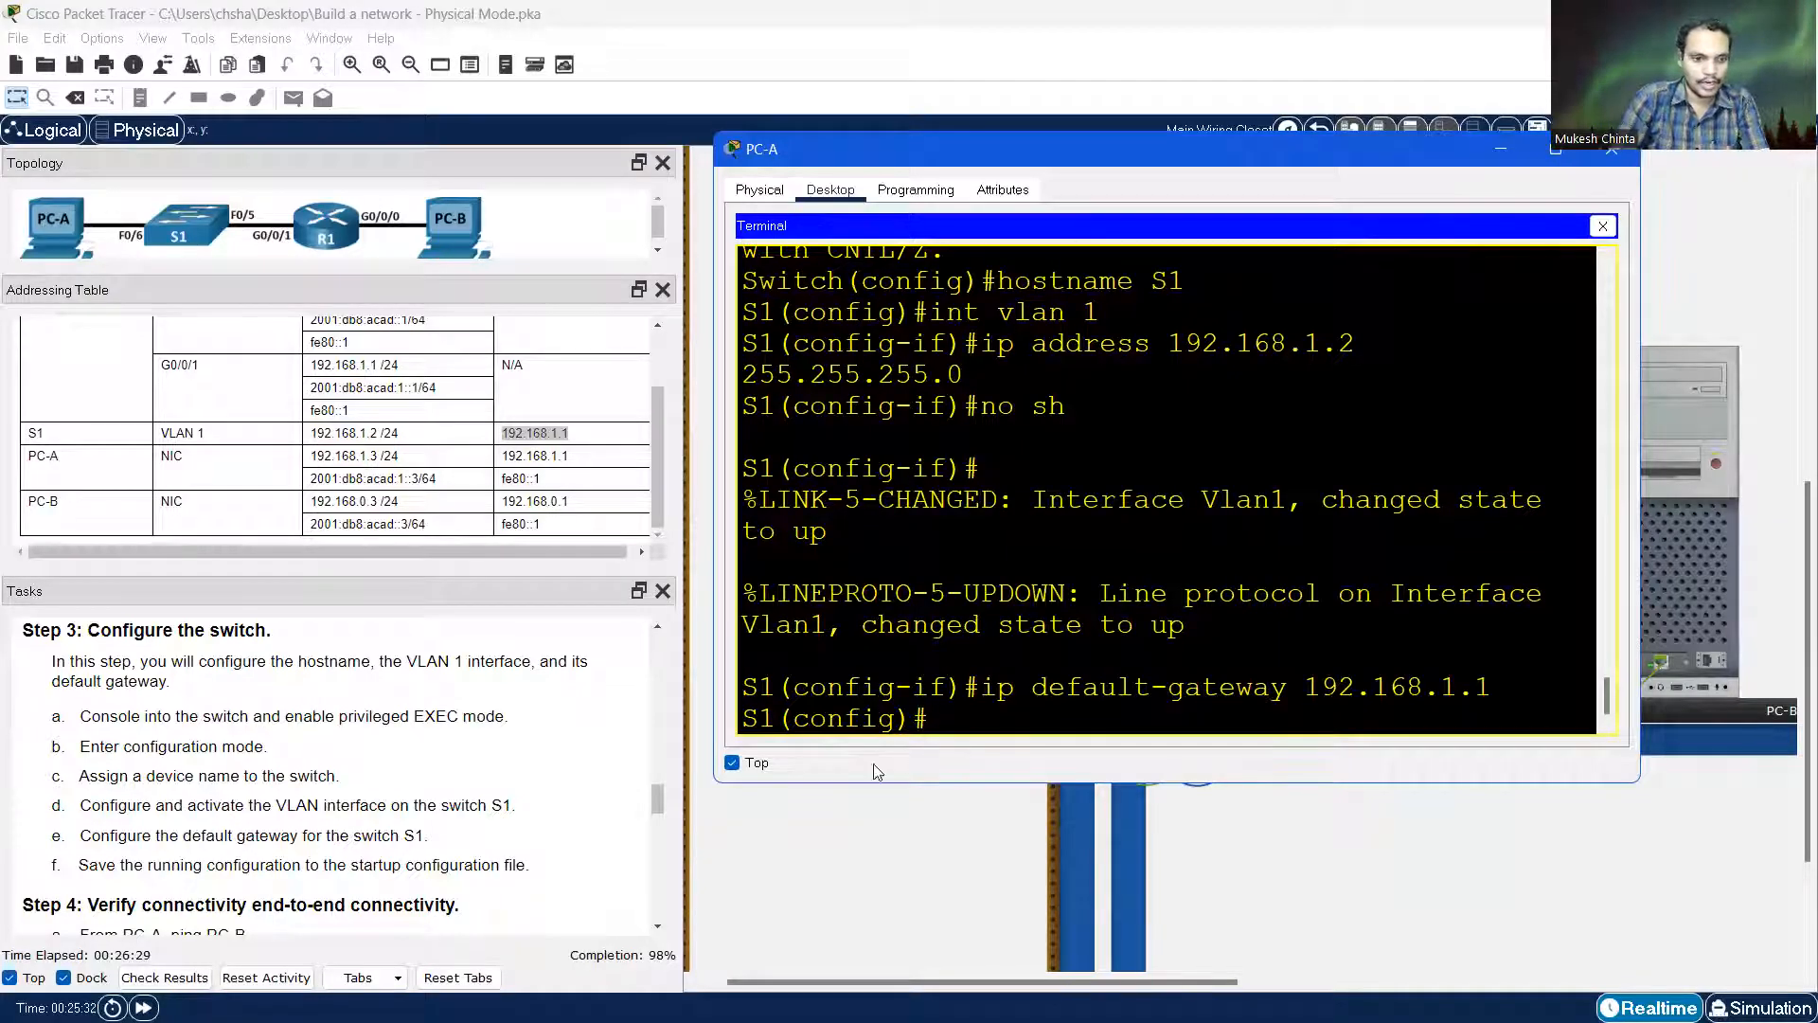
pyautogui.scroll(-1, 325, 784)
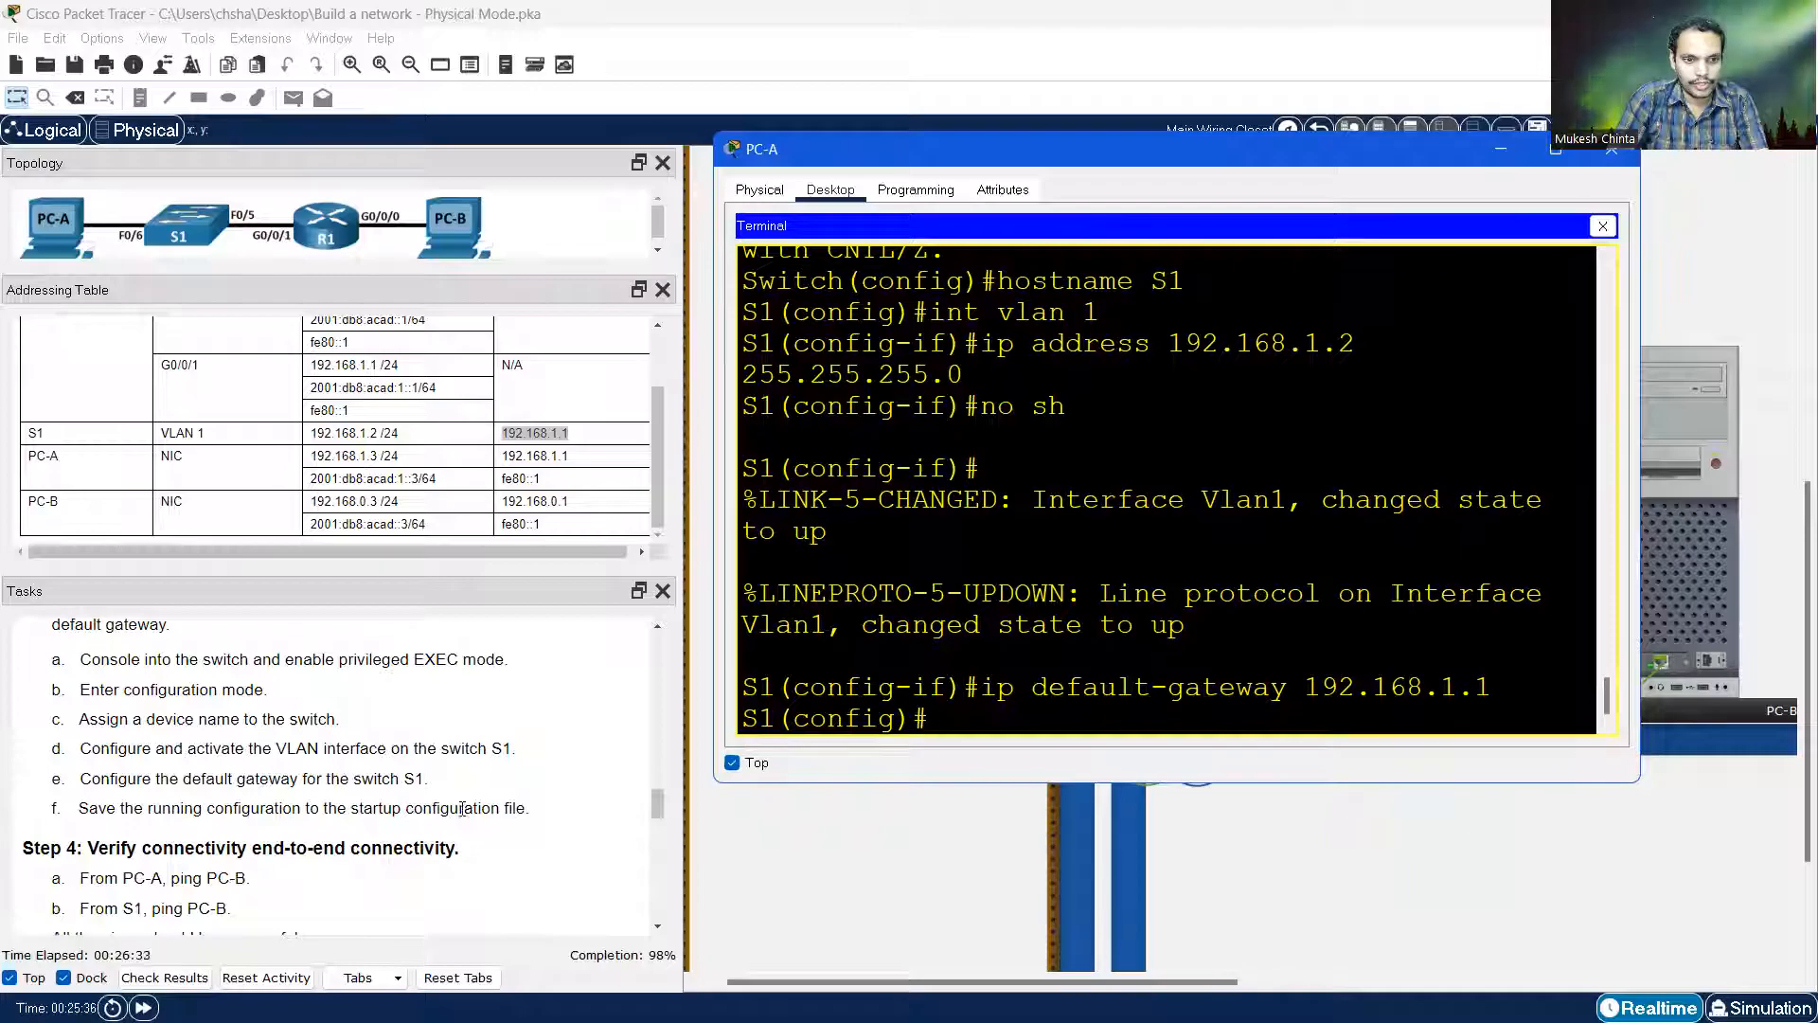
# Exit configuration mode and save S1 with 'copy running-config startup-config'
pyautogui.write('ex')
pyautogui.press('Return')
pyautogui.press('Return')
pyautogui.write('copy runn')
pyautogui.press('Tab')
pyautogui.write('sta')
pyautogui.press('Tab')
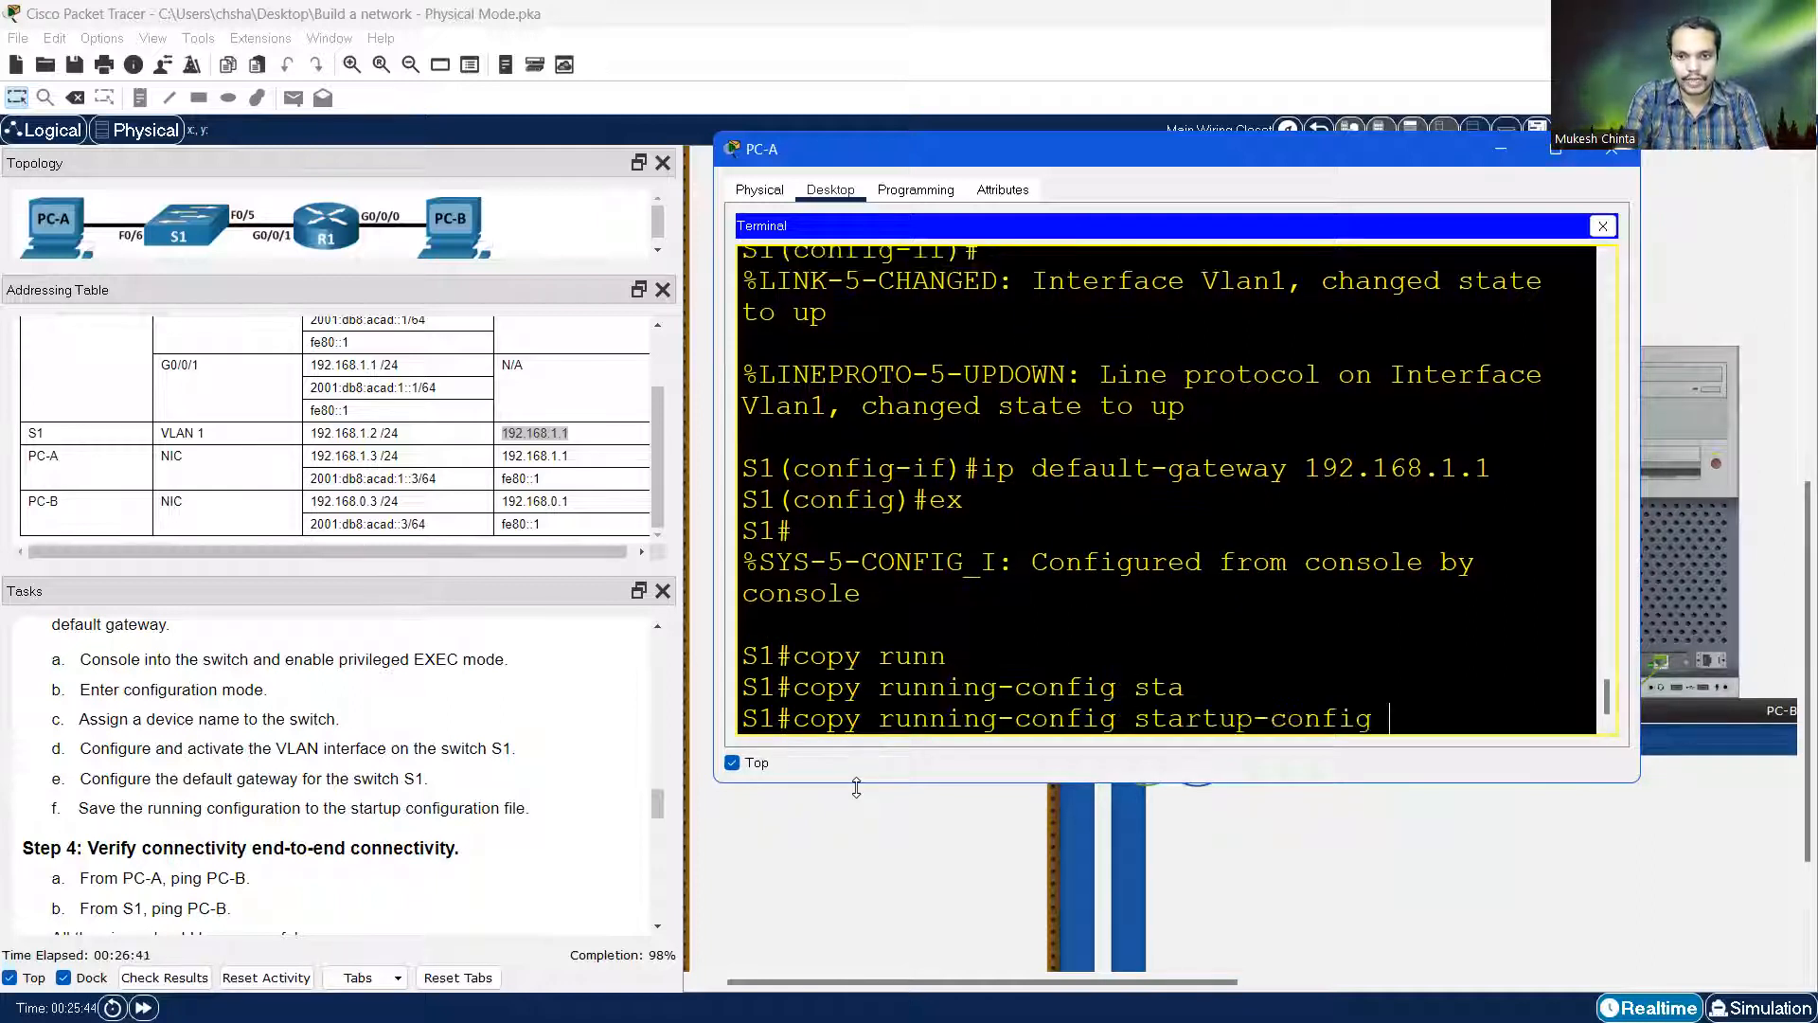
pyautogui.press('Return')
pyautogui.press('Return')
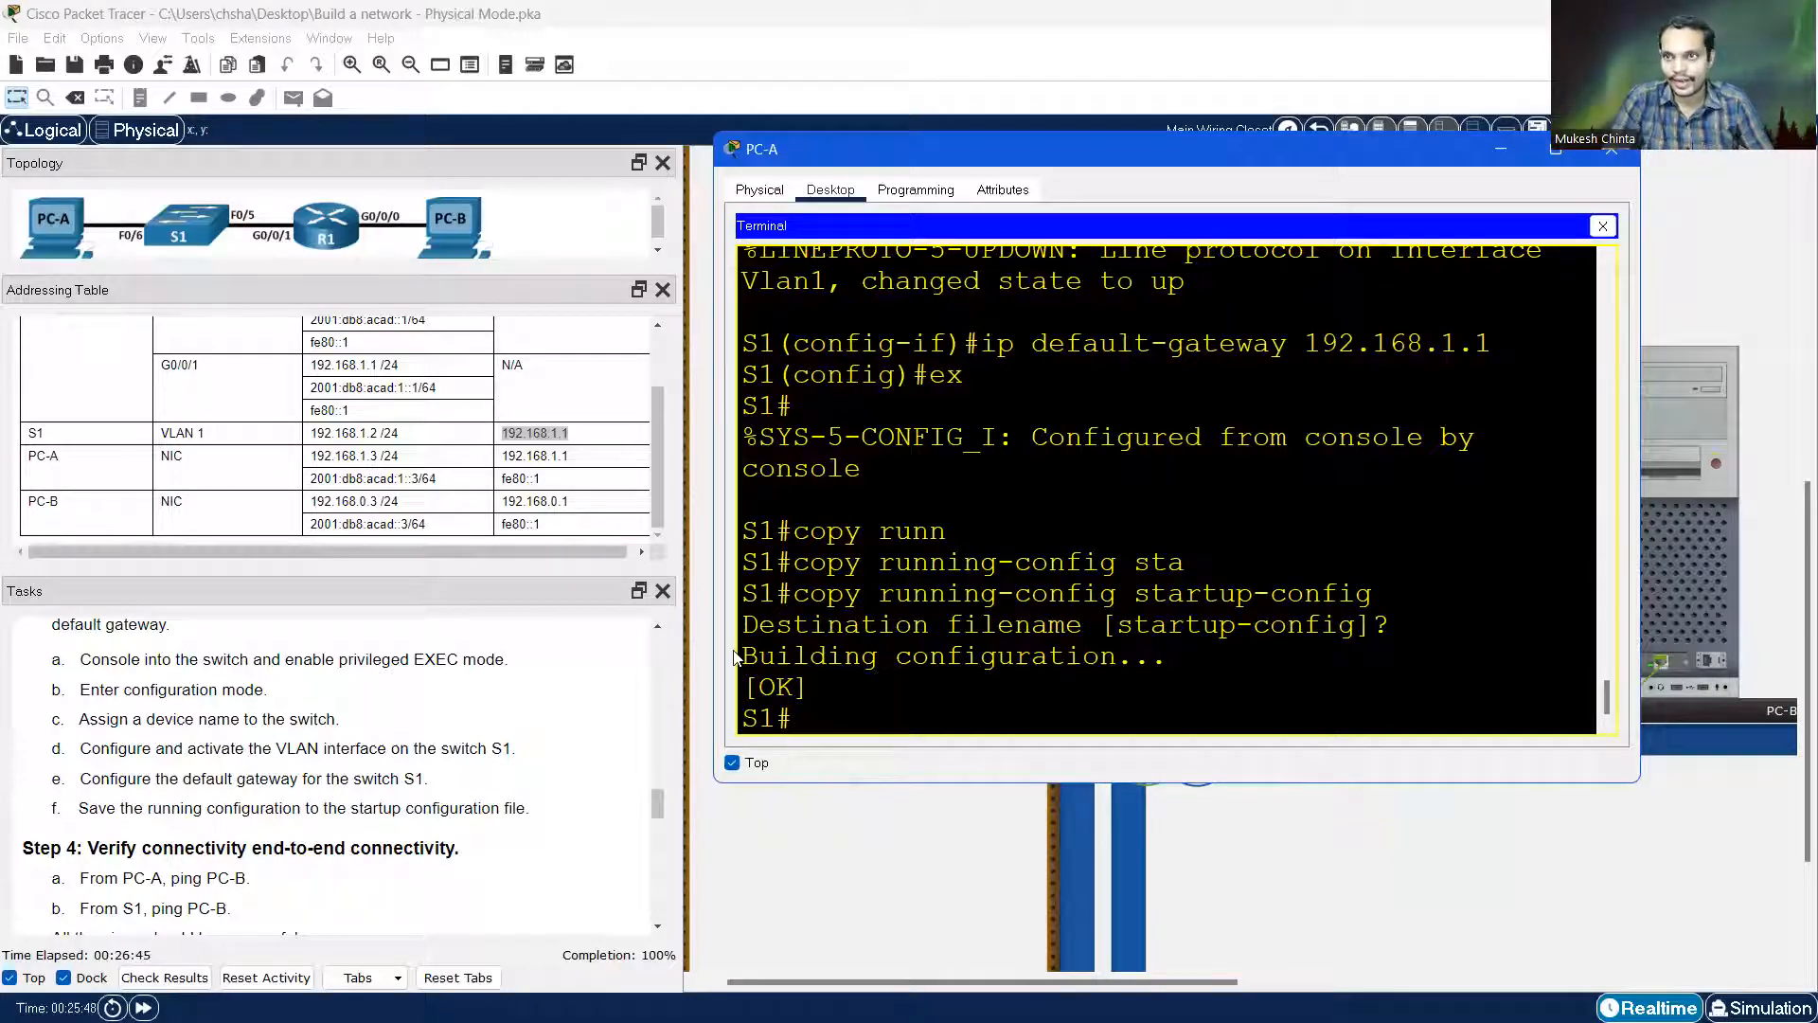
# Close PC-A's terminal window and bring the rack with S1 and R1 back into view
pyautogui.click(1620, 155)
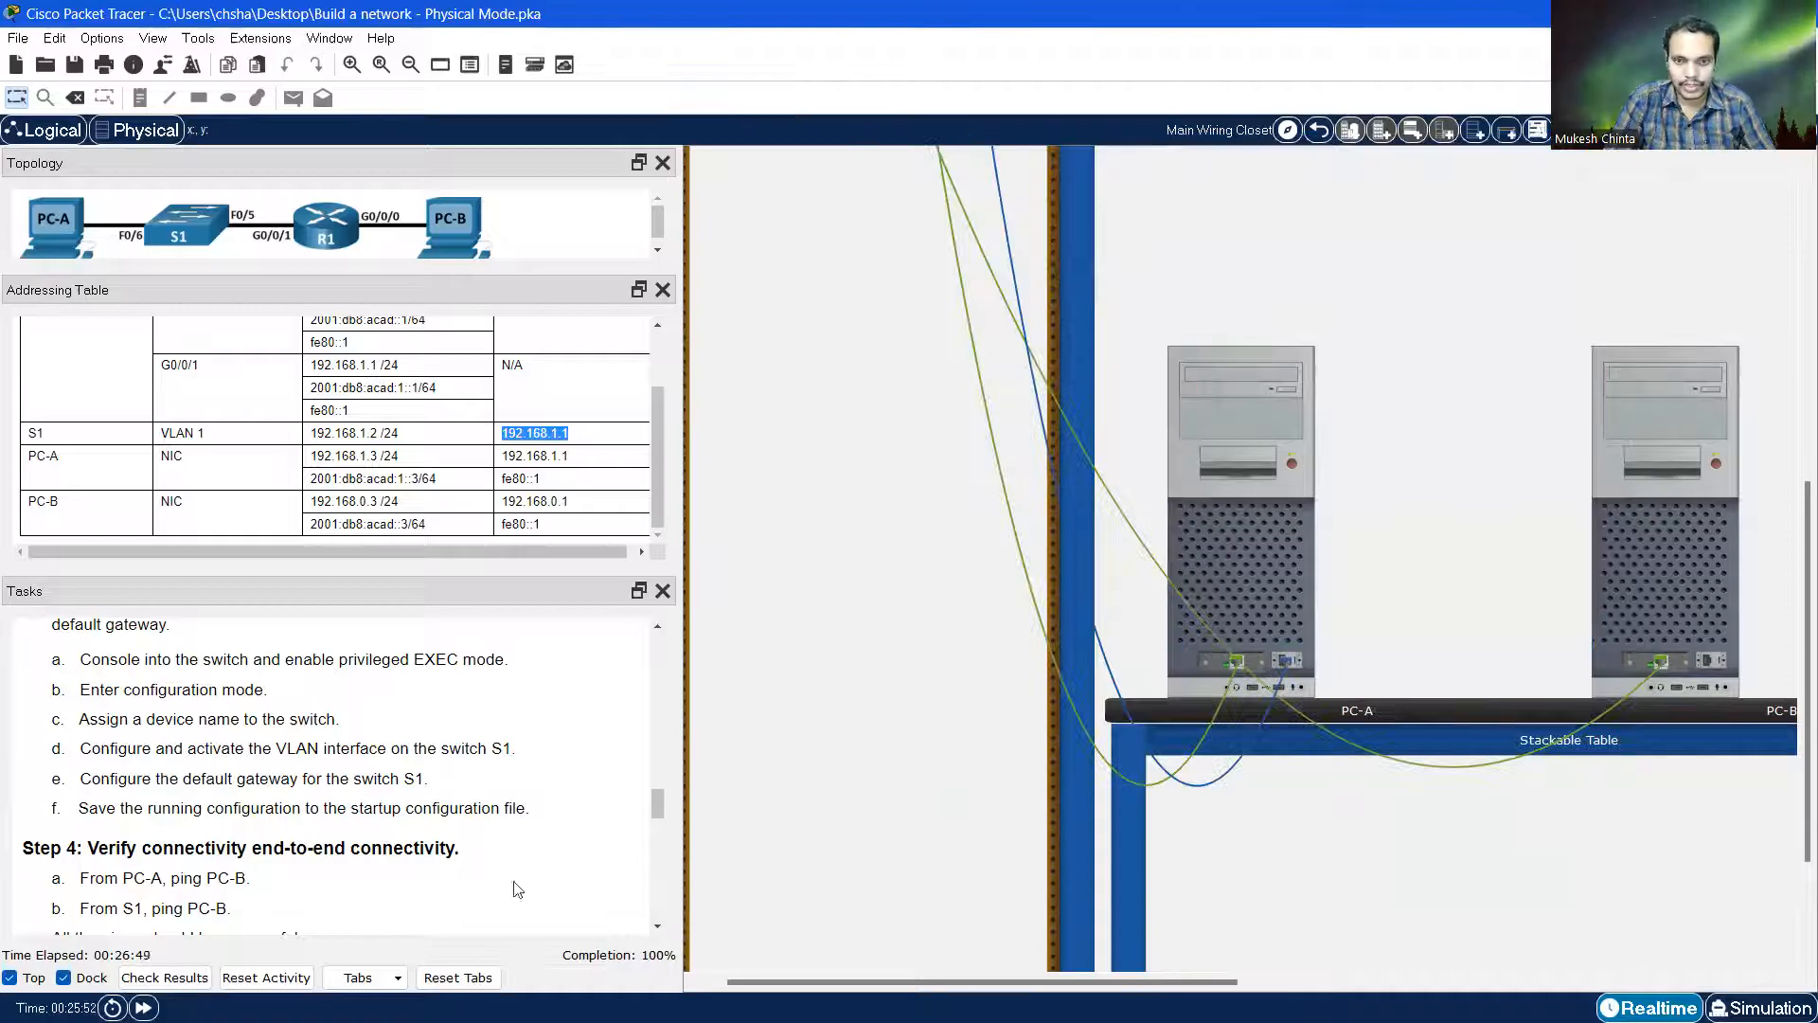
pyautogui.scroll(-3, 518, 889)
pyautogui.scroll(-3, 284, 823)
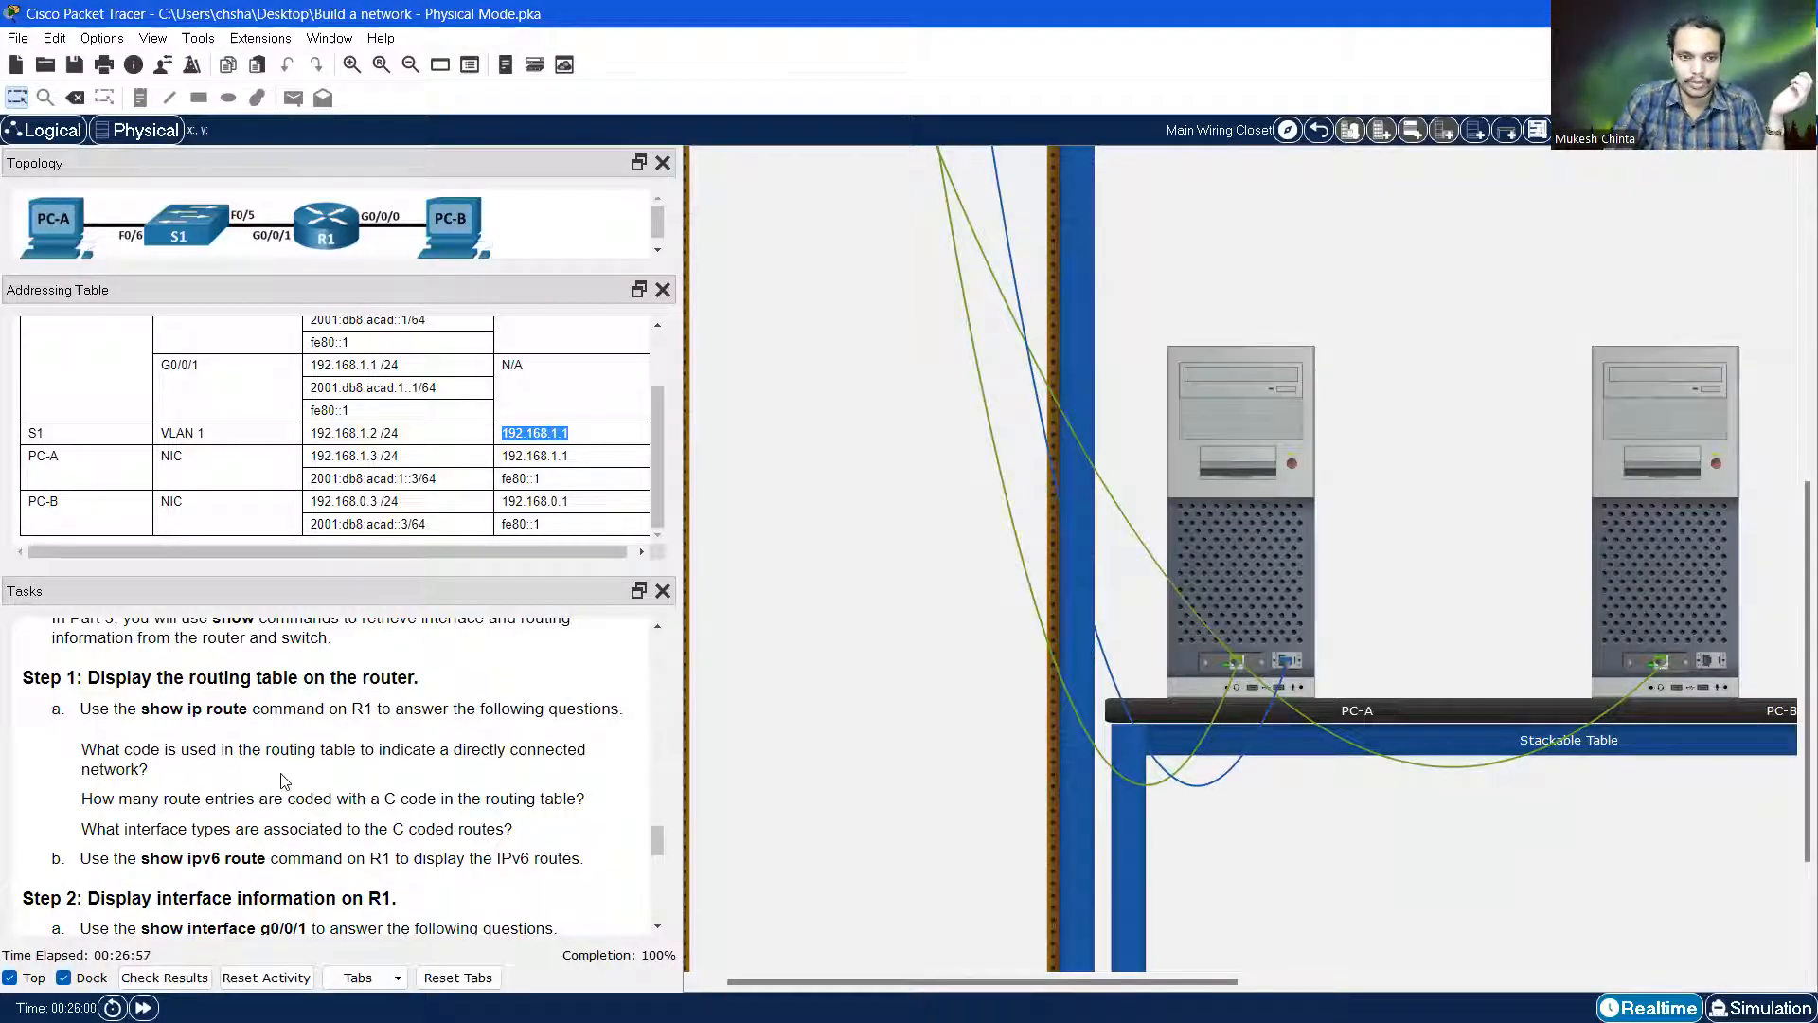
pyautogui.scroll(-1, 287, 784)
pyautogui.scroll(-1, 366, 830)
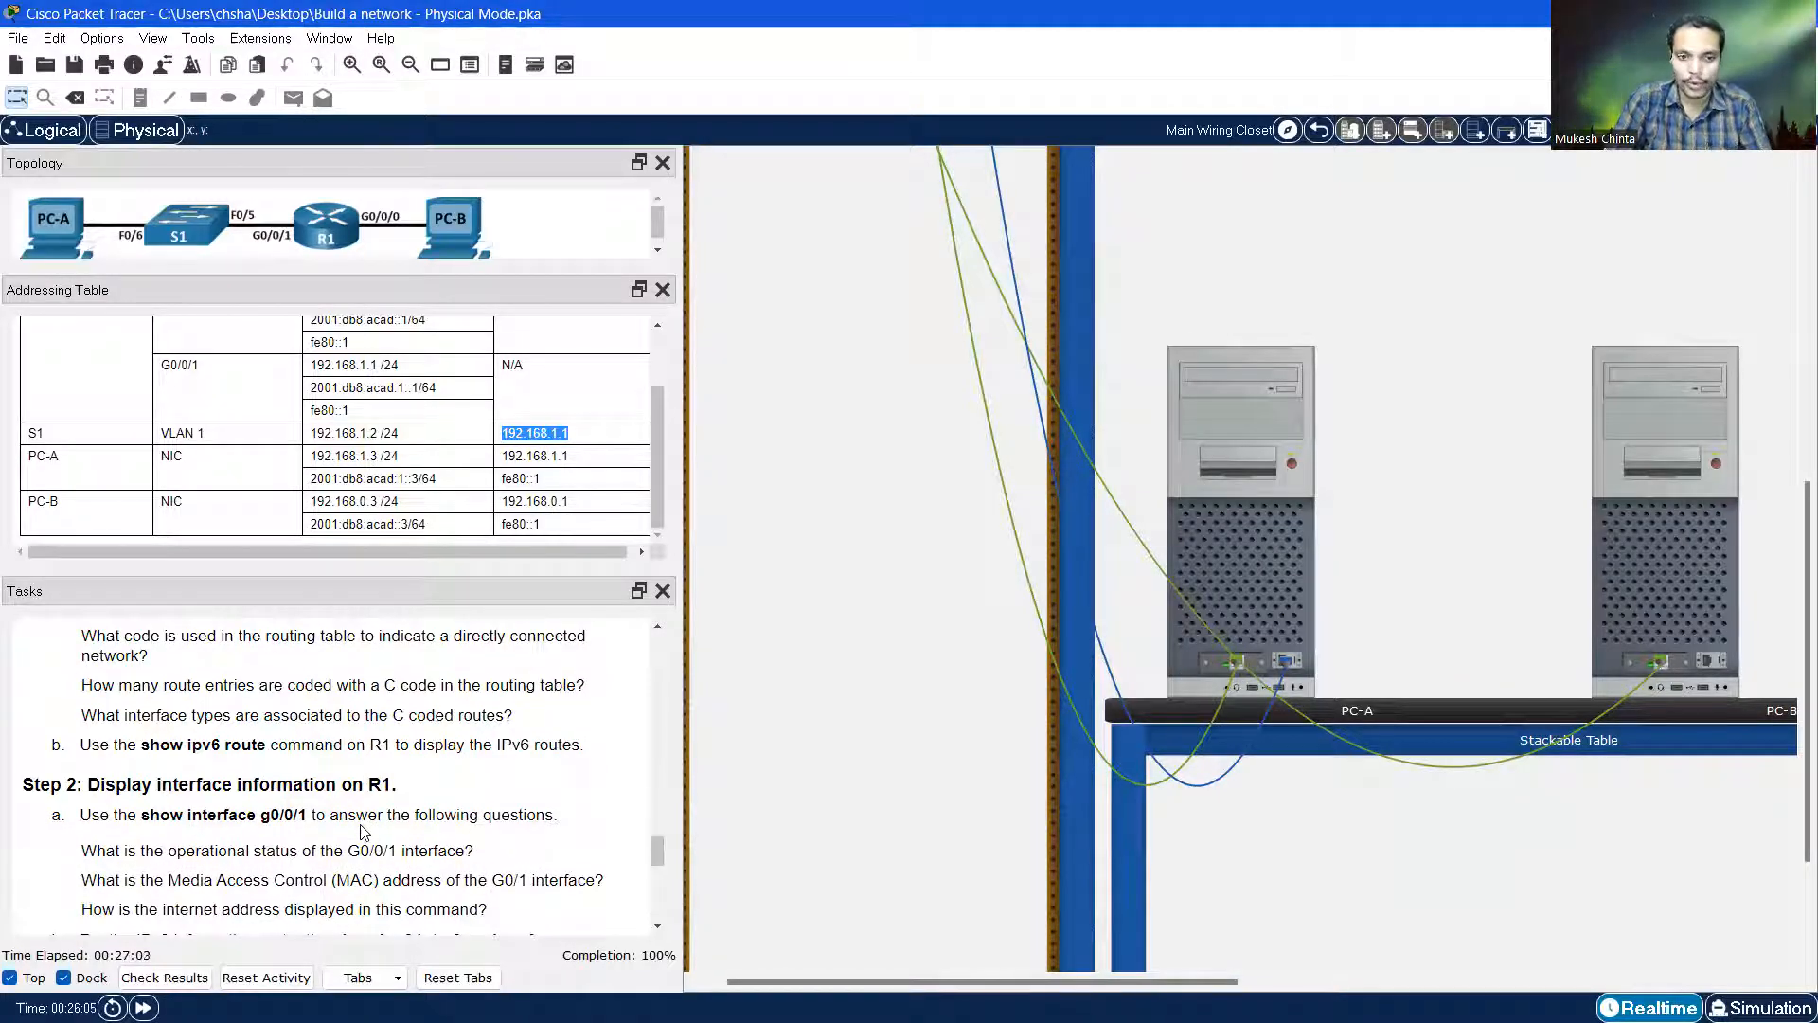
pyautogui.scroll(5, 360, 833)
pyautogui.scroll(5, 942, 627)
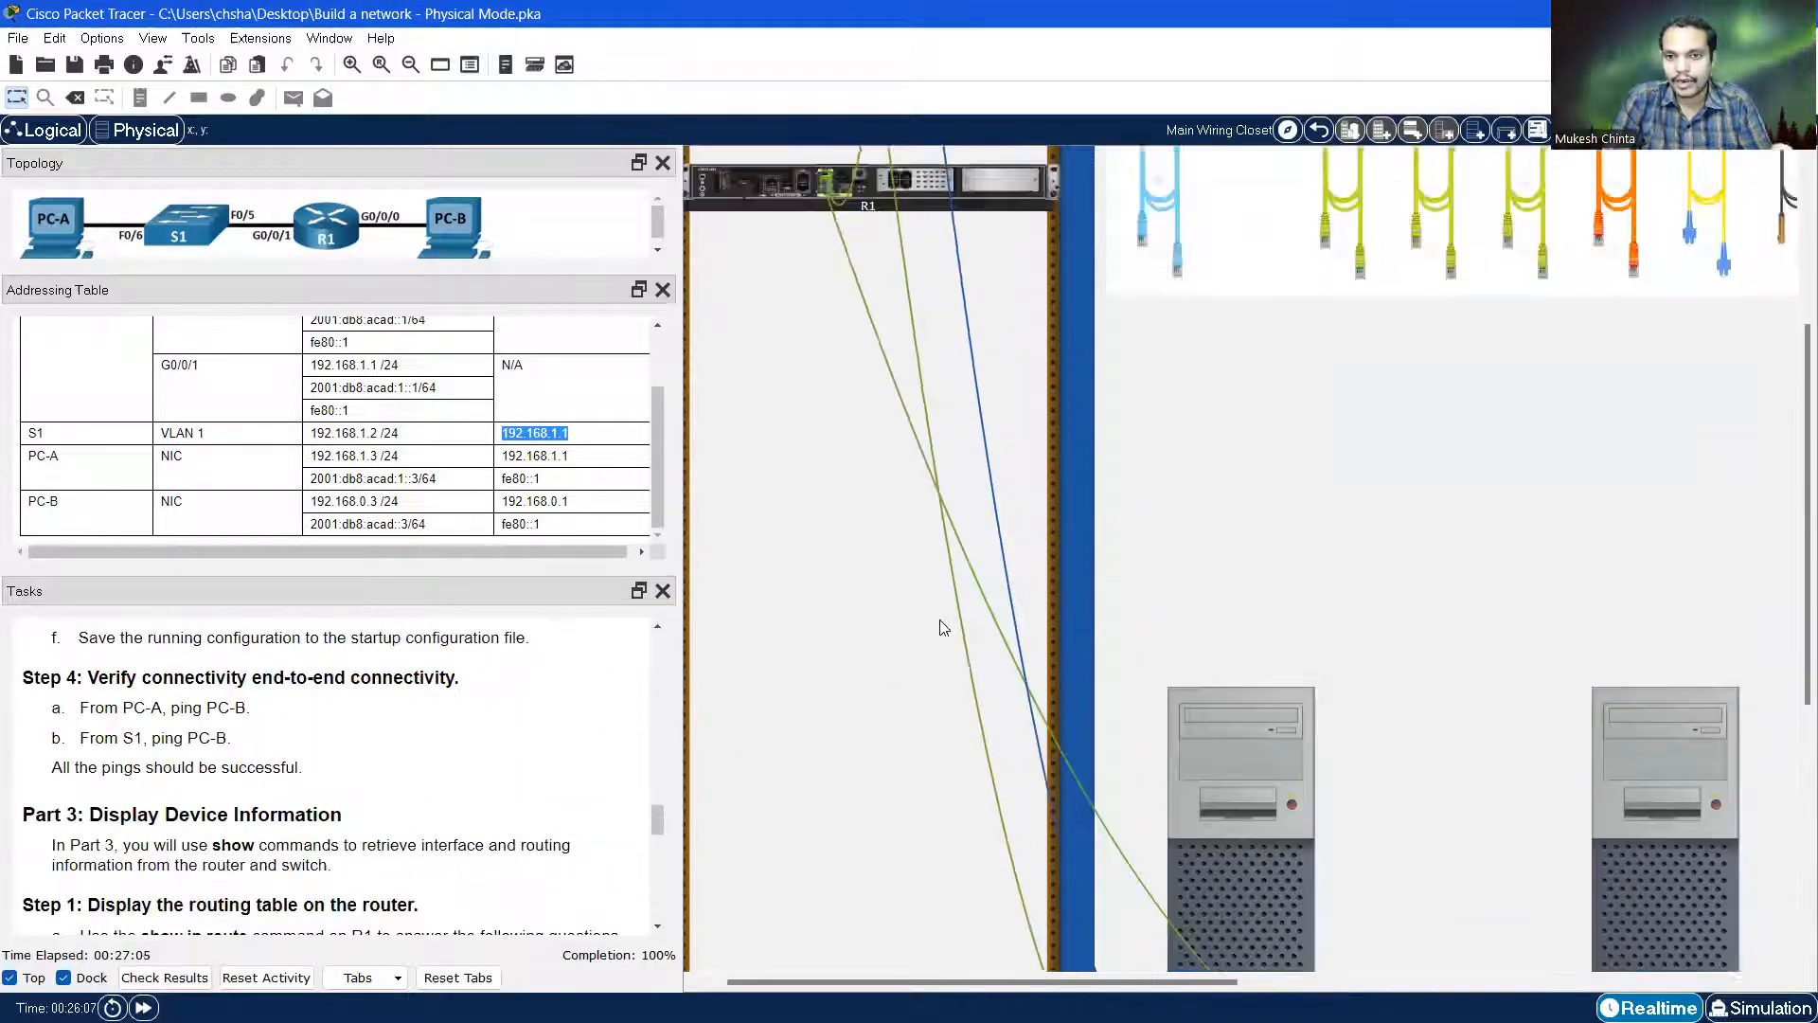
pyautogui.scroll(2, 943, 625)
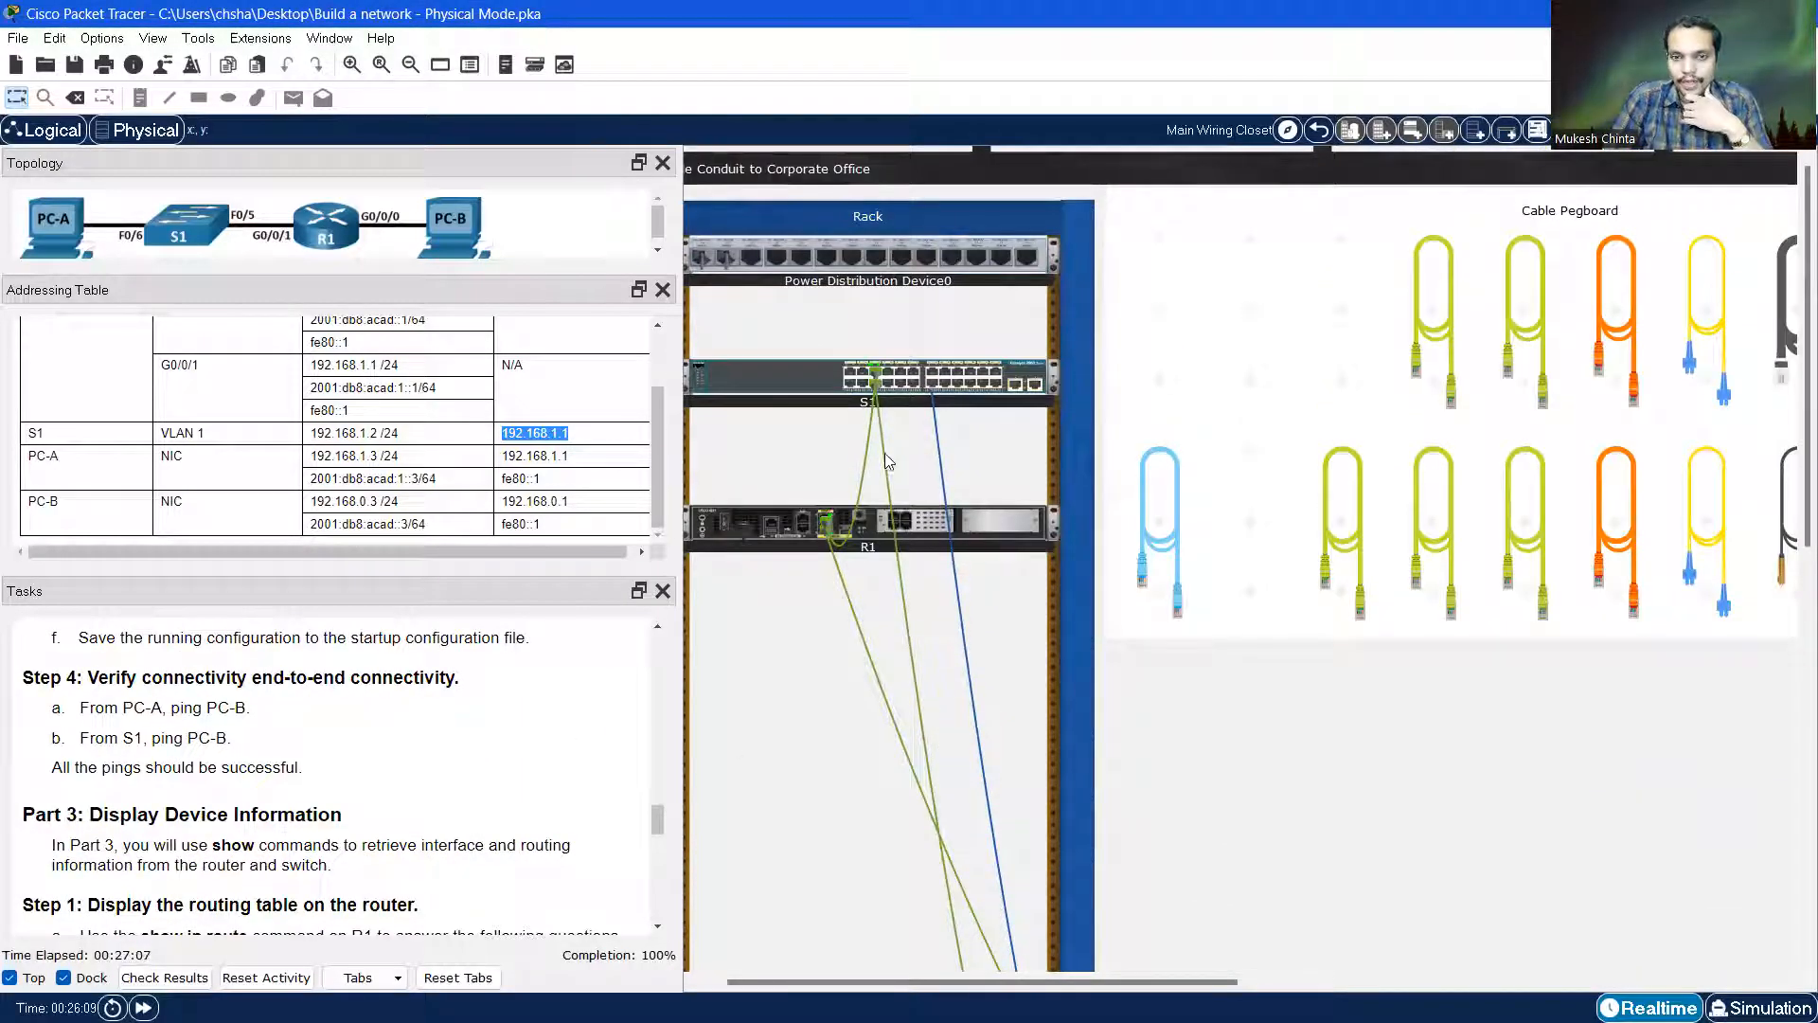
# Unplug the console cable from S1's rear port and hang it on the Cable Pegboard
pyautogui.rightClick(783, 379)
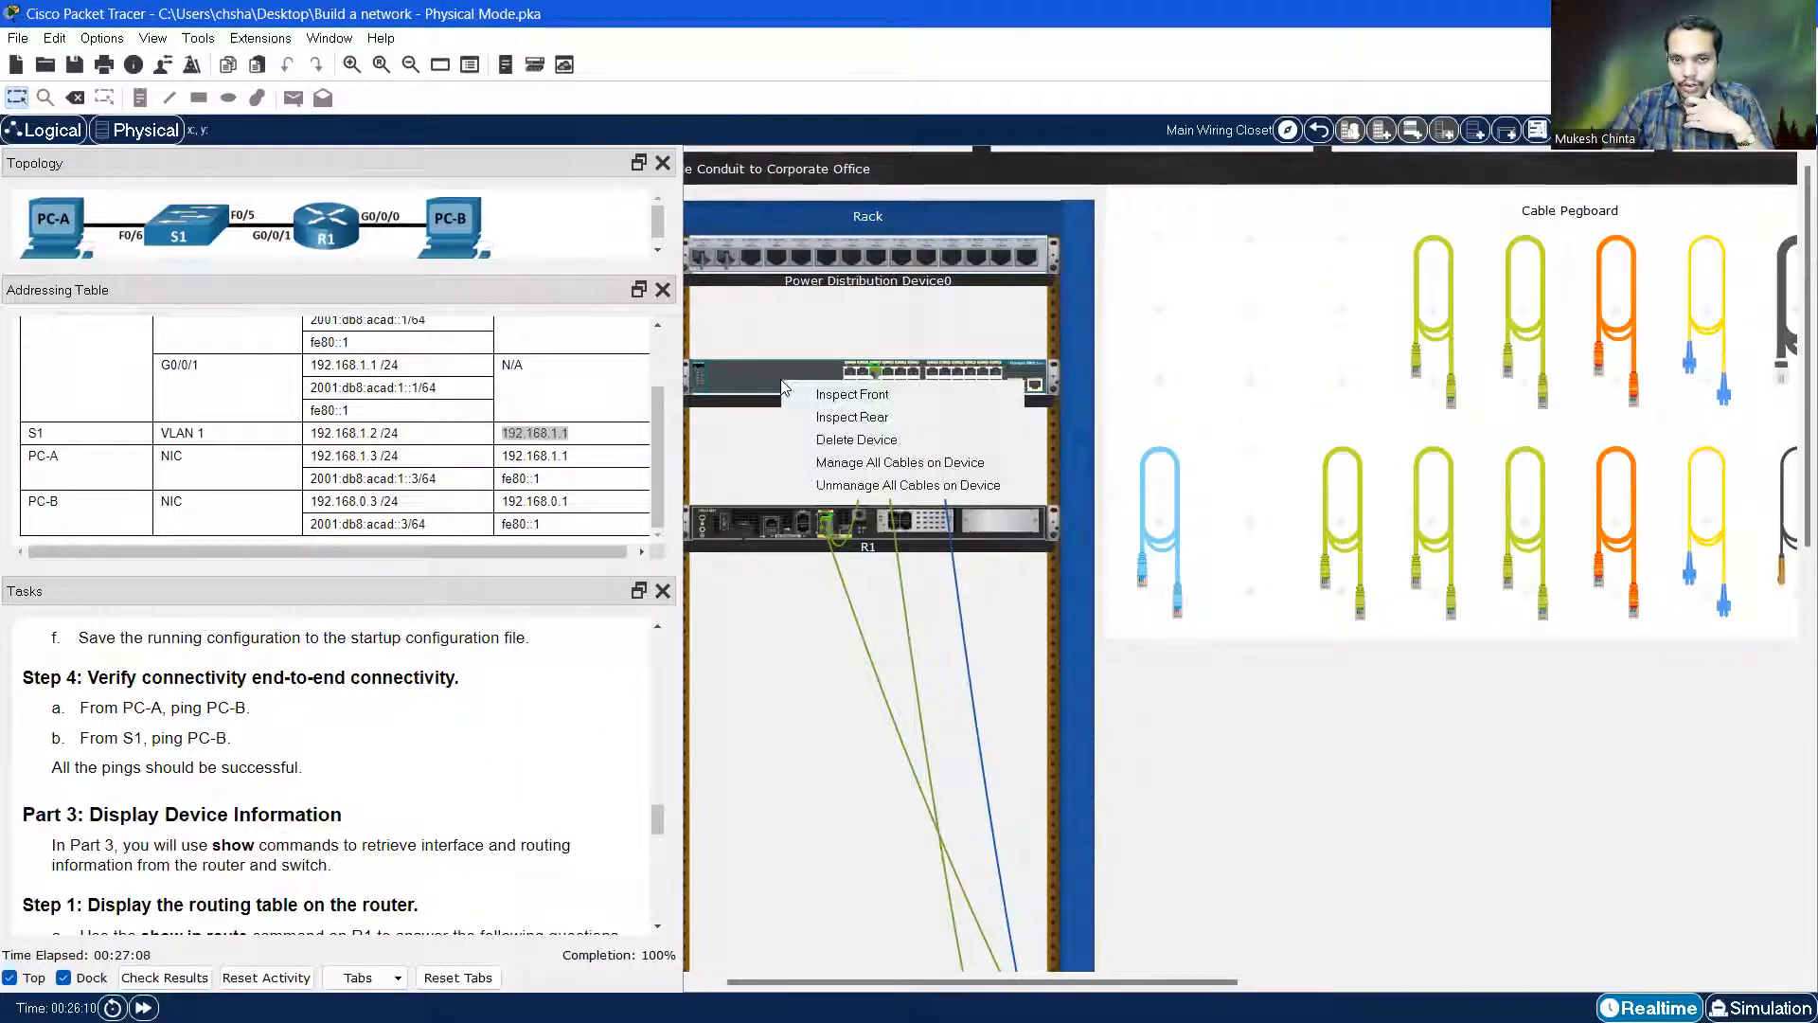
pyautogui.click(869, 418)
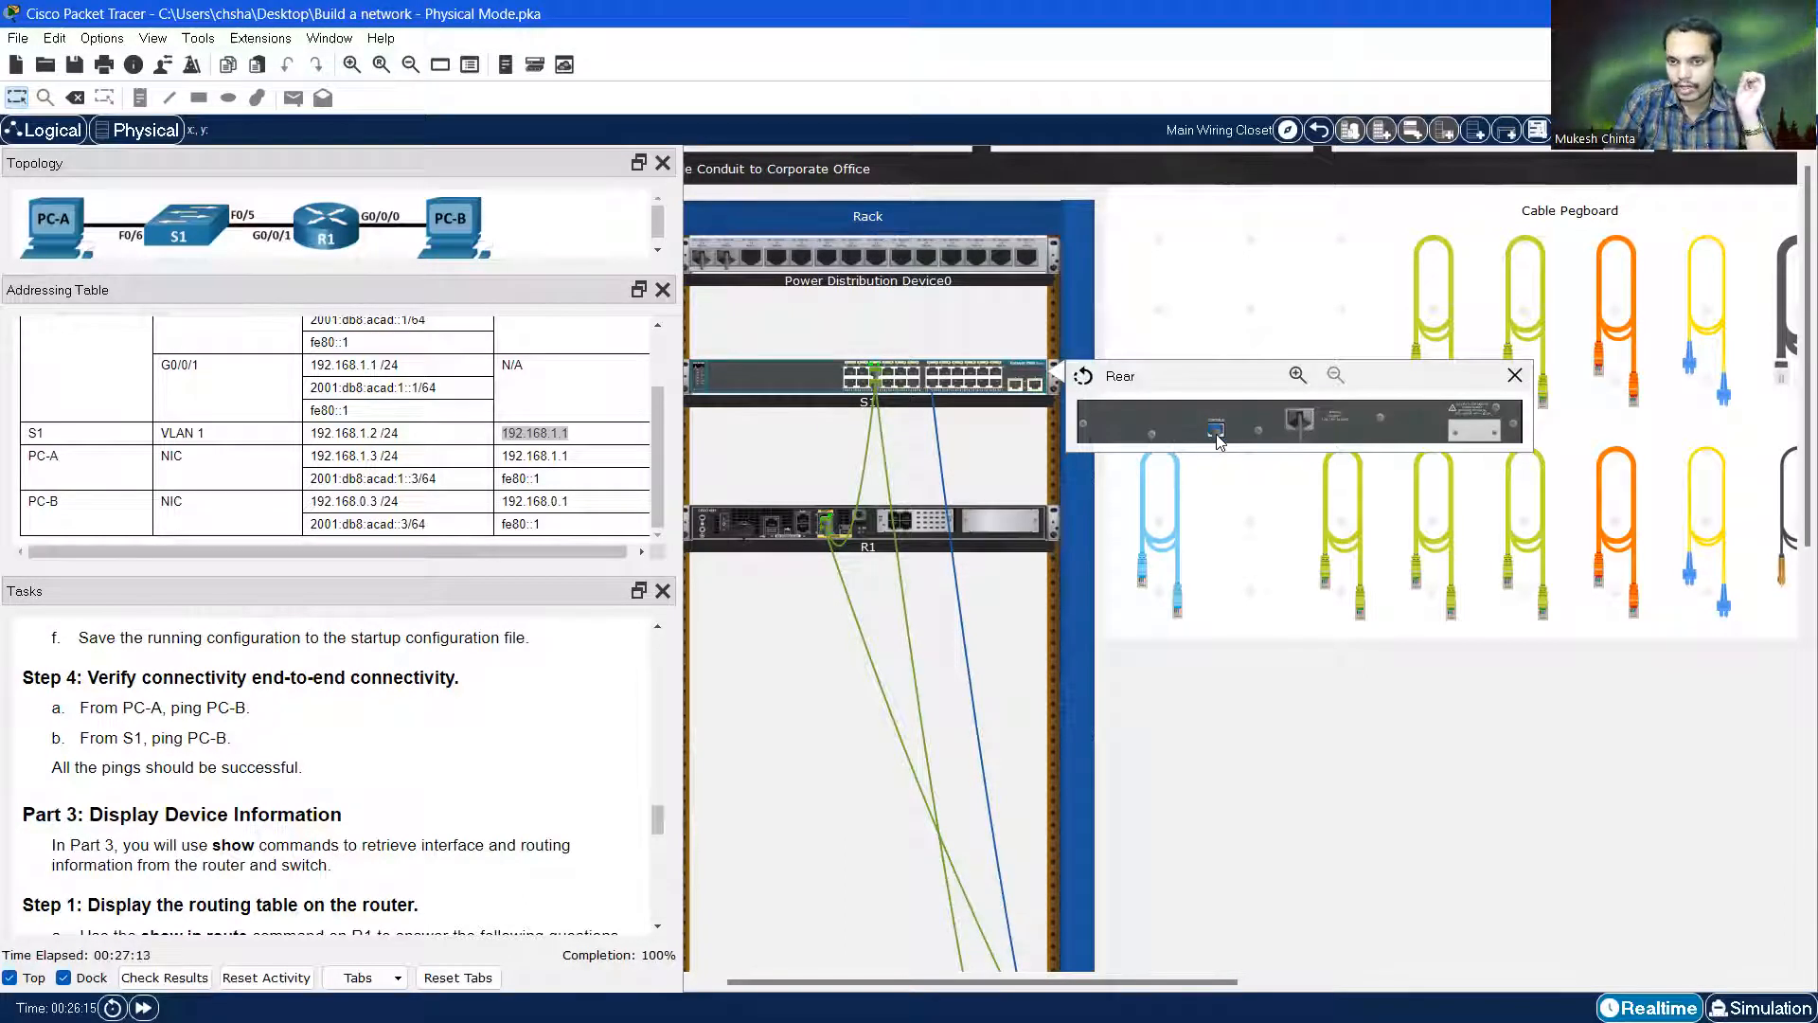
pyautogui.moveTo(1223, 437); pyautogui.dragTo(1164, 275)
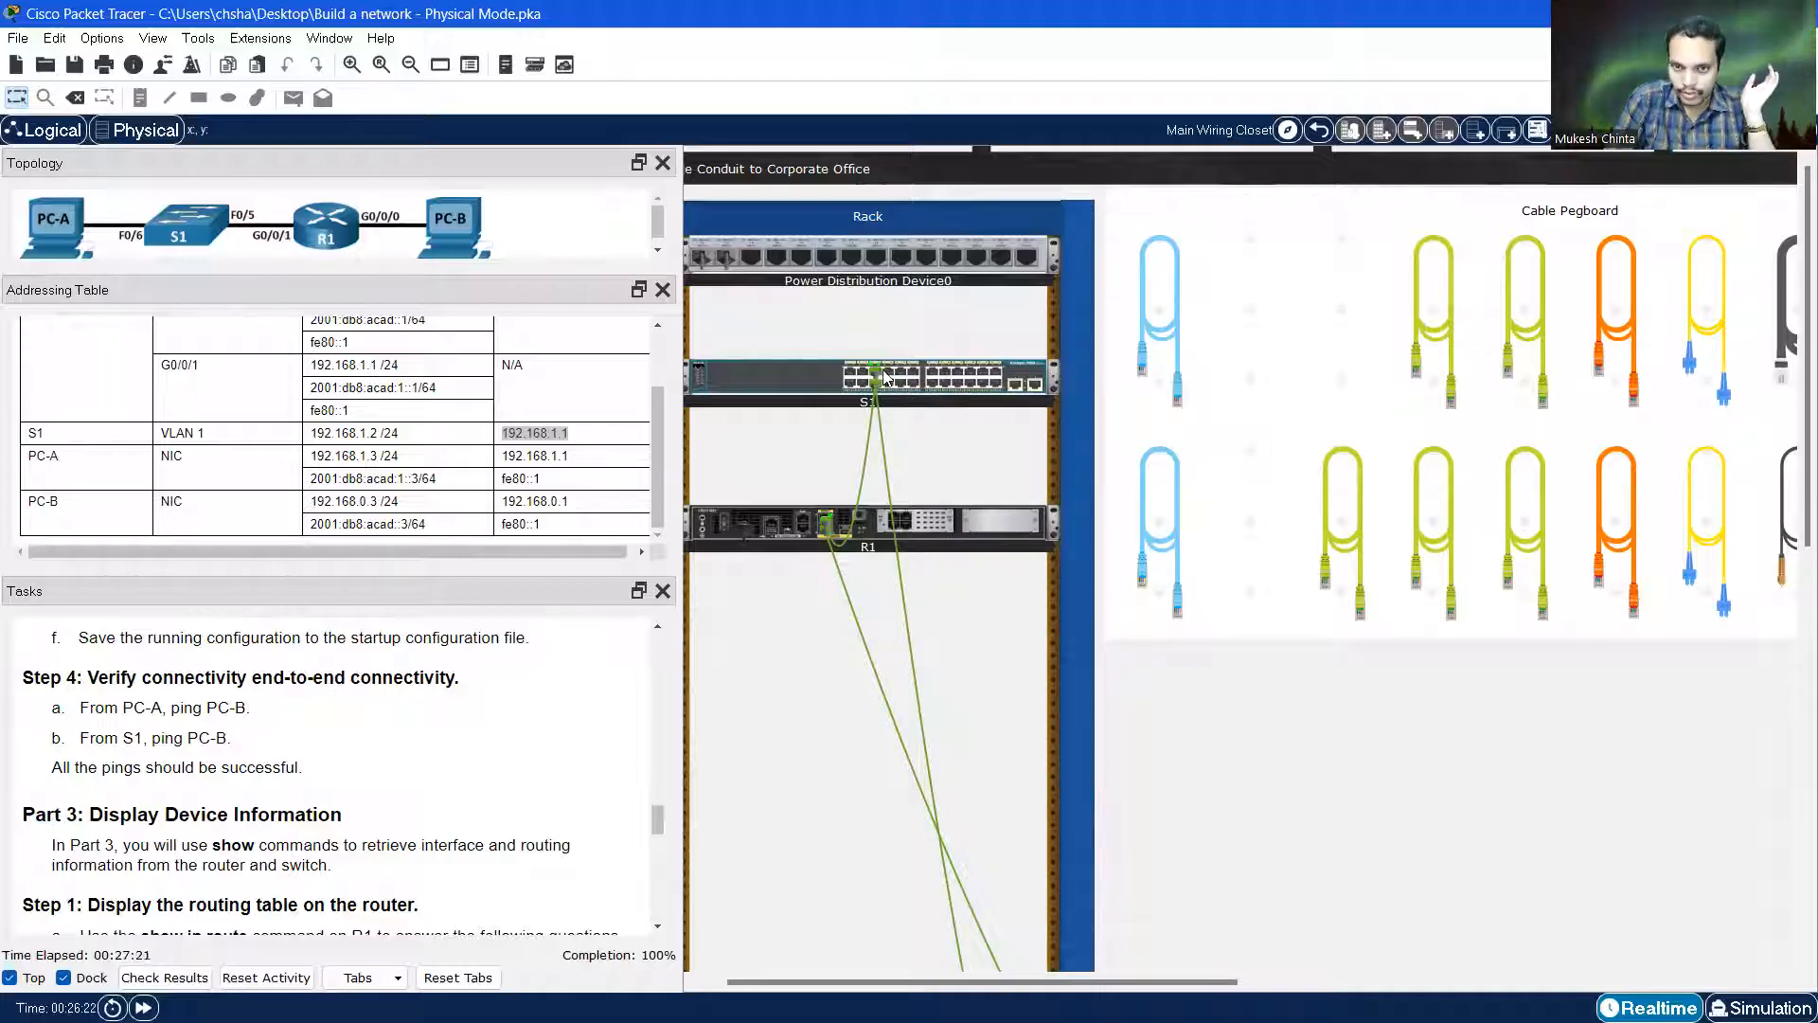
pyautogui.moveTo(875, 377); pyautogui.dragTo(1266, 335)
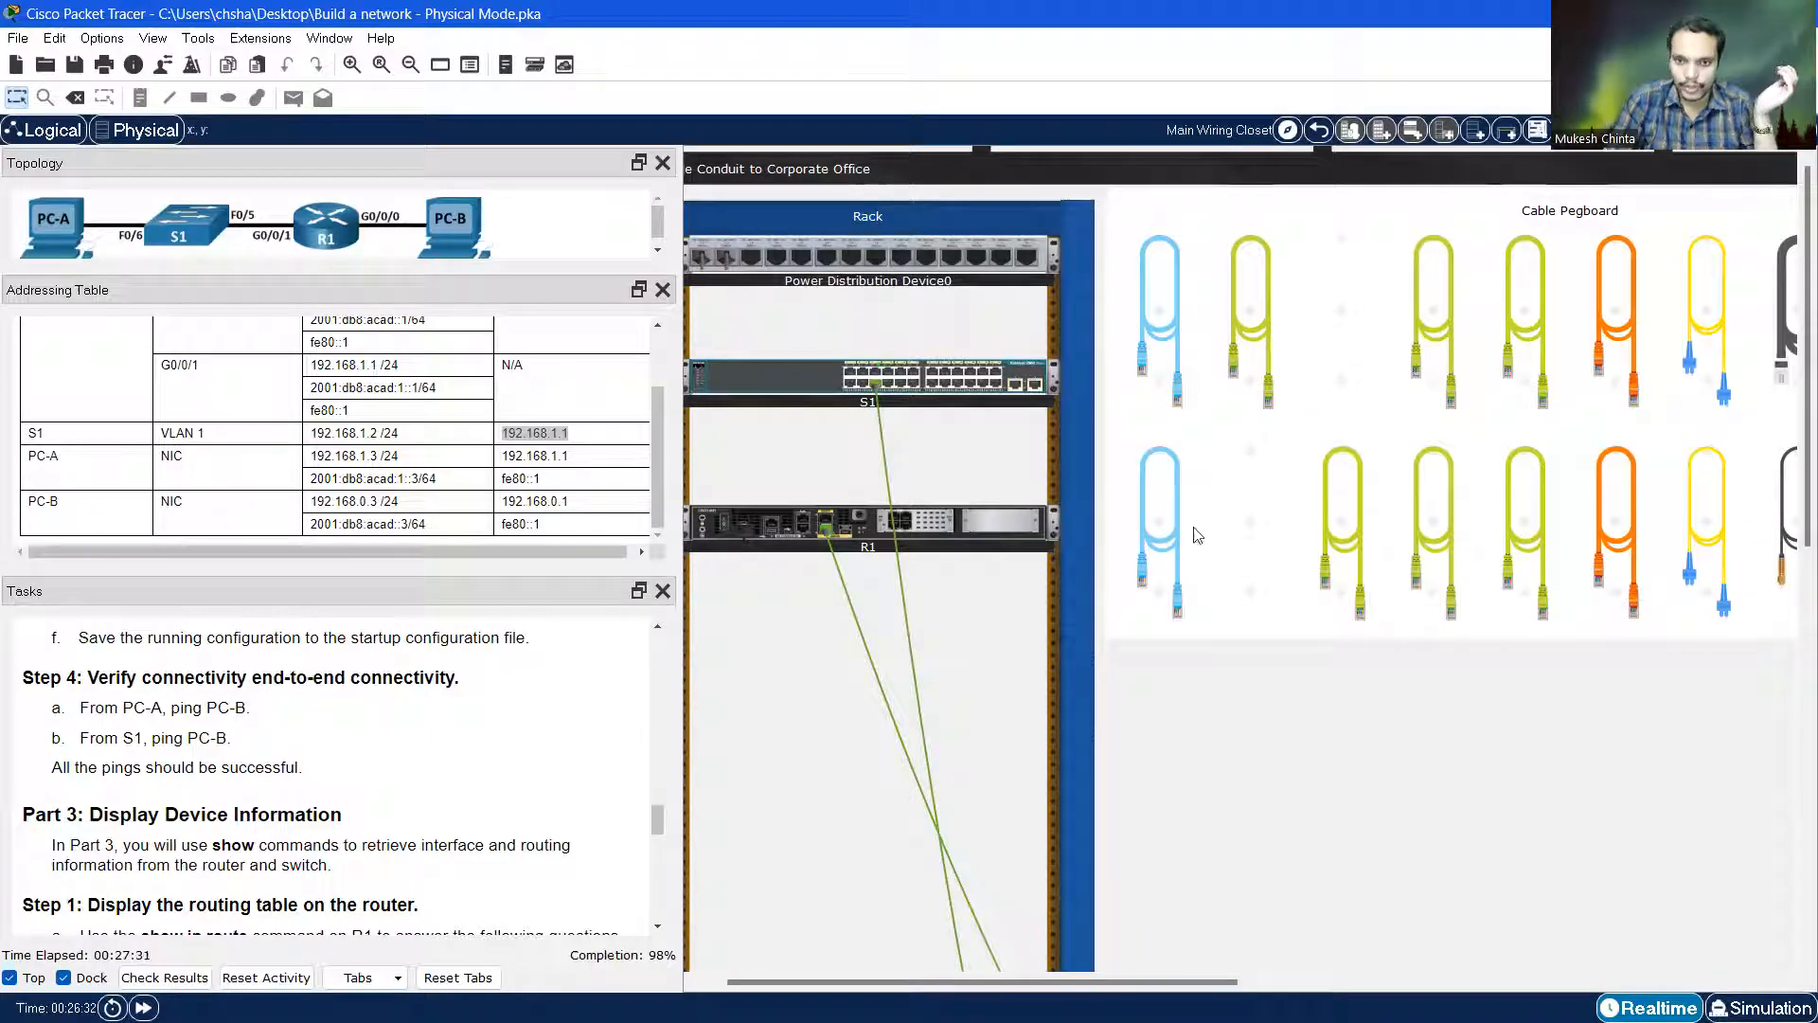
pyautogui.rightClick(872, 395)
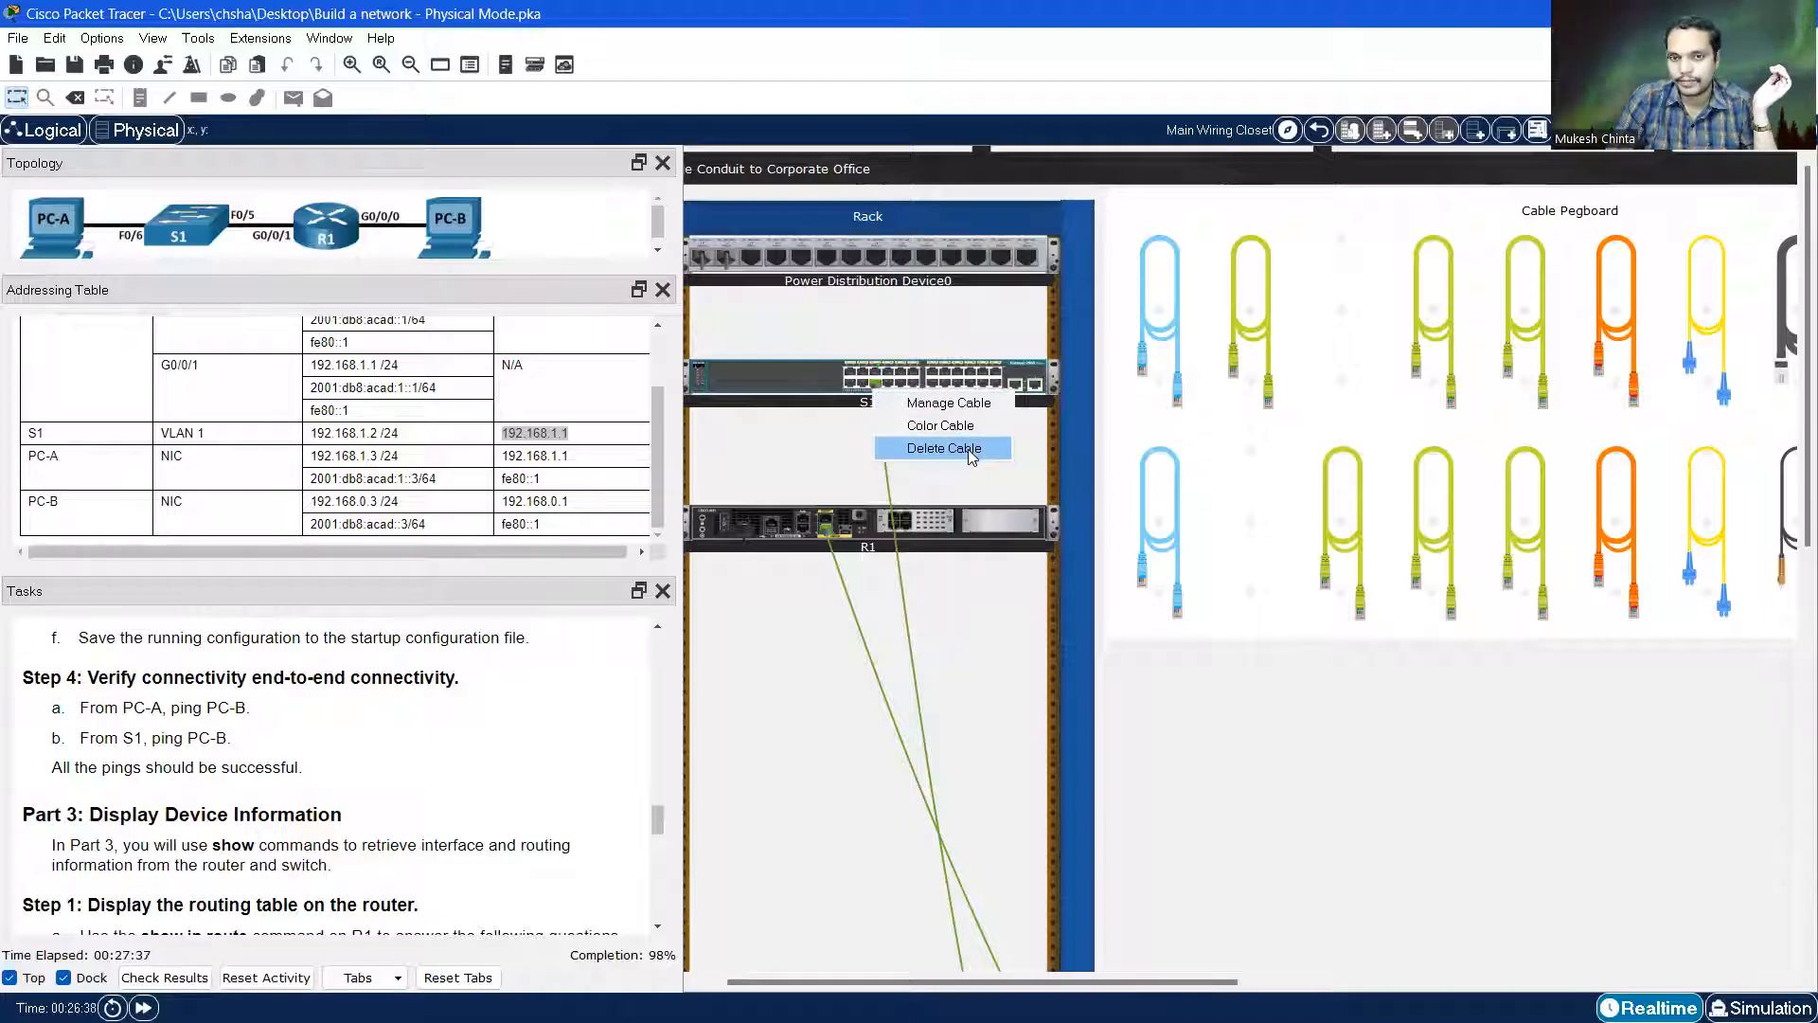
pyautogui.click(1293, 813)
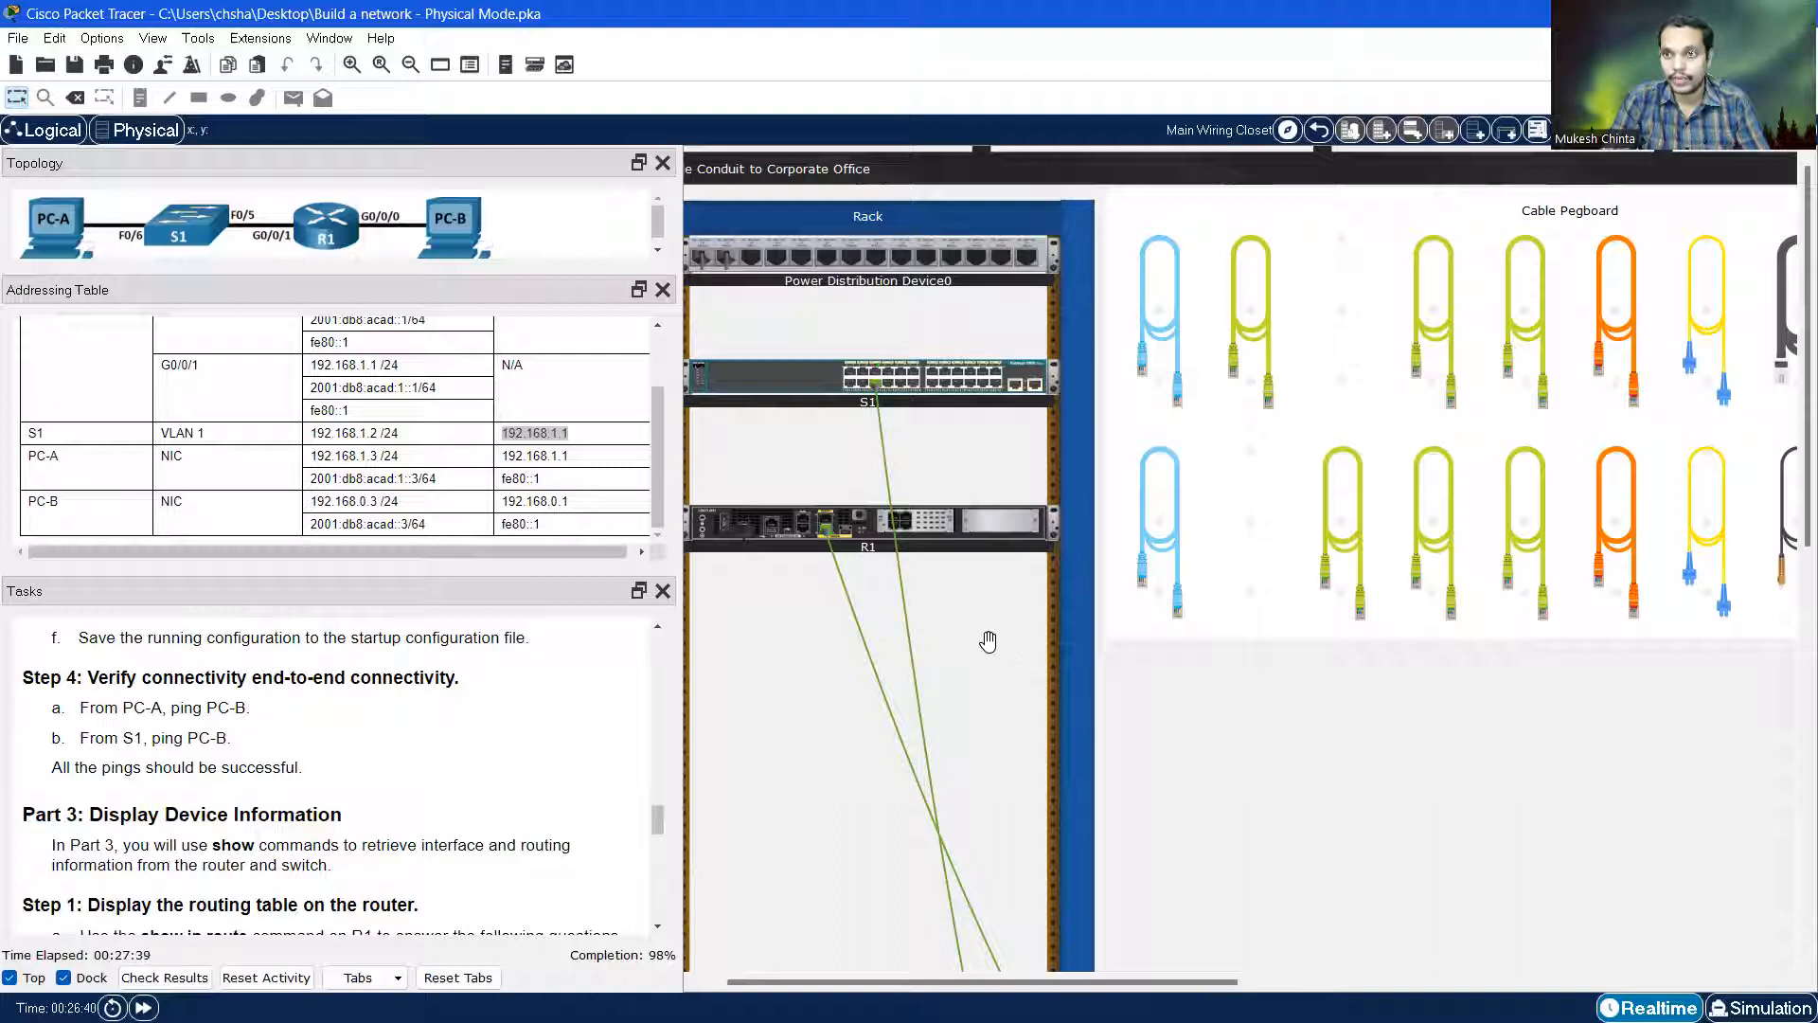
pyautogui.scroll(-2, 1047, 650)
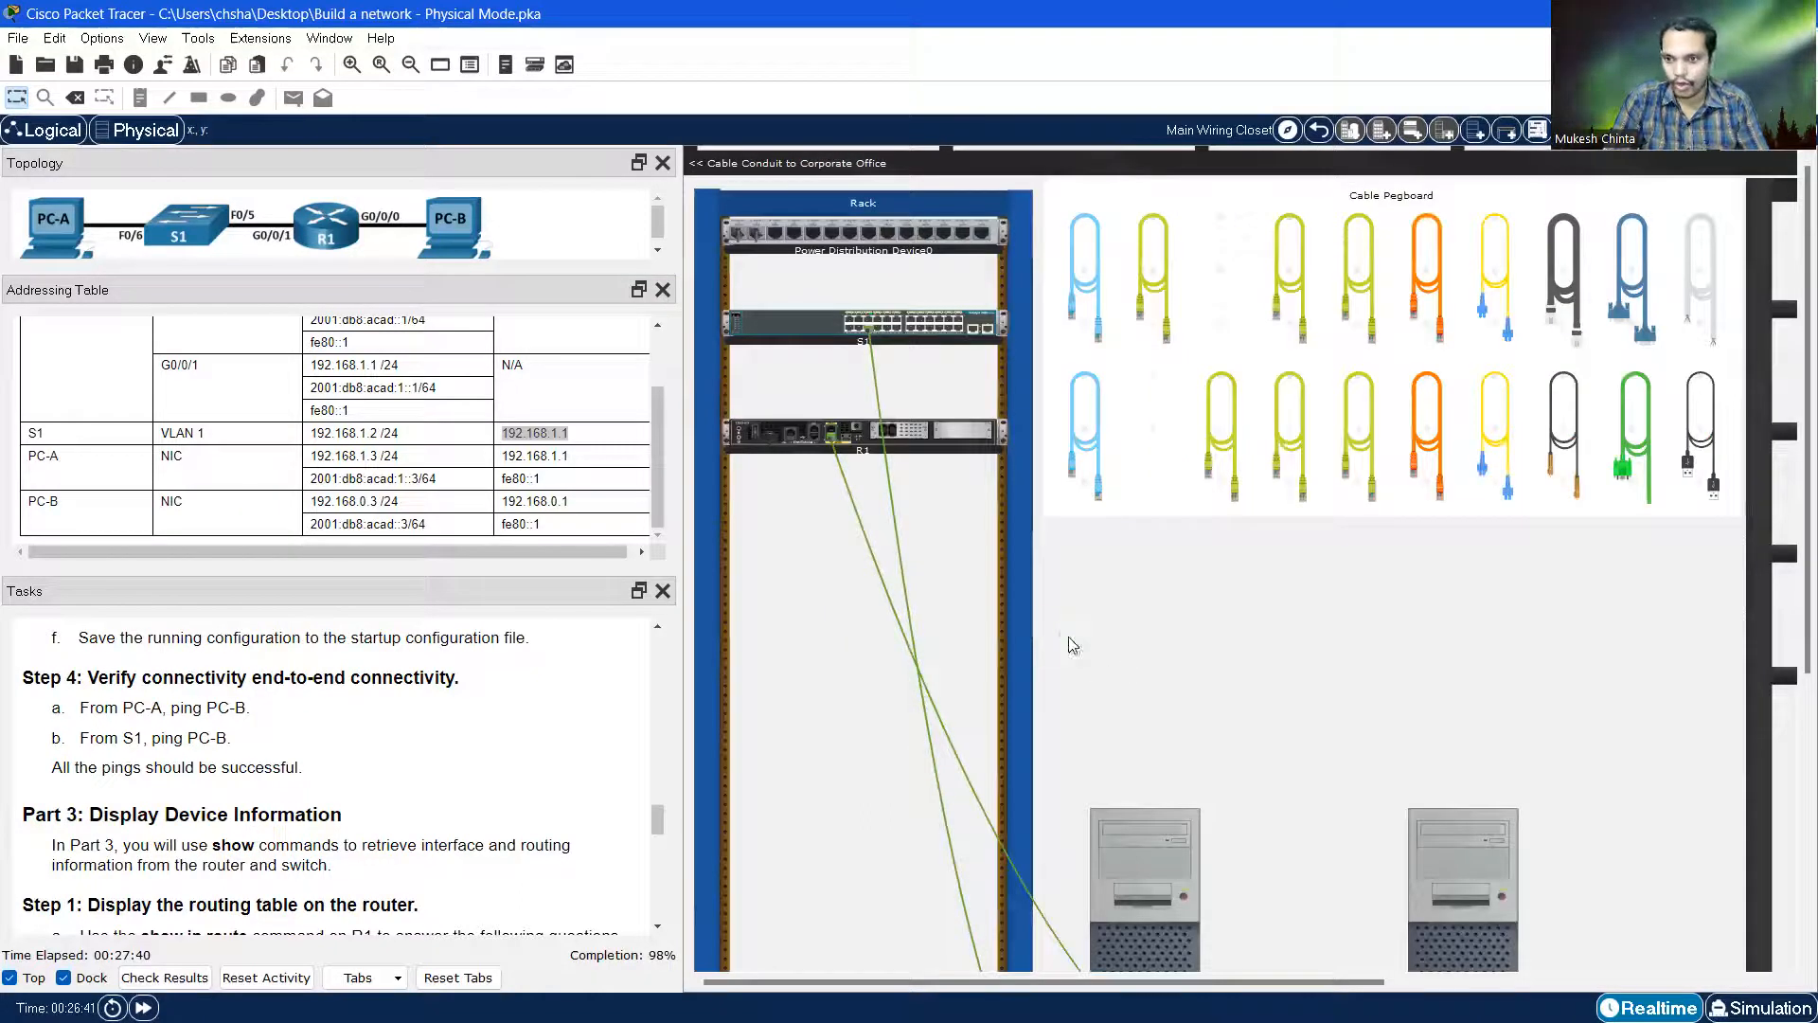
pyautogui.scroll(-2, 1070, 645)
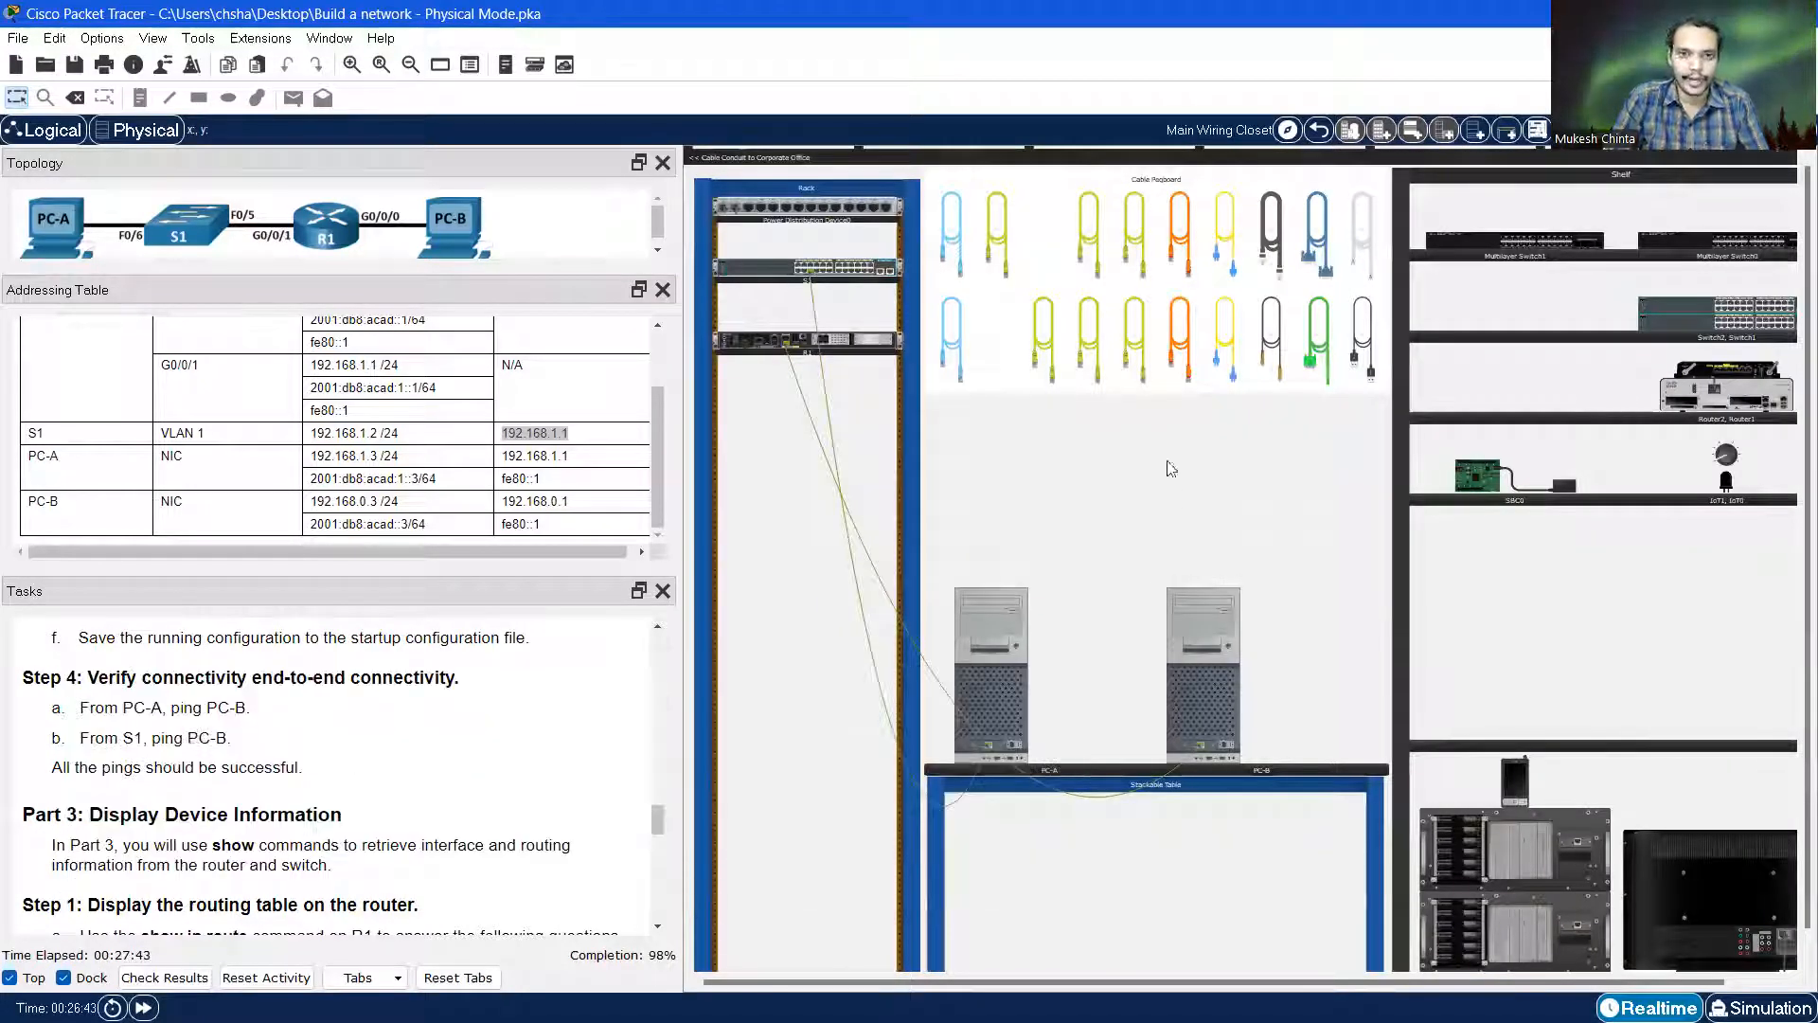